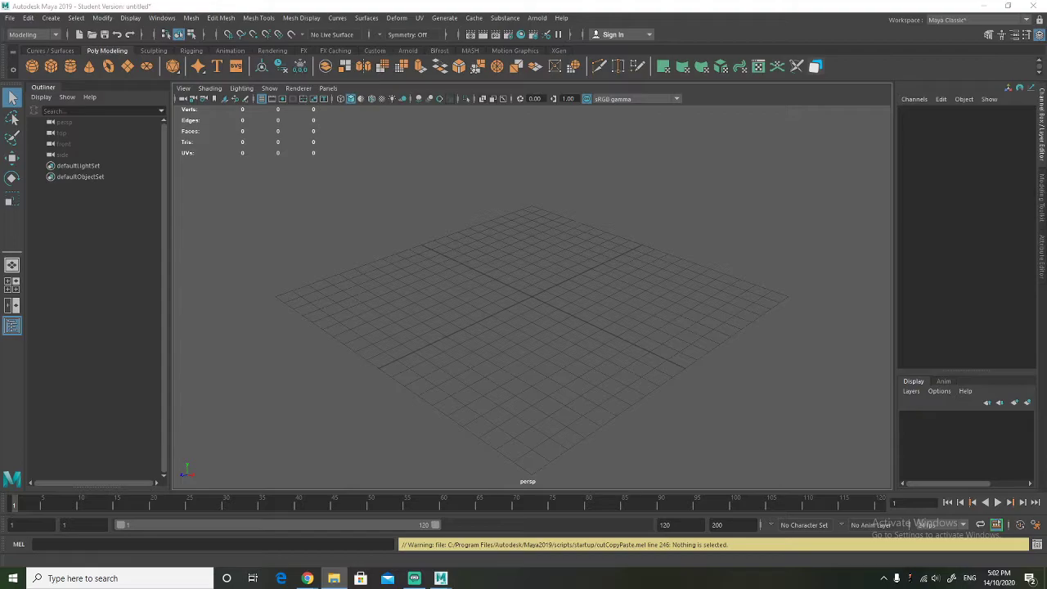
# Bring up the Amusement Park Images folder and browse through its reference pictures
pyautogui.moveTo(0, 149); pyautogui.dragTo(394, 130)
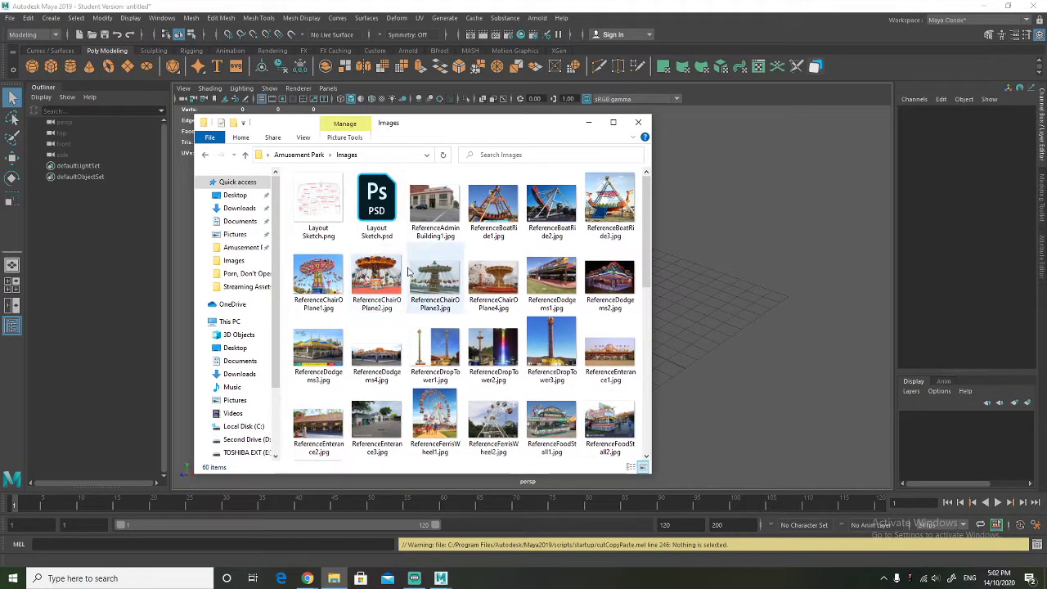
pyautogui.scroll(-4, 413, 274)
pyautogui.scroll(-2, 408, 273)
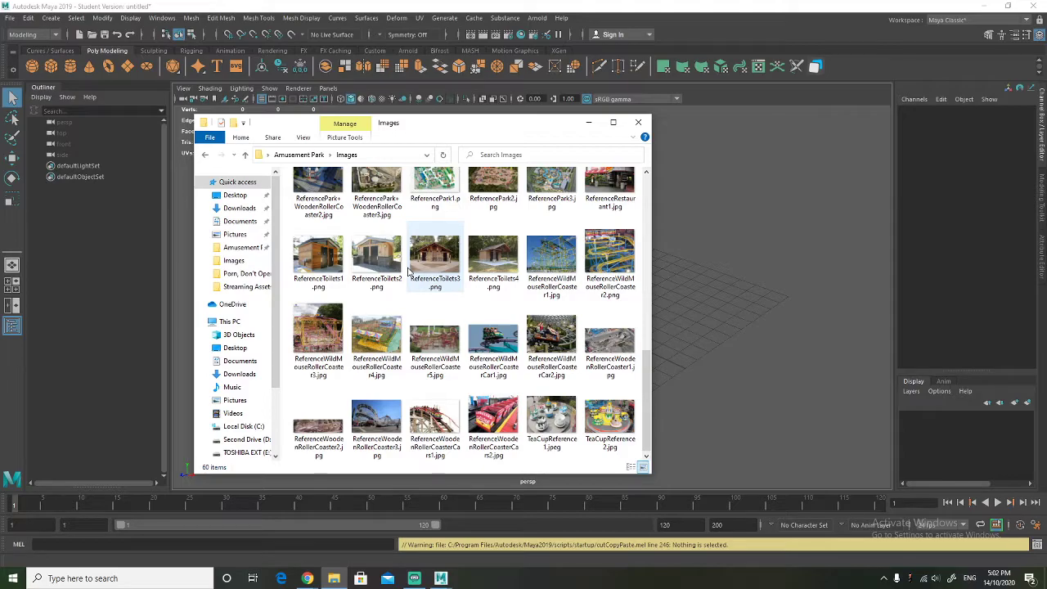
pyautogui.scroll(1, 449, 292)
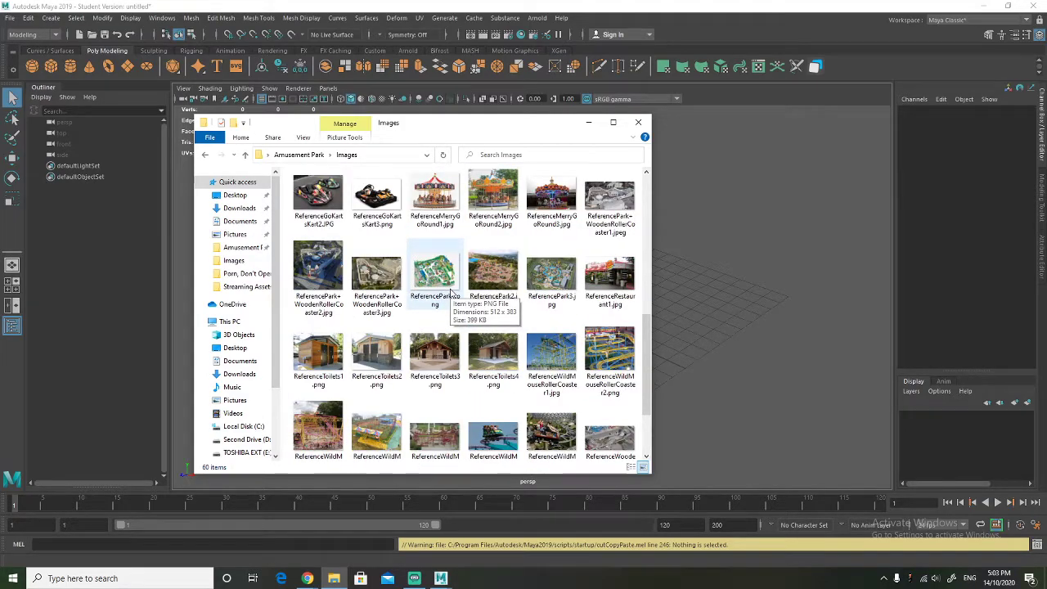
pyautogui.scroll(3, 449, 293)
# View the three park entrance reference photos in turn, and move the photo viewer and folder windows off the workspace
pyautogui.doubleClick(618, 198)
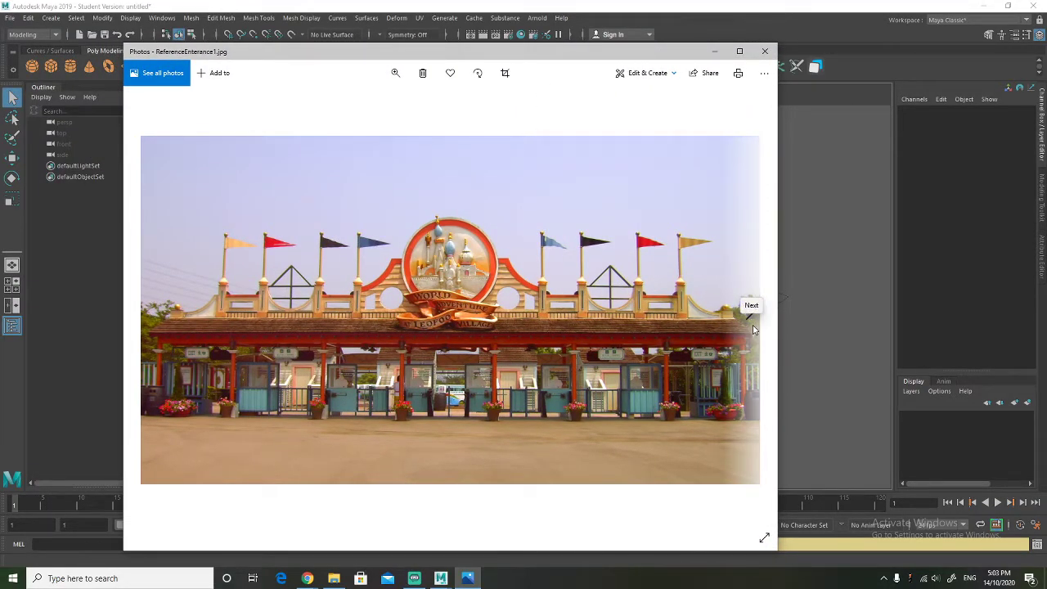
pyautogui.click(752, 325)
pyautogui.click(752, 324)
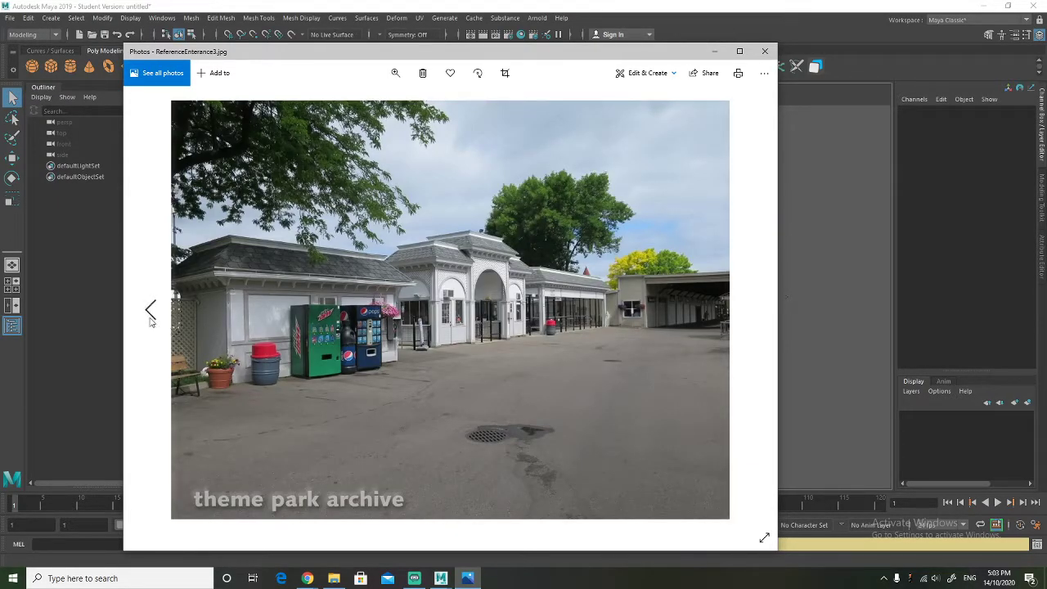
pyautogui.click(149, 317)
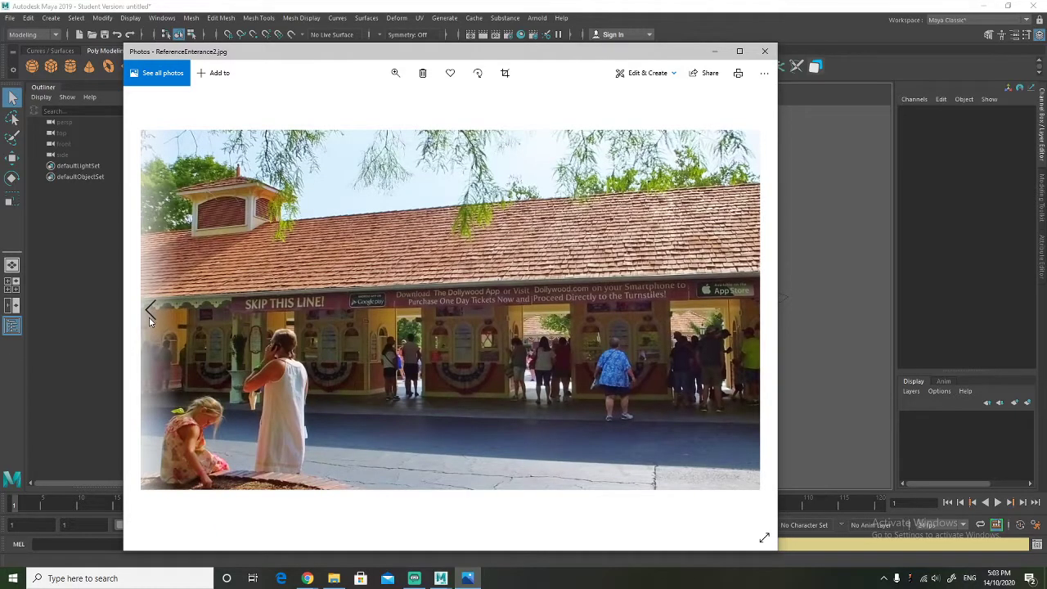
pyautogui.click(149, 317)
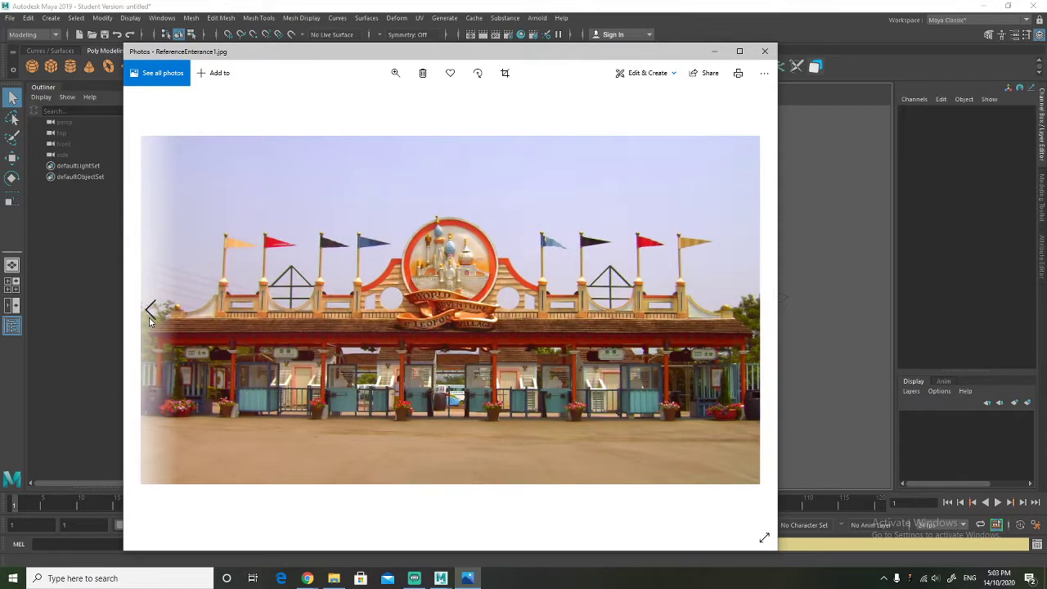
pyautogui.click(756, 319)
pyautogui.click(751, 311)
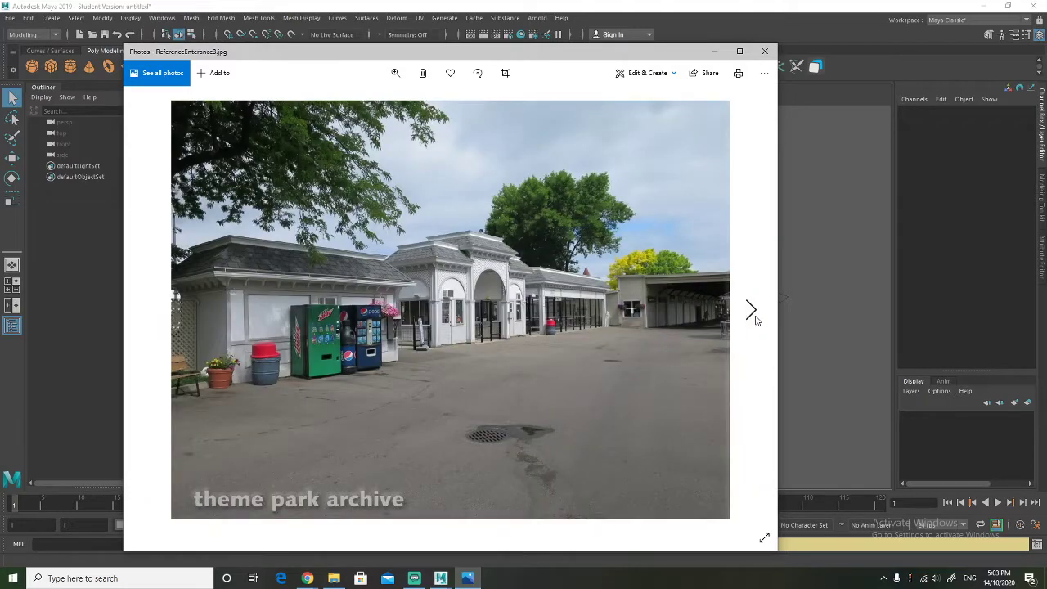
pyautogui.click(150, 307)
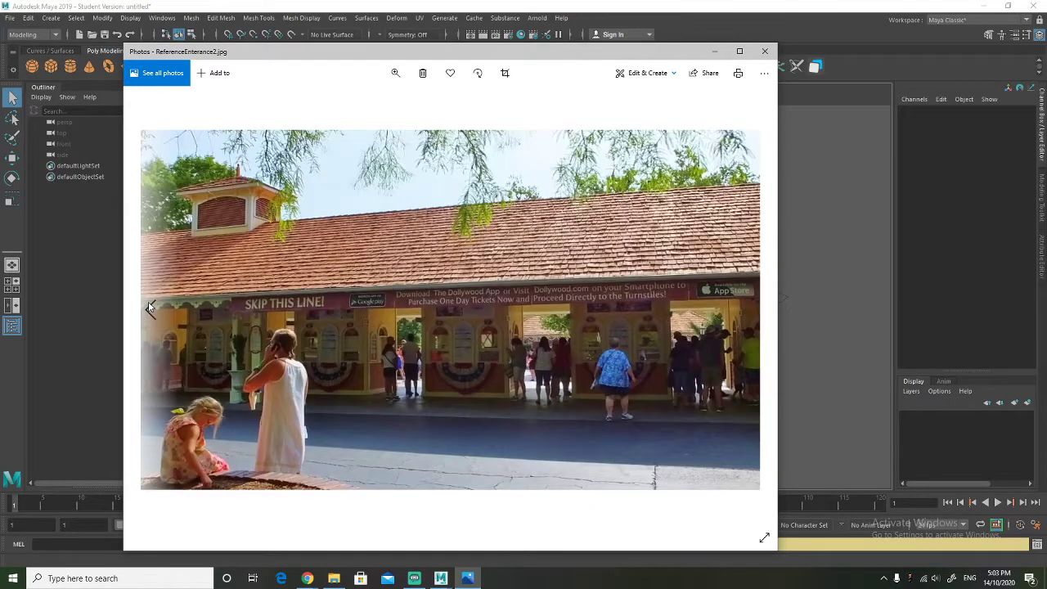
pyautogui.click(149, 308)
pyautogui.moveTo(304, 54); pyautogui.dragTo(0, 64)
pyautogui.moveTo(447, 129); pyautogui.dragTo(0, 125)
# Set the grid's length and width to 5000 units and apply the change
pyautogui.scroll(-2, 563, 328)
pyautogui.scroll(1, 564, 327)
pyautogui.keyDown('alt'); pyautogui.moveTo(563, 324); pyautogui.dragTo(562, 316); pyautogui.keyUp('alt')
pyautogui.click(260, 99)
pyautogui.click(260, 99)
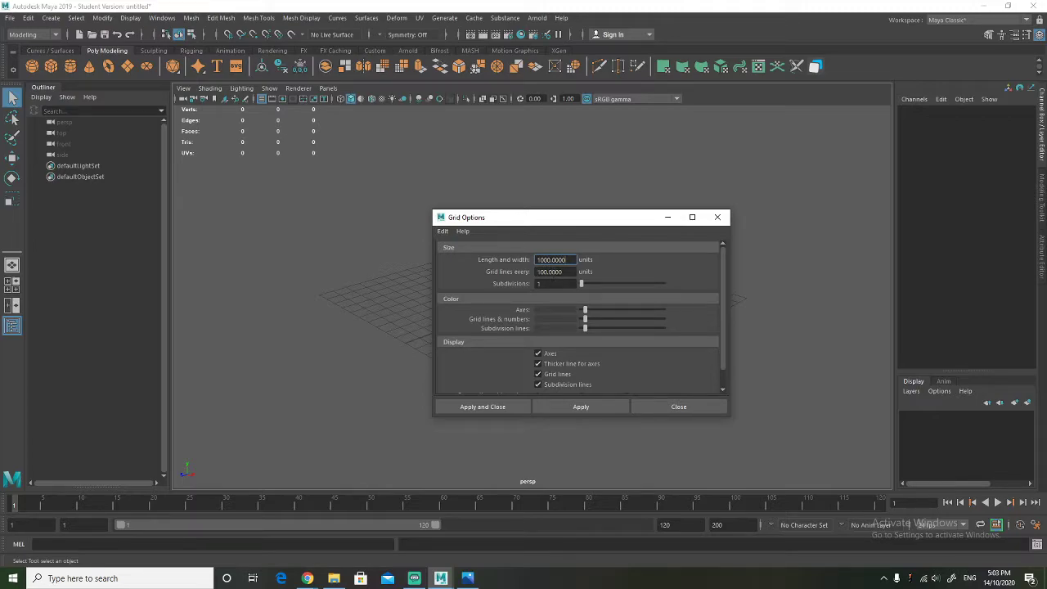
pyautogui.moveTo(548, 236); pyautogui.dragTo(681, 230)
pyautogui.keyDown('alt'); pyautogui.moveTo(387, 314); pyautogui.dragTo(399, 318); pyautogui.keyUp('alt')
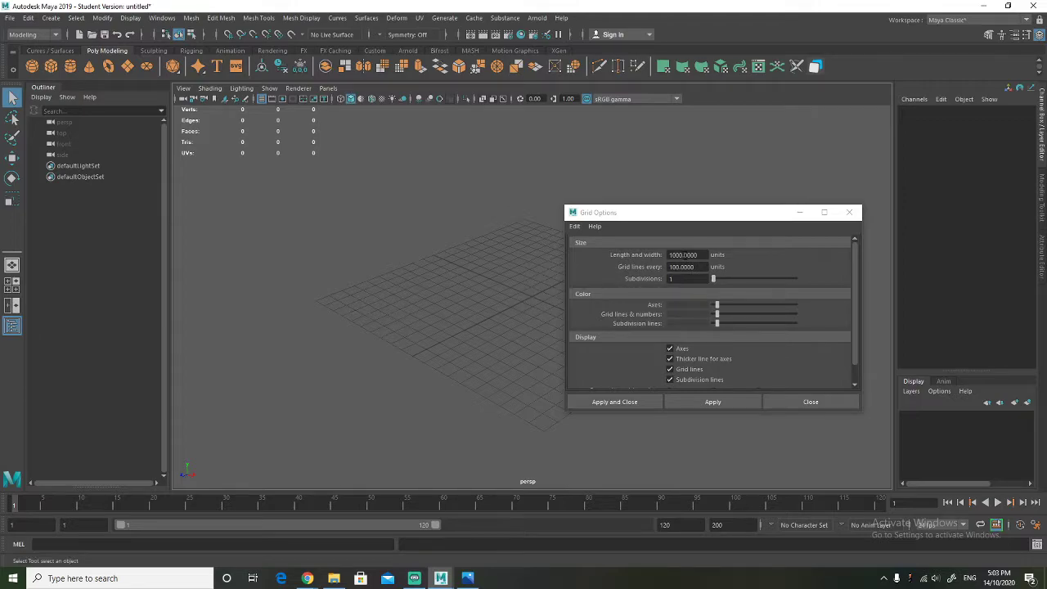
pyautogui.click(683, 254)
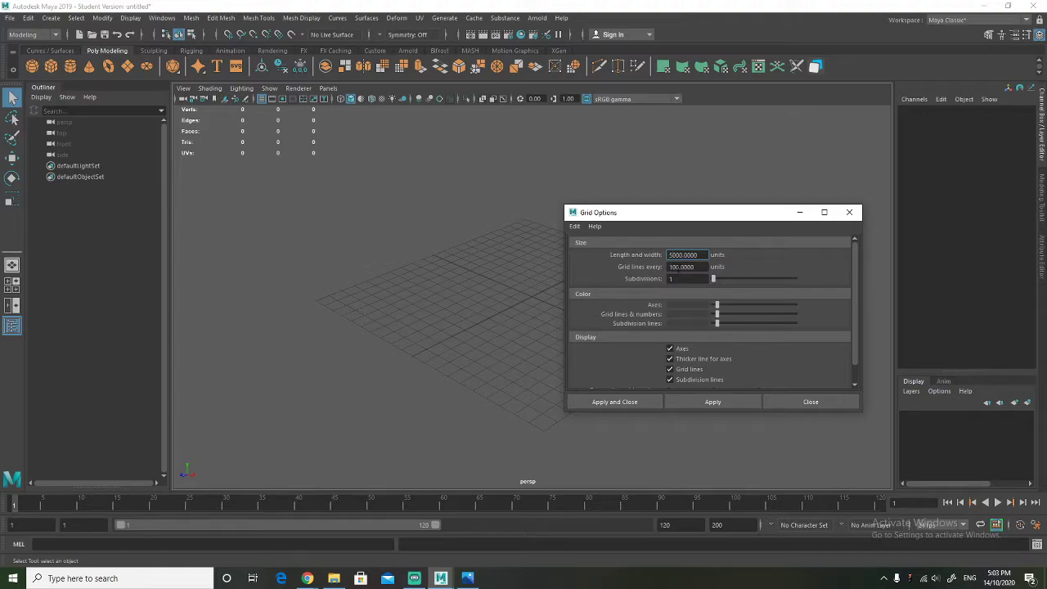
pyautogui.click(695, 401)
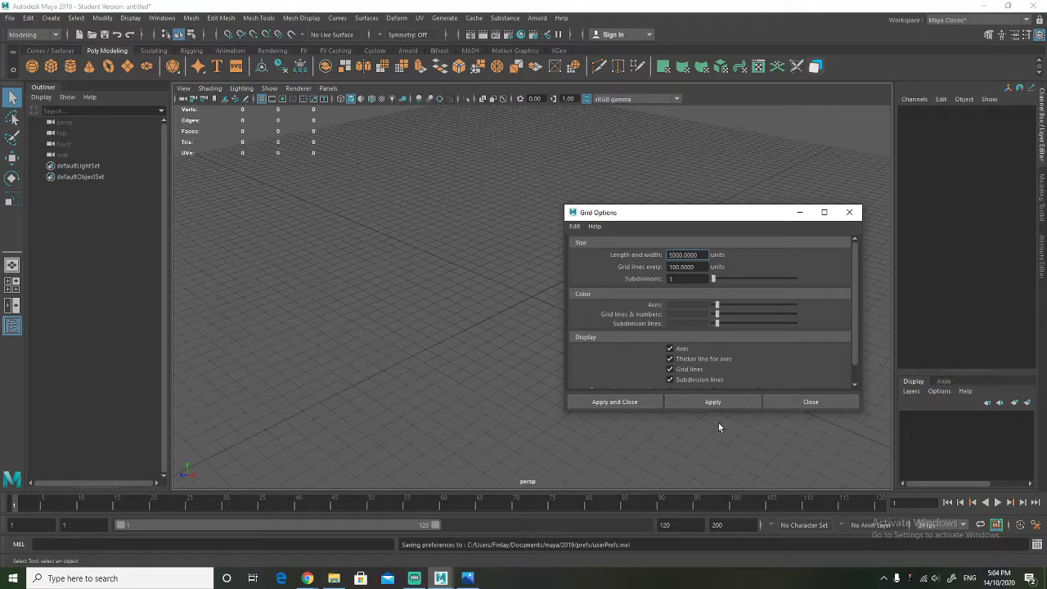
pyautogui.click(808, 402)
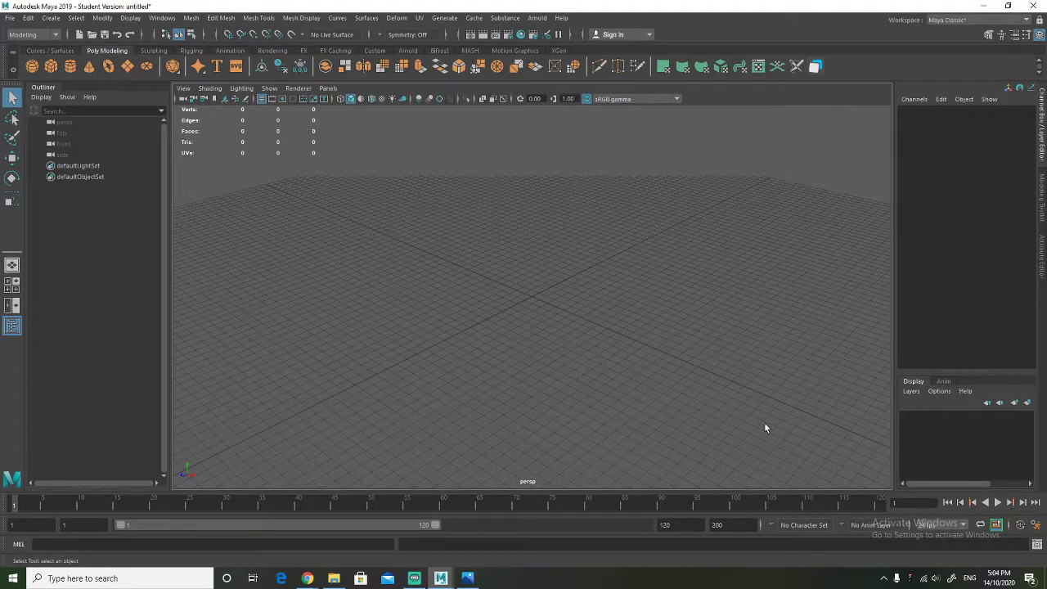
# Check the general Settings and Display pages of the preferences, and close them without saving
pyautogui.click(1033, 528)
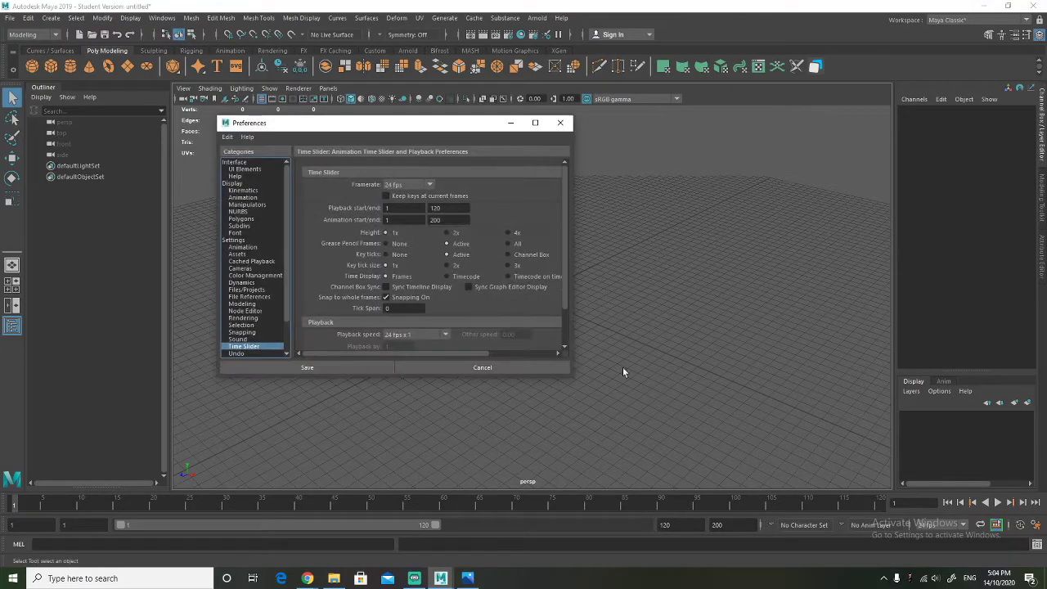
pyautogui.click(242, 239)
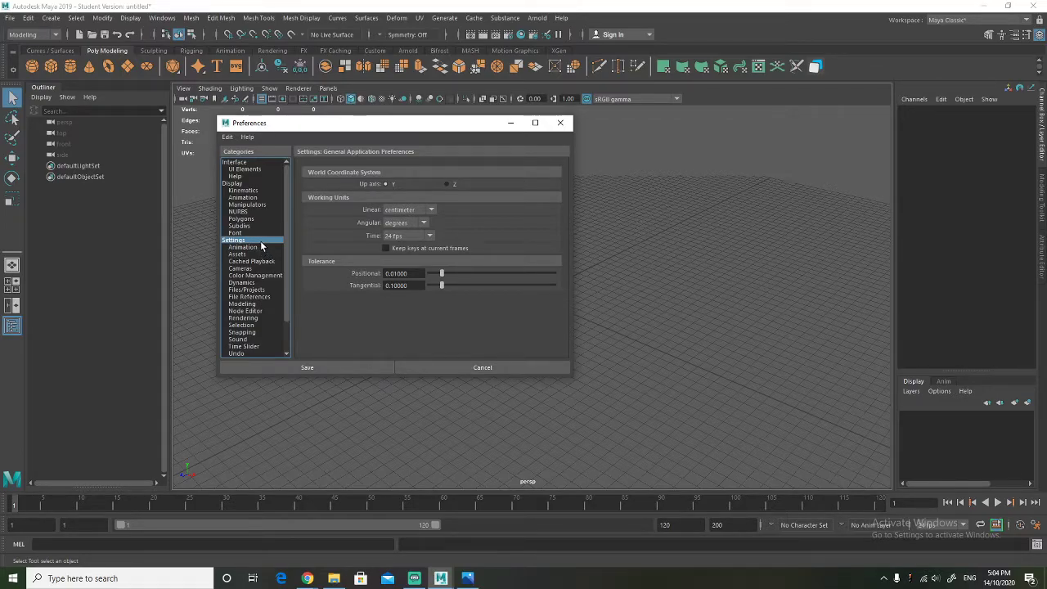
pyautogui.scroll(-2, 262, 247)
pyautogui.scroll(2, 261, 245)
pyautogui.click(238, 185)
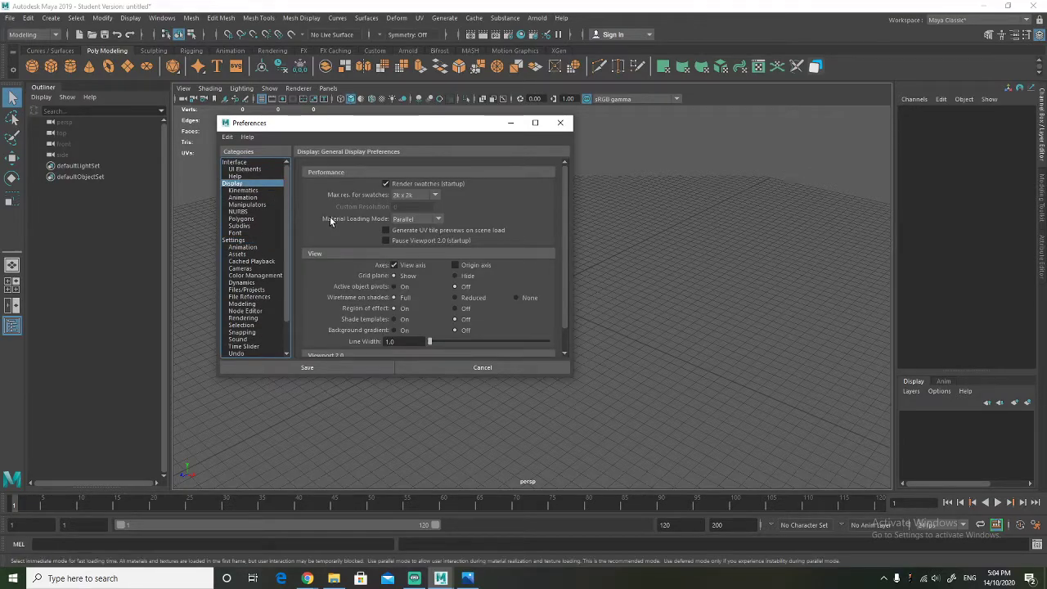
pyautogui.scroll(-1, 325, 221)
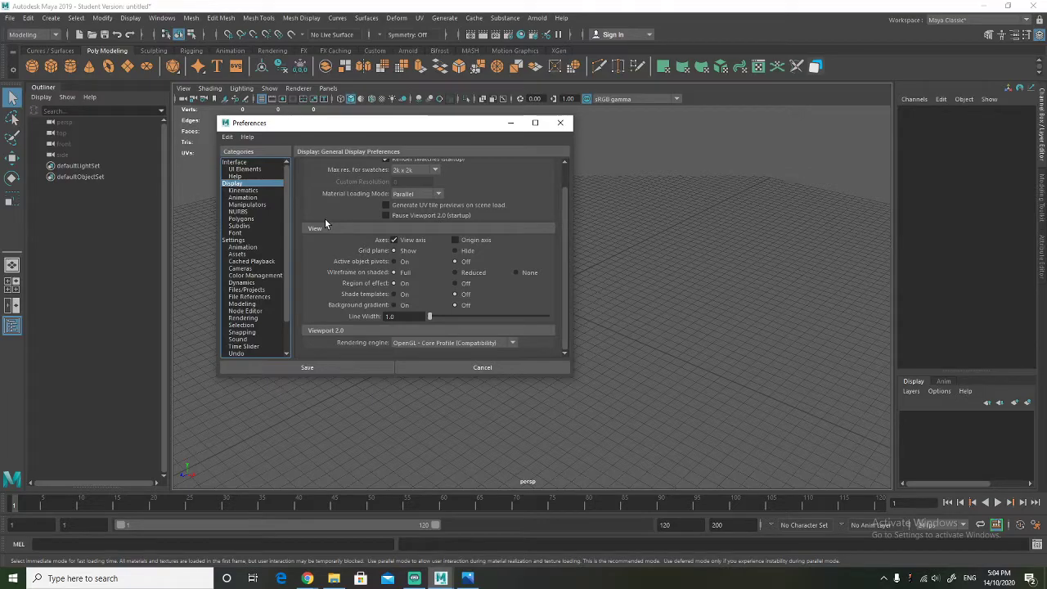
pyautogui.scroll(1, 325, 221)
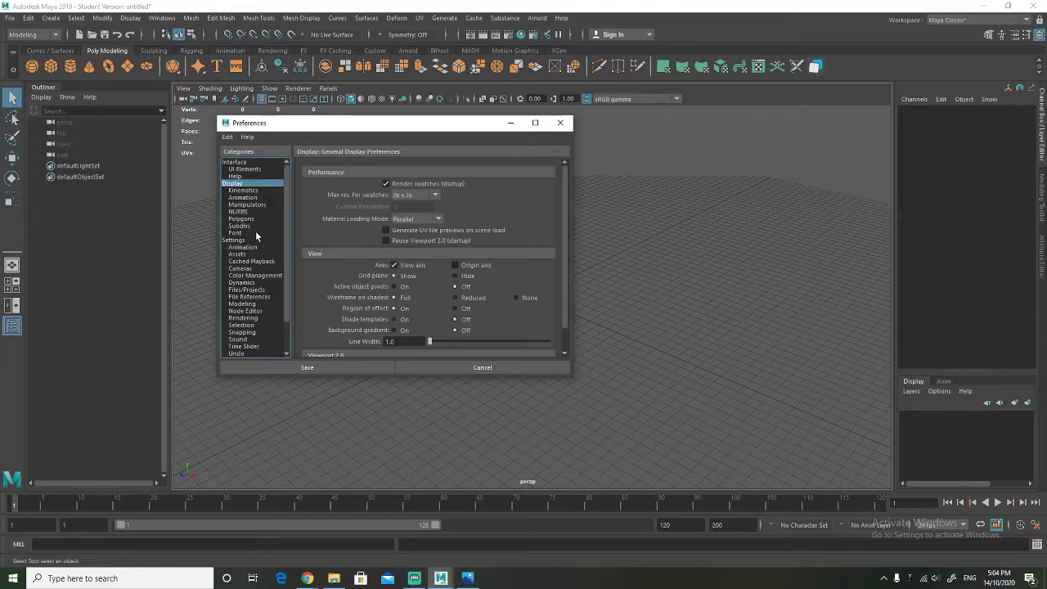
pyautogui.scroll(-2, 255, 229)
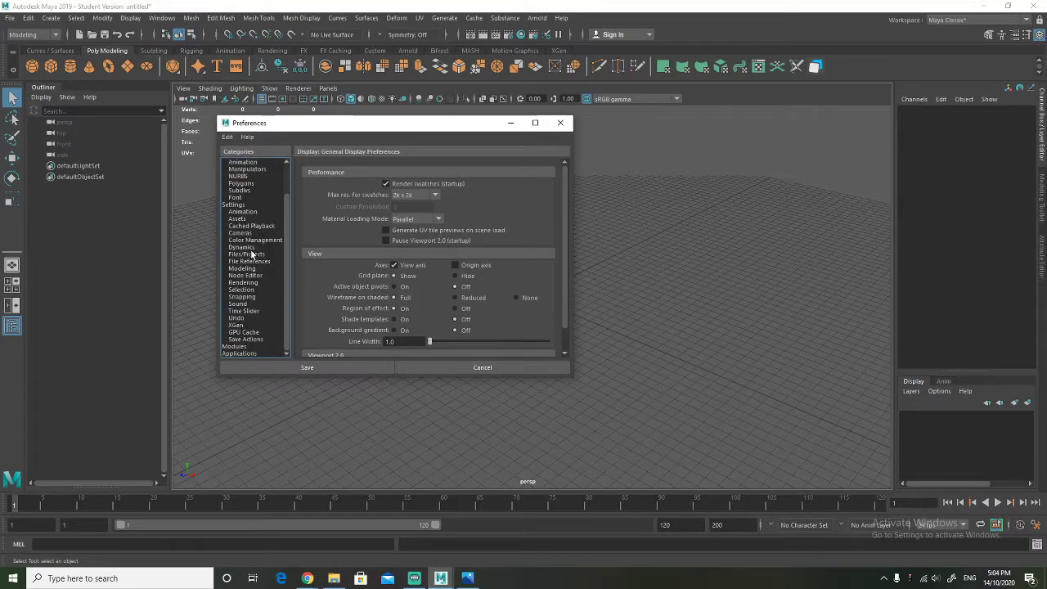
pyautogui.scroll(2, 261, 277)
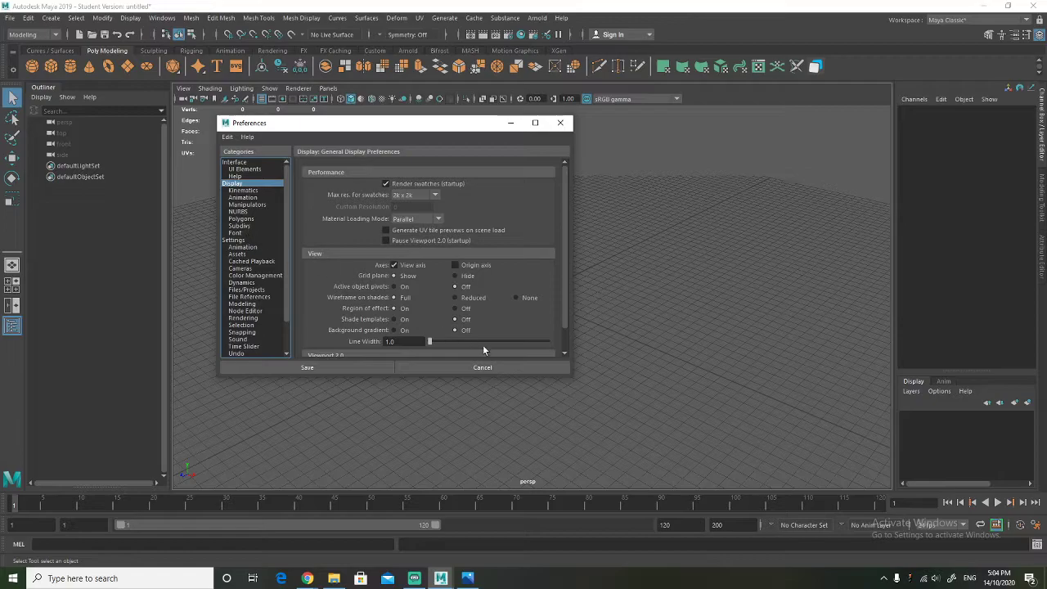
pyautogui.click(519, 367)
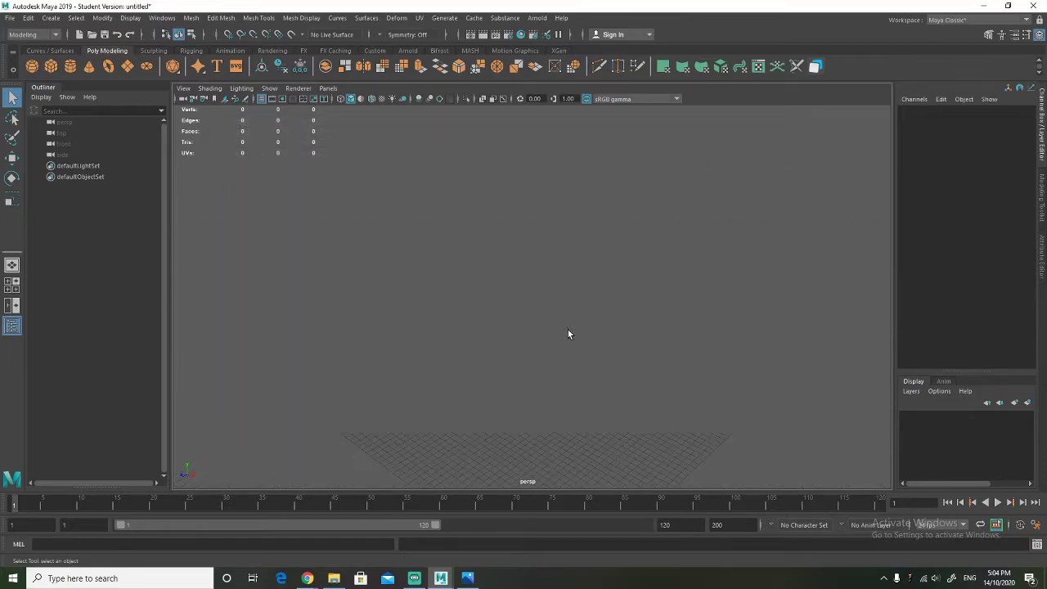
# Create a polygon cube at the grid origin
pyautogui.keyDown('alt'); pyautogui.moveTo(568, 330); pyautogui.dragTo(527, 317); pyautogui.keyUp('alt')
pyautogui.click(51, 65)
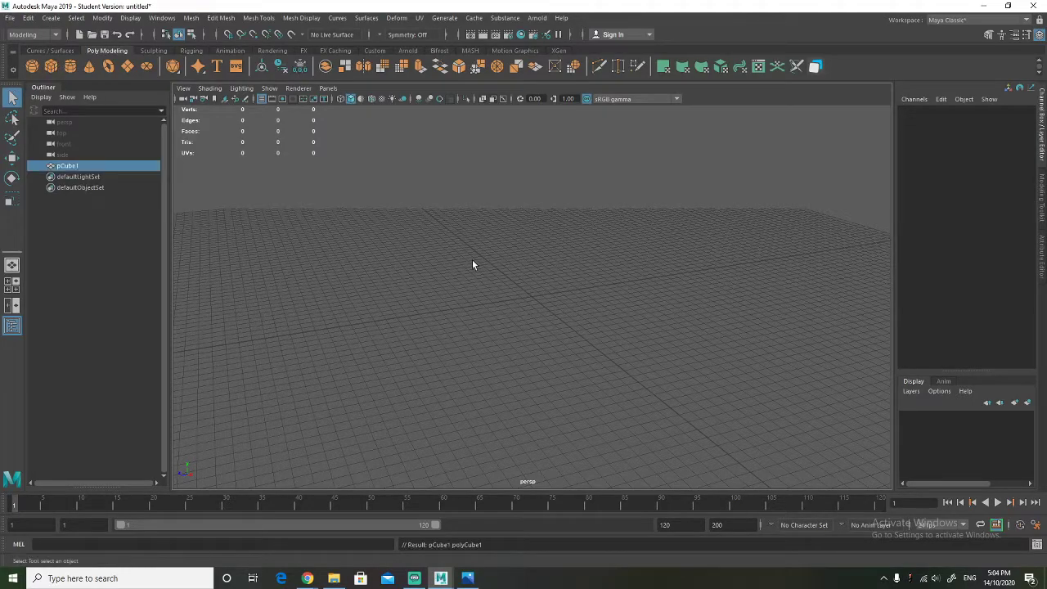
pyautogui.scroll(10, 536, 299)
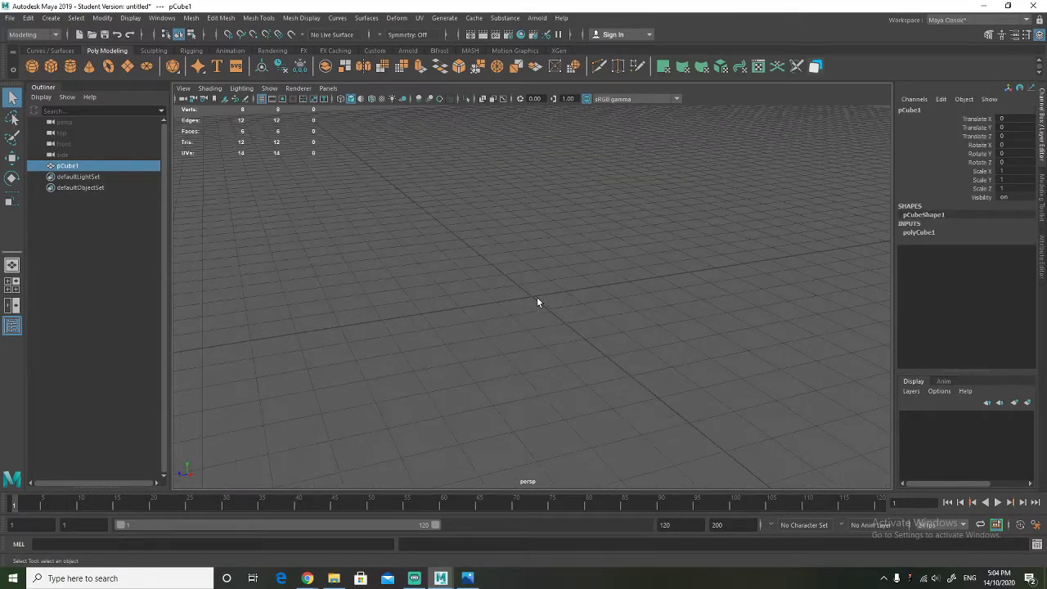
pyautogui.scroll(5, 537, 297)
pyautogui.scroll(-5, 538, 297)
pyautogui.scroll(-8, 538, 299)
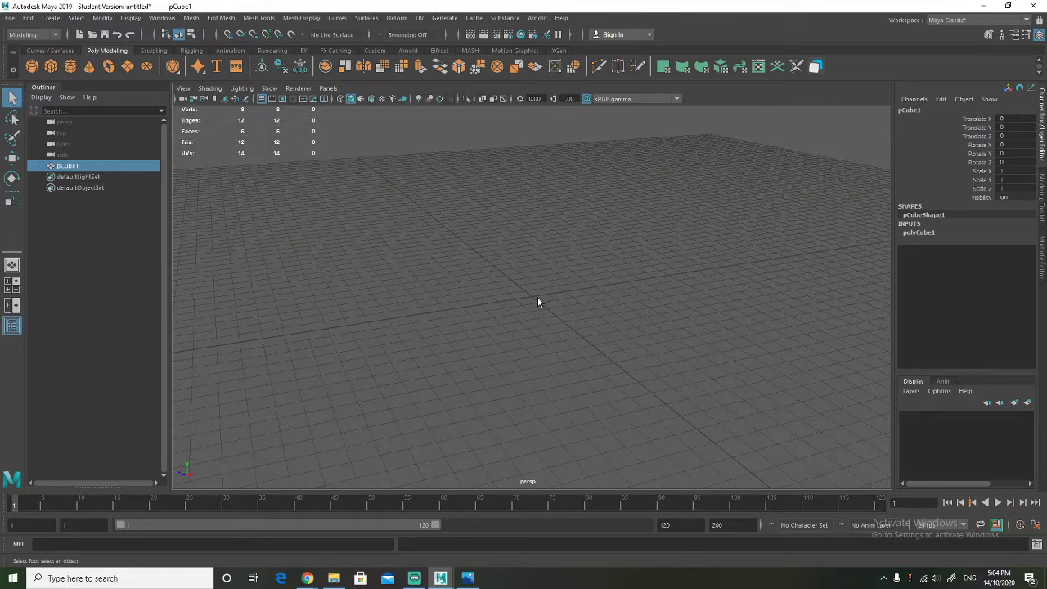
pyautogui.scroll(-3, 562, 311)
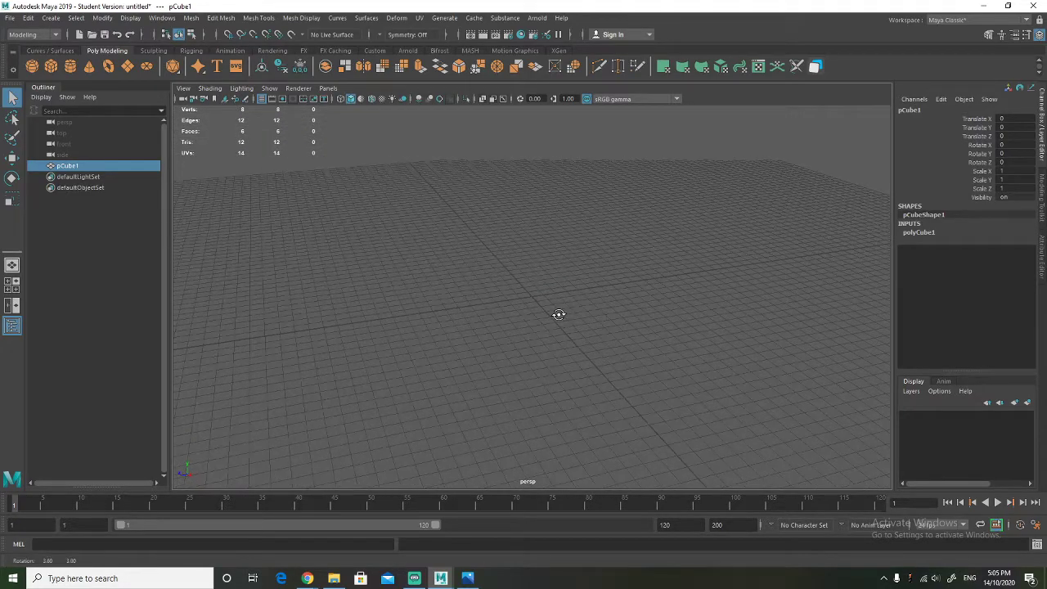
# Scale the cube to about 300 in X and Z and about 1468 in Y, forming a tall column
pyautogui.press('r')
pyautogui.scroll(-3, 544, 309)
pyautogui.moveTo(507, 319); pyautogui.dragTo(487, 366)
pyautogui.moveTo(533, 252); pyautogui.dragTo(555, 10)
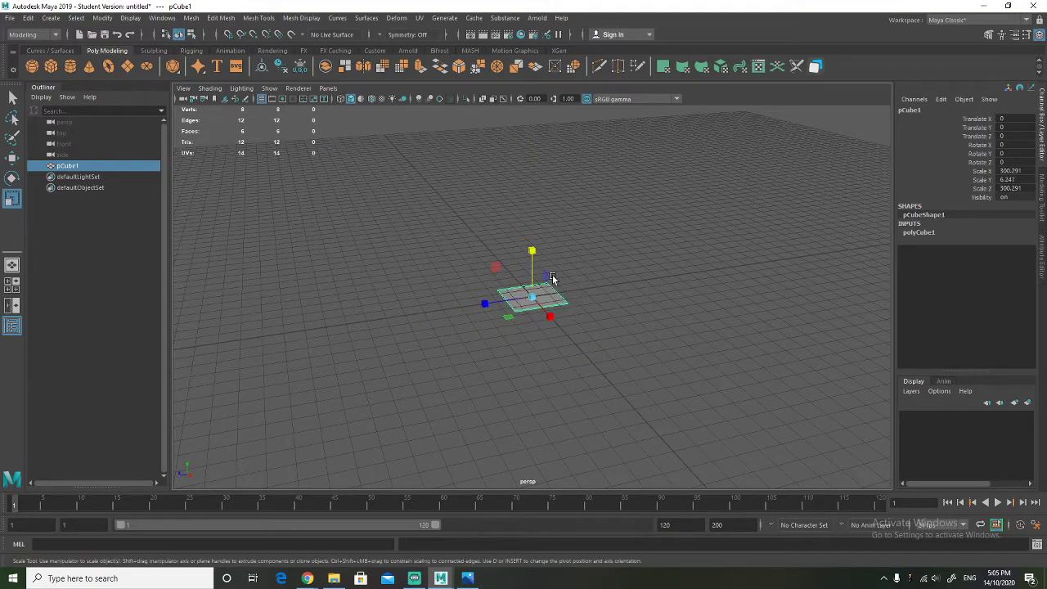
pyautogui.click(534, 262)
pyautogui.click(532, 298)
pyautogui.moveTo(533, 251); pyautogui.dragTo(541, 12)
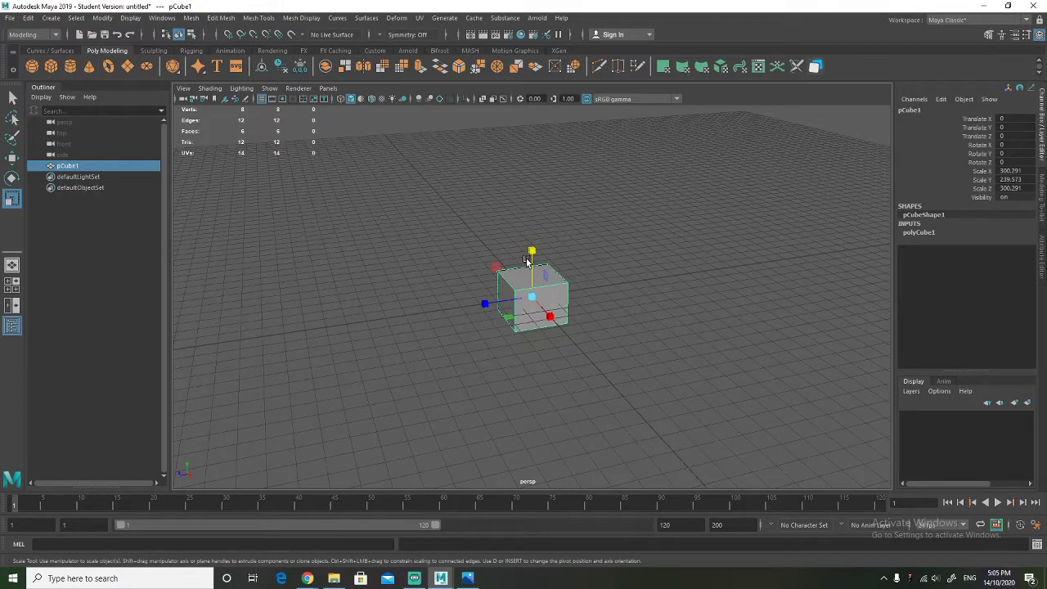
pyautogui.click(543, 179)
pyautogui.click(533, 291)
pyautogui.moveTo(532, 251); pyautogui.dragTo(536, 170)
# Raise the column to about 724 units in Y so its base sits on the grid
pyautogui.scroll(-3, 531, 256)
pyautogui.press('w')
pyautogui.keyDown('alt'); pyautogui.moveTo(564, 245); pyautogui.dragTo(583, 348); pyautogui.keyUp('alt')
# Narrow the column evenly in X and Z to a scale of about 101
pyautogui.press('r')
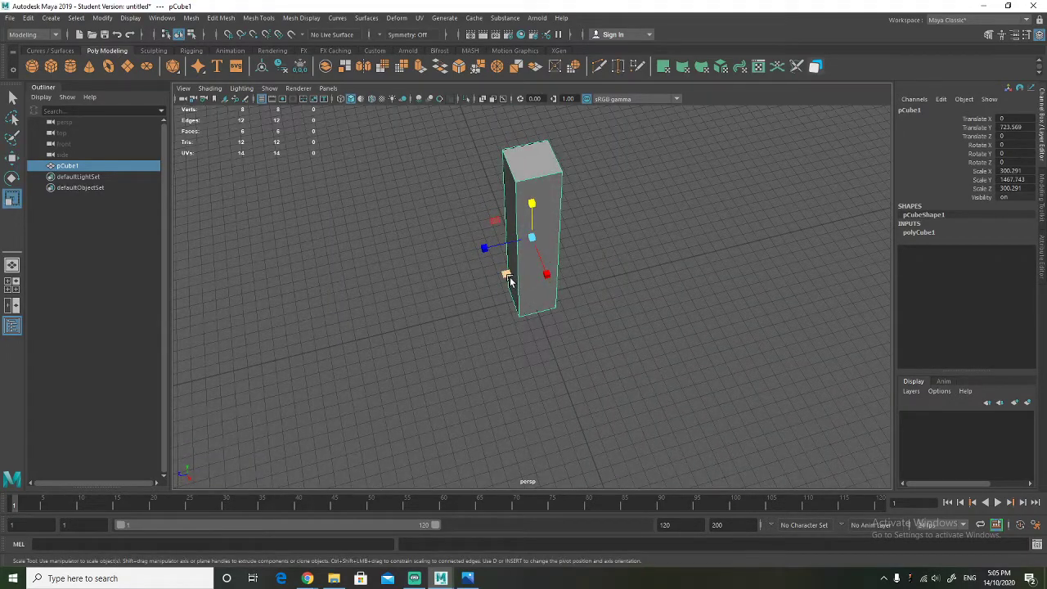
pyautogui.moveTo(512, 268); pyautogui.dragTo(530, 293)
pyautogui.keyDown('alt'); pyautogui.moveTo(600, 320); pyautogui.dragTo(635, 341); pyautogui.keyUp('alt')
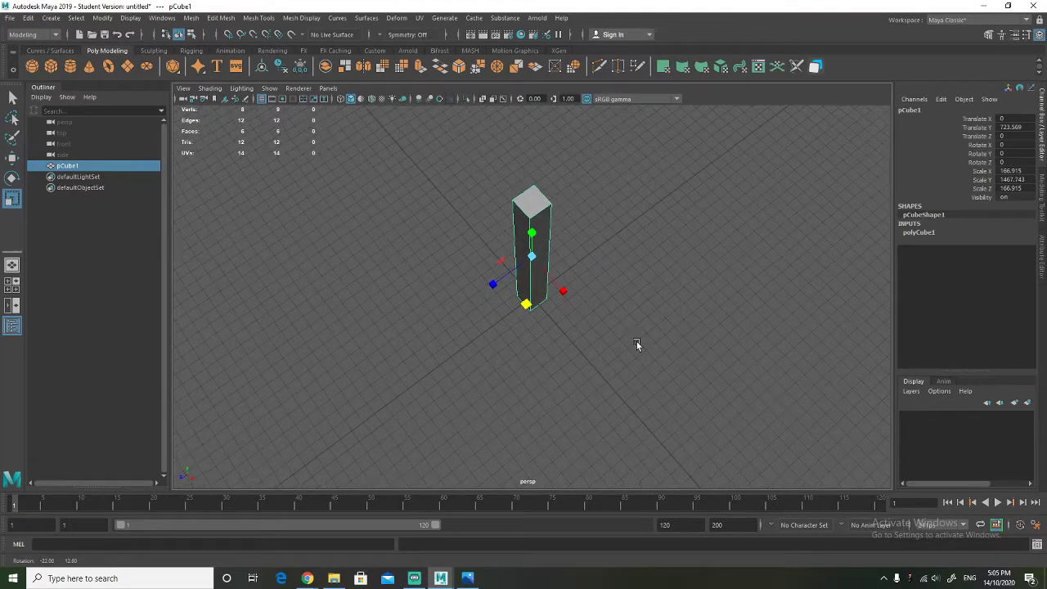
pyautogui.keyDown('alt'); pyautogui.moveTo(534, 317); pyautogui.dragTo(552, 366); pyautogui.keyUp('alt')
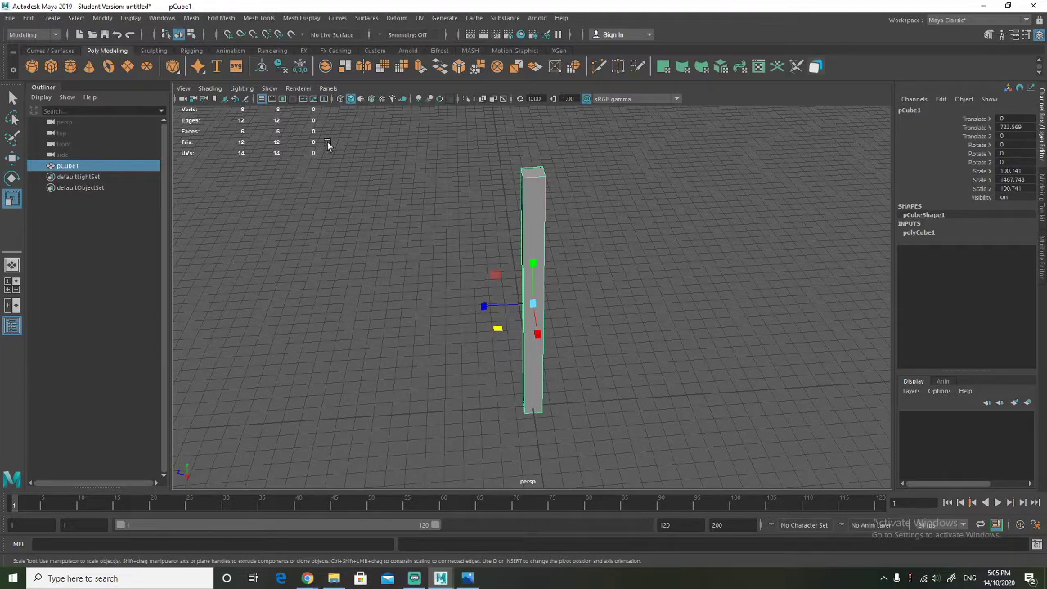
# Open the preferences and review the Interface, Settings and Display pages
pyautogui.click(1037, 524)
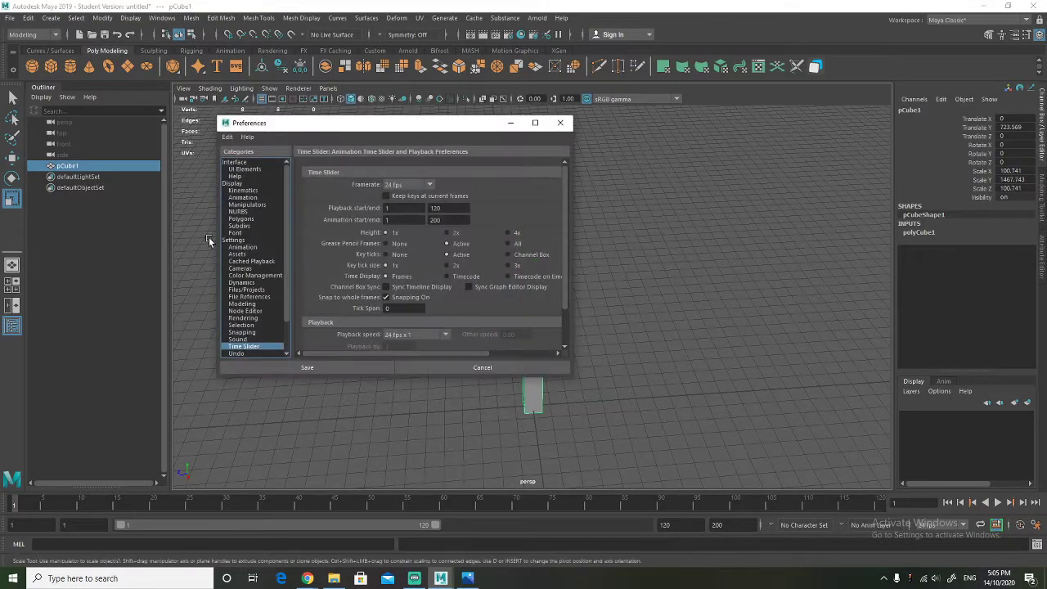
pyautogui.click(249, 162)
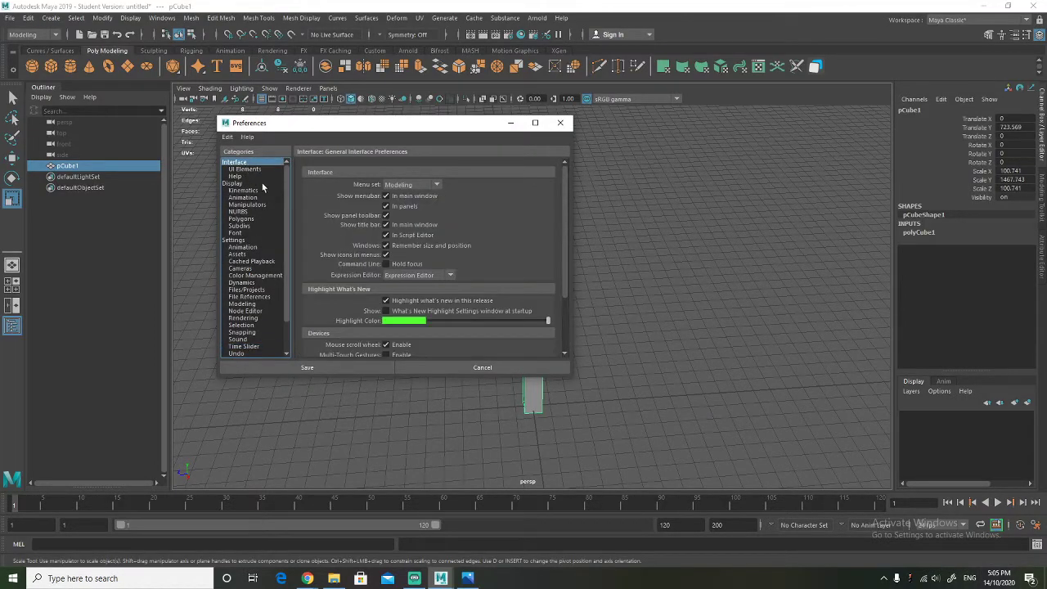
pyautogui.scroll(-2, 318, 214)
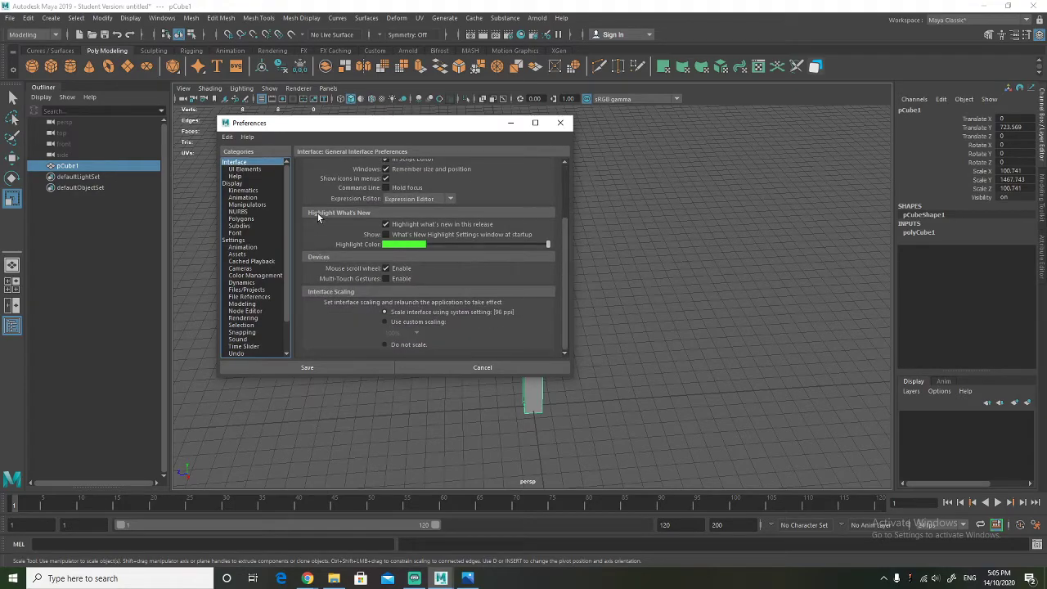
pyautogui.click(242, 241)
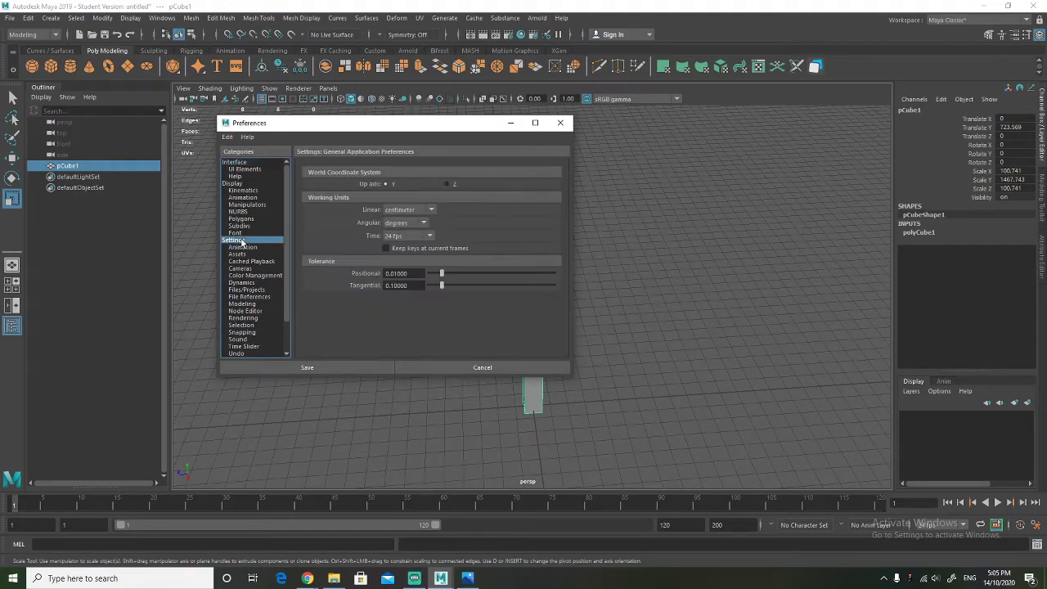
pyautogui.click(254, 184)
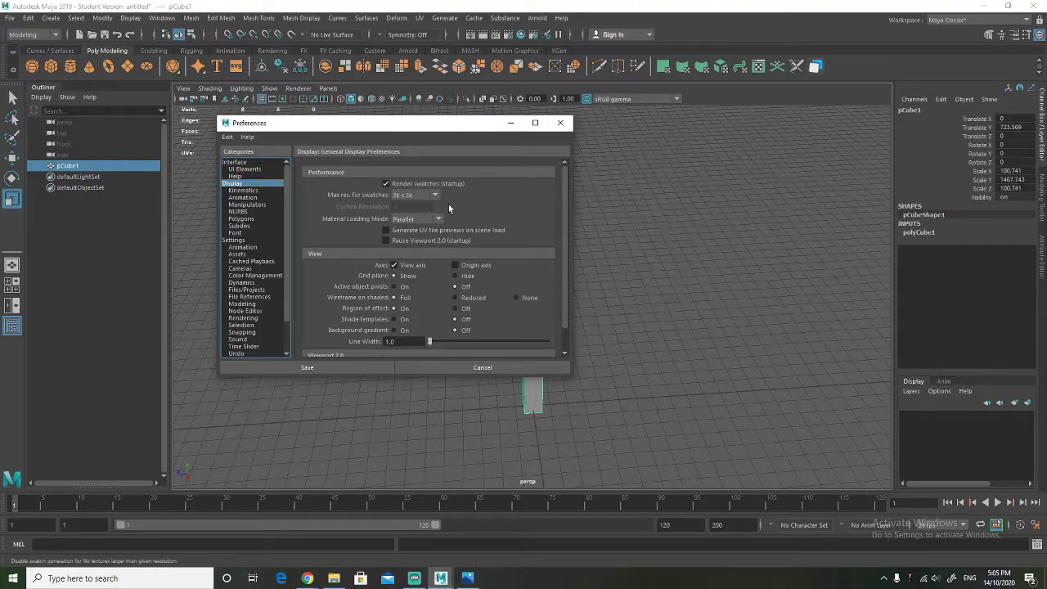
pyautogui.scroll(-1, 334, 242)
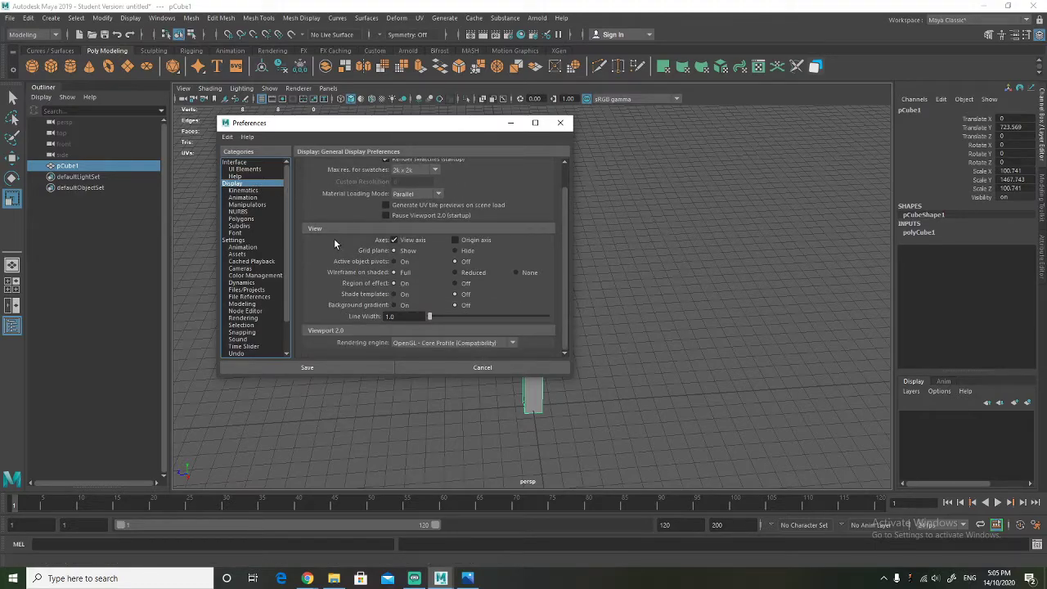
pyautogui.scroll(1, 333, 242)
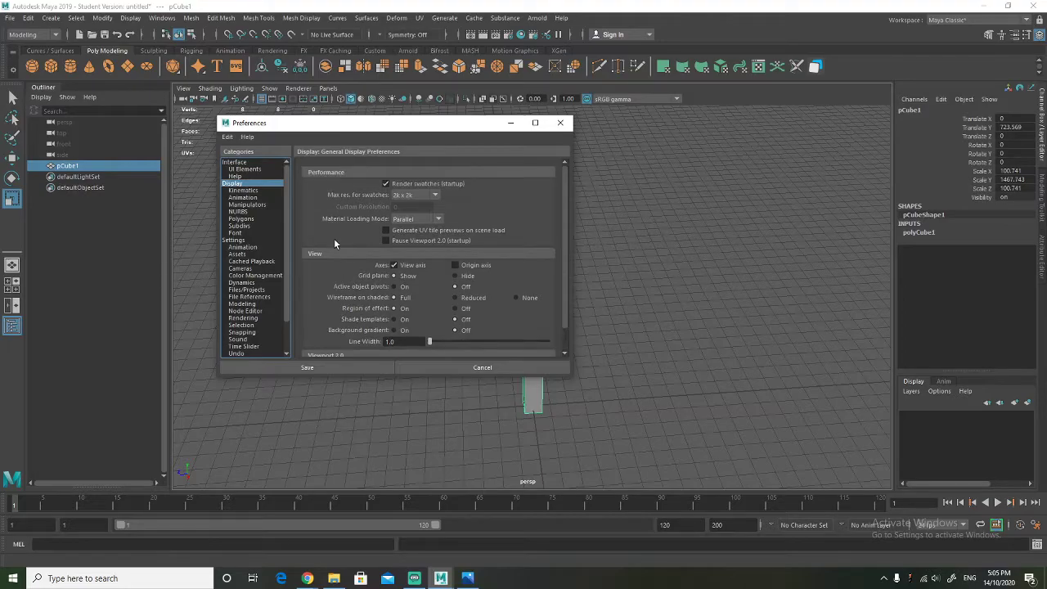
# Review the display subcategories from Manipulators to Font, plus the general display preferences
pyautogui.click(247, 204)
pyautogui.click(249, 212)
pyautogui.click(250, 219)
pyautogui.click(250, 226)
pyautogui.click(250, 233)
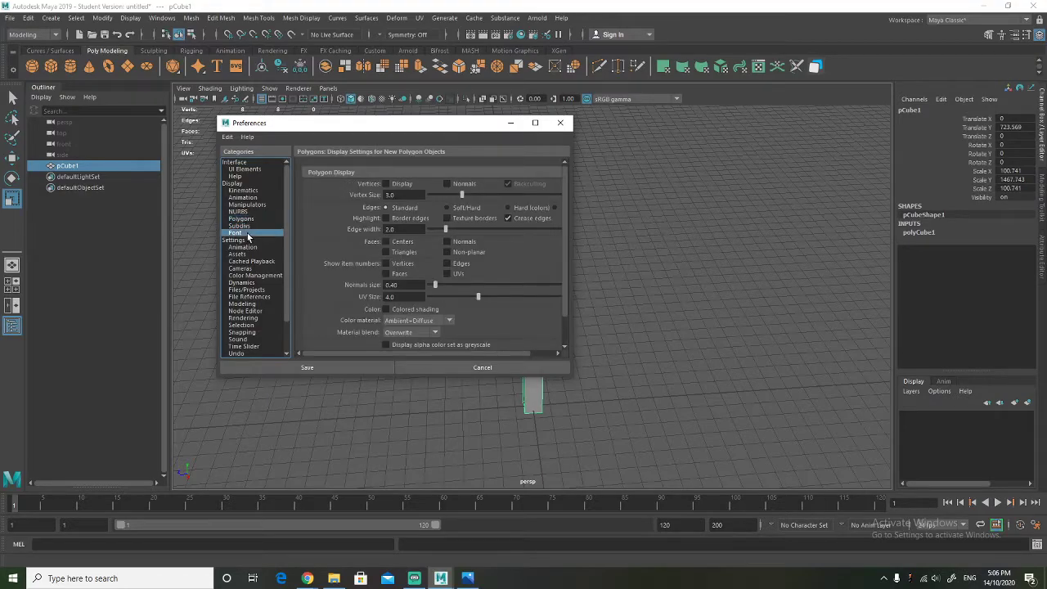
pyautogui.click(238, 185)
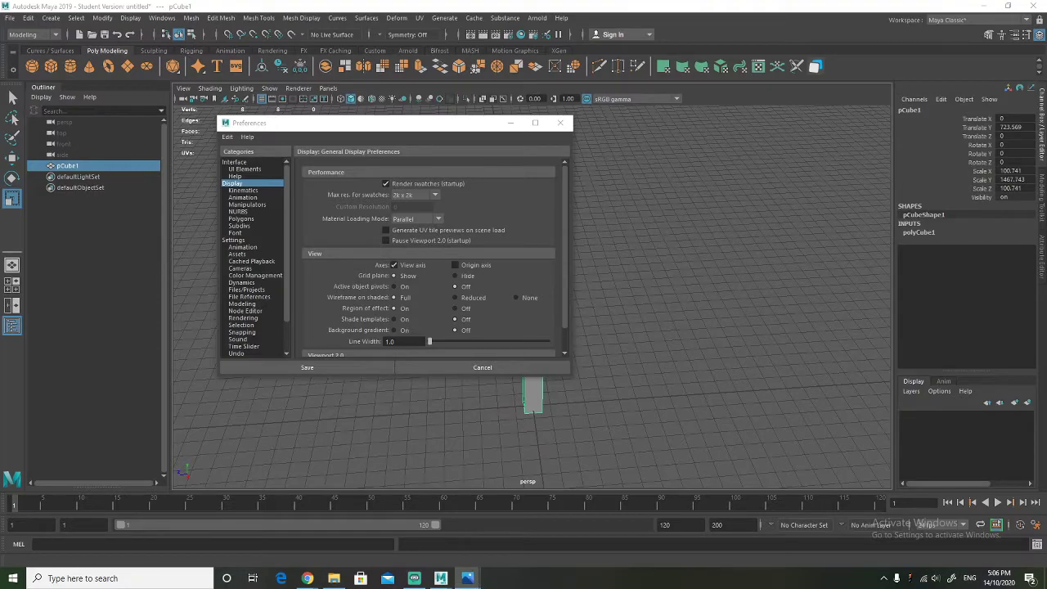
pyautogui.click(467, 578)
pyautogui.scroll(-1, 340, 238)
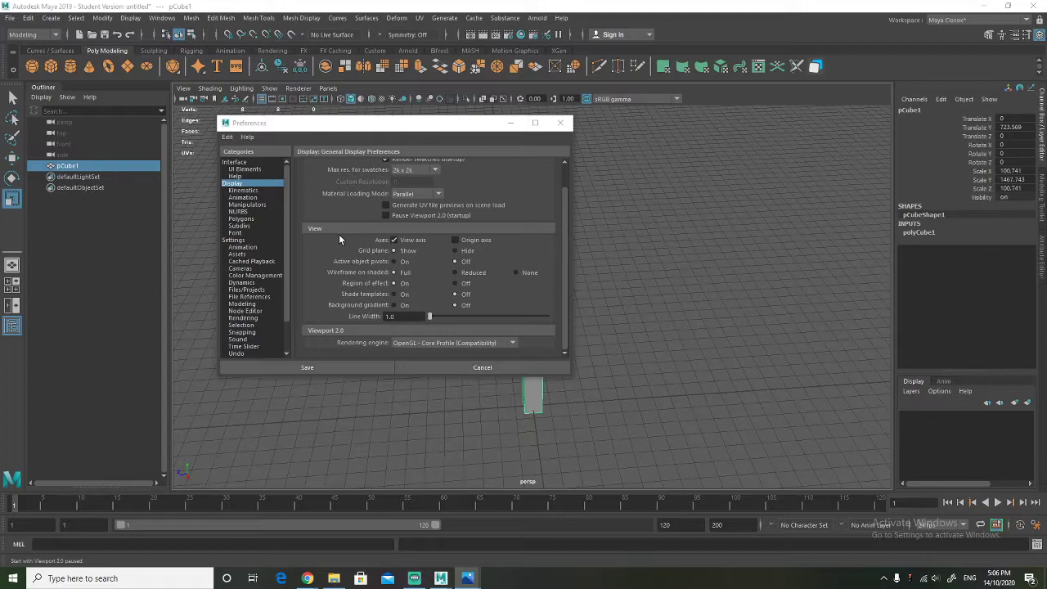
pyautogui.scroll(1, 339, 234)
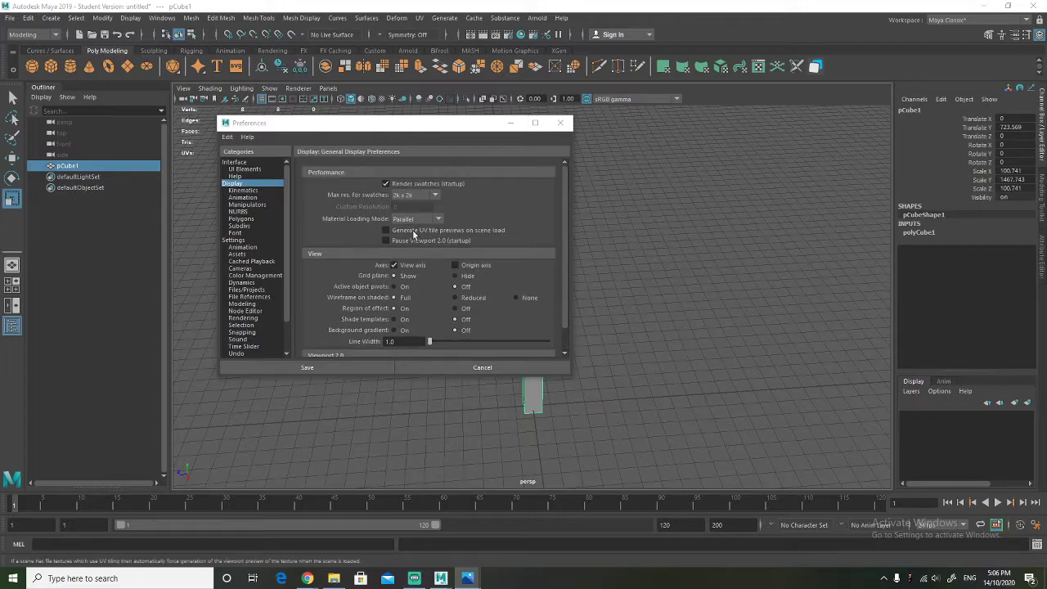
# Set the maximum resolution for swatches to 12k x 12k in the display preferences and save
pyautogui.click(386, 183)
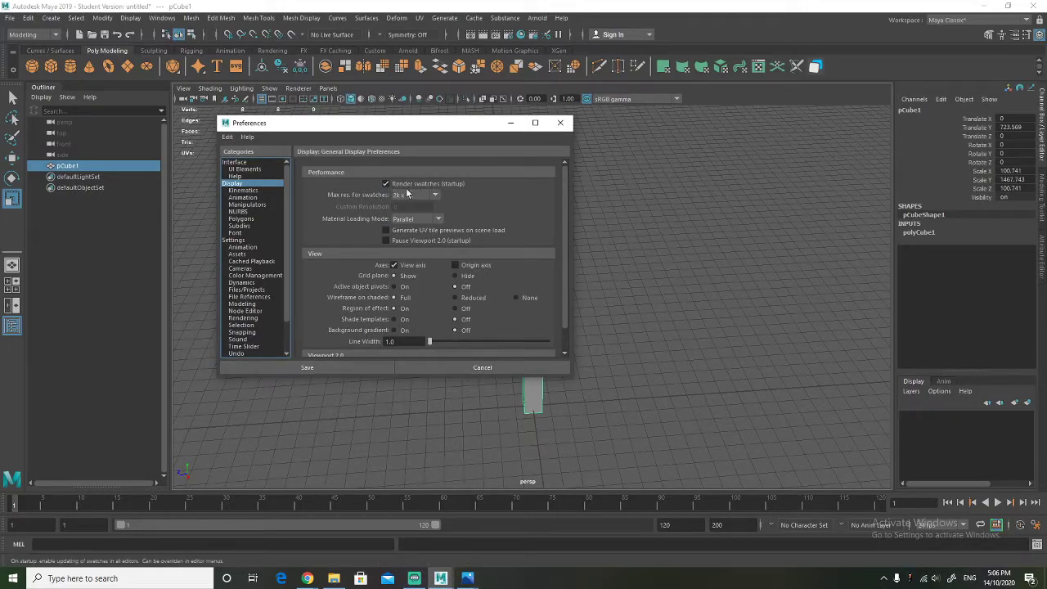
pyautogui.click(417, 195)
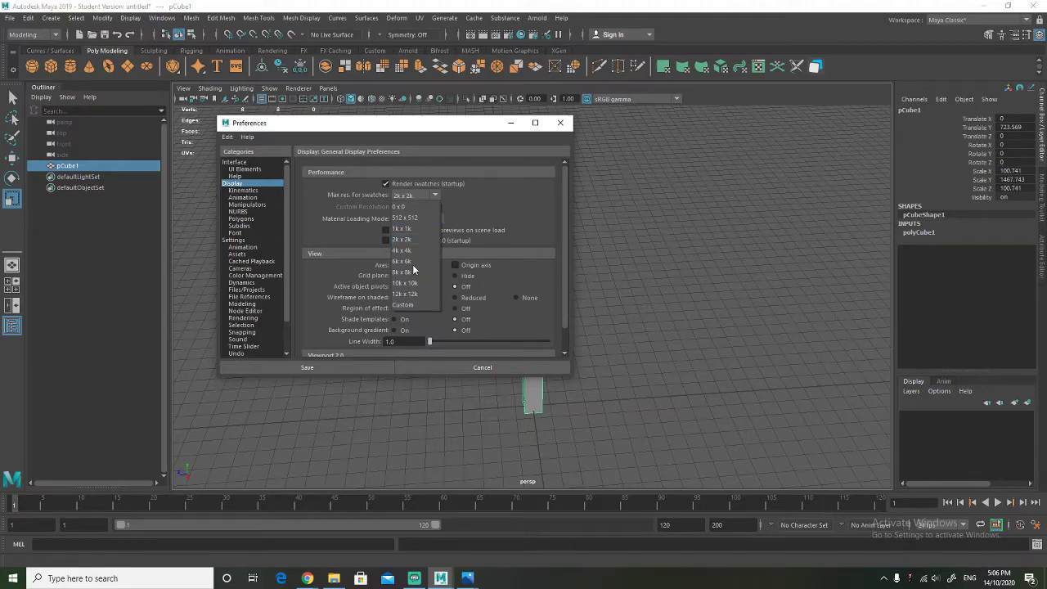
pyautogui.click(407, 294)
pyautogui.click(458, 368)
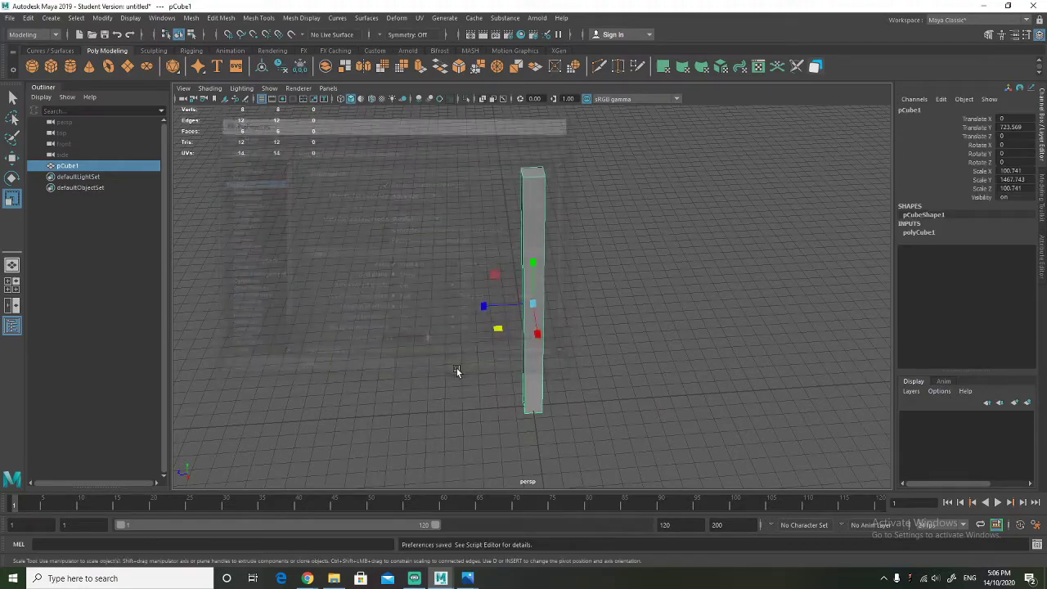
# Return the maximum resolution for swatches to 2k x 2k in the display preferences and save
pyautogui.click(473, 331)
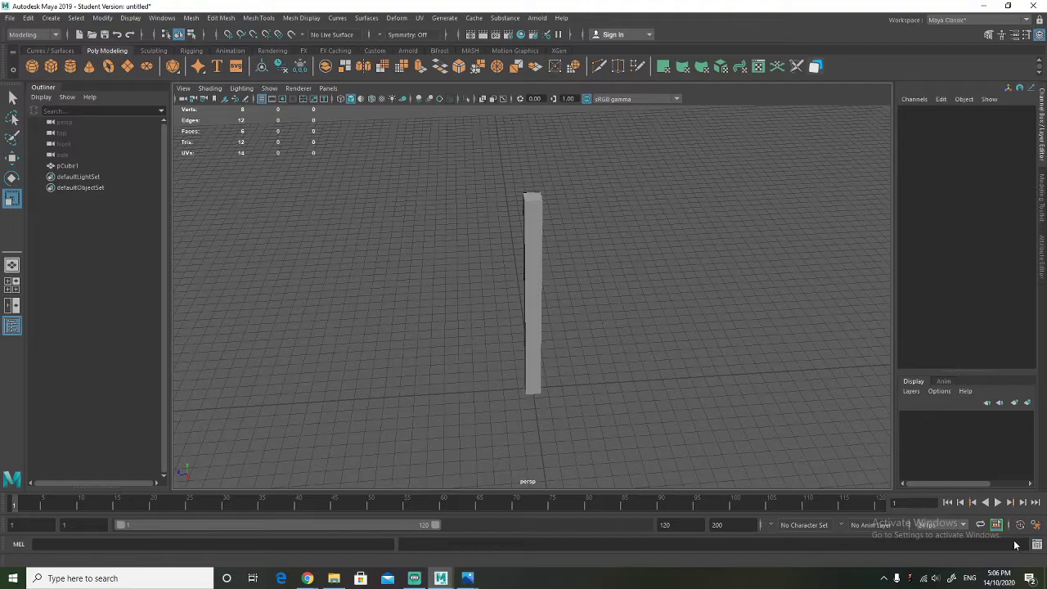
pyautogui.click(1036, 524)
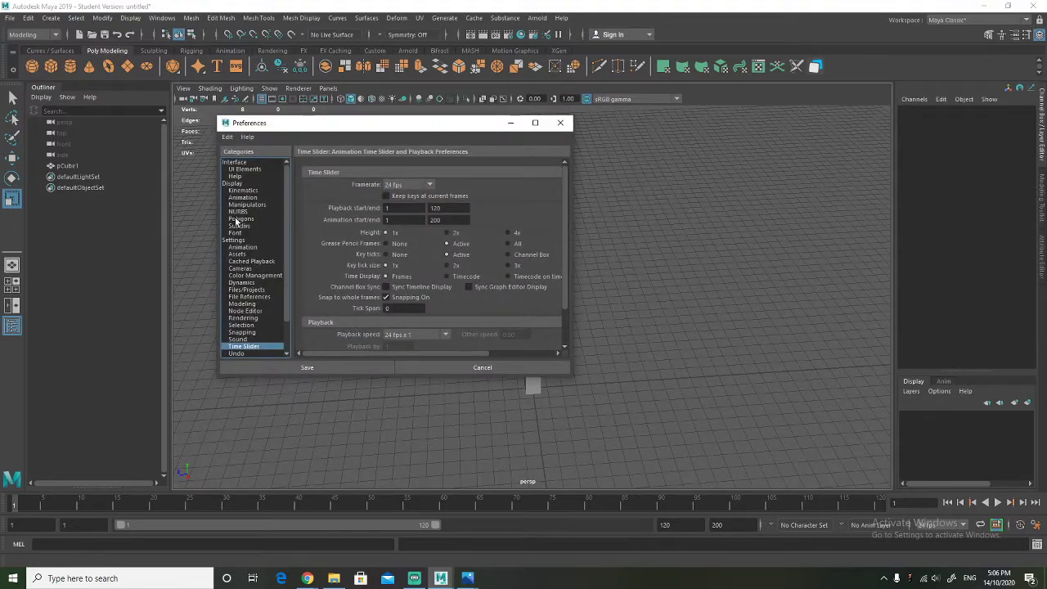
pyautogui.click(240, 184)
pyautogui.click(431, 196)
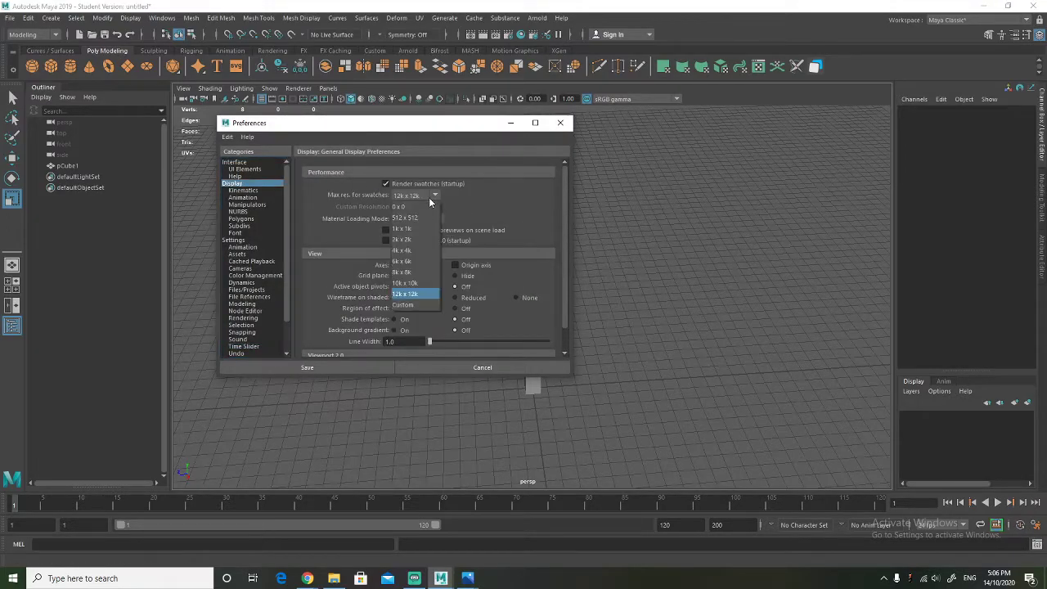
pyautogui.click(417, 239)
pyautogui.click(346, 367)
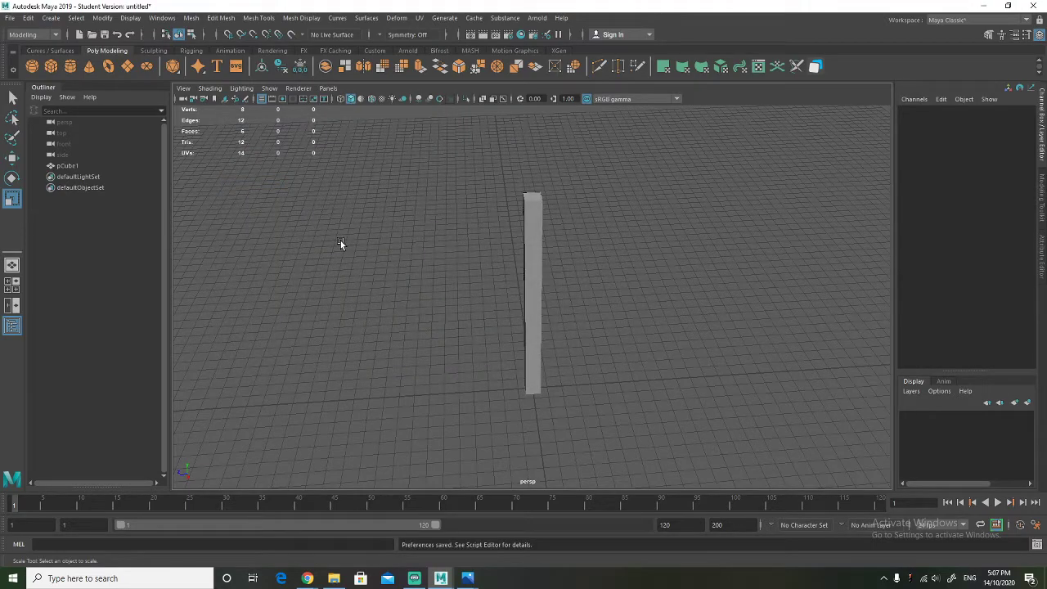
# Shrink the column uniformly to a scale of about 18 in X and Z and 259 in Y
pyautogui.keyDown('alt'); pyautogui.moveTo(372, 313); pyautogui.dragTo(465, 268); pyautogui.keyUp('alt')
pyautogui.click(533, 245)
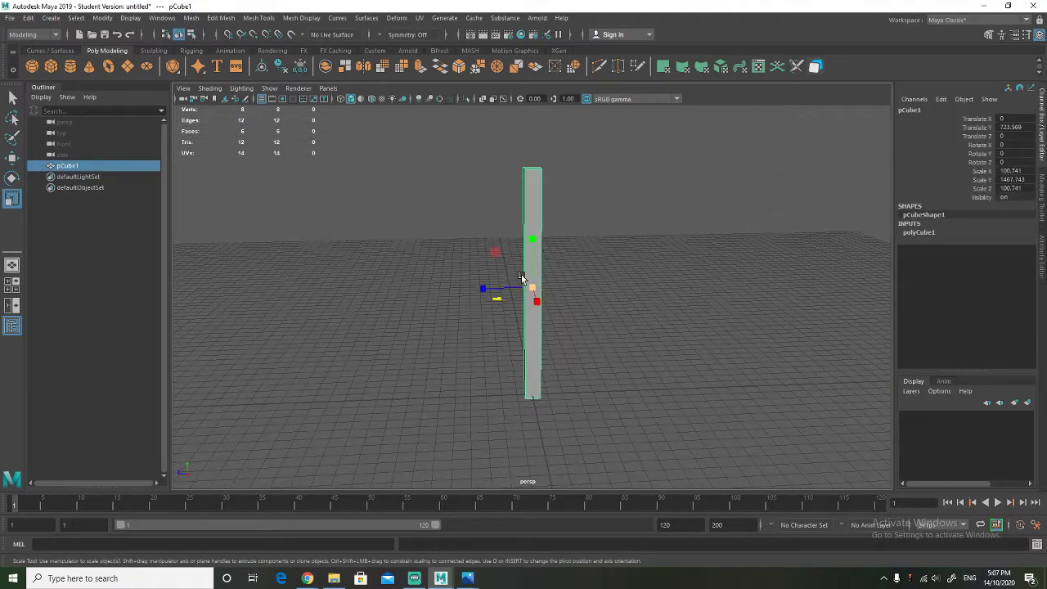
pyautogui.moveTo(533, 288); pyautogui.dragTo(436, 294)
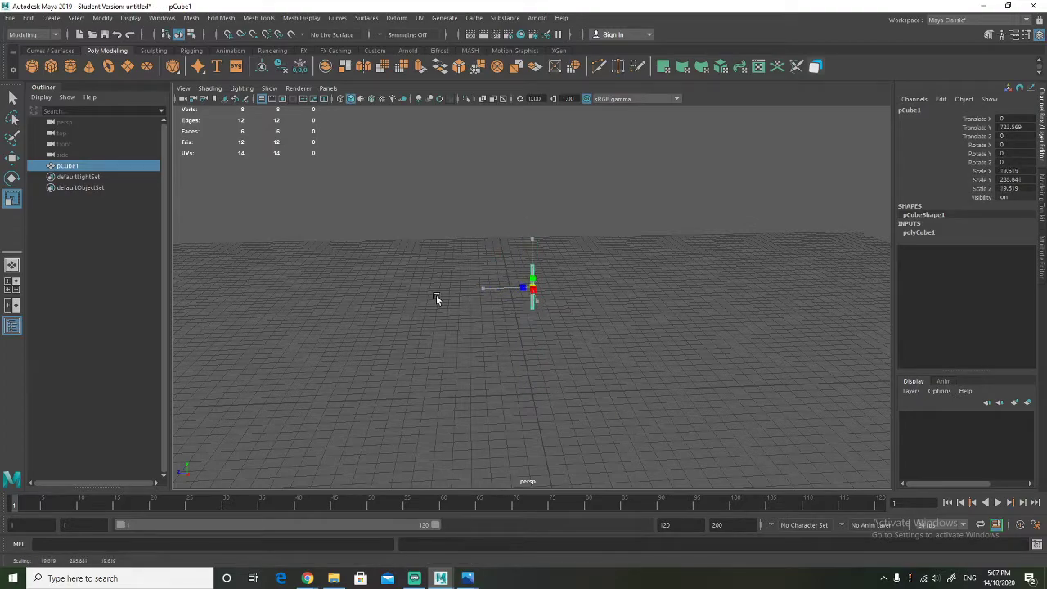
pyautogui.press('f')
# Lower the column to about 130 units in Y so its base sits on the grid
pyautogui.press('w')
pyautogui.moveTo(532, 249); pyautogui.dragTo(532, 368)
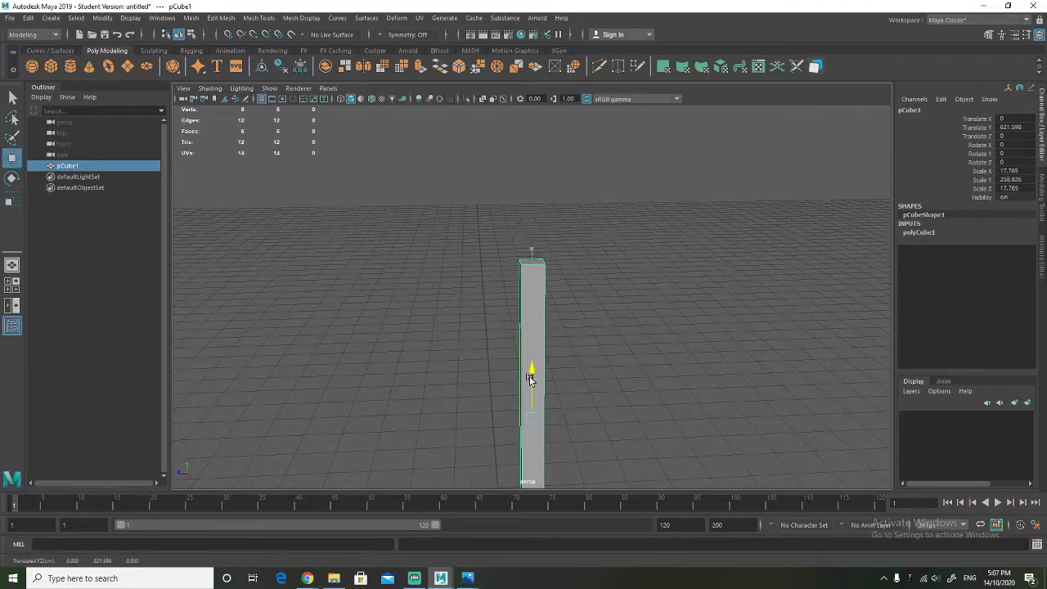
pyautogui.press('f')
pyautogui.scroll(-5, 562, 208)
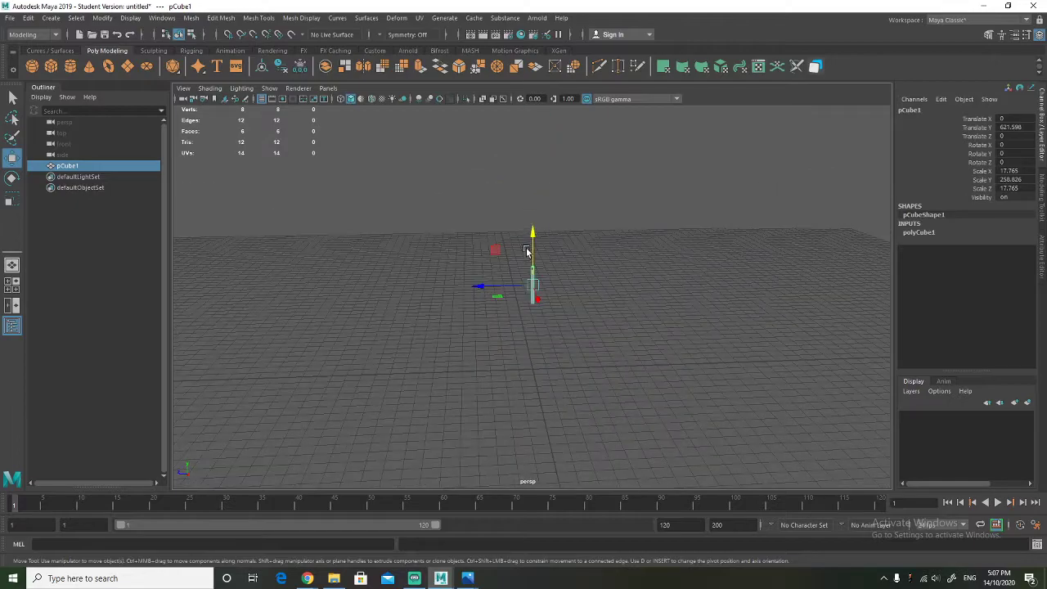
pyautogui.moveTo(533, 246); pyautogui.dragTo(532, 301)
pyautogui.press('f')
pyautogui.moveTo(538, 343)
pyautogui.keyDown('alt'); pyautogui.mouseDown()
pyautogui.moveTo(536, 310)
pyautogui.moveTo(536, 323)
pyautogui.mouseUp(); pyautogui.keyUp('alt')
pyautogui.moveTo(531, 251)
pyautogui.mouseDown()
pyautogui.moveTo(534, 270)
pyautogui.moveTo(577, 288)
pyautogui.moveTo(533, 261)
pyautogui.mouseUp()
pyautogui.keyDown('alt'); pyautogui.moveTo(415, 255); pyautogui.dragTo(510, 293); pyautogui.keyUp('alt')
pyautogui.scroll(-5, 464, 302)
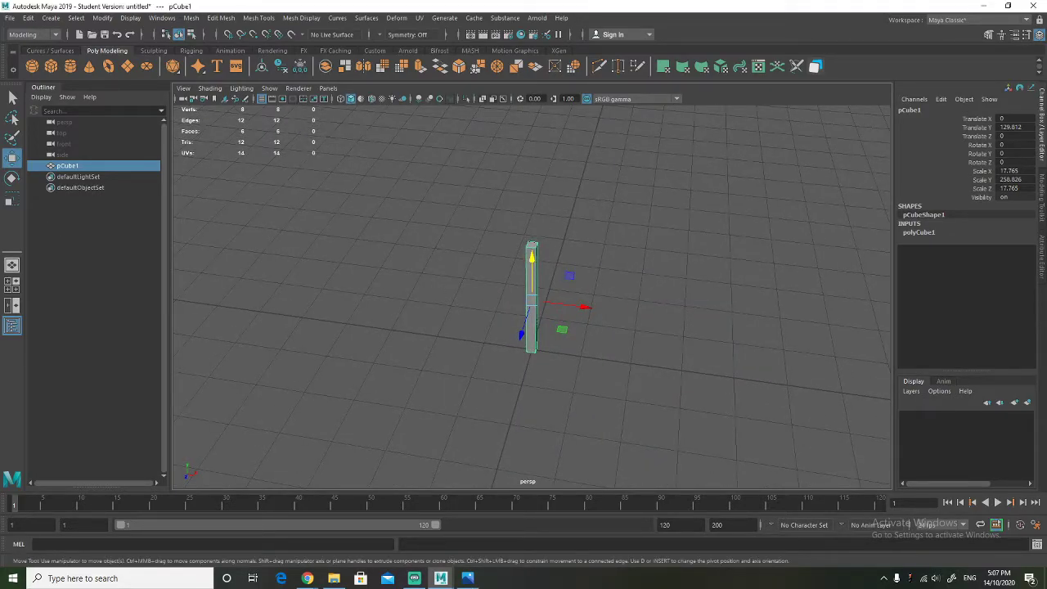
# Reshape the column into a low wall scaled about 212 in X and 68 in Y, and lower it to about 35 in Y
pyautogui.hotkey('alt', 'Tab')
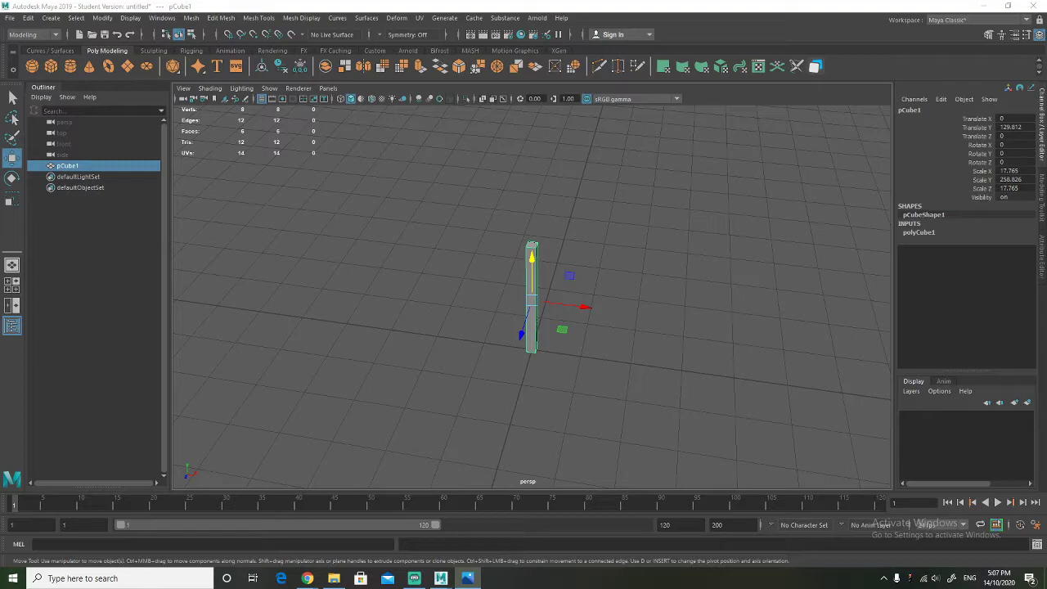
pyautogui.keyDown('alt'); pyautogui.moveTo(458, 298); pyautogui.dragTo(679, 307); pyautogui.keyUp('alt')
pyautogui.press('r')
pyautogui.moveTo(576, 302); pyautogui.dragTo(587, 302)
pyautogui.press('w')
pyautogui.moveTo(532, 266); pyautogui.dragTo(533, 311)
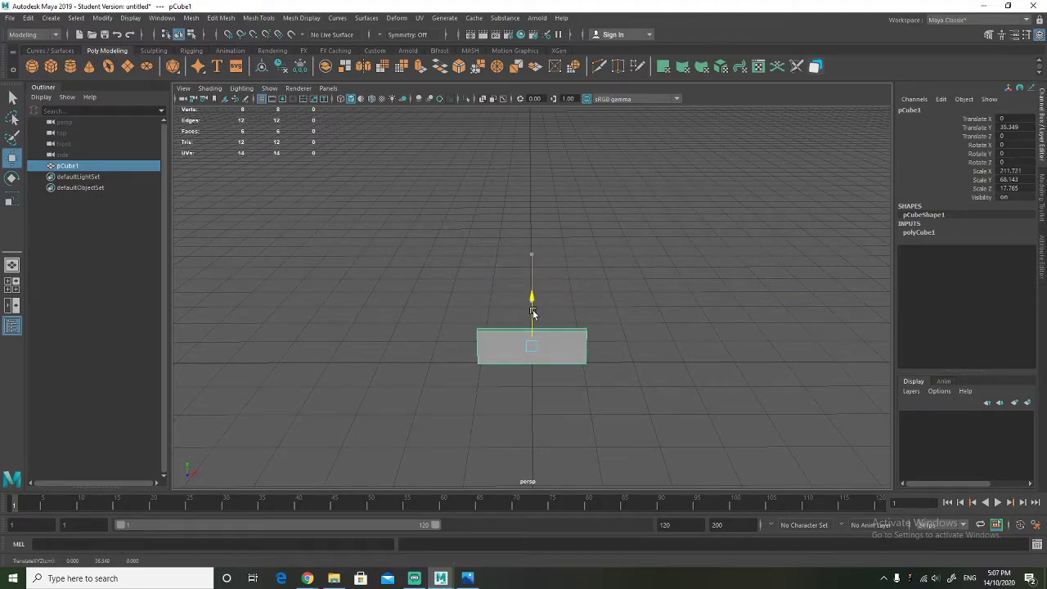
pyautogui.press('f')
# Lengthen the low wall to an X scale of about 245
pyautogui.keyDown('alt'); pyautogui.moveTo(503, 381); pyautogui.dragTo(460, 363); pyautogui.keyUp('alt')
pyautogui.scroll(-2, 446, 354)
pyautogui.press('r')
# Duplicate the wall, move the copy to about -105 in Z and rotate it -90 degrees around Y
pyautogui.hotkey('ctrl', 'd')
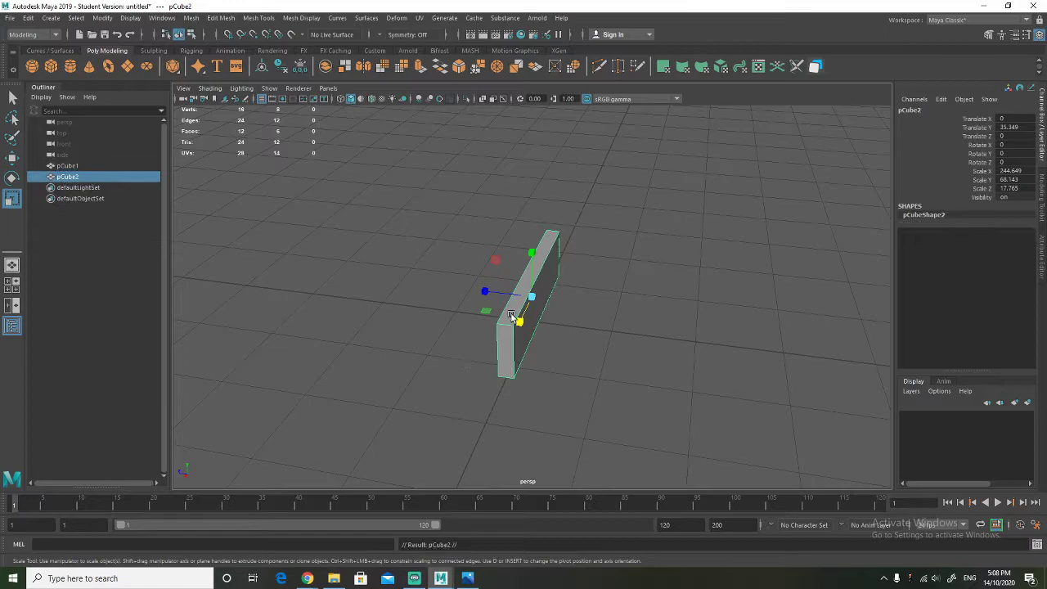
pyautogui.press('w')
pyautogui.moveTo(494, 293); pyautogui.dragTo(628, 358)
pyautogui.press('e')
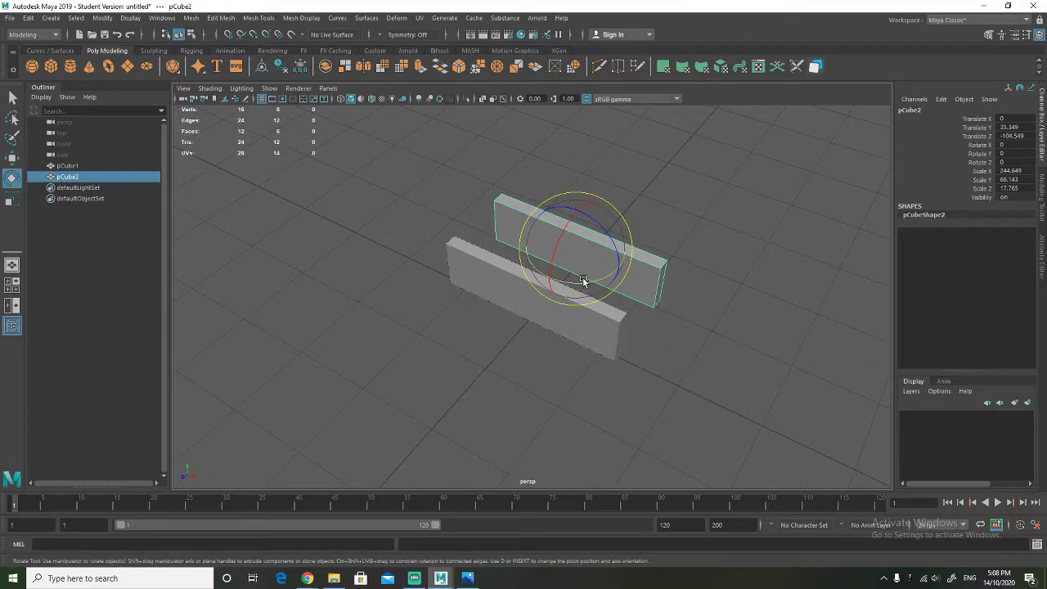
pyautogui.moveTo(590, 279); pyautogui.dragTo(517, 293)
# Move the rotated wall to about -114 in X and shorten it to an X scale of about 155
pyautogui.press('w')
pyautogui.click(502, 361)
pyautogui.keyDown('alt'); pyautogui.moveTo(502, 361); pyautogui.dragTo(535, 308); pyautogui.keyUp('alt')
pyautogui.click(517, 251)
pyautogui.press('r')
pyautogui.moveTo(465, 377); pyautogui.dragTo(444, 370)
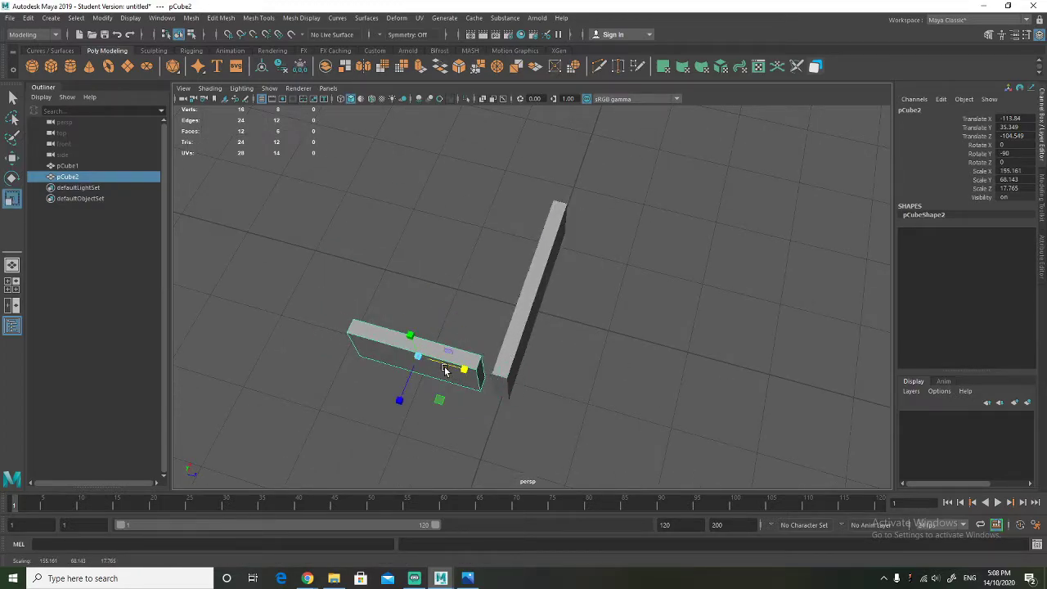
# Slide the side wall to about -82 in Z so it meets the end of the front wall
pyautogui.press('w')
pyautogui.keyDown('alt'); pyautogui.moveTo(437, 381); pyautogui.dragTo(411, 361); pyautogui.keyUp('alt')
pyautogui.scroll(3, 423, 381)
pyautogui.scroll(3, 413, 381)
pyautogui.scroll(-5, 413, 381)
# Duplicate the side wall to the opposite end and the front wall to the back, closing the rectangular enclosure
pyautogui.hotkey('ctrl', 'd')
pyautogui.moveTo(511, 244); pyautogui.dragTo(520, 284)
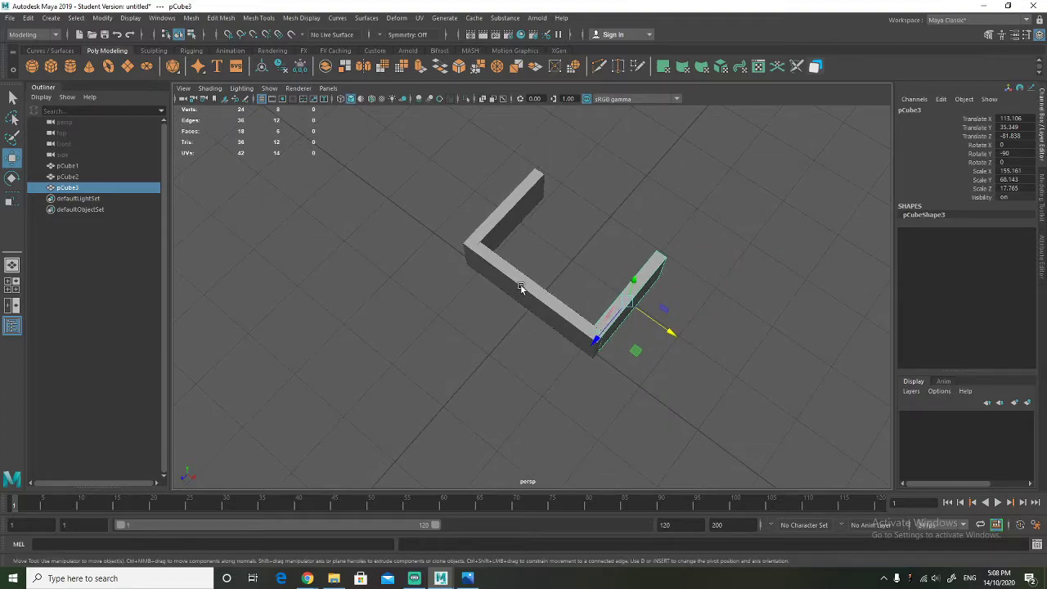
pyautogui.click(520, 283)
pyautogui.hotkey('ctrl', 'd')
pyautogui.moveTo(501, 330); pyautogui.dragTo(578, 263)
pyautogui.keyDown('alt'); pyautogui.moveTo(520, 341); pyautogui.dragTo(584, 325); pyautogui.keyUp('alt')
# Select all four walls, duplicate them and raise the copies to about 192 units in Y
pyautogui.click(458, 301)
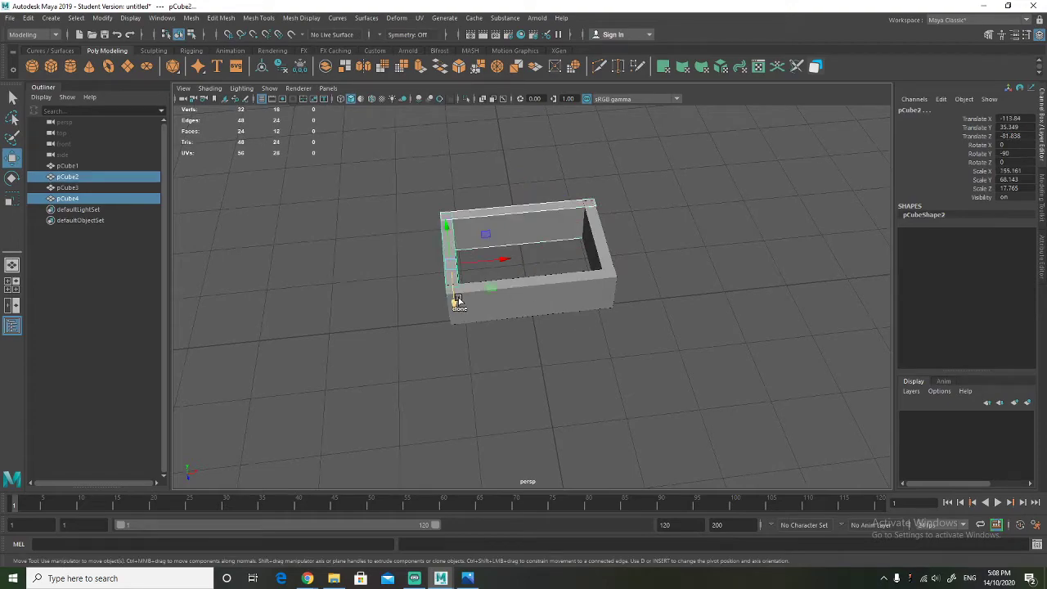
pyautogui.keyDown('shift'); pyautogui.click(545, 301); pyautogui.keyUp('shift')
pyautogui.keyDown('shift'); pyautogui.click(609, 301); pyautogui.keyUp('shift')
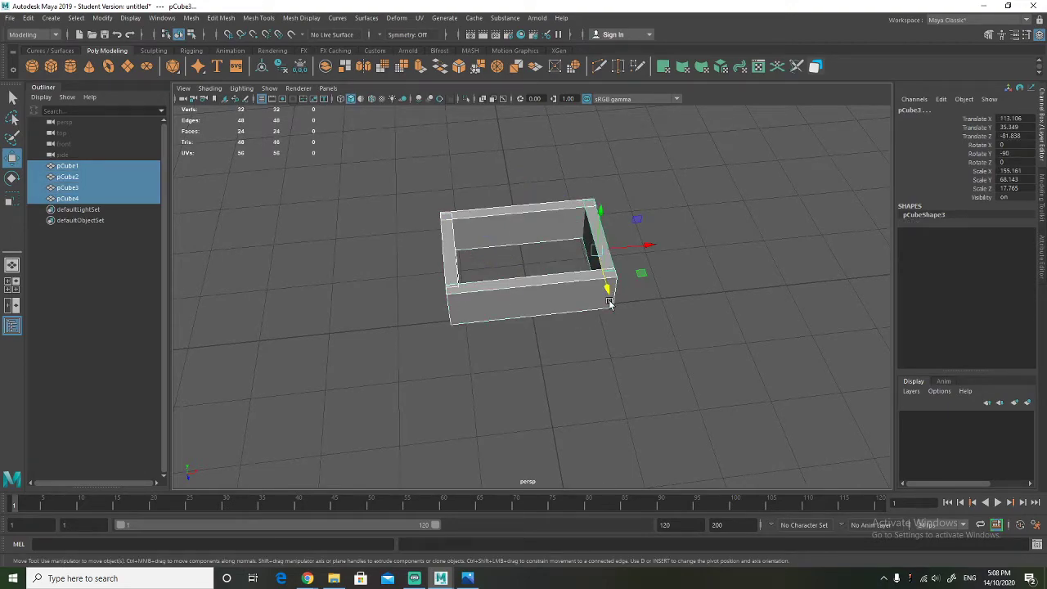
pyautogui.hotkey('ctrl', 'd')
pyautogui.moveTo(601, 211); pyautogui.dragTo(610, 125)
pyautogui.keyDown('alt'); pyautogui.moveTo(615, 300); pyautogui.dragTo(622, 241); pyautogui.keyUp('alt')
pyautogui.moveTo(601, 147); pyautogui.dragTo(601, 152)
pyautogui.keyDown('alt'); pyautogui.moveTo(603, 215); pyautogui.dragTo(595, 300); pyautogui.keyUp('alt')
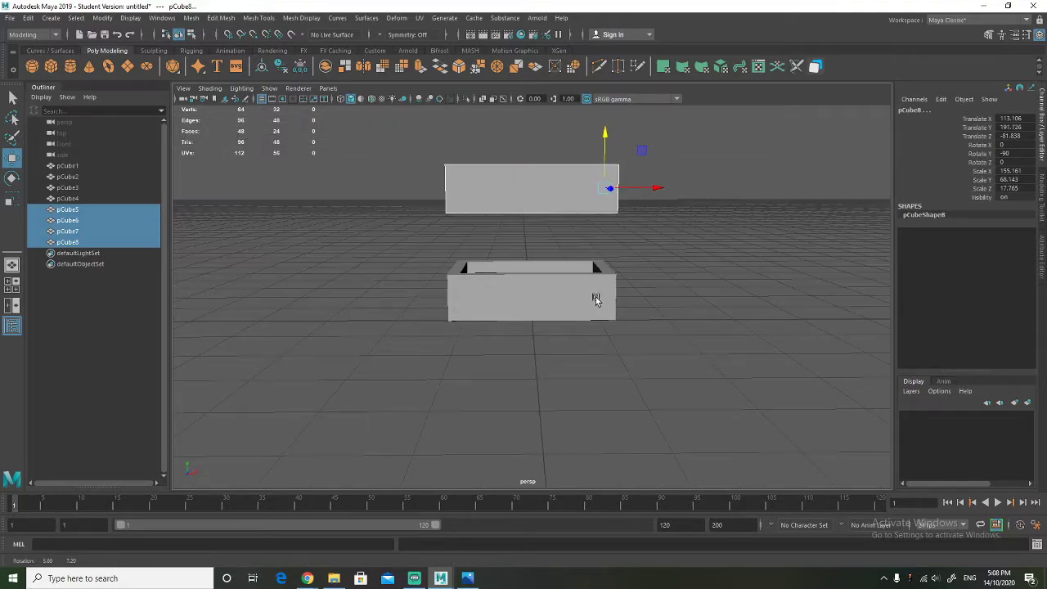
# Try to duplicate one upper side wall and lower the copy toward the bottom enclosure
pyautogui.click(667, 290)
pyautogui.keyDown('alt'); pyautogui.moveTo(671, 298); pyautogui.dragTo(637, 227); pyautogui.keyUp('alt')
pyautogui.click(632, 199)
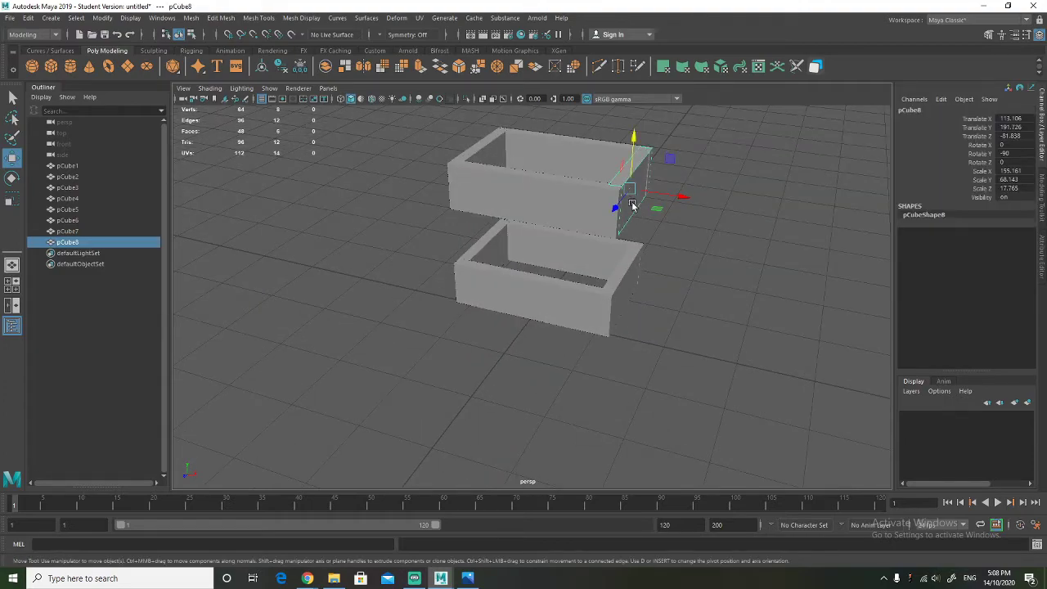
pyautogui.hotkey('ctrl', 'd')
pyautogui.moveTo(633, 139); pyautogui.dragTo(628, 203)
pyautogui.press('r')
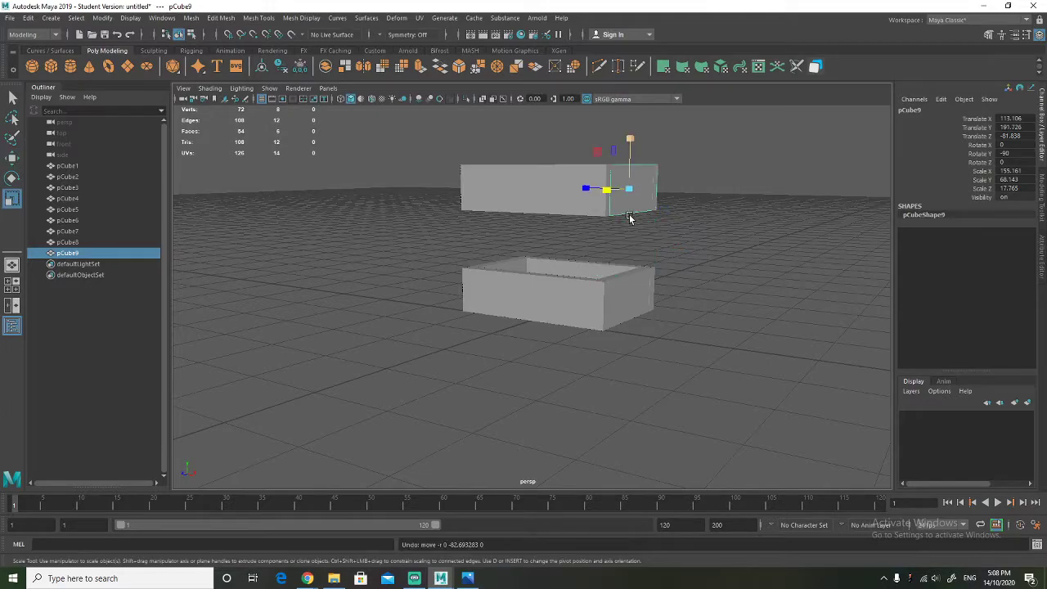
pyautogui.hotkey('ctrl', 'z')
pyautogui.hotkey('ctrl', 'z')
# Select the four upper walls and scale them taller to about 98.7 in Y
pyautogui.keyDown('alt'); pyautogui.moveTo(481, 233); pyautogui.dragTo(506, 236); pyautogui.keyUp('alt')
pyautogui.moveTo(449, 148); pyautogui.dragTo(654, 229)
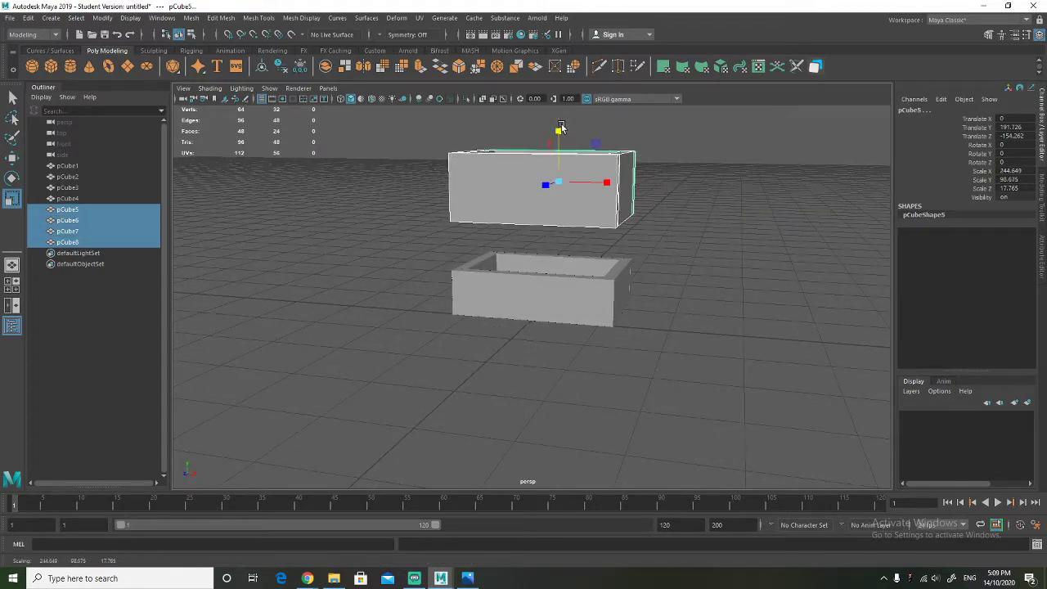
# Duplicate an upper side wall, lower the copy to about 102 in Y and narrow it to about 54.8 as a corner pillar
pyautogui.keyDown('alt'); pyautogui.moveTo(544, 176); pyautogui.dragTo(589, 216); pyautogui.keyUp('alt')
pyautogui.keyDown('alt'); pyautogui.moveTo(622, 292); pyautogui.dragTo(627, 205); pyautogui.keyUp('alt')
pyautogui.click(674, 154)
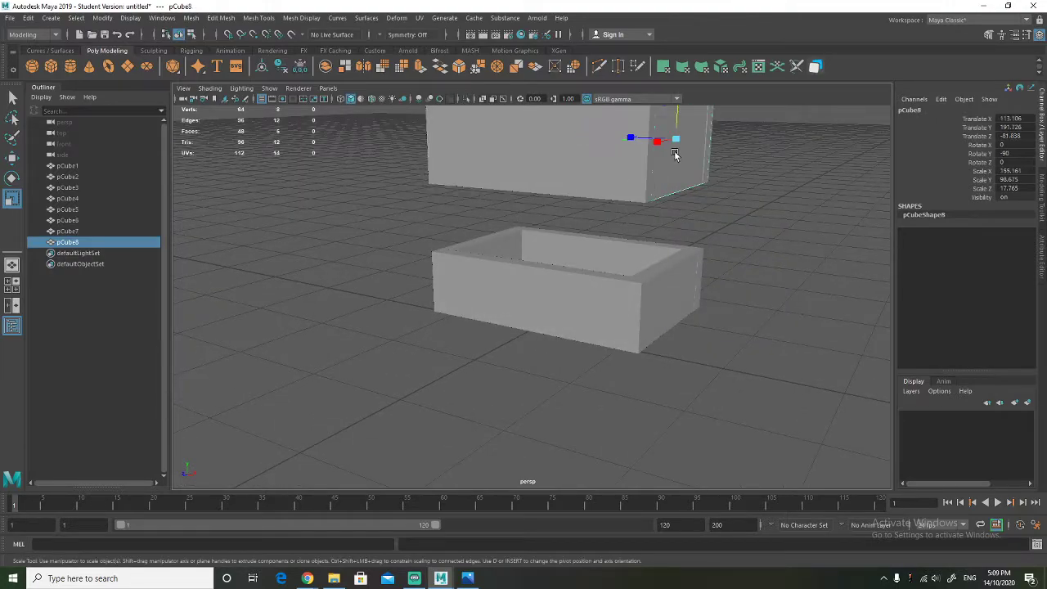
pyautogui.hotkey('ctrl', 'd')
pyautogui.press('w')
pyautogui.moveTo(680, 117); pyautogui.dragTo(684, 207)
pyautogui.keyDown('shift'); pyautogui.click(679, 194); pyautogui.keyUp('shift')
pyautogui.click(682, 217)
pyautogui.keyDown('alt'); pyautogui.moveTo(672, 243); pyautogui.dragTo(539, 286); pyautogui.keyUp('alt')
pyautogui.press('r')
pyautogui.press('w')
pyautogui.moveTo(523, 246); pyautogui.dragTo(524, 244)
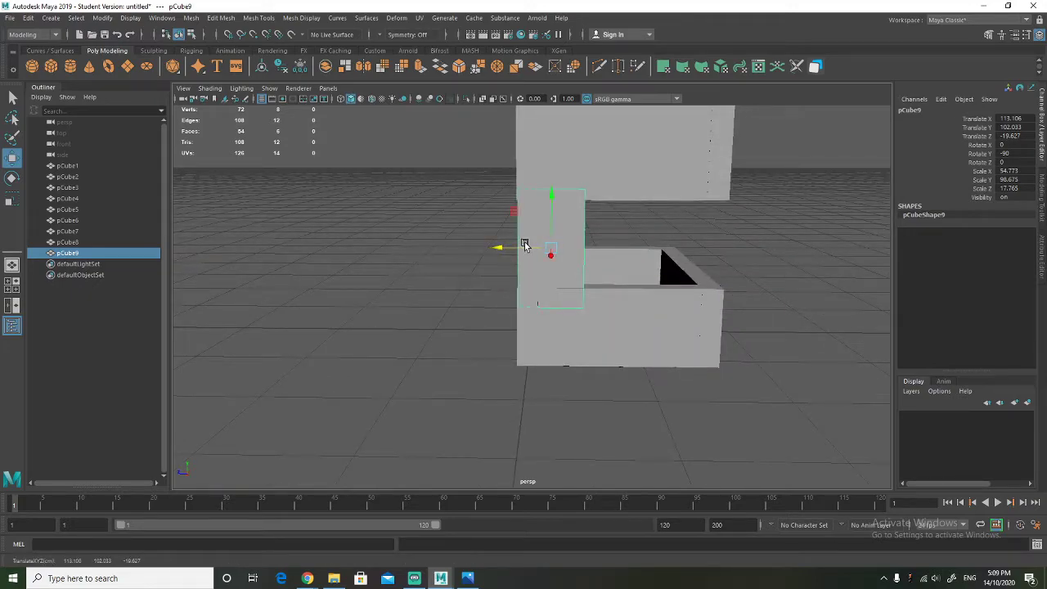
# Duplicate the pillar to the other end of the side wall, then copy both pillars to the opposite side wall
pyautogui.hotkey('ctrl', 'd')
pyautogui.moveTo(520, 248); pyautogui.dragTo(571, 281)
pyautogui.keyDown('shift'); pyautogui.click(643, 256); pyautogui.keyUp('shift')
pyautogui.hotkey('ctrl', 'd')
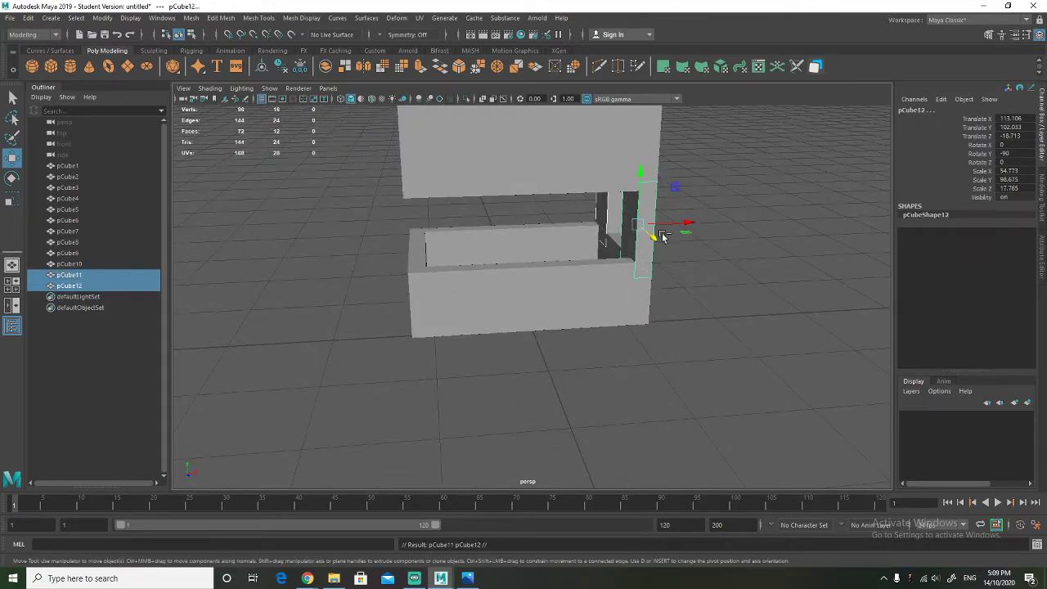
pyautogui.moveTo(657, 234); pyautogui.dragTo(461, 229)
# Duplicate the upper front wall, lower the copy to about 110 in Y and narrow it to 98.7 in X between the front windows
pyautogui.keyDown('alt'); pyautogui.moveTo(456, 286); pyautogui.dragTo(545, 319); pyautogui.keyUp('alt')
pyautogui.click(423, 260)
pyautogui.click(545, 176)
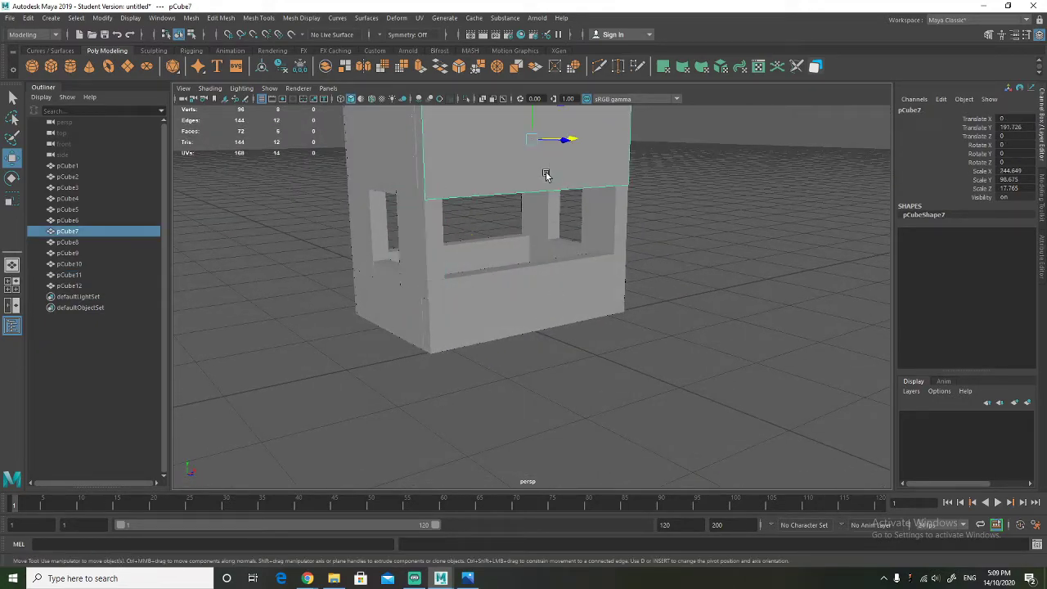
pyautogui.hotkey('ctrl', 'd')
pyautogui.moveTo(535, 146); pyautogui.dragTo(510, 271)
pyautogui.press('r')
pyautogui.moveTo(566, 226); pyautogui.dragTo(560, 227)
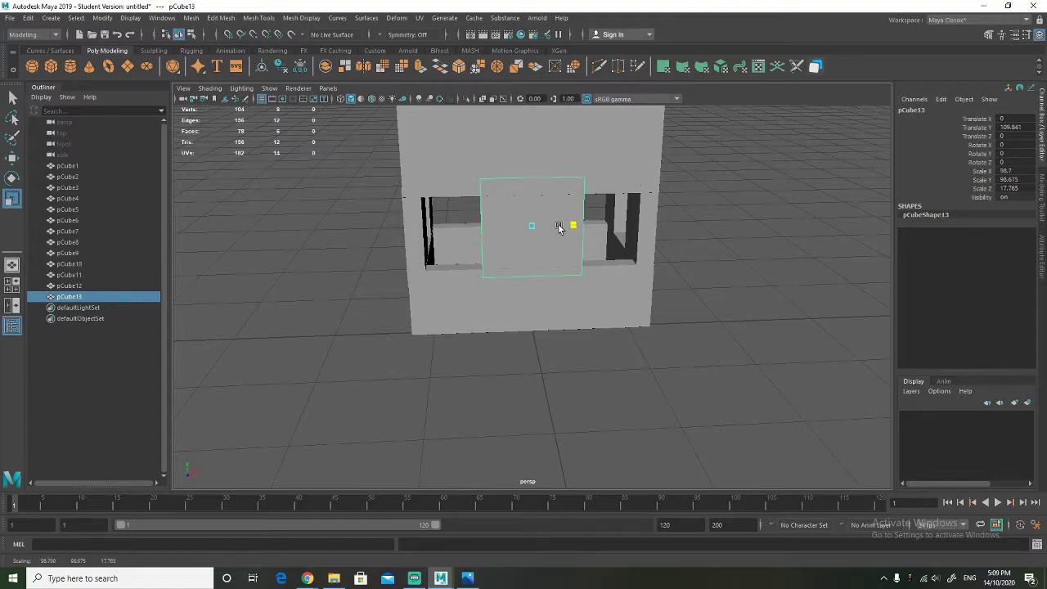
pyautogui.click(453, 380)
# Create a cube and shape it into a counter ledge about 19.5 by 7.6 by 76.8 beneath a side window, at about 66 in Y
pyautogui.keyDown('alt'); pyautogui.moveTo(453, 380); pyautogui.dragTo(377, 273); pyautogui.keyUp('alt')
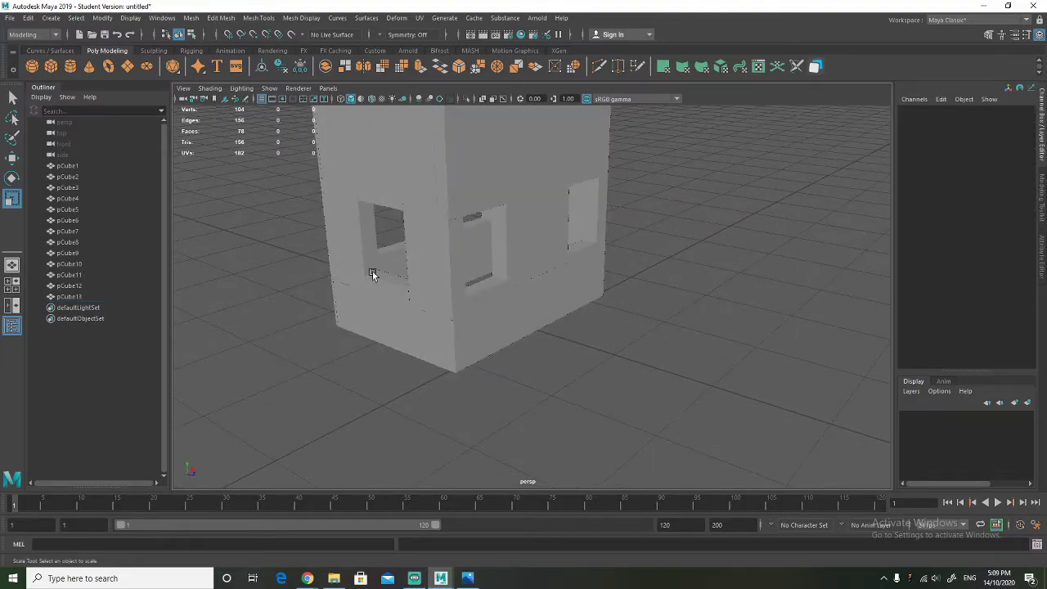
pyautogui.click(50, 66)
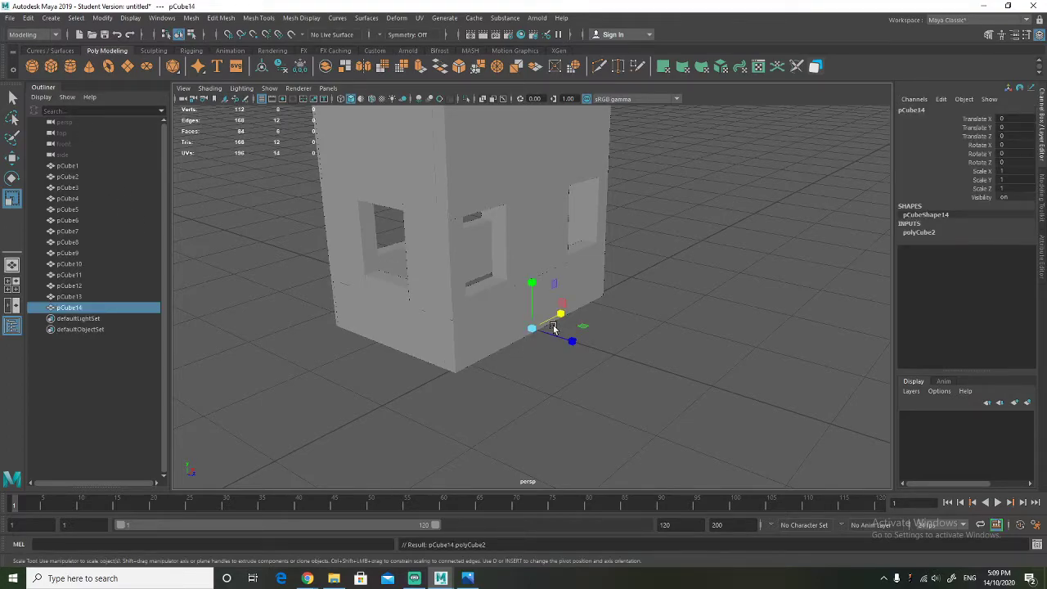
pyautogui.press('w')
pyautogui.moveTo(552, 327); pyautogui.dragTo(437, 276)
pyautogui.keyDown('alt'); pyautogui.moveTo(500, 363); pyautogui.dragTo(544, 379); pyautogui.keyUp('alt')
pyautogui.press('r')
pyautogui.moveTo(502, 350); pyautogui.dragTo(561, 369)
pyautogui.press('w')
pyautogui.moveTo(592, 320); pyautogui.dragTo(499, 413)
pyautogui.press('r')
pyautogui.keyDown('alt'); pyautogui.moveTo(596, 434); pyautogui.dragTo(300, 204); pyautogui.keyUp('alt')
pyautogui.moveTo(373, 234); pyautogui.dragTo(435, 309)
pyautogui.scroll(6, 380, 290)
pyautogui.scroll(-6, 444, 313)
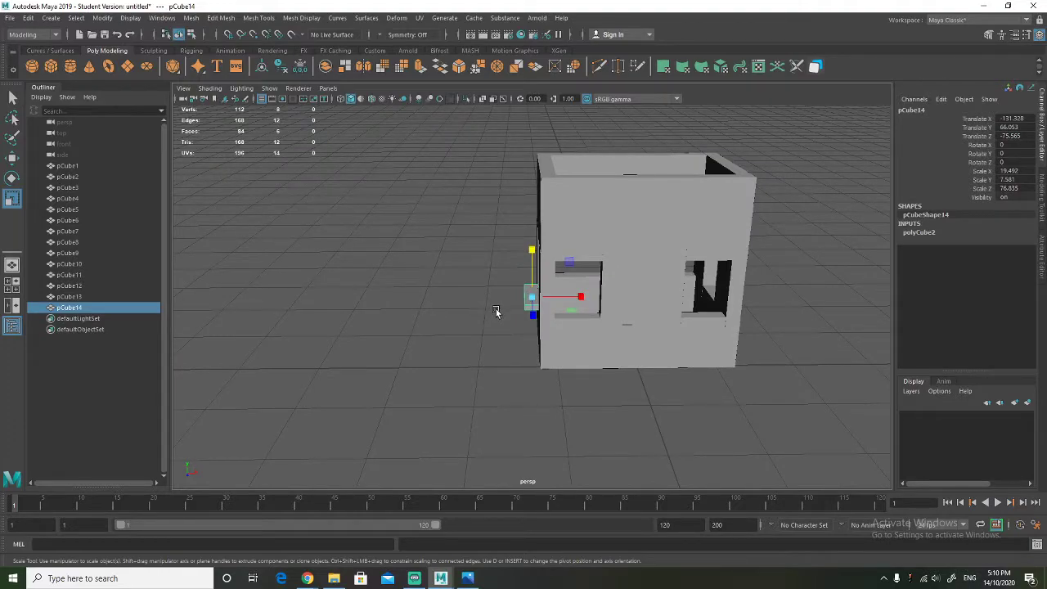
# Duplicate the counter ledge and move the copy along X to the window in the opposite side wall
pyautogui.hotkey('ctrl', 'd')
pyautogui.press('w')
pyautogui.moveTo(585, 298); pyautogui.dragTo(774, 301)
# Narrow the lower back wall to about 143.8 in X and shift it to about -36.5 in X, leaving a doorway gap
pyautogui.keyDown('alt'); pyautogui.moveTo(747, 313); pyautogui.dragTo(649, 314, button='middle'); pyautogui.keyUp('alt')
pyautogui.keyDown('alt'); pyautogui.moveTo(650, 314); pyautogui.dragTo(499, 329); pyautogui.keyUp('alt')
pyautogui.click(575, 366)
pyautogui.keyDown('alt'); pyautogui.moveTo(580, 377); pyautogui.dragTo(557, 364); pyautogui.keyUp('alt')
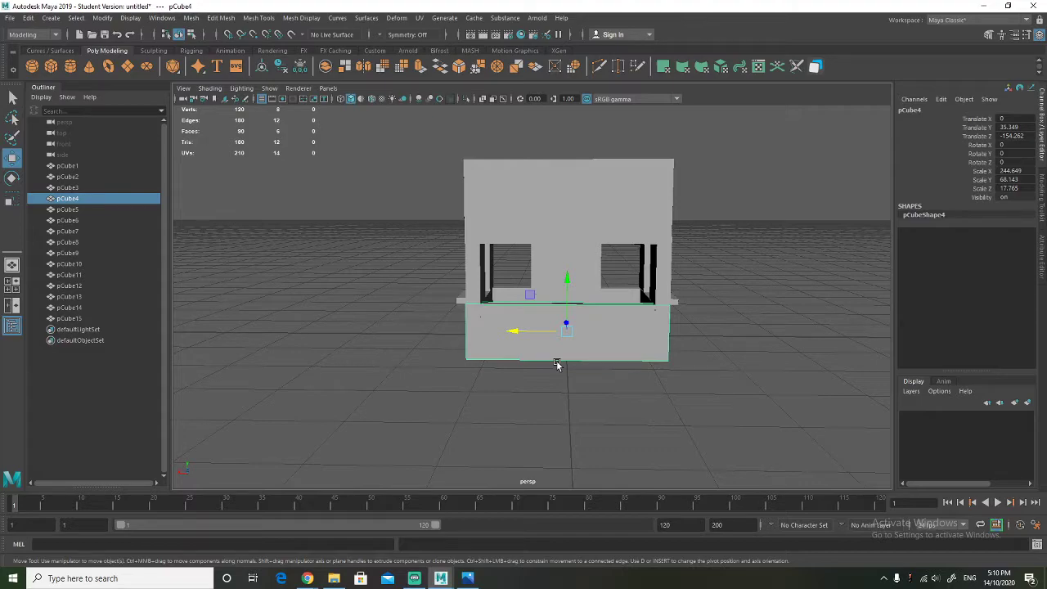
pyautogui.press('r')
pyautogui.moveTo(542, 339); pyautogui.dragTo(600, 199)
pyautogui.press('w')
pyautogui.press('r')
pyautogui.hotkey('ctrl', 'z')
pyautogui.hotkey('ctrl', 'z')
pyautogui.hotkey('ctrl', 'z')
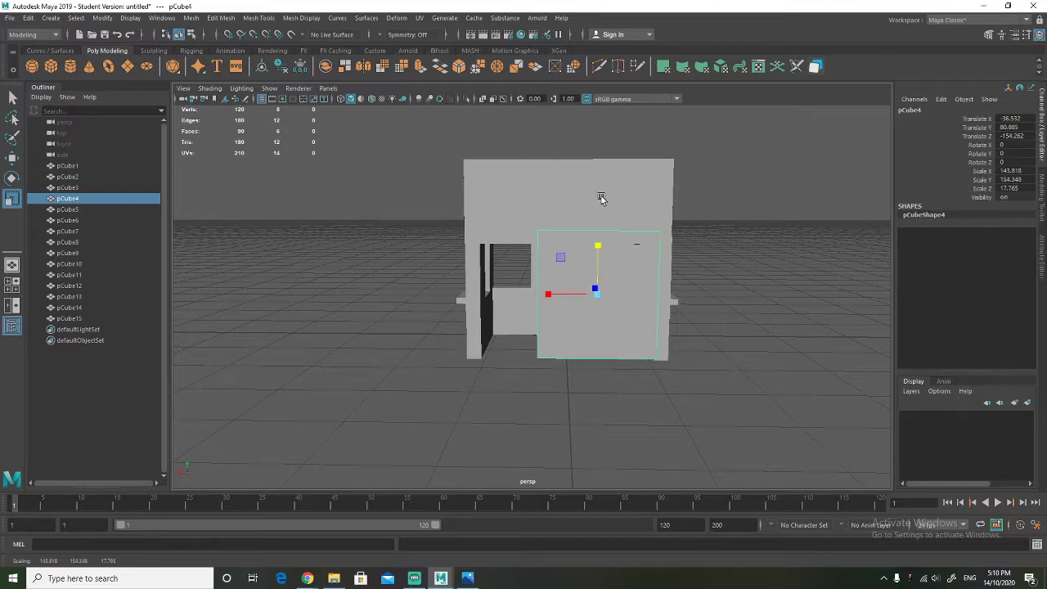
# Raise the top face of the lower back wall to about 144 in Y to meet the upper wall, then return to object selection
pyautogui.keyDown('alt'); pyautogui.moveTo(610, 321); pyautogui.dragTo(614, 328); pyautogui.keyUp('alt')
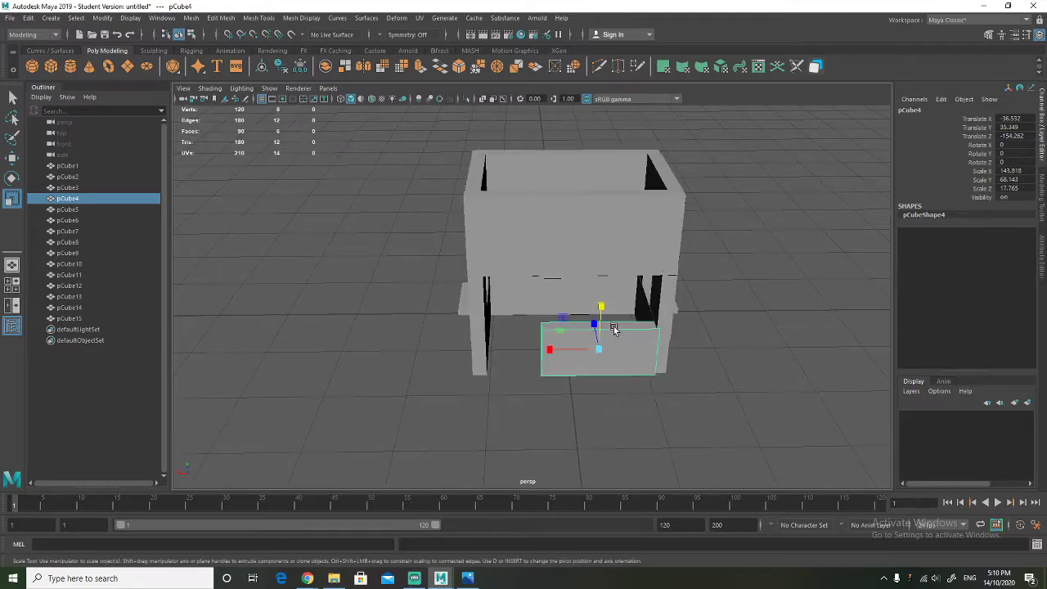
pyautogui.moveTo(617, 322); pyautogui.dragTo(610, 326, button='right')
pyautogui.click(609, 326)
pyautogui.click(608, 326)
pyautogui.press('w')
pyautogui.moveTo(606, 299); pyautogui.dragTo(637, 270)
pyautogui.moveTo(623, 201); pyautogui.dragTo(619, 201)
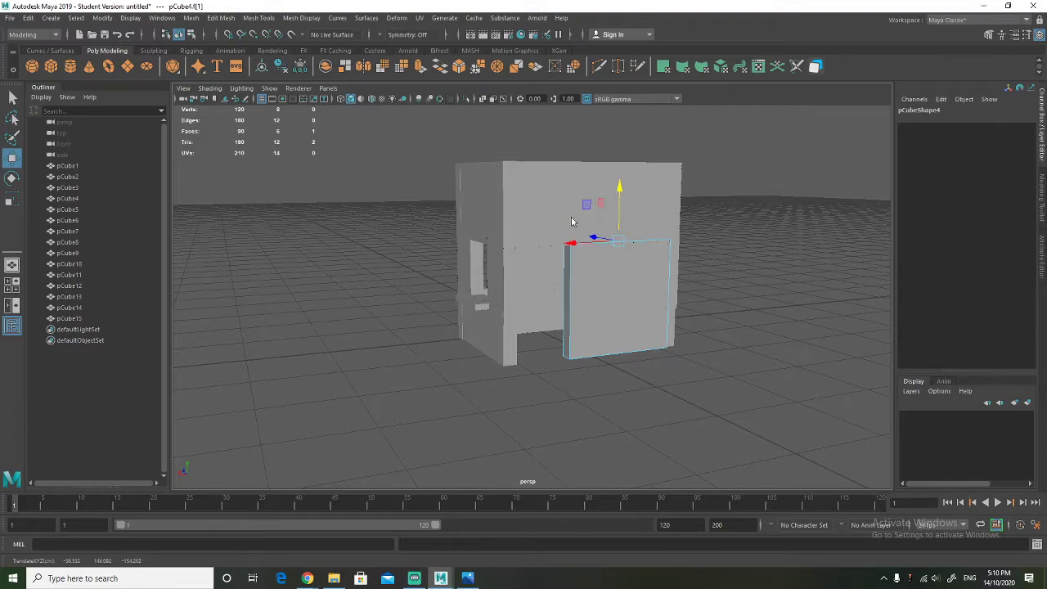
pyautogui.moveTo(571, 219); pyautogui.dragTo(622, 201, button='right')
pyautogui.click(742, 373)
# Select every cube of the booth and group them
pyautogui.keyDown('alt'); pyautogui.moveTo(743, 373); pyautogui.dragTo(664, 364); pyautogui.keyUp('alt')
pyautogui.keyDown('alt'); pyautogui.moveTo(502, 317); pyautogui.dragTo(486, 254); pyautogui.keyUp('alt')
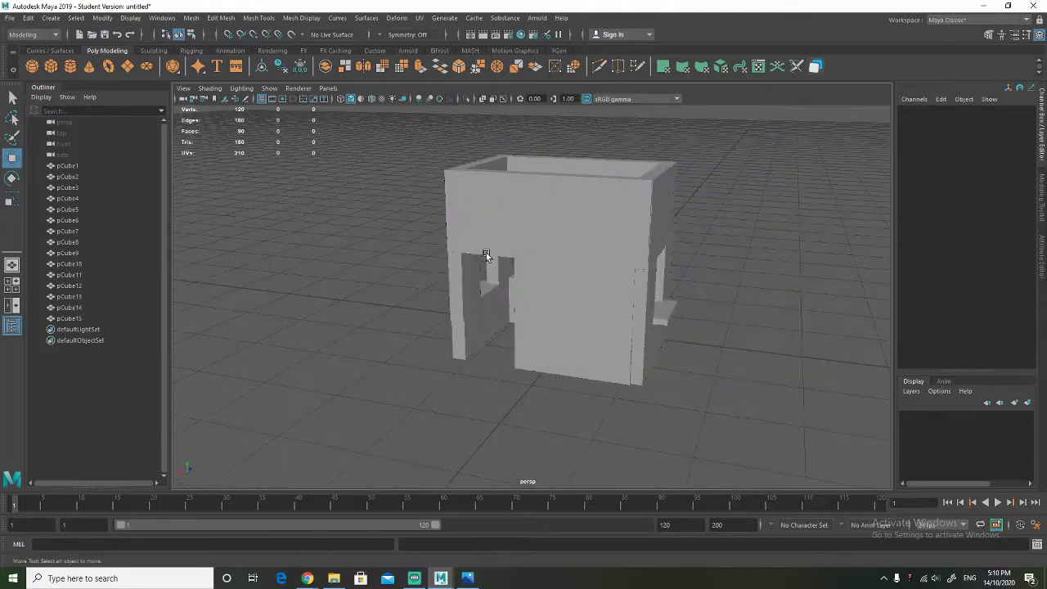
pyautogui.keyDown('alt'); pyautogui.moveTo(509, 335); pyautogui.dragTo(463, 322); pyautogui.keyUp('alt')
pyautogui.scroll(-4, 479, 328)
pyautogui.moveTo(516, 273); pyautogui.dragTo(633, 377)
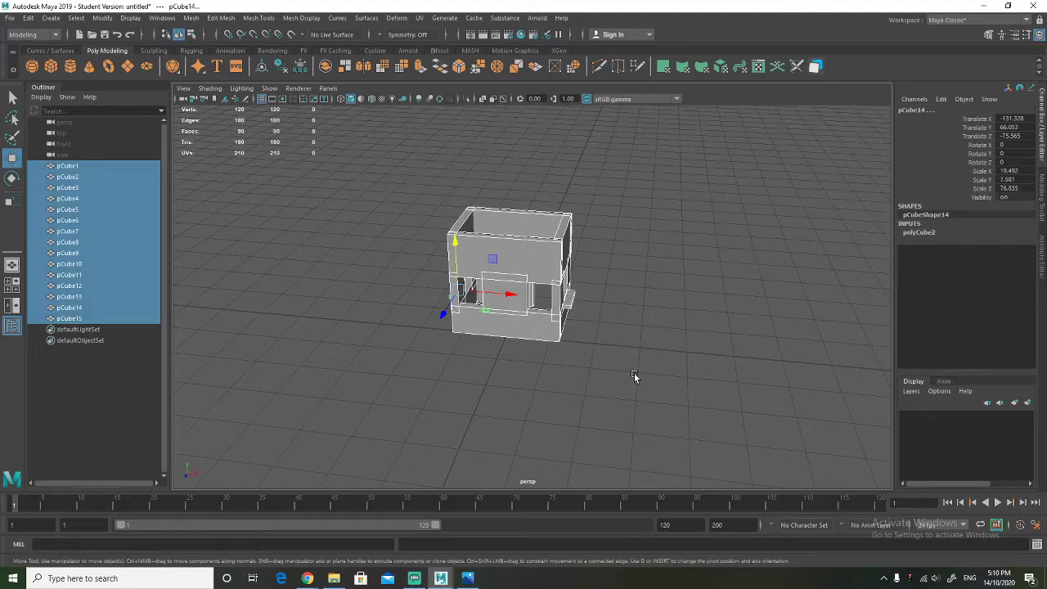
pyautogui.hotkey('ctrl', 'g')
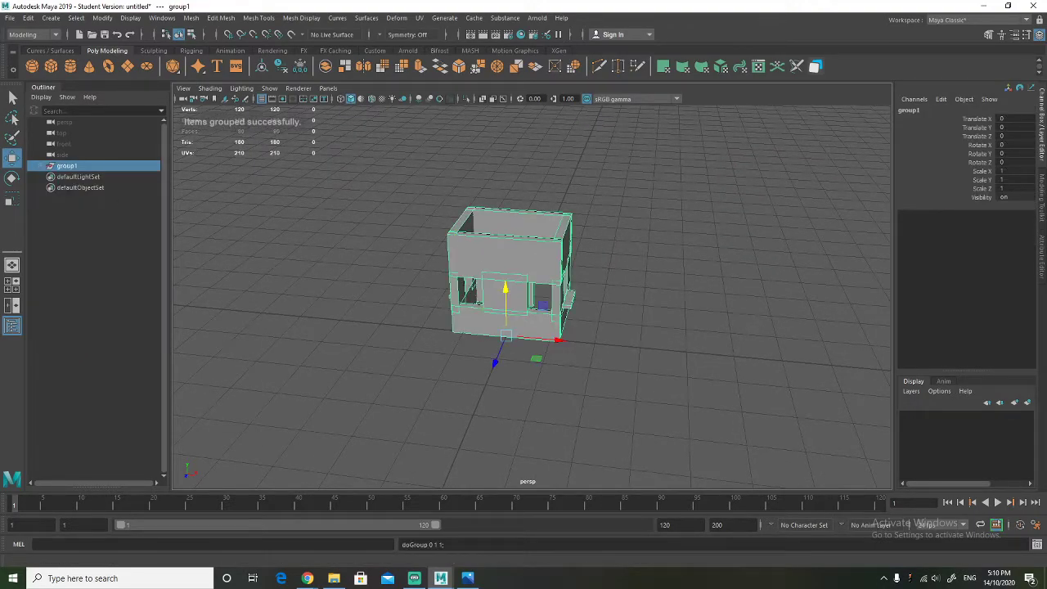
# Rename the group as Ticket_Booth_01_Blockout
pyautogui.doubleClick(65, 167)
pyautogui.write('Ticket_Booth_01_Block')
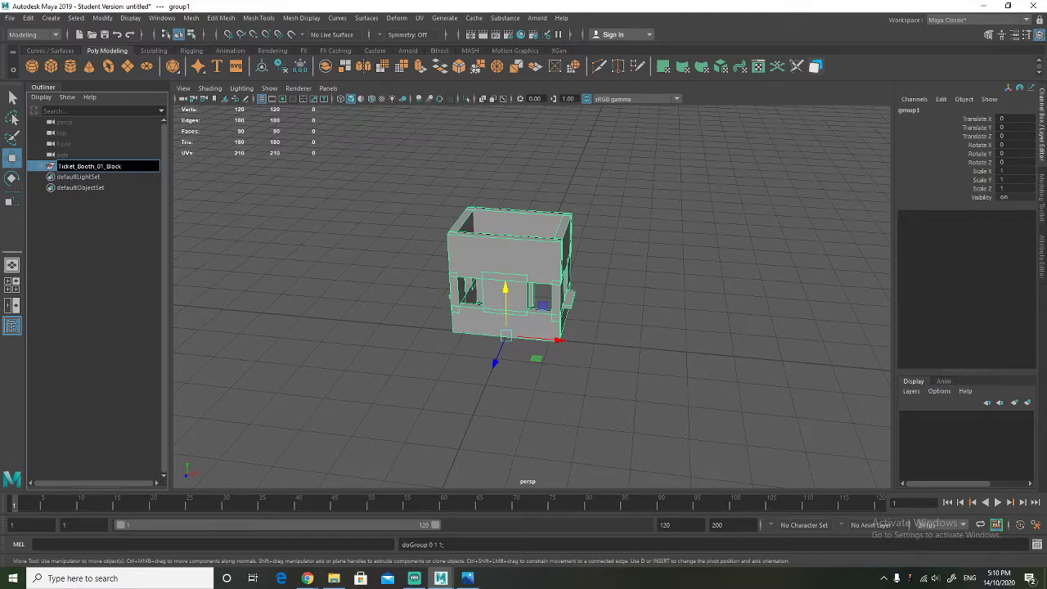
pyautogui.press('Return')
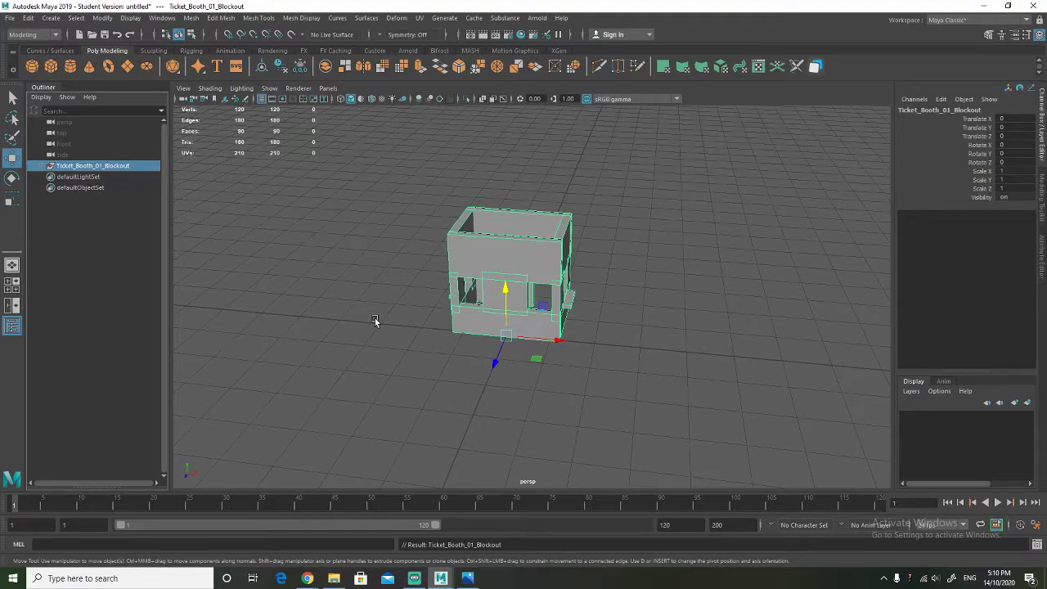
# Move the booth group's pivot along Z to about -76, at the centre of its footprint, using the top view
pyautogui.keyDown('alt'); pyautogui.moveTo(374, 318); pyautogui.dragTo(373, 302); pyautogui.keyUp('alt')
pyautogui.click(687, 347)
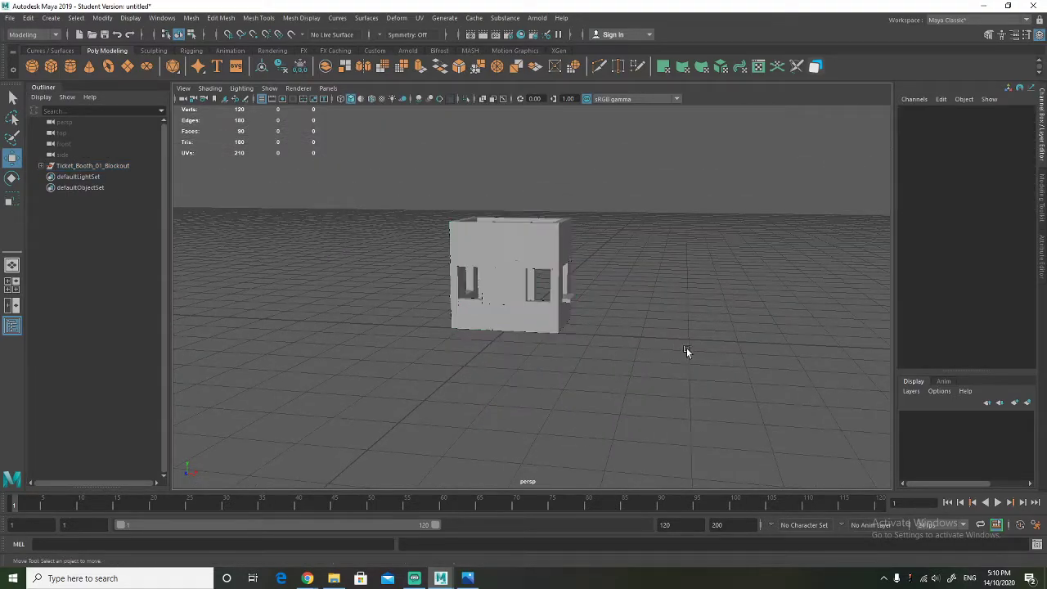
pyautogui.click(88, 167)
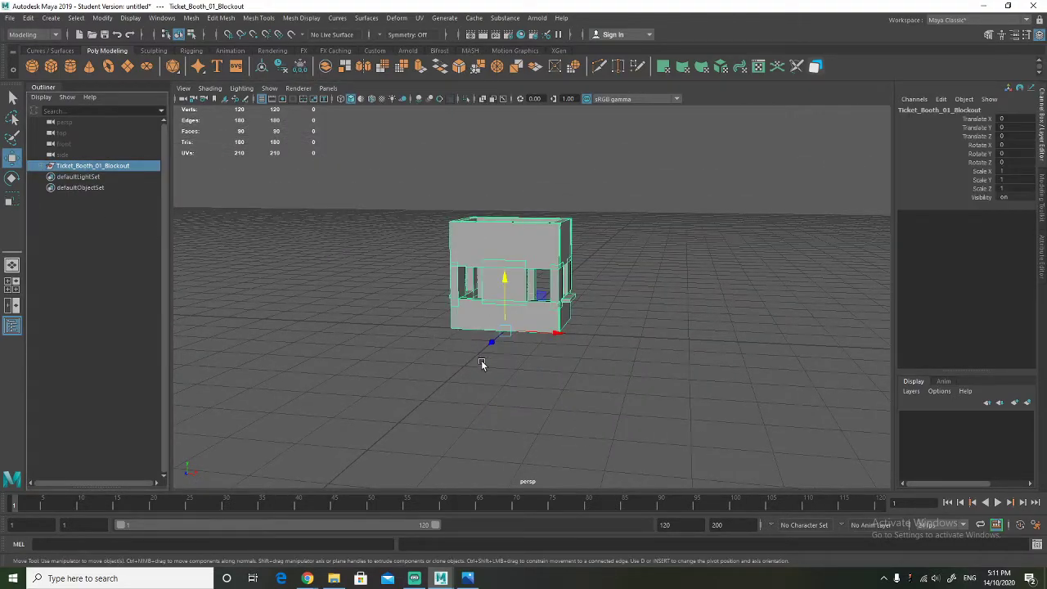
pyautogui.moveTo(481, 364)
pyautogui.keyDown('alt'); pyautogui.mouseDown()
pyautogui.moveTo(428, 358)
pyautogui.moveTo(491, 381)
pyautogui.mouseUp(); pyautogui.keyUp('alt')
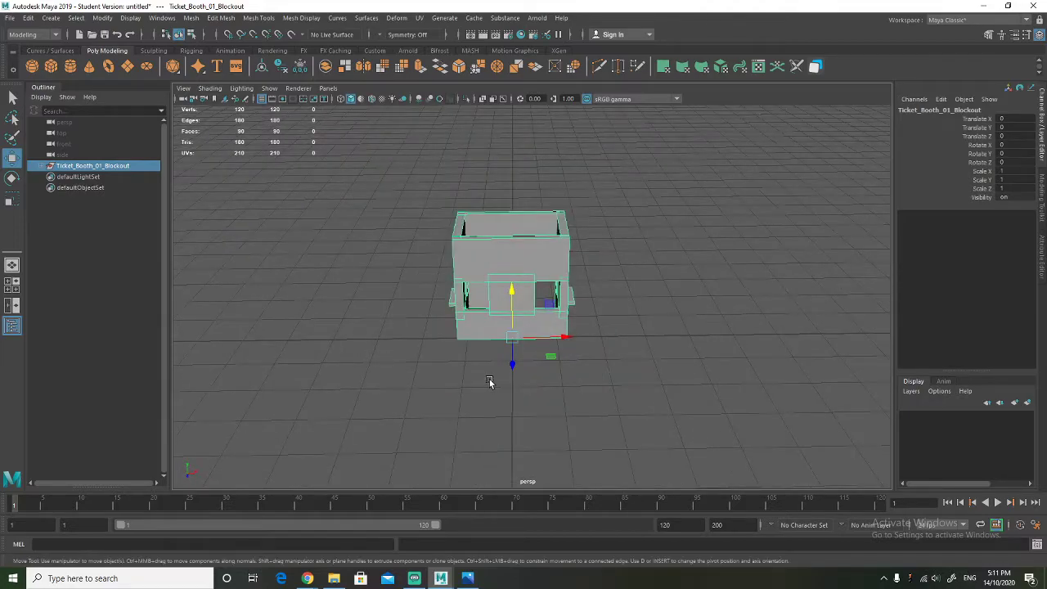
pyautogui.click(263, 67)
pyautogui.keyDown('alt'); pyautogui.moveTo(400, 296); pyautogui.dragTo(330, 283); pyautogui.keyUp('alt')
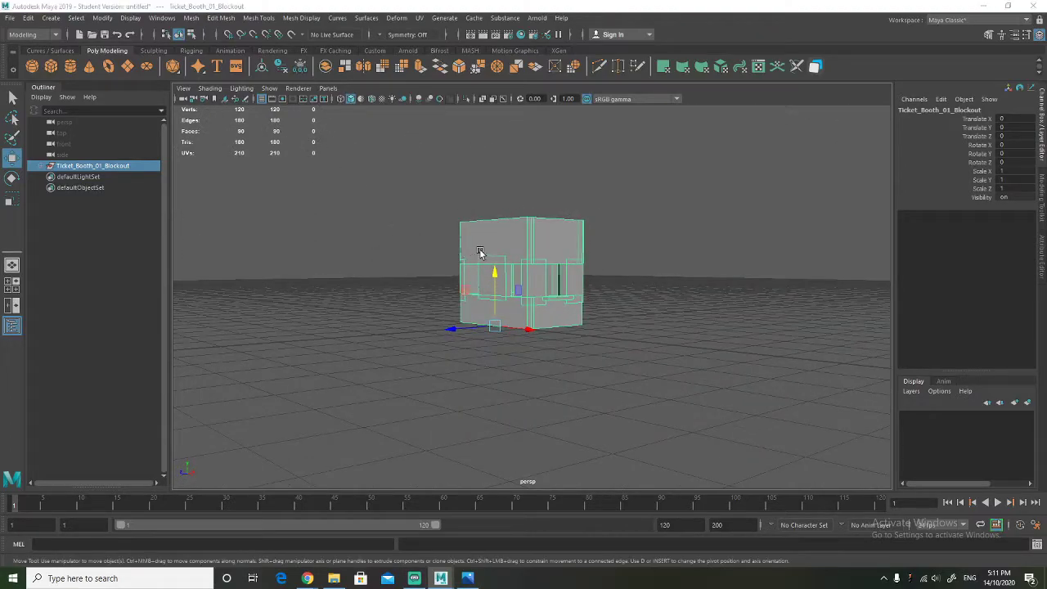
pyautogui.press('space')
pyautogui.scroll(-4, 381, 226)
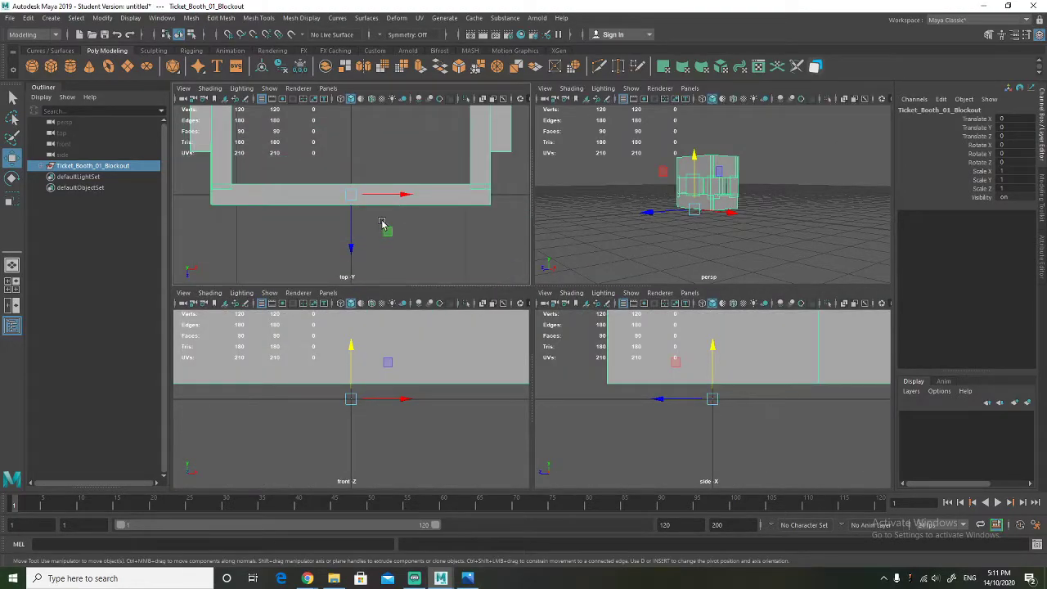
pyautogui.scroll(-3, 382, 213)
pyautogui.keyDown('alt'); pyautogui.moveTo(381, 190); pyautogui.dragTo(381, 215, button='middle'); pyautogui.keyUp('alt')
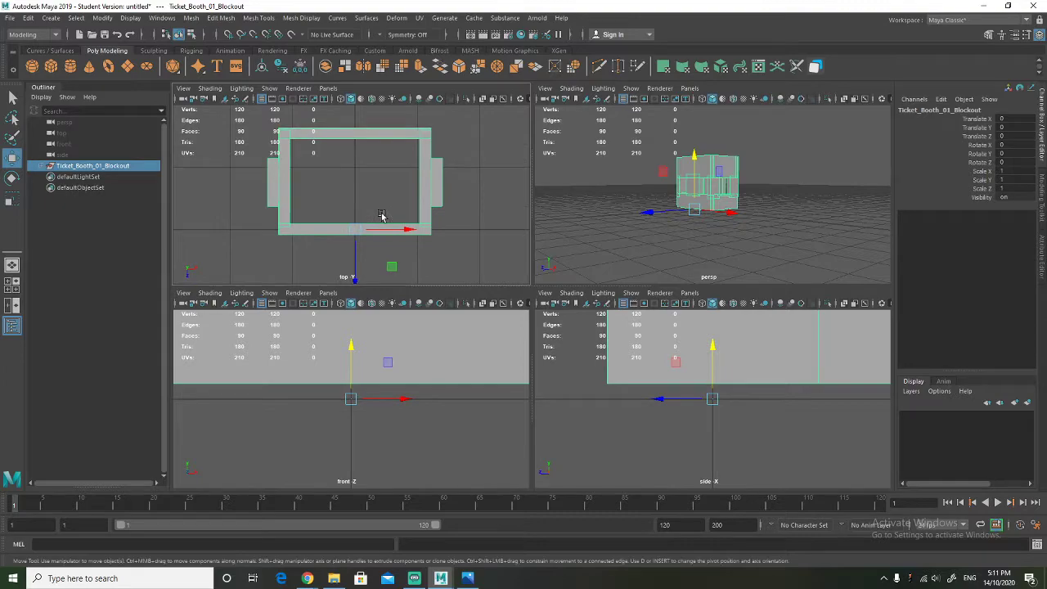
pyautogui.press('d')
pyautogui.moveTo(355, 278); pyautogui.dragTo(353, 233)
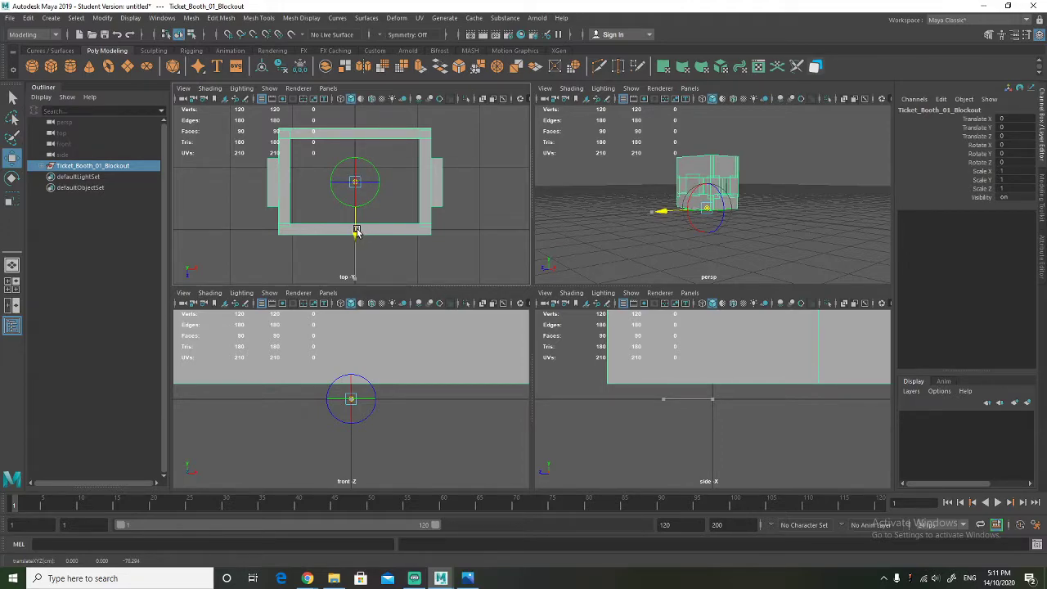
pyautogui.press('d')
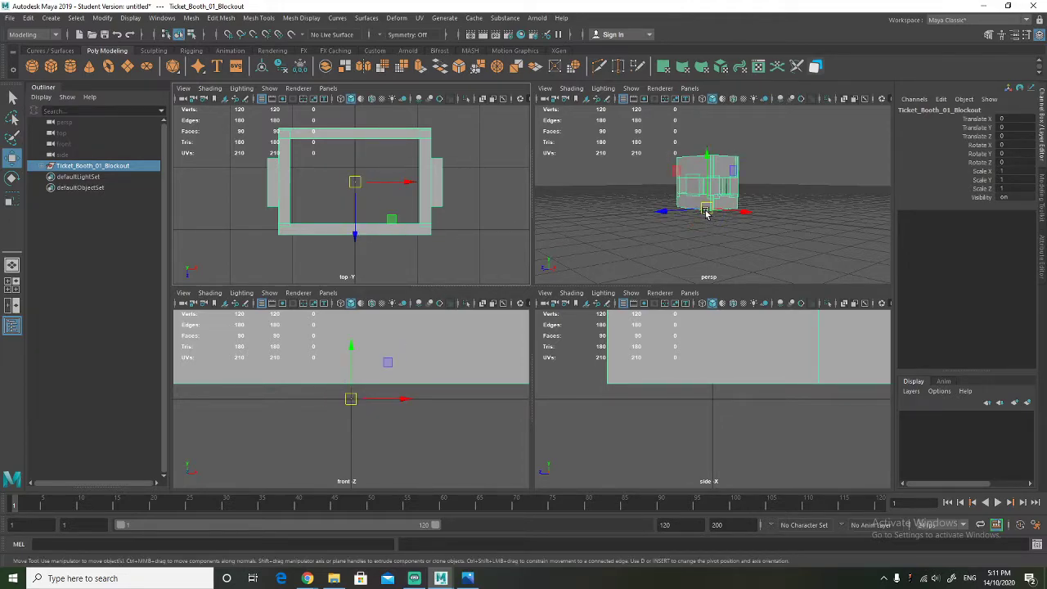
# Duplicate the booth group twice and place the copies on either side of the original, at about 408 and -414 in X
pyautogui.press('space')
pyautogui.keyDown('alt'); pyautogui.moveTo(661, 225); pyautogui.dragTo(659, 308); pyautogui.keyUp('alt')
pyautogui.scroll(5, 652, 288)
pyautogui.scroll(-1, 656, 286)
pyautogui.scroll(-3, 661, 289)
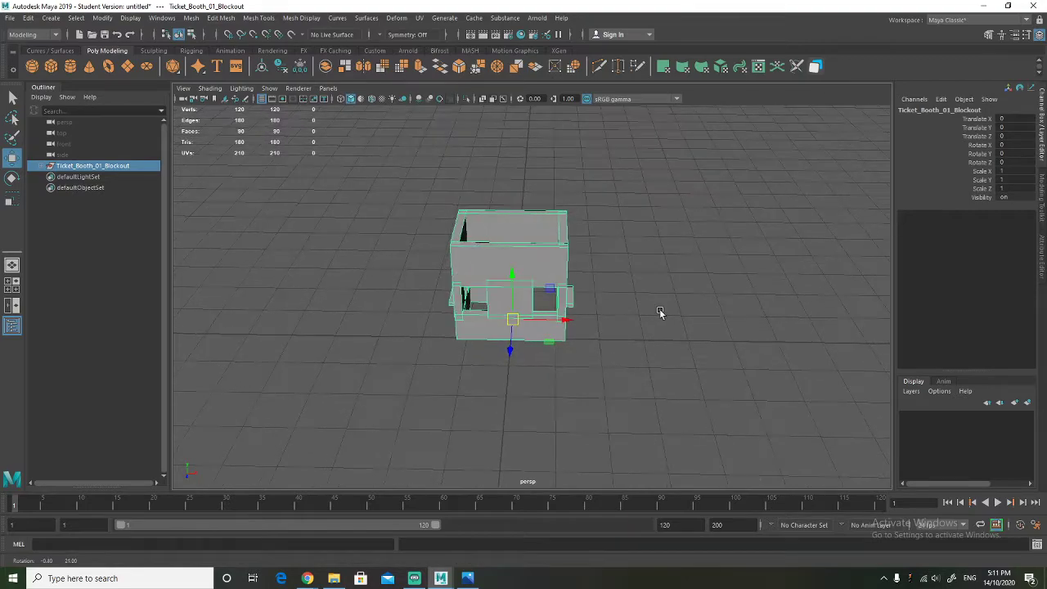
pyautogui.hotkey('ctrl', 'd')
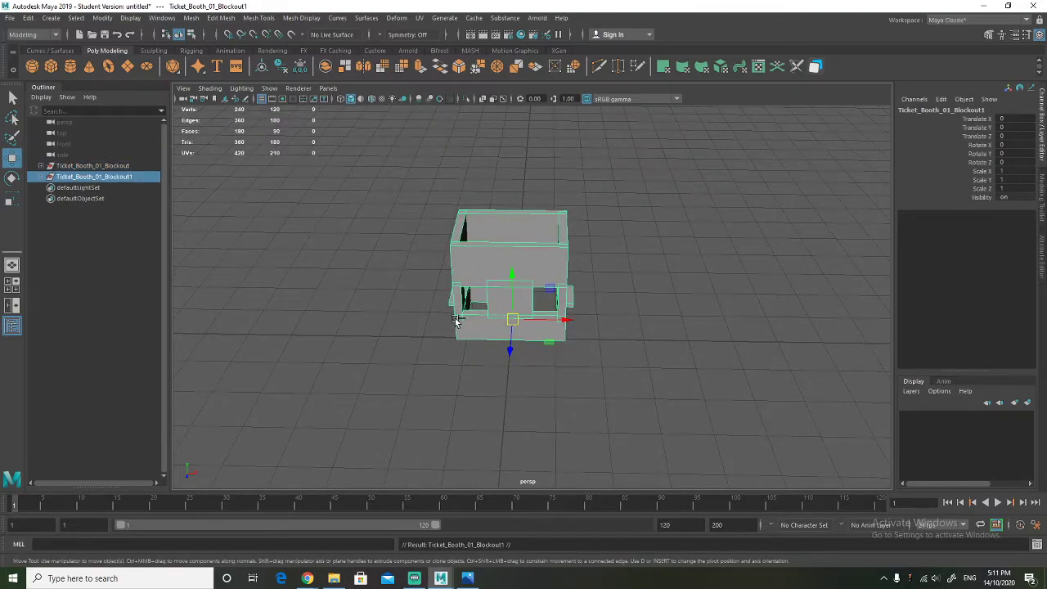
pyautogui.moveTo(561, 320); pyautogui.dragTo(398, 314)
pyautogui.hotkey('ctrl', 'd')
pyautogui.keyDown('alt'); pyautogui.moveTo(425, 331); pyautogui.dragTo(483, 320, button='middle'); pyautogui.keyUp('alt')
pyautogui.moveTo(457, 304); pyautogui.dragTo(443, 303)
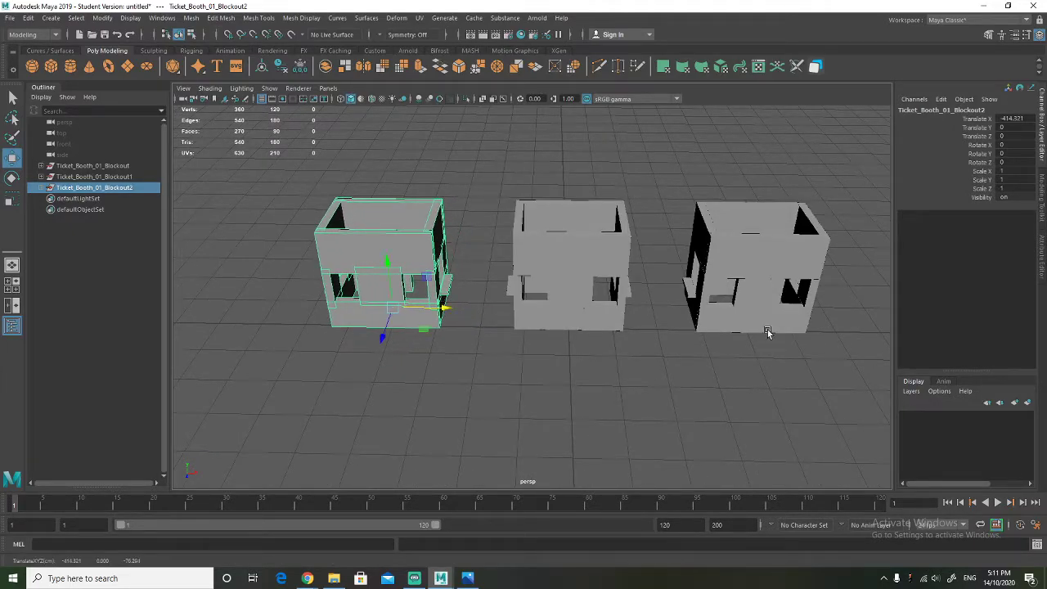
# Rename the first duplicated booth group as Ticket_Booth_Blockout_02
pyautogui.keyDown('alt'); pyautogui.moveTo(513, 353); pyautogui.dragTo(548, 378); pyautogui.keyUp('alt')
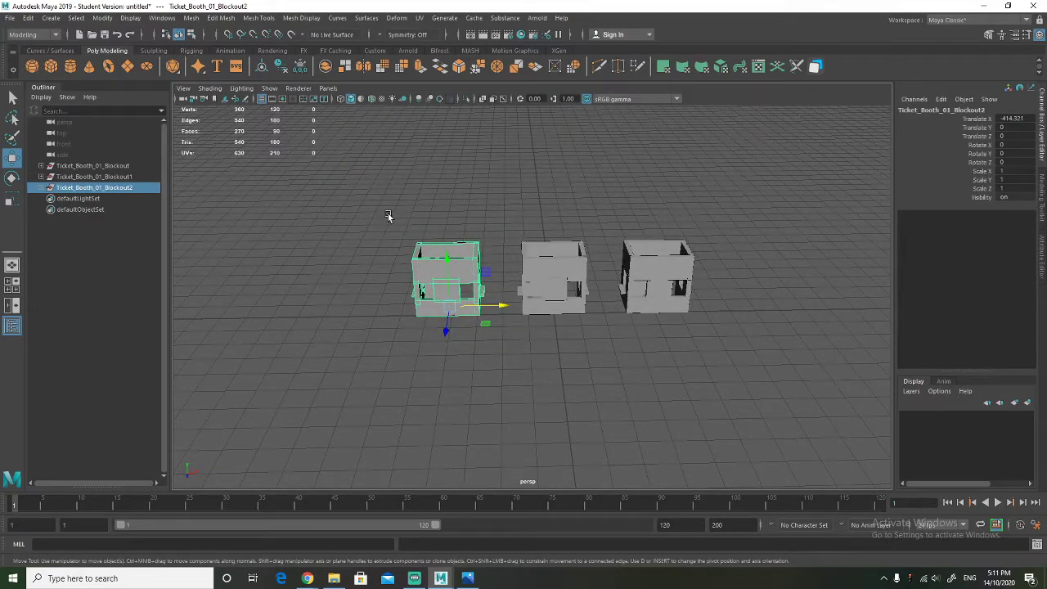
pyautogui.moveTo(375, 214); pyautogui.dragTo(412, 203)
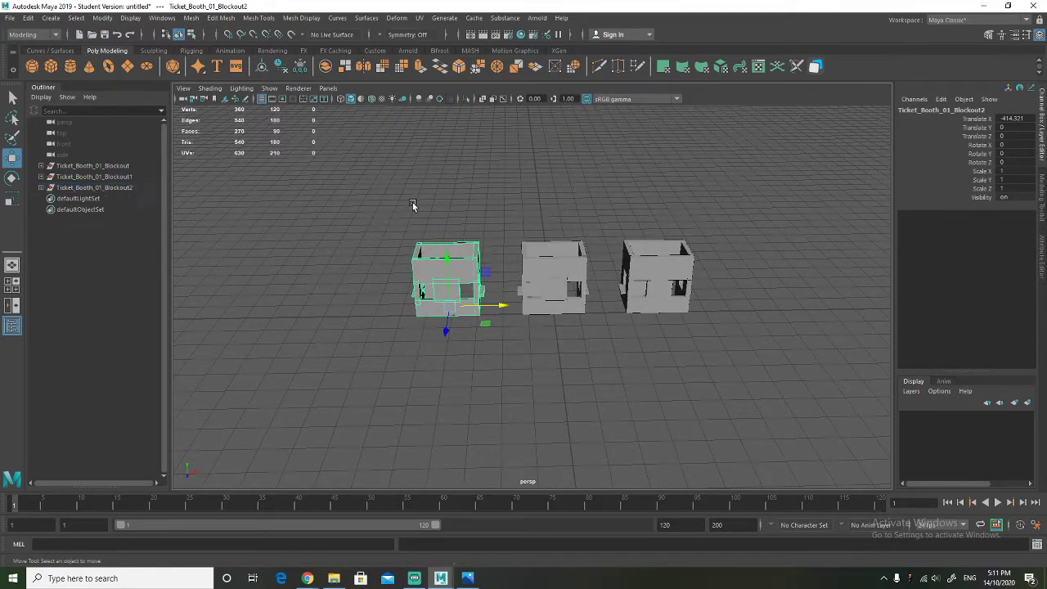
pyautogui.click(128, 179)
pyautogui.keyDown('ctrl'); pyautogui.click(127, 189); pyautogui.keyUp('ctrl')
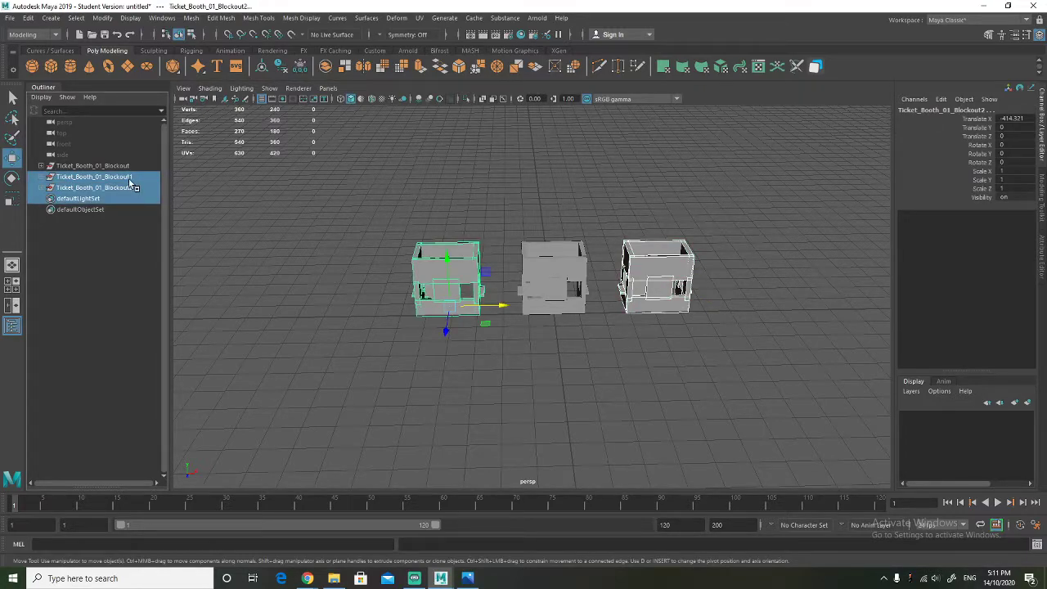
pyautogui.click(129, 178)
pyautogui.doubleClick(136, 178)
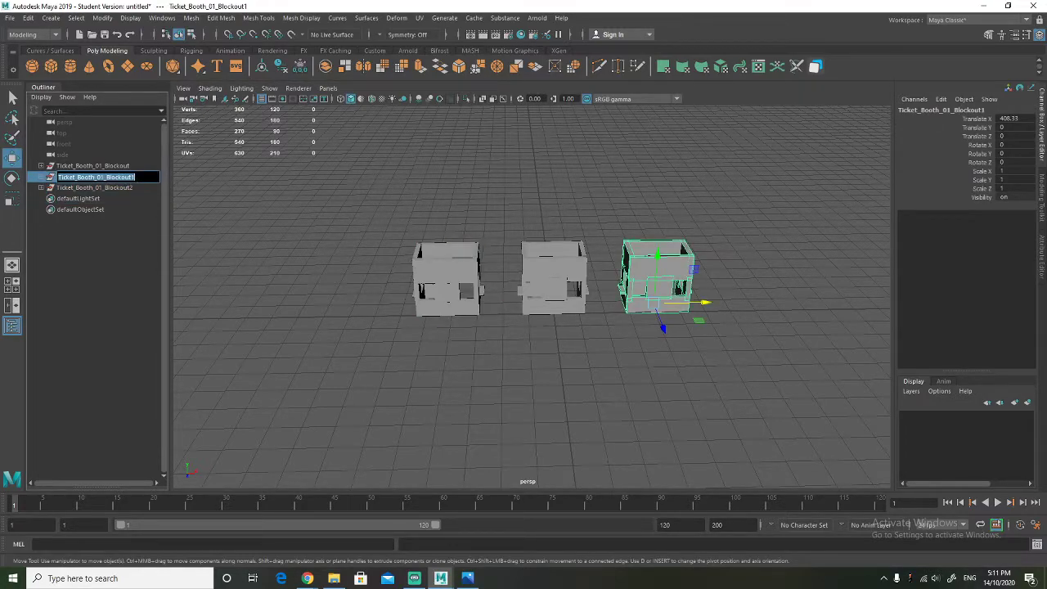
pyautogui.write('1')
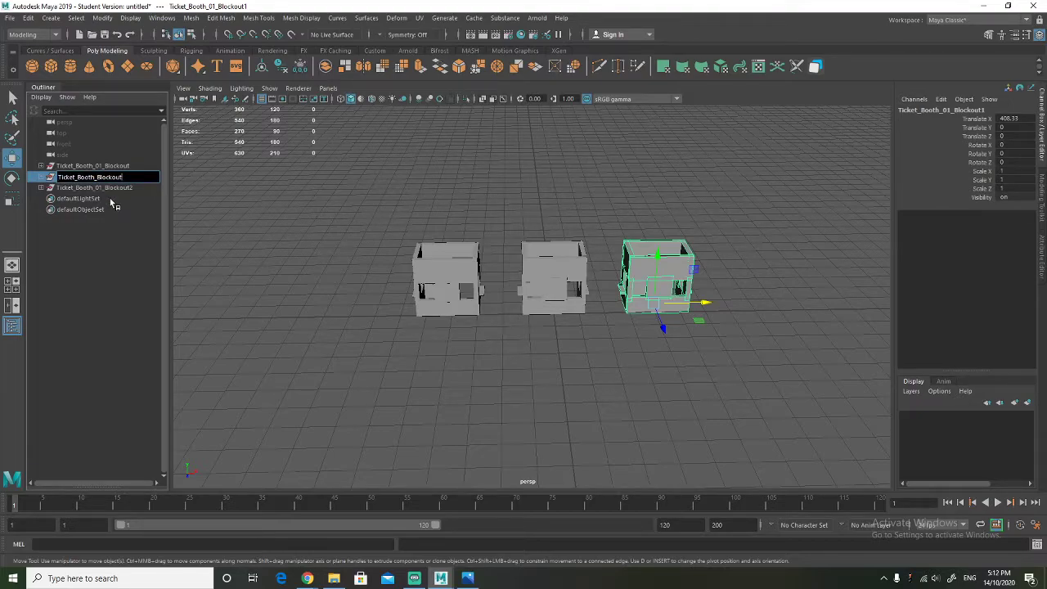
pyautogui.press('BackSpace')
pyautogui.write('_02')
pyautogui.press('Return')
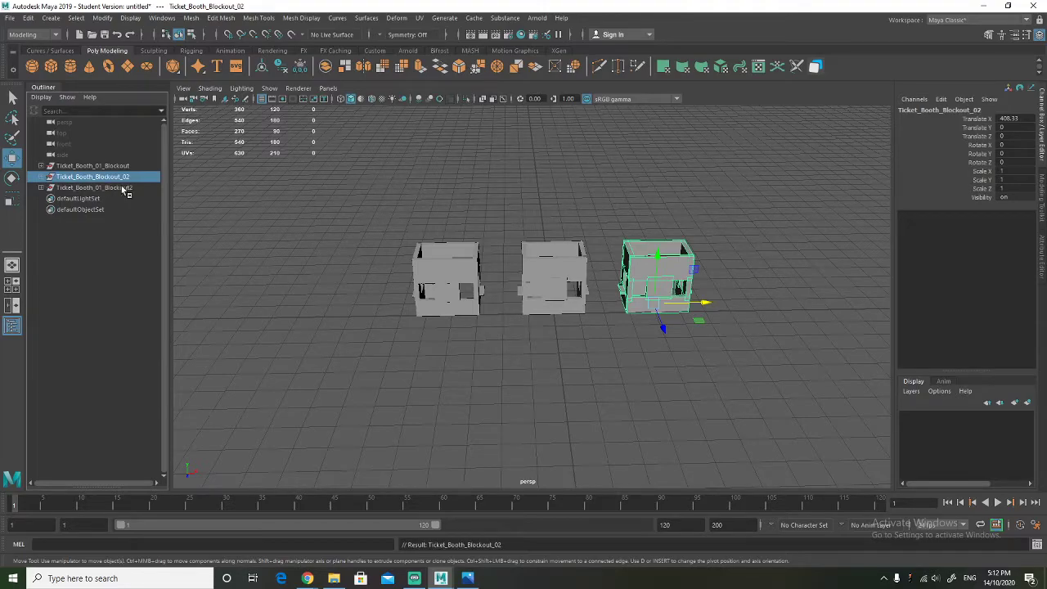
# Rename the original middle booth group as Ticket_Booth_Blockout_01
pyautogui.click(126, 165)
pyautogui.rightClick(128, 165)
pyautogui.moveTo(152, 274)
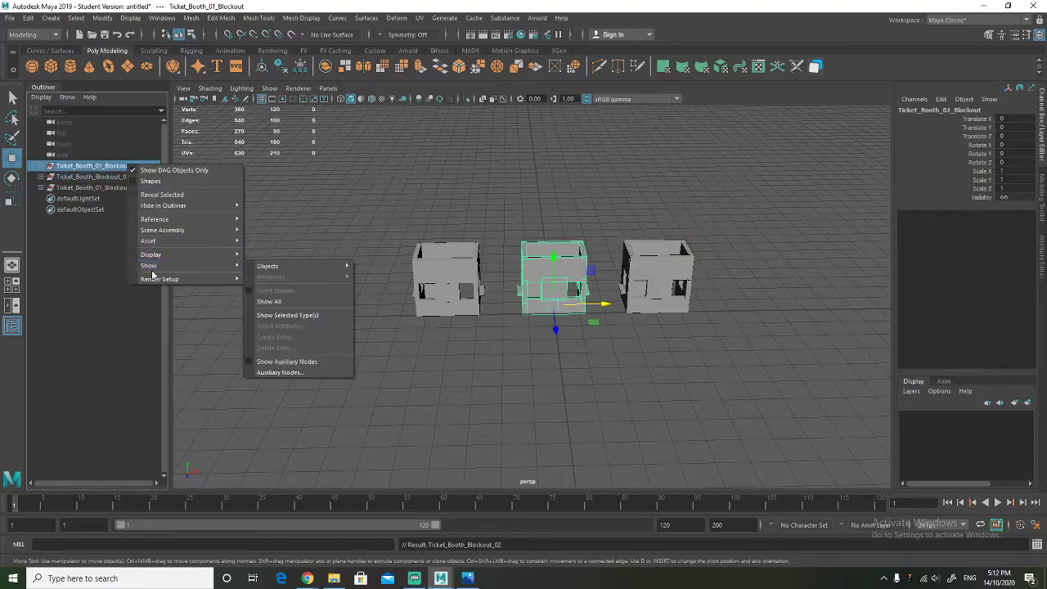
pyautogui.doubleClick(91, 166)
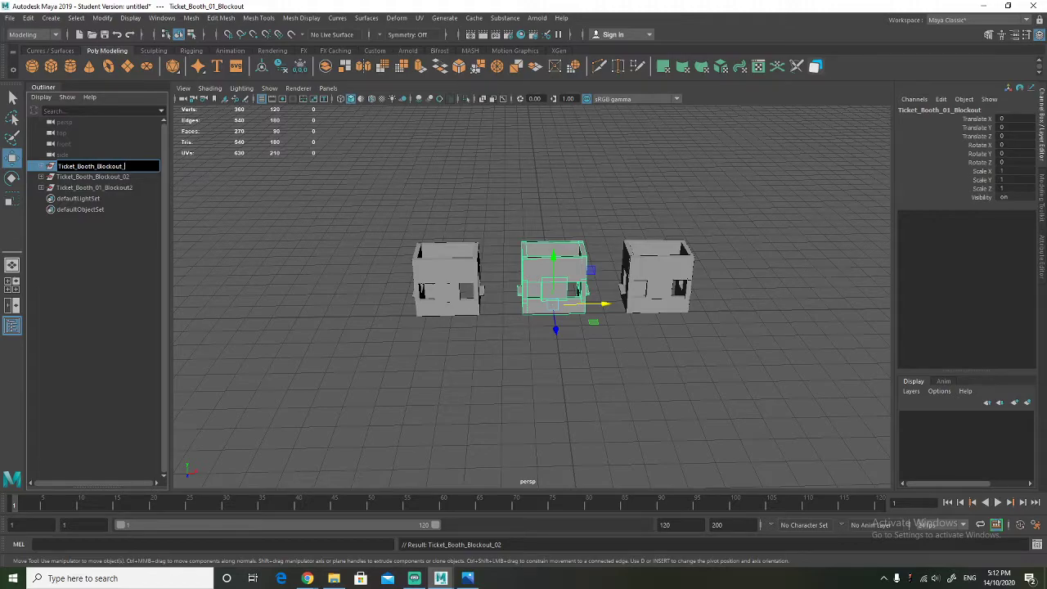
pyautogui.write('_01')
pyautogui.press('Return')
# Rename the remaining duplicated booth group, Ticket_Booth_01_Blockout2, as Ticket_Booth_Blockout_03
pyautogui.click(124, 187)
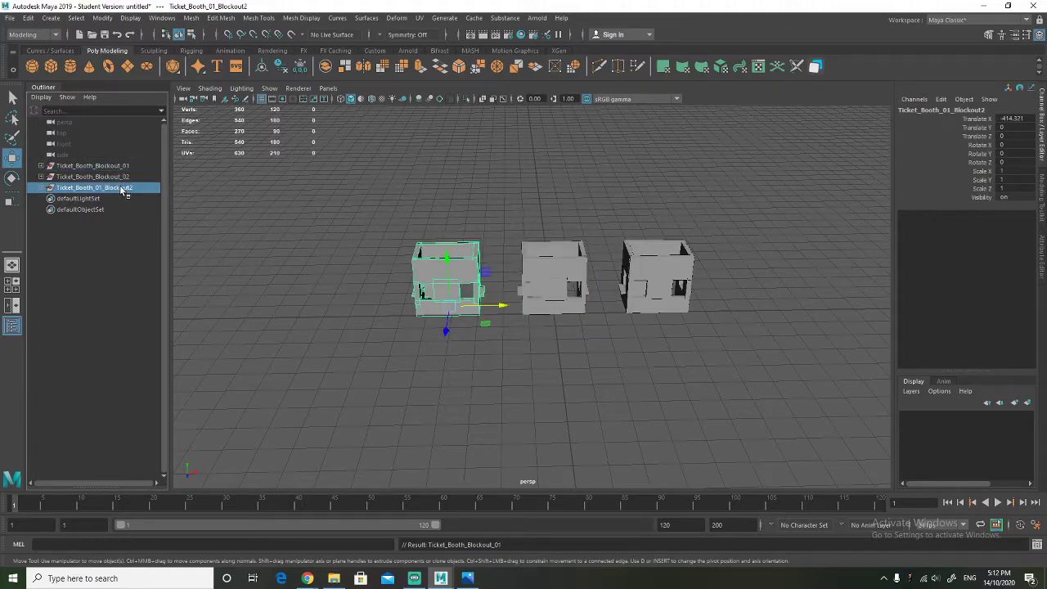
pyautogui.rightClick(123, 188)
pyautogui.click(93, 188)
pyautogui.doubleClick(93, 187)
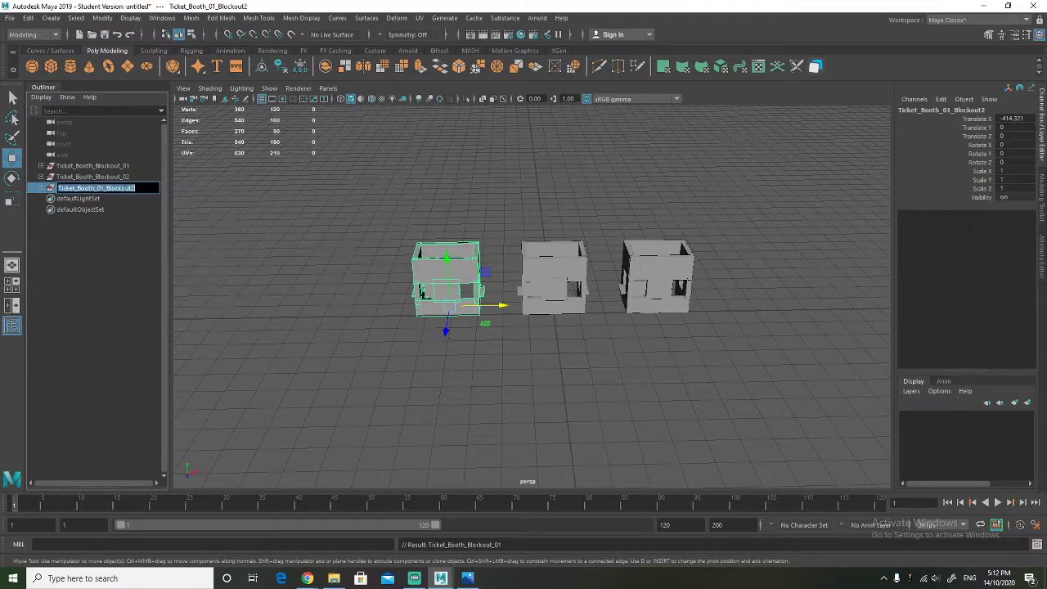
pyautogui.press('End')
pyautogui.press('BackSpace')
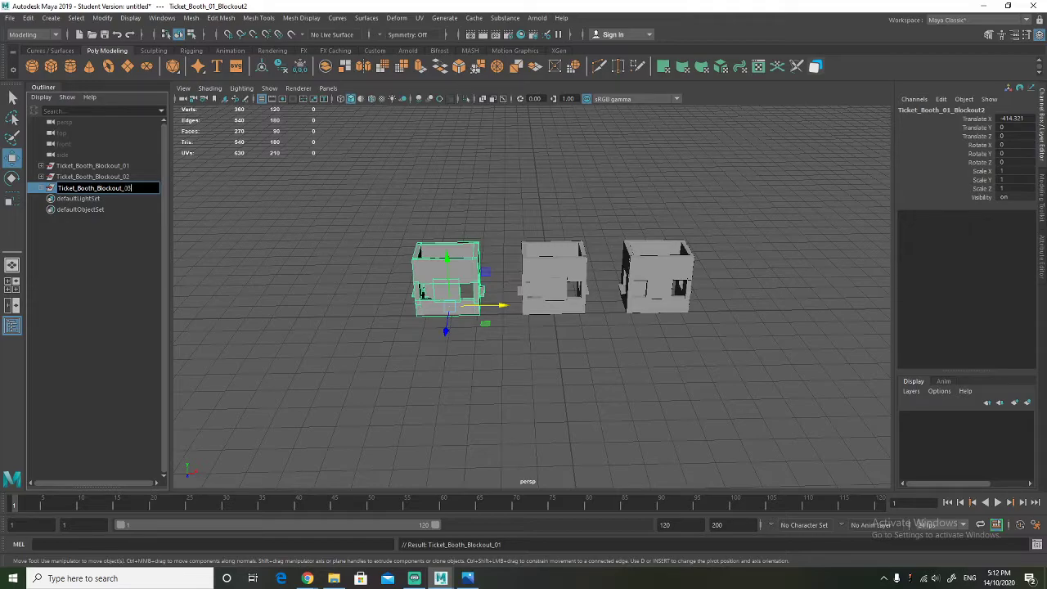
pyautogui.press('Return')
# Duplicate booths 01 and 02 together and move the copies along X to extend the row, placing the outermost at about 1221
pyautogui.keyDown('ctrl'); pyautogui.click(102, 177); pyautogui.keyUp('ctrl')
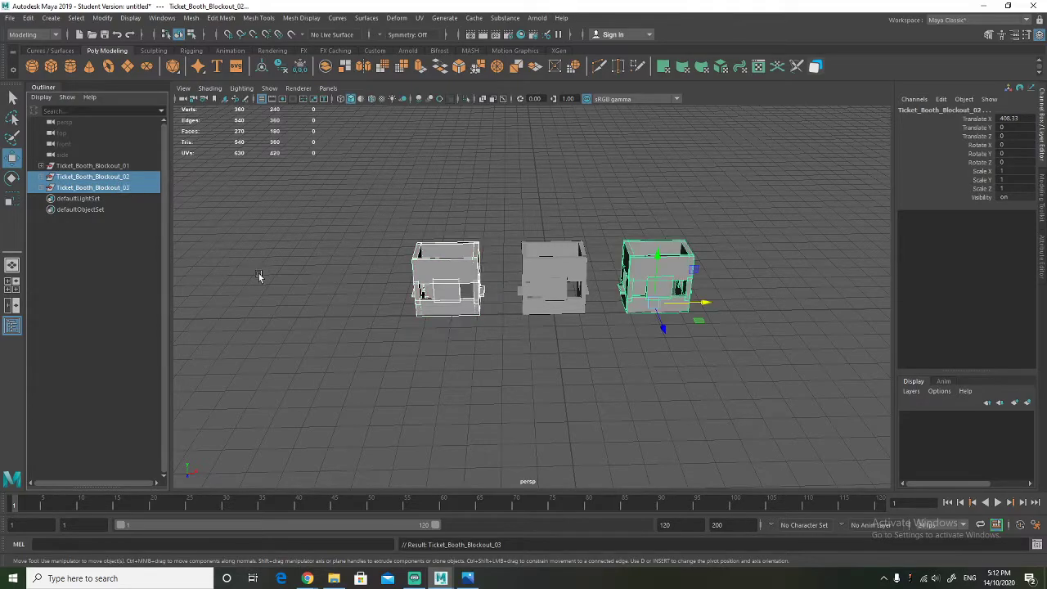
pyautogui.click(97, 166)
pyautogui.keyDown('ctrl'); pyautogui.click(108, 177); pyautogui.keyUp('ctrl')
pyautogui.keyDown('alt'); pyautogui.moveTo(499, 404); pyautogui.dragTo(389, 389, button='middle'); pyautogui.keyUp('alt')
pyautogui.hotkey('ctrl', 'd')
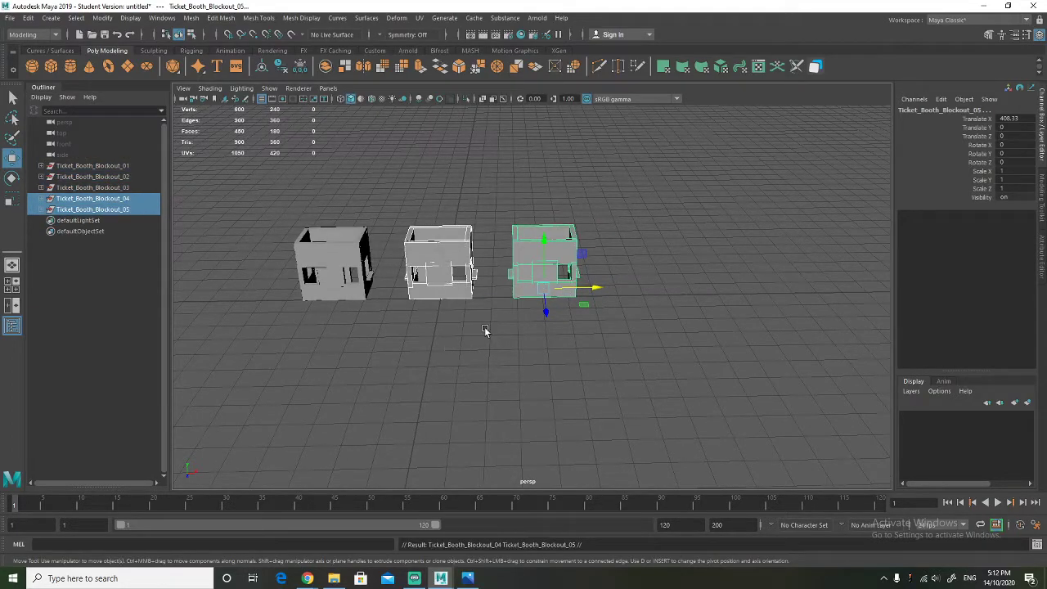
pyautogui.moveTo(592, 288); pyautogui.dragTo(792, 286)
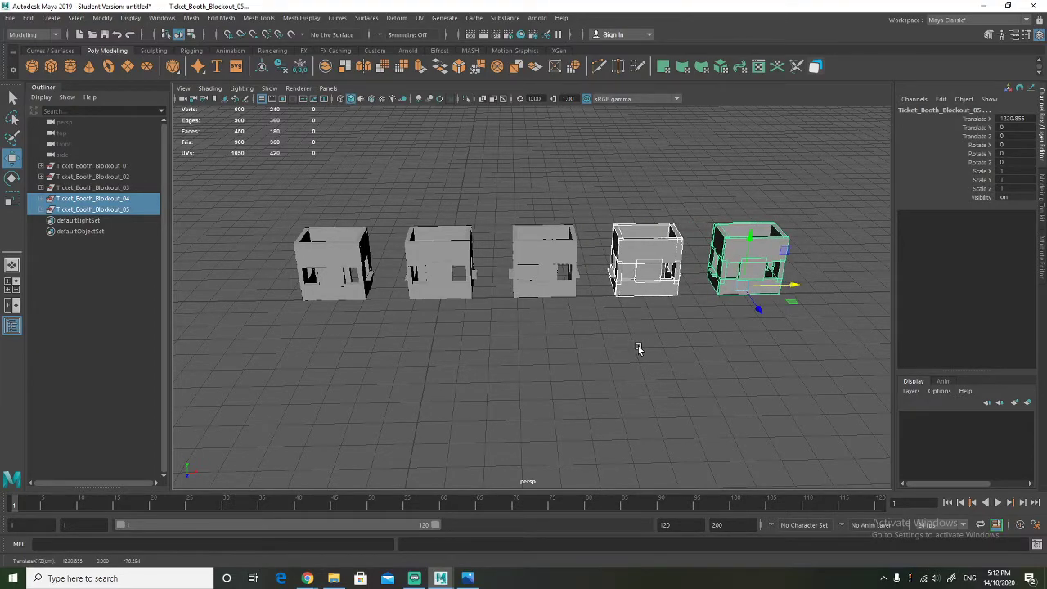
# Check the spacing of the five booths in the front view and examine the row from several perspective angles
pyautogui.press('space')
pyautogui.scroll(-4, 412, 398)
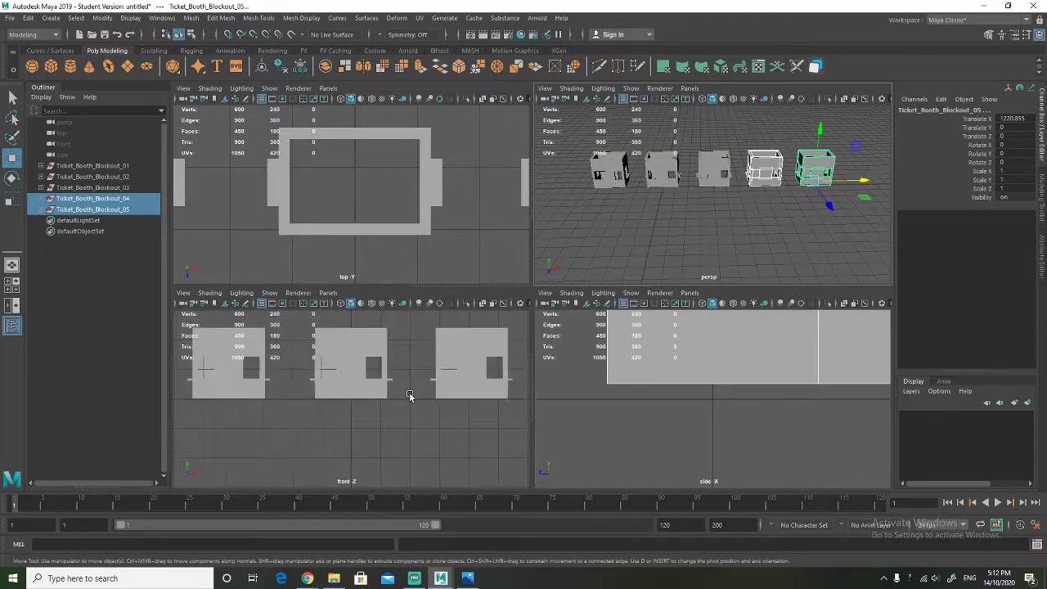
pyautogui.scroll(-1, 410, 396)
pyautogui.keyDown('alt'); pyautogui.moveTo(423, 399); pyautogui.dragTo(313, 405, button='middle'); pyautogui.keyUp('alt')
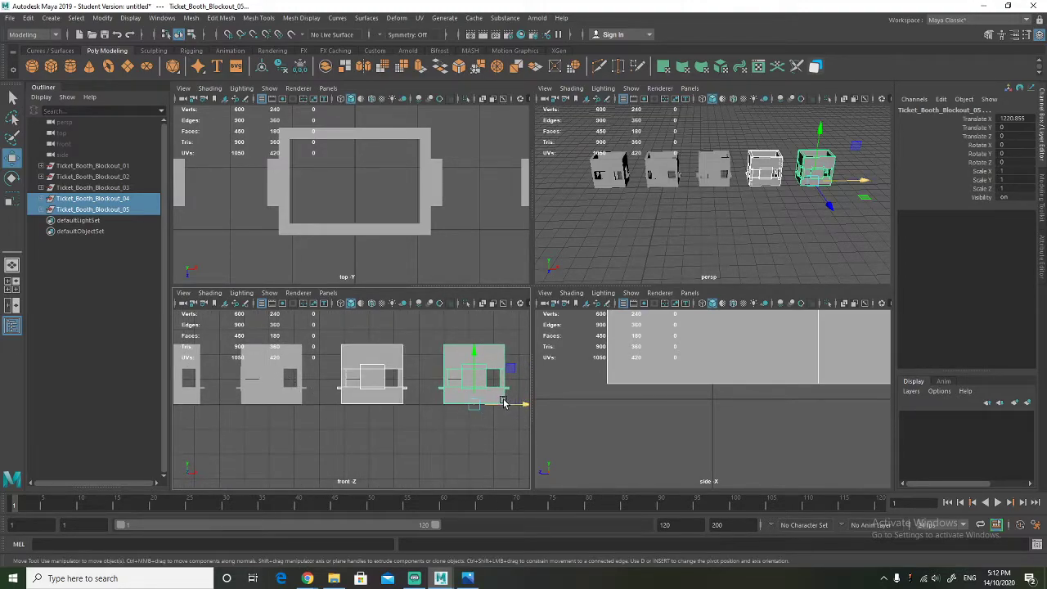
pyautogui.press('space')
pyautogui.click(627, 323)
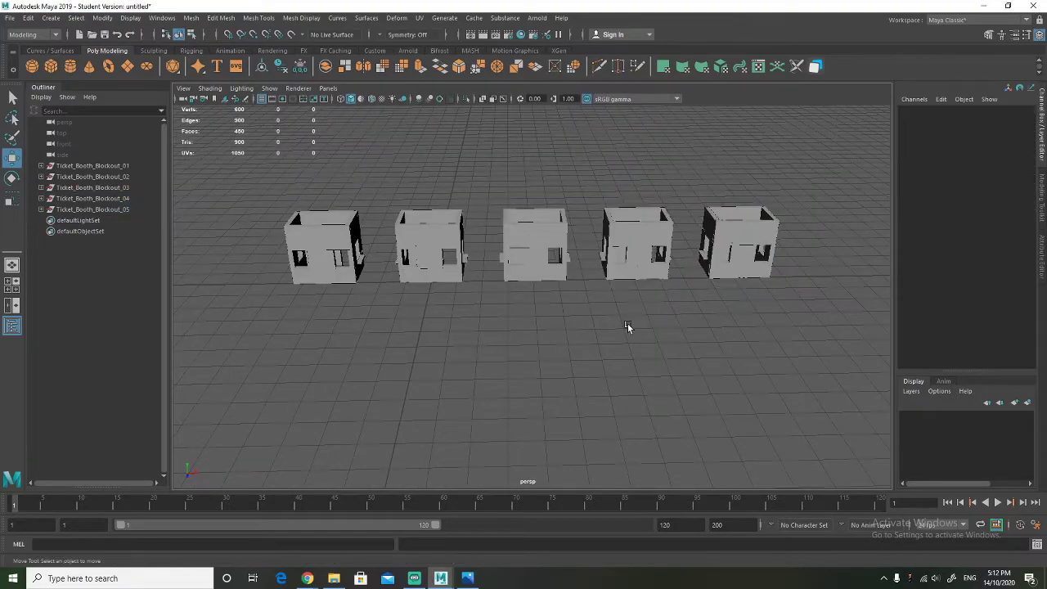
pyautogui.keyDown('alt'); pyautogui.moveTo(628, 323); pyautogui.dragTo(575, 335); pyautogui.keyUp('alt')
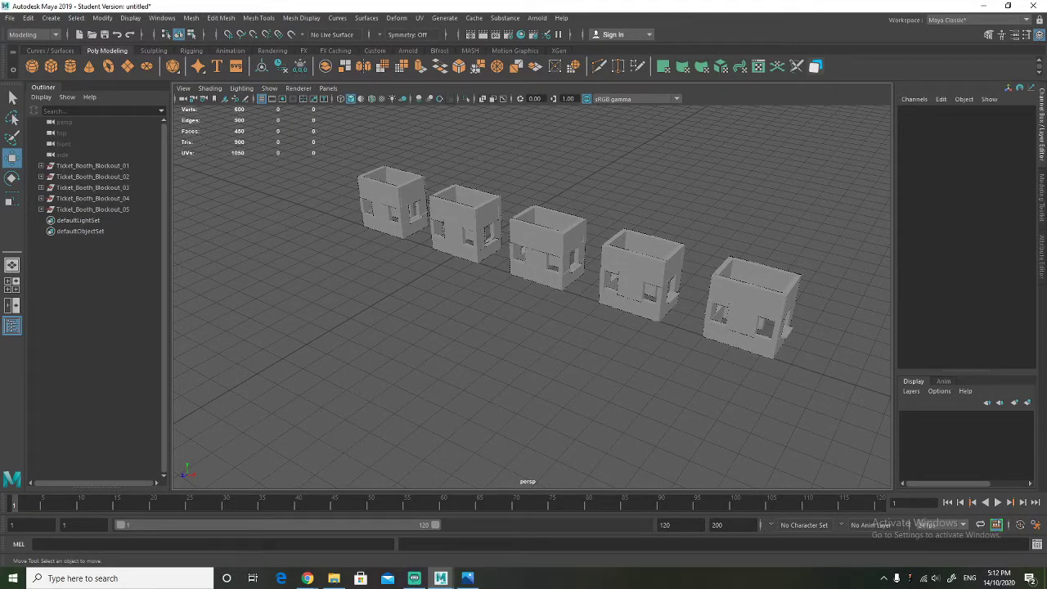
pyautogui.keyDown('alt'); pyautogui.moveTo(252, 247); pyautogui.dragTo(473, 337); pyautogui.keyUp('alt')
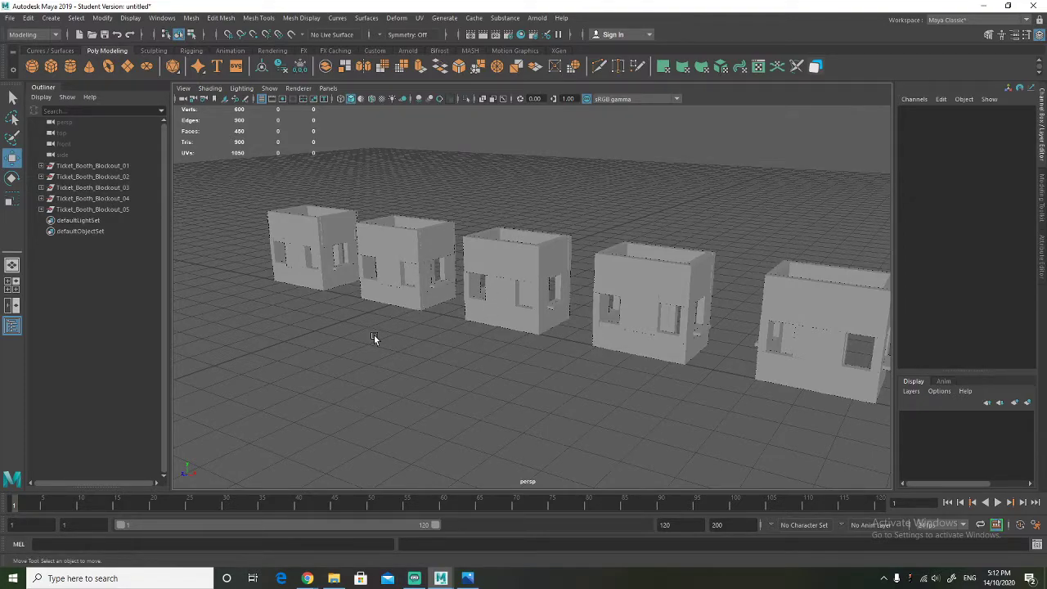
pyautogui.keyDown('alt'); pyautogui.moveTo(364, 343); pyautogui.dragTo(324, 332); pyautogui.keyUp('alt')
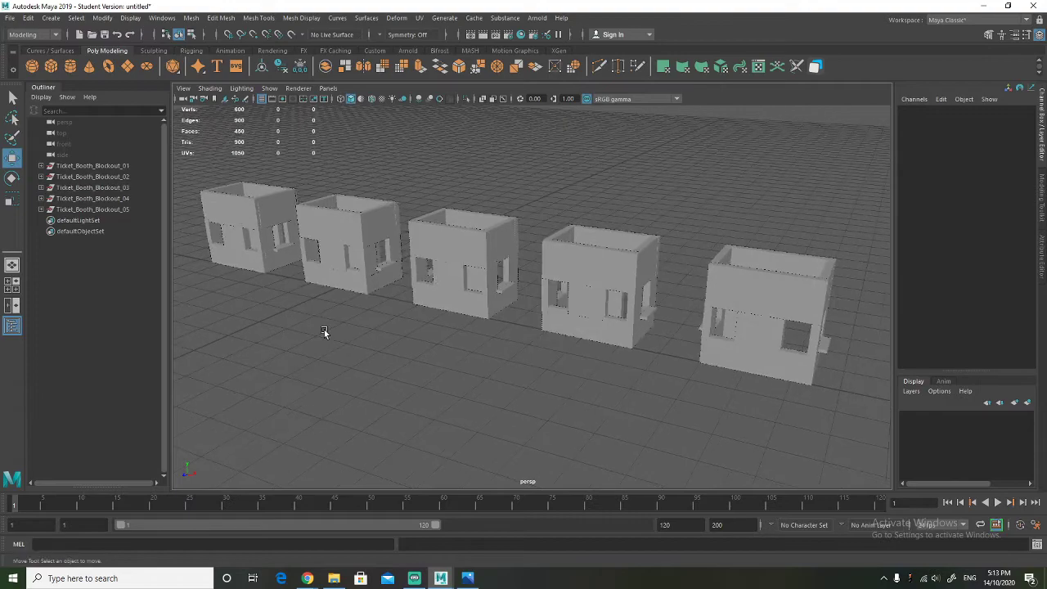
pyautogui.scroll(-3, 361, 333)
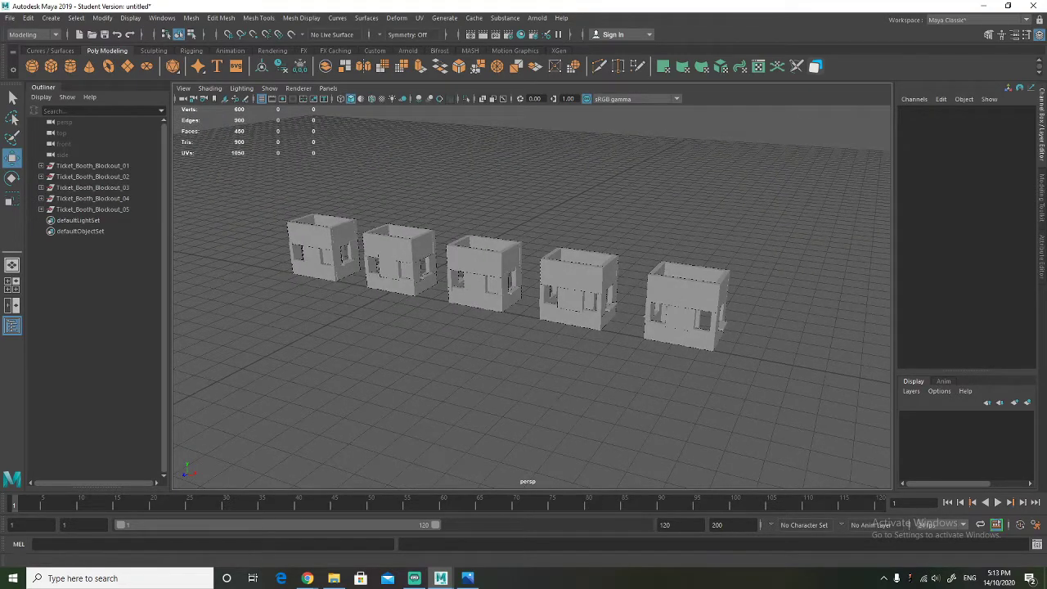
pyautogui.hotkey('alt', 'Tab')
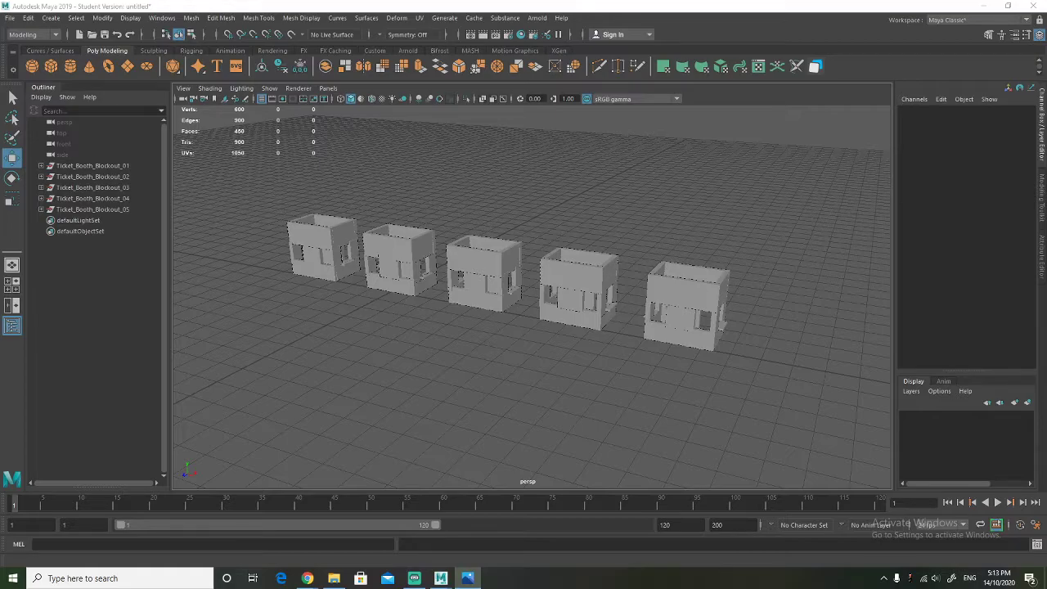
pyautogui.moveTo(380, 315)
pyautogui.keyDown('alt'); pyautogui.mouseDown()
pyautogui.moveTo(391, 318)
pyautogui.moveTo(374, 324)
pyautogui.mouseUp(); pyautogui.keyUp('alt')
pyautogui.scroll(3, 389, 318)
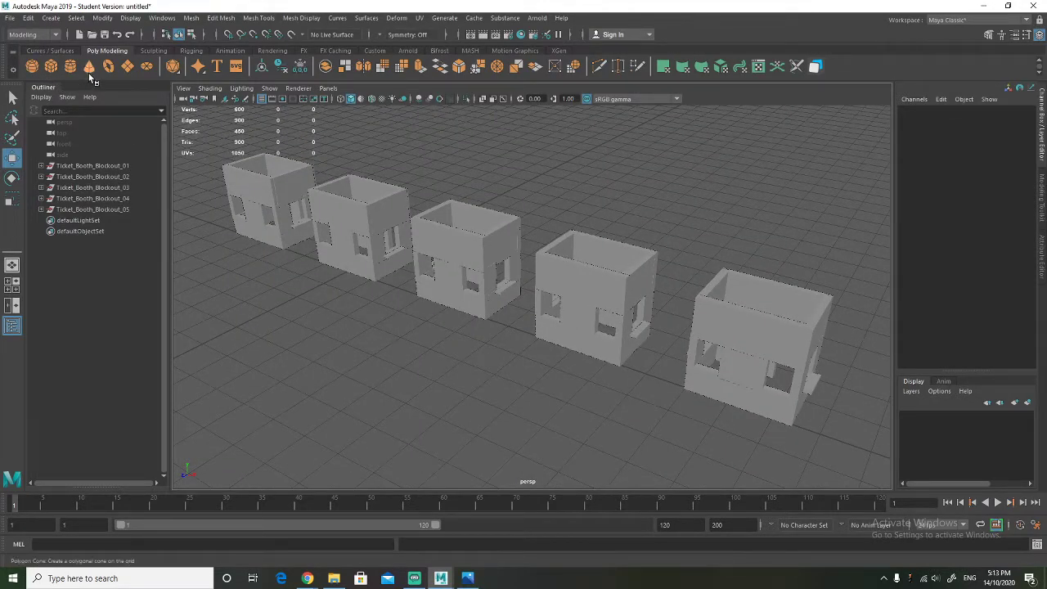
# Create a cube for the roof, raise it to about 281 in Y and scale it uniformly to about 132
pyautogui.click(50, 66)
pyautogui.scroll(2, 470, 354)
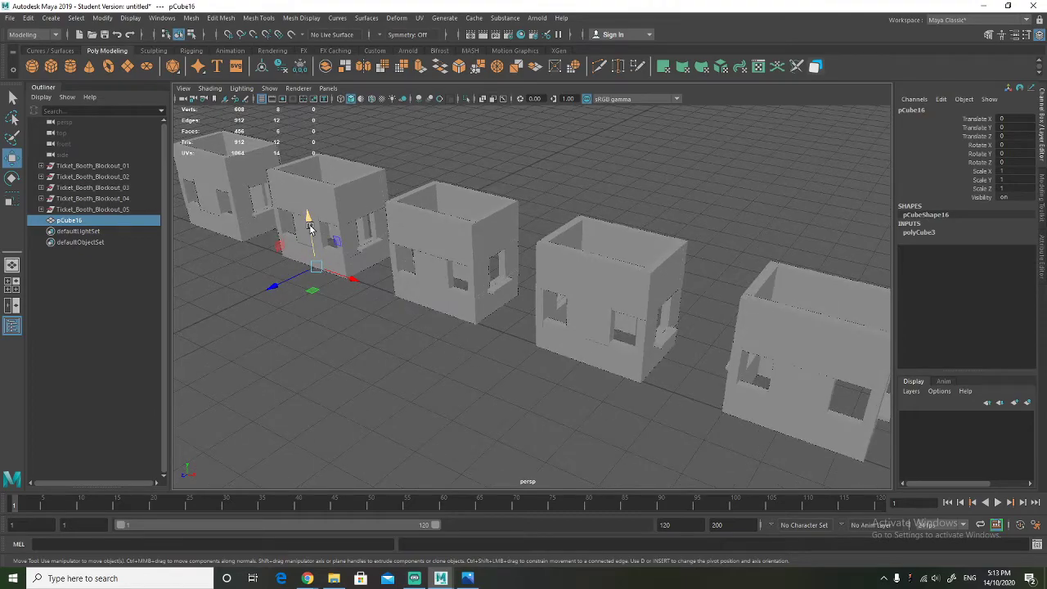
pyautogui.moveTo(310, 227); pyautogui.dragTo(310, 116)
pyautogui.keyDown('alt'); pyautogui.moveTo(296, 260); pyautogui.dragTo(321, 282); pyautogui.keyUp('alt')
pyautogui.press('r')
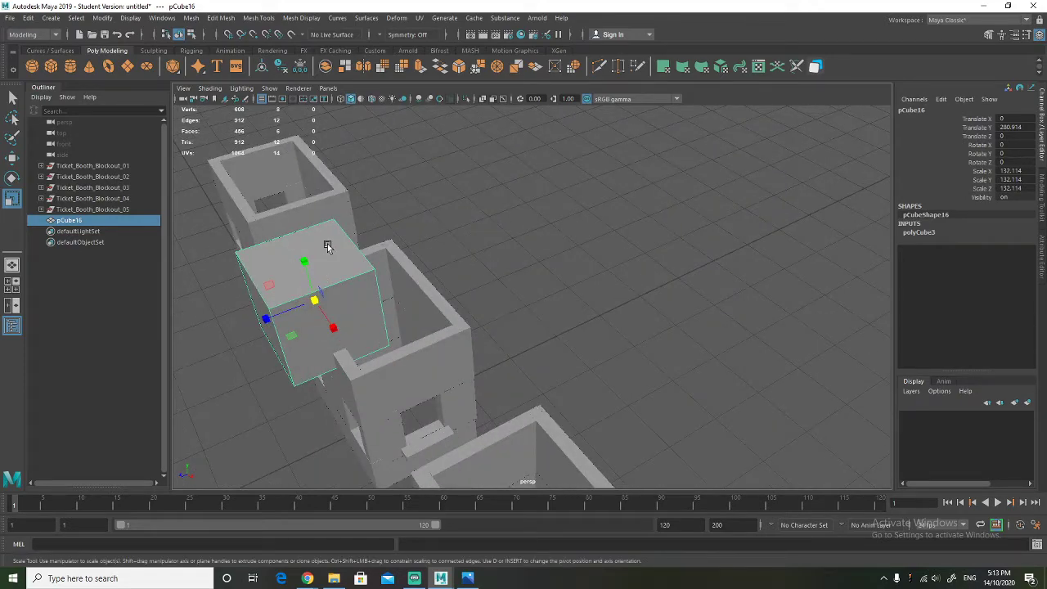
# Try to collapse the roof cube while the whole object is selected
pyautogui.rightClick(321, 258)
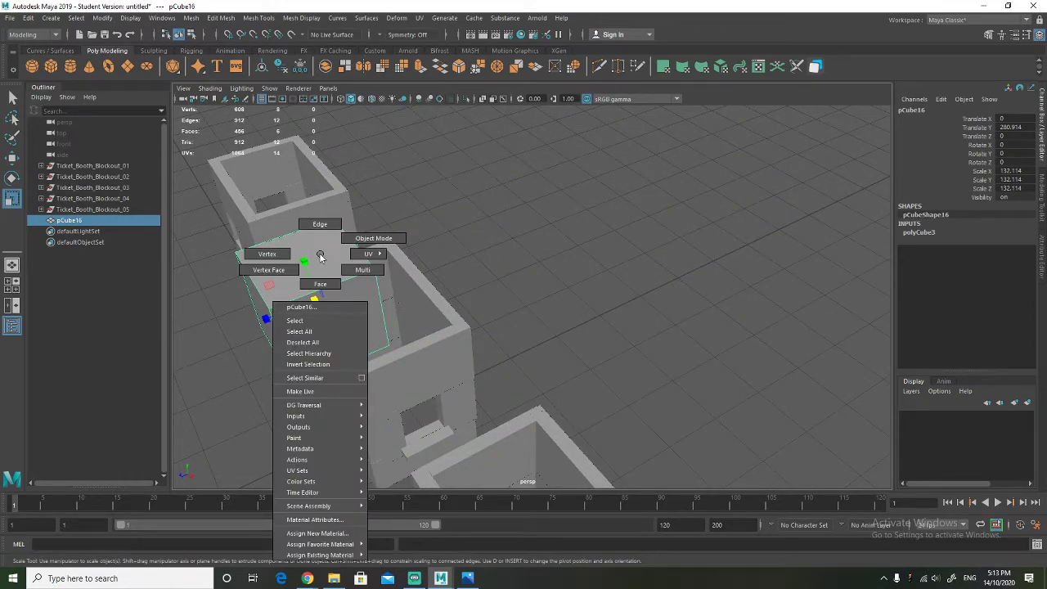
pyautogui.click(324, 244)
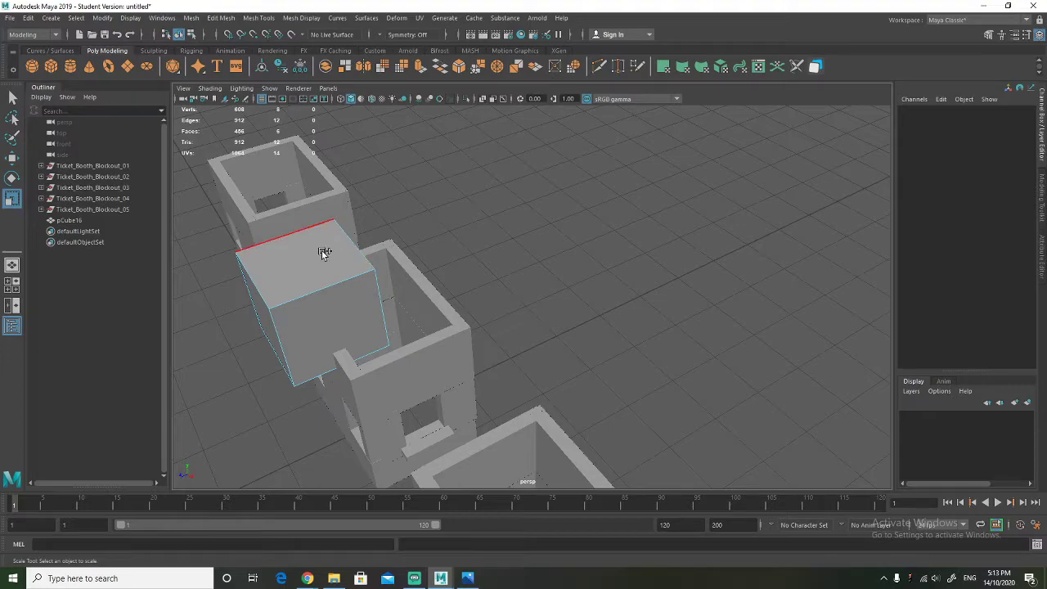
pyautogui.keyDown('shift'); pyautogui.rightClick(321, 253); pyautogui.keyUp('shift')
pyautogui.click(318, 258)
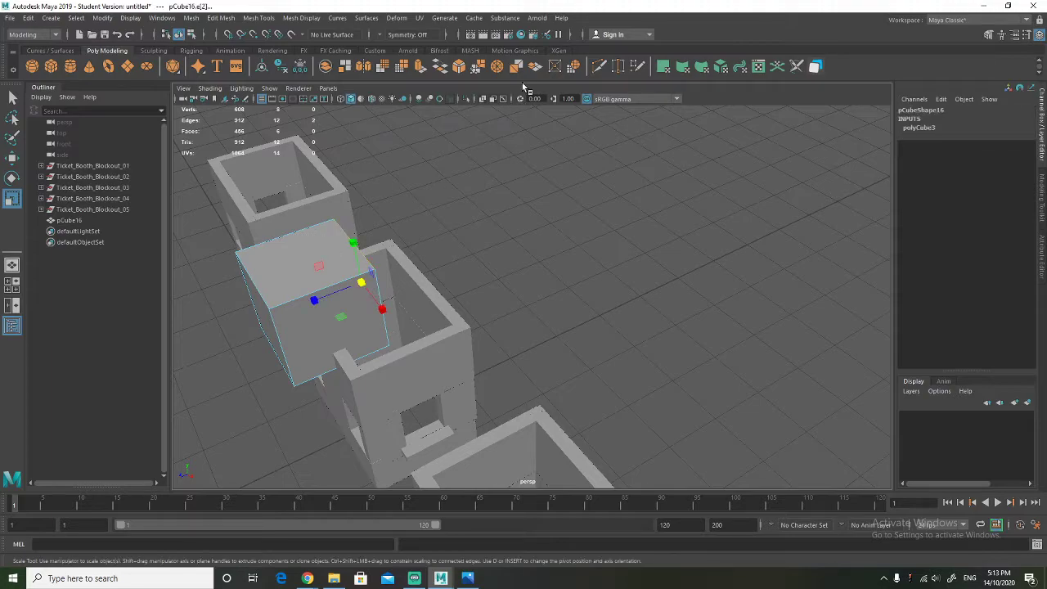
pyautogui.moveTo(311, 263); pyautogui.dragTo(352, 244, button='right')
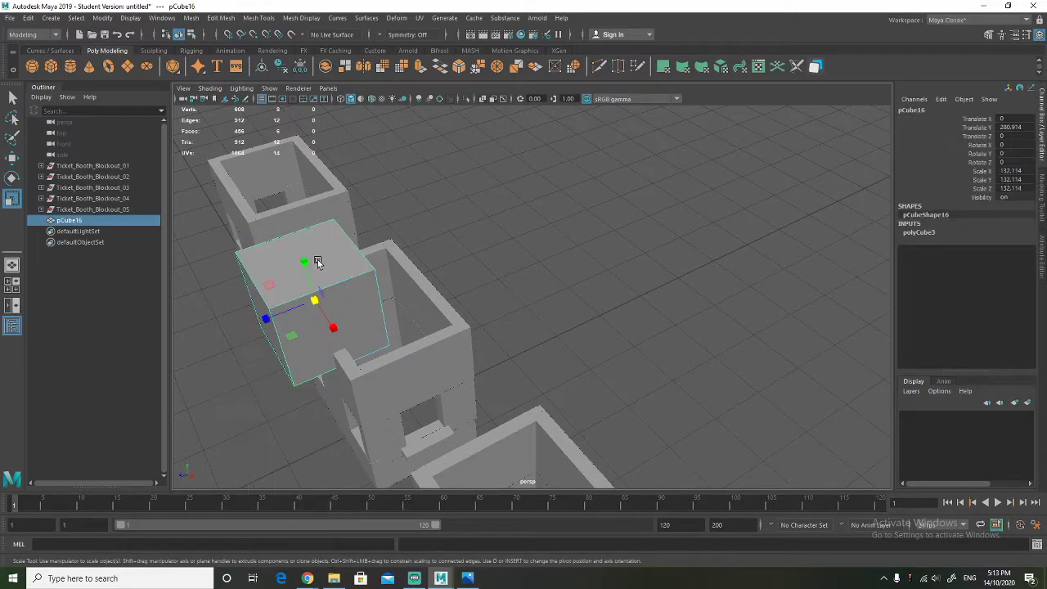
pyautogui.click(556, 65)
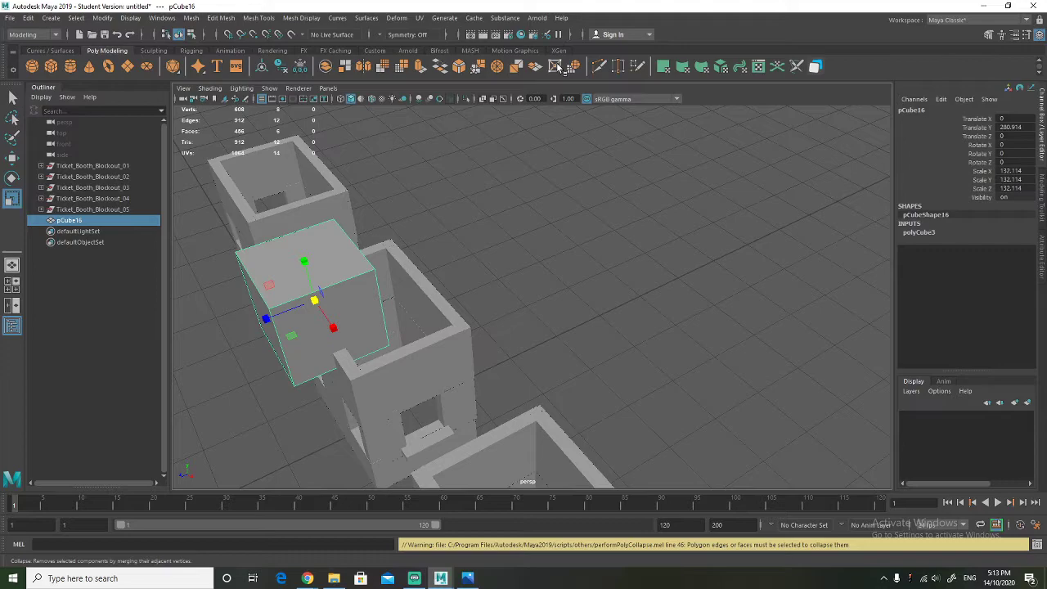
# Collapse two opposite top edges of the roof cube to form a triangular prism with a ridge
pyautogui.moveTo(318, 241); pyautogui.dragTo(332, 233, button='right')
pyautogui.keyDown('shift'); pyautogui.click(257, 293); pyautogui.keyUp('shift')
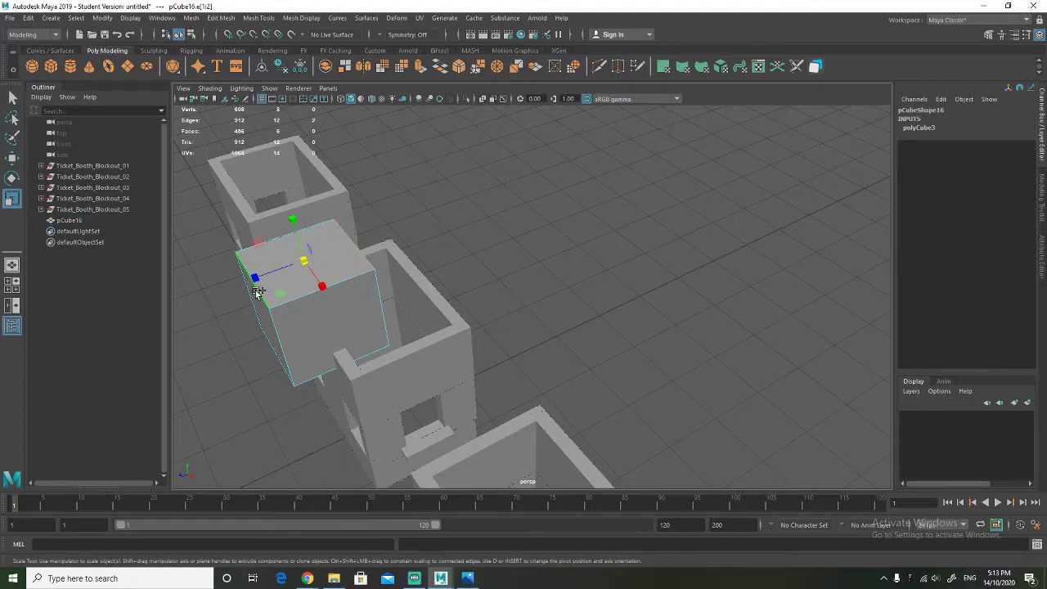
pyautogui.click(497, 66)
pyautogui.keyDown('alt'); pyautogui.moveTo(375, 234); pyautogui.dragTo(327, 311); pyautogui.keyUp('alt')
pyautogui.moveTo(327, 310); pyautogui.dragTo(388, 260, button='right')
pyautogui.keyDown('alt'); pyautogui.moveTo(388, 260); pyautogui.dragTo(434, 190); pyautogui.keyUp('alt')
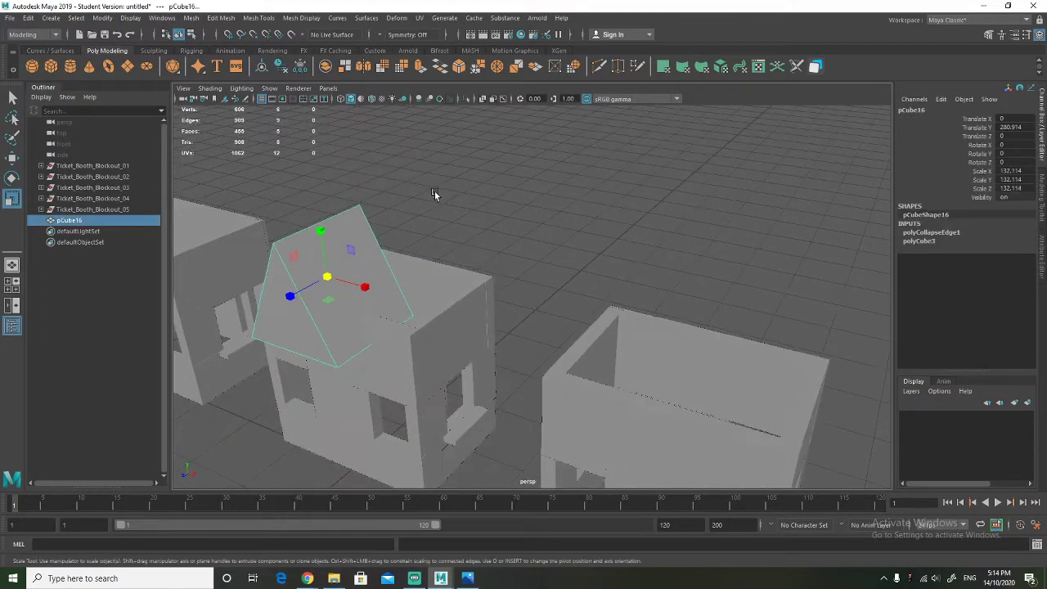
# Rotate the roof prism 90 degrees around Y so its ridge runs along the row of booths
pyautogui.press('e')
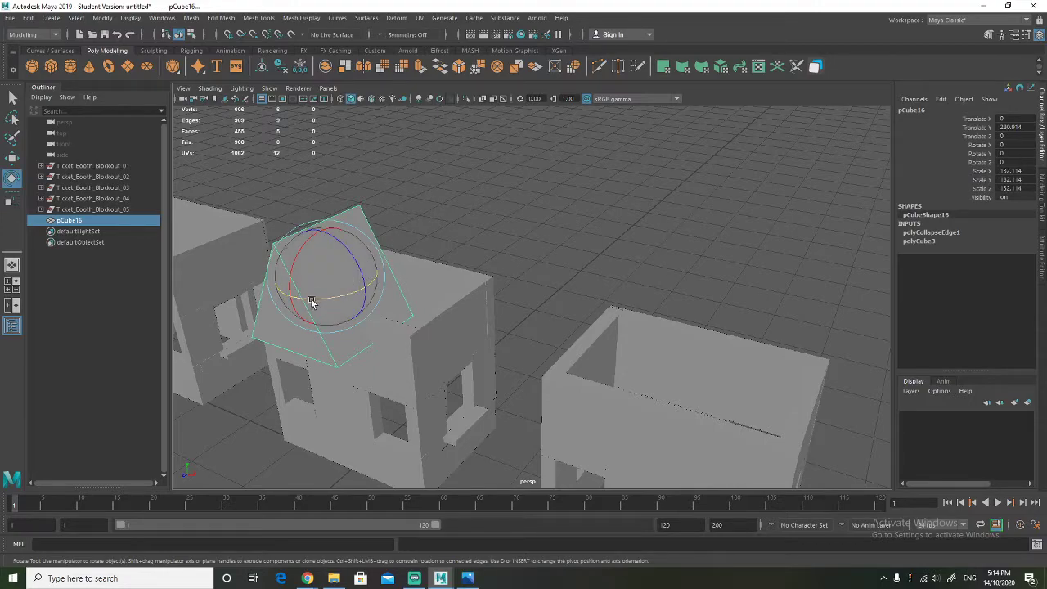
pyautogui.moveTo(306, 299); pyautogui.dragTo(374, 288)
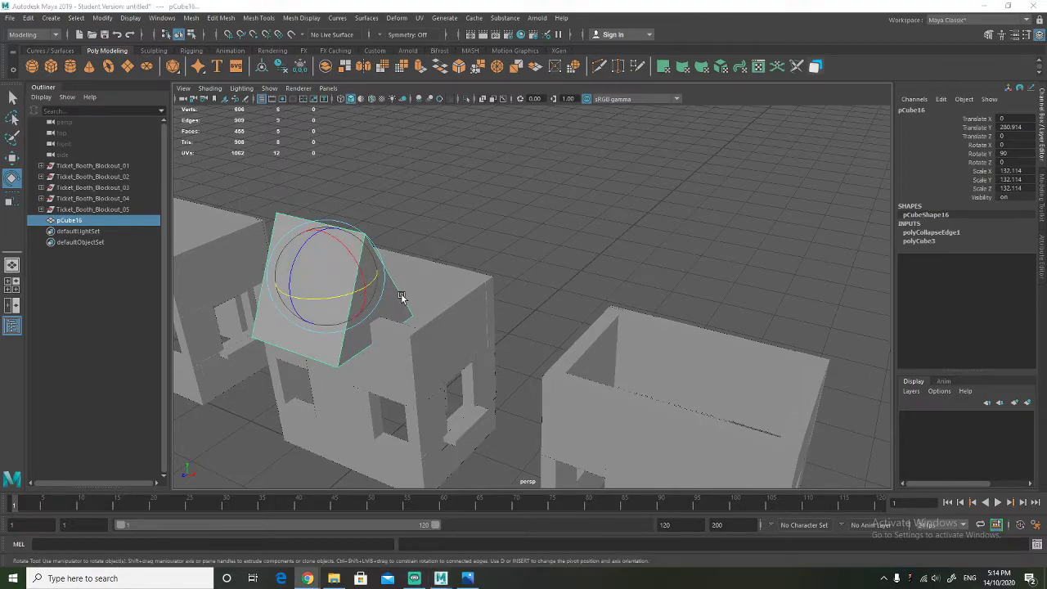
pyautogui.keyDown('alt'); pyautogui.moveTo(420, 340); pyautogui.dragTo(379, 329); pyautogui.keyUp('alt')
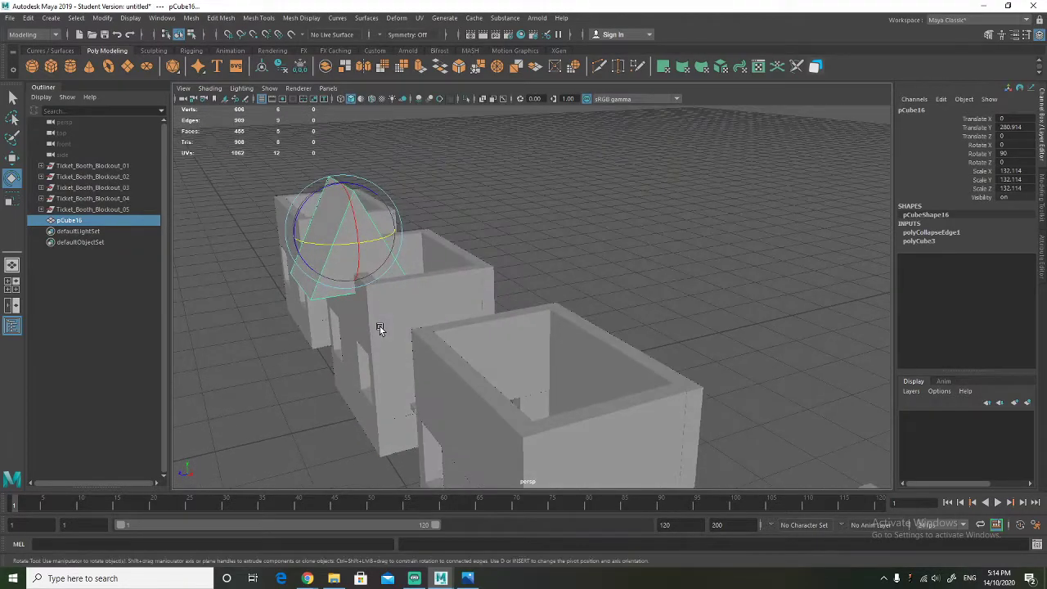
# Widen the roof prism across the booths to an X scale of about 398 and move it to about -71 in Z
pyautogui.press('r')
pyautogui.moveTo(387, 231); pyautogui.dragTo(489, 221)
pyautogui.keyDown('alt'); pyautogui.moveTo(489, 221); pyautogui.dragTo(369, 217); pyautogui.keyUp('alt')
pyautogui.press('w')
# Scale the roof to about 306 in X and 1310 in Z, and move it to about 398 in X over the booths
pyautogui.press('r')
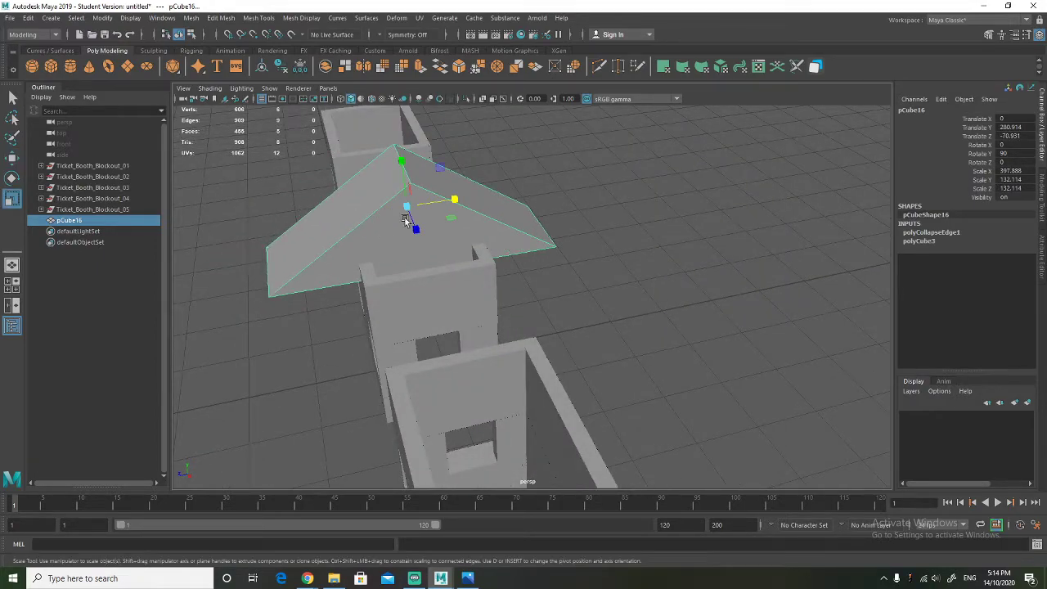
pyautogui.moveTo(458, 202); pyautogui.dragTo(912, 408)
pyautogui.keyDown('alt'); pyautogui.moveTo(610, 327); pyautogui.dragTo(628, 225); pyautogui.keyUp('alt')
pyautogui.press('w')
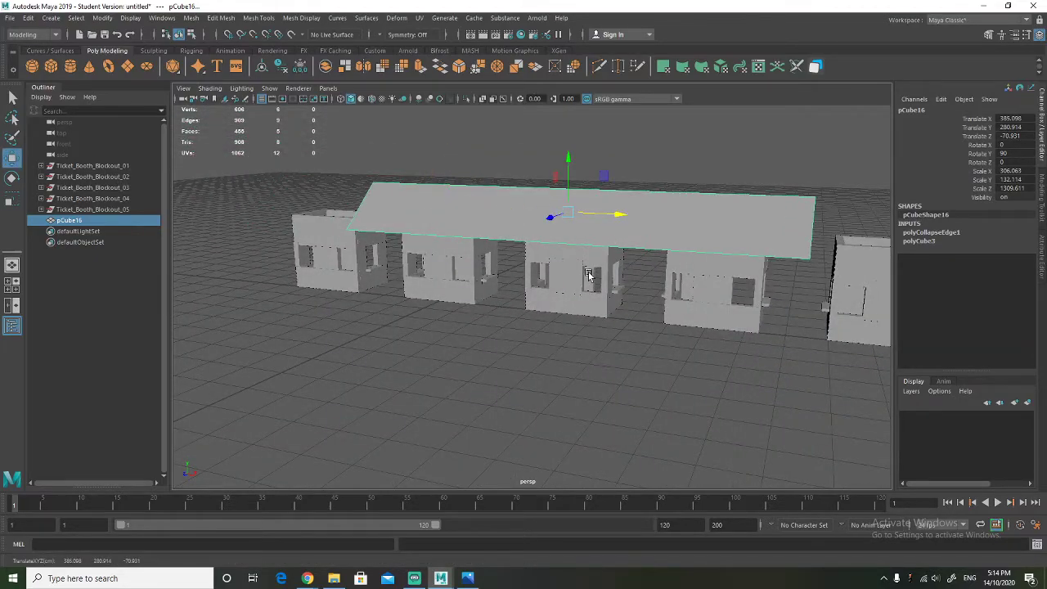
pyautogui.keyDown('alt'); pyautogui.moveTo(566, 268); pyautogui.dragTo(630, 279); pyautogui.keyUp('alt')
pyautogui.moveTo(602, 210); pyautogui.dragTo(605, 211)
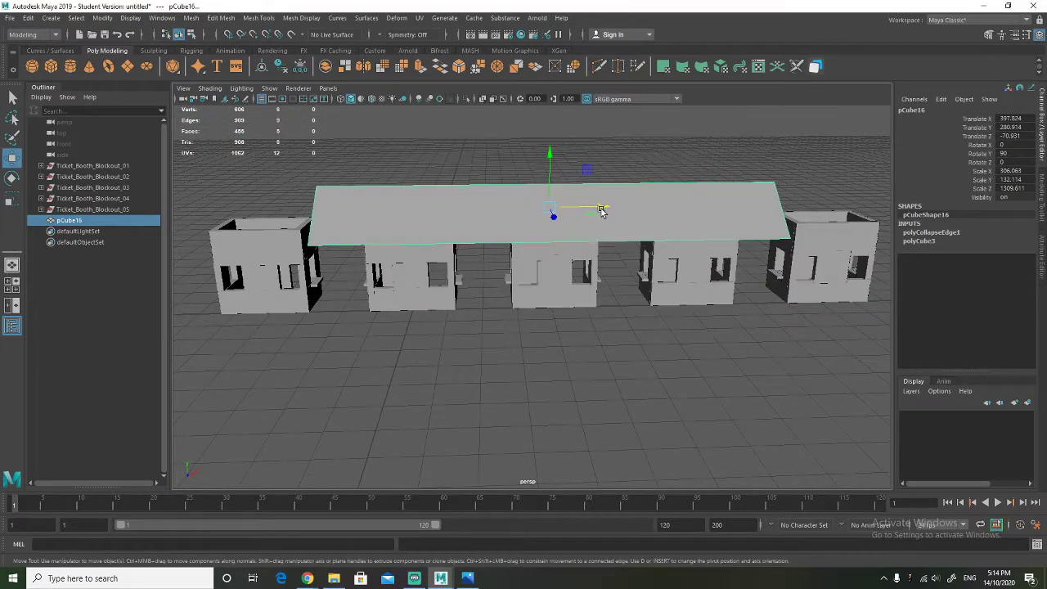
# Lengthen the roof to a Z scale of about 1994 so it covers all five booths, using the front view
pyautogui.press('space')
pyautogui.scroll(-3, 363, 368)
pyautogui.keyDown('alt'); pyautogui.moveTo(337, 380); pyautogui.dragTo(383, 394, button='middle'); pyautogui.keyUp('alt')
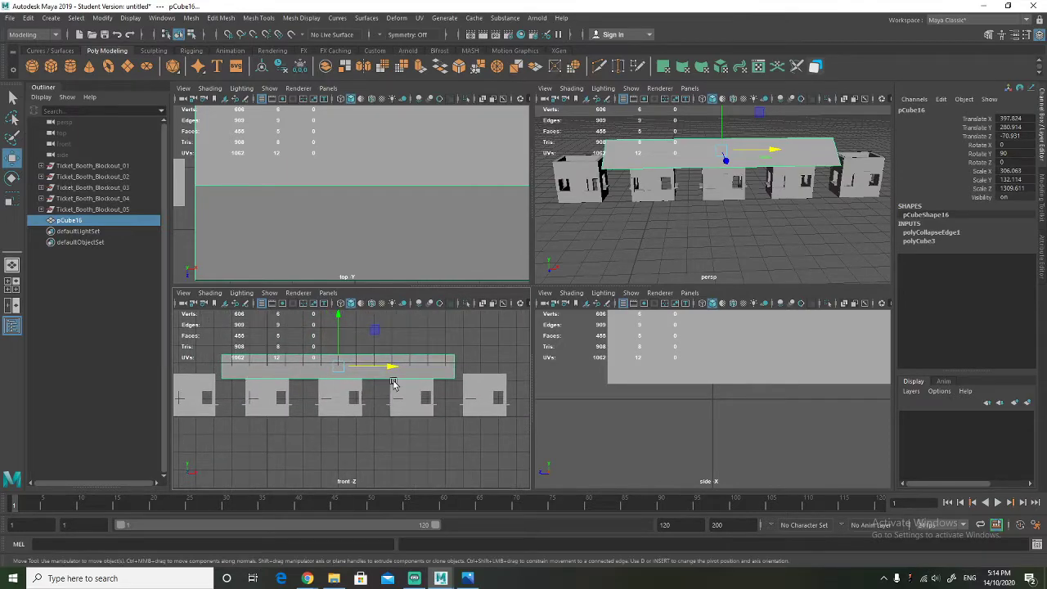
pyautogui.press('r')
pyautogui.scroll(-1, 380, 377)
pyautogui.moveTo(381, 369); pyautogui.dragTo(400, 373)
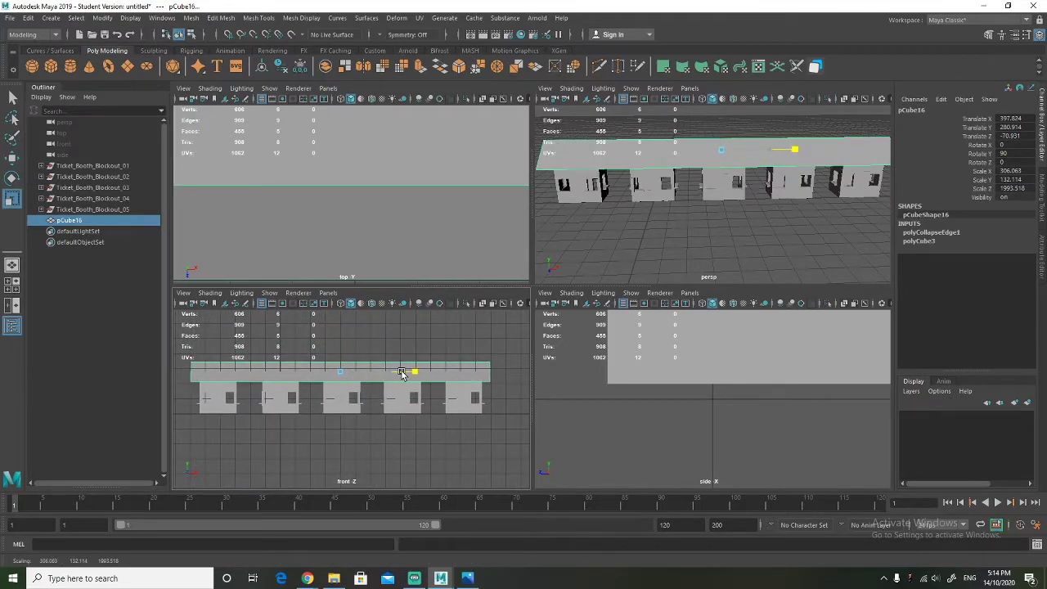
pyautogui.keyDown('alt'); pyautogui.moveTo(699, 233); pyautogui.dragTo(696, 199); pyautogui.keyUp('alt')
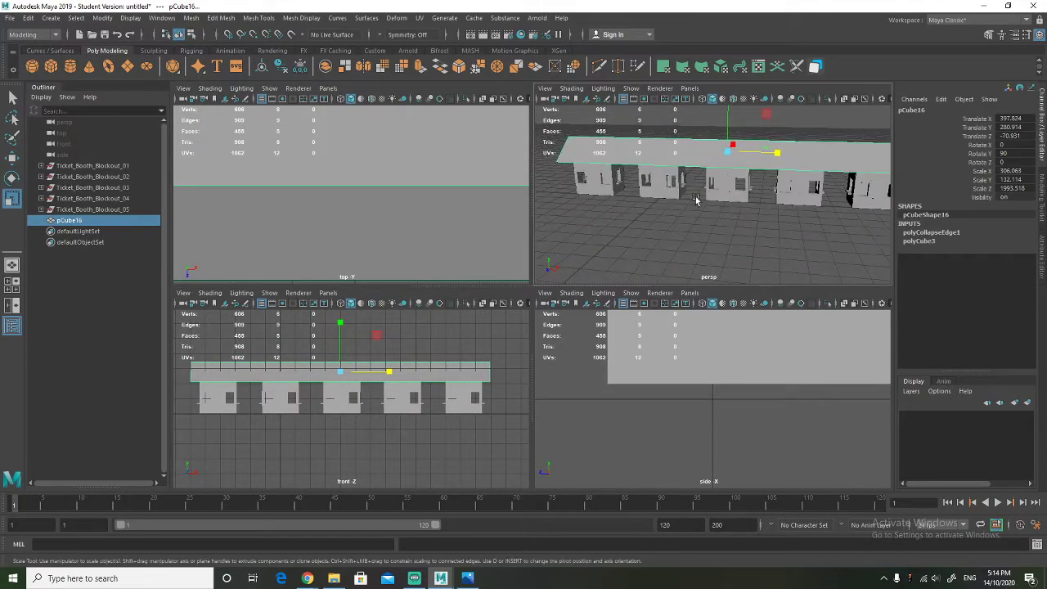
# Create a polygon cube and raise it to about 386 in Y above the long roof
pyautogui.press('space')
pyautogui.keyDown('alt'); pyautogui.moveTo(666, 293); pyautogui.dragTo(575, 352); pyautogui.keyUp('alt')
pyautogui.click(409, 187)
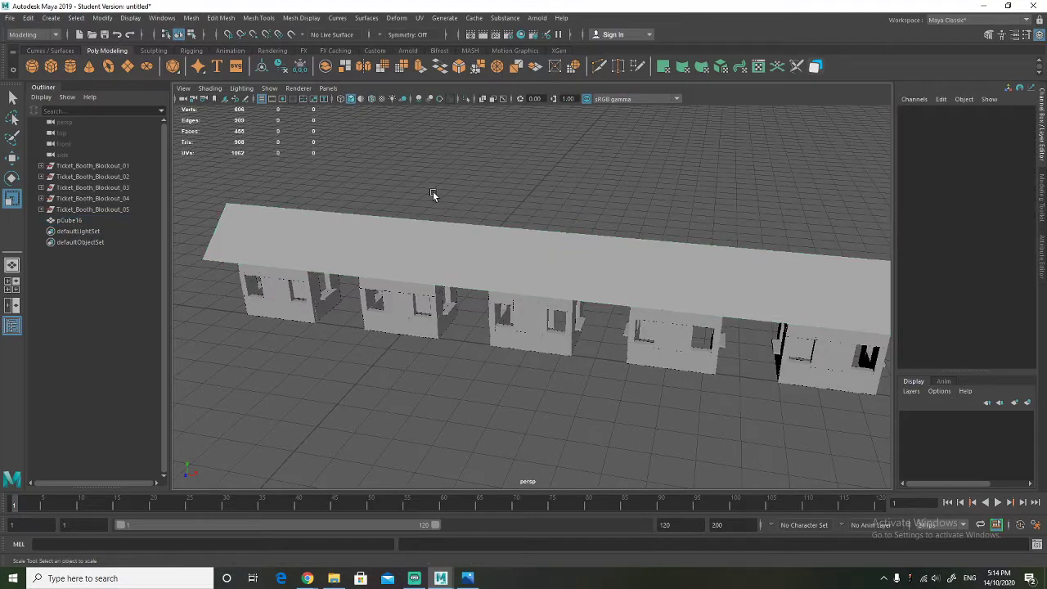
pyautogui.keyDown('alt'); pyautogui.moveTo(448, 195); pyautogui.dragTo(458, 193); pyautogui.keyUp('alt')
pyautogui.keyDown('alt'); pyautogui.moveTo(545, 205); pyautogui.dragTo(530, 232, button='middle'); pyautogui.keyUp('alt')
pyautogui.scroll(3, 530, 232)
pyautogui.keyDown('alt'); pyautogui.moveTo(530, 232); pyautogui.dragTo(374, 216); pyautogui.keyUp('alt')
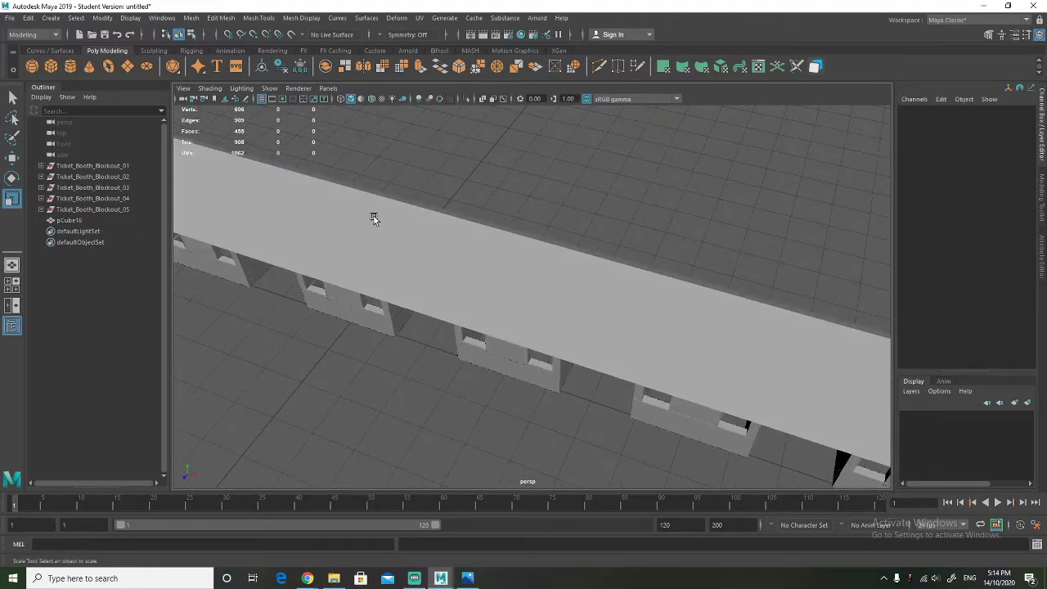
pyautogui.click(45, 70)
pyautogui.keyDown('alt'); pyautogui.moveTo(352, 295); pyautogui.dragTo(330, 169); pyautogui.keyUp('alt')
pyautogui.press('w')
pyautogui.scroll(-5, 348, 227)
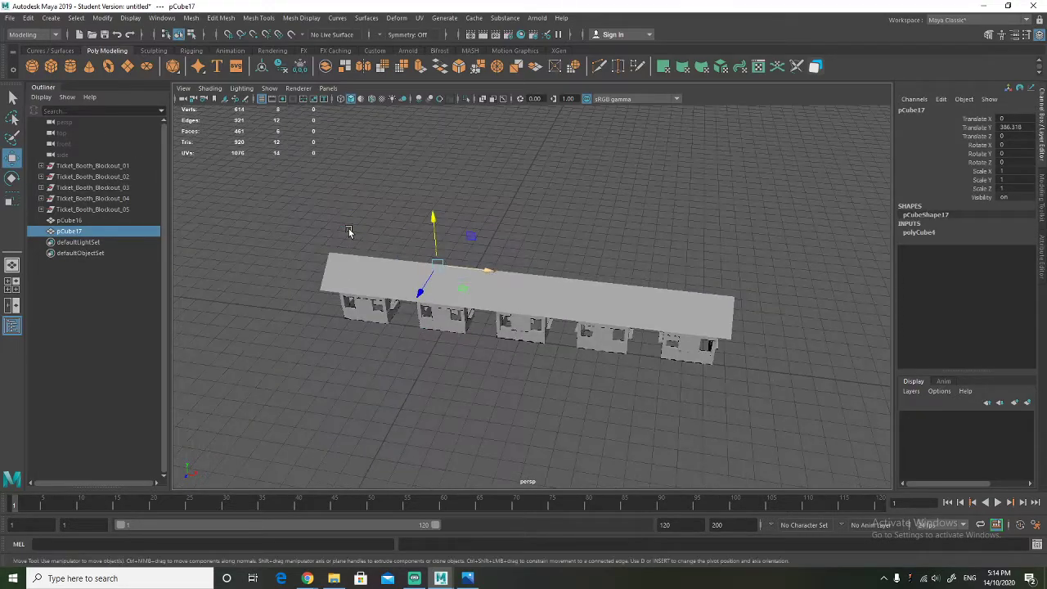
pyautogui.scroll(1, 405, 262)
pyautogui.keyDown('alt'); pyautogui.moveTo(404, 262); pyautogui.dragTo(431, 272); pyautogui.keyUp('alt')
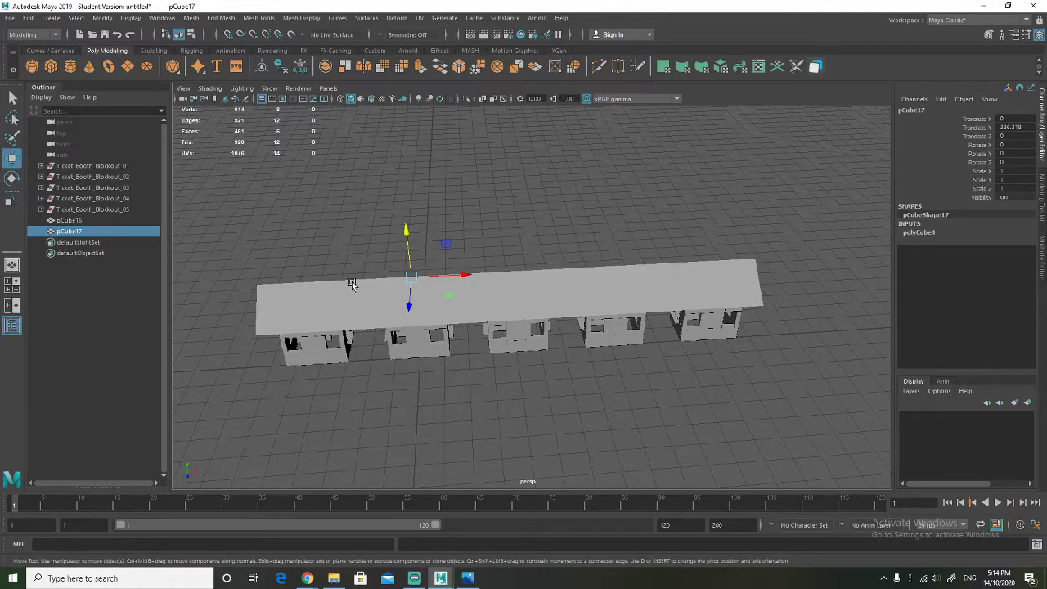
# Scale the new cube uniformly to about 213 and raise it well clear of the roof
pyautogui.press('r')
pyautogui.moveTo(409, 278); pyautogui.dragTo(393, 112)
pyautogui.press('w')
# Move all five ticket booths and the roof together along X, placing the roof at about -0.4 in X under the cube
pyautogui.click(90, 166)
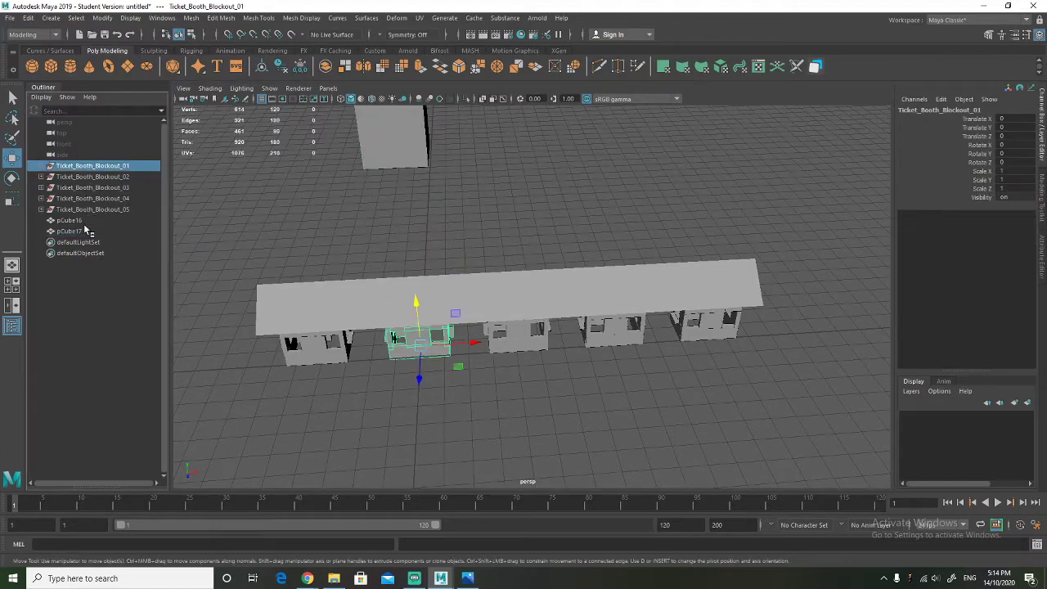
pyautogui.keyDown('shift'); pyautogui.click(86, 221); pyautogui.keyUp('shift')
pyautogui.moveTo(553, 289); pyautogui.dragTo(450, 288)
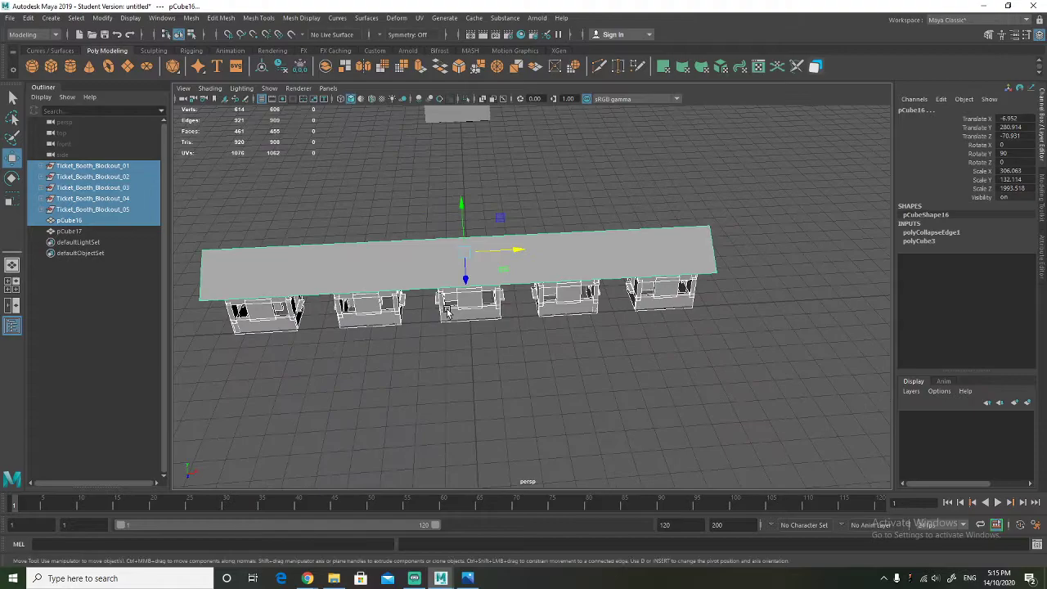
pyautogui.press('space')
pyautogui.scroll(3, 257, 384)
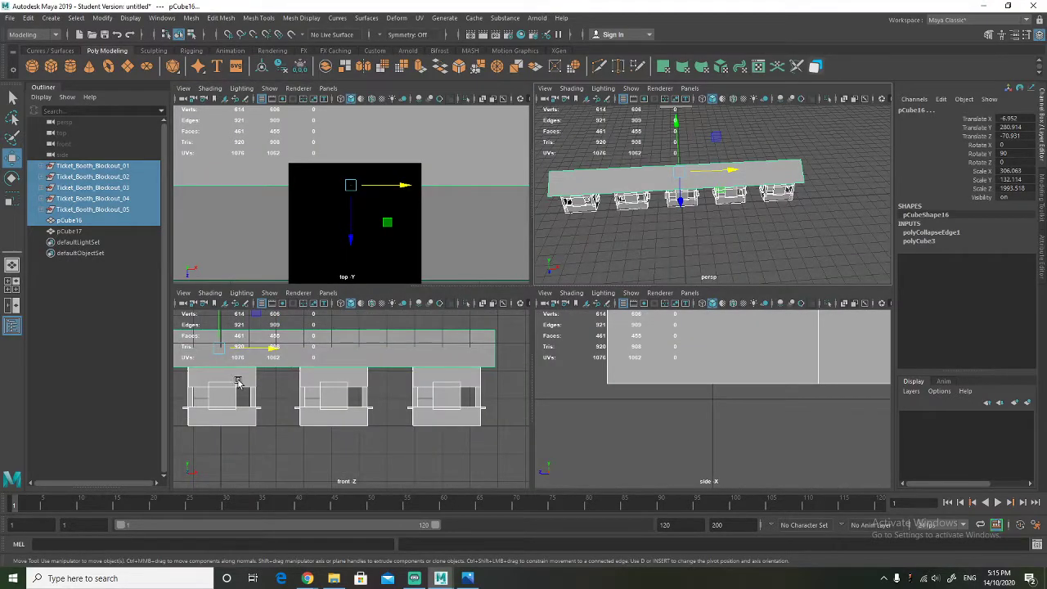
pyautogui.scroll(10, 237, 382)
pyautogui.moveTo(362, 381); pyautogui.dragTo(370, 381)
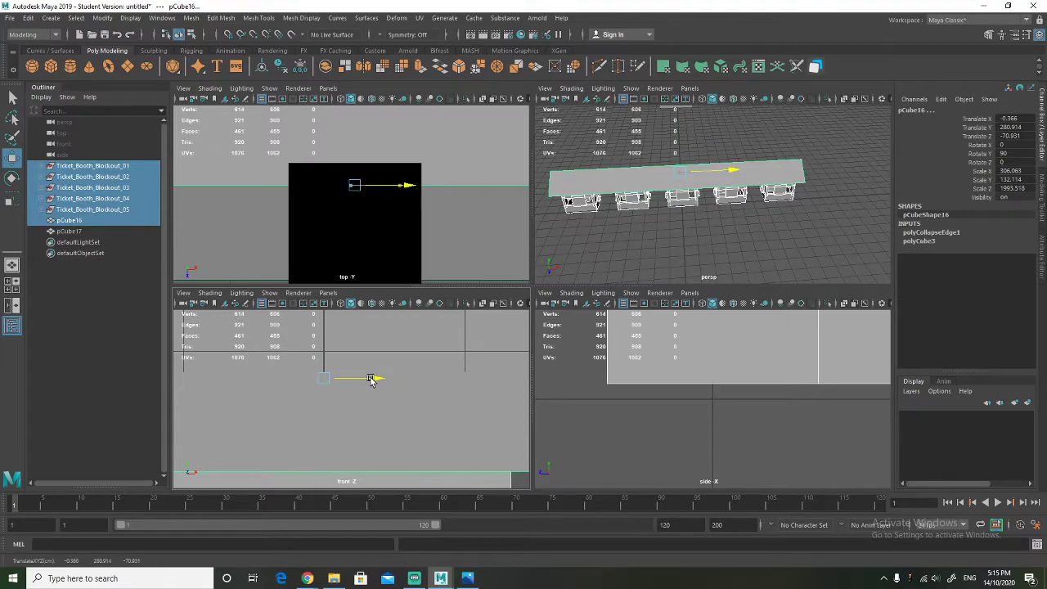
pyautogui.scroll(-5, 413, 217)
# Lower the cube to about 269 in Y so it sits in the roof above the middle booth
pyautogui.press('space')
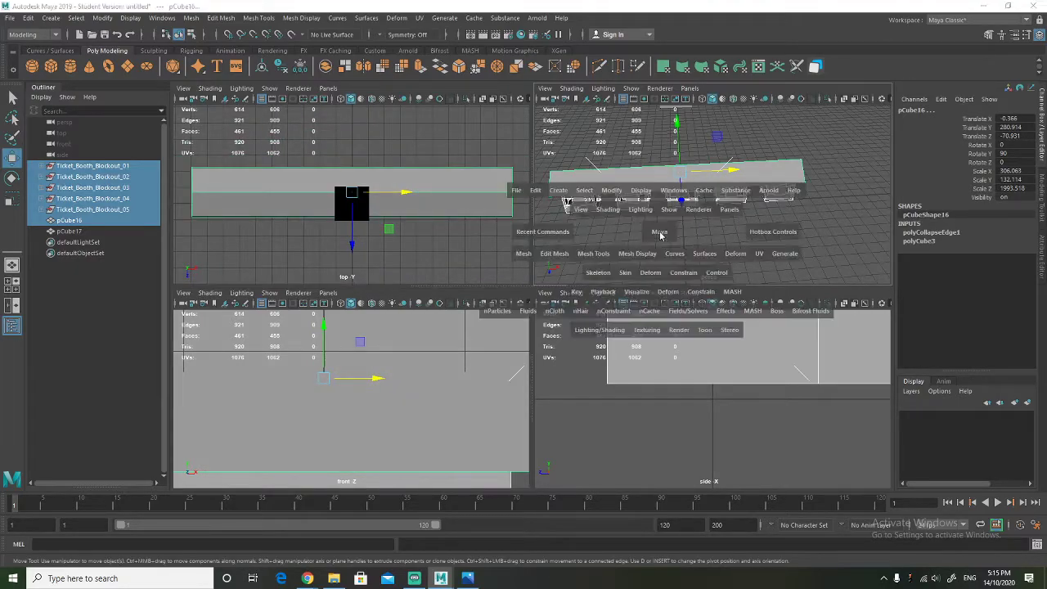
pyautogui.keyDown('alt'); pyautogui.moveTo(570, 235); pyautogui.dragTo(570, 316, button='middle'); pyautogui.keyUp('alt')
pyautogui.click(476, 177)
pyautogui.moveTo(458, 164); pyautogui.dragTo(449, 316)
# Move the five booths and roof together along Z in the side view, centring the roof on the cube at about 0.6
pyautogui.click(92, 166)
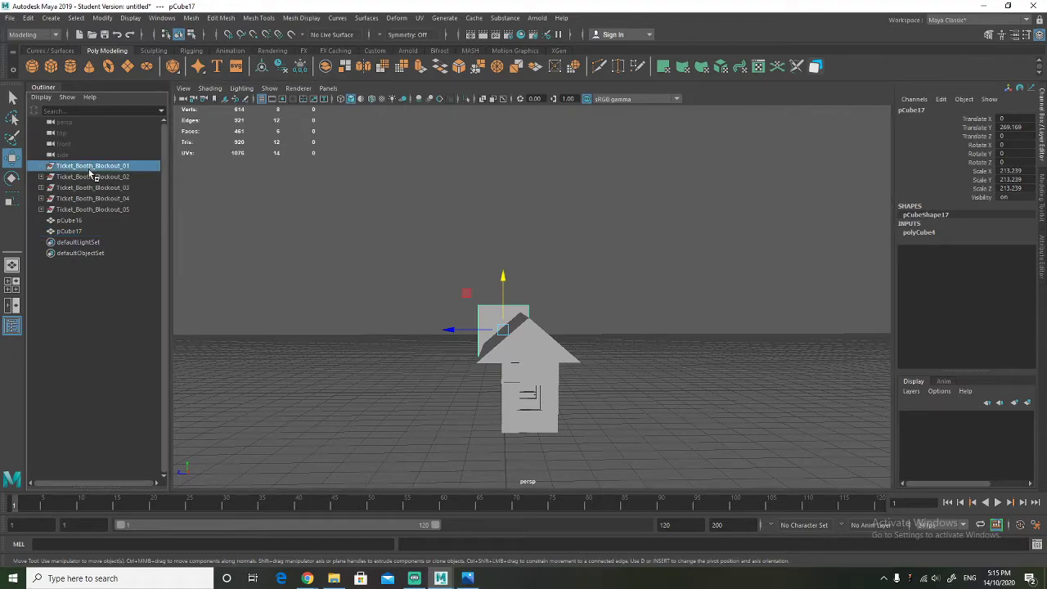
pyautogui.keyDown('shift'); pyautogui.click(87, 220); pyautogui.keyUp('shift')
pyautogui.press('space')
pyautogui.click(466, 332)
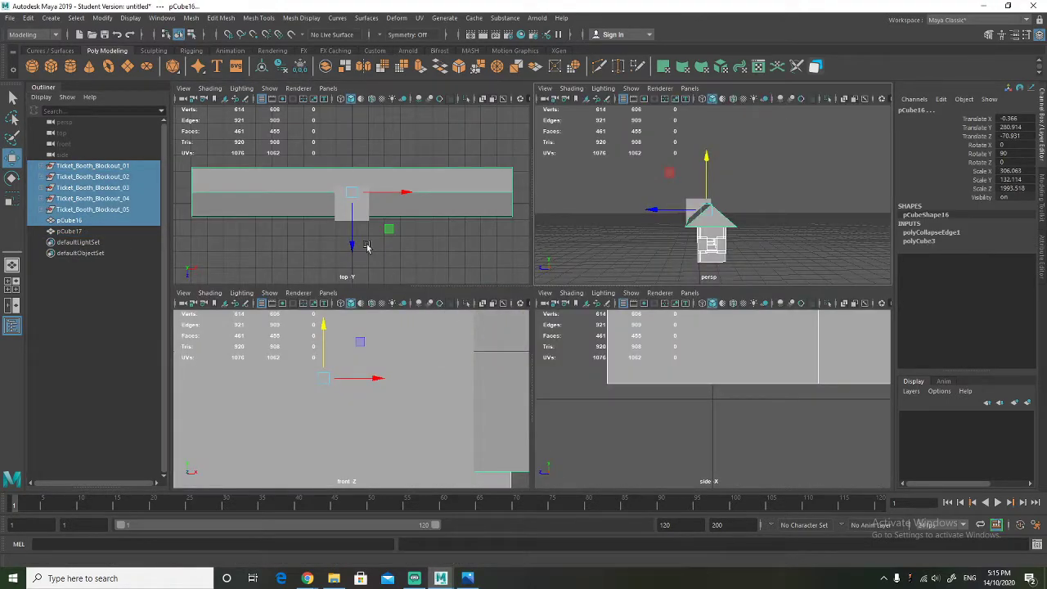
pyautogui.scroll(-3, 681, 397)
pyautogui.keyDown('alt'); pyautogui.moveTo(680, 397); pyautogui.dragTo(626, 481, button='middle'); pyautogui.keyUp('alt')
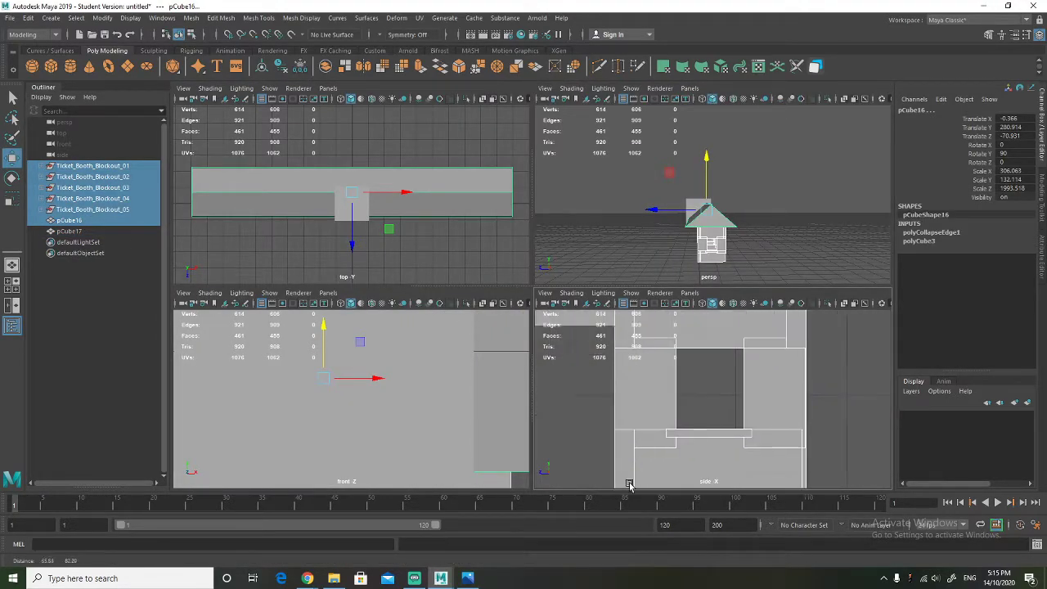
pyautogui.scroll(-6, 694, 383)
pyautogui.keyDown('alt'); pyautogui.moveTo(696, 377); pyautogui.dragTo(689, 413, button='middle'); pyautogui.keyUp('alt')
pyautogui.moveTo(657, 375); pyautogui.dragTo(624, 374)
pyautogui.scroll(3, 627, 375)
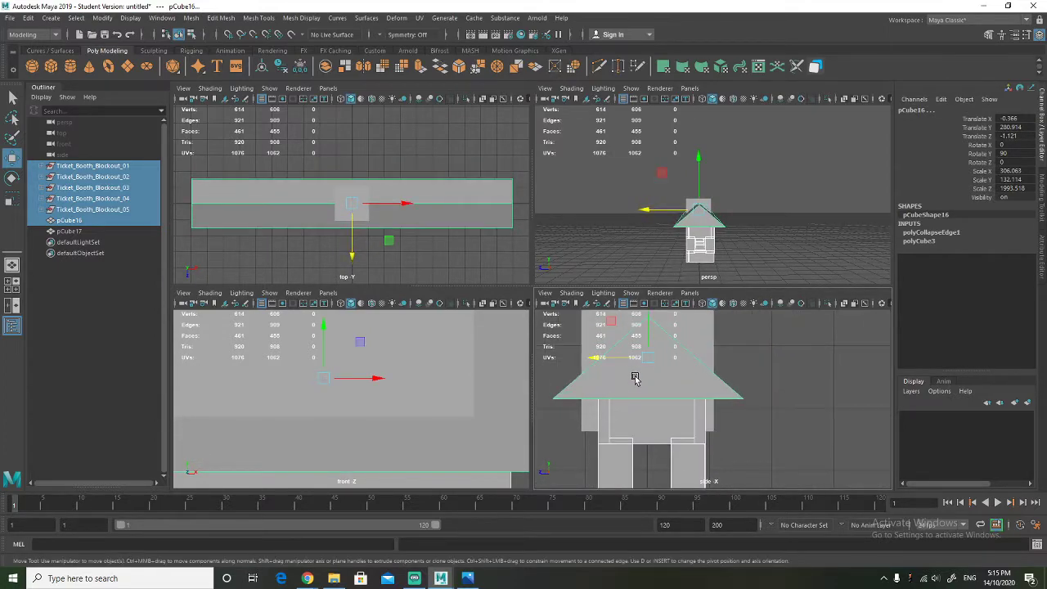
pyautogui.keyDown('alt'); pyautogui.moveTo(635, 378); pyautogui.dragTo(656, 433, button='middle'); pyautogui.keyUp('alt')
pyautogui.moveTo(625, 422); pyautogui.dragTo(616, 418)
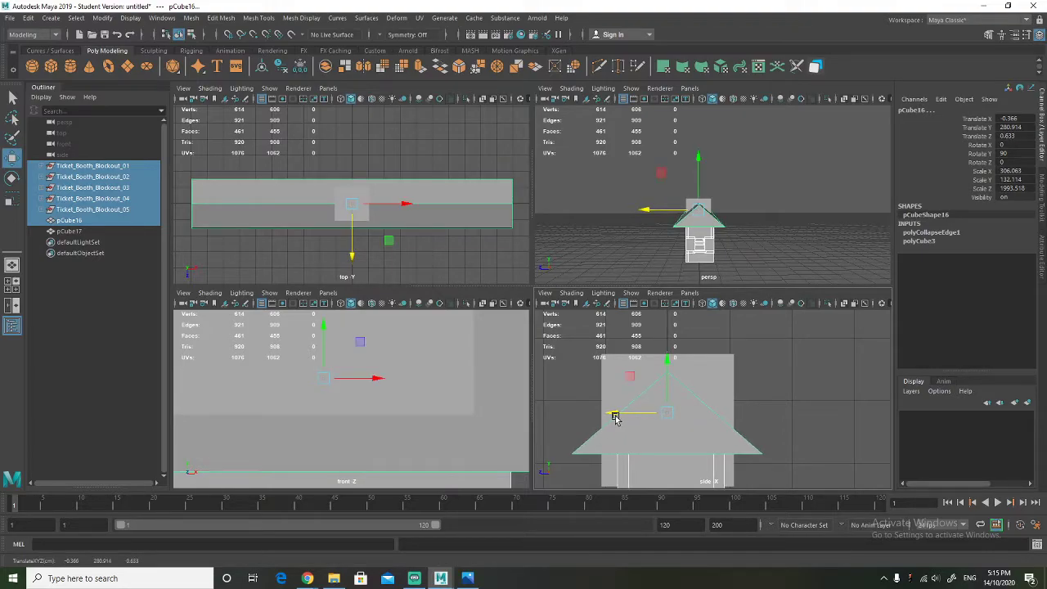
# Narrow the cube in X and Z and raise its top face to form a tower at the middle of the roof
pyautogui.press('space')
pyautogui.keyDown('alt'); pyautogui.moveTo(572, 269); pyautogui.dragTo(684, 288); pyautogui.keyUp('alt')
pyautogui.click(453, 321)
pyautogui.keyDown('alt'); pyautogui.moveTo(476, 374); pyautogui.dragTo(460, 385); pyautogui.keyUp('alt')
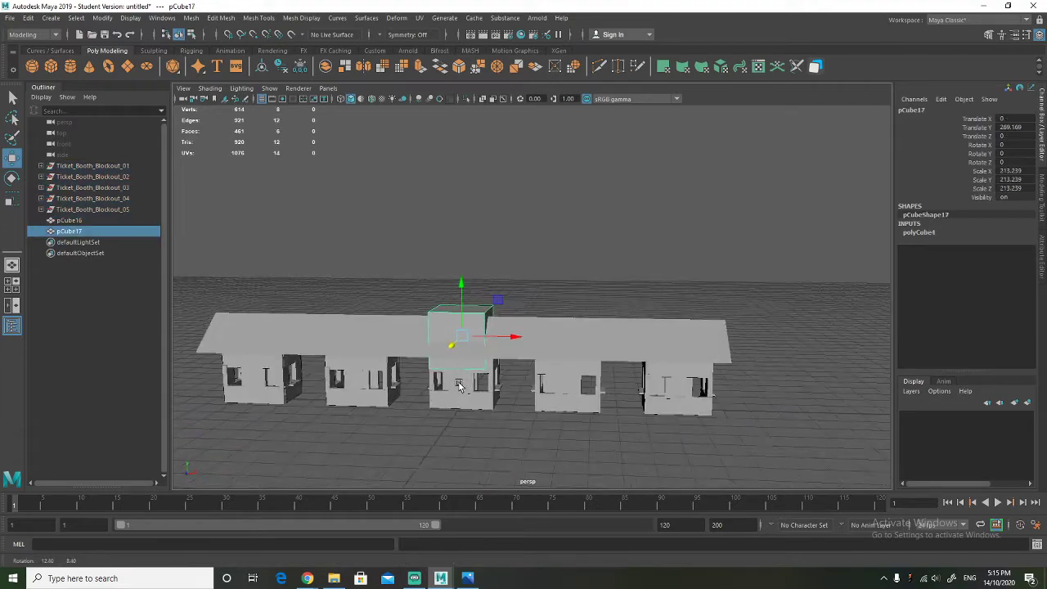
pyautogui.keyDown('alt'); pyautogui.moveTo(399, 357); pyautogui.dragTo(461, 428); pyautogui.keyUp('alt')
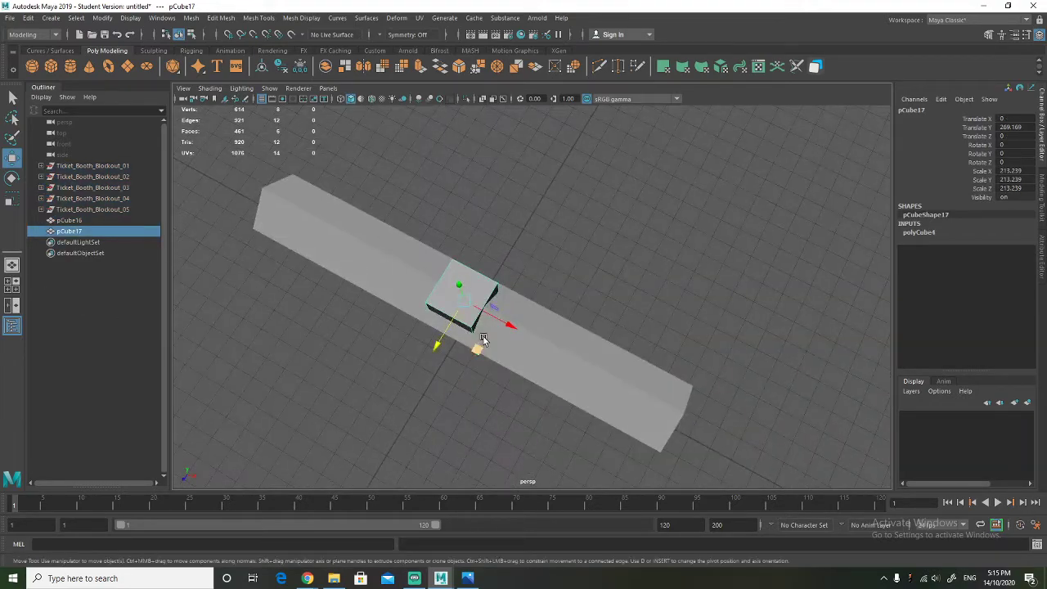
pyautogui.press('r')
pyautogui.moveTo(479, 351)
pyautogui.mouseDown()
pyautogui.moveTo(469, 330)
pyautogui.moveTo(486, 360)
pyautogui.mouseUp()
pyautogui.moveTo(467, 299); pyautogui.dragTo(473, 323, button='right')
pyautogui.click(472, 314)
pyautogui.press('w')
pyautogui.moveTo(463, 285); pyautogui.dragTo(463, 265)
# Add a second cube on top of the tower at about 467 in Y, scaled to about 169 in X and Z and 67 in Y
pyautogui.click(593, 289)
pyautogui.keyDown('alt'); pyautogui.moveTo(593, 289); pyautogui.dragTo(570, 304); pyautogui.keyUp('alt')
pyautogui.moveTo(483, 297)
pyautogui.keyDown('alt'); pyautogui.mouseDown()
pyautogui.moveTo(493, 290)
pyautogui.moveTo(487, 278)
pyautogui.mouseUp(); pyautogui.keyUp('alt')
pyautogui.keyDown('alt'); pyautogui.moveTo(486, 427); pyautogui.dragTo(517, 229); pyautogui.keyUp('alt')
pyautogui.press('r')
pyautogui.moveTo(519, 278); pyautogui.dragTo(537, 306)
# Scale the cap cube's top face inward to taper it into a pitched tower roof
pyautogui.moveTo(484, 240); pyautogui.dragTo(491, 271, button='right')
pyautogui.click(482, 233)
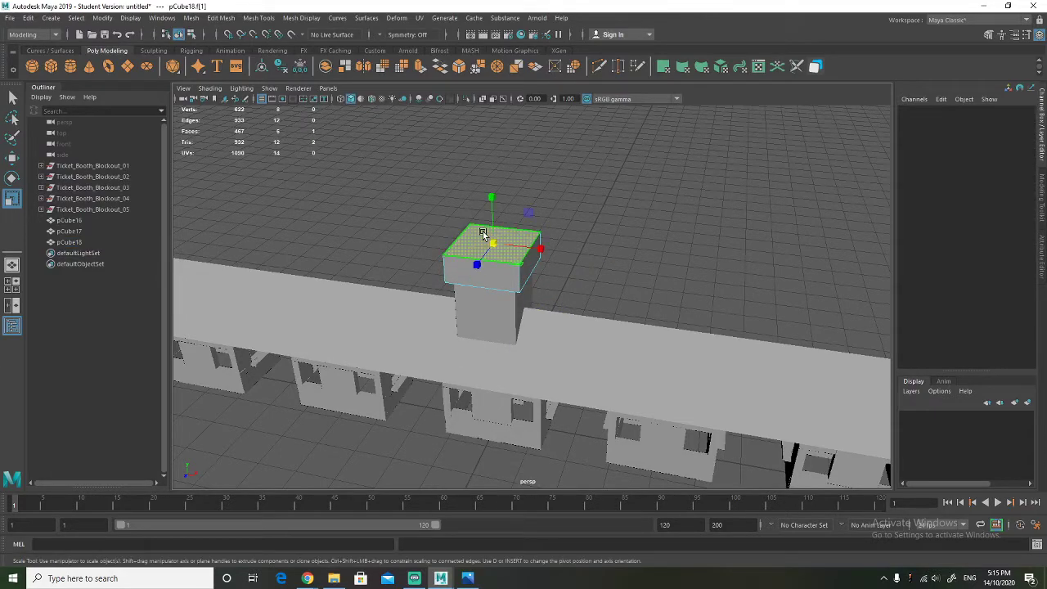
pyautogui.moveTo(516, 265); pyautogui.dragTo(498, 260)
pyautogui.moveTo(525, 302)
pyautogui.keyDown('alt'); pyautogui.mouseDown()
pyautogui.moveTo(530, 285)
pyautogui.moveTo(506, 298)
pyautogui.mouseUp(); pyautogui.keyUp('alt')
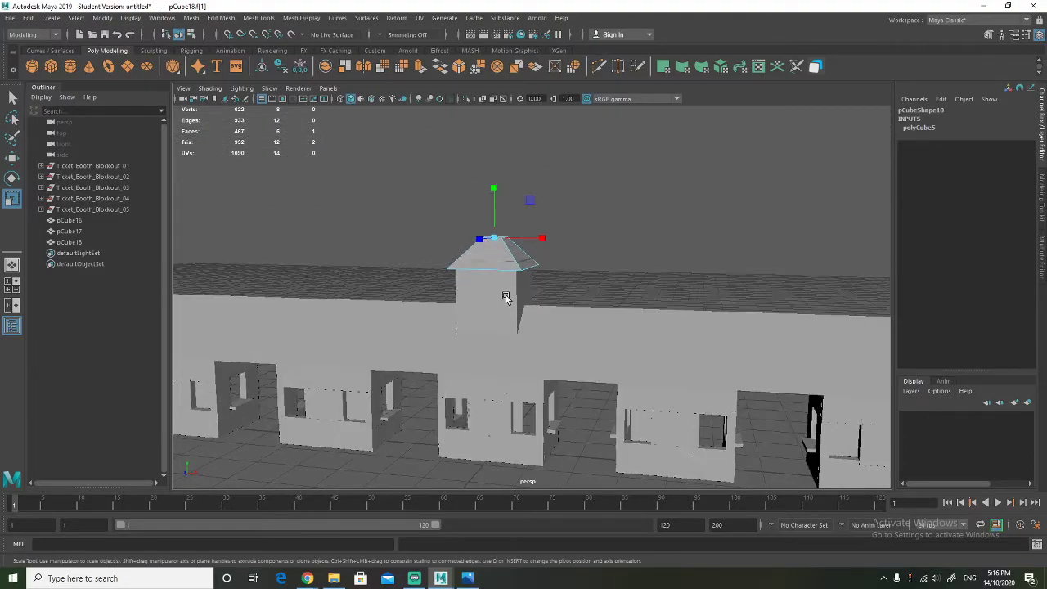
pyautogui.scroll(2, 483, 248)
pyautogui.keyDown('alt'); pyautogui.moveTo(483, 248); pyautogui.dragTo(497, 306, button='middle'); pyautogui.keyUp('alt')
pyautogui.keyDown('alt'); pyautogui.moveTo(497, 306); pyautogui.dragTo(498, 346); pyautogui.keyUp('alt')
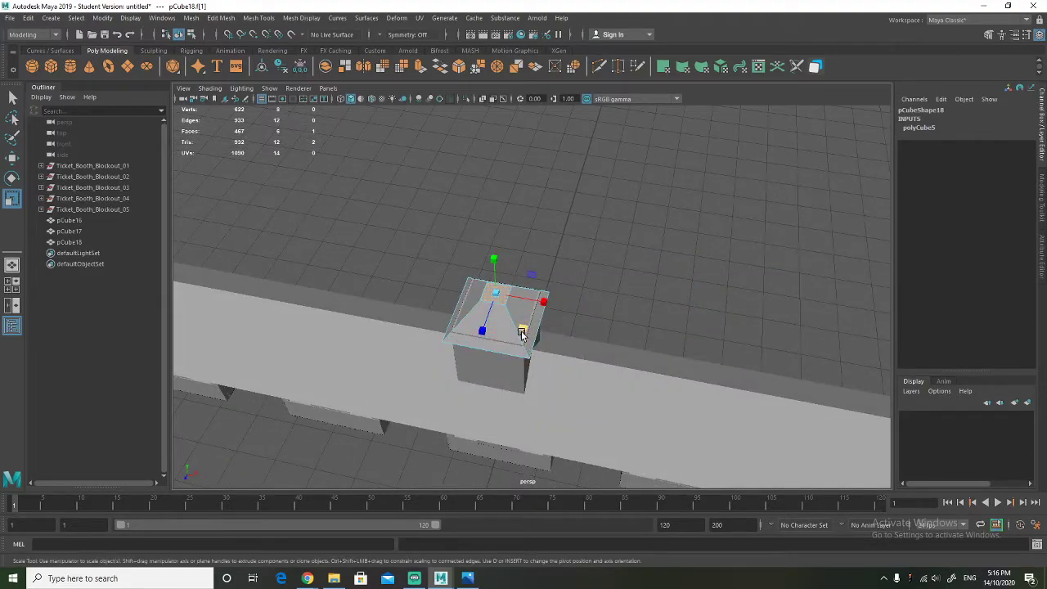
pyautogui.moveTo(523, 327); pyautogui.dragTo(564, 267, button='right')
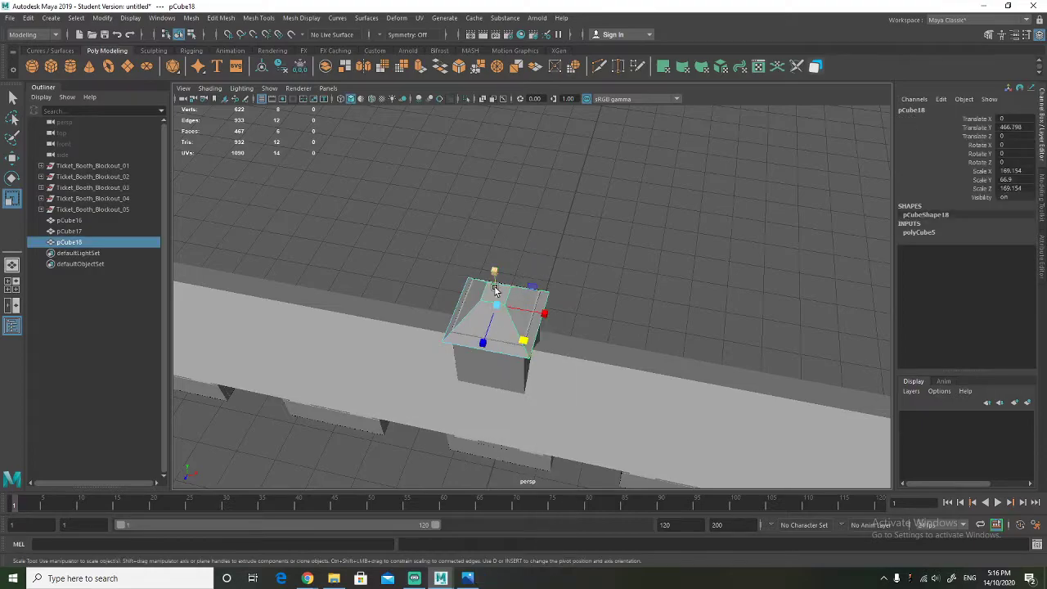
# Raise the tapered tower roof to about 477 in Y
pyautogui.press('w')
pyautogui.keyDown('alt'); pyautogui.moveTo(537, 315); pyautogui.dragTo(549, 282); pyautogui.keyUp('alt')
pyautogui.keyDown('alt'); pyautogui.moveTo(551, 282); pyautogui.dragTo(474, 278); pyautogui.keyUp('alt')
pyautogui.rightClick(477, 270)
pyautogui.moveTo(478, 268); pyautogui.dragTo(477, 332, button='right')
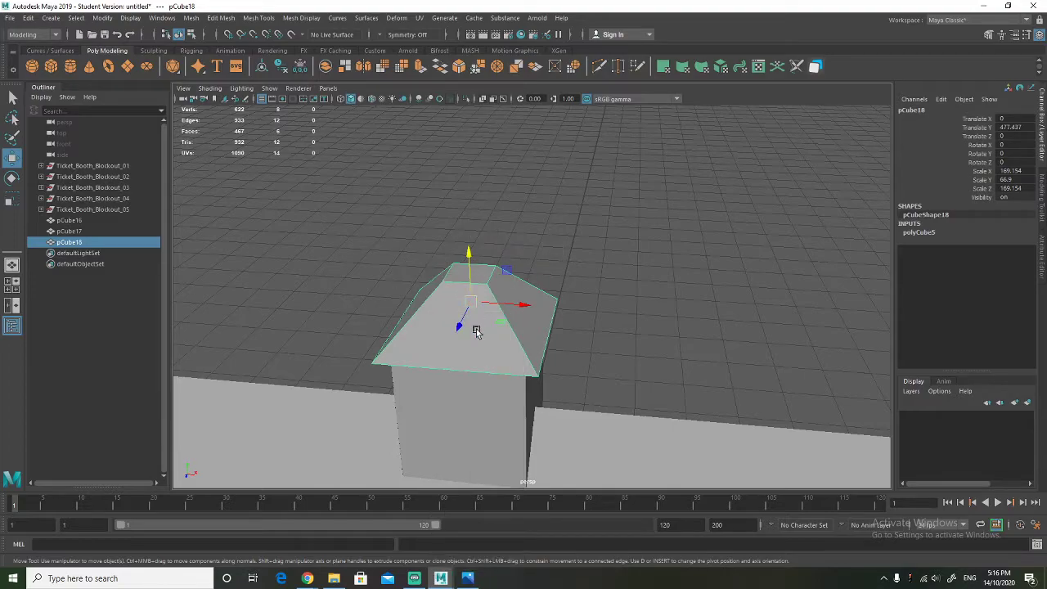
pyautogui.click(470, 421)
pyautogui.click(462, 271)
# Add a small cube on the tower roof's peak at about 525 in Y, scaled to about 33 in X and Z and 35 in Y
pyautogui.click(51, 67)
pyautogui.scroll(-5, 431, 383)
pyautogui.moveTo(490, 416); pyautogui.dragTo(519, 358)
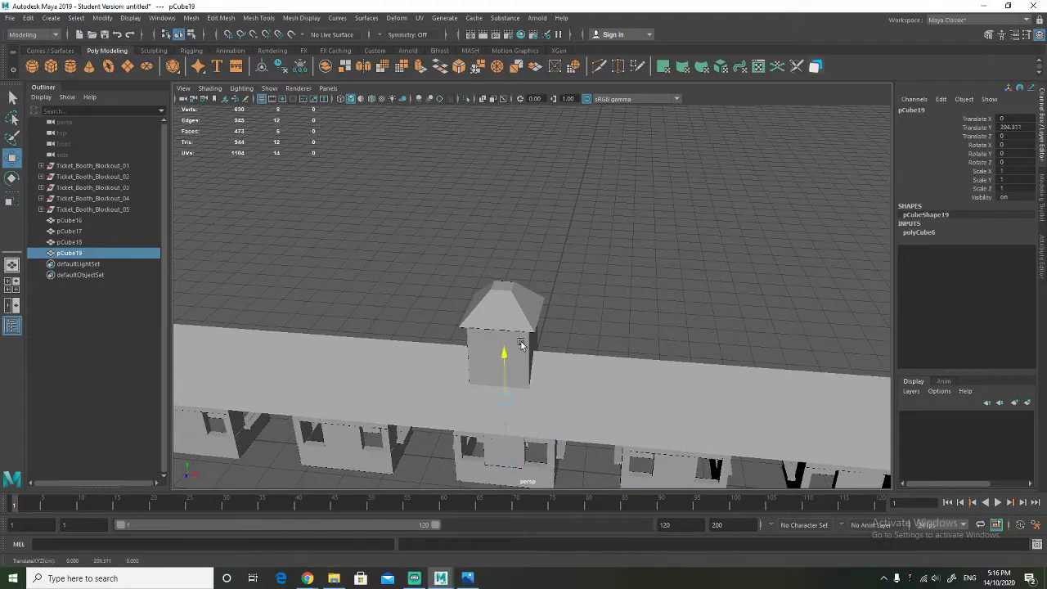
pyautogui.scroll(4, 517, 250)
pyautogui.press('r')
pyautogui.moveTo(444, 280); pyautogui.dragTo(485, 284)
pyautogui.keyDown('alt'); pyautogui.moveTo(473, 352); pyautogui.dragTo(452, 324); pyautogui.keyUp('alt')
pyautogui.moveTo(438, 228); pyautogui.dragTo(440, 210)
pyautogui.press('w')
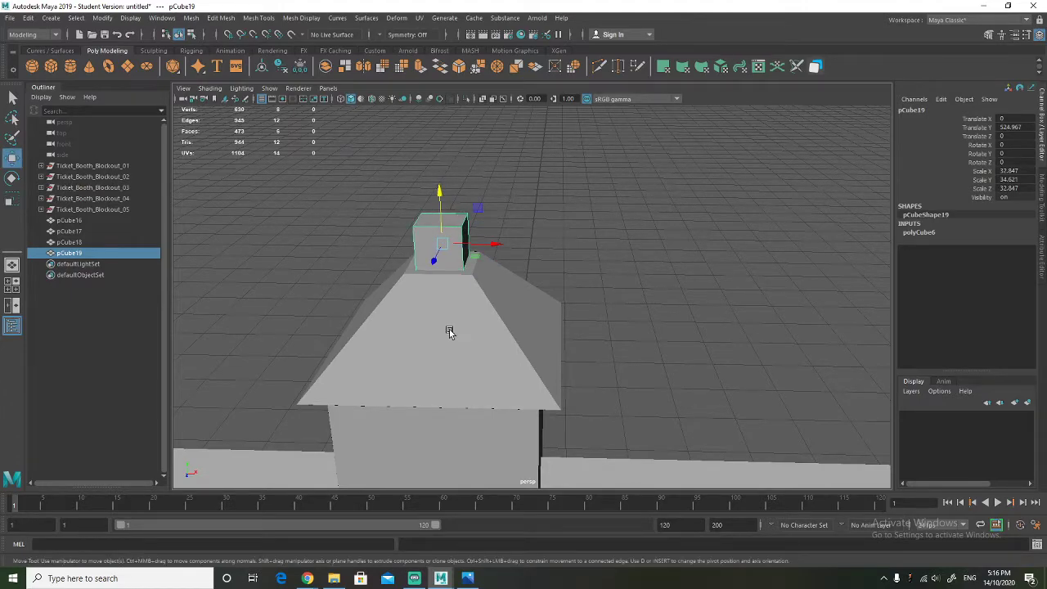
# Duplicate the tapered roof, scale the copy to about 45 in X and Z and 18 in Y, and cap the small cube at about 546 in Y
pyautogui.click(450, 330)
pyautogui.hotkey('ctrl', 'd')
pyautogui.moveTo(438, 302); pyautogui.dragTo(306, 248)
pyautogui.press('r')
pyautogui.press('w')
pyautogui.click(446, 173)
pyautogui.click(439, 197)
pyautogui.moveTo(438, 147); pyautogui.dragTo(471, 221)
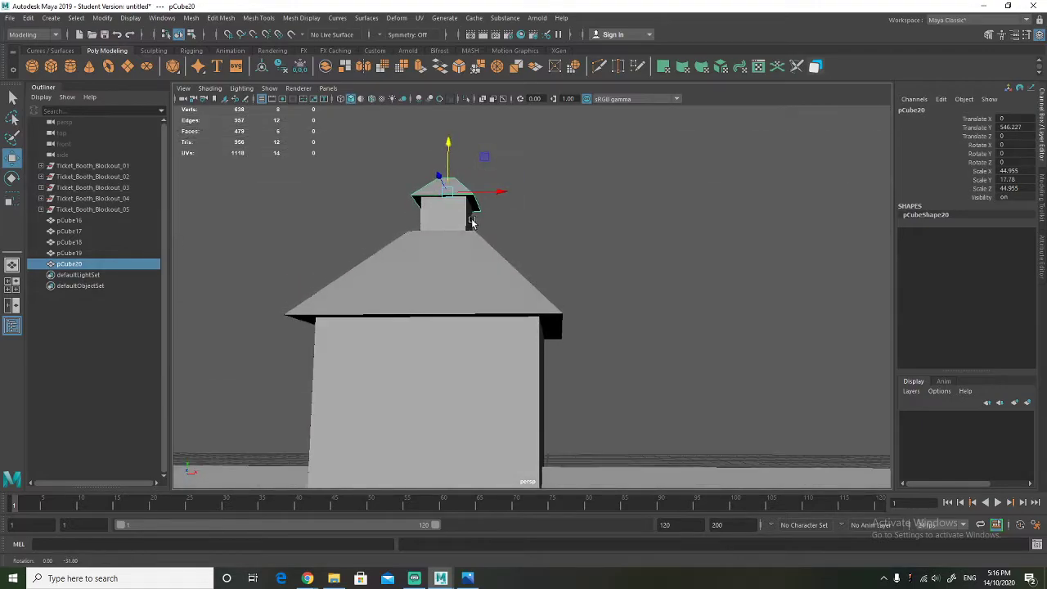
pyautogui.moveTo(448, 144); pyautogui.dragTo(446, 147)
pyautogui.scroll(-5, 509, 285)
pyautogui.keyDown('alt'); pyautogui.moveTo(509, 284); pyautogui.dragTo(517, 314); pyautogui.keyUp('alt')
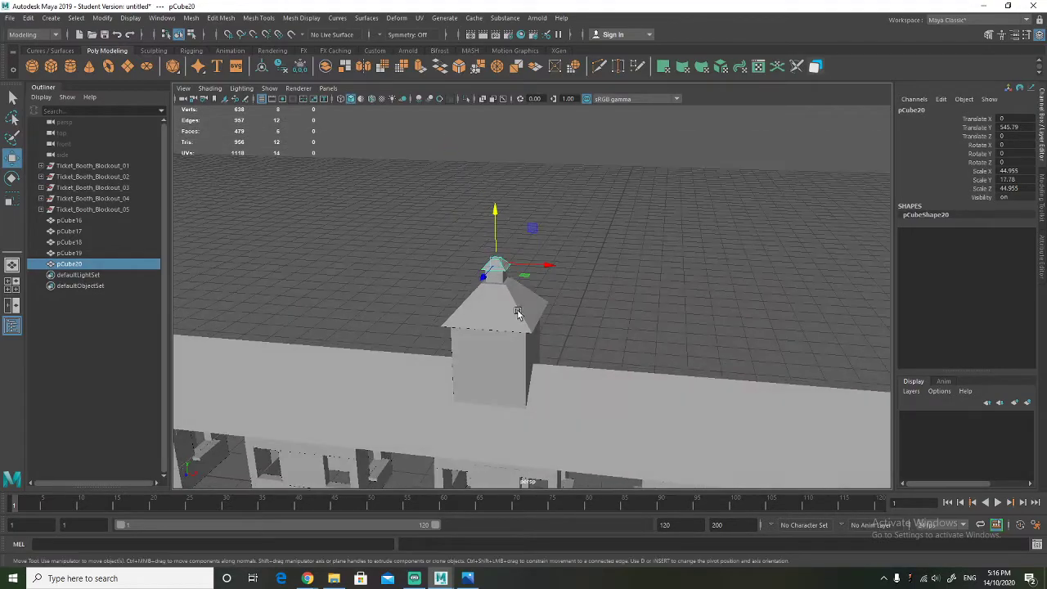
# Create a polygon cylinder and place it on the roof ridge at about -387 in X and 348 in Y
pyautogui.keyDown('alt'); pyautogui.moveTo(522, 368); pyautogui.dragTo(558, 331); pyautogui.keyUp('alt')
pyautogui.scroll(-4, 572, 319)
pyautogui.keyDown('alt'); pyautogui.moveTo(607, 295); pyautogui.dragTo(550, 268); pyautogui.keyUp('alt')
pyautogui.click(637, 329)
pyautogui.scroll(3, 549, 269)
pyautogui.keyDown('alt'); pyautogui.moveTo(319, 250); pyautogui.dragTo(507, 245); pyautogui.keyUp('alt')
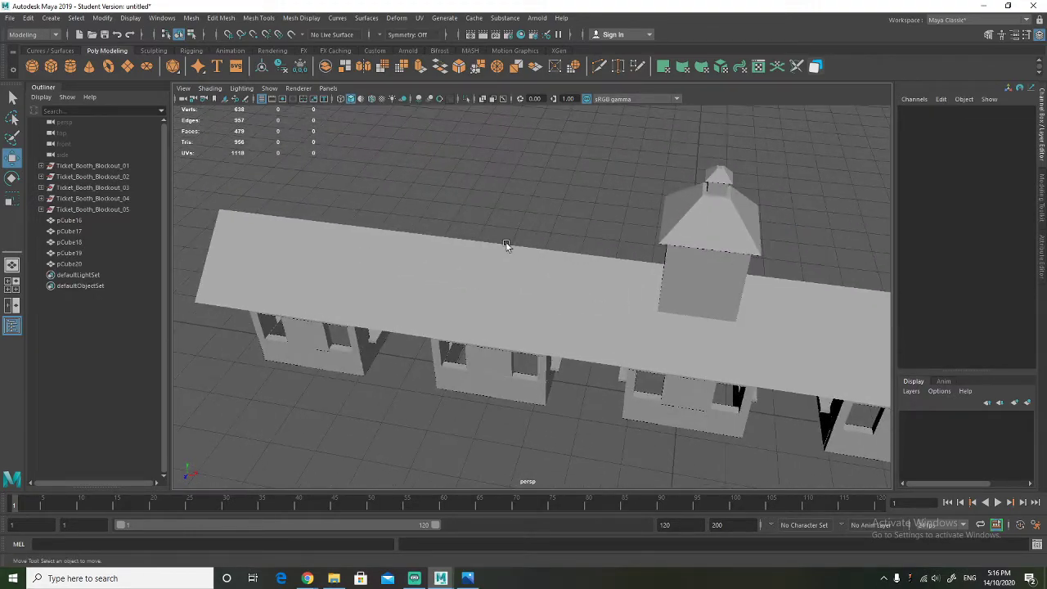
pyautogui.click(70, 67)
pyautogui.scroll(-2, 573, 396)
pyautogui.moveTo(643, 334); pyautogui.dragTo(653, 239)
pyautogui.moveTo(686, 283); pyautogui.dragTo(520, 260)
# Scale the cylinder down uniformly to about 5.7
pyautogui.press('r')
pyautogui.scroll(4, 510, 254)
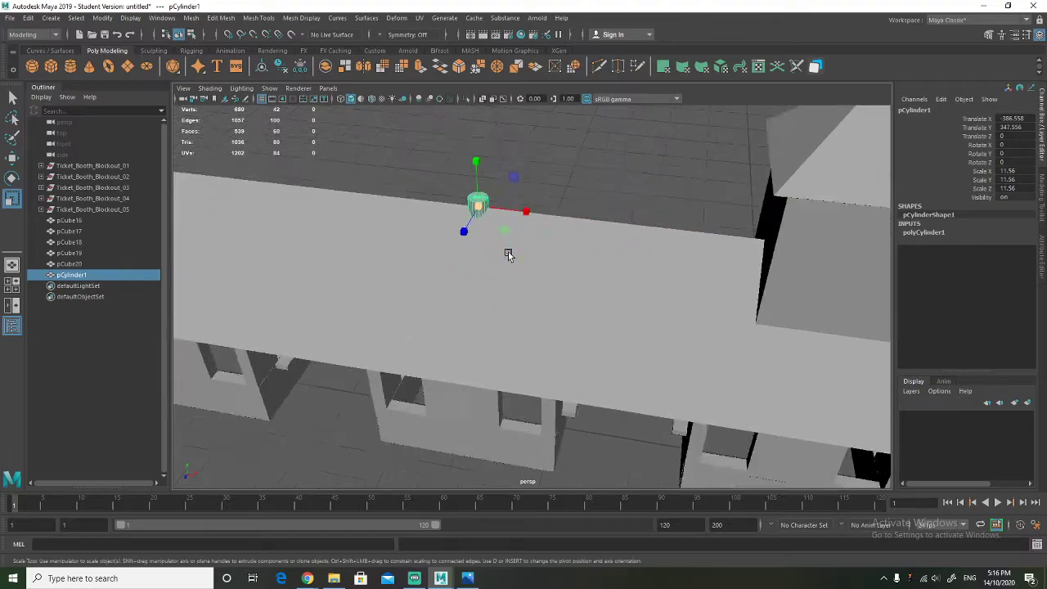
pyautogui.keyDown('alt'); pyautogui.moveTo(475, 249); pyautogui.dragTo(474, 278); pyautogui.keyUp('alt')
pyautogui.moveTo(475, 278); pyautogui.dragTo(434, 290, button='right')
pyautogui.keyDown('alt'); pyautogui.moveTo(456, 287); pyautogui.dragTo(470, 346); pyautogui.keyUp('alt')
pyautogui.moveTo(470, 267); pyautogui.dragTo(520, 251, button='right')
pyautogui.moveTo(472, 270); pyautogui.dragTo(474, 309)
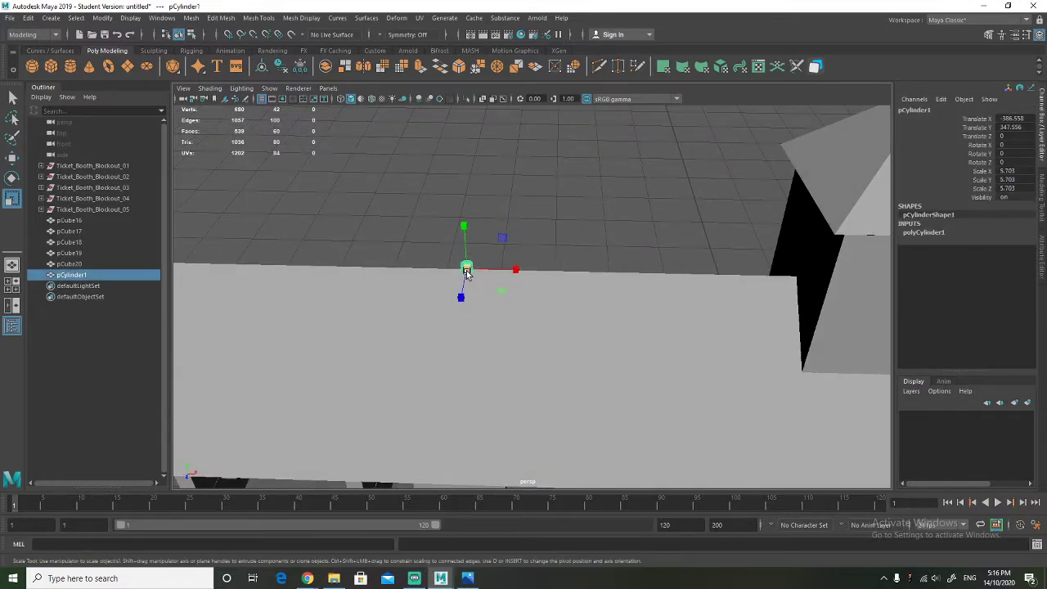
# Pull the cylinder's top vertices upward to stretch it into a tall, thin pole
pyautogui.moveTo(466, 269); pyautogui.dragTo(427, 270, button='right')
pyautogui.keyDown('alt'); pyautogui.moveTo(464, 290); pyautogui.dragTo(461, 243); pyautogui.keyUp('alt')
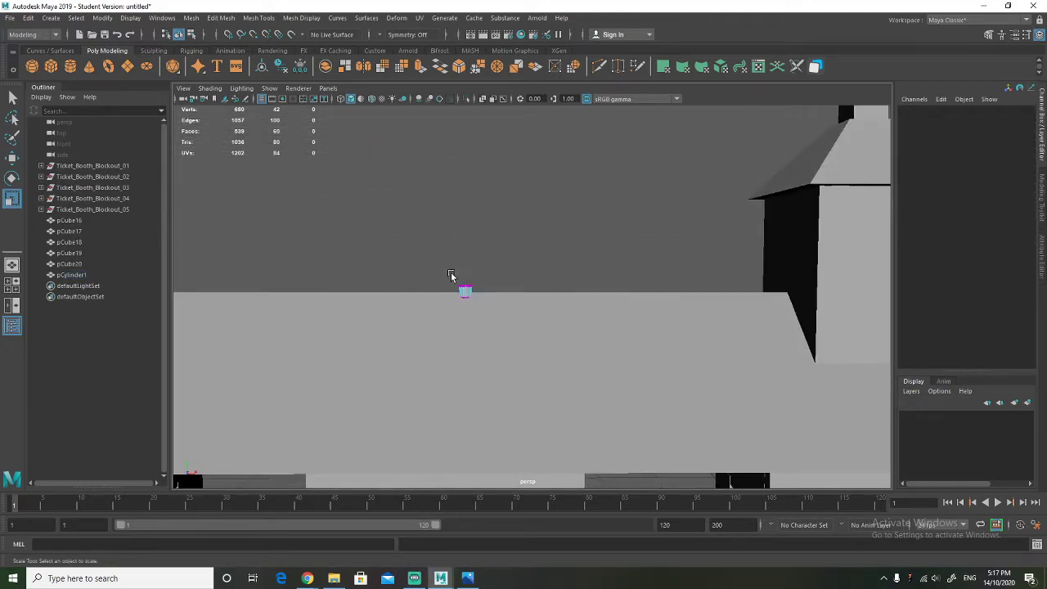
pyautogui.moveTo(482, 293); pyautogui.dragTo(512, 103)
pyautogui.press('w')
pyautogui.scroll(-3, 482, 292)
pyautogui.keyDown('alt'); pyautogui.moveTo(525, 215); pyautogui.dragTo(524, 251, button='middle'); pyautogui.keyUp('alt')
# Lower the pole to about 322 in Y and shorten it by bringing its top vertices down
pyautogui.moveTo(494, 249); pyautogui.dragTo(548, 232, button='right')
pyautogui.moveTo(498, 278); pyautogui.dragTo(532, 339)
pyautogui.moveTo(494, 197); pyautogui.dragTo(458, 197, button='right')
pyautogui.moveTo(464, 169); pyautogui.dragTo(513, 204)
pyautogui.moveTo(493, 146); pyautogui.dragTo(499, 216)
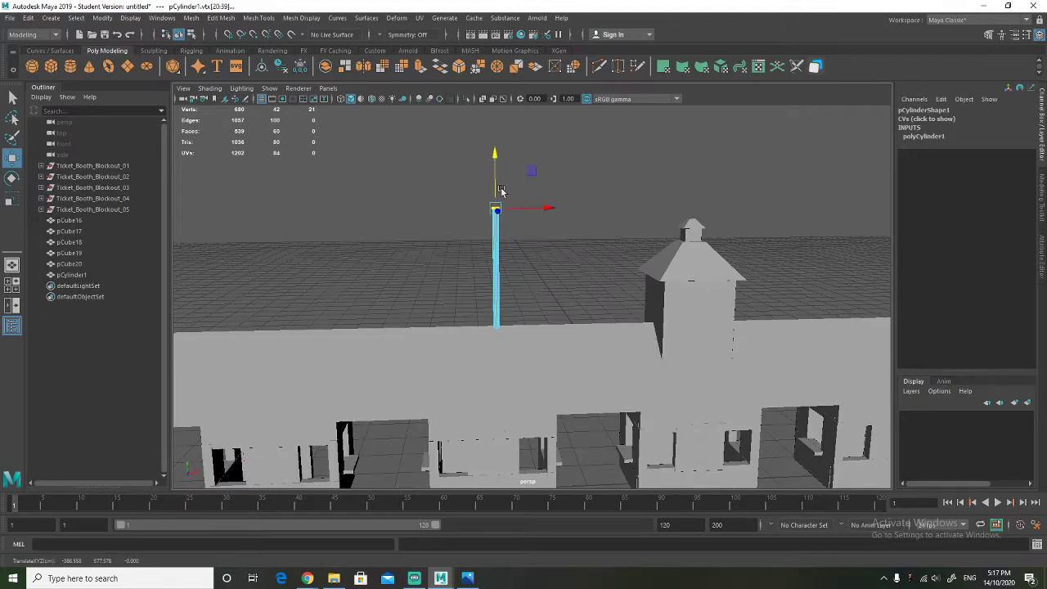
pyautogui.moveTo(494, 227); pyautogui.dragTo(524, 215, button='right')
pyautogui.scroll(-4, 551, 244)
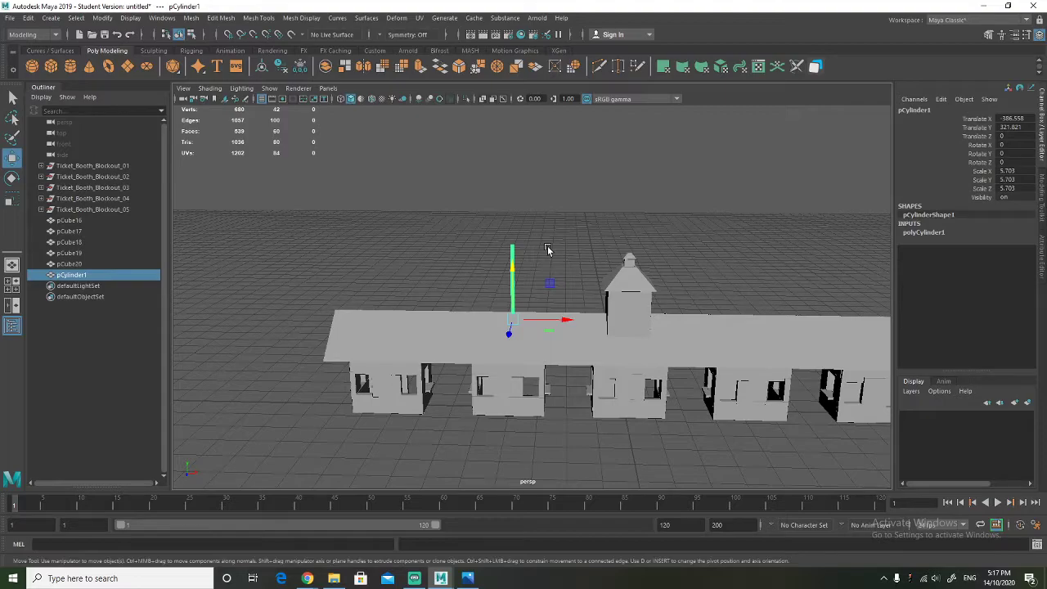
# Duplicate the pole and move the copy to about 392 in X on the opposite side of the tower
pyautogui.hotkey('ctrl', 'd')
pyautogui.keyDown('alt'); pyautogui.moveTo(626, 251); pyautogui.dragTo(646, 283); pyautogui.keyUp('alt')
pyautogui.press('space')
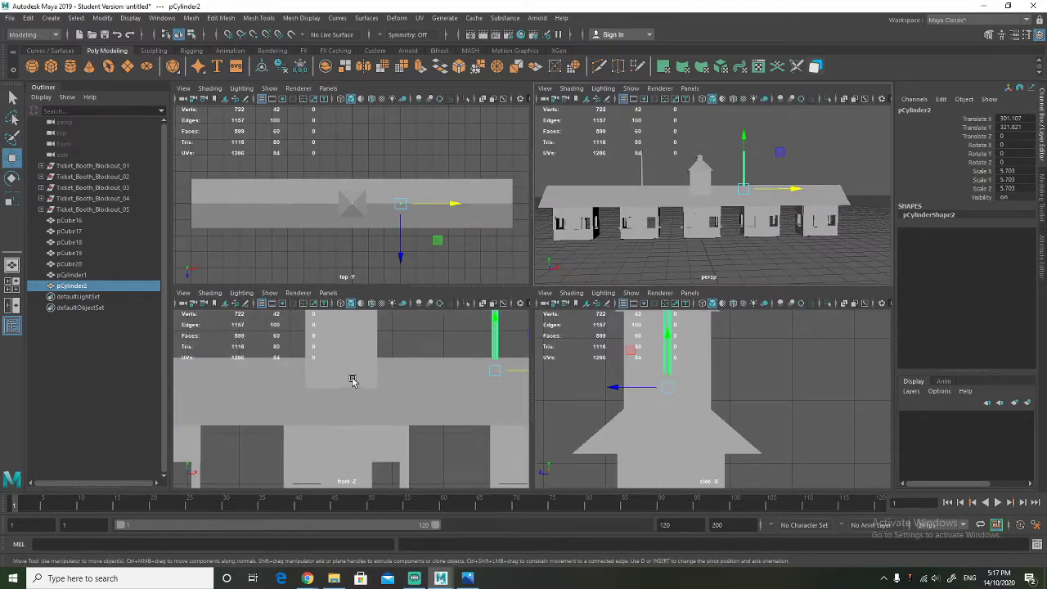
pyautogui.scroll(-5, 351, 380)
pyautogui.moveTo(440, 389); pyautogui.dragTo(455, 387)
pyautogui.keyDown('alt'); pyautogui.moveTo(310, 342); pyautogui.dragTo(341, 352, button='middle'); pyautogui.keyUp('alt')
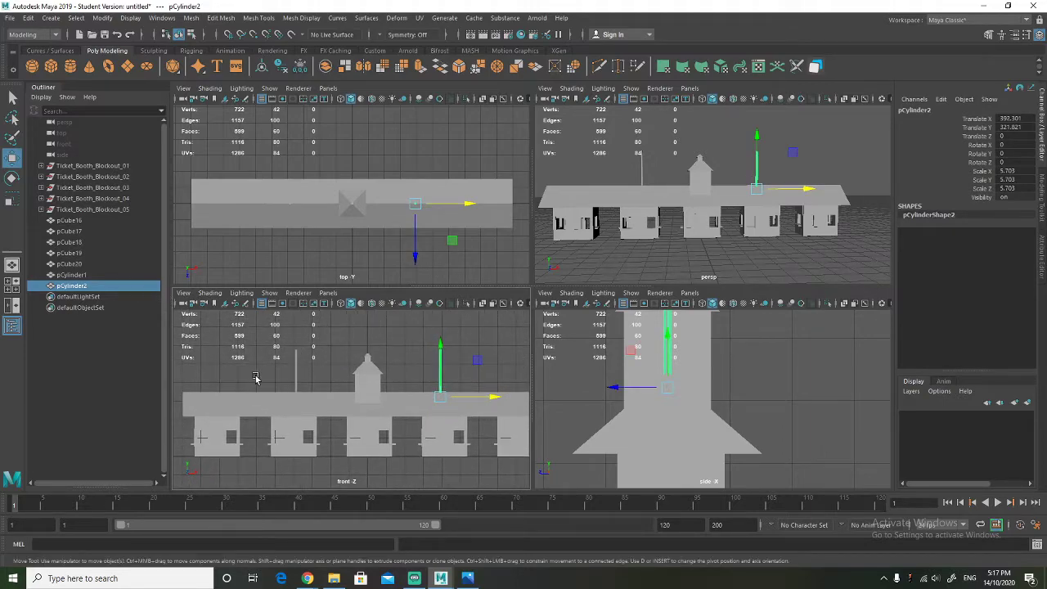
# Duplicate the first pole, move the copy above the outermost booth at about -818 in X, and lower its top vertices to about 475 in Y
pyautogui.click(296, 375)
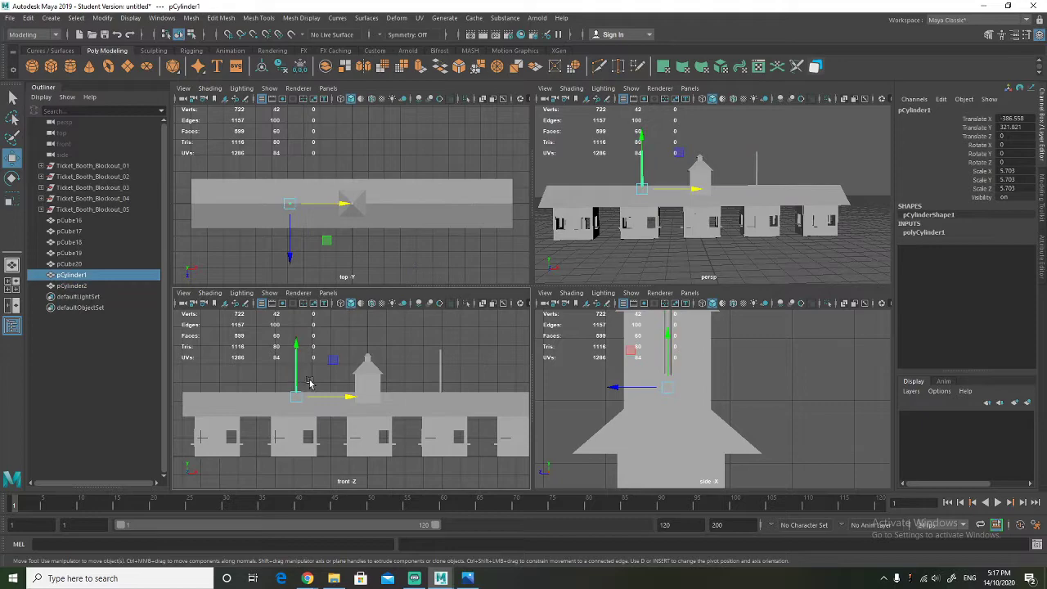
pyautogui.hotkey('ctrl', 'd')
pyautogui.moveTo(345, 399); pyautogui.dragTo(265, 399)
pyautogui.moveTo(217, 352); pyautogui.dragTo(171, 280, button='right')
pyautogui.moveTo(217, 329); pyautogui.dragTo(217, 351)
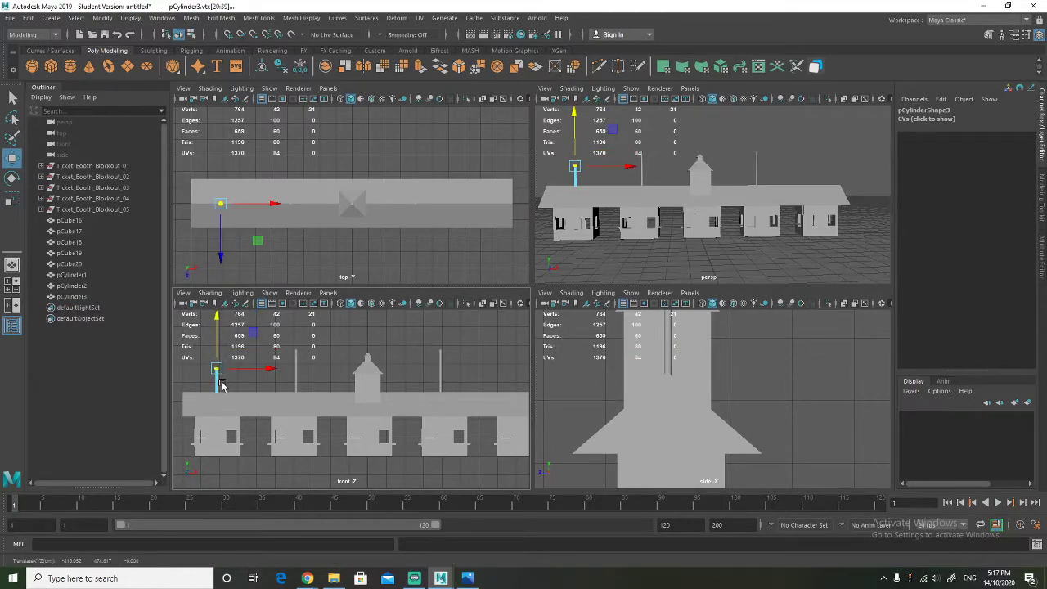
# Duplicate the outermost pole, move the copy midway towards the neighbouring tall pole, and raise its top vertices to an in-between height
pyautogui.moveTo(216, 383); pyautogui.dragTo(258, 324, button='right')
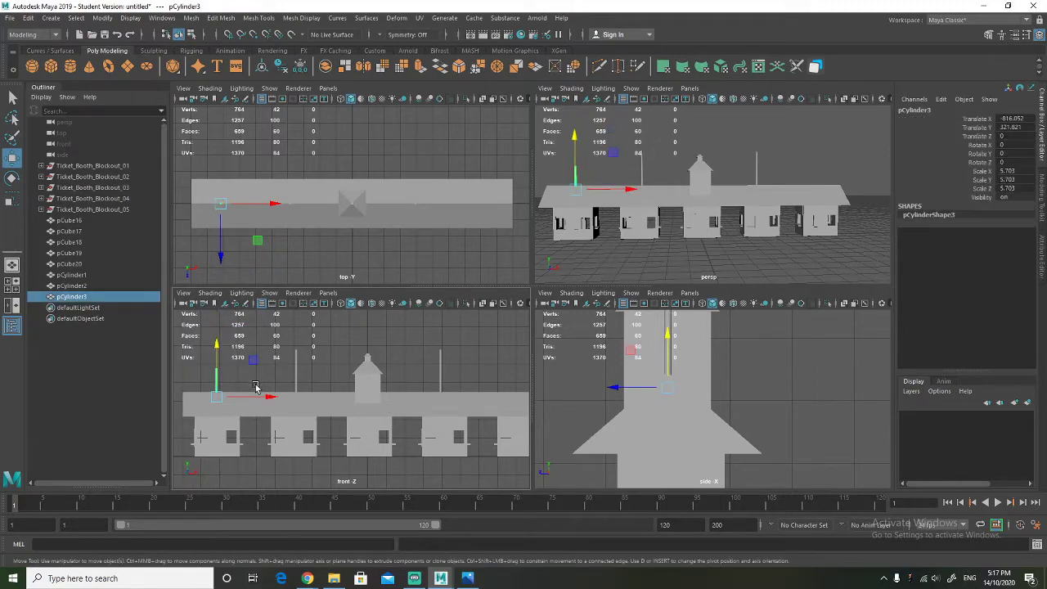
pyautogui.hotkey('ctrl', 'd')
pyautogui.moveTo(254, 391); pyautogui.dragTo(299, 398)
pyautogui.moveTo(254, 378); pyautogui.dragTo(235, 362, button='right')
pyautogui.moveTo(252, 351); pyautogui.dragTo(262, 336)
pyautogui.moveTo(248, 373); pyautogui.dragTo(260, 355, button='right')
pyautogui.keyDown('alt'); pyautogui.moveTo(262, 357); pyautogui.dragTo(241, 357, button='middle'); pyautogui.keyUp('alt')
# Duplicate the two shorter poles to the opposite side of the tower, placing the copies at about 605 and 817 in X
pyautogui.hotkey('ctrl', 'd')
pyautogui.moveTo(276, 399); pyautogui.dragTo(502, 400)
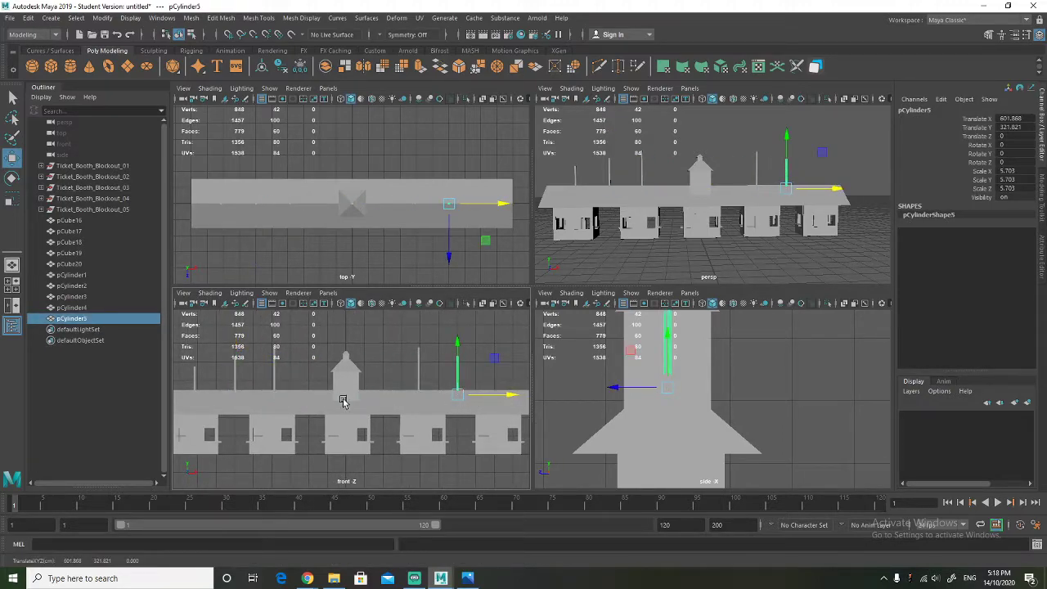
pyautogui.click(190, 387)
pyautogui.hotkey('ctrl', 'd')
pyautogui.moveTo(231, 394); pyautogui.dragTo(529, 403)
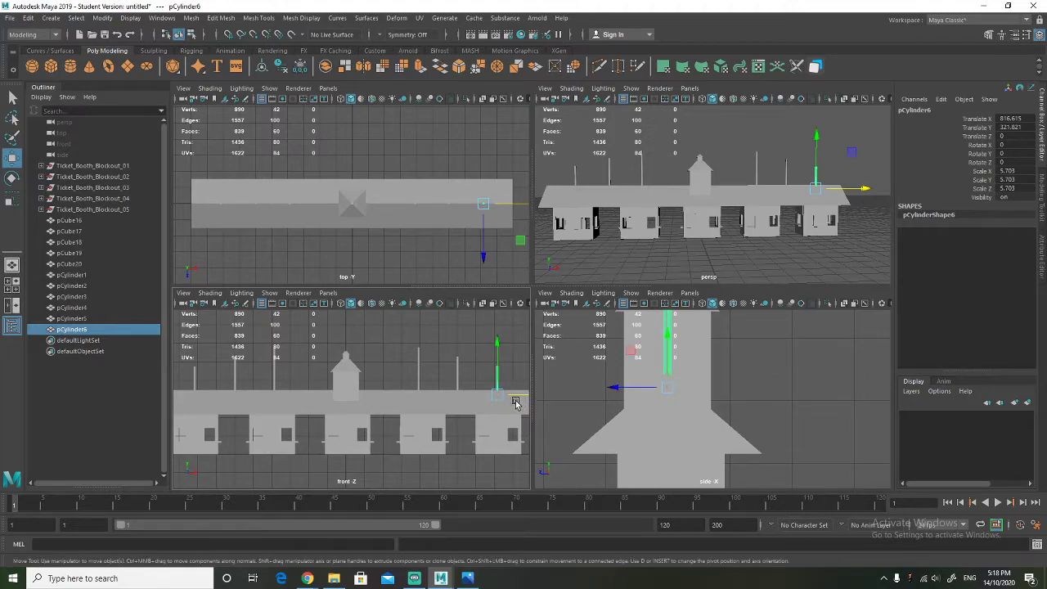
pyautogui.click(459, 378)
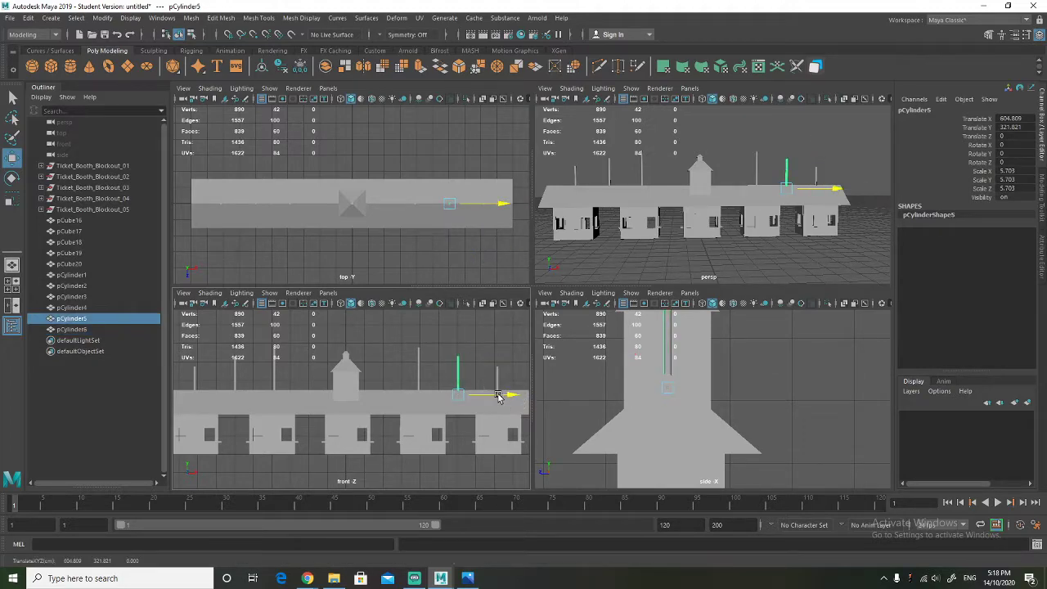
pyautogui.click(317, 350)
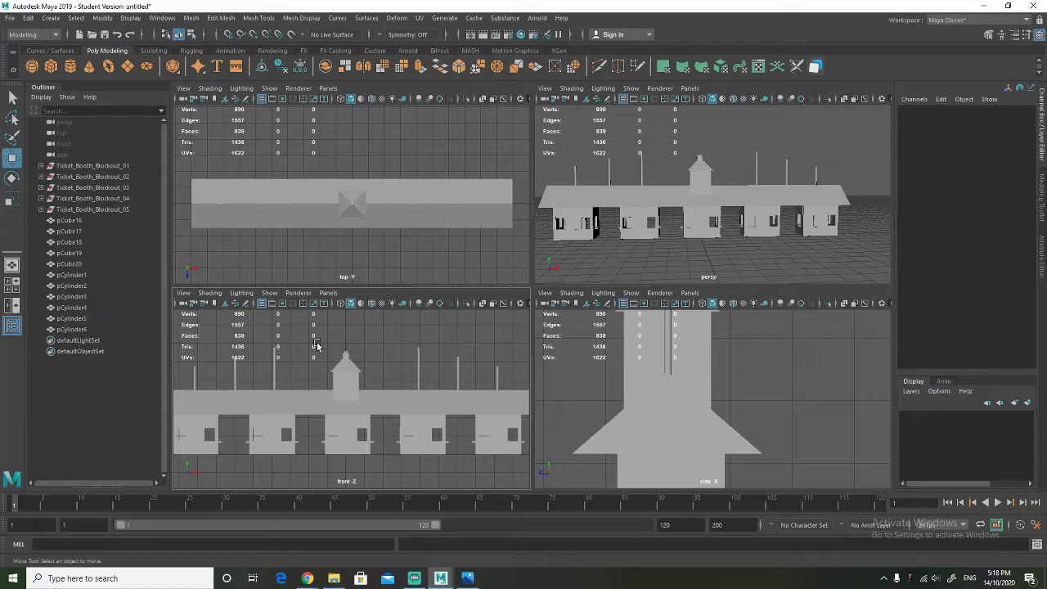
# Inspect the poles, tower, roof and booths from several angles in a full-size perspective view
pyautogui.scroll(2, 364, 360)
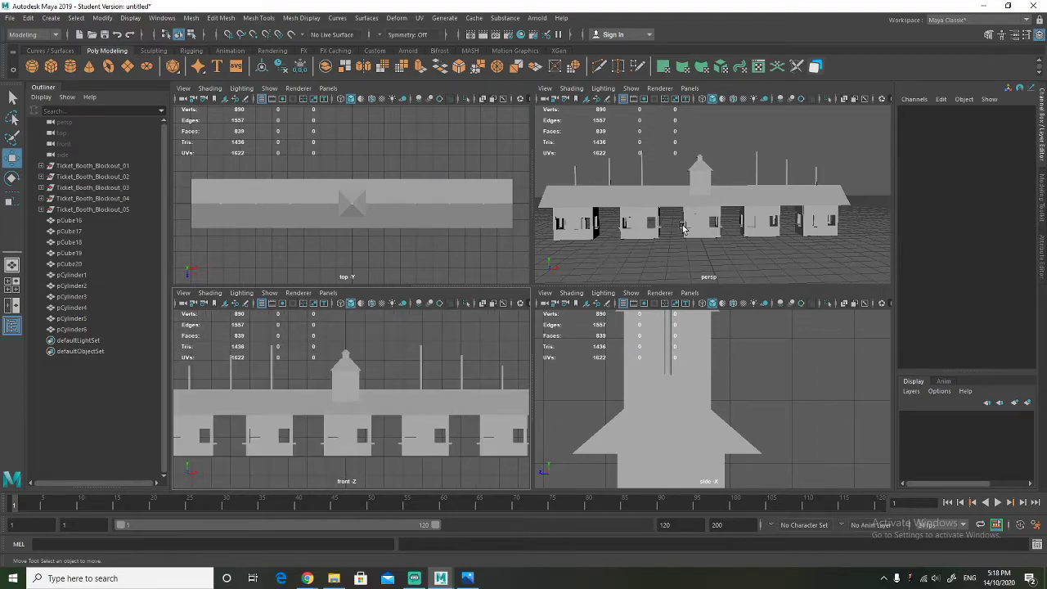
pyautogui.press('space')
pyautogui.keyDown('alt'); pyautogui.moveTo(665, 213); pyautogui.dragTo(614, 252); pyautogui.keyUp('alt')
pyautogui.scroll(3, 453, 261)
pyautogui.keyDown('alt'); pyautogui.moveTo(452, 261); pyautogui.dragTo(485, 250); pyautogui.keyUp('alt')
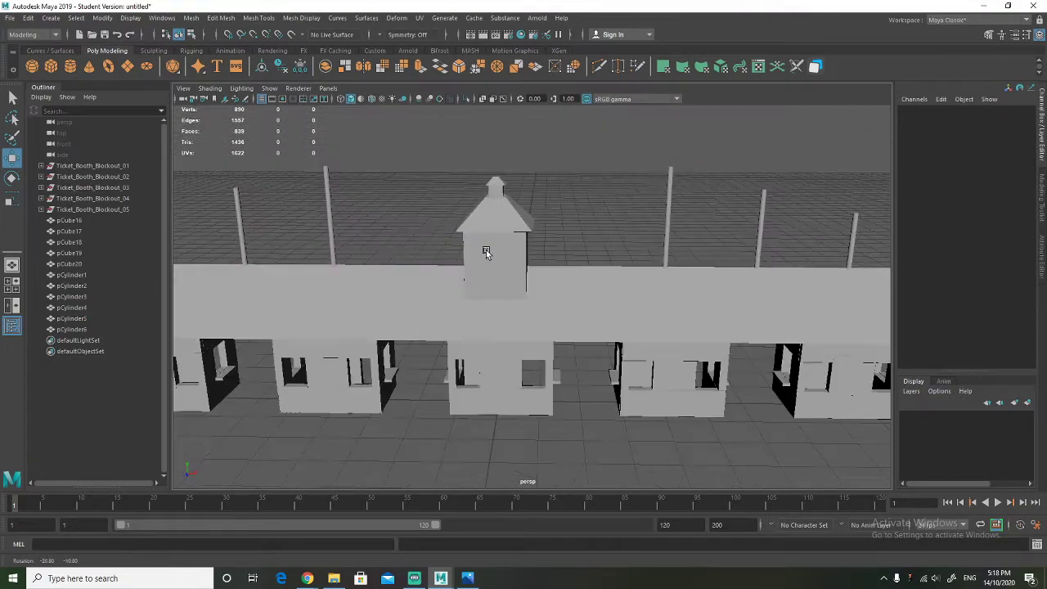
pyautogui.keyDown('alt'); pyautogui.moveTo(486, 250); pyautogui.dragTo(589, 261, button='middle'); pyautogui.keyUp('alt')
pyautogui.scroll(2, 536, 258)
pyautogui.keyDown('alt'); pyautogui.moveTo(536, 258); pyautogui.dragTo(523, 250); pyautogui.keyUp('alt')
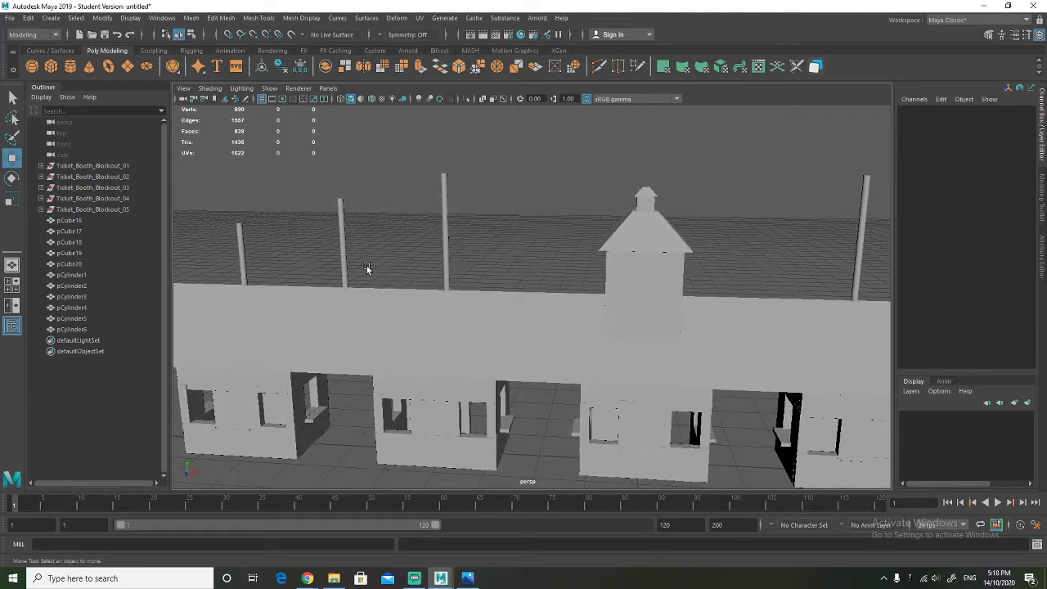
pyautogui.keyDown('alt'); pyautogui.moveTo(351, 264); pyautogui.dragTo(385, 263); pyautogui.keyUp('alt')
pyautogui.keyDown('alt'); pyautogui.moveTo(526, 282); pyautogui.dragTo(392, 255, button='middle'); pyautogui.keyUp('alt')
pyautogui.scroll(-5, 461, 271)
pyautogui.keyDown('alt'); pyautogui.moveTo(461, 271); pyautogui.dragTo(661, 263); pyautogui.keyUp('alt')
pyautogui.keyDown('alt'); pyautogui.moveTo(293, 250); pyautogui.dragTo(364, 300); pyautogui.keyUp('alt')
pyautogui.keyDown('alt'); pyautogui.moveTo(466, 399); pyautogui.dragTo(461, 303, button='middle'); pyautogui.keyUp('alt')
pyautogui.scroll(5, 462, 305)
pyautogui.keyDown('alt'); pyautogui.moveTo(462, 305); pyautogui.dragTo(441, 327); pyautogui.keyUp('alt')
pyautogui.scroll(-5, 467, 292)
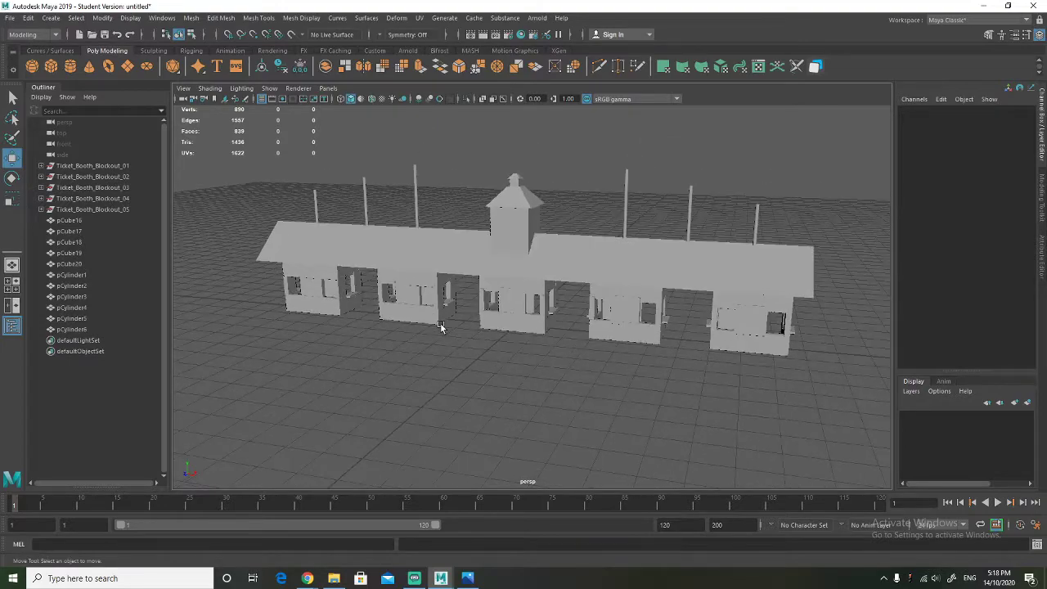
pyautogui.moveTo(239, 146); pyautogui.dragTo(846, 398)
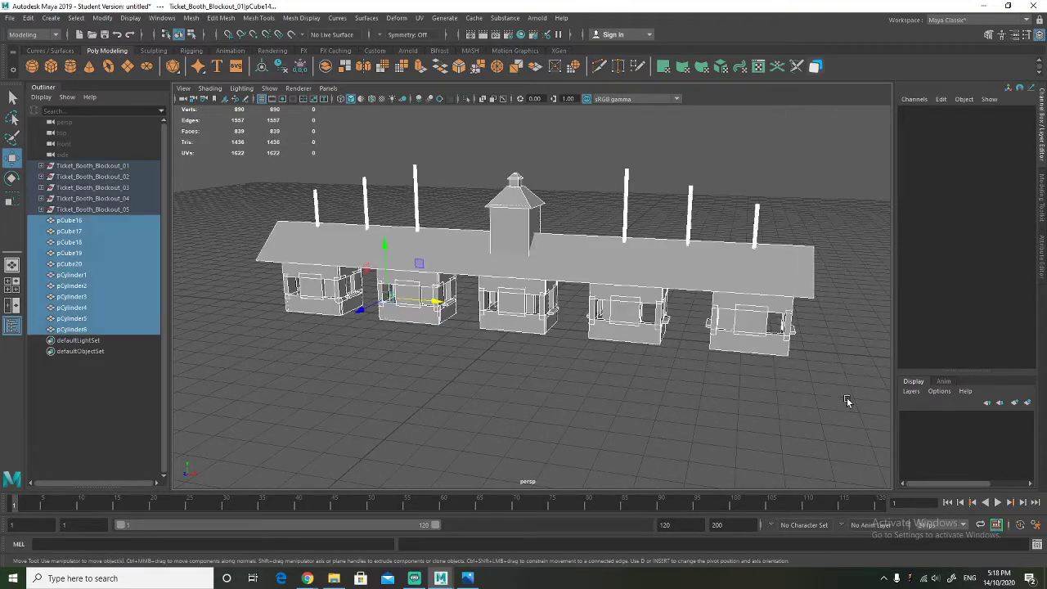
pyautogui.hotkey('ctrl', 'g')
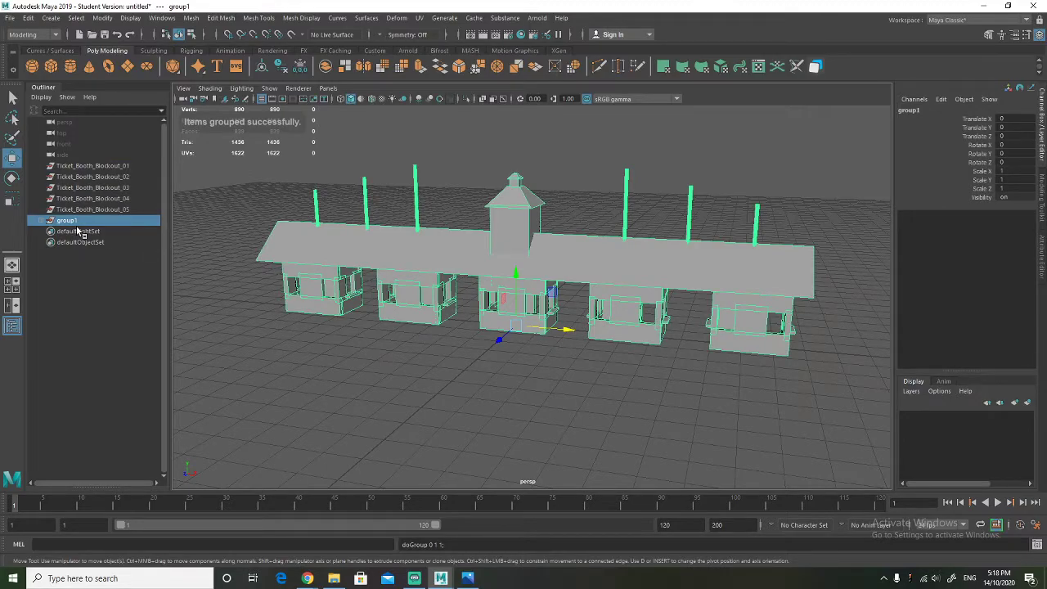
pyautogui.click(240, 314)
pyautogui.click(65, 219)
pyautogui.hotkey('ctrl', 'z')
pyautogui.hotkey('ctrl', 'z')
pyautogui.hotkey('ctrl', 'z')
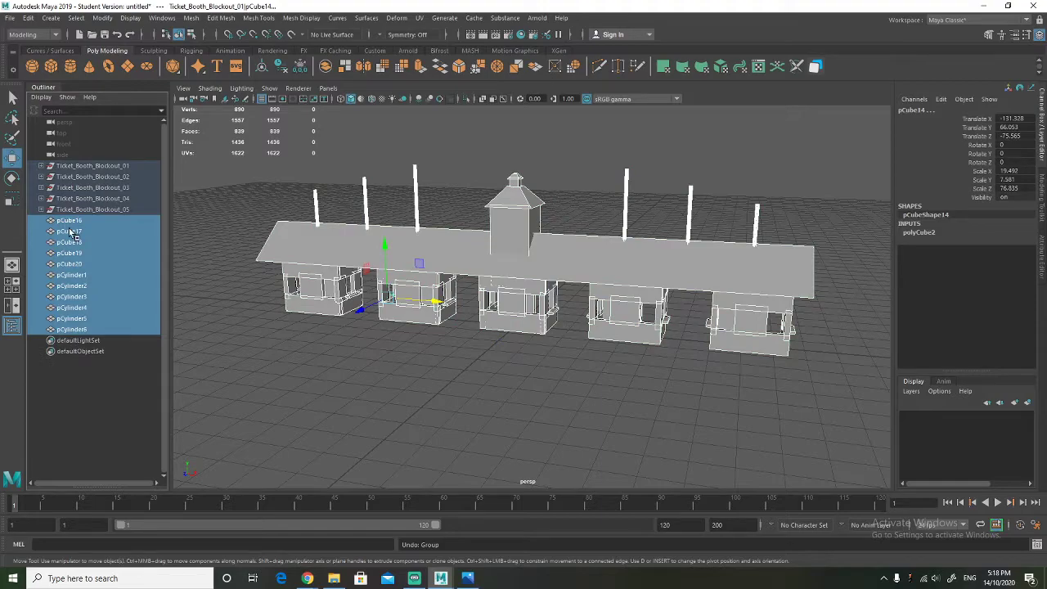
# Group all five booth groups with the loose cubes and cylinders, and name the group Entrance_Blockout
pyautogui.click(70, 221)
pyautogui.click(84, 330)
pyautogui.keyDown('shift'); pyautogui.click(80, 167); pyautogui.keyUp('shift')
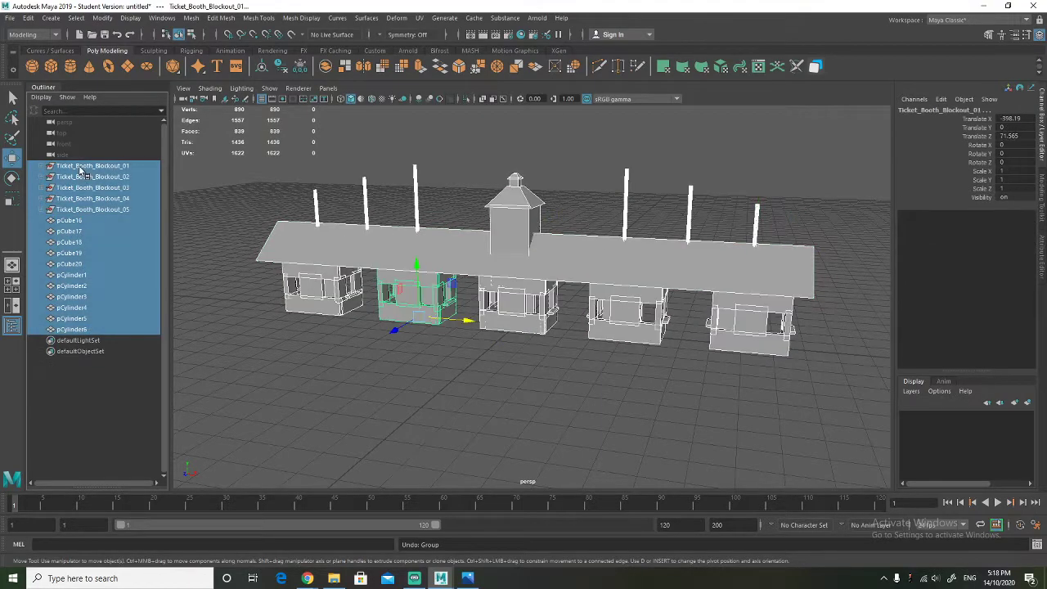
pyautogui.hotkey('ctrl', 'g')
pyautogui.doubleClick(69, 166)
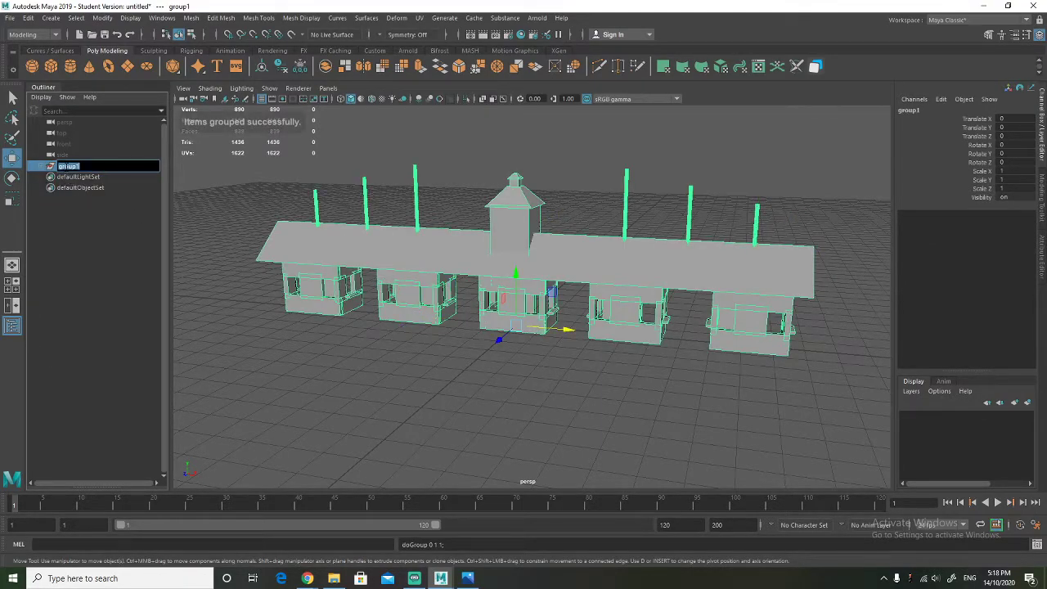
pyautogui.write('Entrance_Bl')
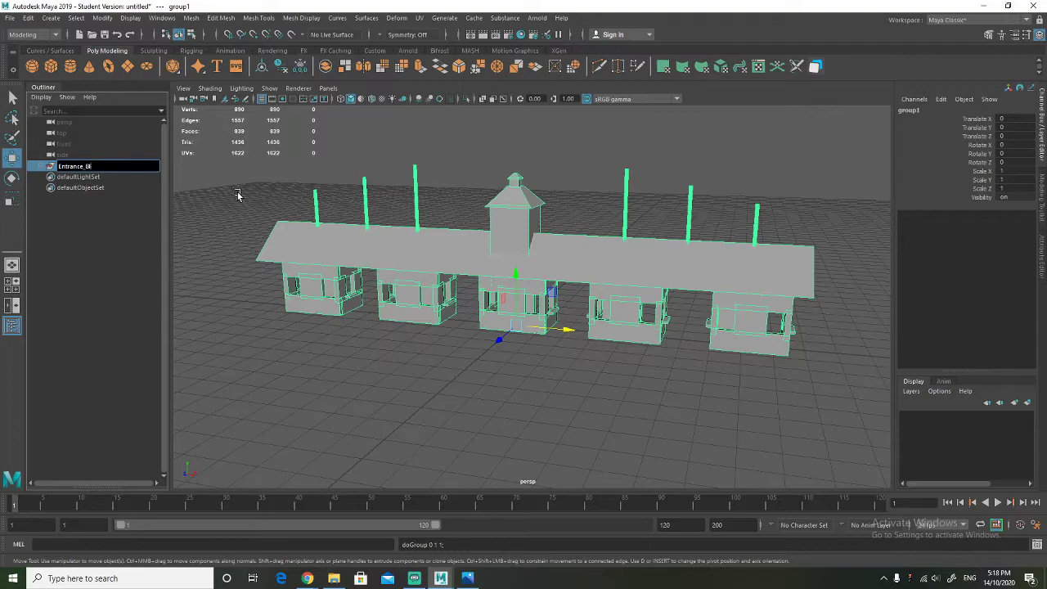
pyautogui.write('out')
pyautogui.press('Return')
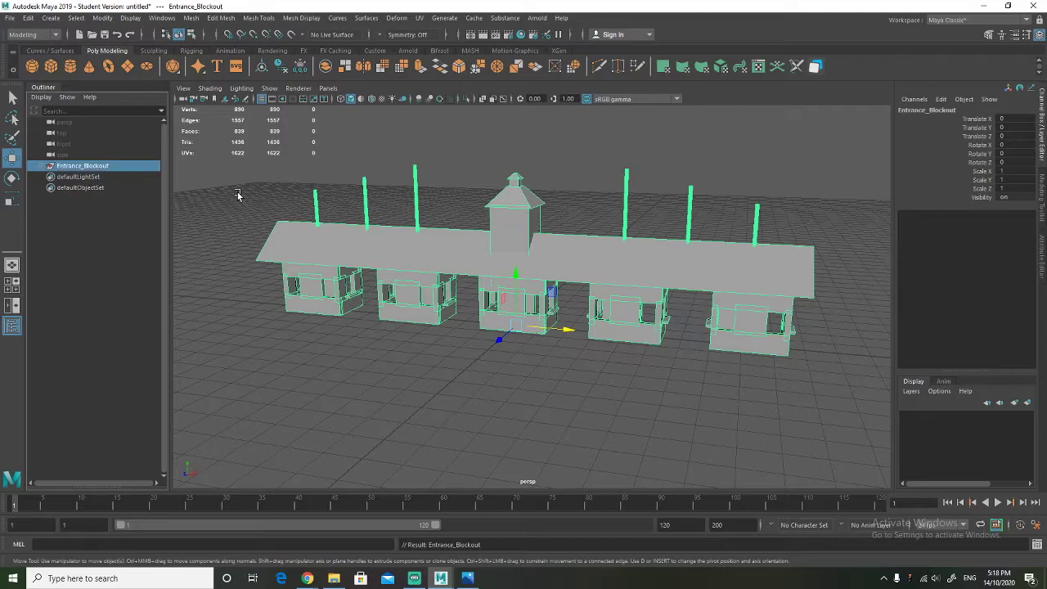
# Identify the tower pieces inside Entrance_Blockout and group pCube17 through pCube20 together
pyautogui.click(41, 167)
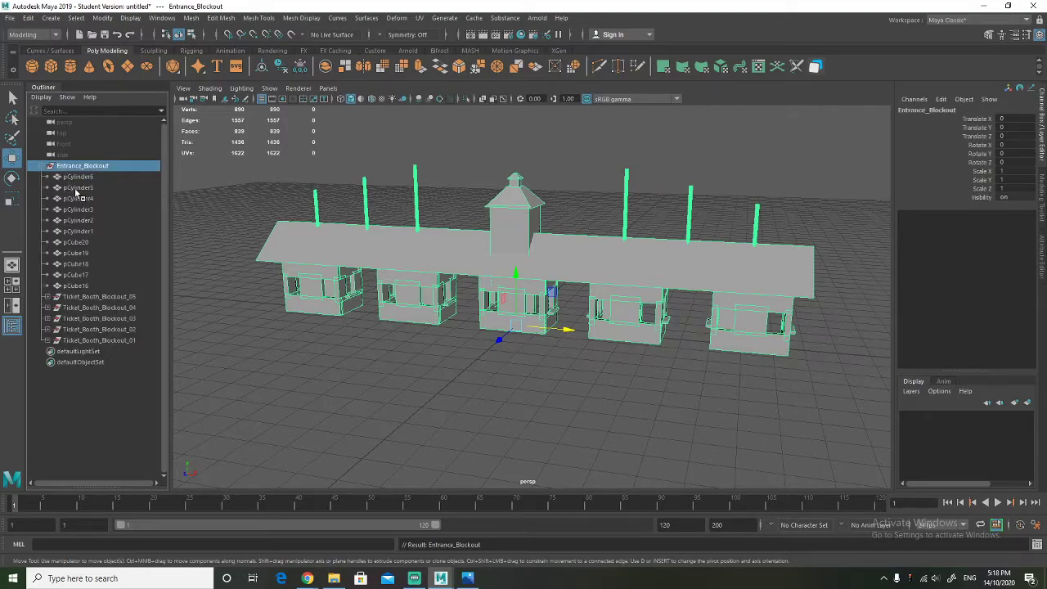
pyautogui.click(81, 287)
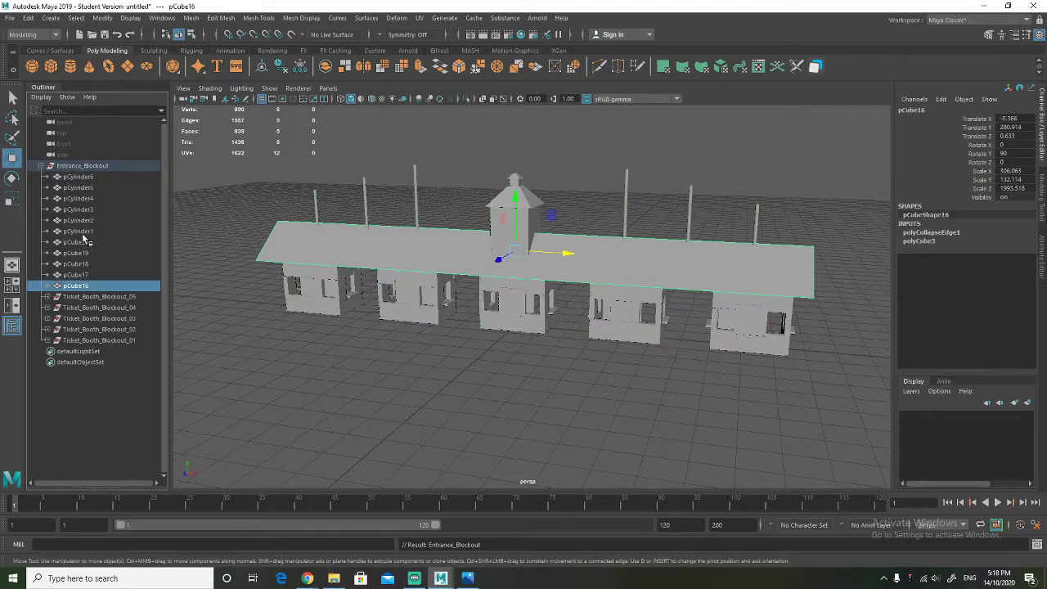
pyautogui.click(82, 243)
pyautogui.click(82, 252)
pyautogui.click(81, 263)
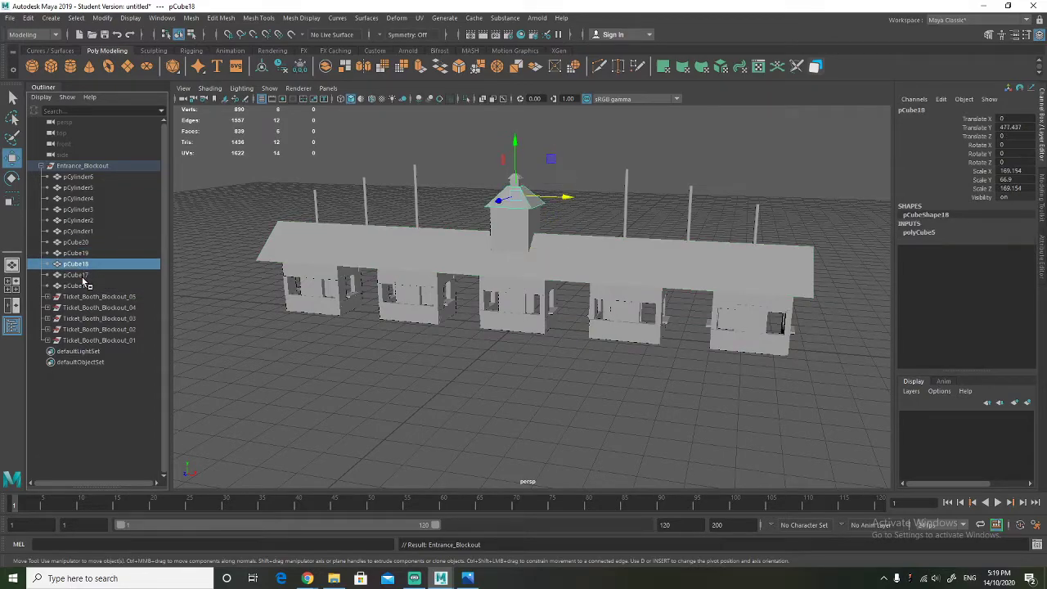
pyautogui.click(80, 275)
pyautogui.click(79, 286)
pyautogui.click(75, 275)
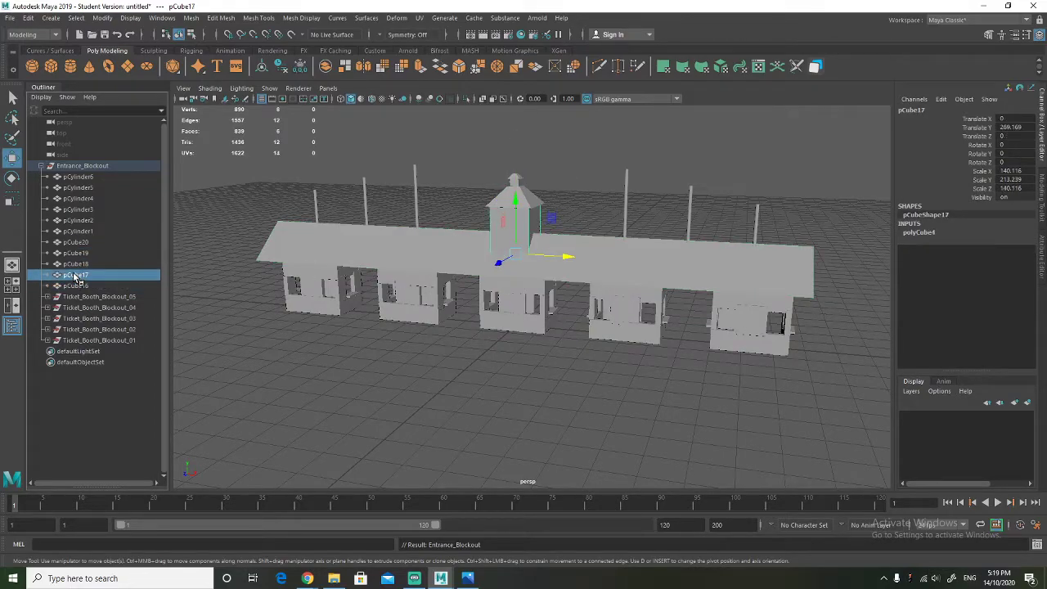
pyautogui.keyDown('shift'); pyautogui.click(75, 243); pyautogui.keyUp('shift')
pyautogui.hotkey('ctrl', 'g')
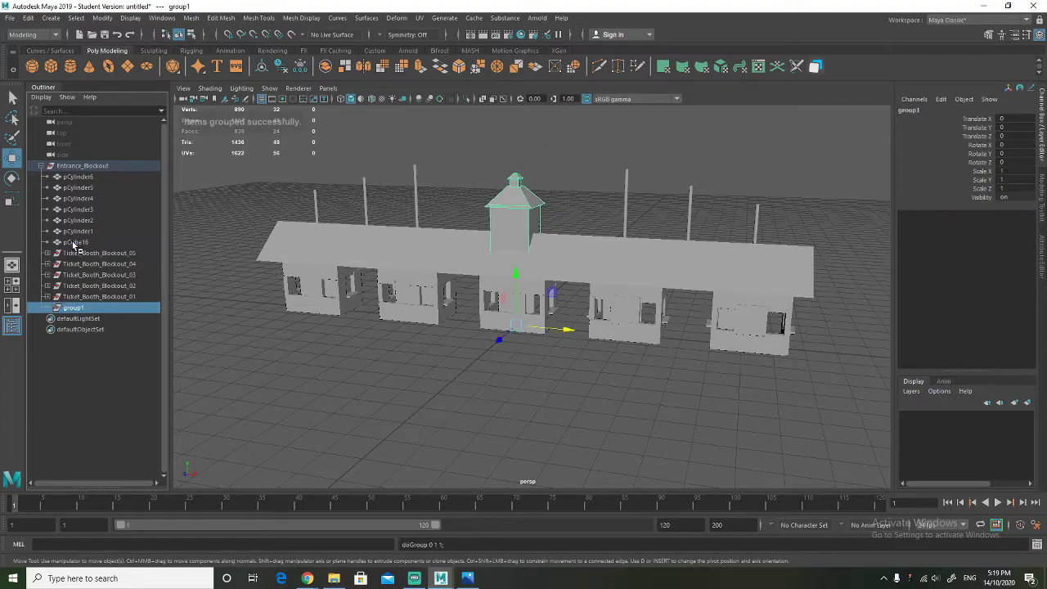
# Rename the tower group as Turret_Blockout and collapse the Entrance_Blockout hierarchy
pyautogui.doubleClick(78, 308)
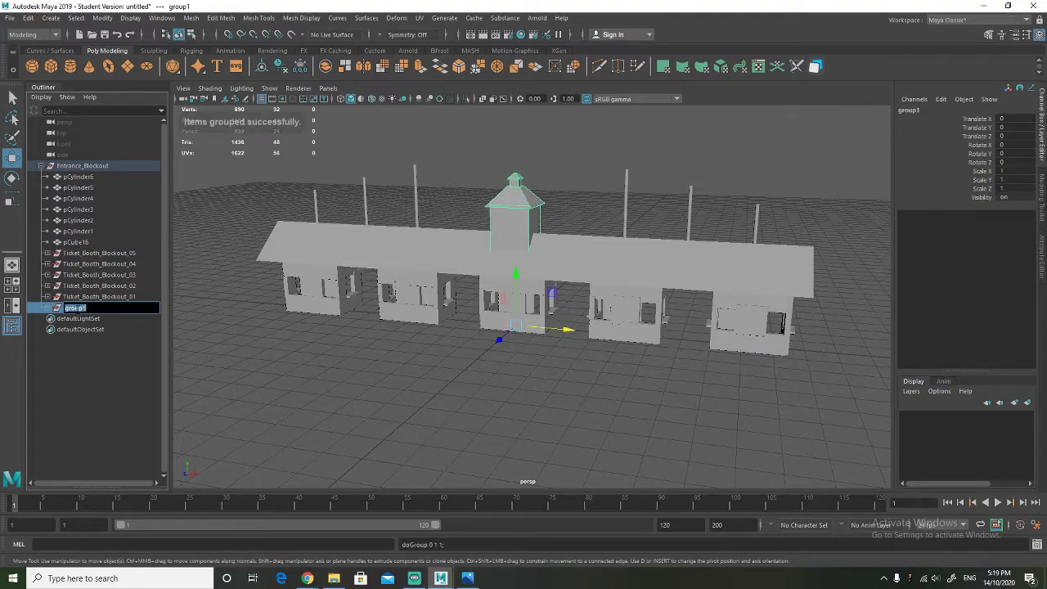
pyautogui.write('Ti')
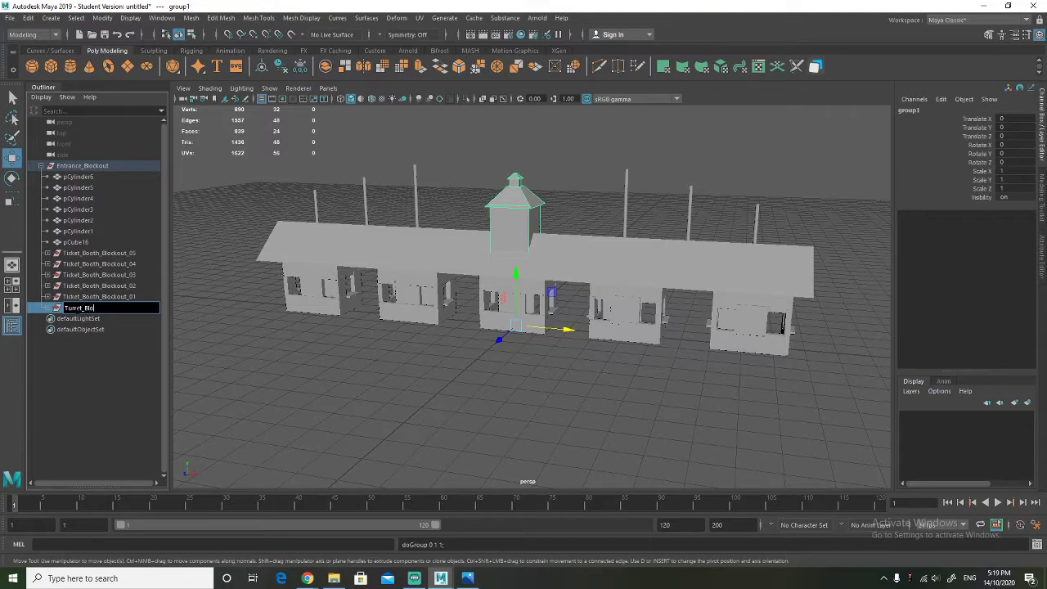
pyautogui.write('t')
pyautogui.press('Return')
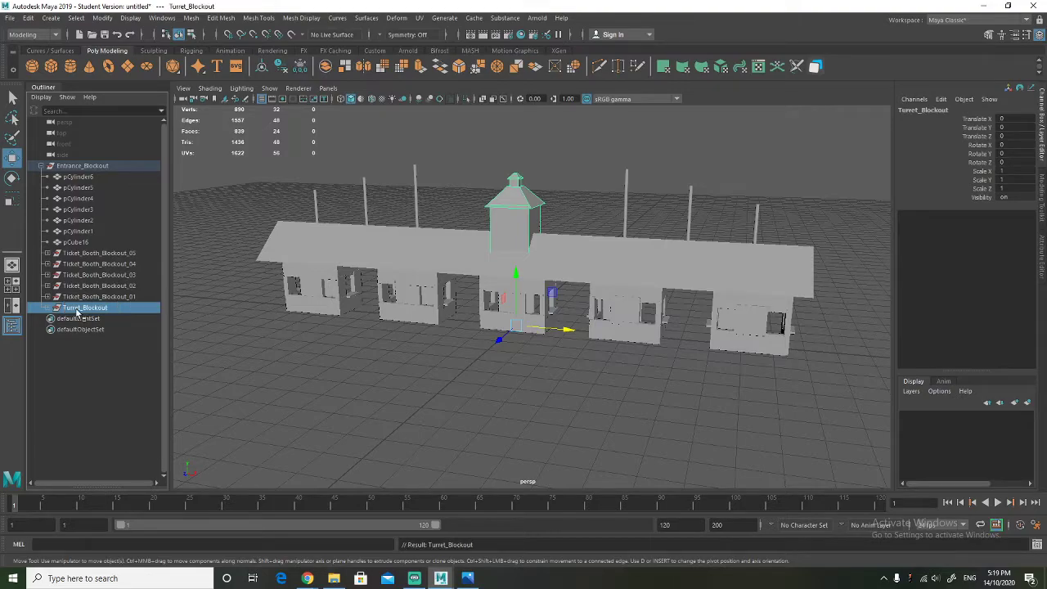
pyautogui.click(41, 166)
pyautogui.click(524, 401)
# Save the scene in the project's scenes folder as a Maya Binary file named Concpet_Blockout_Entrance
pyautogui.keyDown('alt'); pyautogui.moveTo(535, 402); pyautogui.dragTo(486, 390); pyautogui.keyUp('alt')
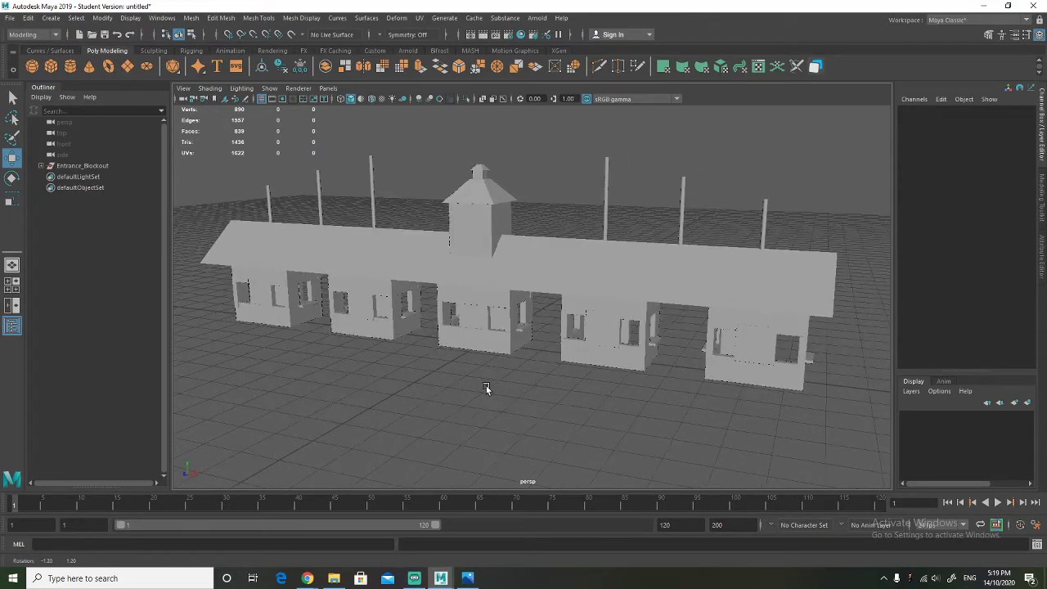
pyautogui.keyDown('alt'); pyautogui.moveTo(486, 390); pyautogui.dragTo(489, 361, button='right'); pyautogui.keyUp('alt')
pyautogui.click(10, 19)
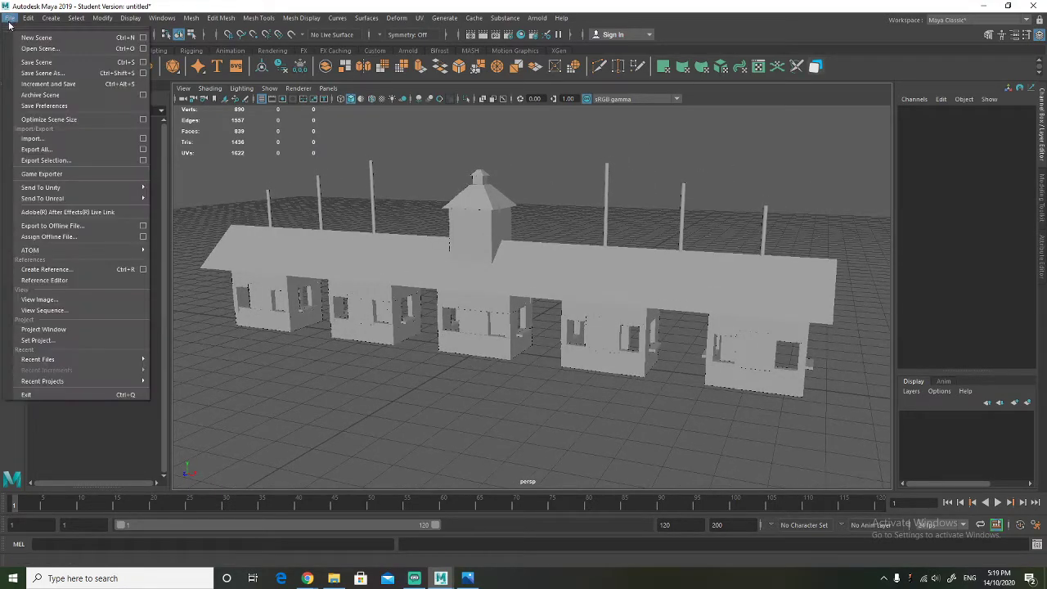
pyautogui.click(45, 73)
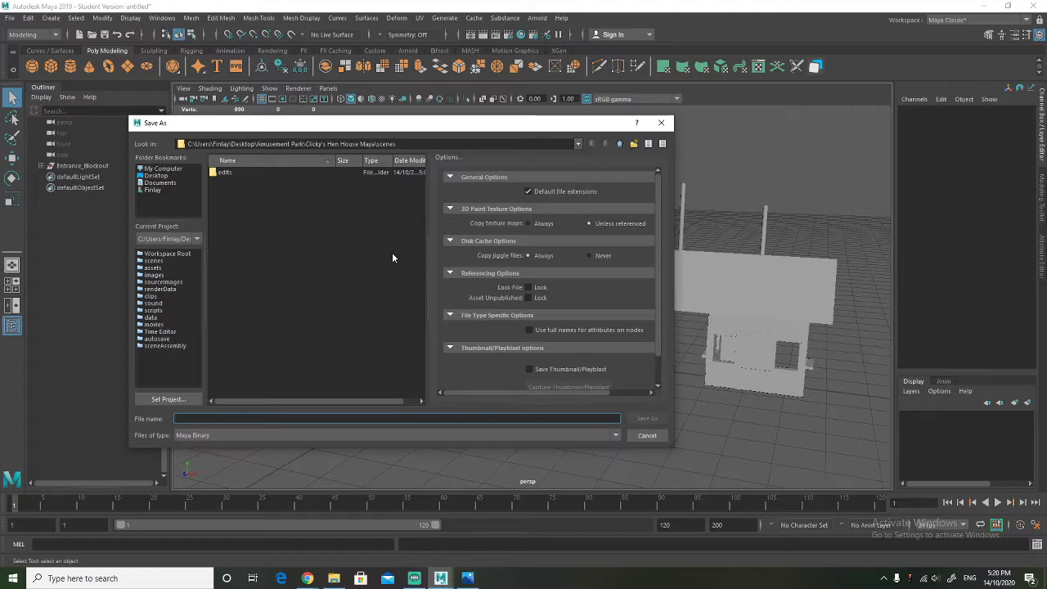
pyautogui.write('Block')
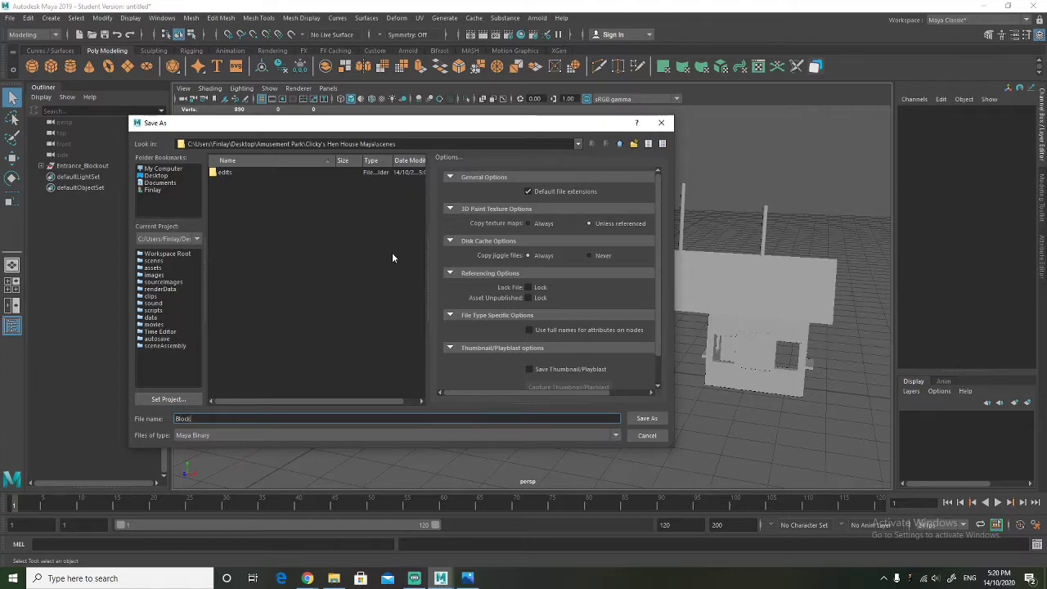
pyautogui.write('ouCH')
pyautogui.press('BackSpace')
pyautogui.press('BackSpace')
pyautogui.write('Concept_Blockout_Entrance')
pyautogui.click(639, 418)
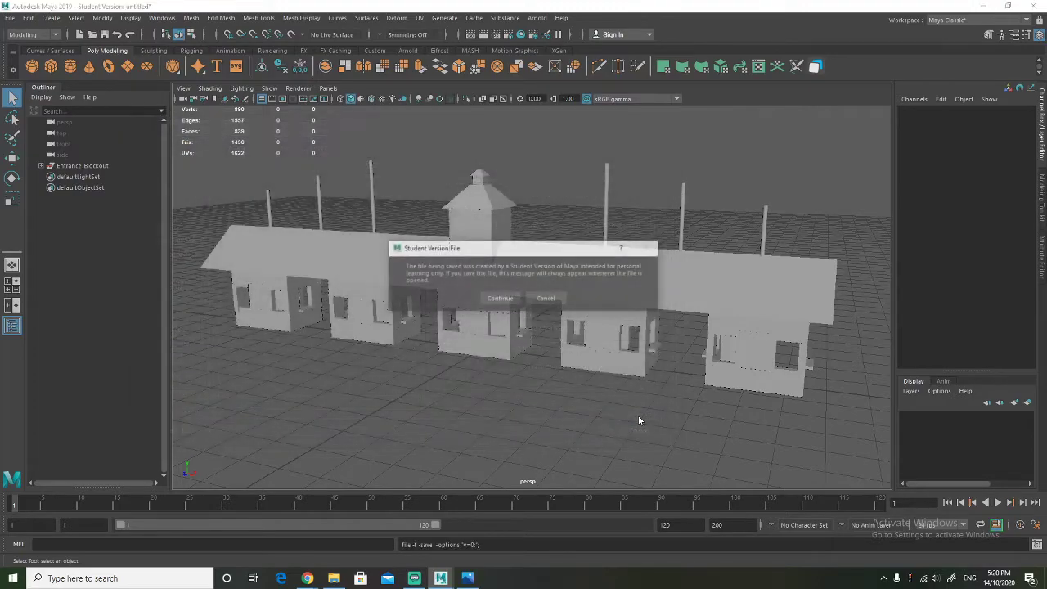
pyautogui.click(501, 298)
# Hide the grid in a full-size front view and briefly preview screen space ambient occlusion
pyautogui.press('w')
pyautogui.keyDown('alt'); pyautogui.moveTo(443, 354); pyautogui.dragTo(490, 300); pyautogui.keyUp('alt')
pyautogui.press('space')
pyautogui.scroll(-4, 350, 381)
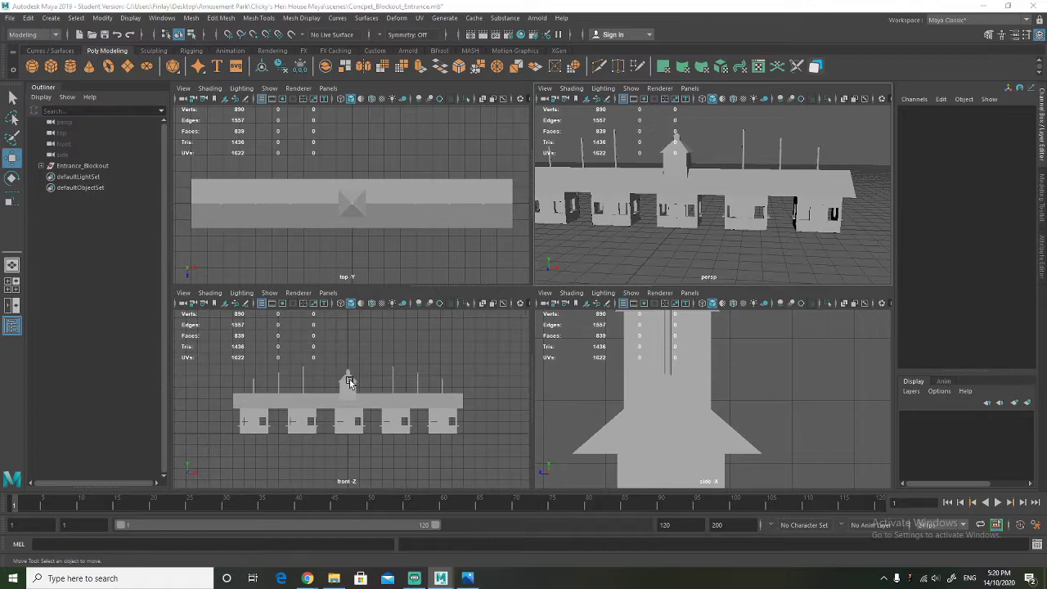
pyautogui.press('space')
pyautogui.scroll(5, 452, 365)
pyautogui.scroll(2, 481, 377)
pyautogui.scroll(-2, 483, 376)
pyautogui.keyDown('alt'); pyautogui.moveTo(483, 376); pyautogui.dragTo(498, 367, button='middle'); pyautogui.keyUp('alt')
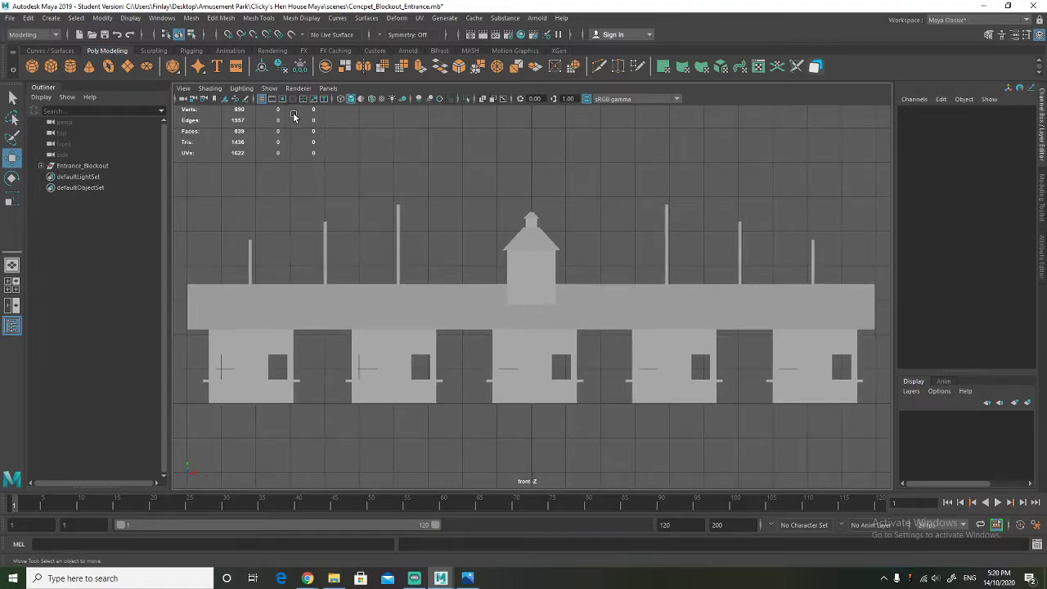
pyautogui.click(262, 99)
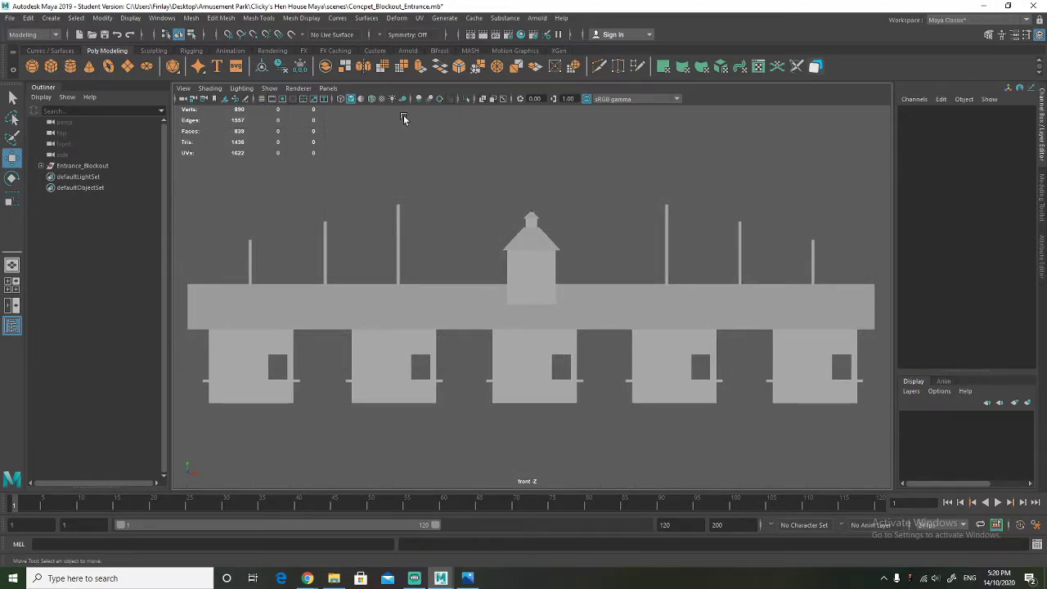
pyautogui.click(419, 99)
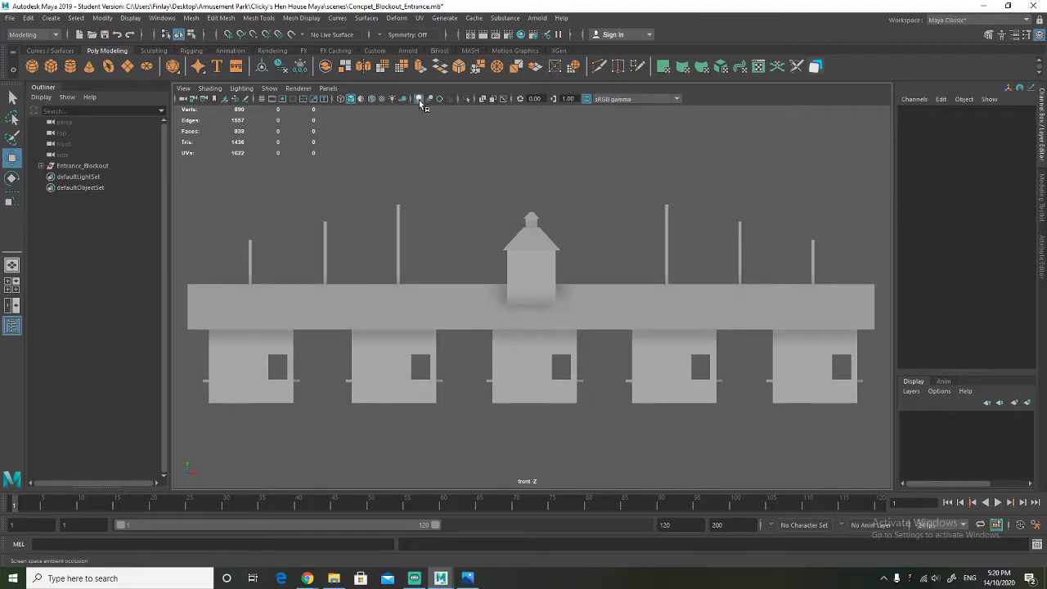
pyautogui.click(419, 99)
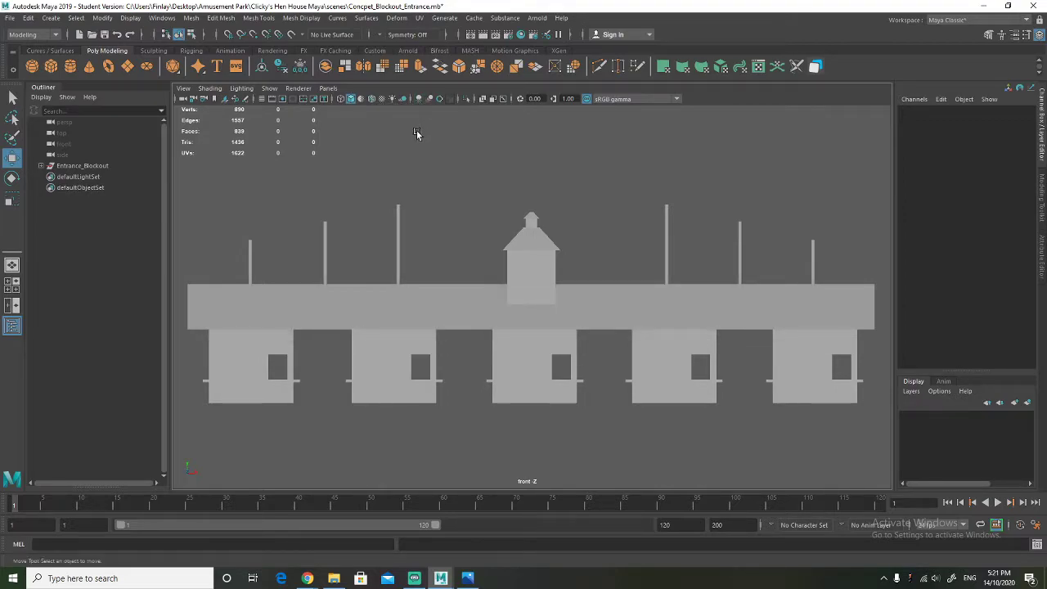
# Delete the pCube4 panel that covers part of the open side on each of the five ticket booths
pyautogui.click(243, 360)
pyautogui.click(227, 356)
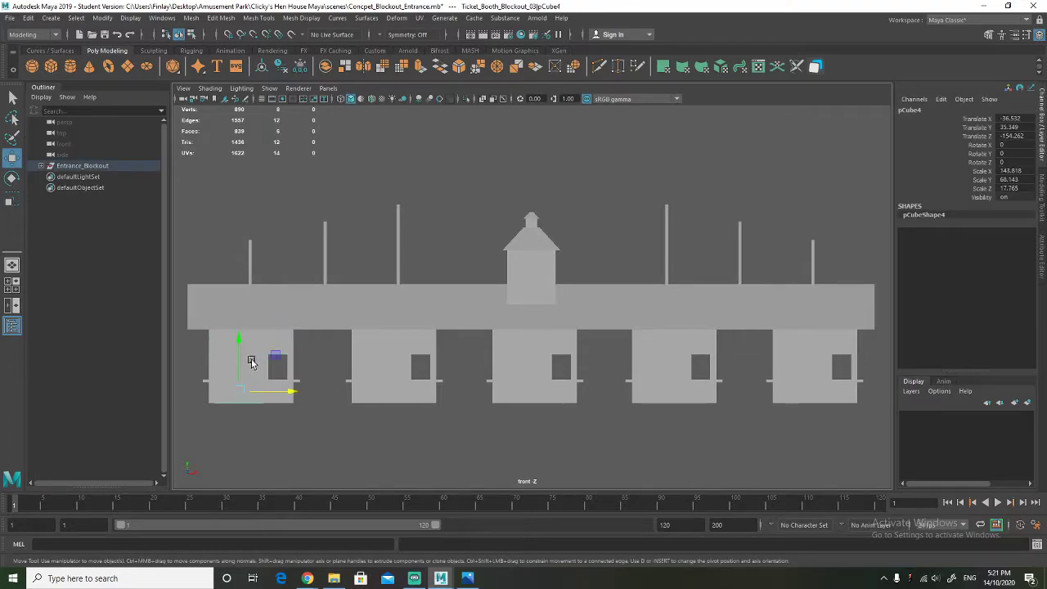
pyautogui.click(387, 436)
pyautogui.keyDown('alt'); pyautogui.moveTo(465, 423); pyautogui.dragTo(458, 423); pyautogui.keyUp('alt')
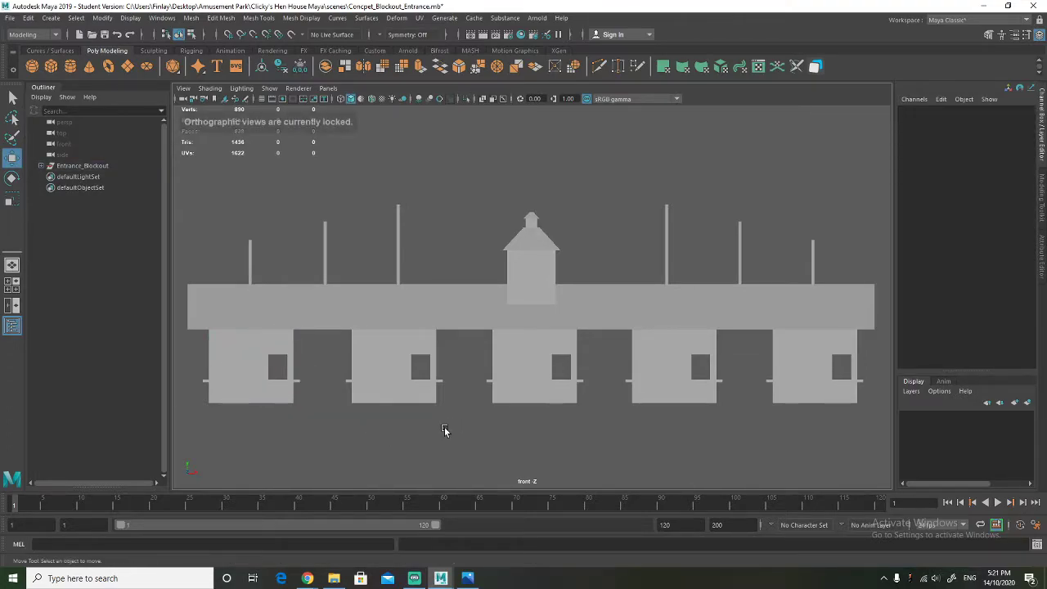
pyautogui.keyDown('alt'); pyautogui.moveTo(453, 423); pyautogui.dragTo(449, 423, button='middle'); pyautogui.keyUp('alt')
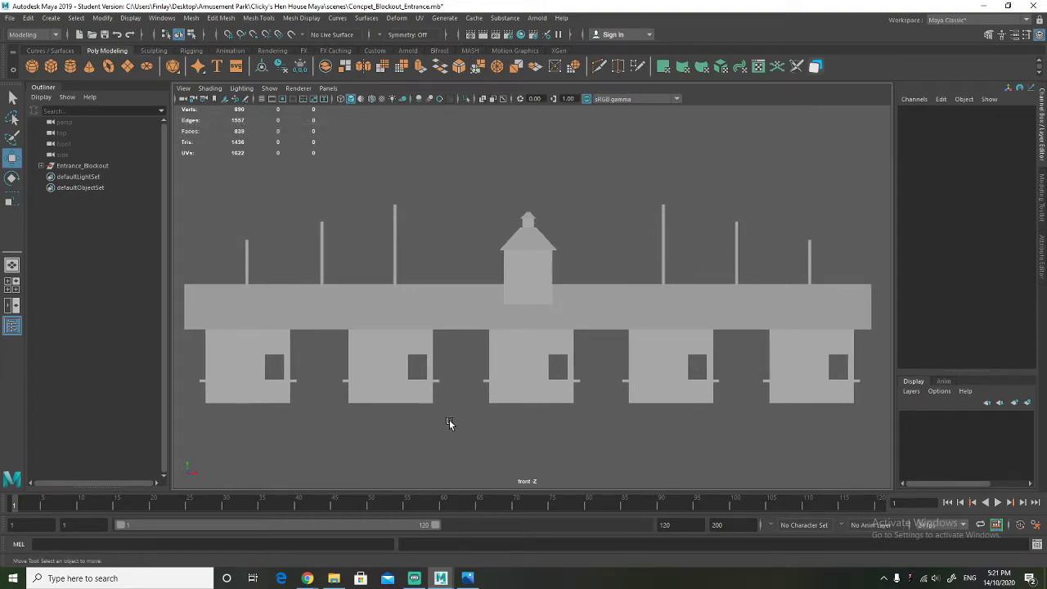
pyautogui.press('space')
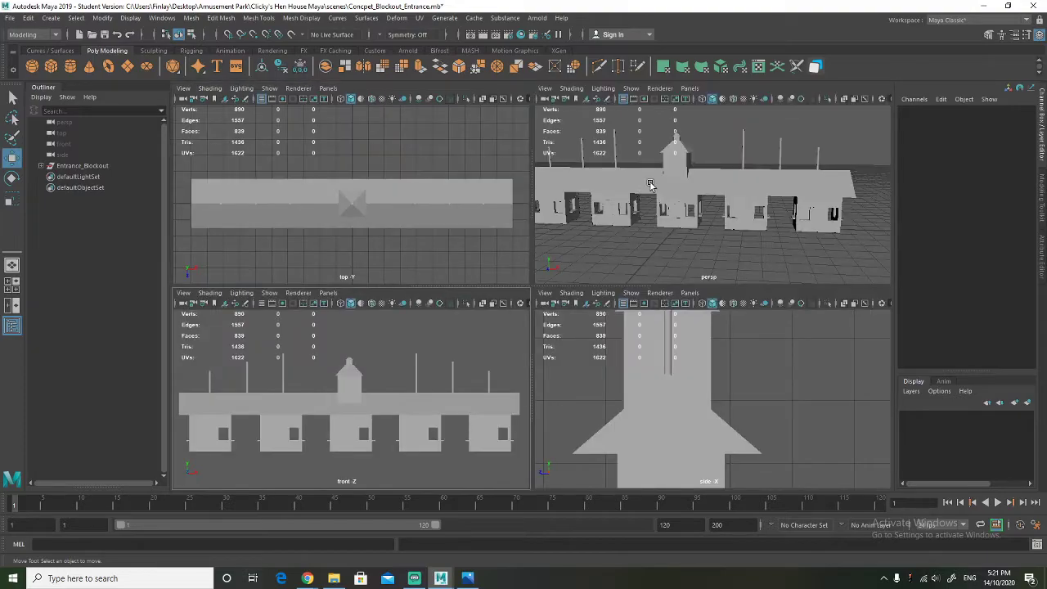
pyautogui.press('space')
pyautogui.keyDown('alt'); pyautogui.moveTo(409, 308); pyautogui.dragTo(564, 321); pyautogui.keyUp('alt')
pyautogui.click(576, 299)
pyautogui.scroll(-4, 577, 299)
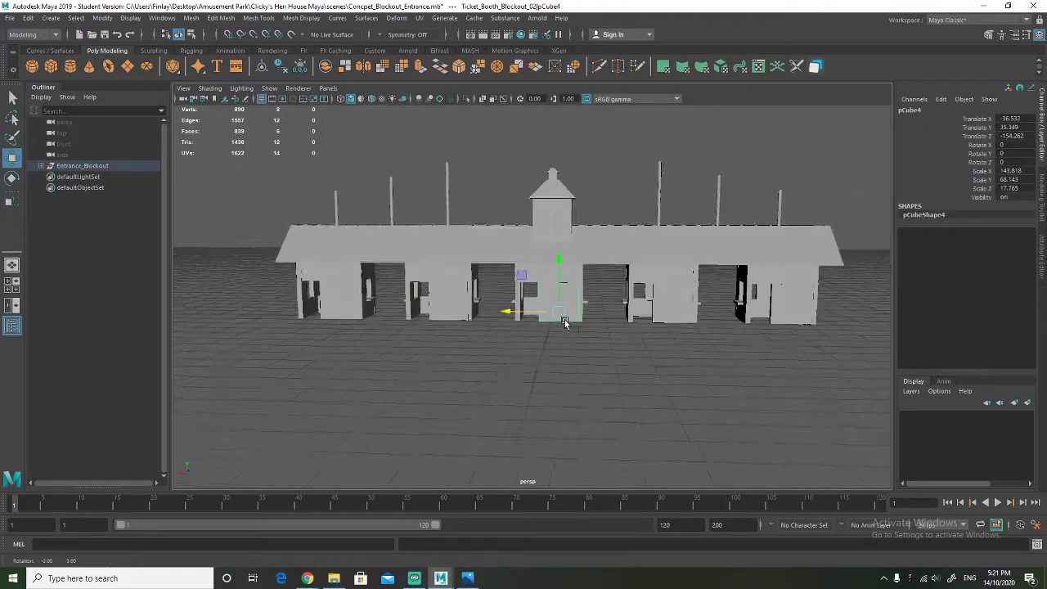
pyautogui.keyDown('shift'); pyautogui.click(435, 301); pyautogui.keyUp('shift')
pyautogui.keyDown('shift'); pyautogui.click(350, 299); pyautogui.keyUp('shift')
pyautogui.keyDown('shift'); pyautogui.click(669, 308); pyautogui.keyUp('shift')
pyautogui.keyDown('shift'); pyautogui.click(794, 316); pyautogui.keyUp('shift')
pyautogui.press('Delete')
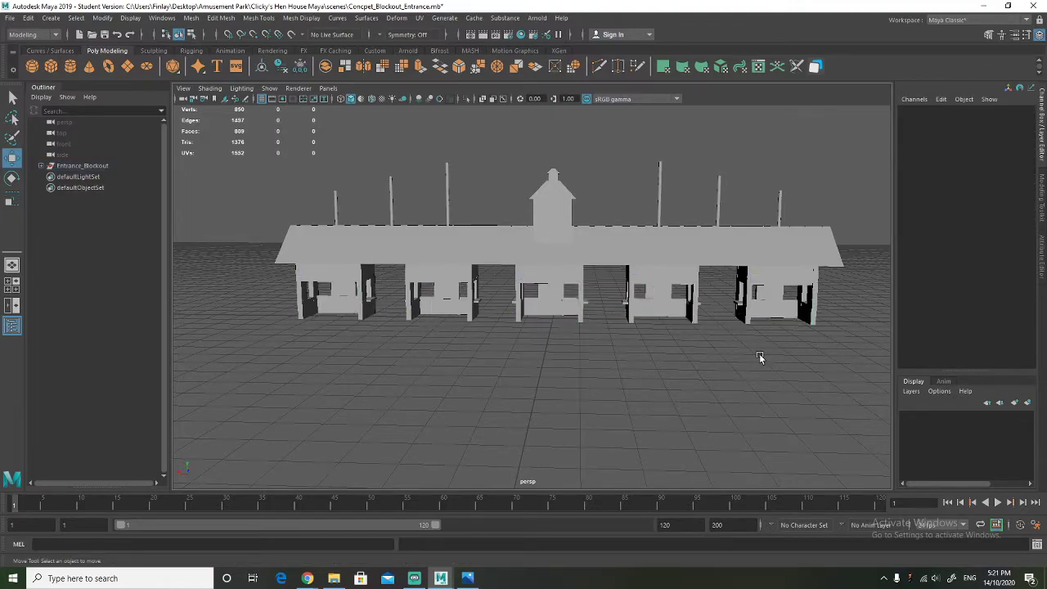
# Save the scene after the booth panel edits and accept the student version notice
pyautogui.keyDown('alt'); pyautogui.moveTo(759, 353); pyautogui.dragTo(504, 326); pyautogui.keyUp('alt')
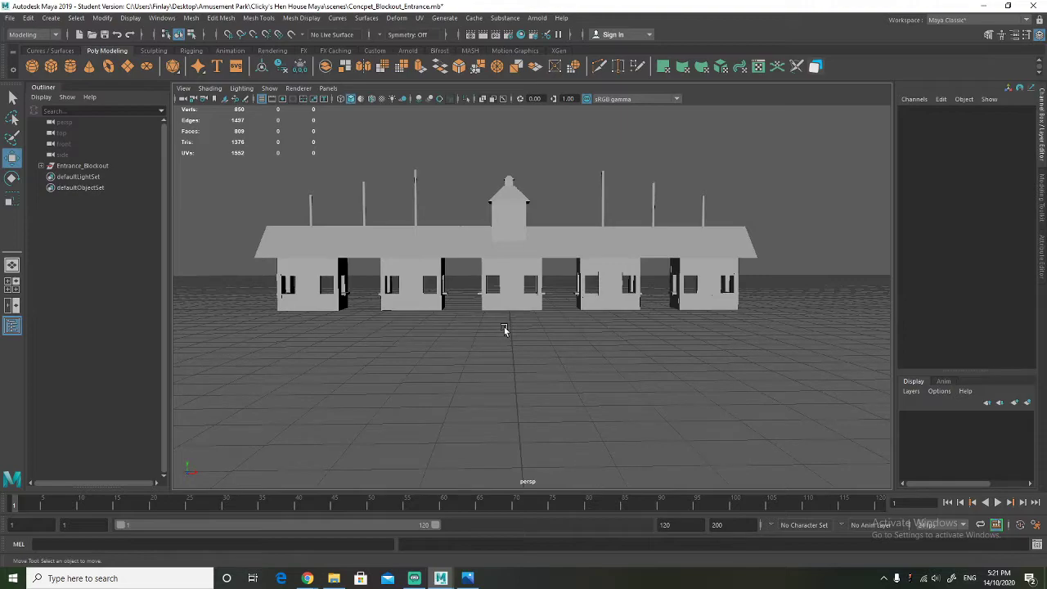
pyautogui.press('space')
pyautogui.click(10, 18)
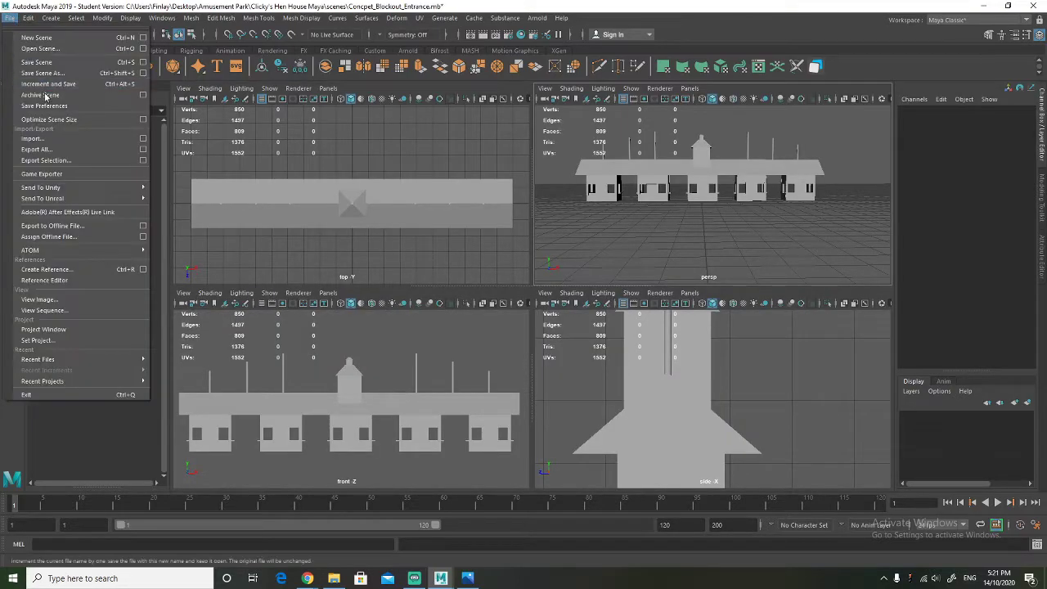
pyautogui.click(42, 63)
pyautogui.click(499, 297)
# Open the Snipping Tool and capture the whole entrance blockout from the full-size front view
pyautogui.press('space')
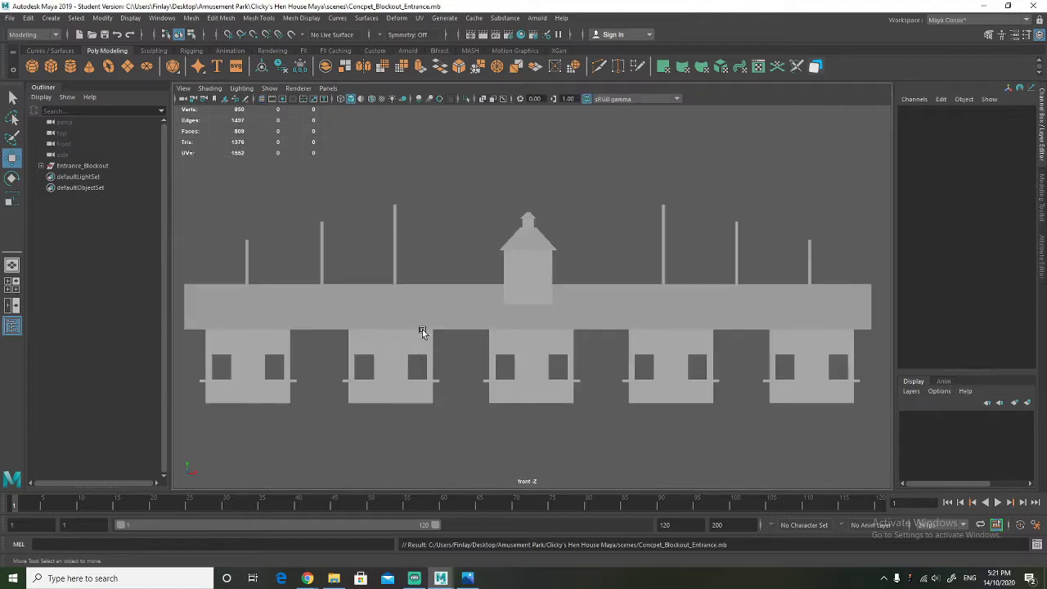
pyautogui.keyDown('alt'); pyautogui.moveTo(423, 336); pyautogui.dragTo(427, 319); pyautogui.keyUp('alt')
pyautogui.keyDown('alt'); pyautogui.moveTo(427, 320); pyautogui.dragTo(425, 347, button='middle'); pyautogui.keyUp('alt')
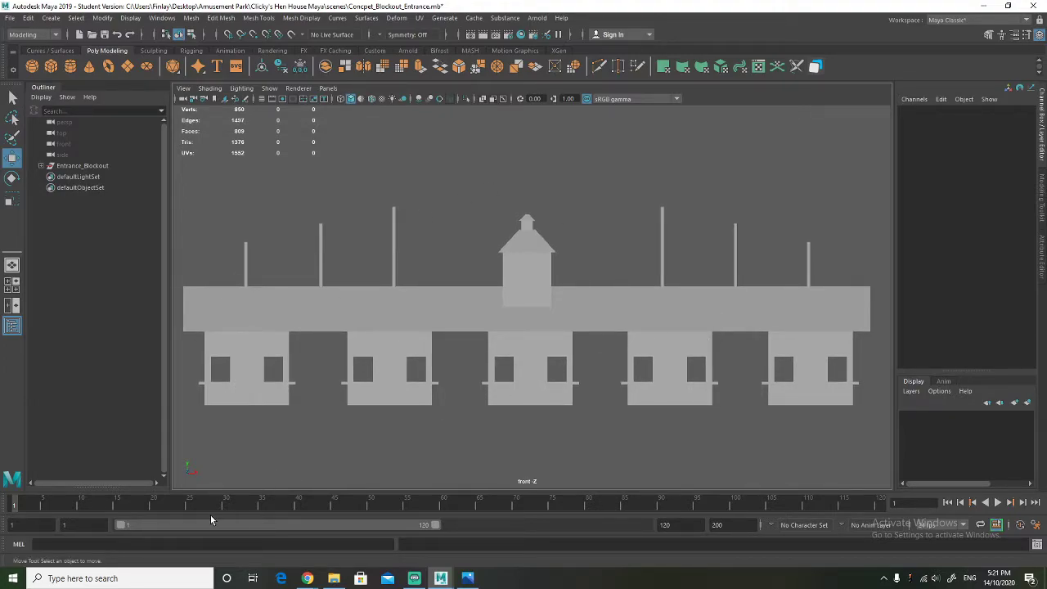
pyautogui.click(105, 579)
pyautogui.write('snipp')
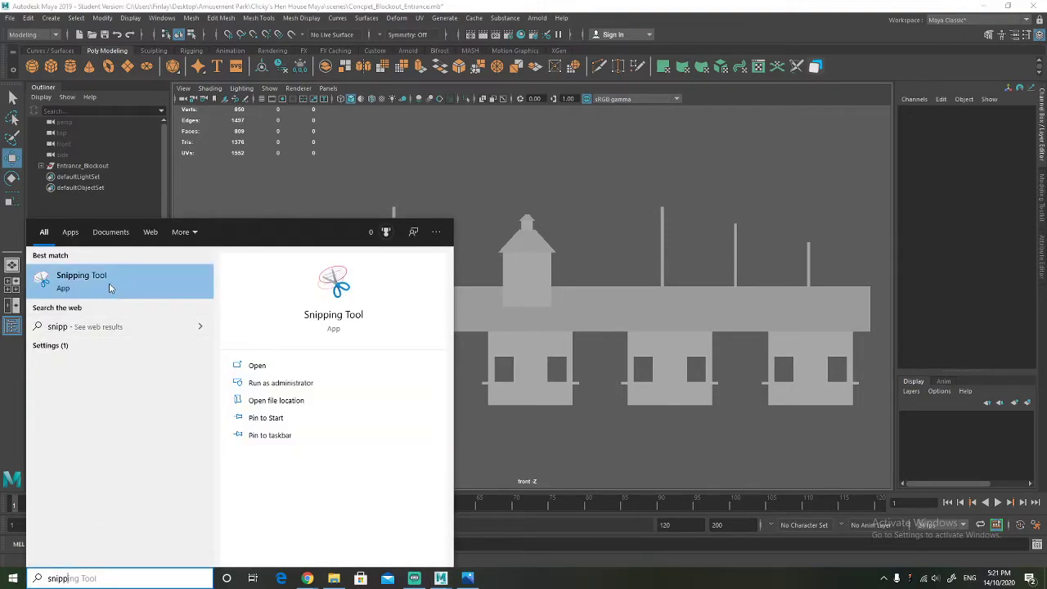
pyautogui.click(111, 287)
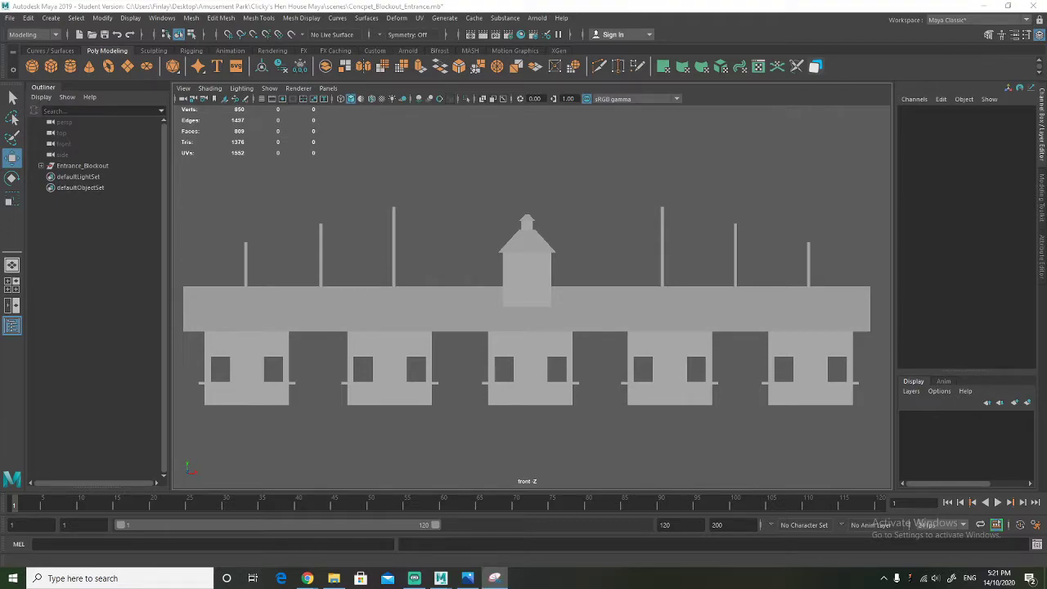
pyautogui.click(114, 136)
pyautogui.moveTo(882, 420); pyautogui.dragTo(173, 201)
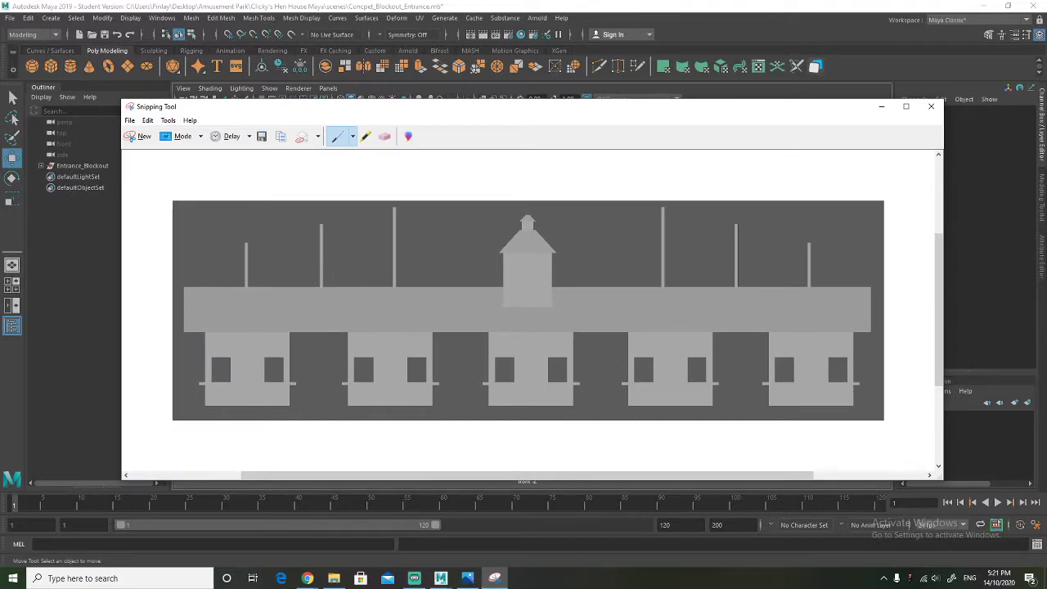
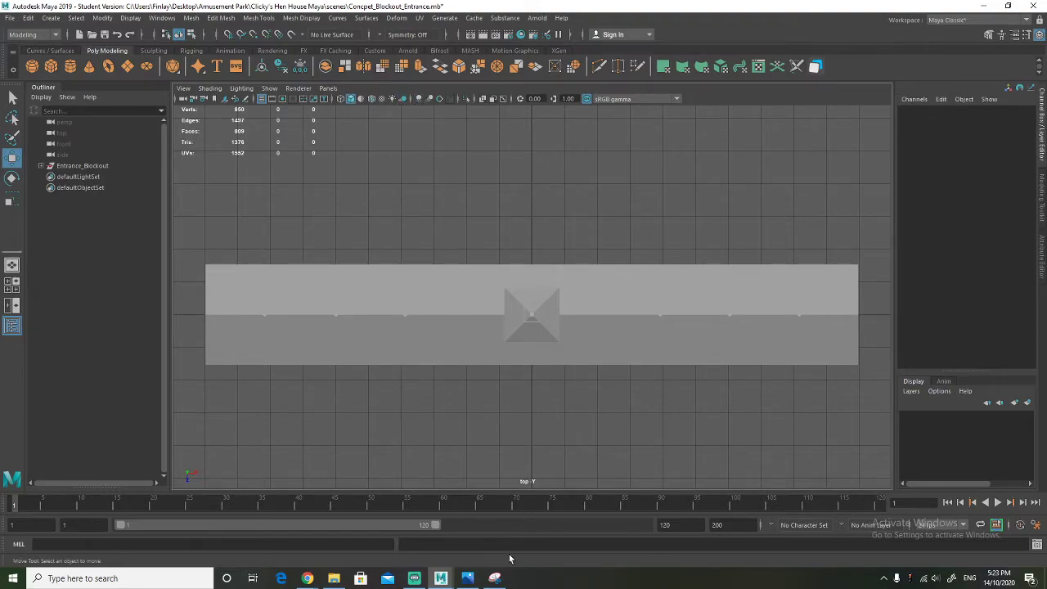
# Capture a new snip of the entrance roof and tower from the top view with the Snipping Tool
pyautogui.click(494, 579)
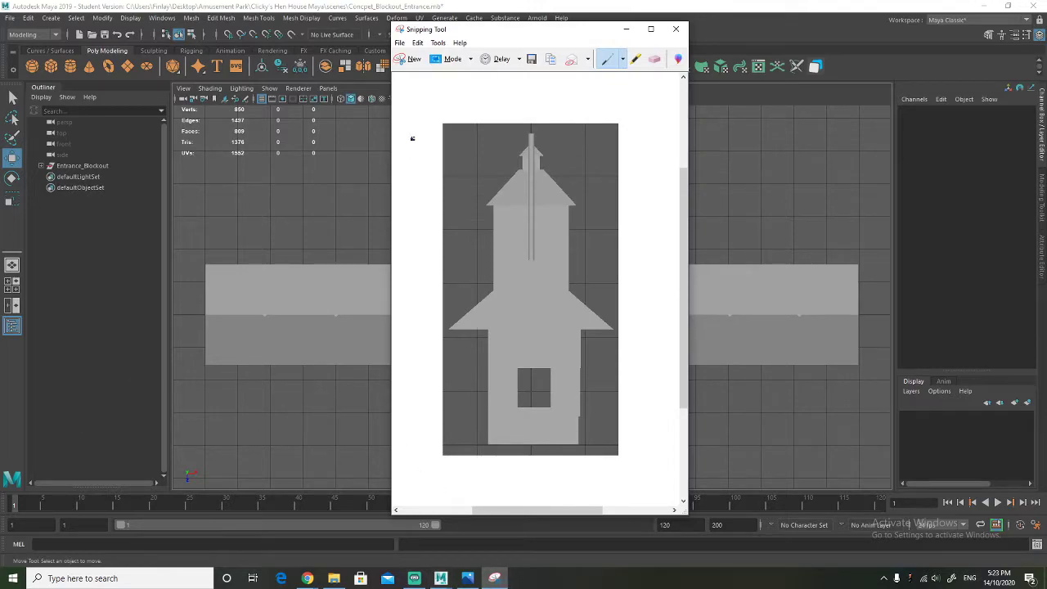
pyautogui.click(409, 59)
pyautogui.moveTo(198, 378); pyautogui.dragTo(872, 242)
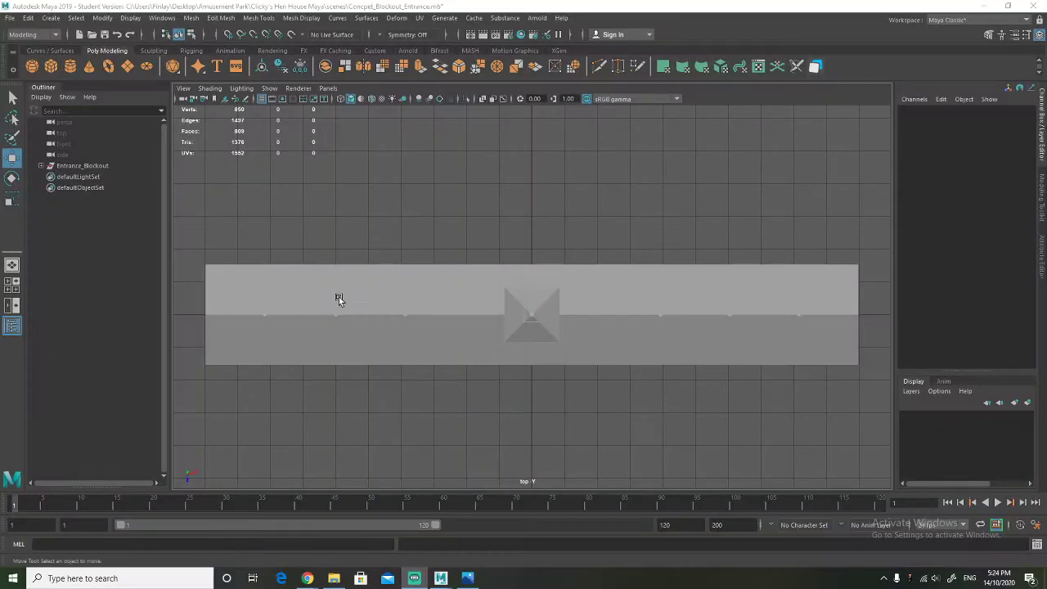
# Return to an angled perspective view of the entrance and save the scene, accepting the student version notice
pyautogui.press('space')
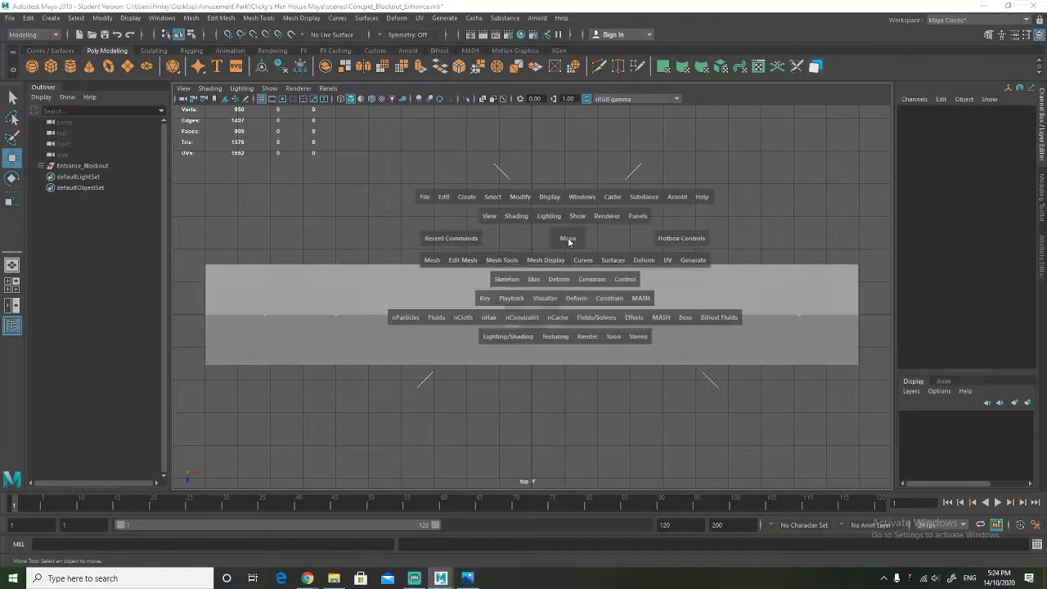
pyautogui.press('space')
pyautogui.keyDown('alt'); pyautogui.moveTo(693, 232); pyautogui.dragTo(598, 238); pyautogui.keyUp('alt')
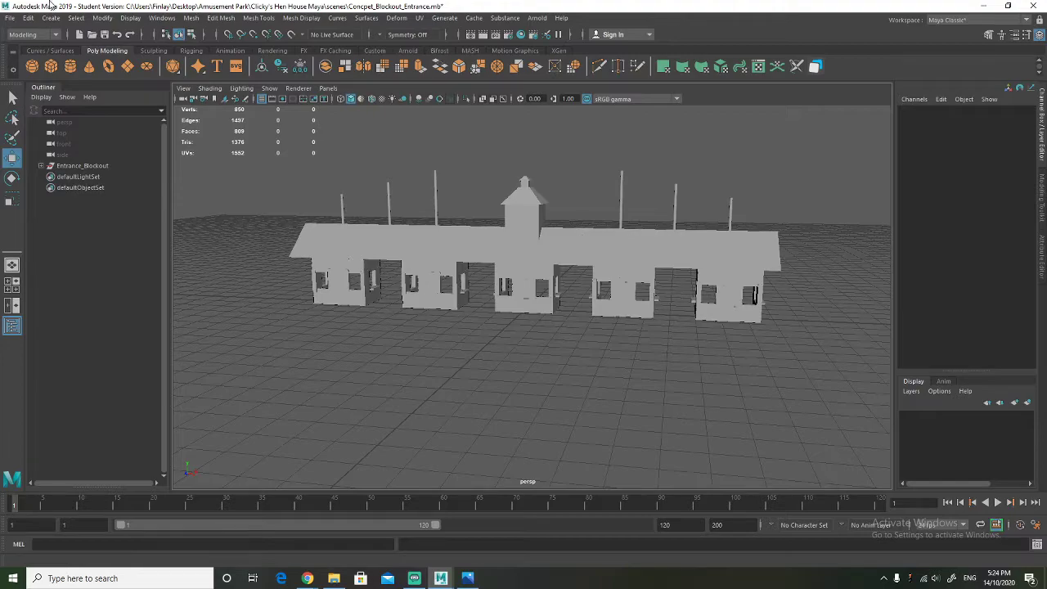
pyautogui.click(10, 18)
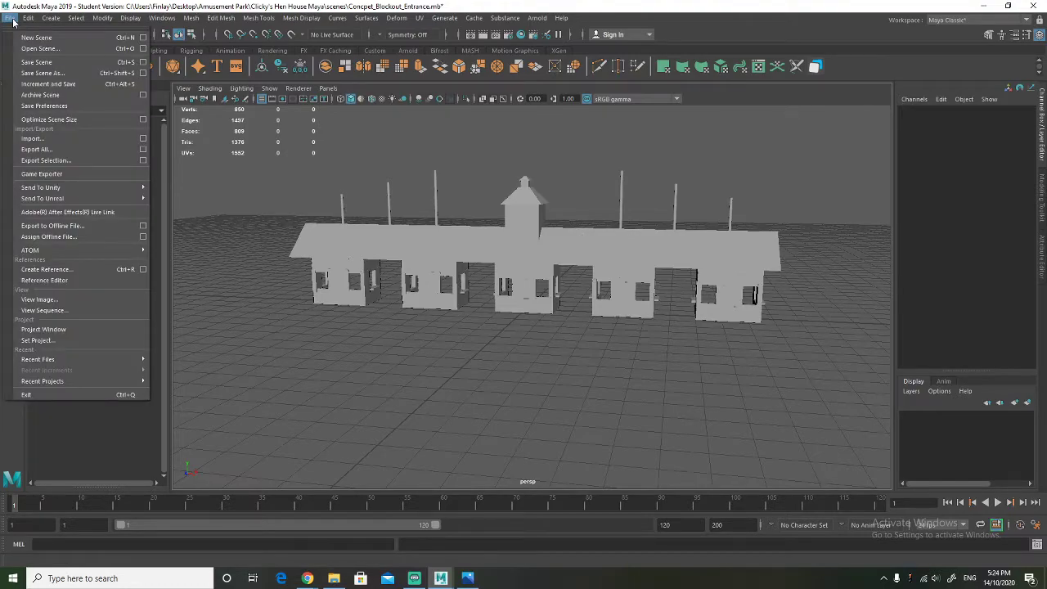
pyautogui.click(36, 62)
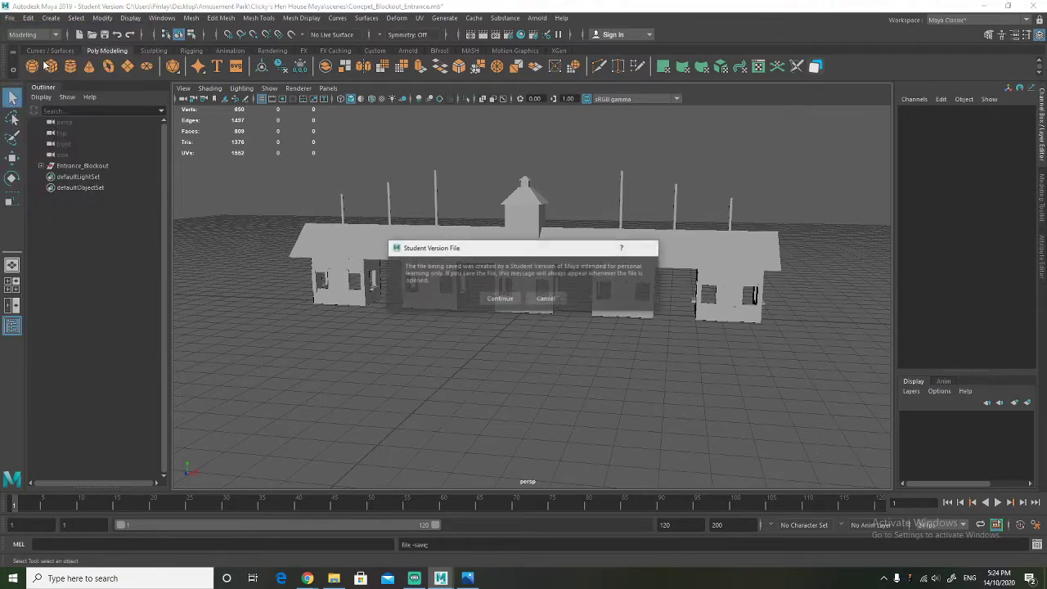
pyautogui.click(500, 299)
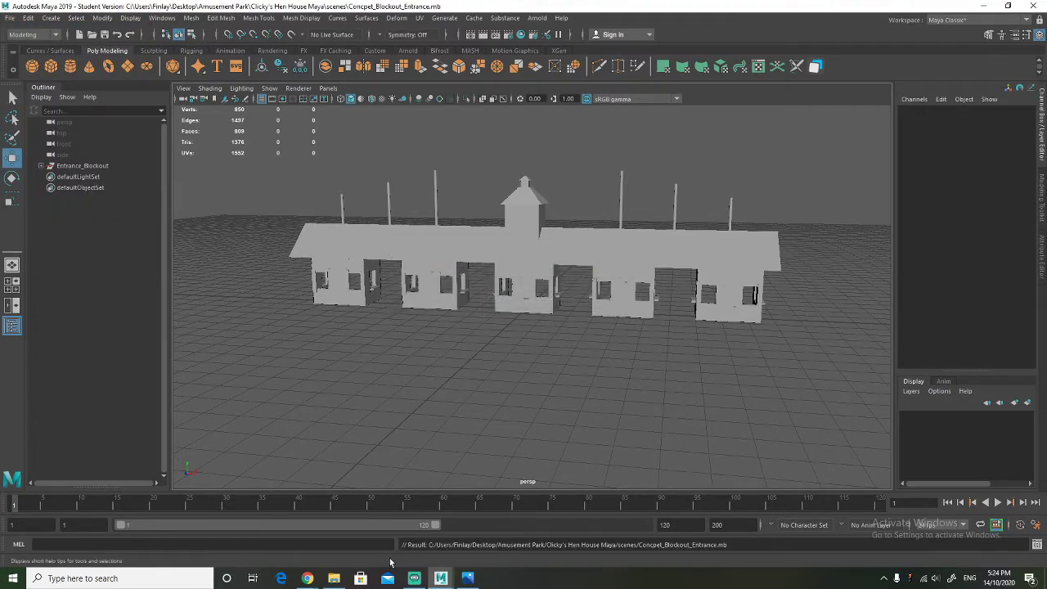
# Switch to Photopea, create a 1920 × 1080 px project with a white background and add an empty layer
pyautogui.moveTo(310, 579)
pyautogui.click(386, 531)
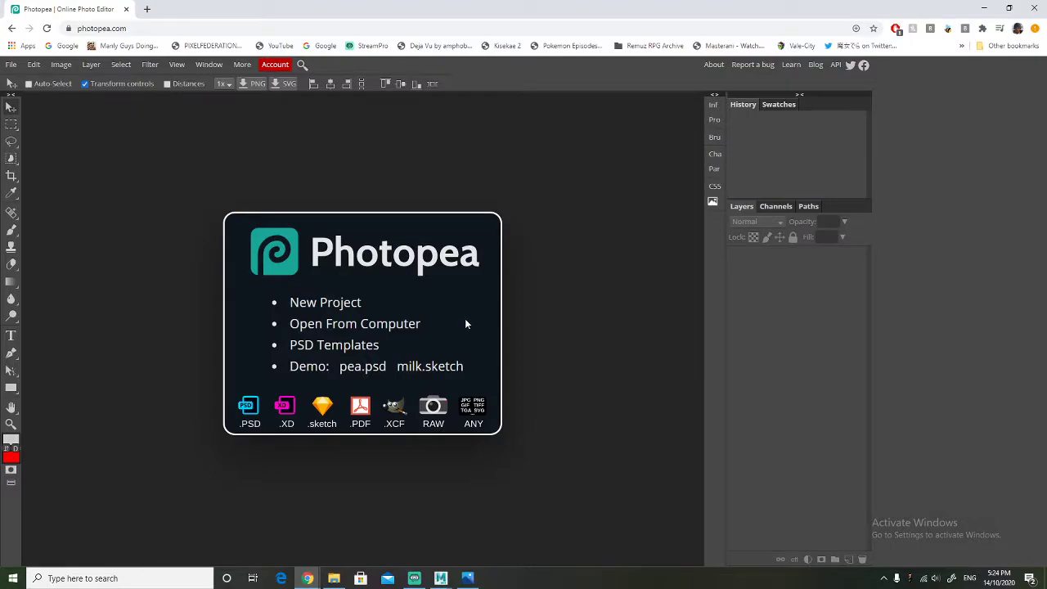
pyautogui.click(342, 301)
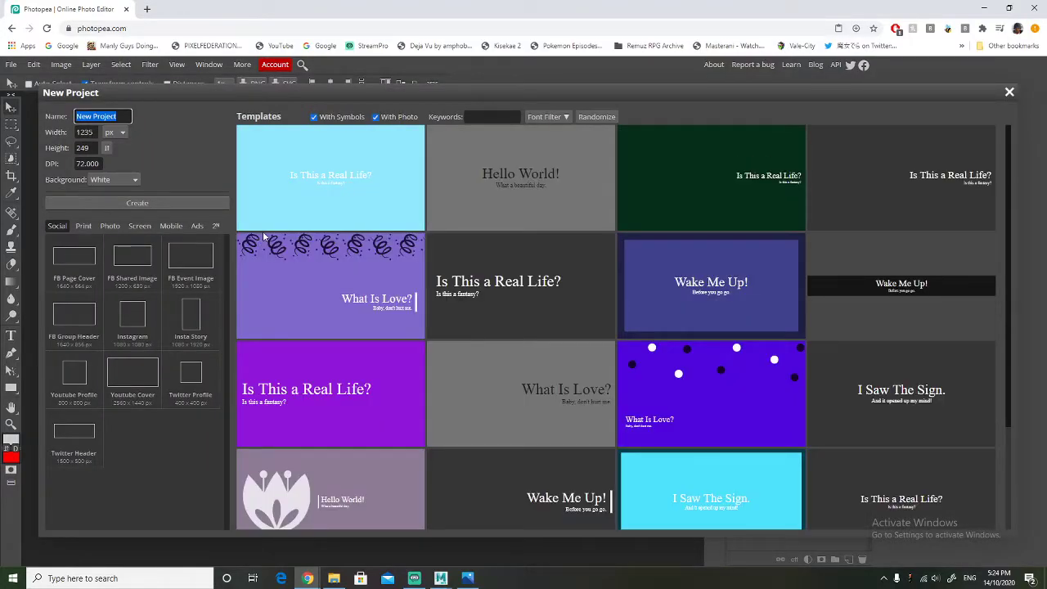
pyautogui.press('Tab')
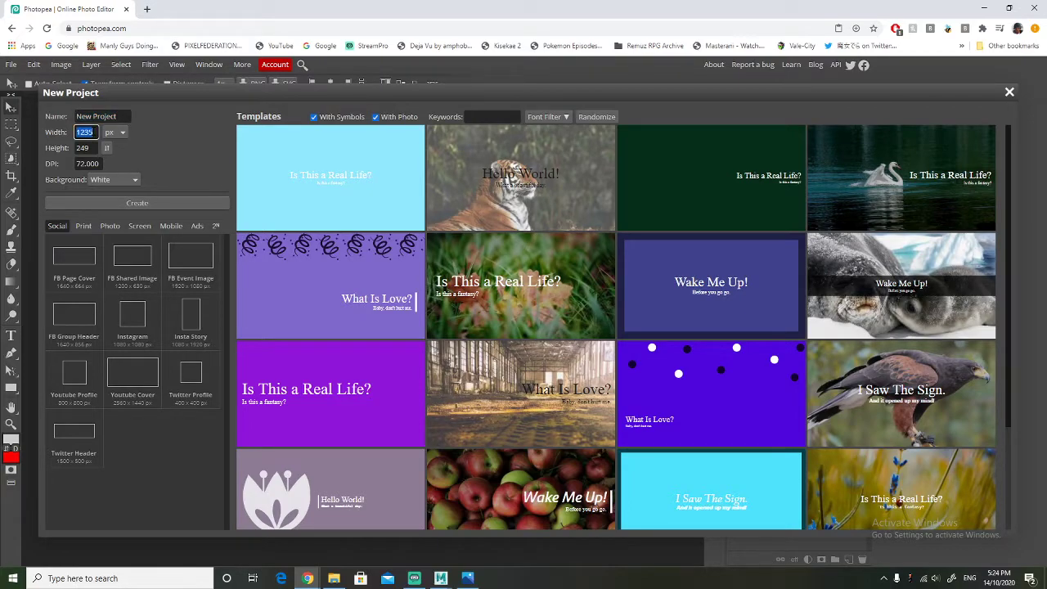
pyautogui.write('1980')
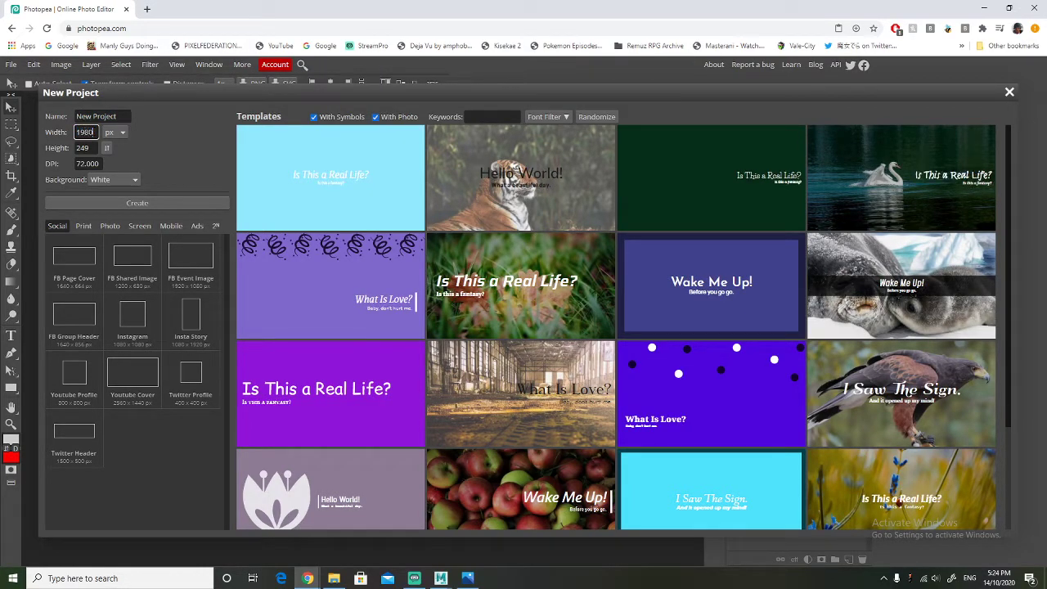
pyautogui.write('2')
pyautogui.press('Tab')
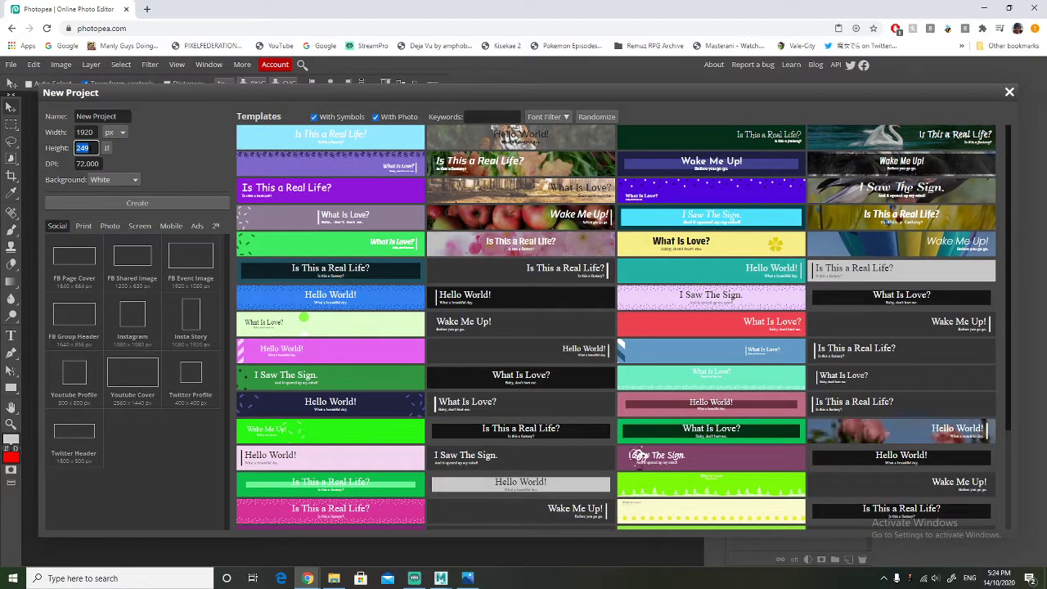
pyautogui.write('1080')
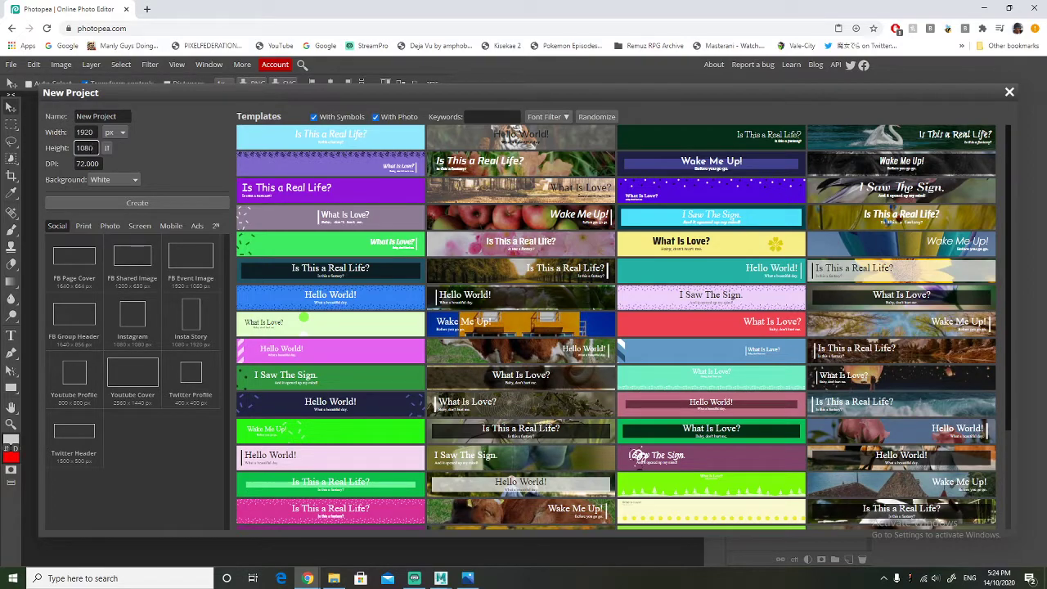
pyautogui.click(123, 179)
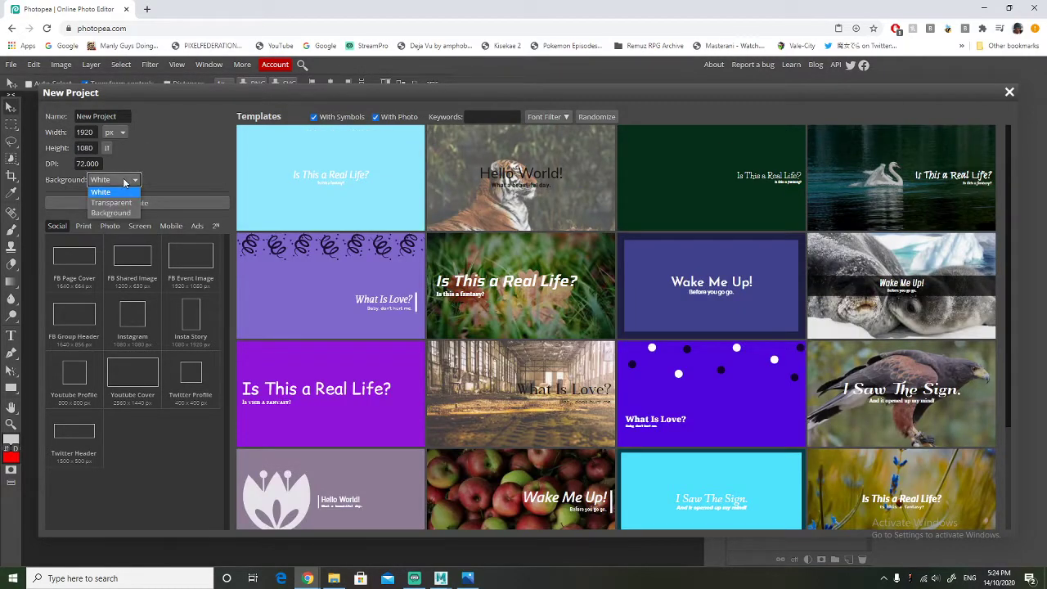
pyautogui.click(125, 181)
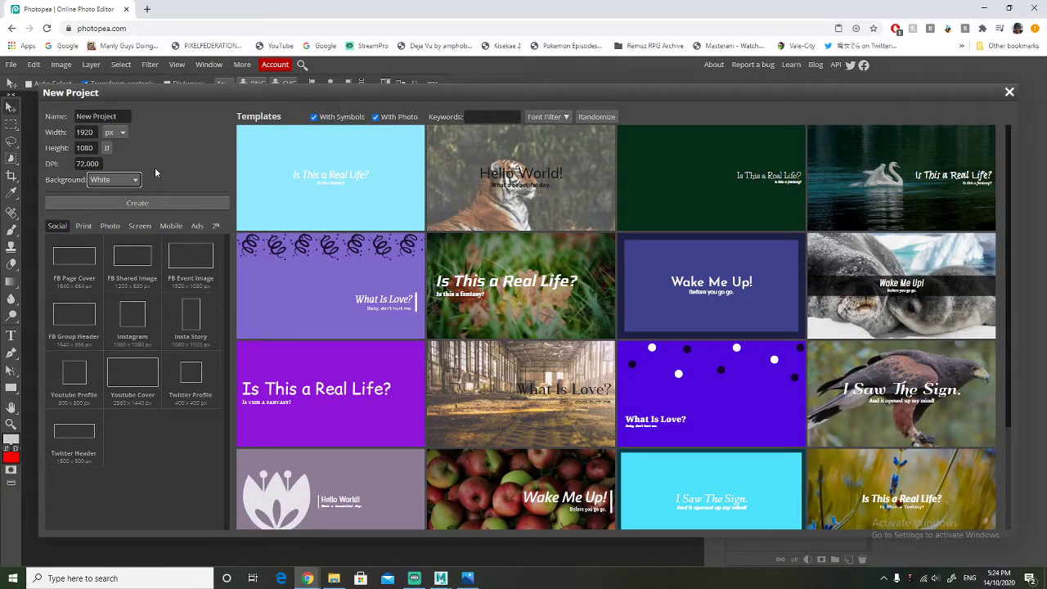
pyautogui.click(160, 203)
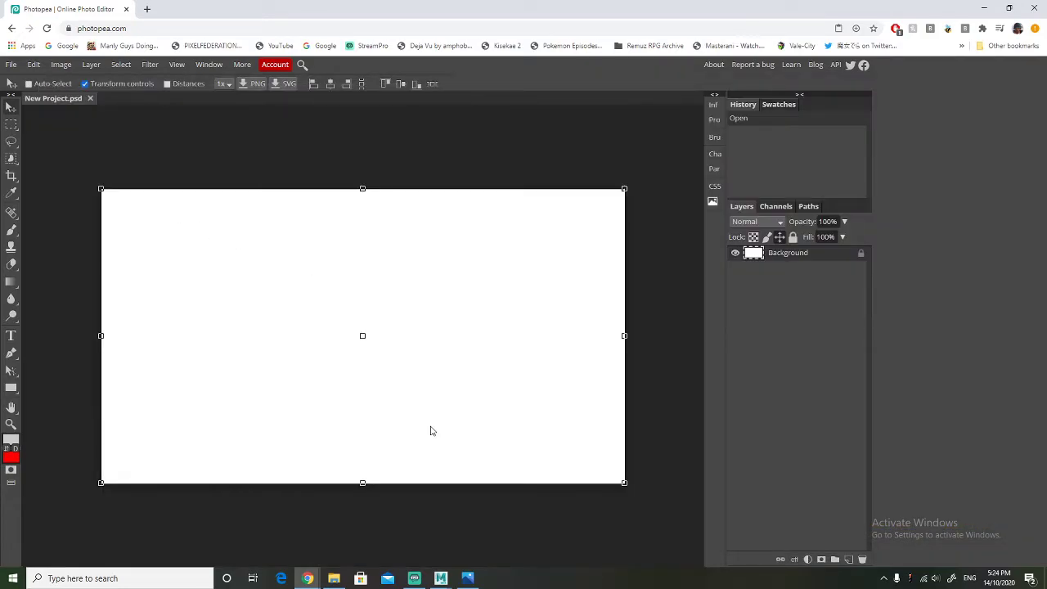
pyautogui.click(638, 368)
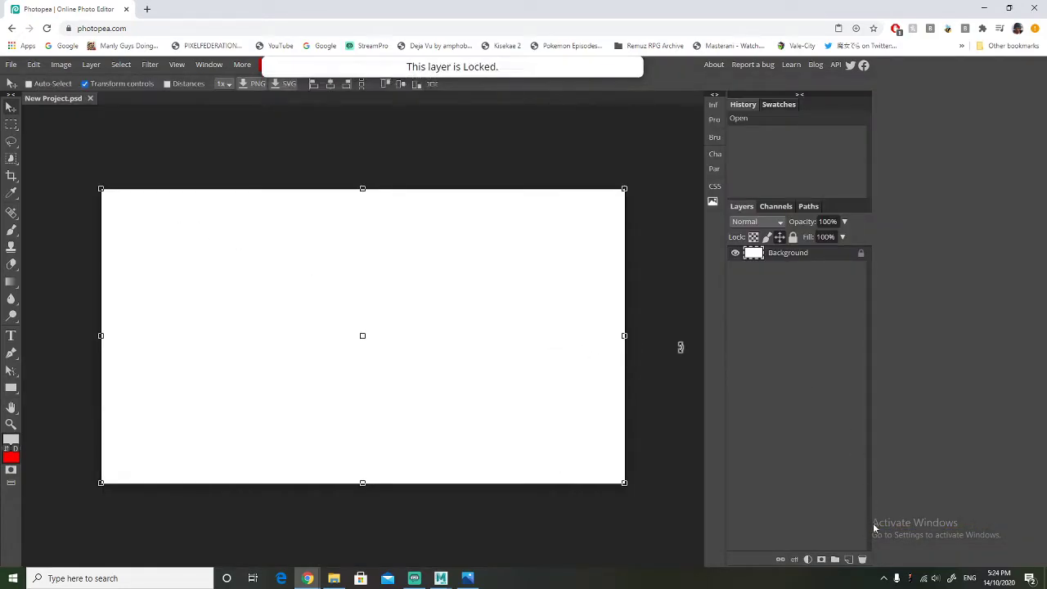
pyautogui.click(849, 558)
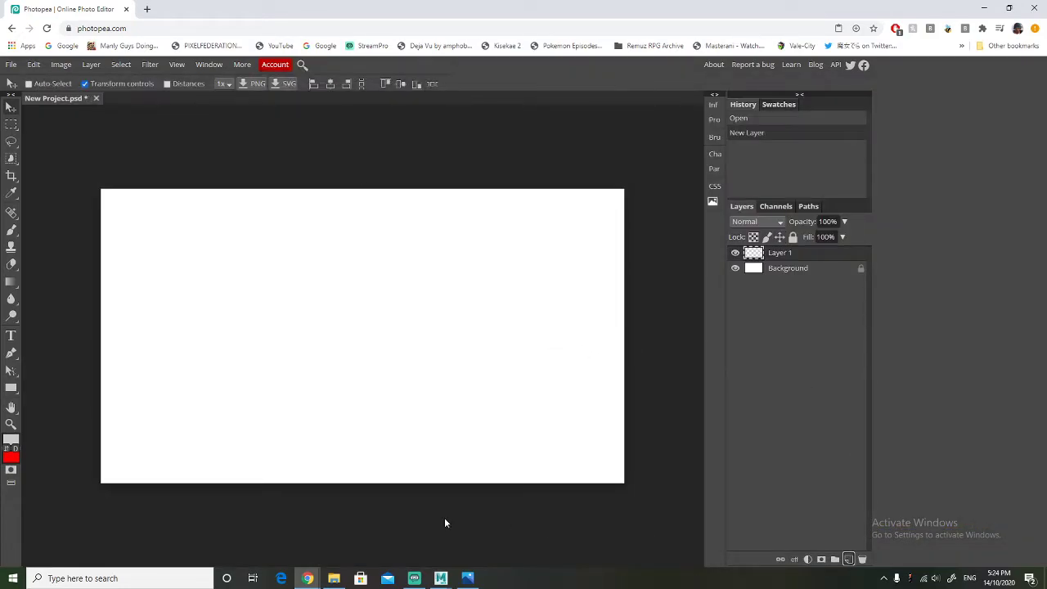
# Place the snips Concpet3DEntrance1, Concpet3DEntrance2 and Concpet3DEntrance3 on the sheet as front, side and top views of the entrance
pyautogui.click(334, 578)
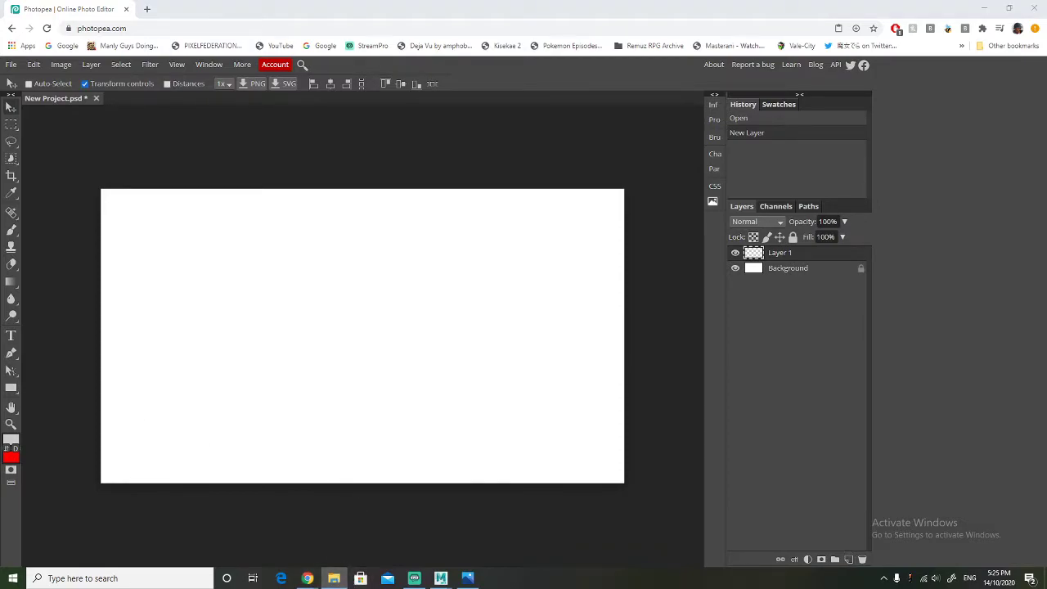
pyautogui.moveTo(26, 233); pyautogui.dragTo(353, 299)
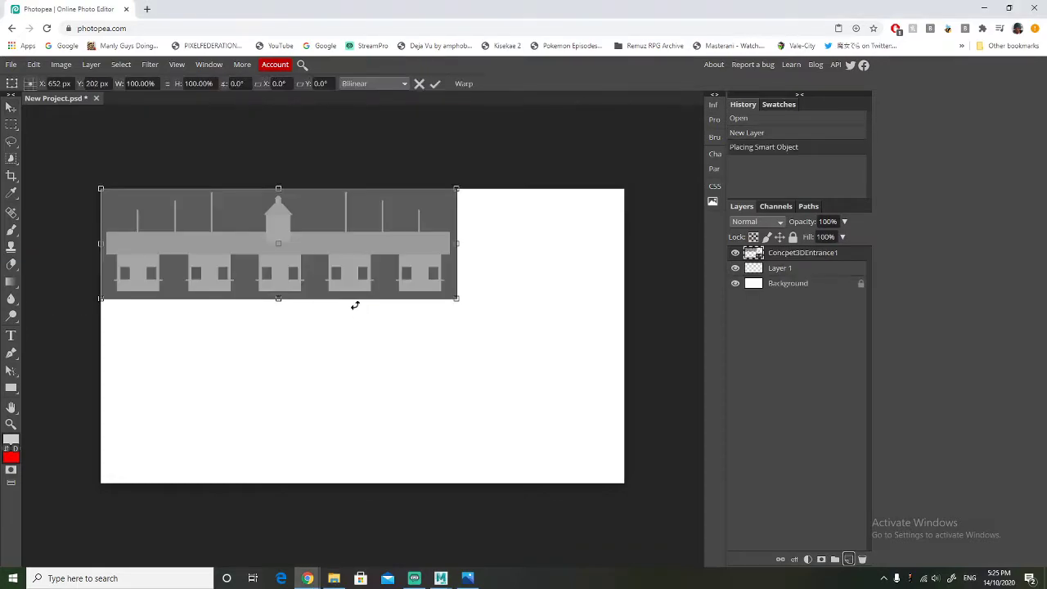
pyautogui.moveTo(404, 351); pyautogui.dragTo(417, 424)
pyautogui.moveTo(1, 272); pyautogui.dragTo(173, 288)
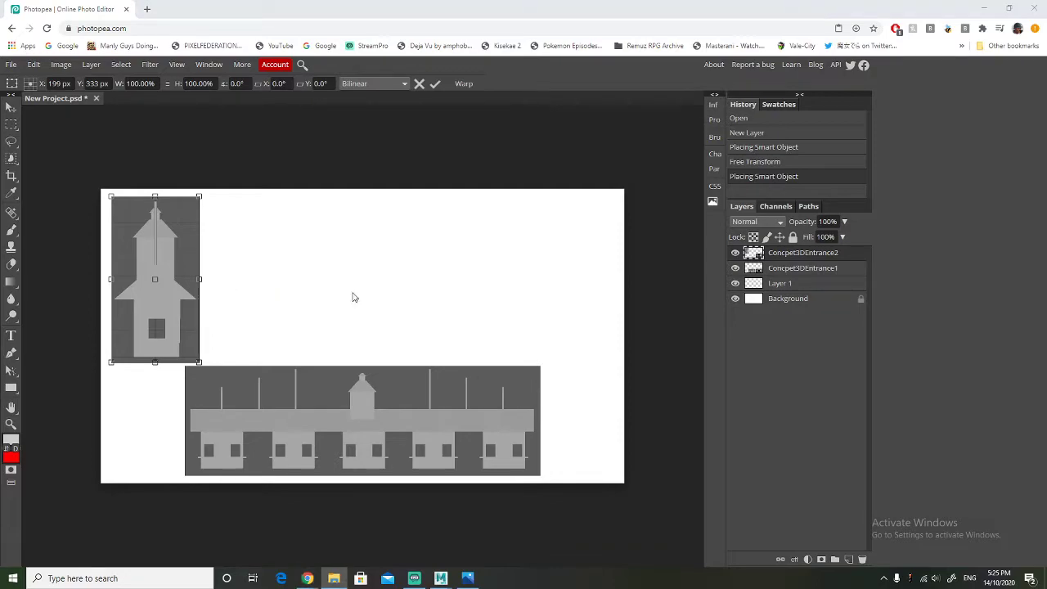
pyautogui.moveTo(2, 278); pyautogui.dragTo(405, 283)
pyautogui.moveTo(367, 236); pyautogui.dragTo(507, 264)
pyautogui.moveTo(426, 397); pyautogui.dragTo(395, 399)
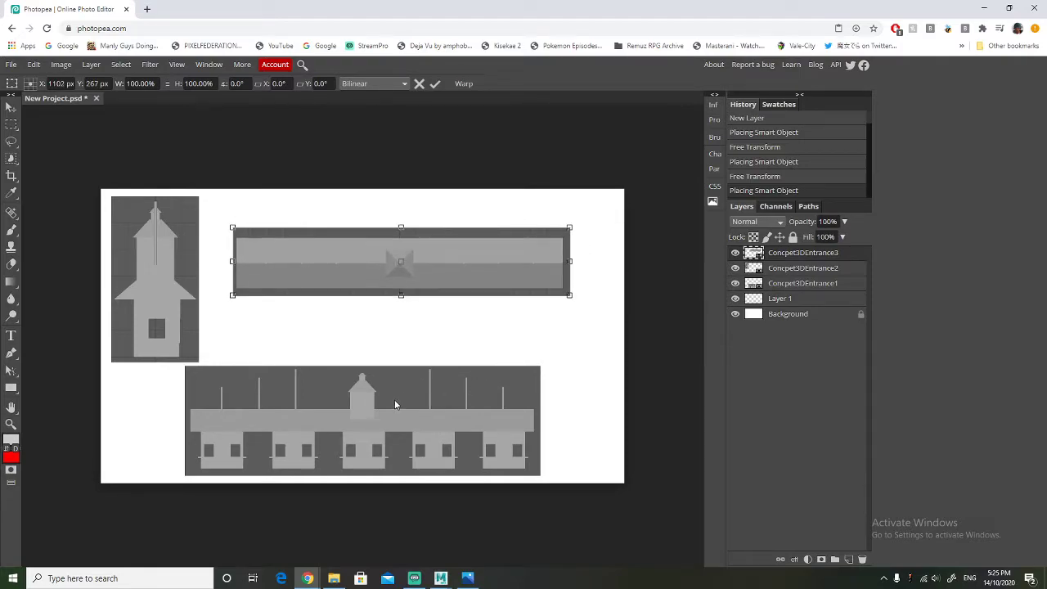
# Move the front view directly below the top view and lower the side view beside them
pyautogui.click(800, 283)
pyautogui.moveTo(328, 406); pyautogui.dragTo(368, 355)
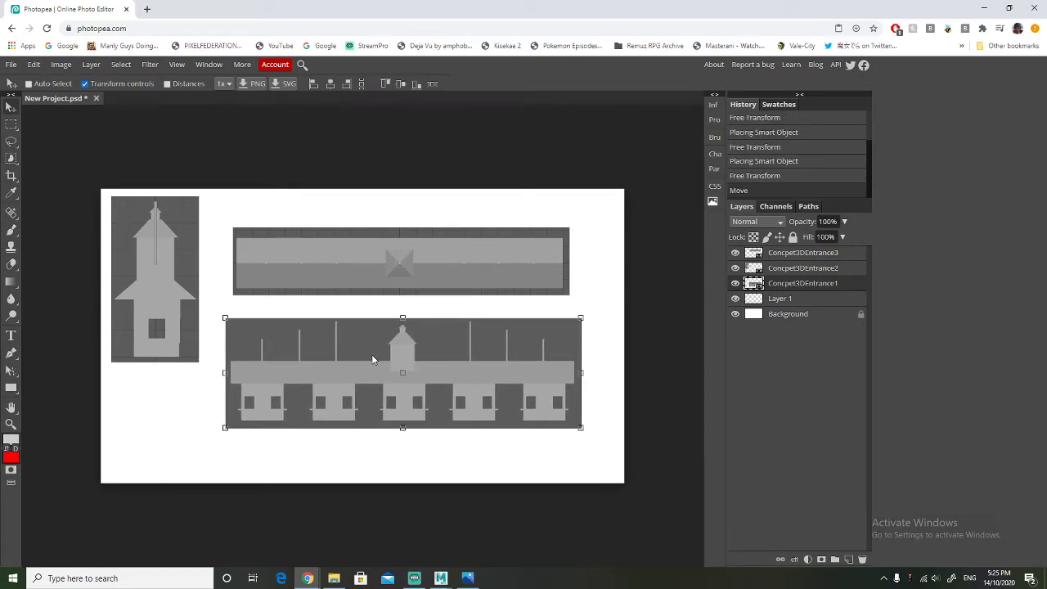
pyautogui.click(793, 268)
pyautogui.moveTo(172, 236); pyautogui.dragTo(179, 285)
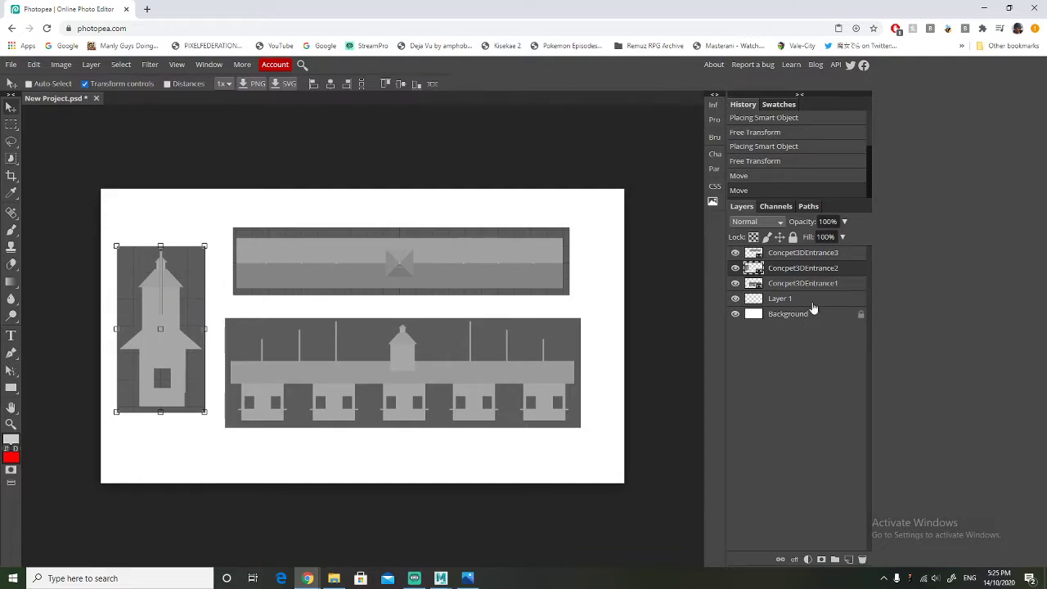
# Hide the Background layer and add a new empty layer above the three entrance snips
pyautogui.click(736, 314)
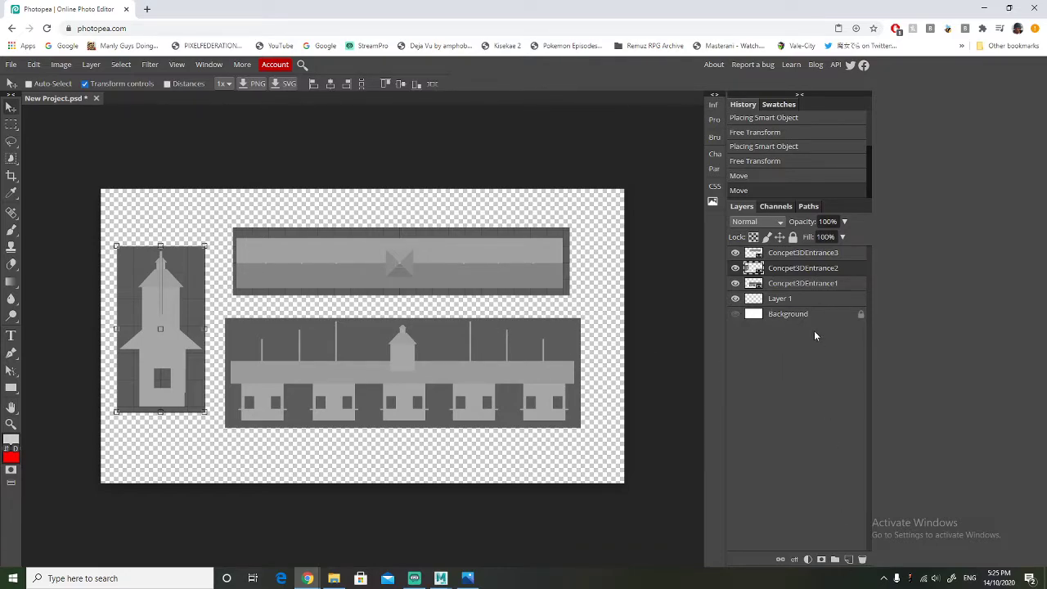
pyautogui.click(802, 255)
pyautogui.click(848, 558)
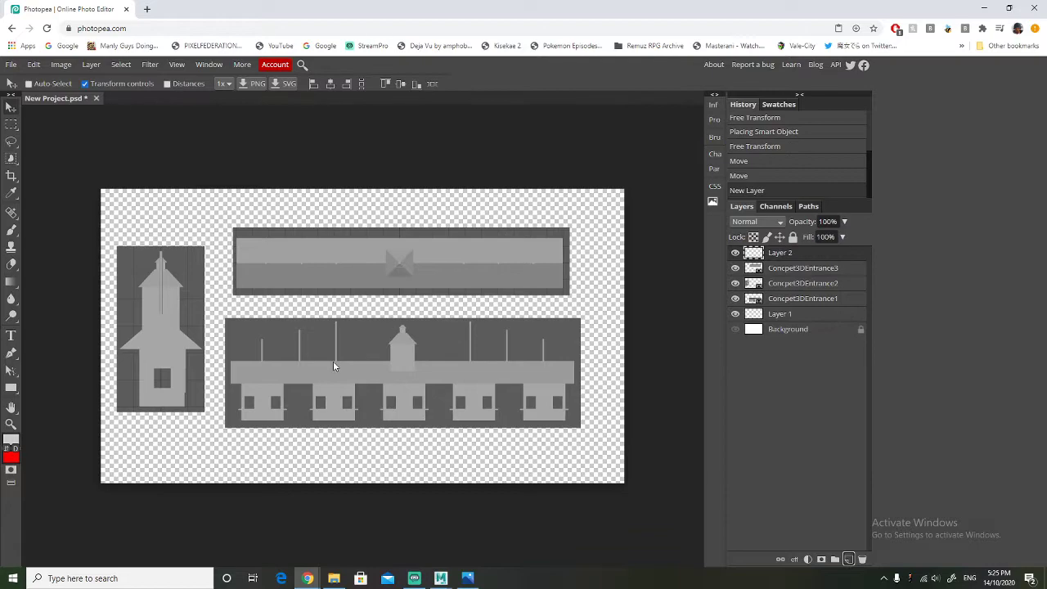
pyautogui.keyDown('ctrl'); pyautogui.click(489, 302); pyautogui.keyUp('ctrl')
pyautogui.keyDown('ctrl'); pyautogui.scroll(1, 422, 317); pyautogui.keyUp('ctrl')
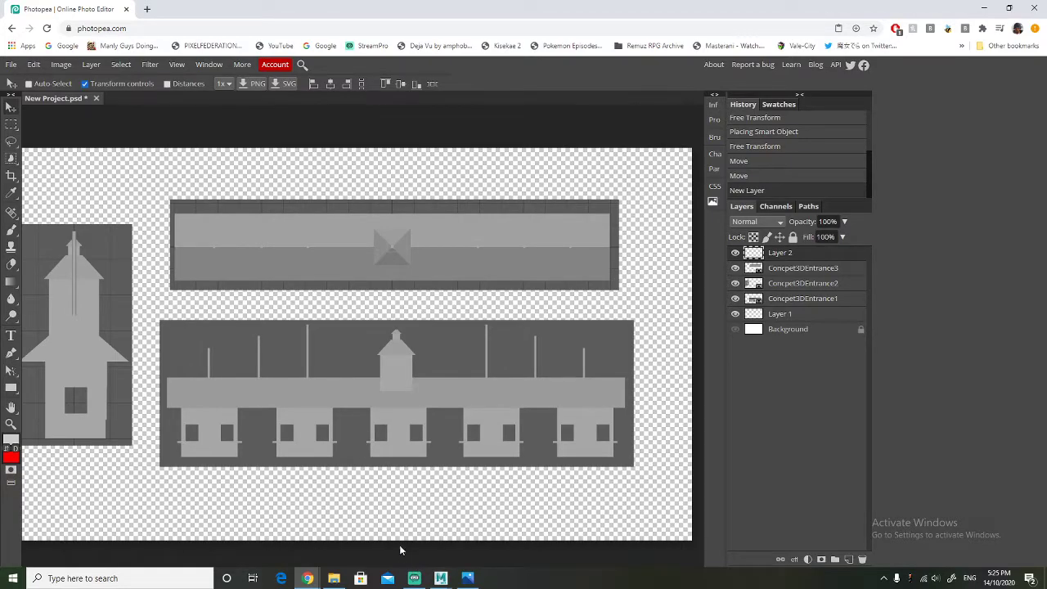
pyautogui.moveTo(284, 477); pyautogui.dragTo(301, 479)
pyautogui.scroll(1, 278, 469)
pyautogui.scroll(-1, 277, 469)
pyautogui.keyDown('ctrl'); pyautogui.scroll(1, 277, 470); pyautogui.keyUp('ctrl')
pyautogui.keyDown('ctrl'); pyautogui.scroll(-1, 277, 470); pyautogui.keyUp('ctrl')
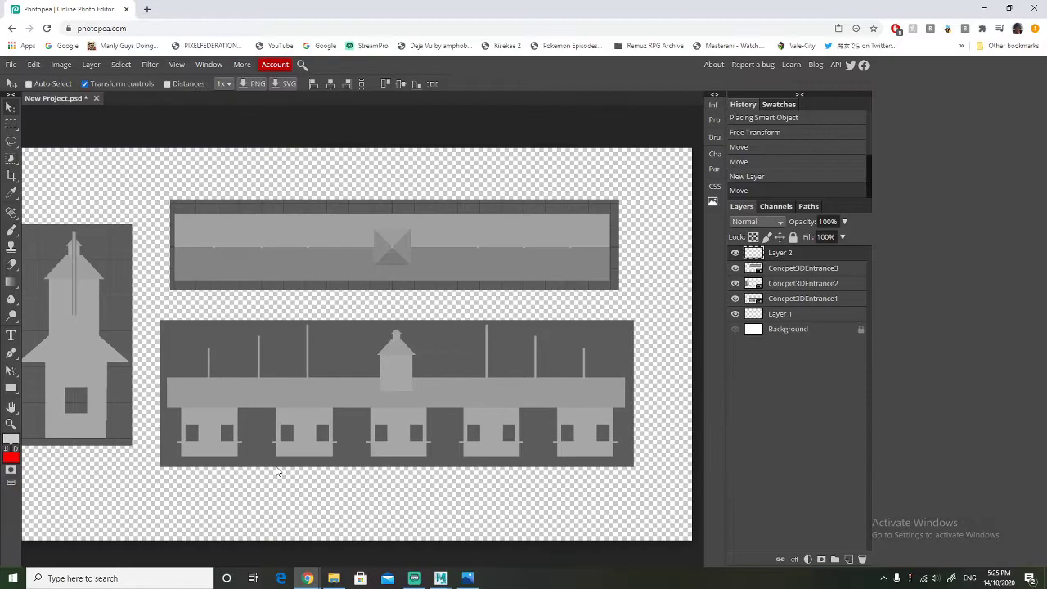
pyautogui.hscroll(-1, 277, 470)
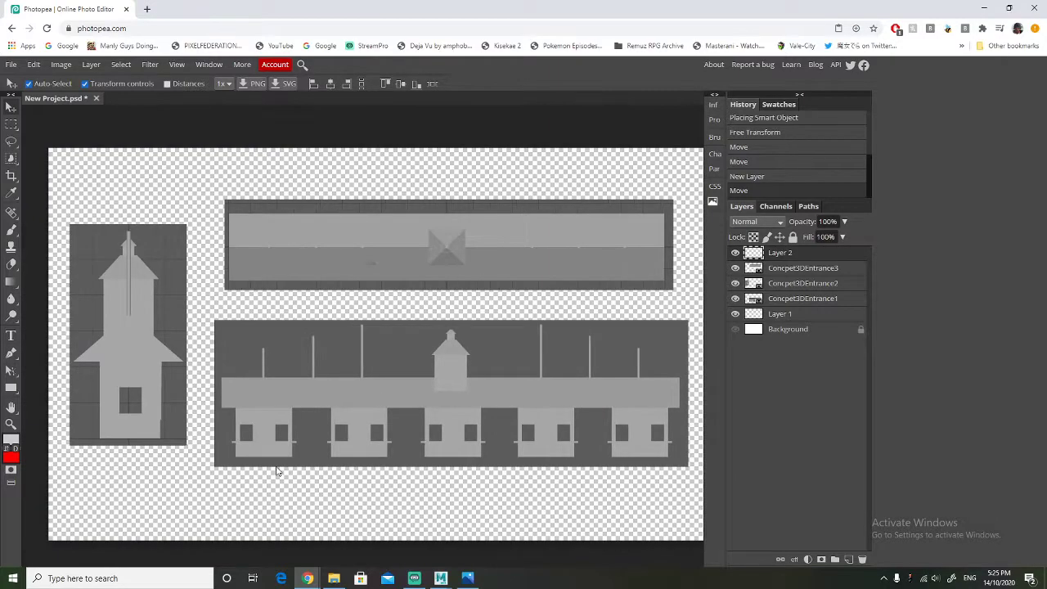
# Reduce the opacity of the three Concpet3DEntrance layers together to 71%
pyautogui.click(800, 271)
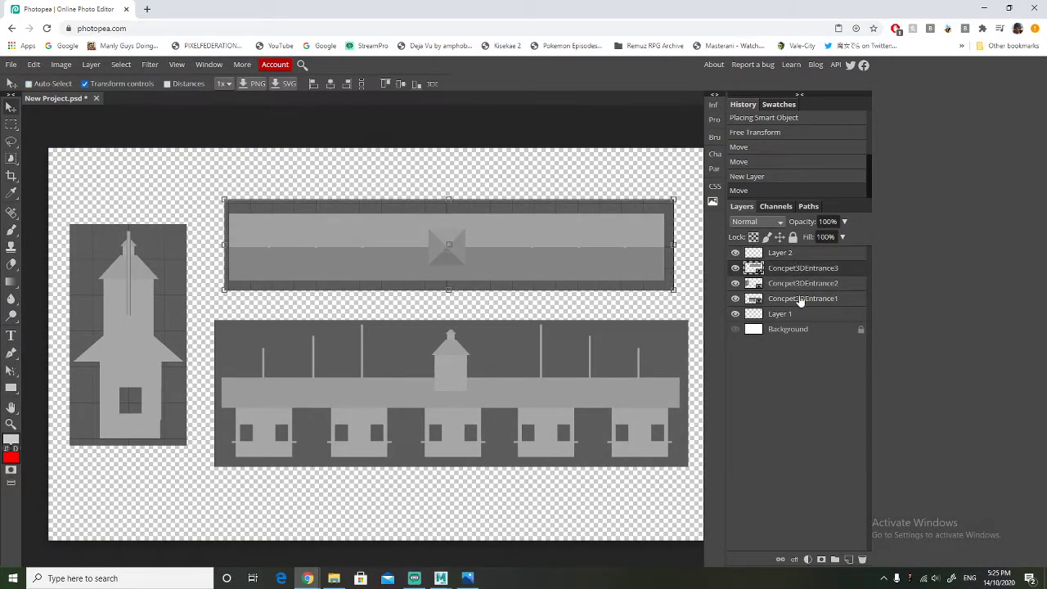
pyautogui.keyDown('shift'); pyautogui.click(800, 298); pyautogui.keyUp('shift')
pyautogui.click(844, 221)
pyautogui.moveTo(845, 237); pyautogui.dragTo(830, 240)
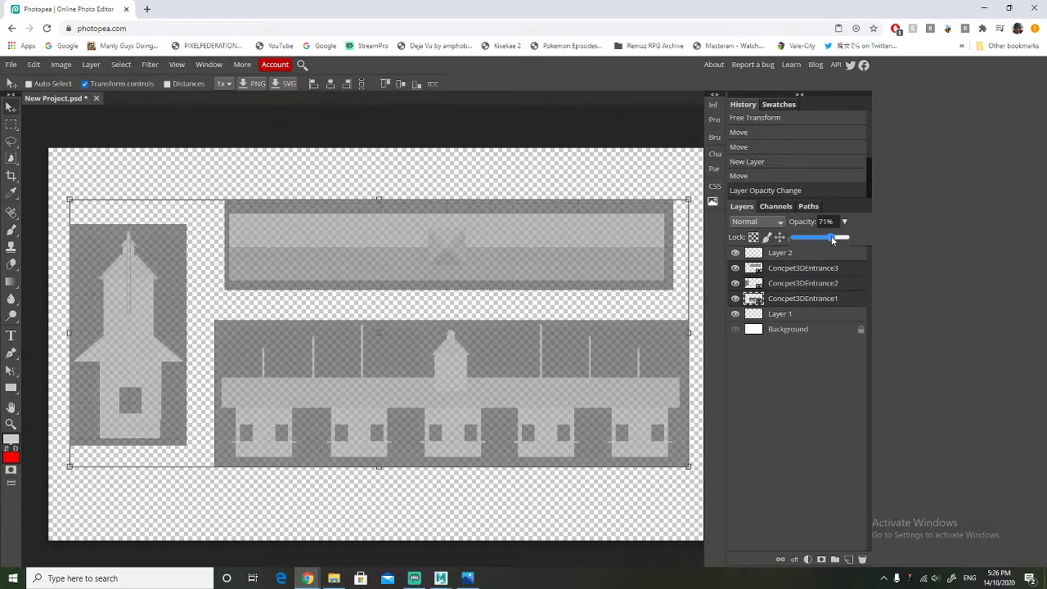
pyautogui.moveTo(831, 239); pyautogui.dragTo(831, 239)
pyautogui.click(844, 221)
# Make Layer 2 active and choose the Brush tool for tracing the booths in the front view
pyautogui.click(820, 256)
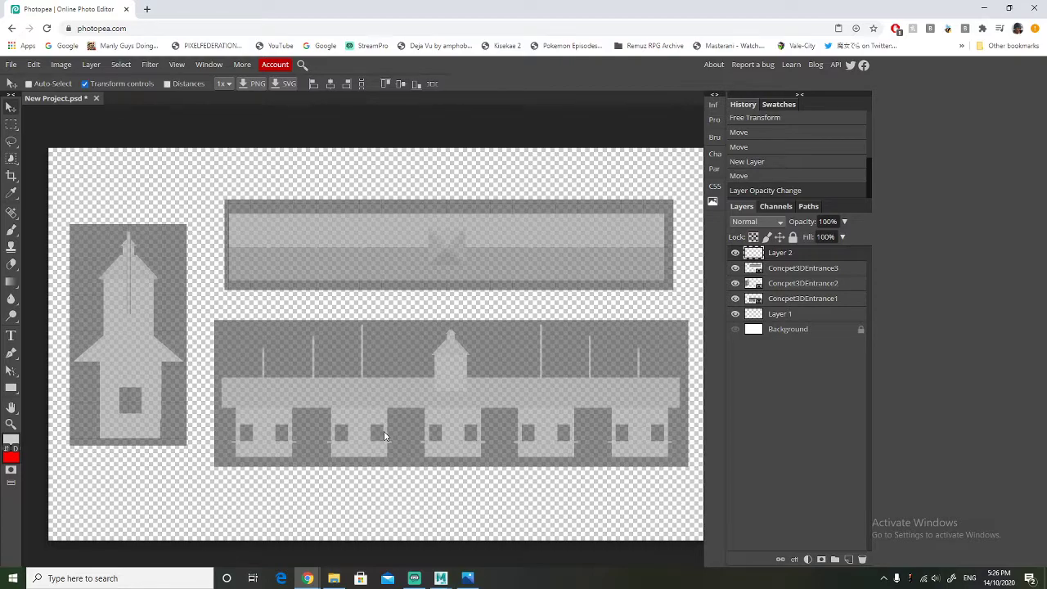
pyautogui.scroll(5, 286, 436)
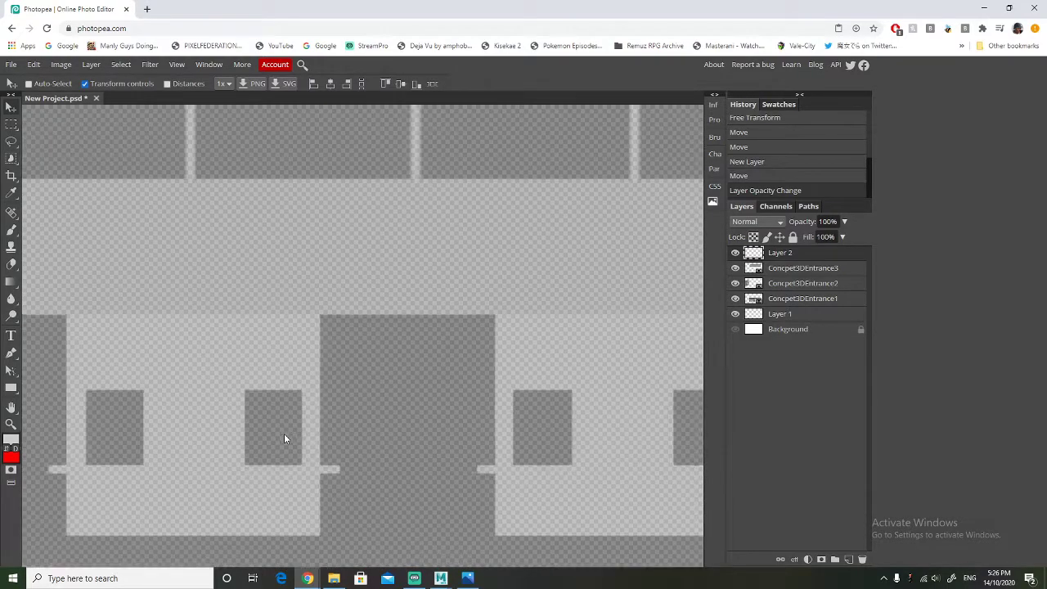
pyautogui.scroll(-3, 283, 434)
pyautogui.scroll(3, 284, 436)
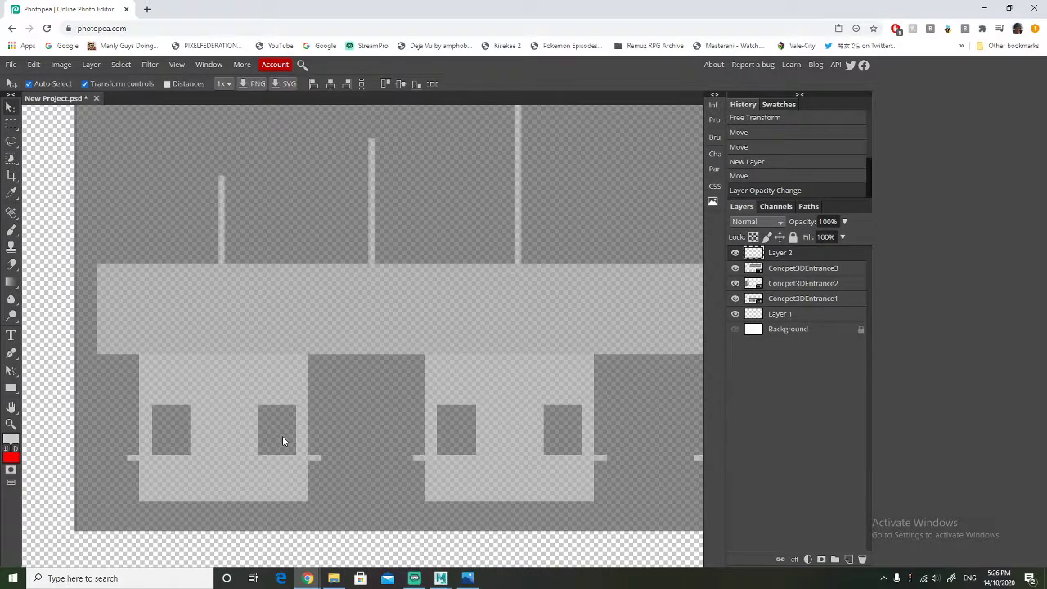
pyautogui.keyDown('ctrl'); pyautogui.scroll(1, 283, 441); pyautogui.keyUp('ctrl')
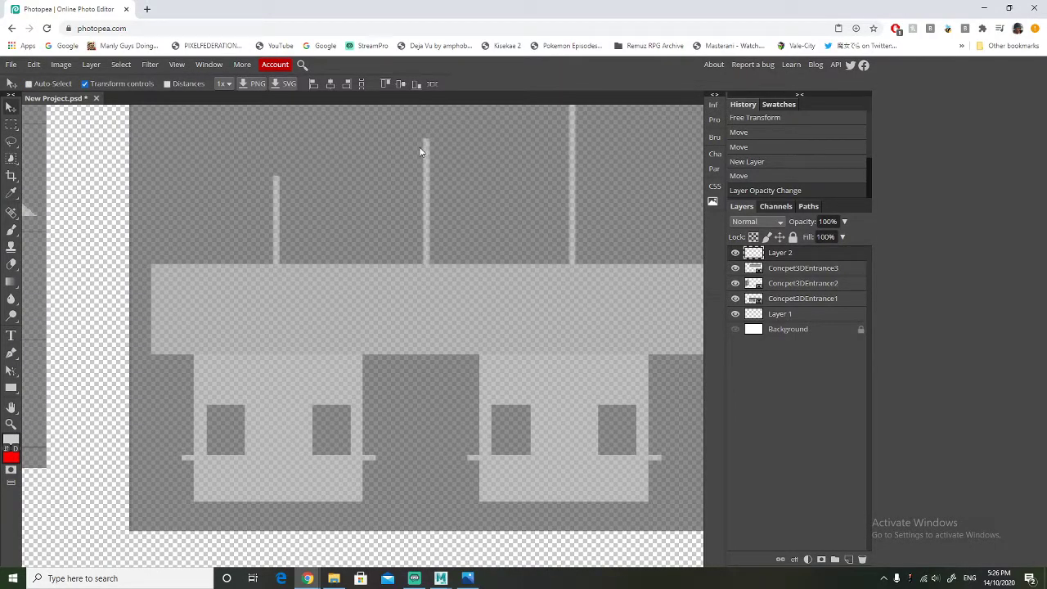
pyautogui.click(12, 232)
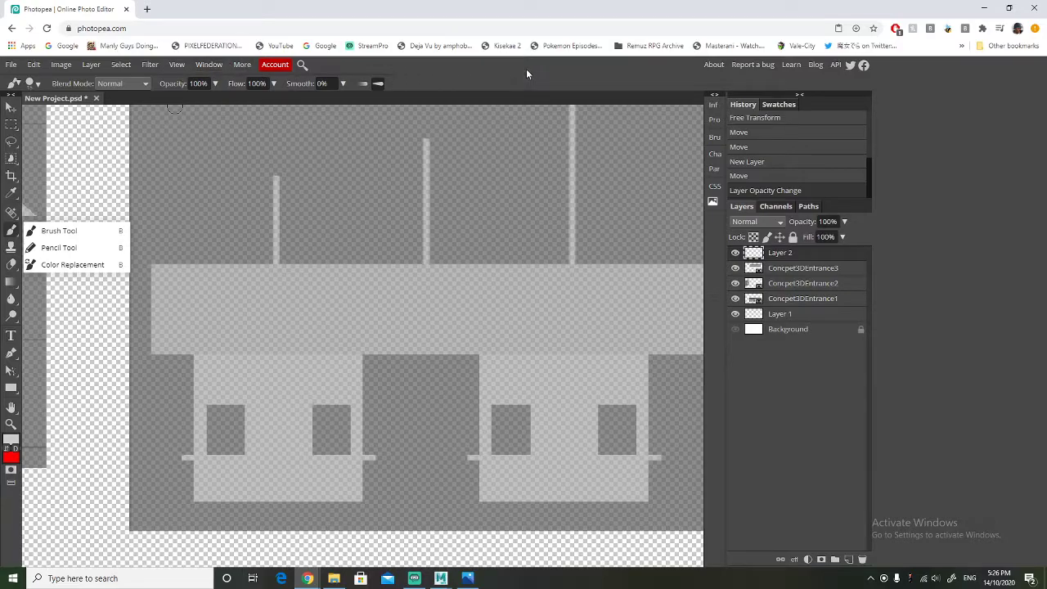
pyautogui.click(14, 82)
pyautogui.click(14, 83)
pyautogui.click(14, 83)
pyautogui.click(32, 83)
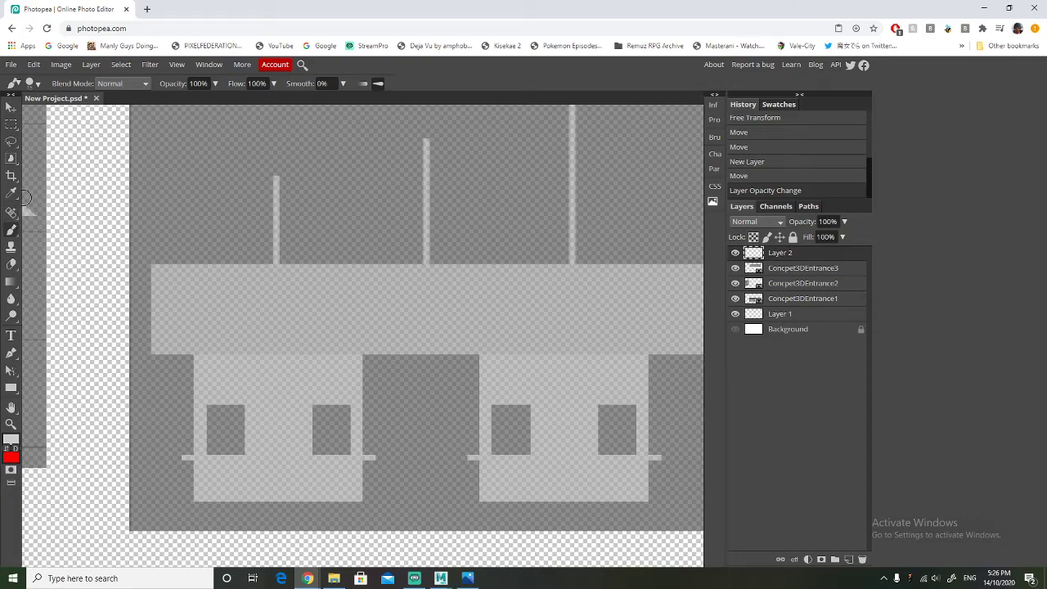
pyautogui.rightClick(12, 232)
pyautogui.click(37, 236)
pyautogui.rightClick(12, 231)
pyautogui.click(12, 231)
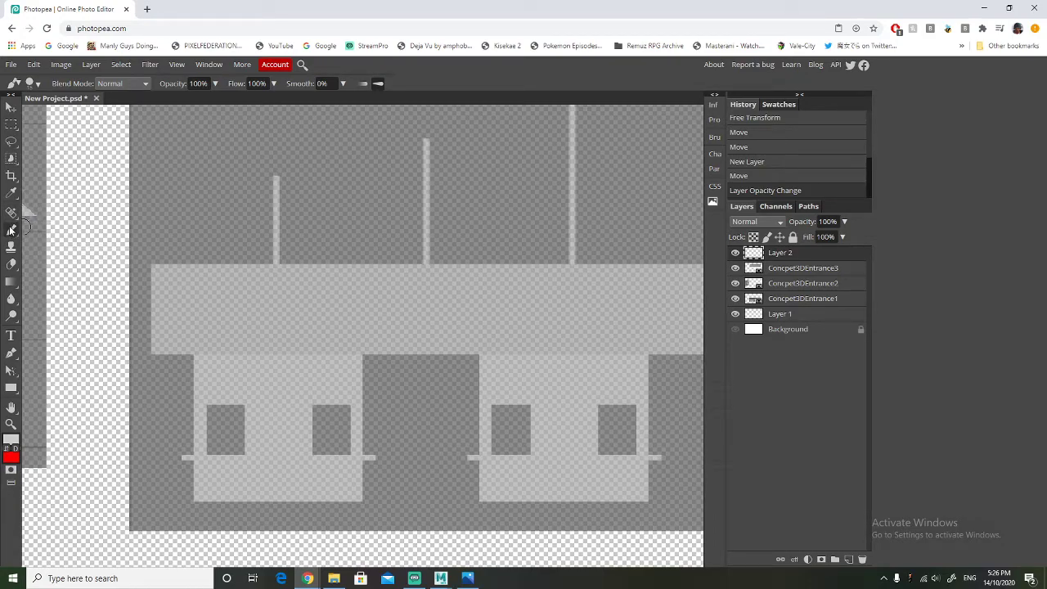
# Set the foreground colour to black (000000) and shrink the brush to a fine tip
pyautogui.click(11, 440)
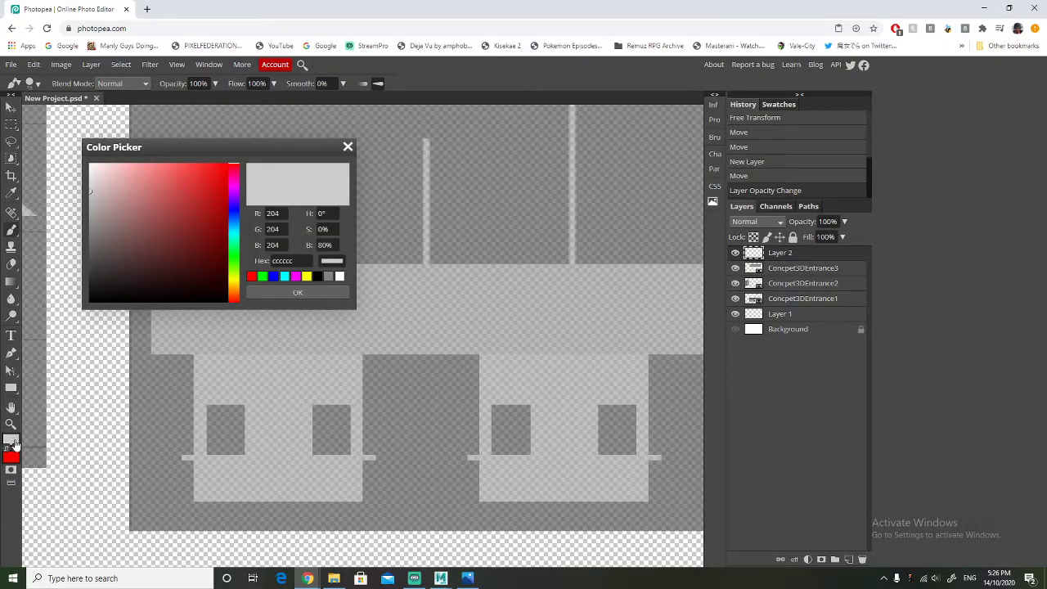
pyautogui.moveTo(124, 241); pyautogui.dragTo(90, 302)
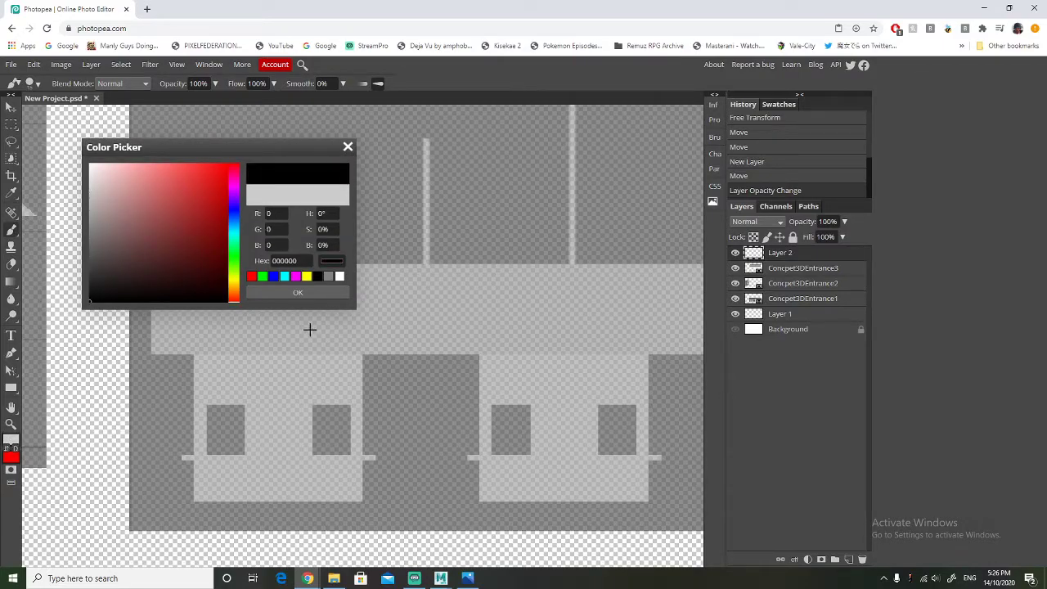
pyautogui.click(299, 293)
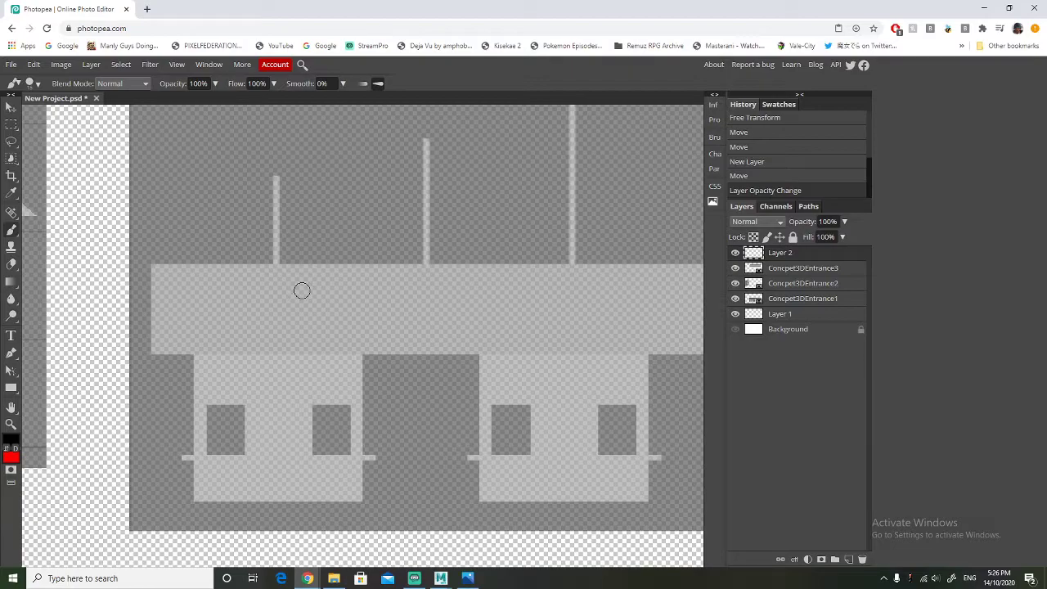
pyautogui.press('[')
pyautogui.press('[')
pyautogui.press('[')
pyautogui.moveTo(195, 504); pyautogui.dragTo(269, 134)
pyautogui.hotkey('ctrl', 'z')
pyautogui.moveTo(196, 504); pyautogui.dragTo(217, 177)
pyautogui.hotkey('ctrl', 'z')
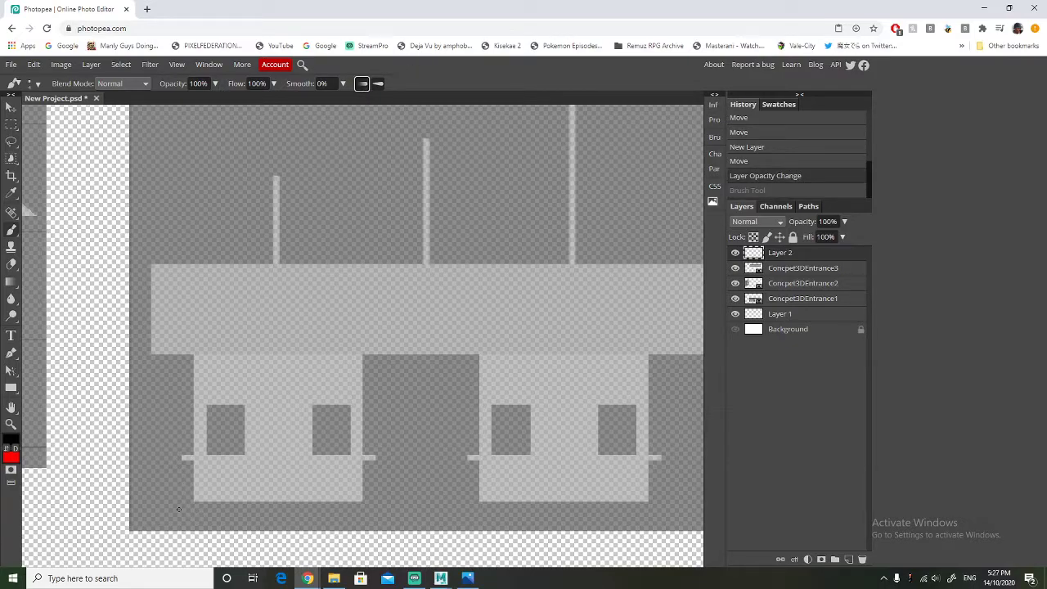
pyautogui.moveTo(197, 503); pyautogui.dragTo(229, 206)
pyautogui.hotkey('ctrl', 'z')
pyautogui.moveTo(207, 247); pyautogui.dragTo(202, 548)
pyautogui.hotkey('ctrl', 'z')
pyautogui.keyDown('shift'); pyautogui.moveTo(194, 507); pyautogui.dragTo(206, 353); pyautogui.keyUp('shift')
pyautogui.hotkey('ctrl', 'z')
pyautogui.keyDown('shift'); pyautogui.moveTo(194, 502); pyautogui.dragTo(197, 182); pyautogui.keyUp('shift')
pyautogui.hotkey('ctrl', 'z')
pyautogui.keyDown('shift'); pyautogui.moveTo(192, 502); pyautogui.dragTo(217, 276); pyautogui.keyUp('shift')
pyautogui.hotkey('ctrl', 'z')
pyautogui.keyDown('shift'); pyautogui.moveTo(191, 493); pyautogui.dragTo(203, 280); pyautogui.keyUp('shift')
pyautogui.hotkey('ctrl', 'z')
# Trace the leftmost booth's side walls, top edge and base on Layer 2 with straight black lines running past its corners
pyautogui.keyDown('shift'); pyautogui.moveTo(194, 505); pyautogui.dragTo(196, 233); pyautogui.keyUp('shift')
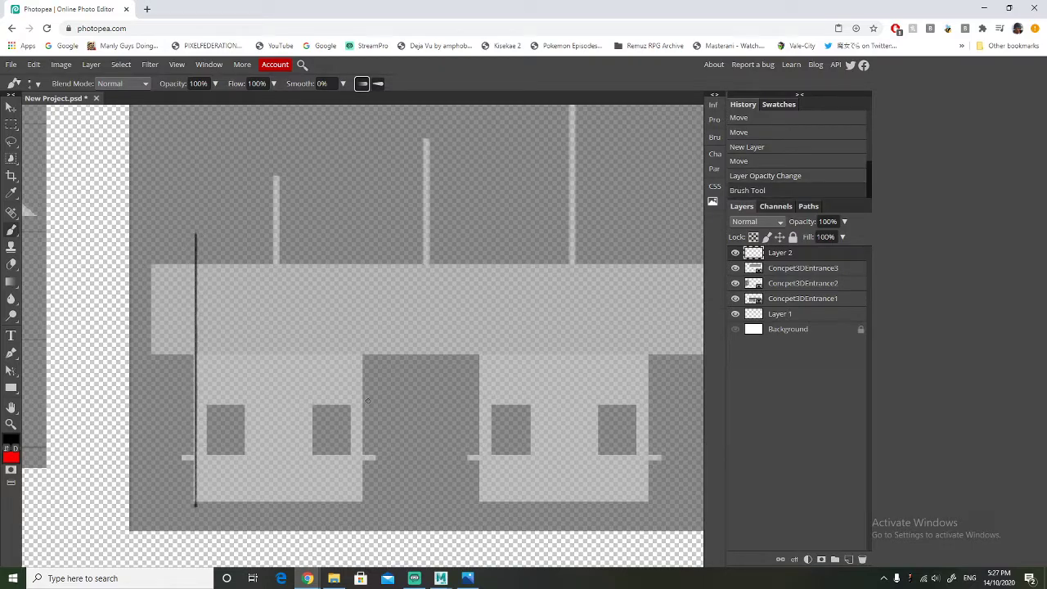
pyautogui.keyDown('shift'); pyautogui.moveTo(361, 503); pyautogui.dragTo(362, 348); pyautogui.keyUp('shift')
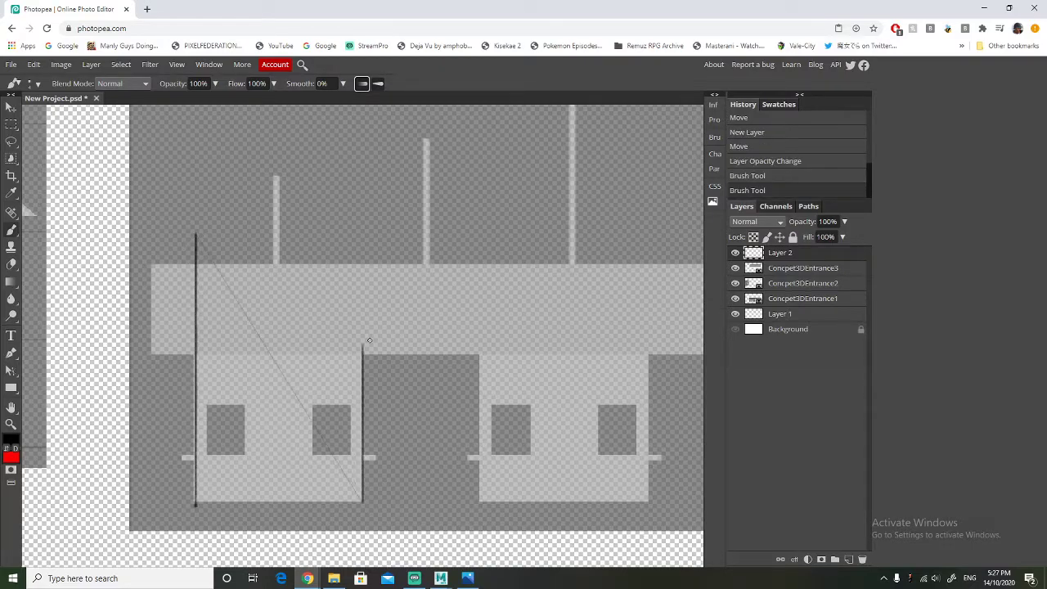
pyautogui.hotkey('ctrl', 'z')
pyautogui.keyDown('shift'); pyautogui.moveTo(360, 502); pyautogui.dragTo(361, 211); pyautogui.keyUp('shift')
pyautogui.moveTo(198, 354)
pyautogui.keyDown('shift'); pyautogui.mouseDown()
pyautogui.moveTo(197, 378)
pyautogui.moveTo(441, 360)
pyautogui.mouseUp(); pyautogui.keyUp('shift')
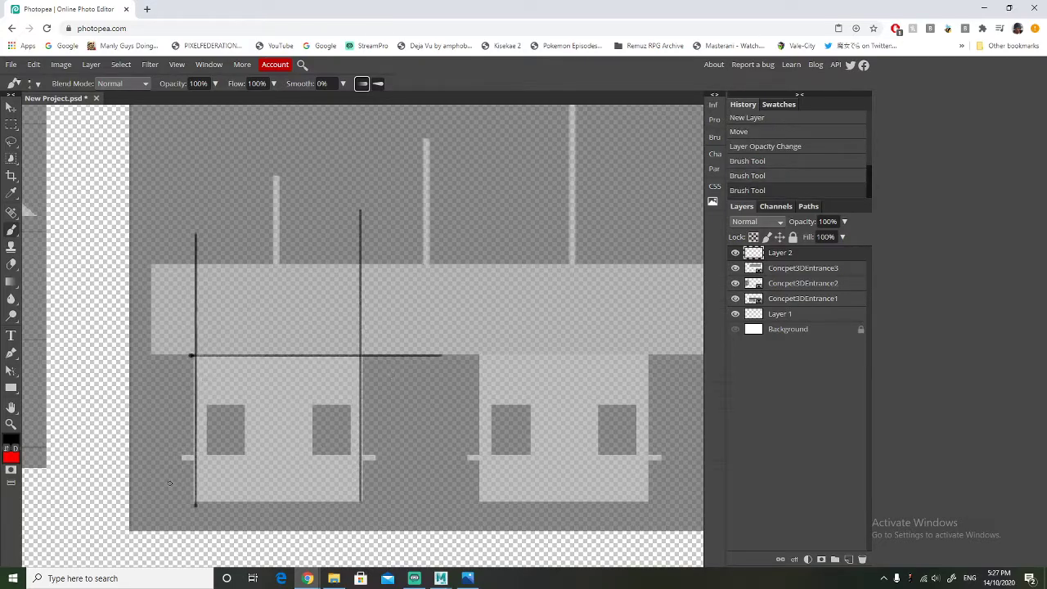
pyautogui.click(189, 502)
pyautogui.hotkey('ctrl', 'z')
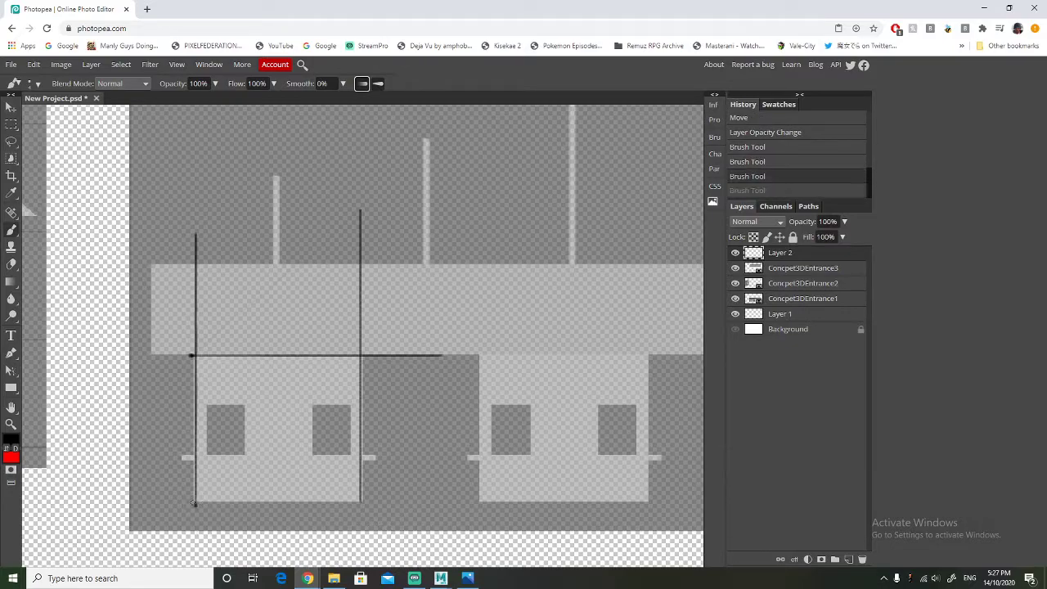
pyautogui.keyDown('shift'); pyautogui.moveTo(193, 503); pyautogui.dragTo(442, 502); pyautogui.keyUp('shift')
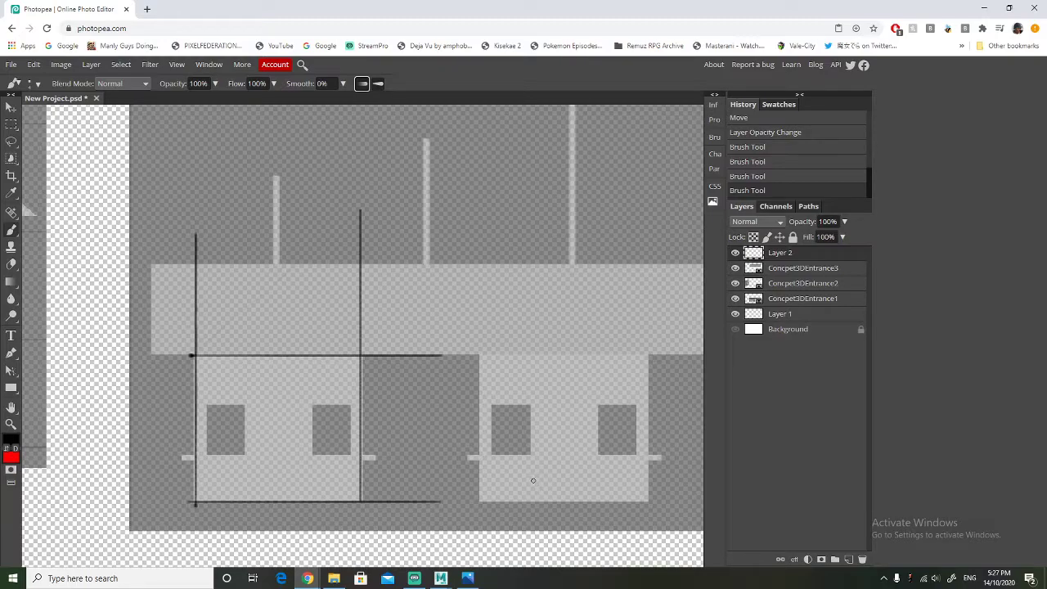
# Outline the small ledge sticking out of the leftmost booth's right wall with short straight brush lines
pyautogui.scroll(5, 404, 467)
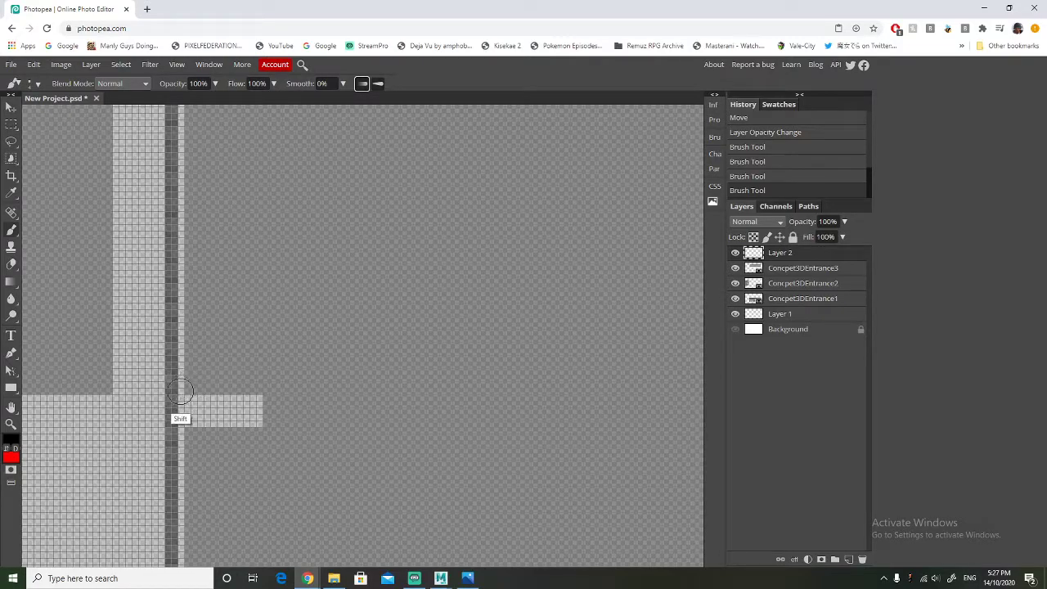
pyautogui.keyDown('shift'); pyautogui.moveTo(180, 391); pyautogui.dragTo(275, 394); pyautogui.keyUp('shift')
pyautogui.moveTo(182, 430)
pyautogui.keyDown('shift'); pyautogui.mouseDown()
pyautogui.moveTo(293, 430)
pyautogui.moveTo(265, 391)
pyautogui.mouseUp(); pyautogui.keyUp('shift')
pyautogui.scroll(-5, 257, 404)
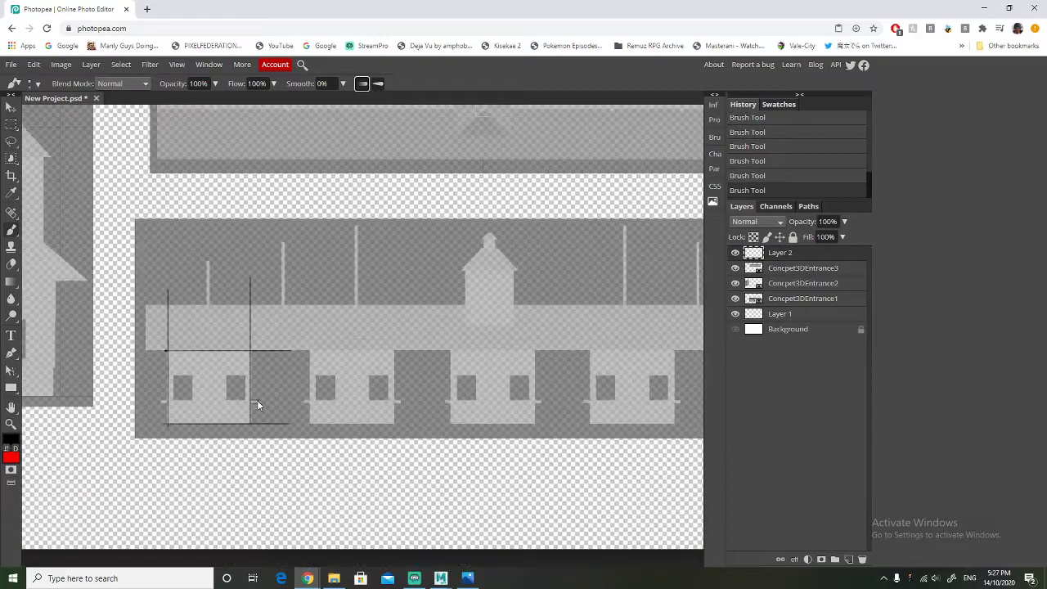
# Outline the matching ledge on the leftmost booth's left wall with the black brush
pyautogui.hscroll(-5, 227, 407)
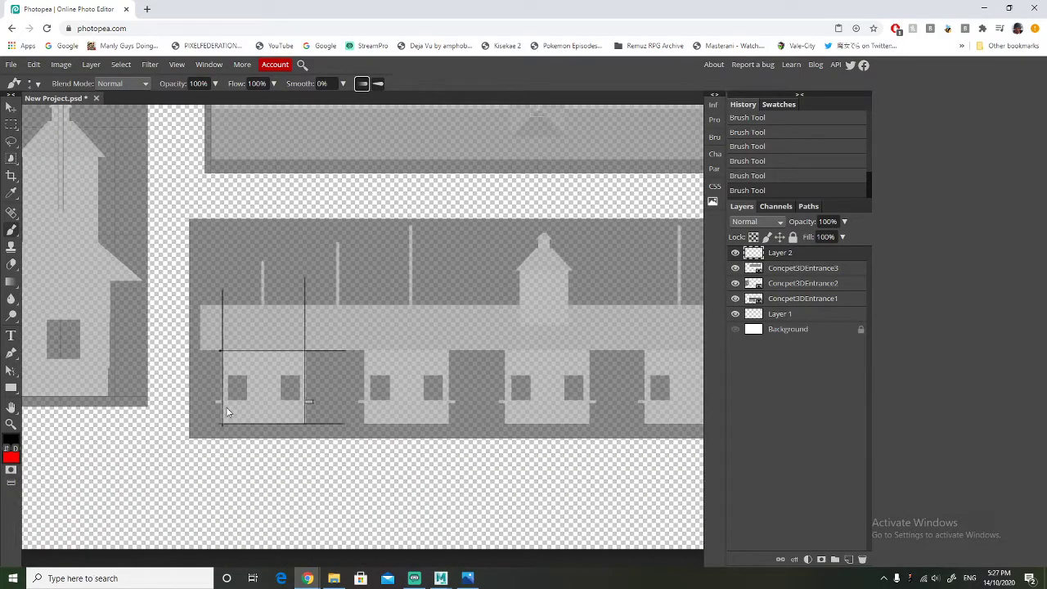
pyautogui.scroll(6, 381, 404)
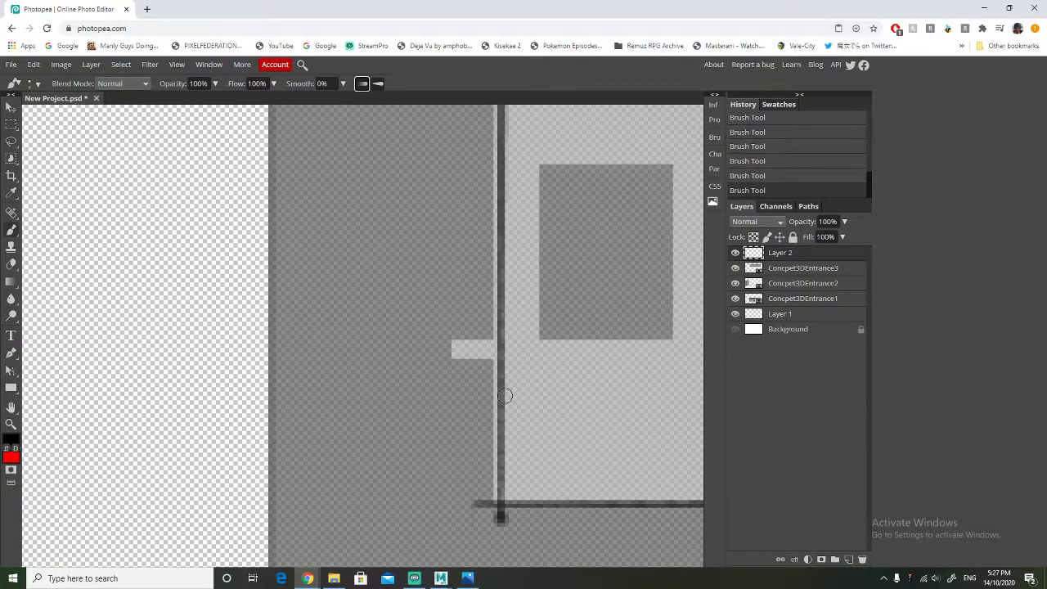
pyautogui.hscroll(3, 493, 390)
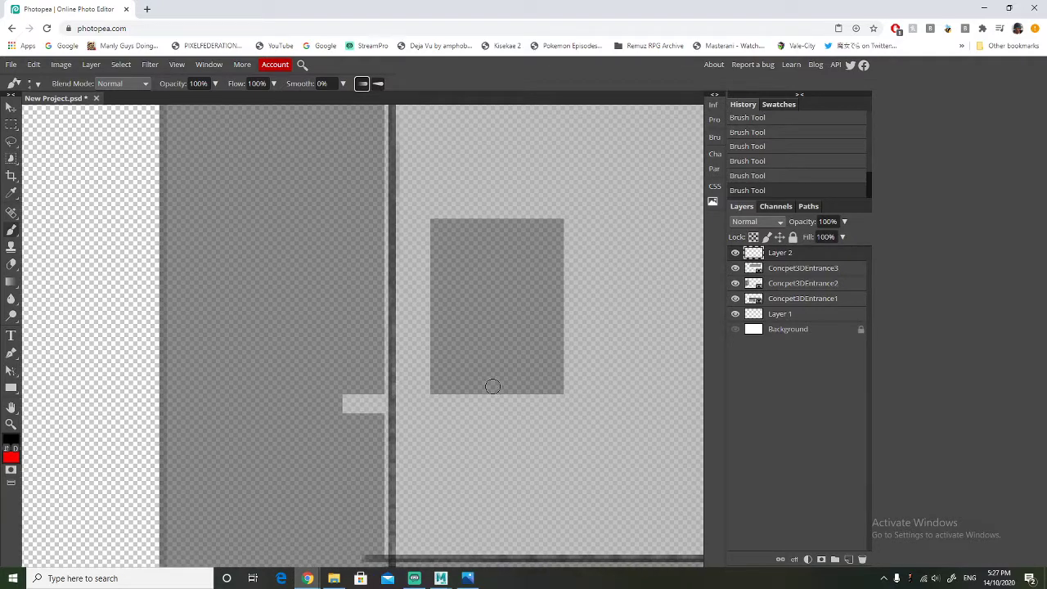
pyautogui.moveTo(391, 395)
pyautogui.keyDown('shift'); pyautogui.mouseDown()
pyautogui.moveTo(346, 396)
pyautogui.moveTo(347, 417)
pyautogui.moveTo(320, 417)
pyautogui.moveTo(340, 398)
pyautogui.mouseUp(); pyautogui.keyUp('shift')
pyautogui.scroll(-4, 333, 396)
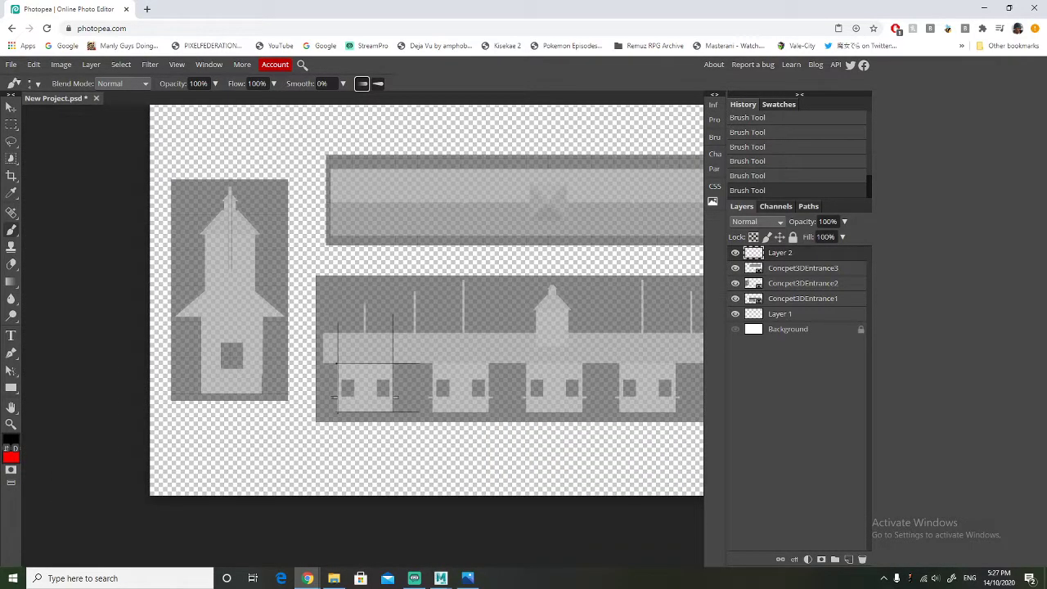
# Outline the left window of the leftmost booth on Layer 2 with straight black brush lines along its four edges
pyautogui.scroll(3, 356, 376)
pyautogui.scroll(3, 352, 342)
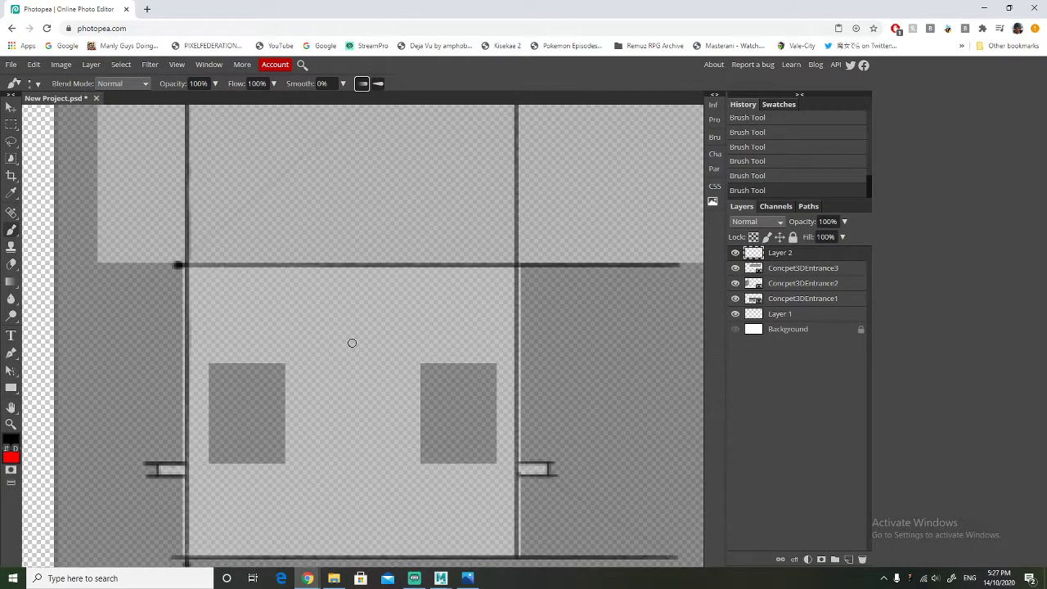
pyautogui.scroll(1, 285, 423)
pyautogui.scroll(1, 285, 423)
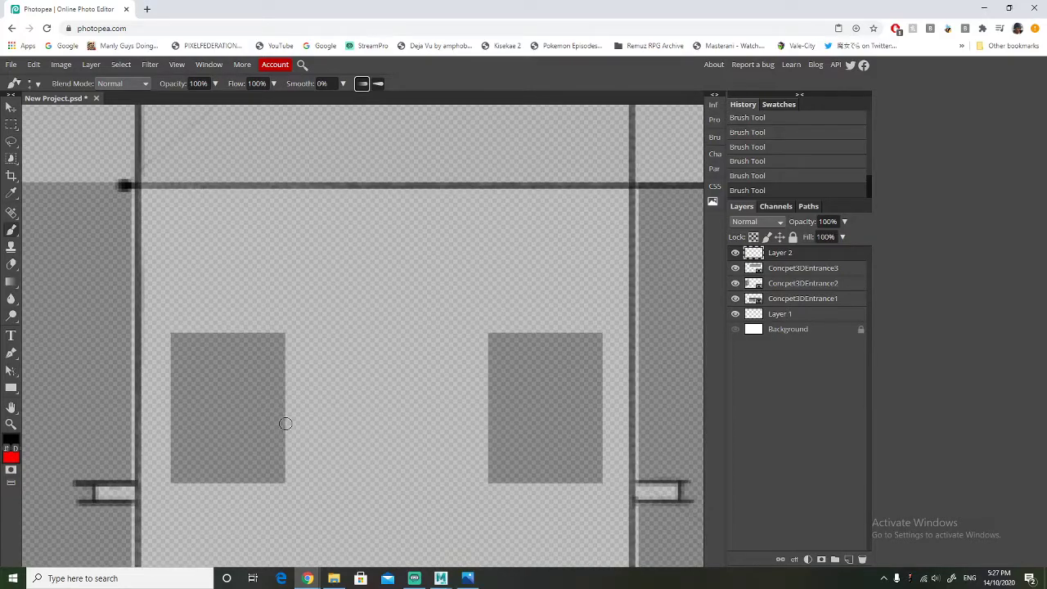
pyautogui.press('shift')
pyautogui.keyDown('shift'); pyautogui.click(278, 483); pyautogui.keyUp('shift')
pyautogui.hotkey('ctrl', 'z')
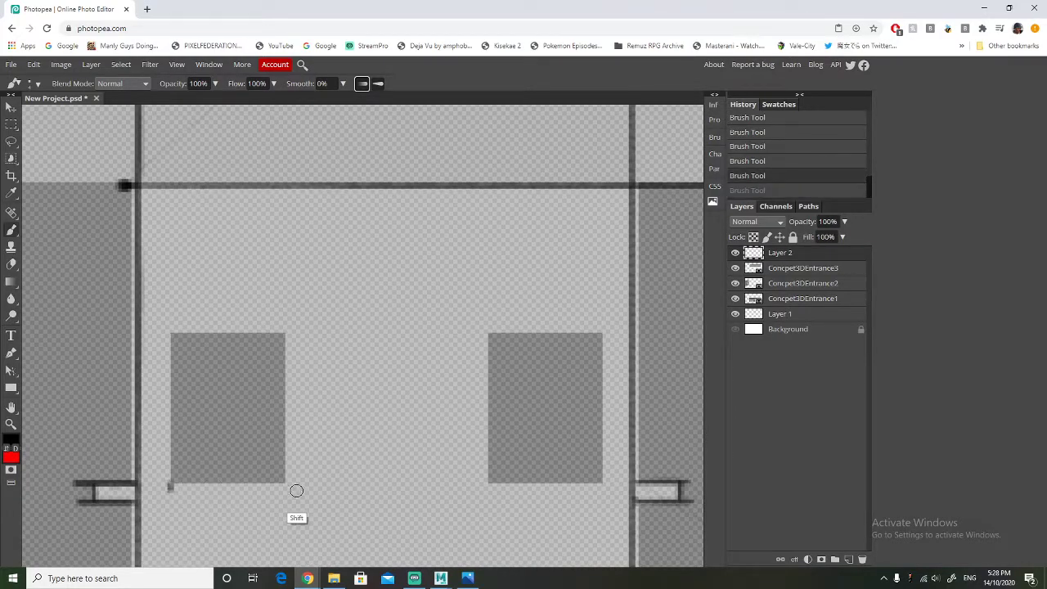
pyautogui.moveTo(172, 483)
pyautogui.keyDown('shift'); pyautogui.mouseDown()
pyautogui.moveTo(301, 483)
pyautogui.moveTo(292, 341)
pyautogui.mouseUp(); pyautogui.keyUp('shift')
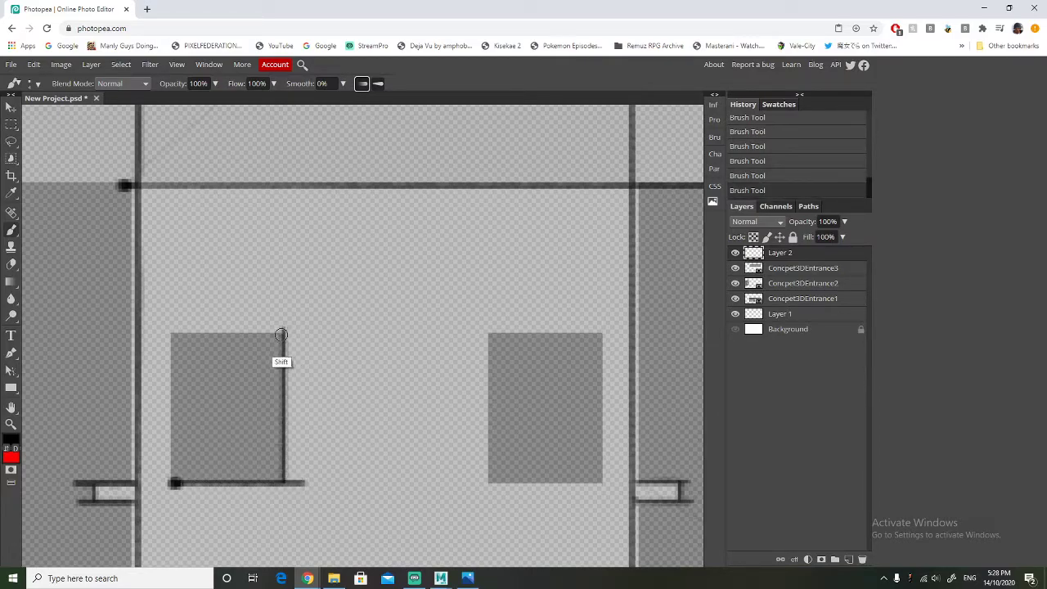
pyautogui.keyDown('shift'); pyautogui.click(172, 334); pyautogui.keyUp('shift')
pyautogui.keyDown('shift'); pyautogui.moveTo(172, 338); pyautogui.dragTo(175, 483); pyautogui.keyUp('shift')
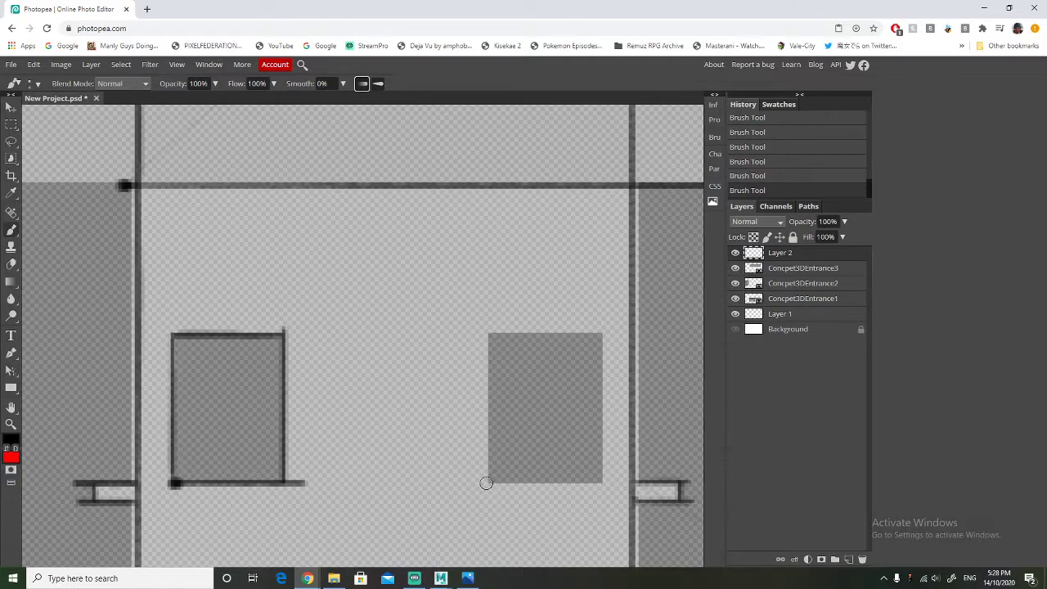
# Outline the right window of the leftmost booth with straight black brush lines, undoing and redrawing stray strokes
pyautogui.hotkey('ctrl', 'z')
pyautogui.moveTo(491, 483)
pyautogui.keyDown('shift'); pyautogui.mouseDown()
pyautogui.moveTo(601, 483)
pyautogui.moveTo(610, 353)
pyautogui.mouseUp(); pyautogui.keyUp('shift')
pyautogui.hotkey('ctrl', 'z')
pyautogui.moveTo(601, 482)
pyautogui.keyDown('shift'); pyautogui.mouseDown()
pyautogui.moveTo(608, 350)
pyautogui.moveTo(596, 333)
pyautogui.moveTo(475, 327)
pyautogui.moveTo(477, 413)
pyautogui.moveTo(489, 394)
pyautogui.mouseUp(); pyautogui.keyUp('shift')
pyautogui.hotkey('ctrl', 'z')
pyautogui.keyDown('shift'); pyautogui.moveTo(489, 345); pyautogui.dragTo(484, 494); pyautogui.keyUp('shift')
# Hide the Concpet3DEntrance1 layer to check the booth's line work on its own, and show it again
pyautogui.scroll(-3, 500, 470)
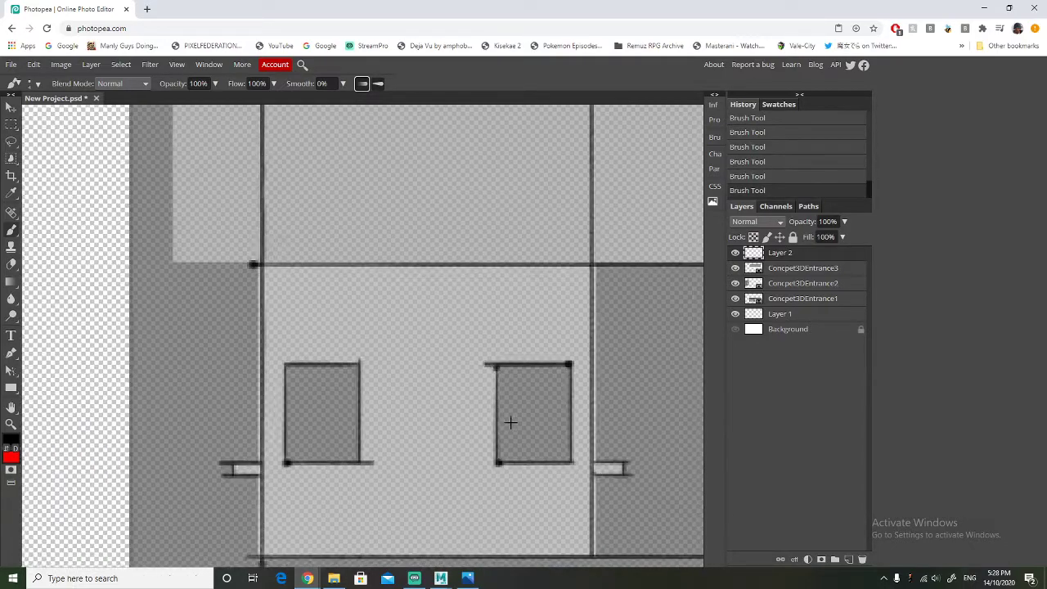
pyautogui.click(734, 299)
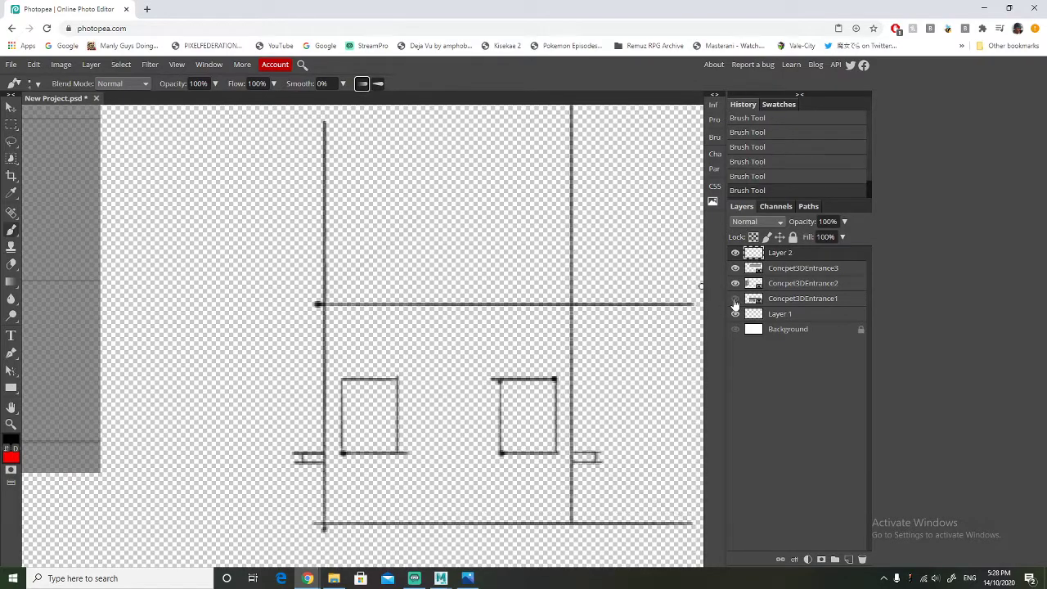
pyautogui.click(734, 299)
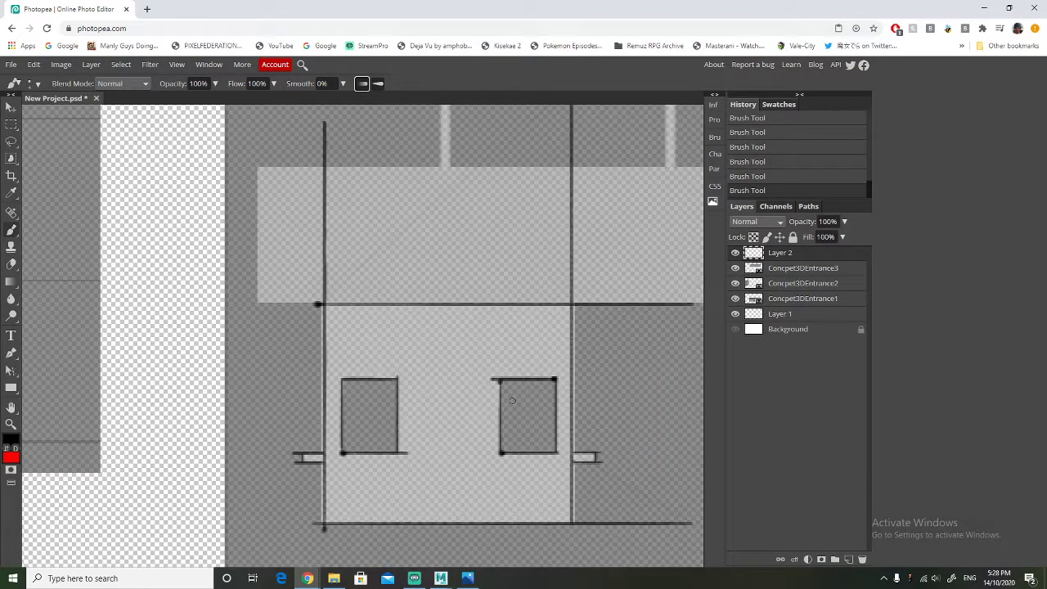
# Add a new empty layer above Layer 2 for further line work on the leftmost booth
pyautogui.scroll(3, 360, 414)
pyautogui.scroll(-1, 360, 414)
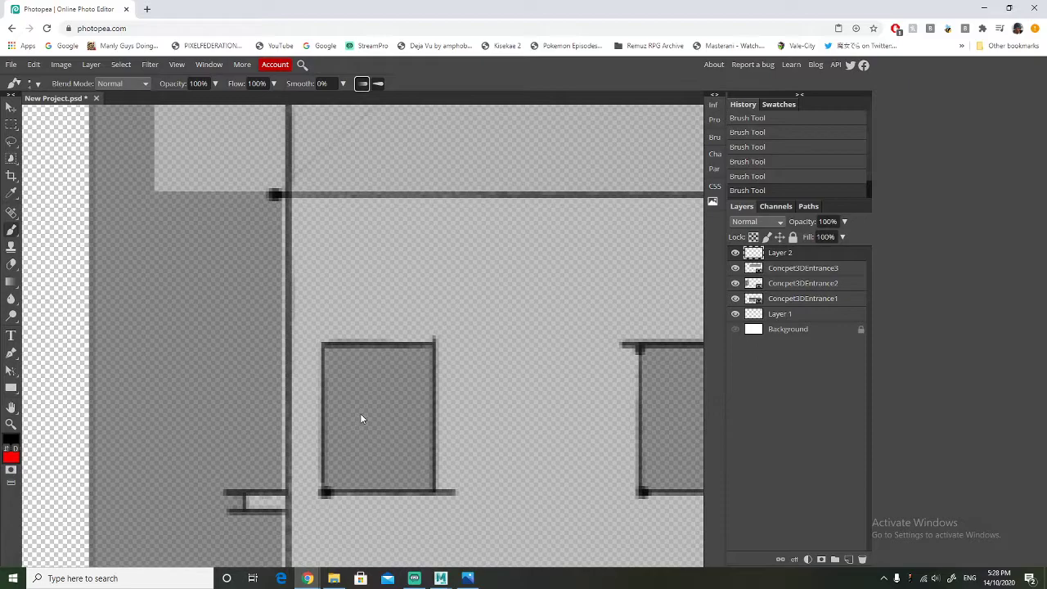
pyautogui.keyDown('ctrl'); pyautogui.scroll(-4, 362, 418); pyautogui.keyUp('ctrl')
pyautogui.keyDown('alt'); pyautogui.scroll(-1, 341, 416); pyautogui.keyUp('alt')
pyautogui.scroll(-2, 286, 399)
pyautogui.scroll(1, 287, 398)
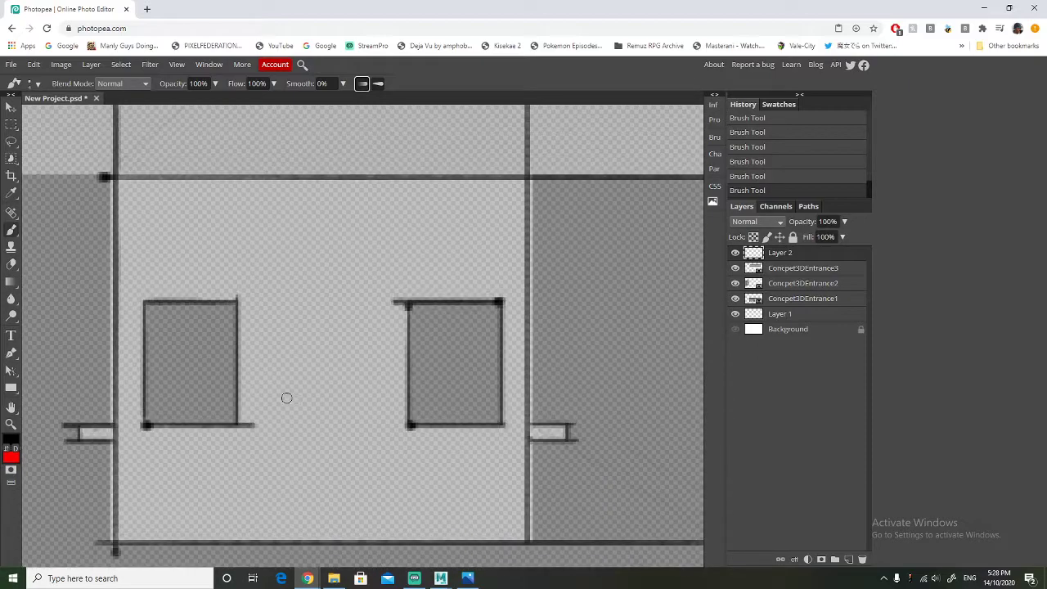
pyautogui.click(847, 559)
pyautogui.scroll(2, 381, 421)
pyautogui.scroll(-2, 384, 426)
pyautogui.hscroll(-2, 384, 426)
pyautogui.hscroll(-2, 385, 425)
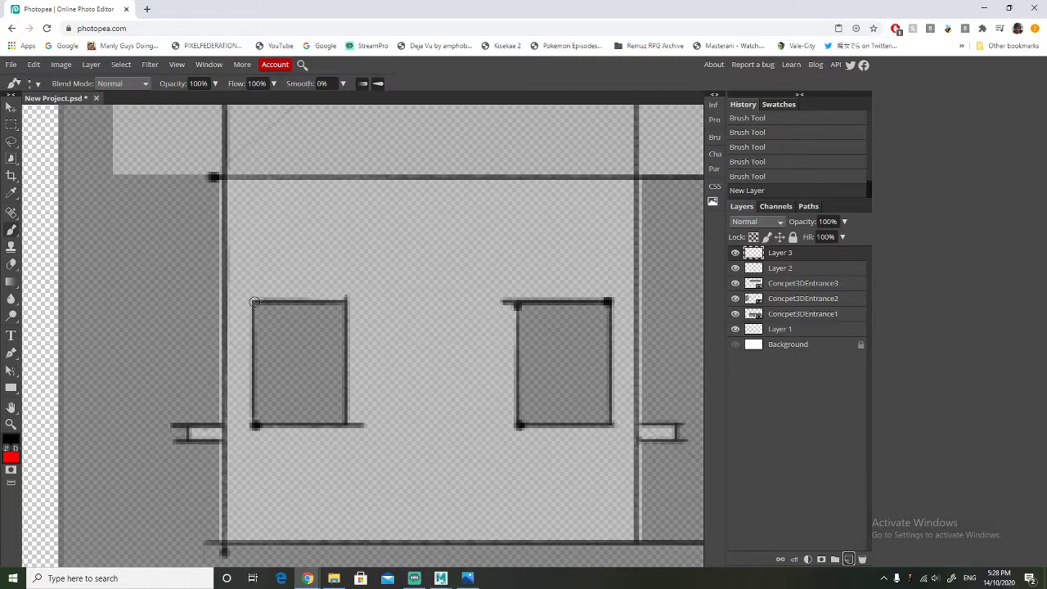
# Search Google for "chicken coops" in a new browser tab and show the image results
pyautogui.click(146, 10)
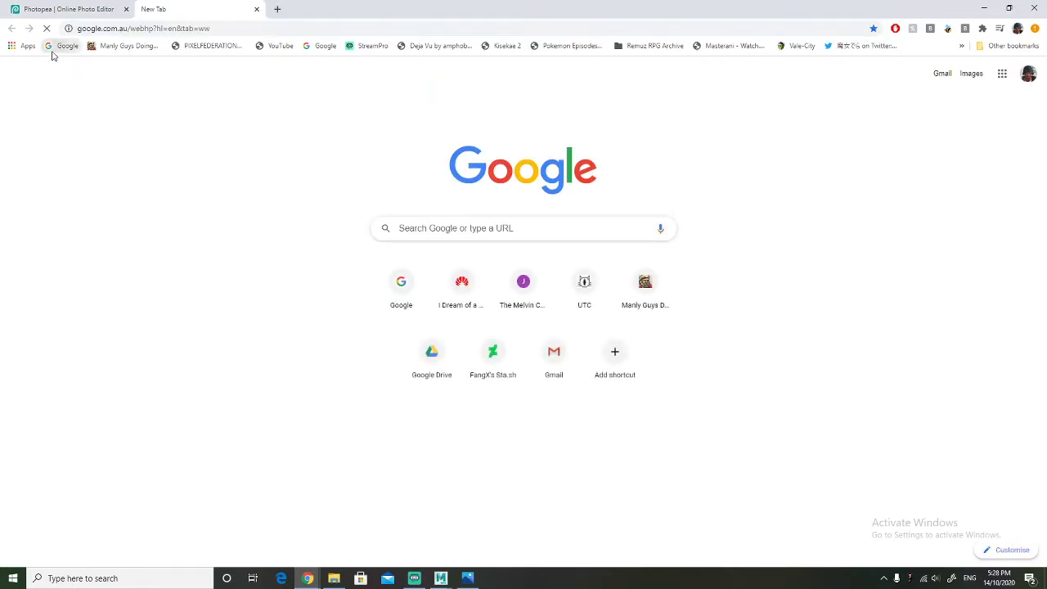
pyautogui.click(54, 47)
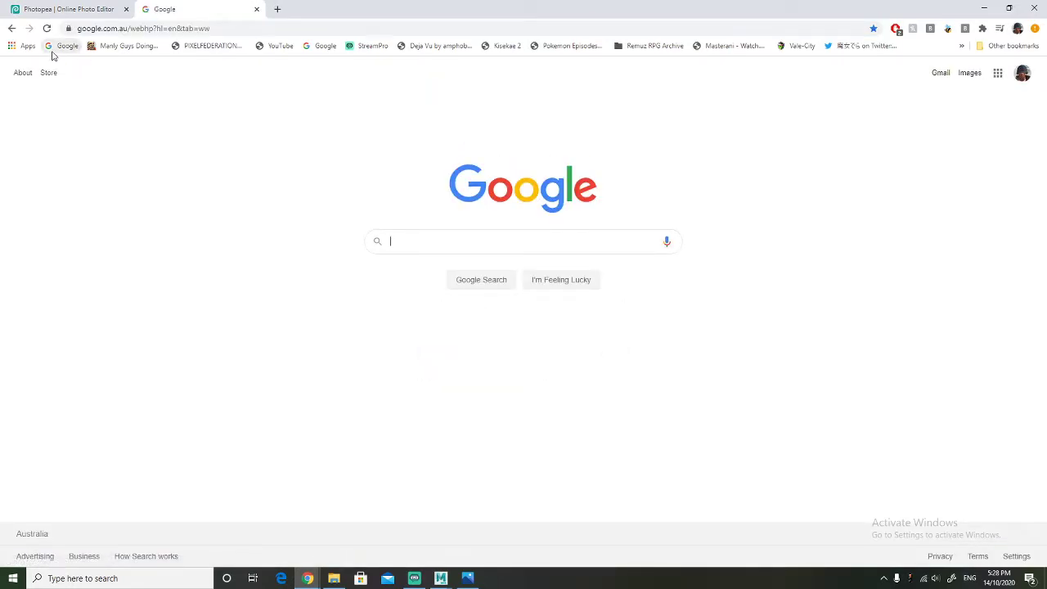
pyautogui.write('h')
pyautogui.press('BackSpace')
pyautogui.write('chicken')
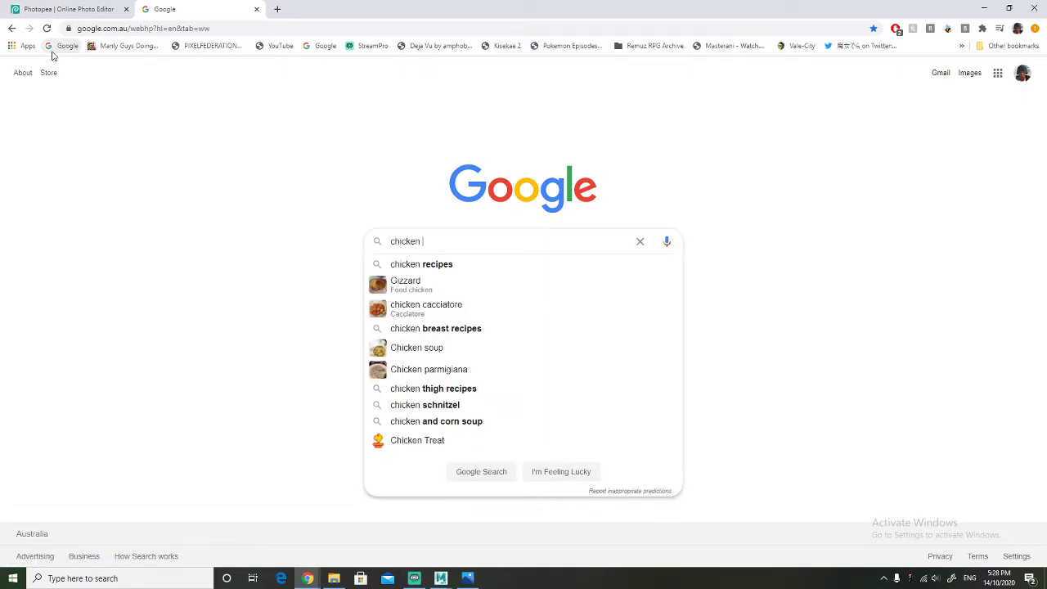
pyautogui.write(' coops')
pyautogui.press('Return')
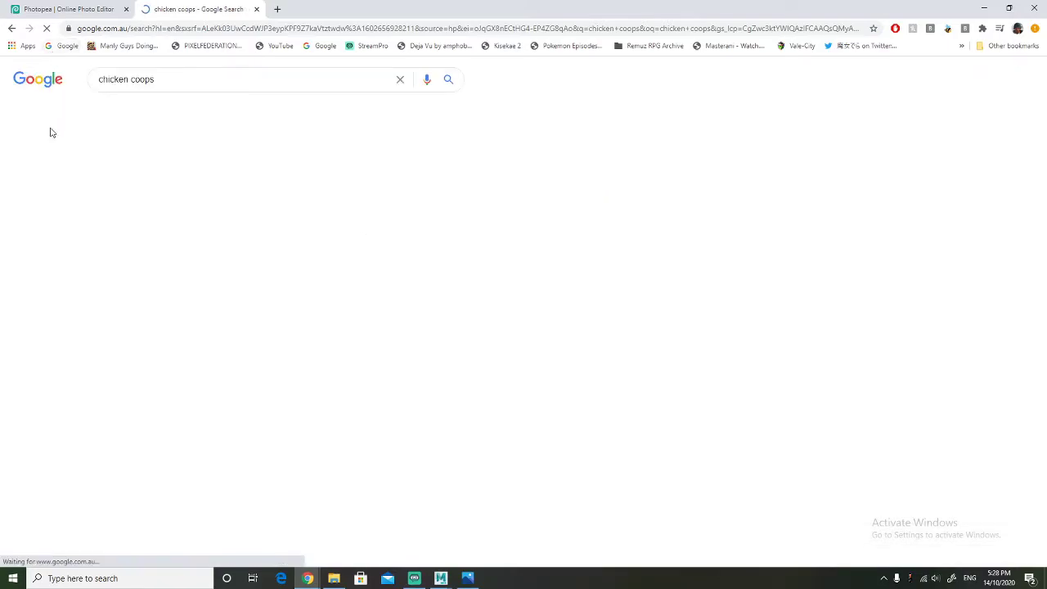
pyautogui.click(197, 110)
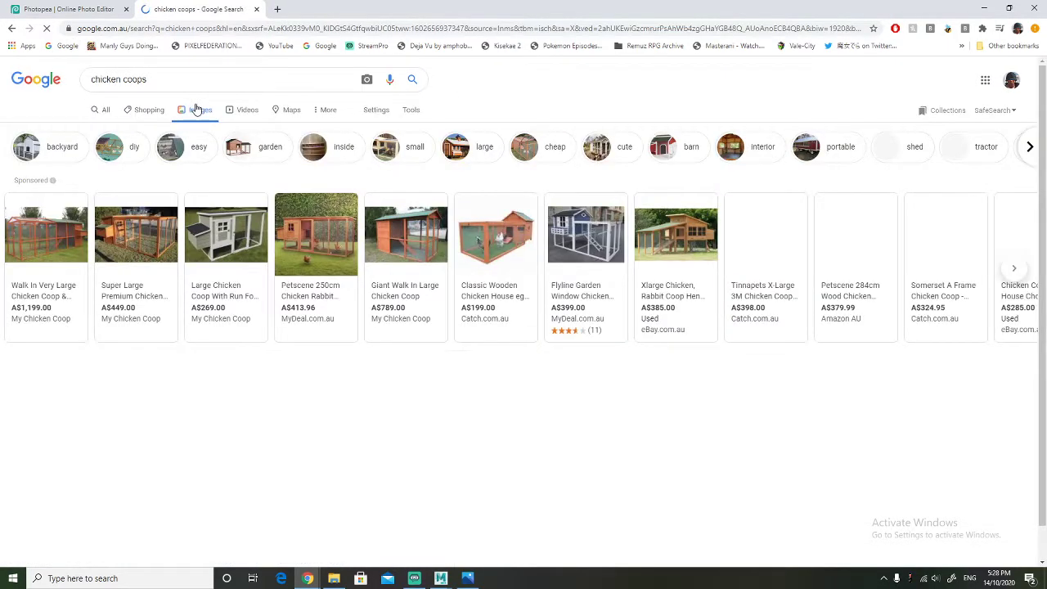
# Examine the chicken coop pictures for window and frame design ideas, and return to the Photopea drawing
pyautogui.scroll(-2, 317, 245)
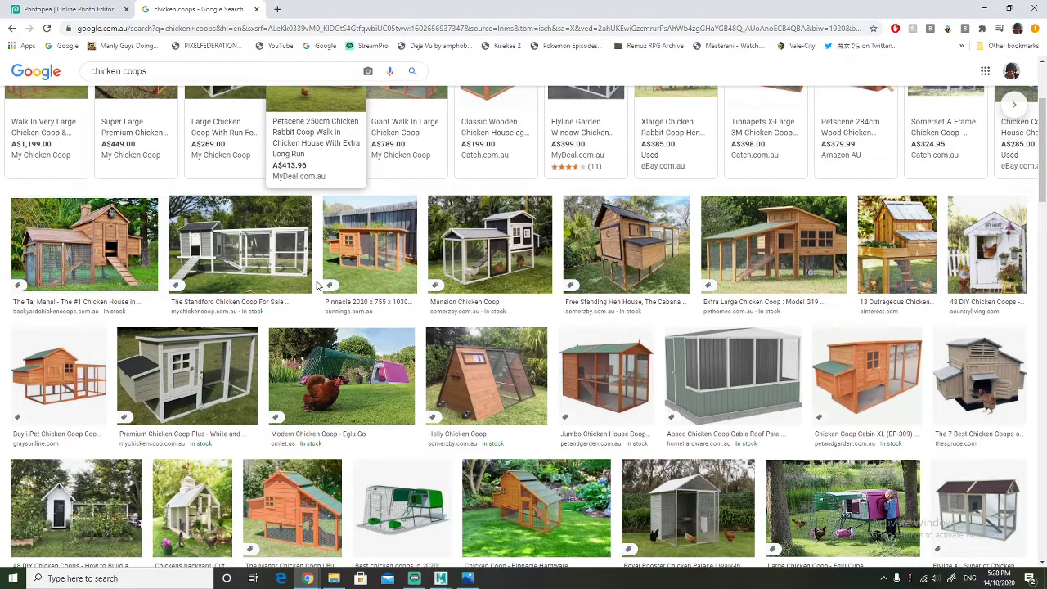
pyautogui.scroll(-1, 317, 285)
pyautogui.scroll(-2, 317, 285)
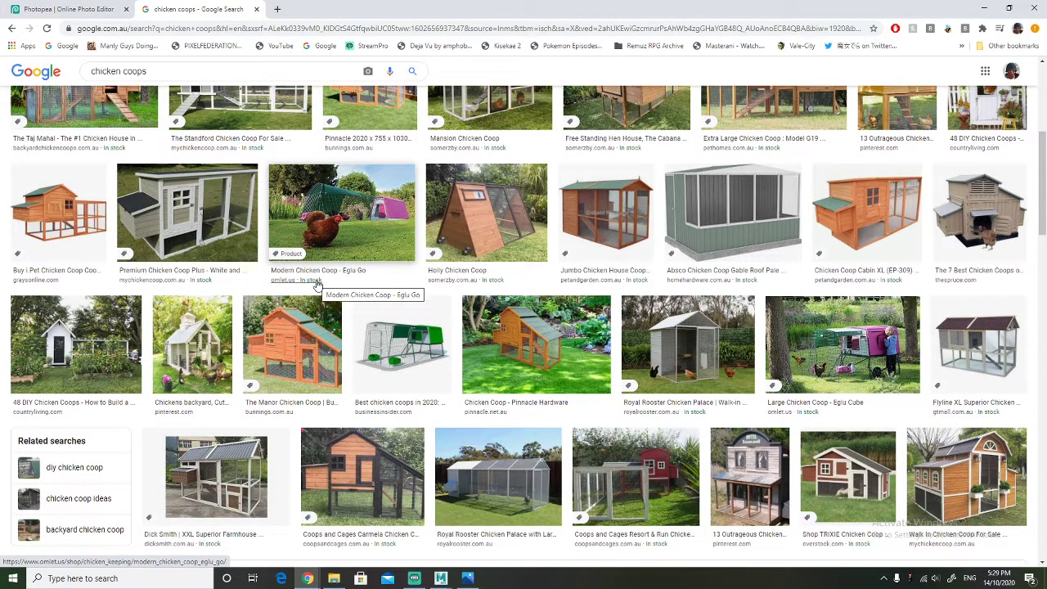
pyautogui.scroll(-6, 317, 283)
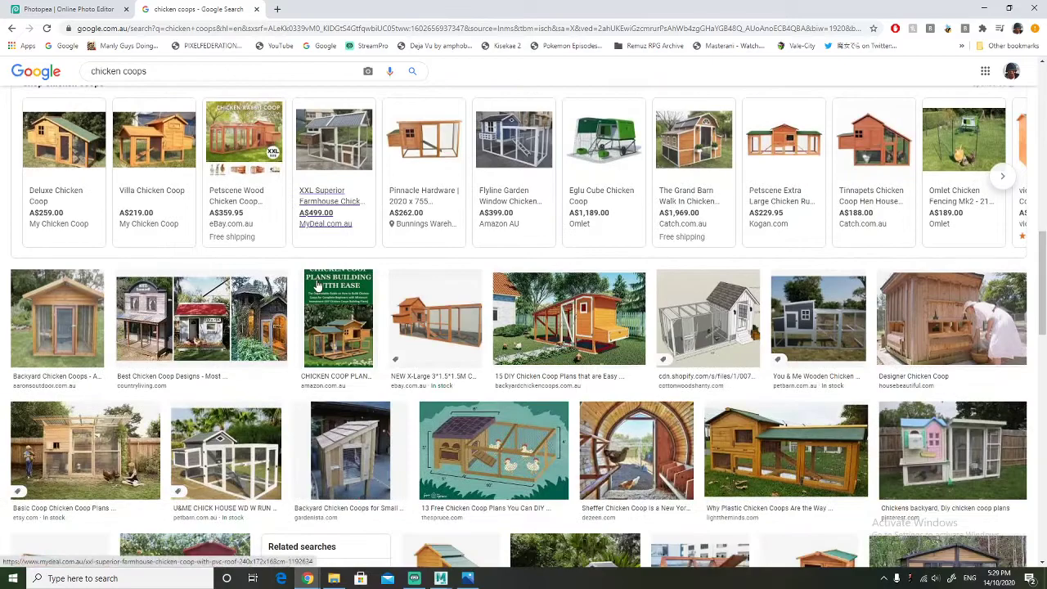
pyautogui.scroll(-2, 318, 283)
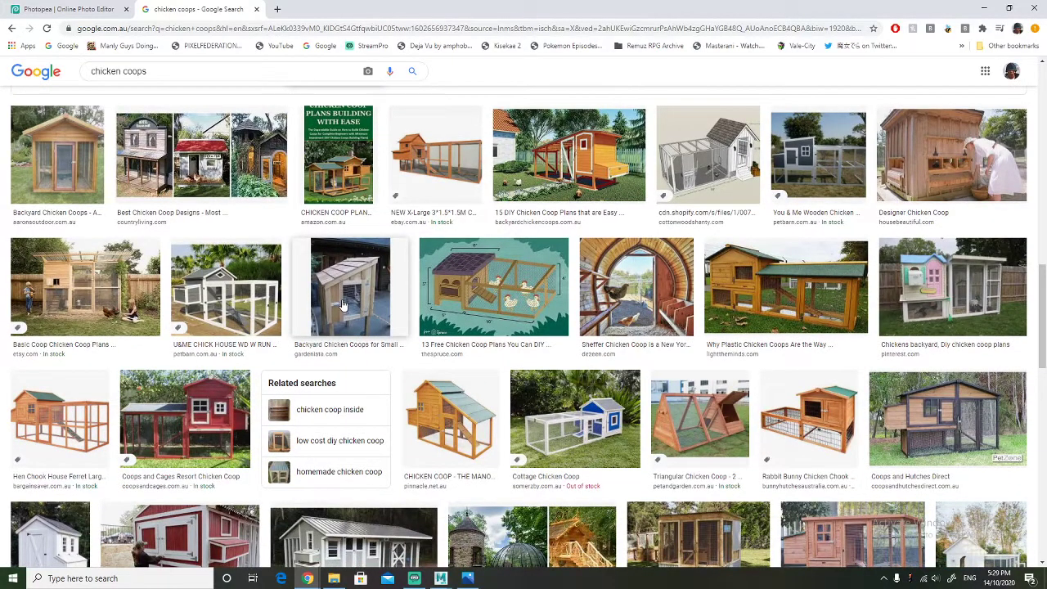
pyautogui.scroll(-2, 344, 304)
pyautogui.scroll(-1, 343, 304)
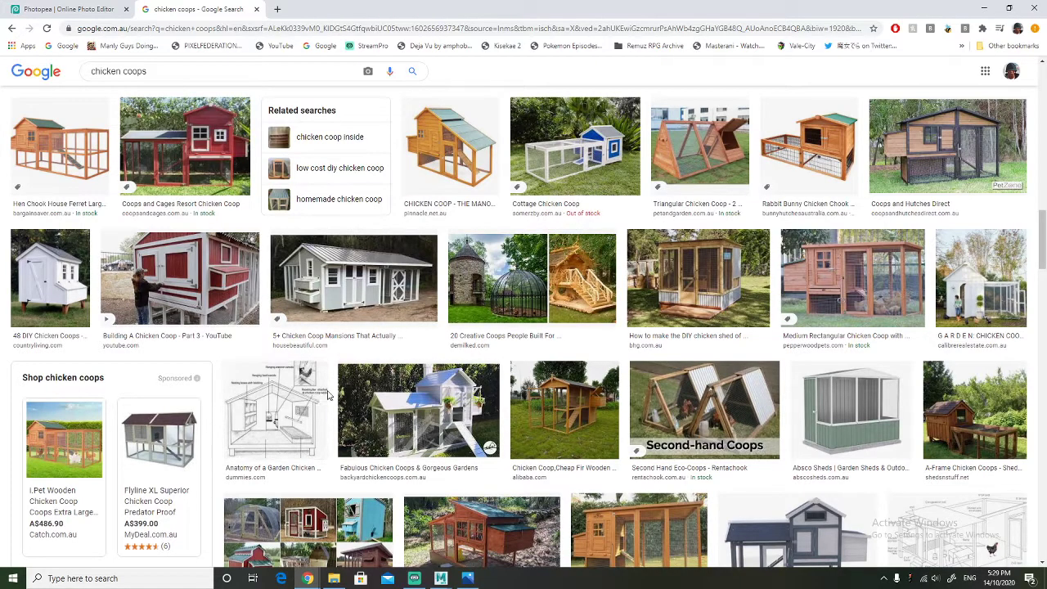
pyautogui.scroll(-2, 328, 396)
pyautogui.scroll(-2, 328, 395)
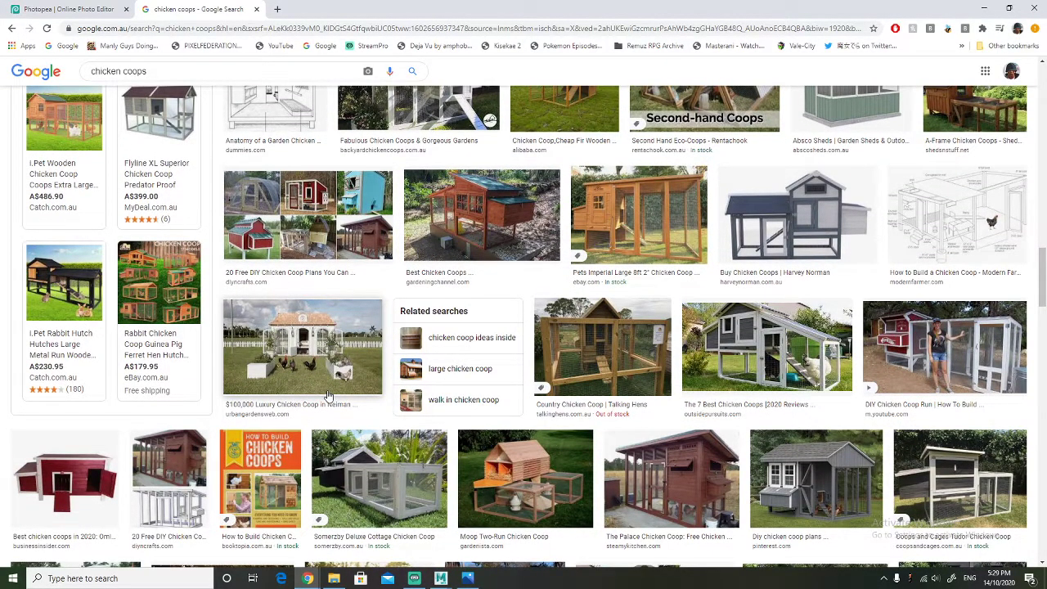
pyautogui.scroll(-2, 328, 396)
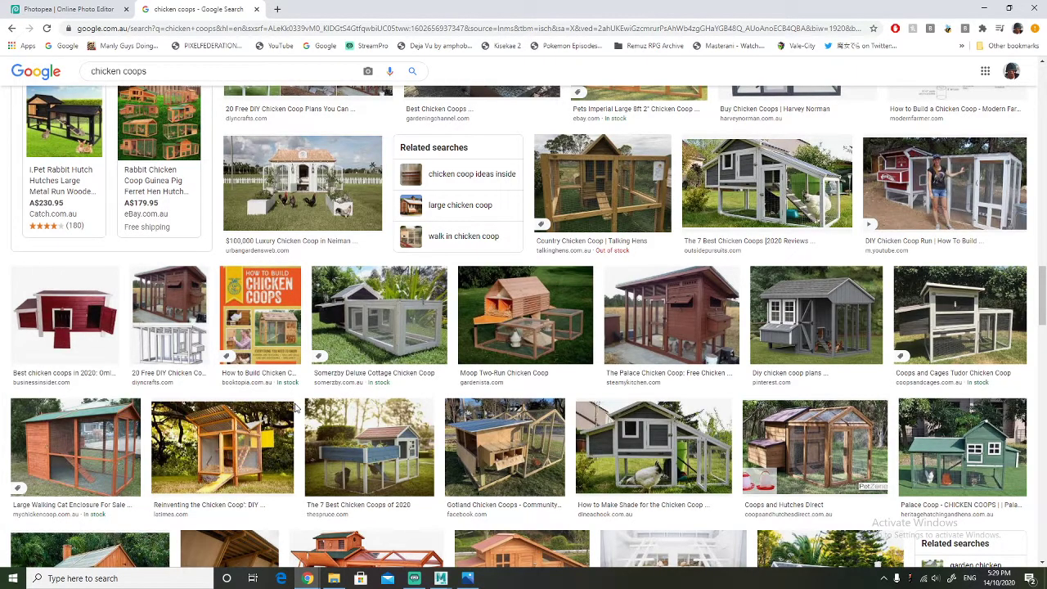
pyautogui.scroll(-2, 296, 407)
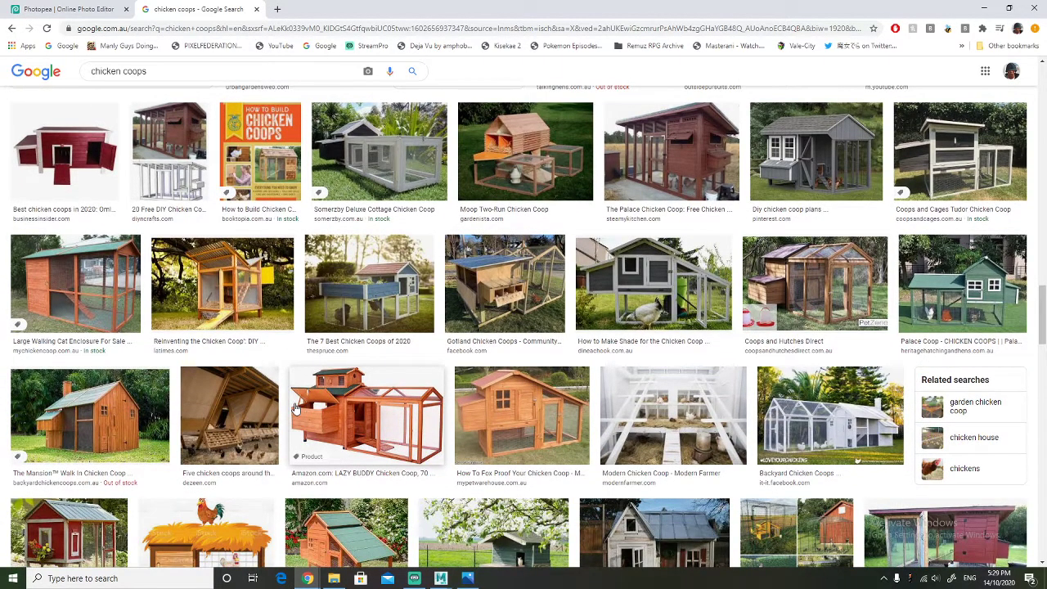
pyautogui.scroll(1, 296, 408)
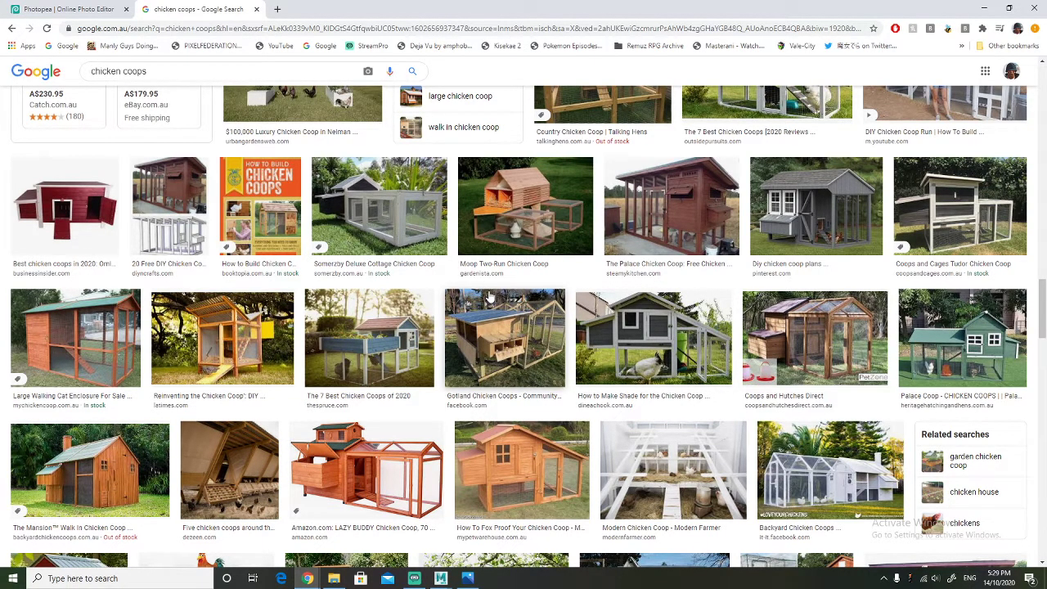
pyautogui.scroll(1, 483, 286)
pyautogui.scroll(-2, 489, 294)
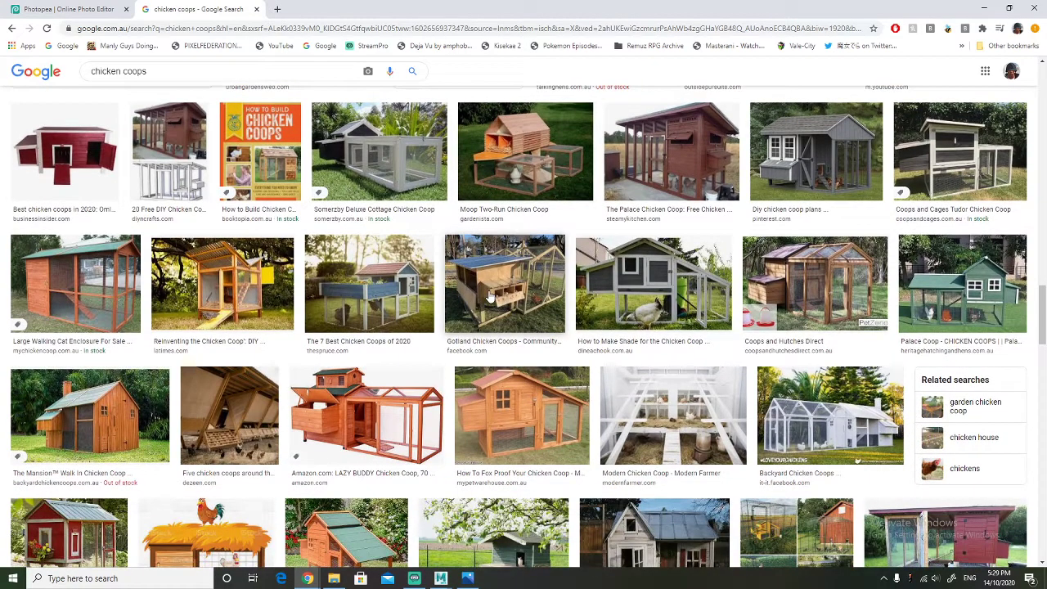
pyautogui.click(65, 9)
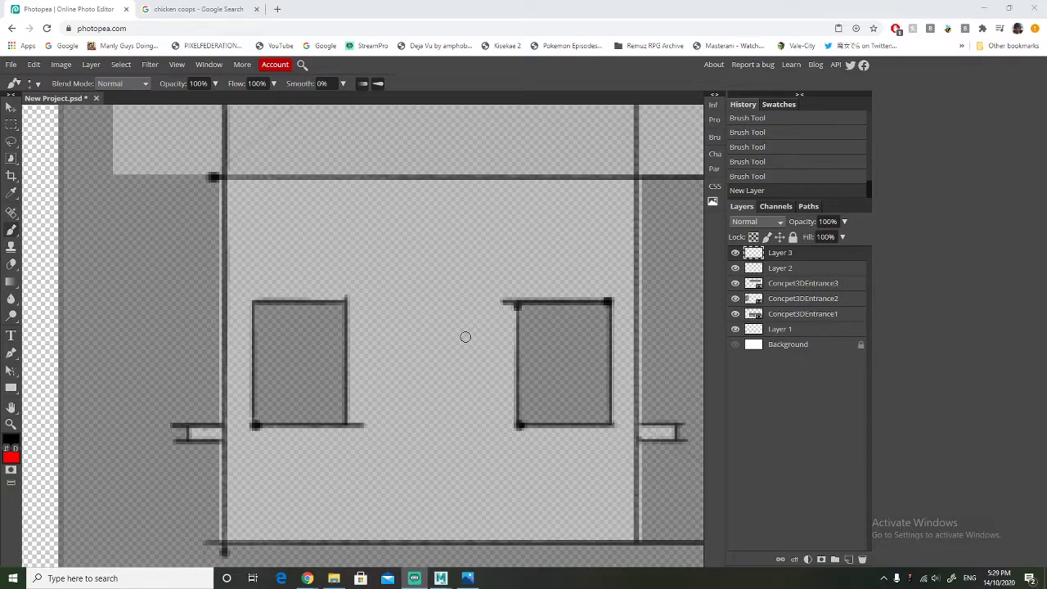
pyautogui.moveTo(242, 287); pyautogui.dragTo(273, 287)
pyautogui.hotkey('ctrl', 'z')
pyautogui.click(246, 285)
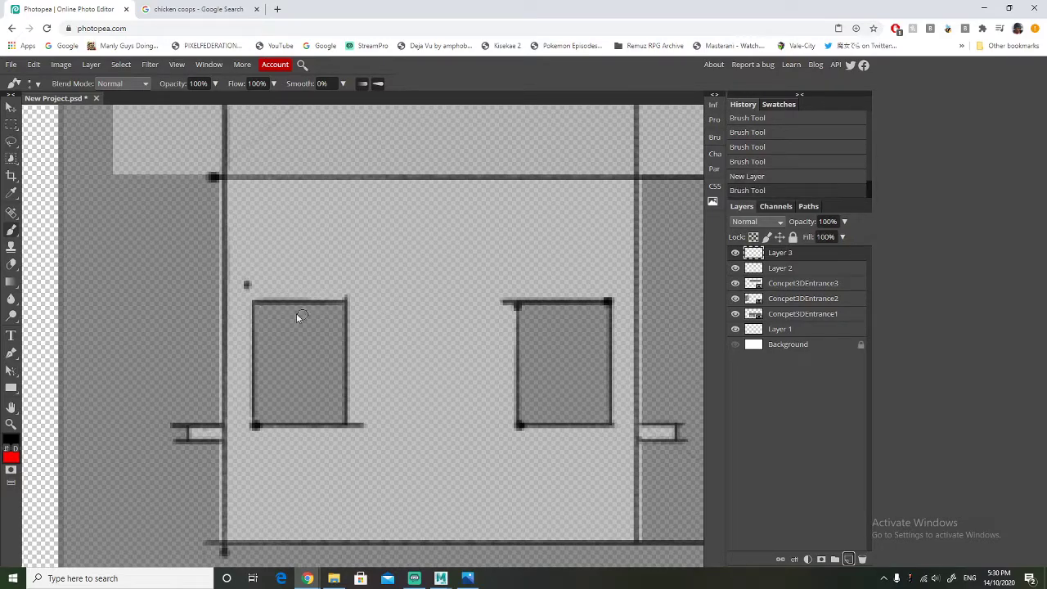
pyautogui.hotkey('ctrl', 'z')
# Draw a rectangular outer frame around the left window on Layer 3 with straight black brush lines
pyautogui.moveTo(243, 284)
pyautogui.keyDown('shift'); pyautogui.mouseDown()
pyautogui.moveTo(387, 284)
pyautogui.moveTo(360, 368)
pyautogui.moveTo(360, 434)
pyautogui.moveTo(238, 442)
pyautogui.moveTo(241, 284)
pyautogui.mouseUp(); pyautogui.keyUp('shift')
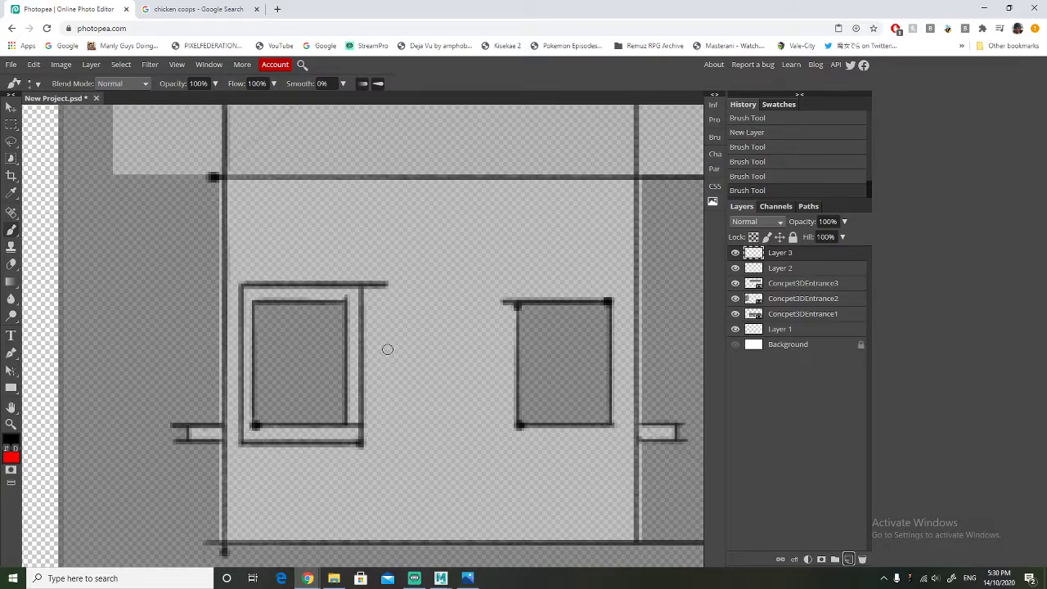
# Try joining the inner and outer corners of the left window frame with short diagonal brush lines
pyautogui.moveTo(348, 300); pyautogui.dragTo(360, 290)
pyautogui.moveTo(253, 305); pyautogui.dragTo(243, 289)
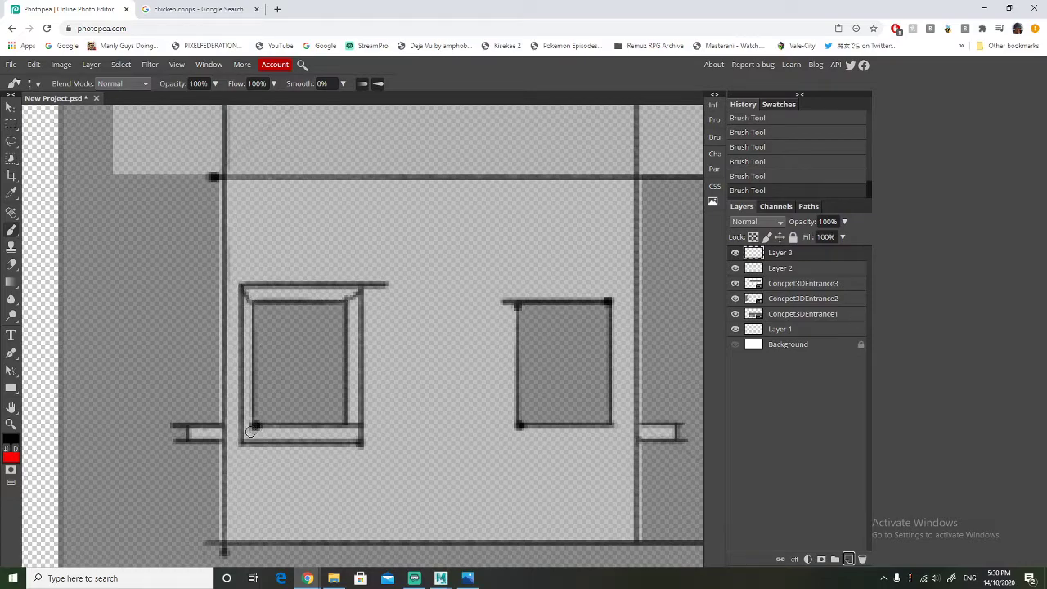
pyautogui.moveTo(256, 426); pyautogui.dragTo(242, 442)
pyautogui.hotkey('ctrl', 'z')
pyautogui.hotkey('ctrl', 'z')
pyautogui.hotkey('ctrl', 'z')
pyautogui.hotkey('ctrl', 'z')
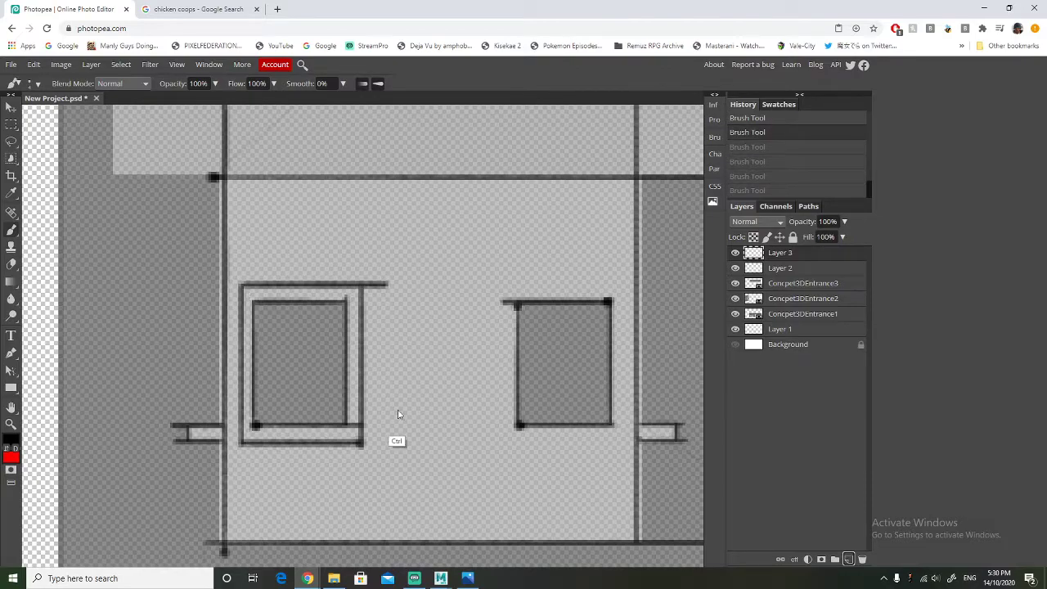
# Extend the left window's upper inner edge with short horizontal lines to both sides of its outer frame
pyautogui.click(345, 303)
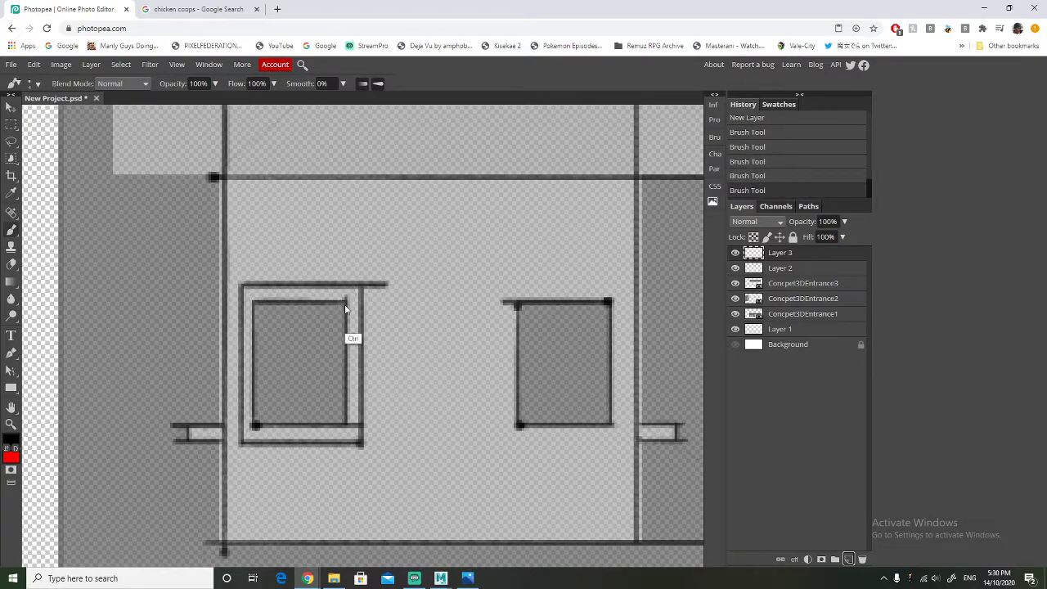
pyautogui.hotkey('ctrl', 'z')
pyautogui.moveTo(345, 303); pyautogui.dragTo(358, 302)
pyautogui.hotkey('ctrl', 'z')
pyautogui.keyDown('shift'); pyautogui.click(251, 306); pyautogui.keyUp('shift')
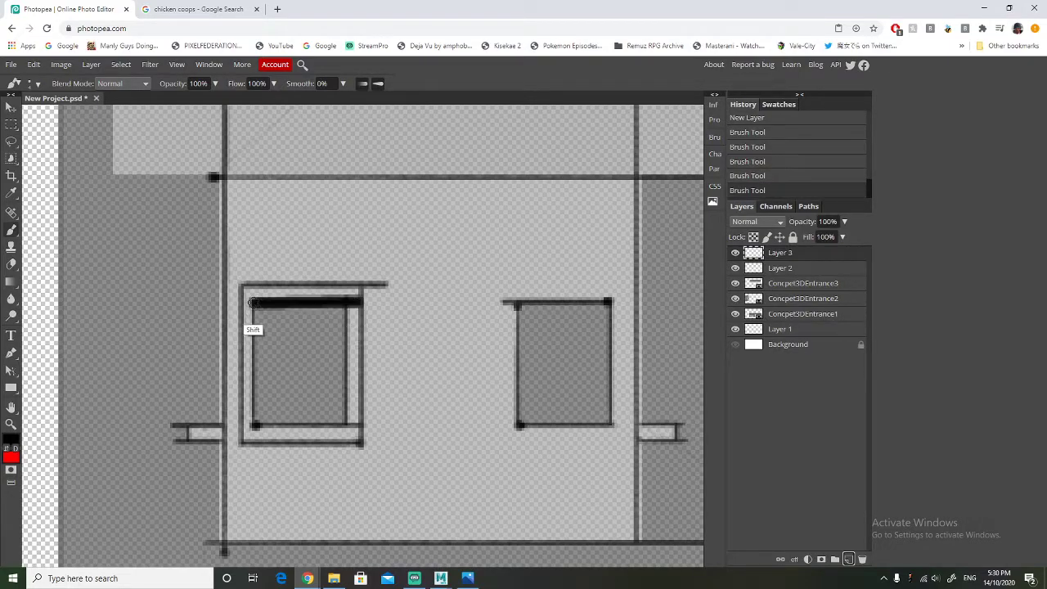
pyautogui.hotkey('ctrl', 'z')
pyautogui.keyDown('shift'); pyautogui.click(255, 409); pyautogui.keyUp('shift')
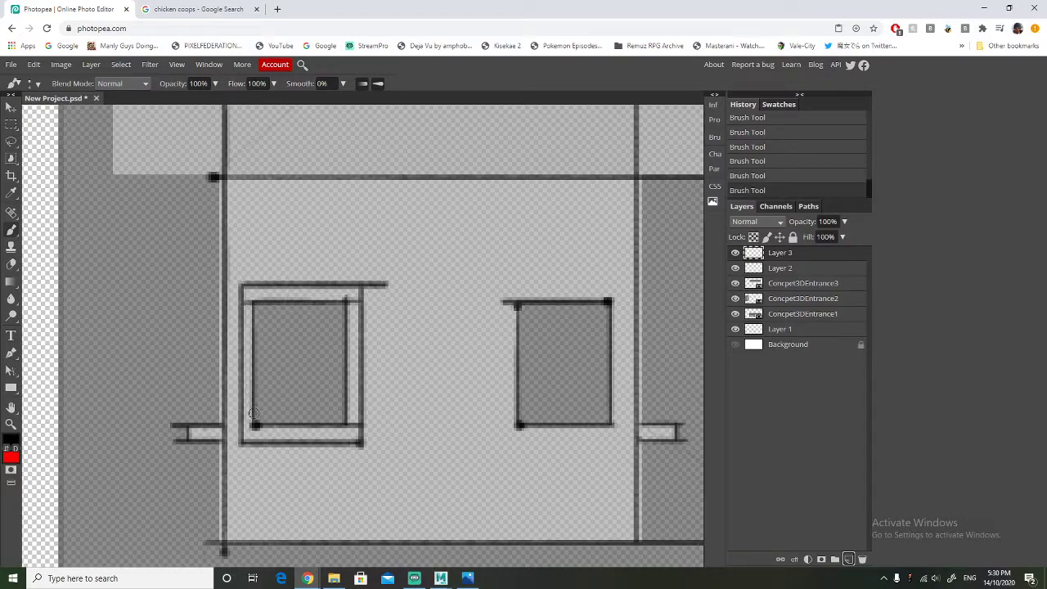
pyautogui.hotkey('ctrl', 'z')
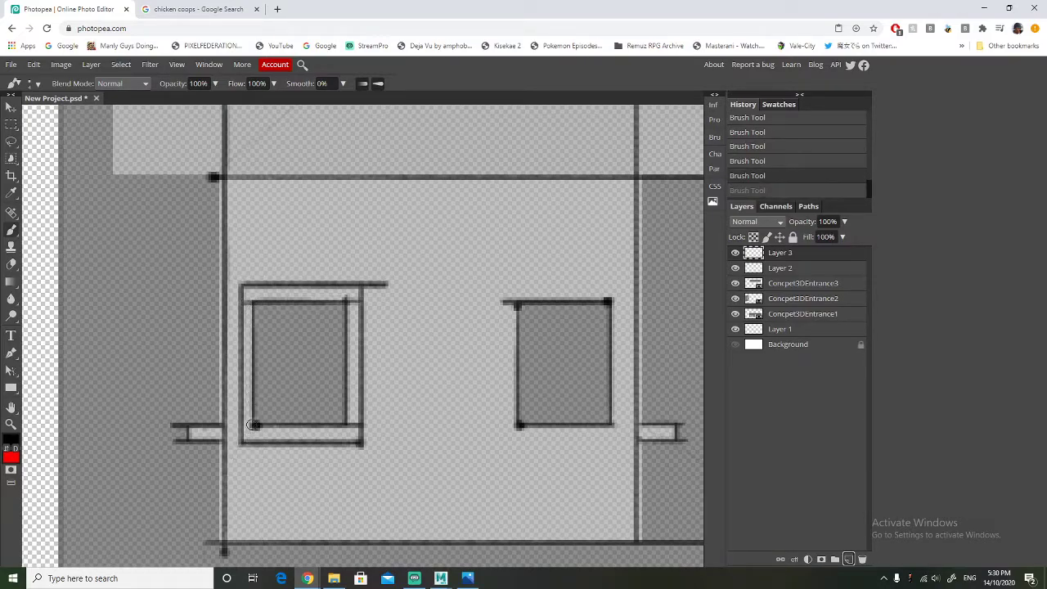
# Extend the left window's lower inner edge with a short horizontal line to the outer frame's left side
pyautogui.keyDown('shift'); pyautogui.click(239, 423); pyautogui.keyUp('shift')
pyautogui.keyDown('shift'); pyautogui.click(243, 424); pyautogui.keyUp('shift')
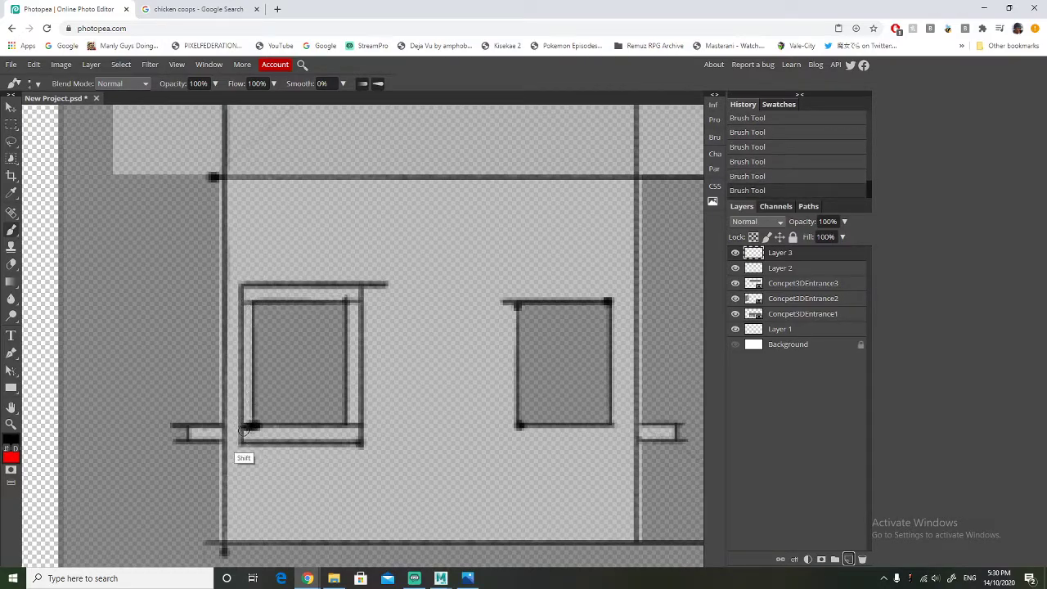
pyautogui.hotkey('ctrl', 'z')
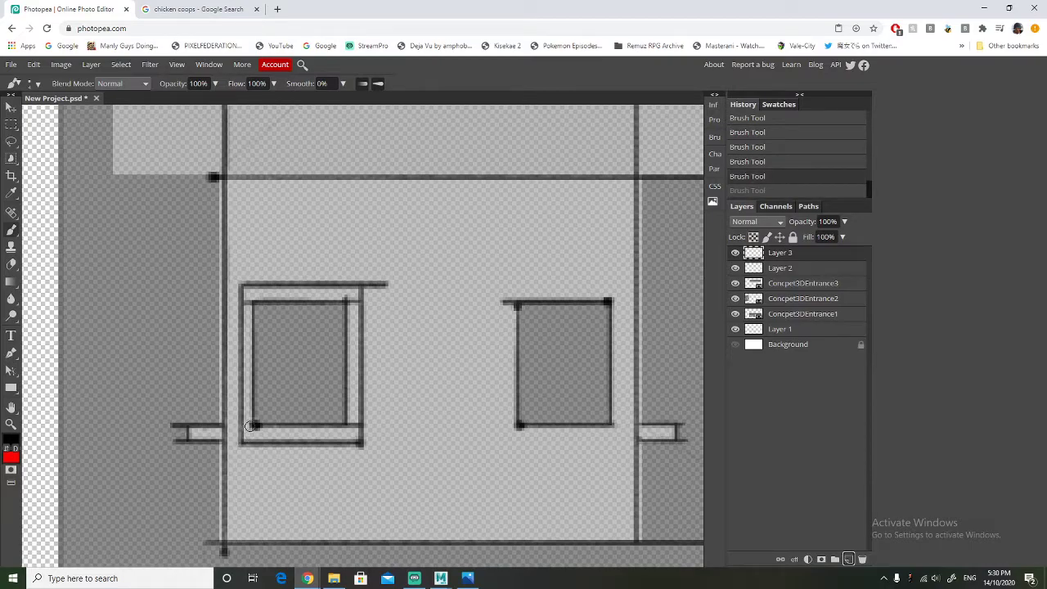
pyautogui.hotkey('ctrl', 'shift', 'z')
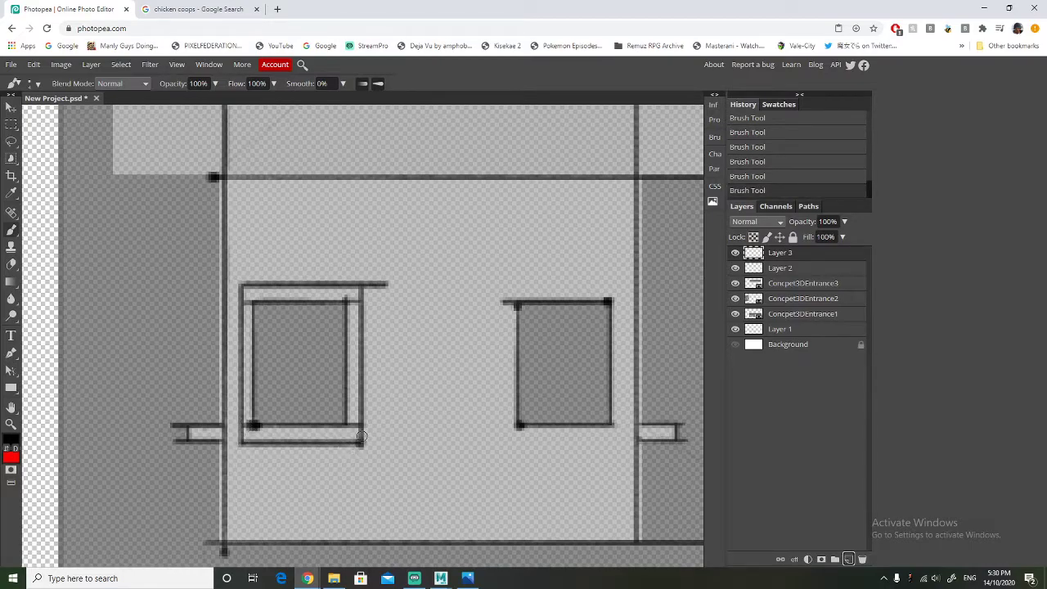
pyautogui.hotkey('ctrl', 'z')
pyautogui.hotkey('ctrl', 'shift', 'z')
pyautogui.hotkey('ctrl', 'z')
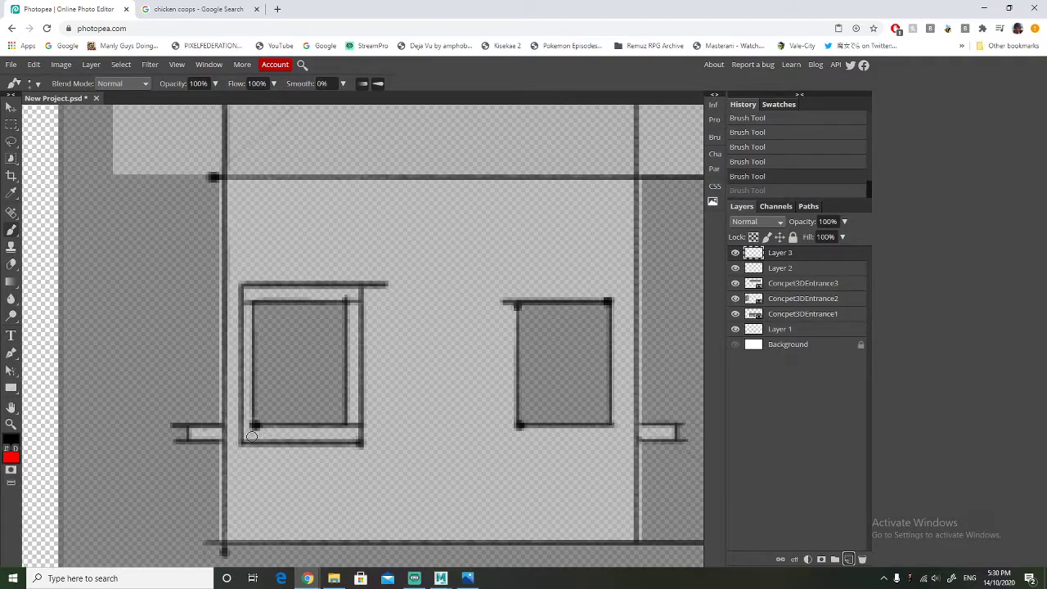
pyautogui.keyDown('shift'); pyautogui.moveTo(242, 426); pyautogui.dragTo(257, 425); pyautogui.keyUp('shift')
pyautogui.hotkey('ctrl', 'z')
pyautogui.hotkey('ctrl', 'z')
pyautogui.keyDown('shift'); pyautogui.moveTo(243, 425); pyautogui.dragTo(256, 427); pyautogui.keyUp('shift')
pyautogui.hotkey('ctrl', 'z')
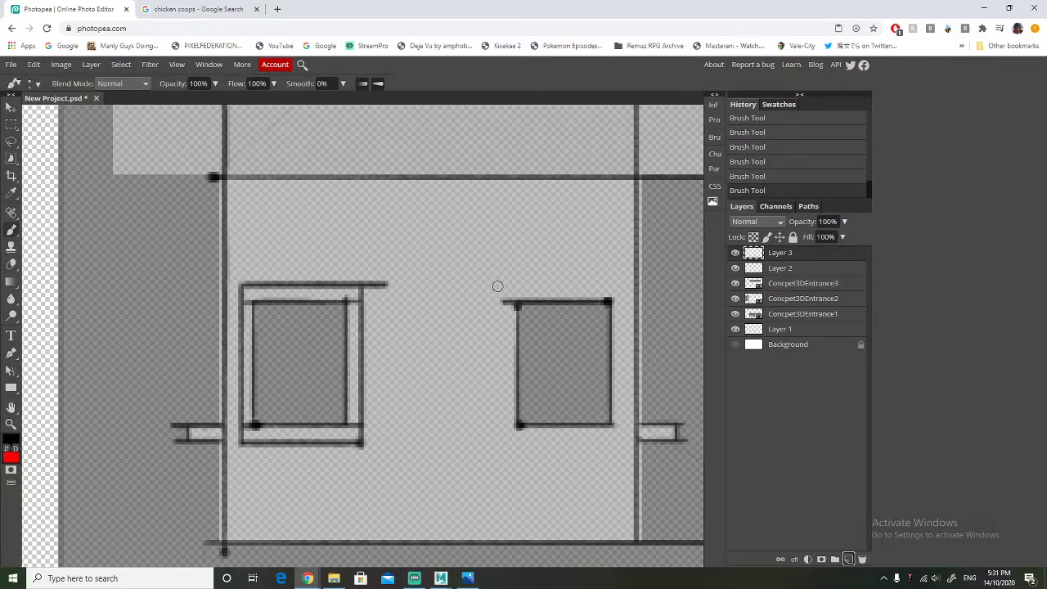
pyautogui.keyDown('shift'); pyautogui.moveTo(497, 286); pyautogui.dragTo(496, 370); pyautogui.keyUp('shift')
pyautogui.hotkey('ctrl', 'z')
pyautogui.keyDown('shift'); pyautogui.moveTo(497, 302); pyautogui.dragTo(482, 385); pyautogui.keyUp('shift')
pyautogui.hotkey('ctrl', 'z')
pyautogui.keyDown('shift'); pyautogui.moveTo(498, 286); pyautogui.dragTo(479, 406); pyautogui.keyUp('shift')
pyautogui.hotkey('ctrl', 'z')
# Draw a matching rectangular outer frame around the right window and extend its inner horizontal edges to the frame
pyautogui.moveTo(500, 285)
pyautogui.keyDown('shift'); pyautogui.mouseDown()
pyautogui.moveTo(483, 446)
pyautogui.moveTo(618, 450)
pyautogui.moveTo(621, 404)
pyautogui.mouseUp(); pyautogui.keyUp('shift')
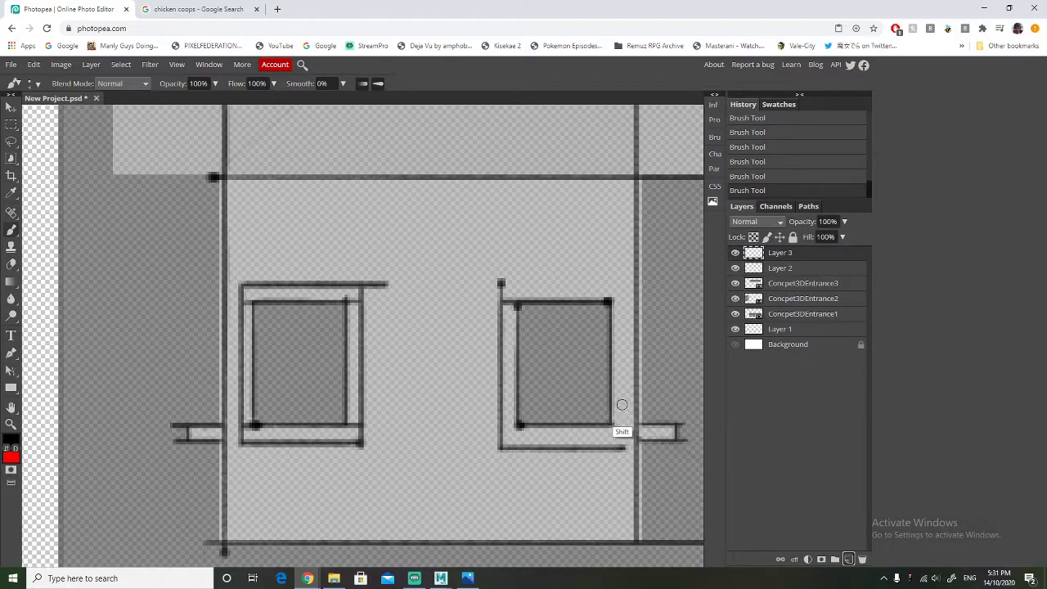
pyautogui.moveTo(625, 447)
pyautogui.keyDown('shift'); pyautogui.mouseDown()
pyautogui.moveTo(629, 289)
pyautogui.moveTo(613, 280)
pyautogui.mouseUp(); pyautogui.keyUp('shift')
pyautogui.keyDown('shift'); pyautogui.moveTo(499, 285); pyautogui.dragTo(625, 284); pyautogui.keyUp('shift')
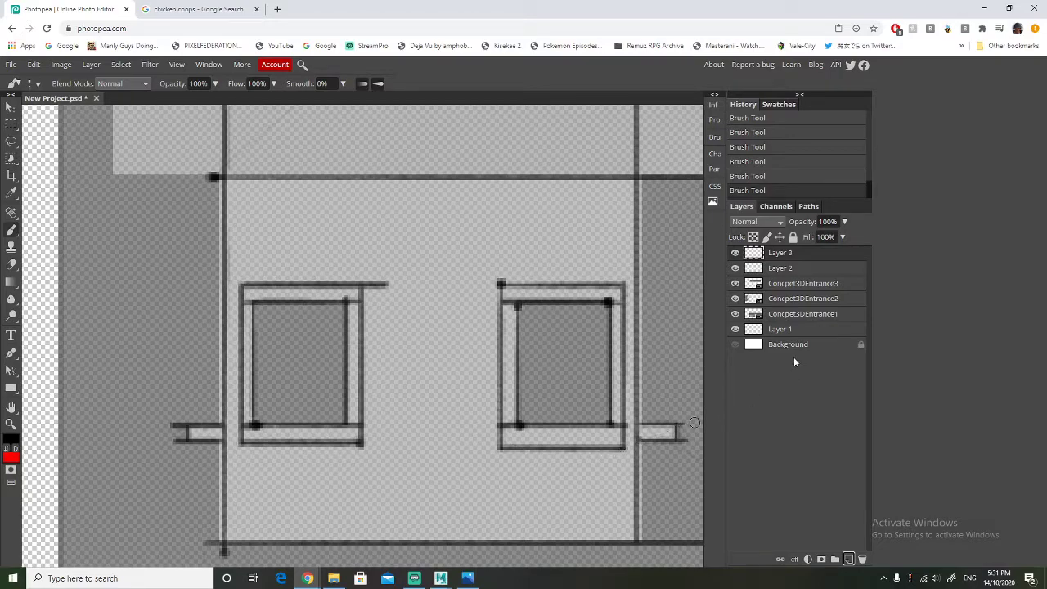
# Hide the Concpet3DEntrance1 layer to check the line art alone, show it again, and review the whole drawing
pyautogui.click(734, 314)
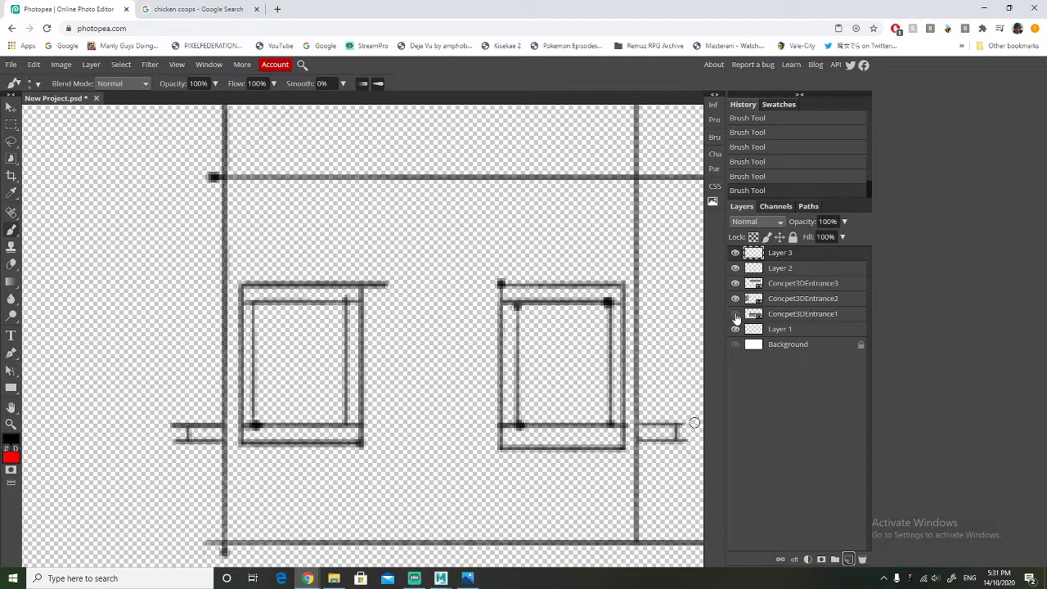
pyautogui.click(735, 315)
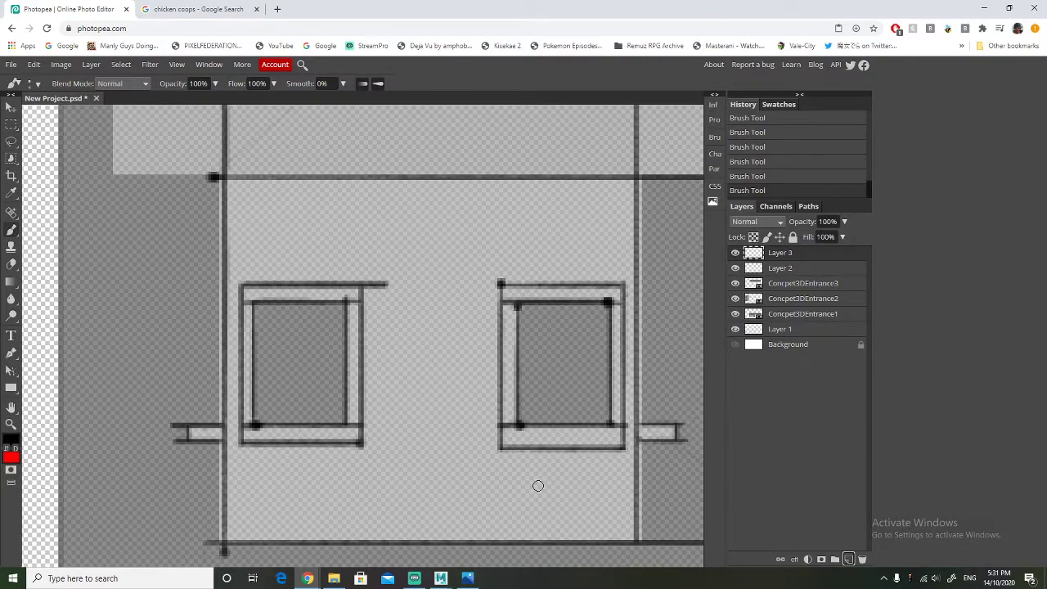
pyautogui.keyDown('ctrl'); pyautogui.scroll(-3, 444, 424); pyautogui.keyUp('ctrl')
pyautogui.keyDown('ctrl'); pyautogui.scroll(2, 445, 424); pyautogui.keyUp('ctrl')
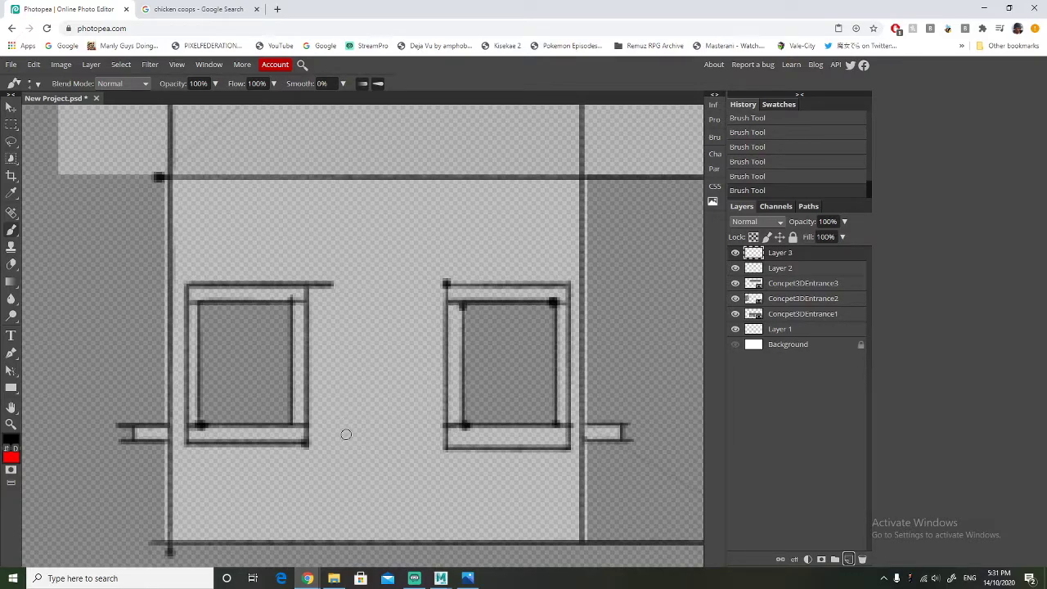
# Draw a tall rectangular outline in the gap between the two framed windows
pyautogui.moveTo(342, 433); pyautogui.dragTo(404, 429)
pyautogui.hotkey('ctrl', 'z')
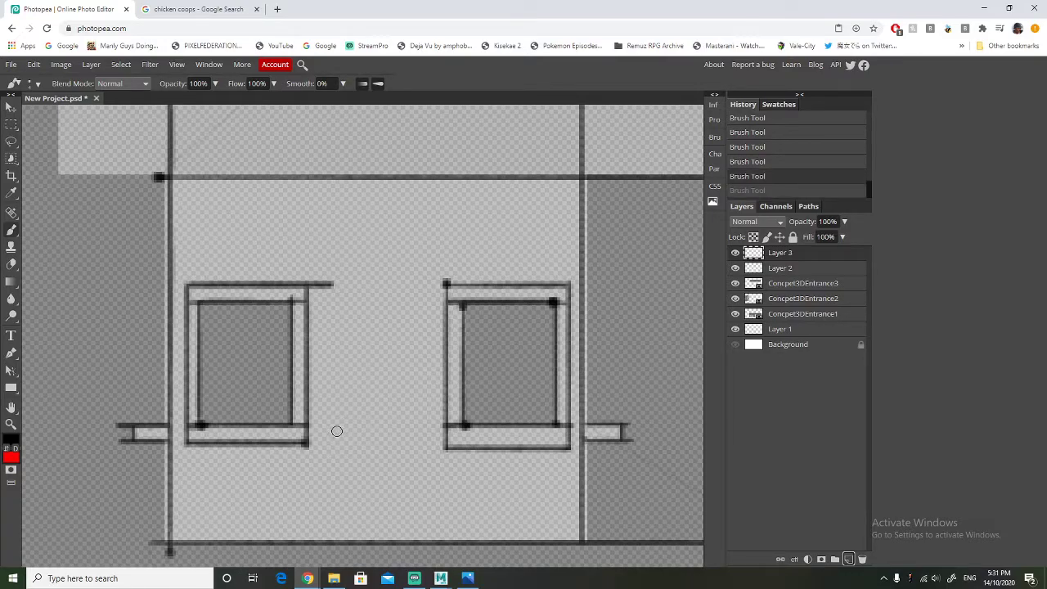
pyautogui.moveTo(337, 433)
pyautogui.keyDown('shift'); pyautogui.mouseDown()
pyautogui.moveTo(425, 434)
pyautogui.moveTo(429, 290)
pyautogui.mouseUp(); pyautogui.keyUp('shift')
pyautogui.keyDown('shift'); pyautogui.moveTo(336, 436); pyautogui.dragTo(336, 329); pyautogui.keyUp('shift')
pyautogui.hotkey('ctrl', 'z')
pyautogui.moveTo(338, 431)
pyautogui.keyDown('shift'); pyautogui.mouseDown()
pyautogui.moveTo(339, 292)
pyautogui.moveTo(431, 292)
pyautogui.mouseUp(); pyautogui.keyUp('shift')
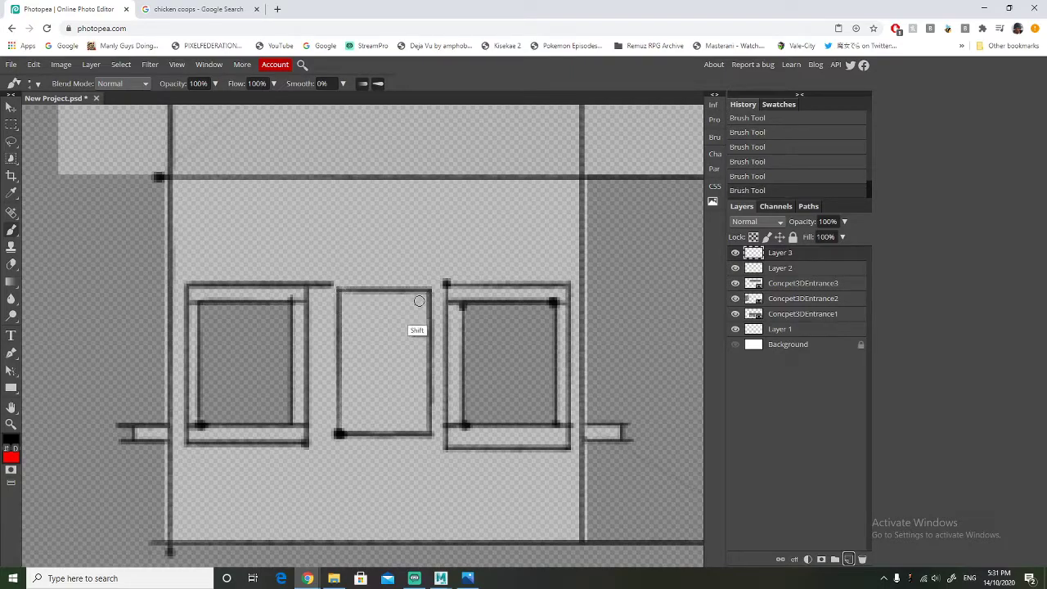
# Draw an inner frame inside the central rectangle with horizontal lines near its upper and lower edges and a vertical line along each side
pyautogui.keyDown('shift'); pyautogui.moveTo(341, 309); pyautogui.dragTo(431, 310); pyautogui.keyUp('shift')
pyautogui.keyDown('shift'); pyautogui.click(339, 417); pyautogui.keyUp('shift')
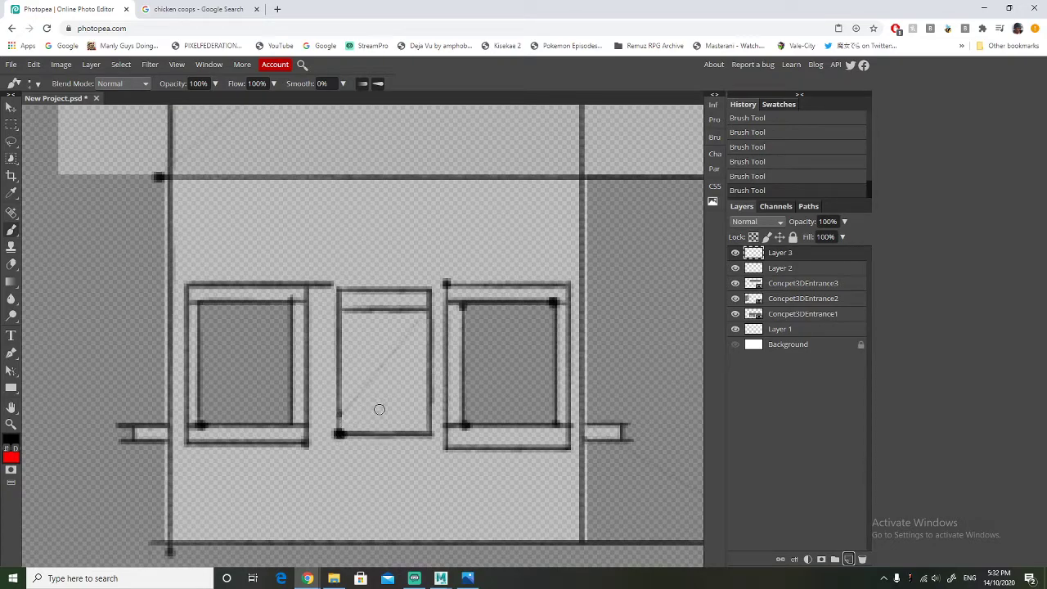
pyautogui.hotkey('ctrl', 'z')
pyautogui.keyDown('shift'); pyautogui.moveTo(342, 417); pyautogui.dragTo(426, 416); pyautogui.keyUp('shift')
pyautogui.keyDown('shift'); pyautogui.moveTo(357, 314); pyautogui.dragTo(357, 413); pyautogui.keyUp('shift')
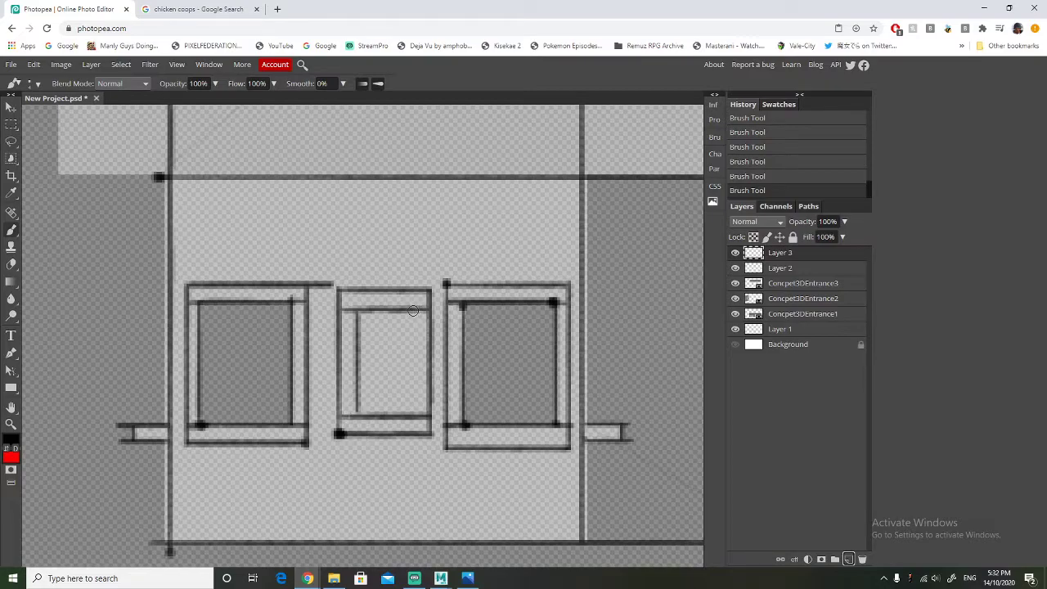
pyautogui.hotkey('ctrl', 'z')
pyautogui.keyDown('shift'); pyautogui.moveTo(413, 311); pyautogui.dragTo(411, 414); pyautogui.keyUp('shift')
# Draw horizontal trim lines across the first building's wall, one below its upper edge and two above its base
pyautogui.keyDown('alt'); pyautogui.scroll(-1, 397, 416); pyautogui.keyUp('alt')
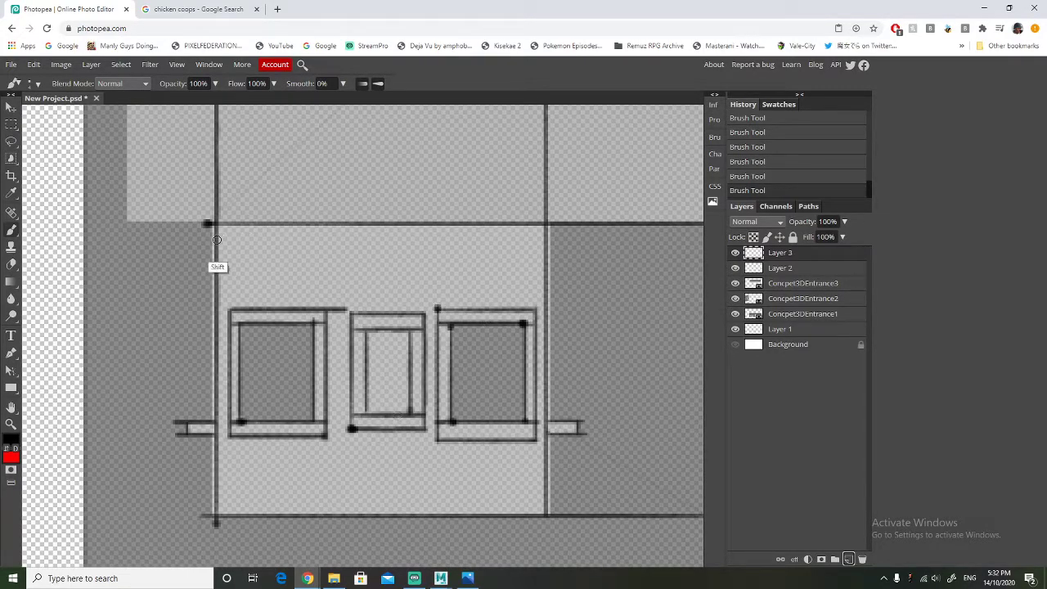
pyautogui.hotkey('ctrl', 'z')
pyautogui.moveTo(219, 243)
pyautogui.keyDown('shift'); pyautogui.mouseDown()
pyautogui.moveTo(471, 244)
pyautogui.moveTo(540, 255)
pyautogui.mouseUp(); pyautogui.keyUp('shift')
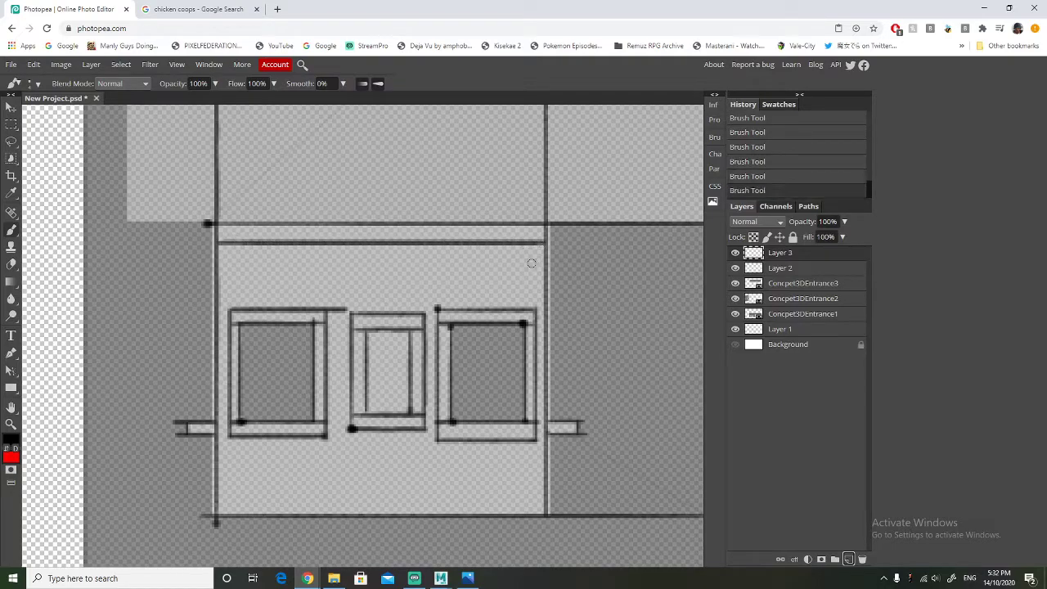
pyautogui.moveTo(219, 501)
pyautogui.keyDown('shift'); pyautogui.mouseDown()
pyautogui.moveTo(554, 501)
pyautogui.moveTo(218, 495)
pyautogui.mouseUp(); pyautogui.keyUp('shift')
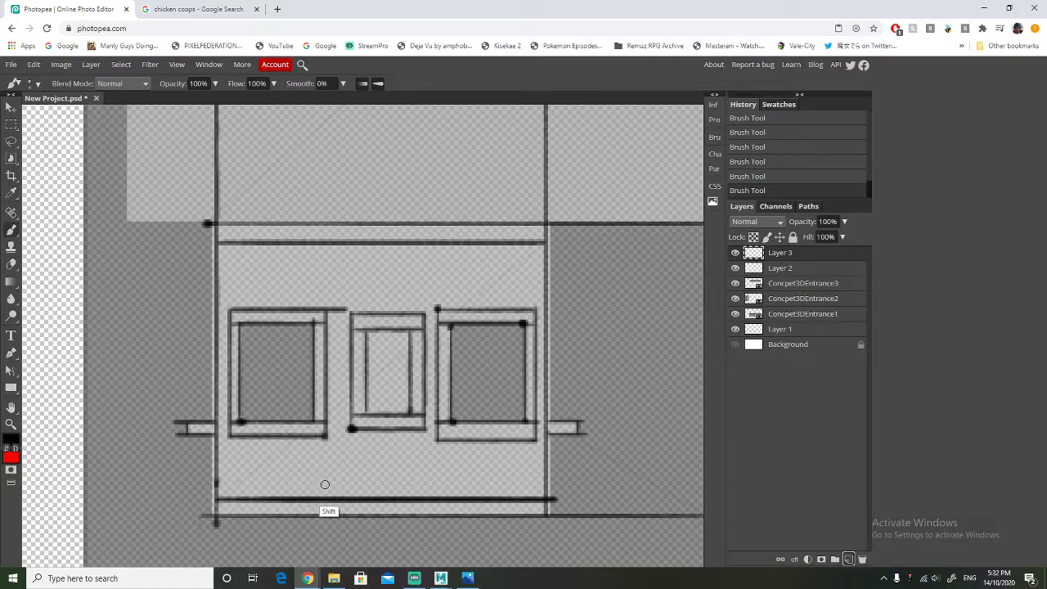
pyautogui.hotkey('ctrl', 'z')
pyautogui.keyDown('shift'); pyautogui.moveTo(219, 484); pyautogui.dragTo(546, 481); pyautogui.keyUp('shift')
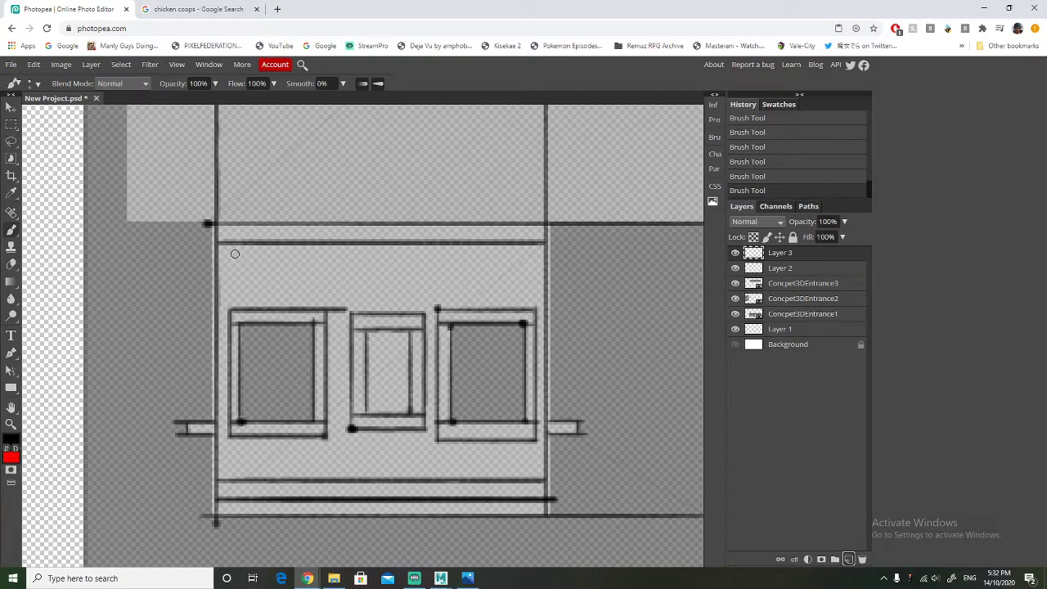
# Draw a vertical trim line just inside each side of the wall, from the upper trim line down to the lower one
pyautogui.hotkey('ctrl', 'z')
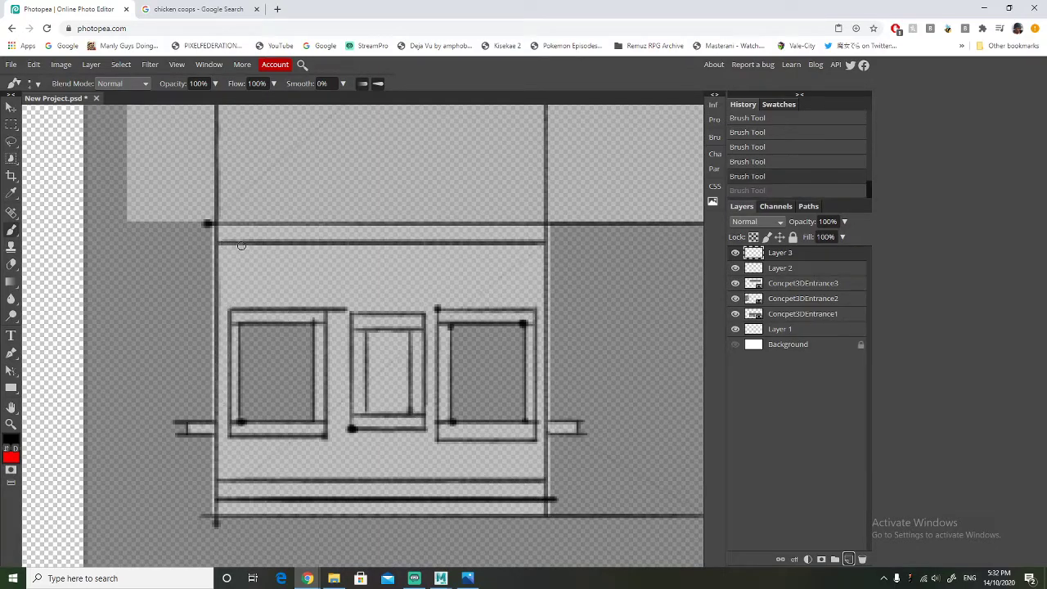
pyautogui.keyDown('shift'); pyautogui.moveTo(225, 246); pyautogui.dragTo(227, 500); pyautogui.keyUp('shift')
pyautogui.moveTo(536, 243)
pyautogui.keyDown('shift'); pyautogui.mouseDown()
pyautogui.moveTo(507, 460)
pyautogui.moveTo(496, 471)
pyautogui.mouseUp(); pyautogui.keyUp('shift')
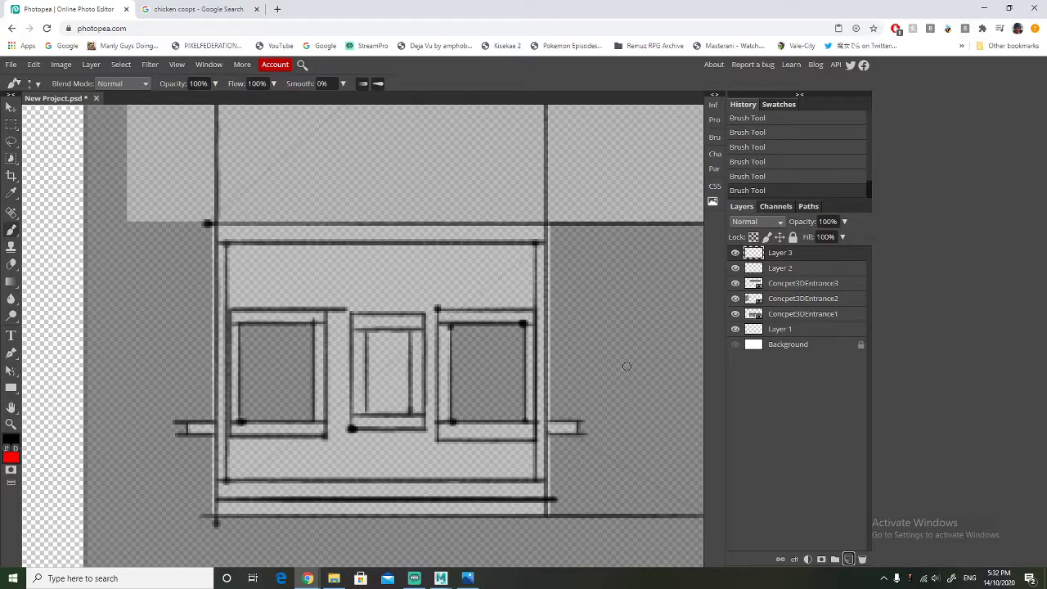
# Hide the Concpet3DEntrance1 layer to check the line art alone, show it again, and compare the drawing with the neighbouring buildings
pyautogui.click(735, 314)
pyautogui.scroll(-5, 364, 382)
pyautogui.scroll(5, 364, 382)
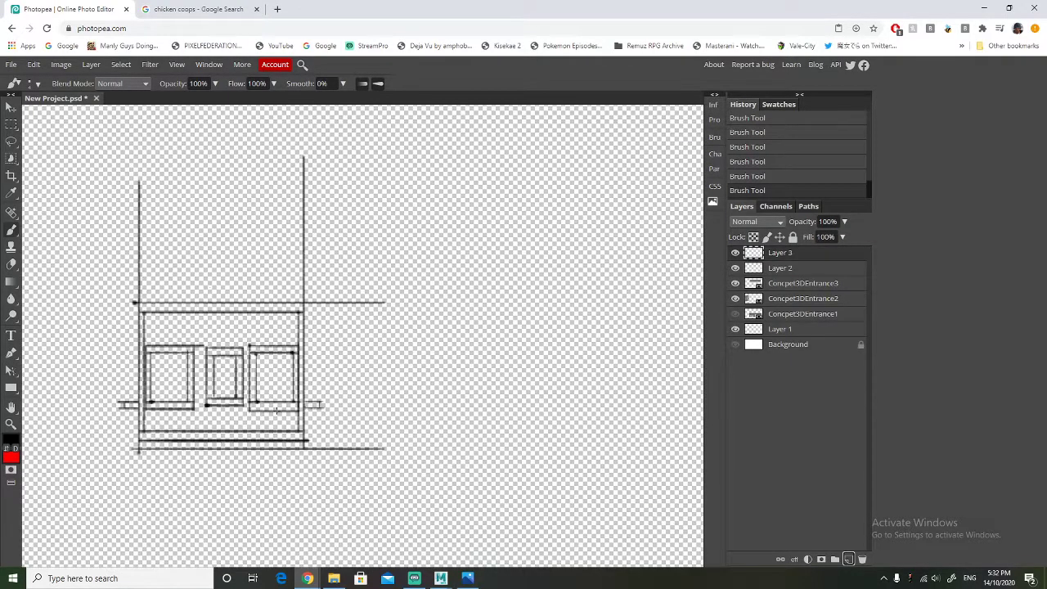
pyautogui.scroll(-1, 217, 428)
pyautogui.scroll(1, 204, 432)
pyautogui.scroll(-1, 202, 435)
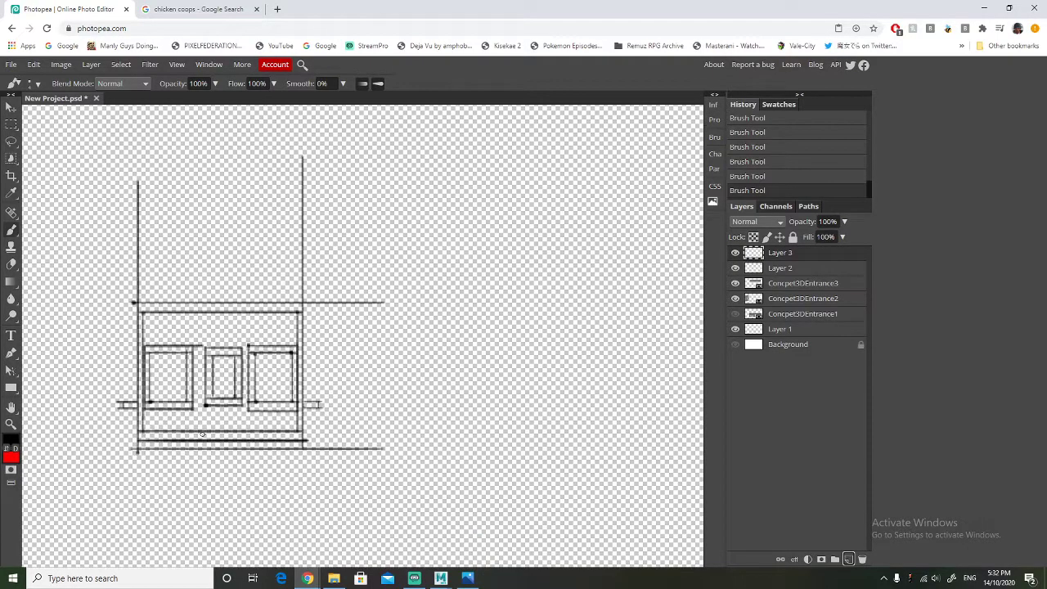
pyautogui.keyDown('ctrl'); pyautogui.scroll(1, 202, 436); pyautogui.keyUp('ctrl')
pyautogui.click(734, 313)
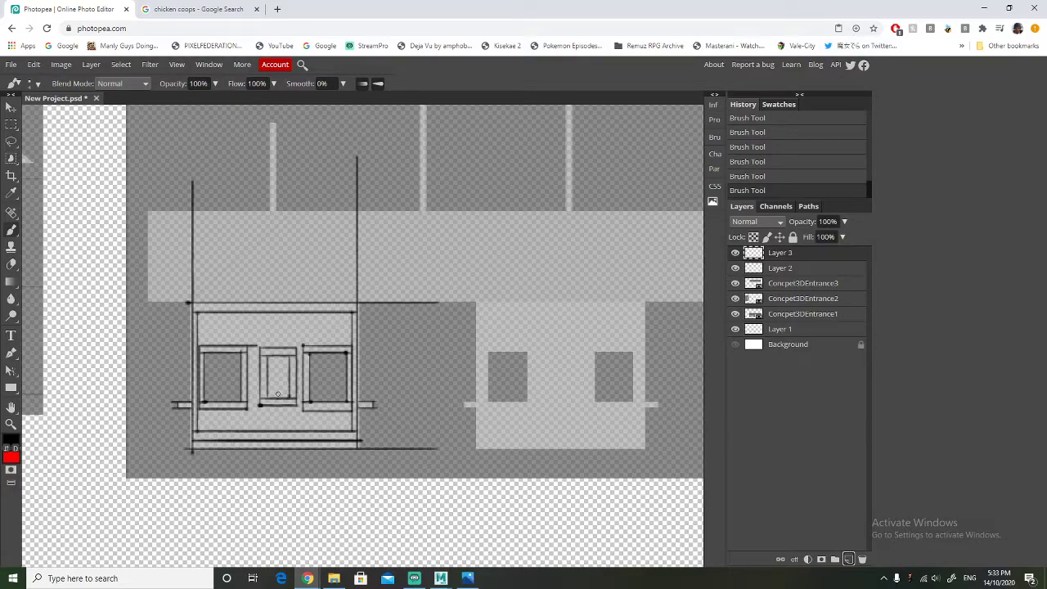
pyautogui.scroll(-2, 272, 360)
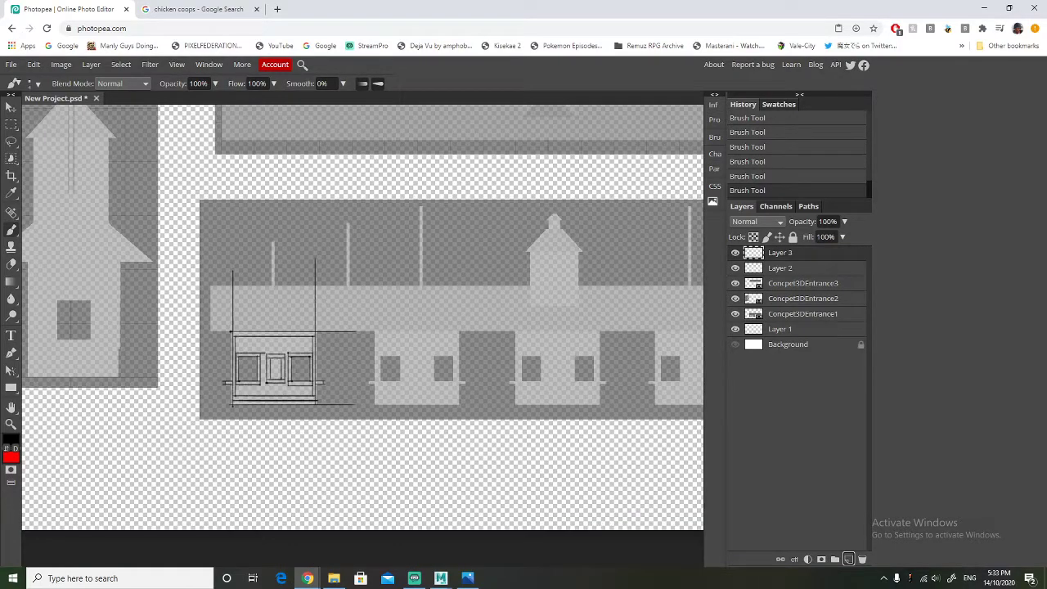
pyautogui.scroll(2, 270, 360)
# Select the first building's front with a rectangular marquee and switch to the Move tool
pyautogui.click(11, 124)
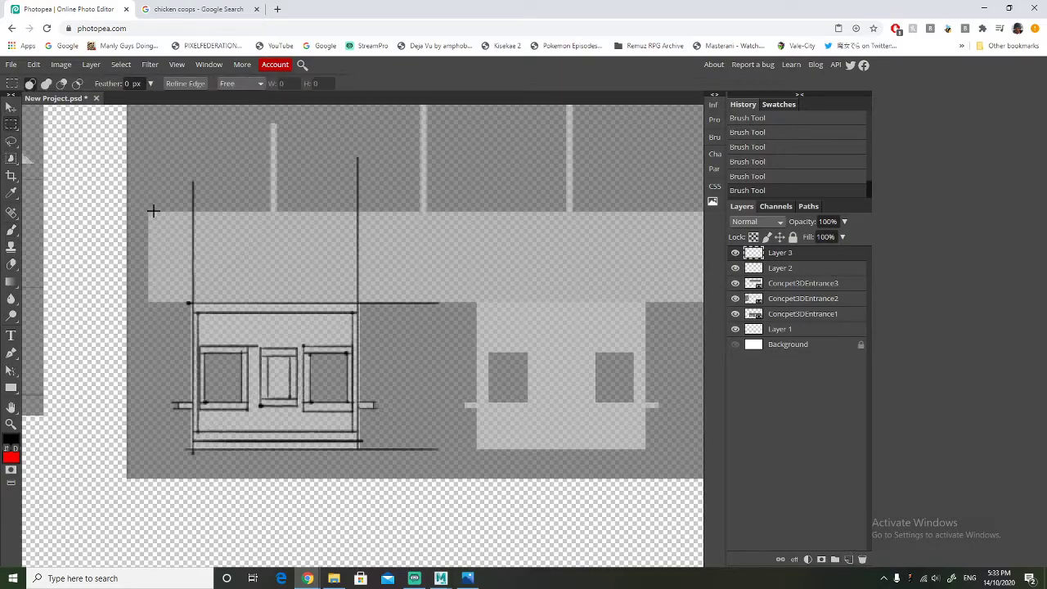
pyautogui.moveTo(178, 297)
pyautogui.mouseDown()
pyautogui.moveTo(384, 467)
pyautogui.moveTo(155, 292)
pyautogui.moveTo(276, 351)
pyautogui.moveTo(401, 468)
pyautogui.mouseUp()
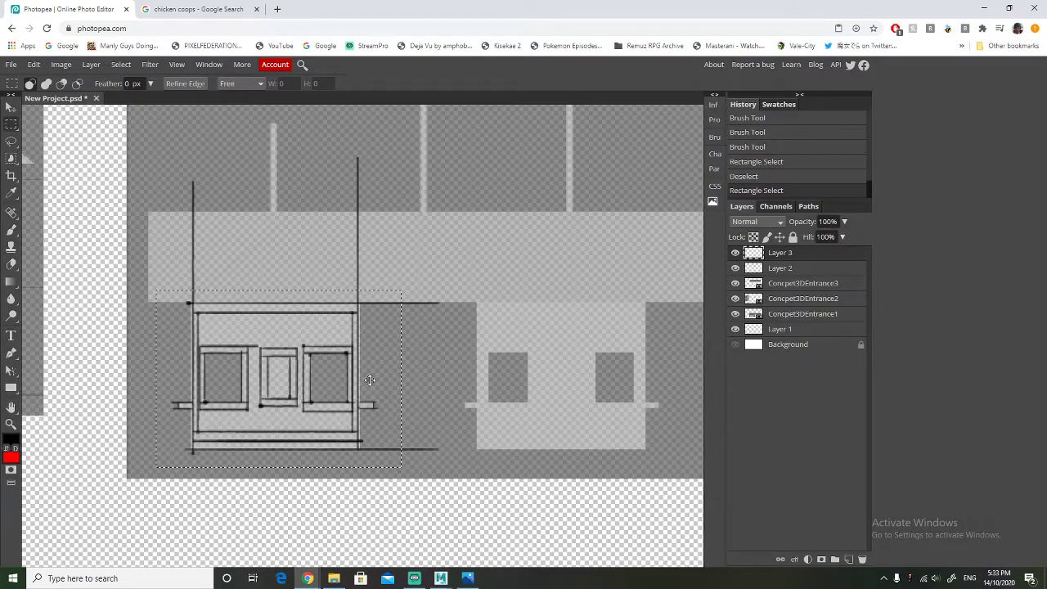
pyautogui.click(14, 108)
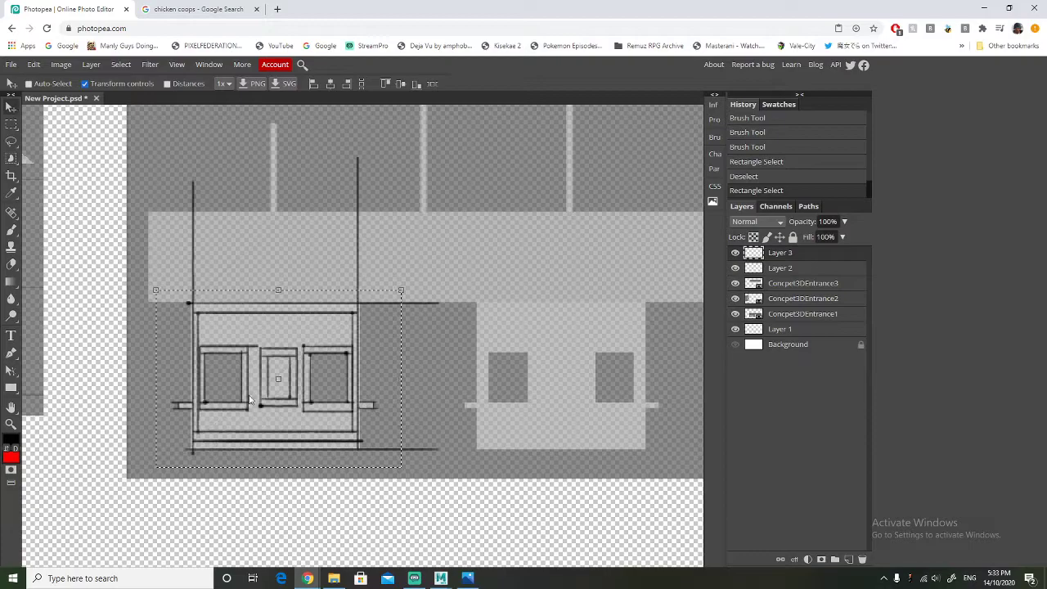
# Try to duplicate the selected Layer 3 line art onto the second building
pyautogui.keyDown('ctrl'); pyautogui.scroll(-3, 375, 486); pyautogui.keyUp('ctrl')
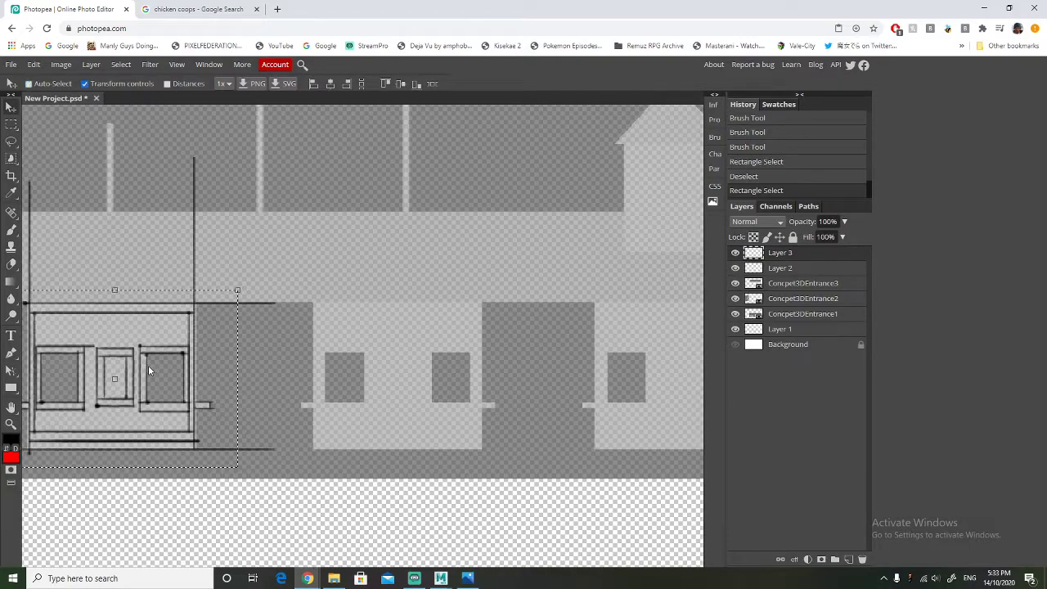
pyautogui.keyDown('alt'); pyautogui.moveTo(152, 365); pyautogui.dragTo(436, 376); pyautogui.keyUp('alt')
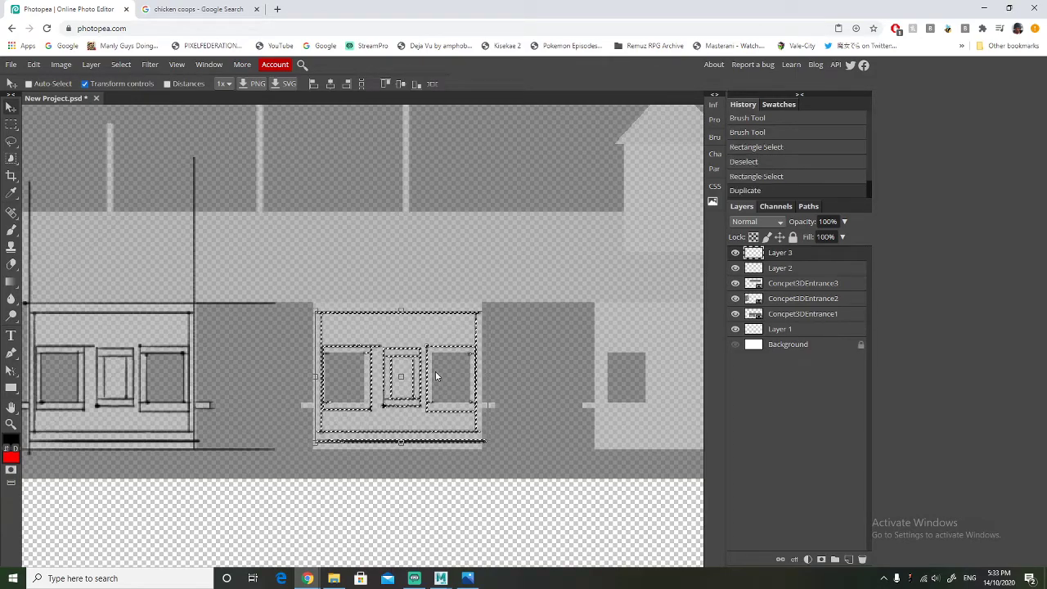
pyautogui.hotkey('ctrl', 'z')
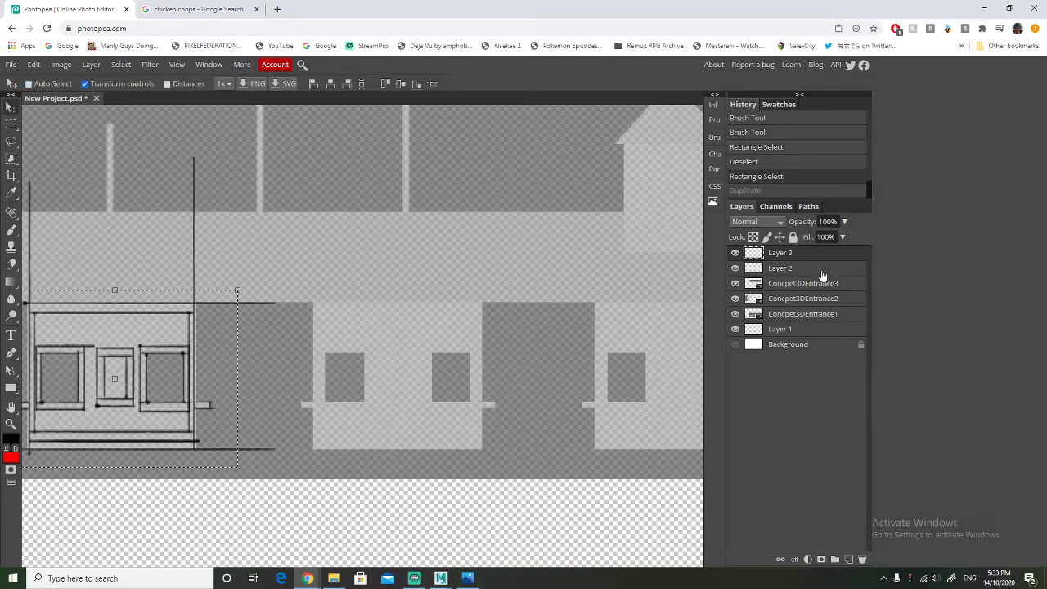
# Add Layer 2 to the Layer 3 selection and try moving the line art of both layers together
pyautogui.click(822, 275)
pyautogui.moveTo(168, 358); pyautogui.dragTo(203, 361)
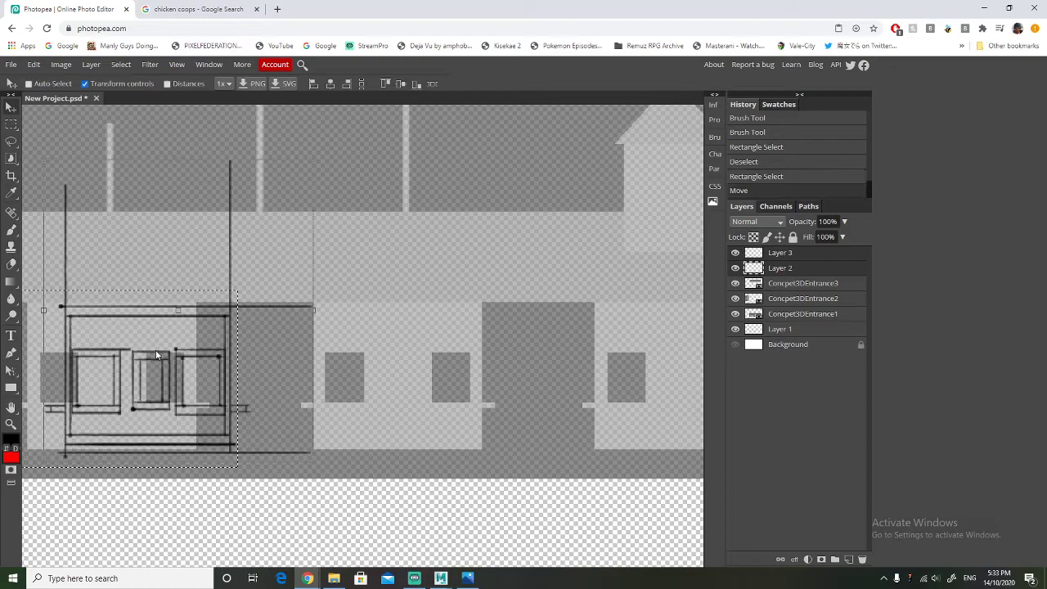
pyautogui.hotkey('ctrl', 'z')
pyautogui.moveTo(83, 376); pyautogui.dragTo(160, 375)
pyautogui.hotkey('ctrl', 'z')
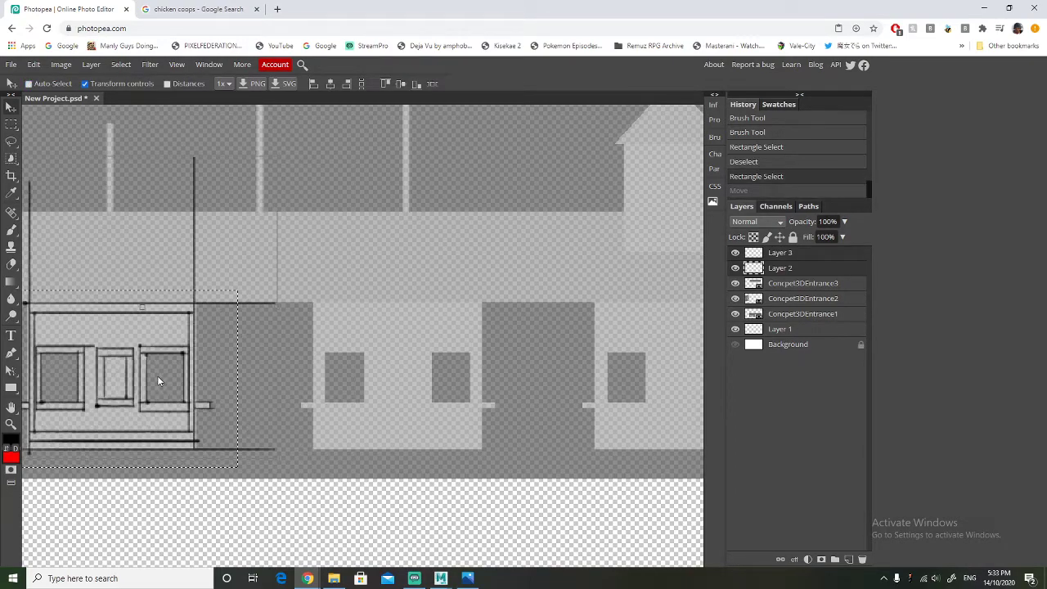
pyautogui.hotkey('ctrl', 'd')
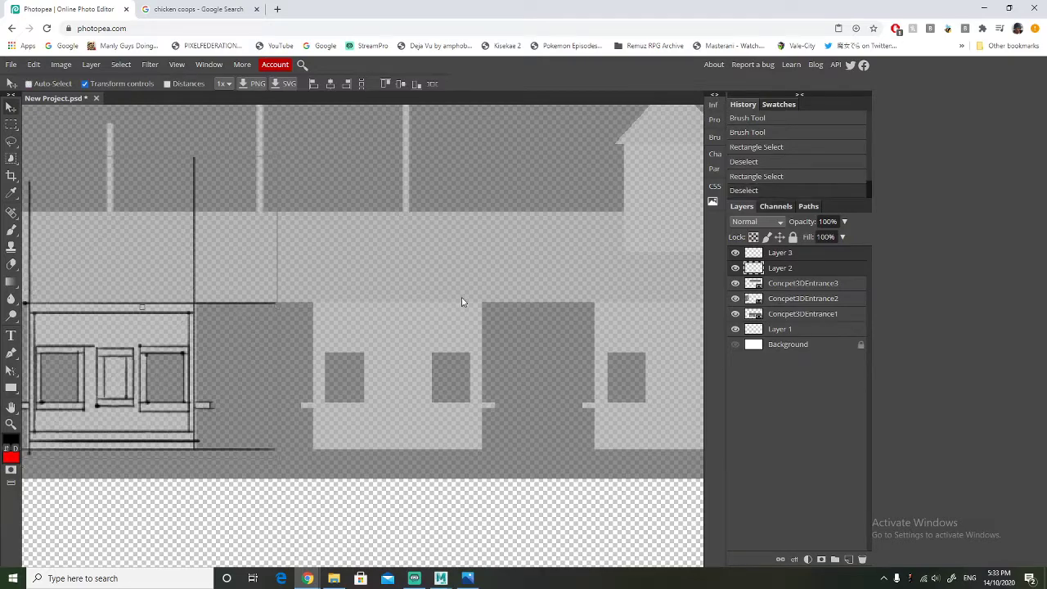
pyautogui.keyDown('shift'); pyautogui.hscroll(-4, 128, 363); pyautogui.keyUp('shift')
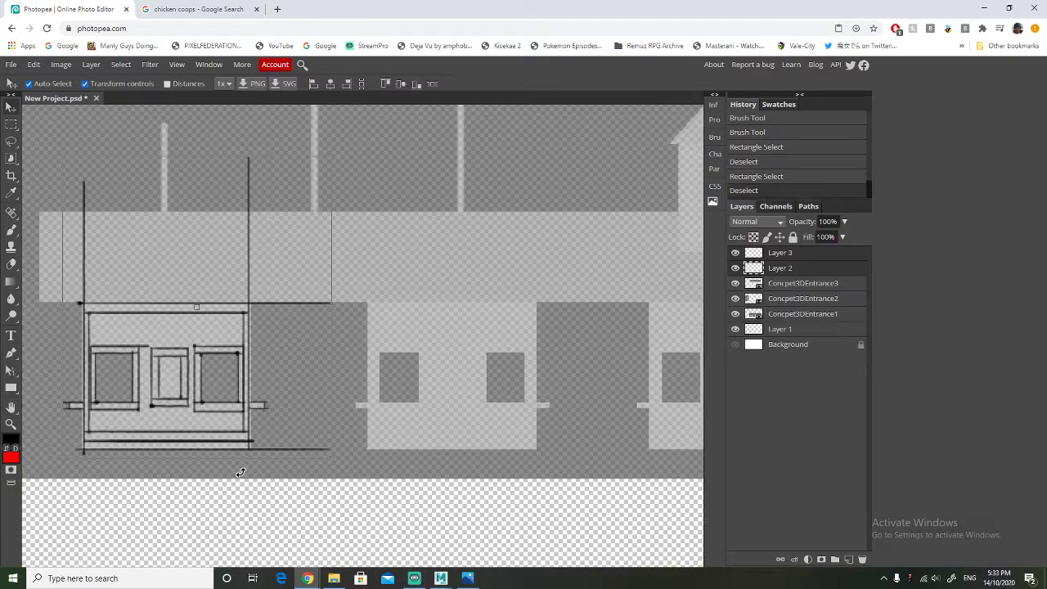
pyautogui.moveTo(154, 308)
pyautogui.mouseDown()
pyautogui.moveTo(173, 305)
pyautogui.moveTo(148, 300)
pyautogui.moveTo(161, 303)
pyautogui.mouseUp()
pyautogui.hotkey('ctrl', 'z')
pyautogui.hotkey('ctrl', 'z')
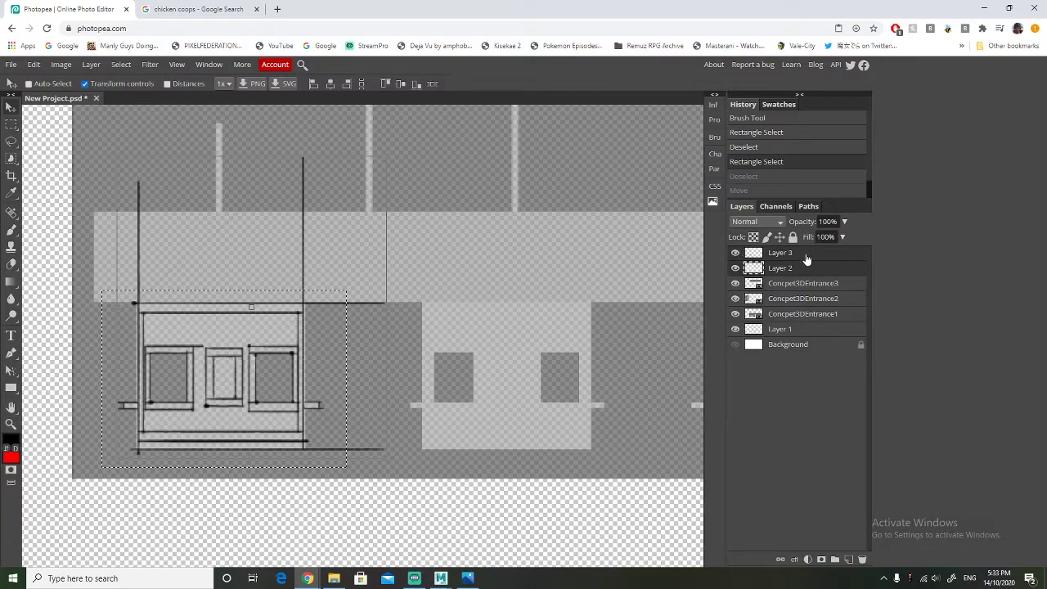
# Duplicate Layer 2 and Layer 3 together and merge the two copies into one layer
pyautogui.keyDown('alt'); pyautogui.moveTo(806, 258); pyautogui.dragTo(811, 250); pyautogui.keyUp('alt')
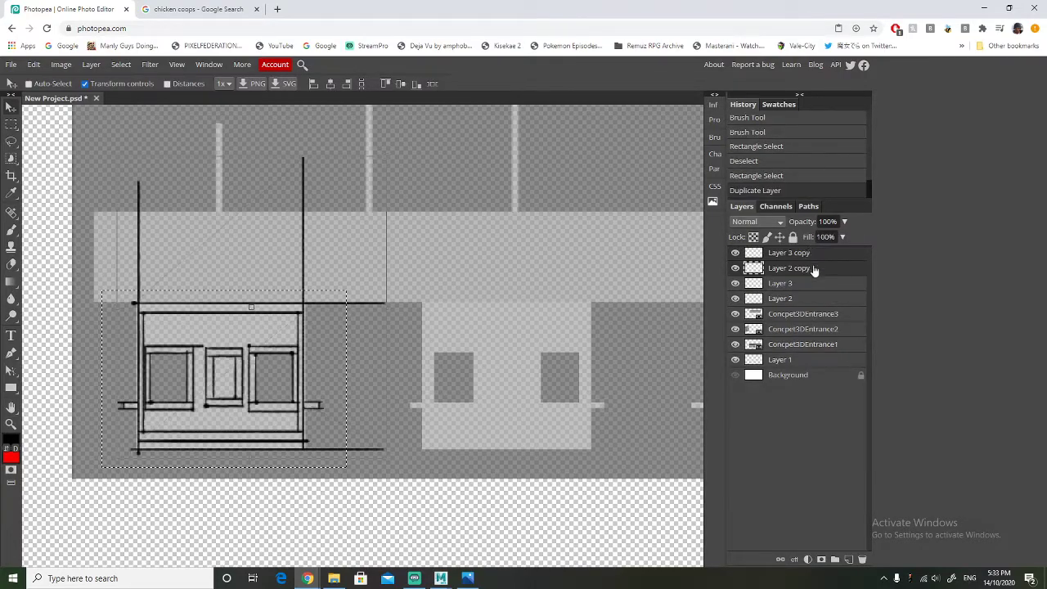
pyautogui.rightClick(818, 258)
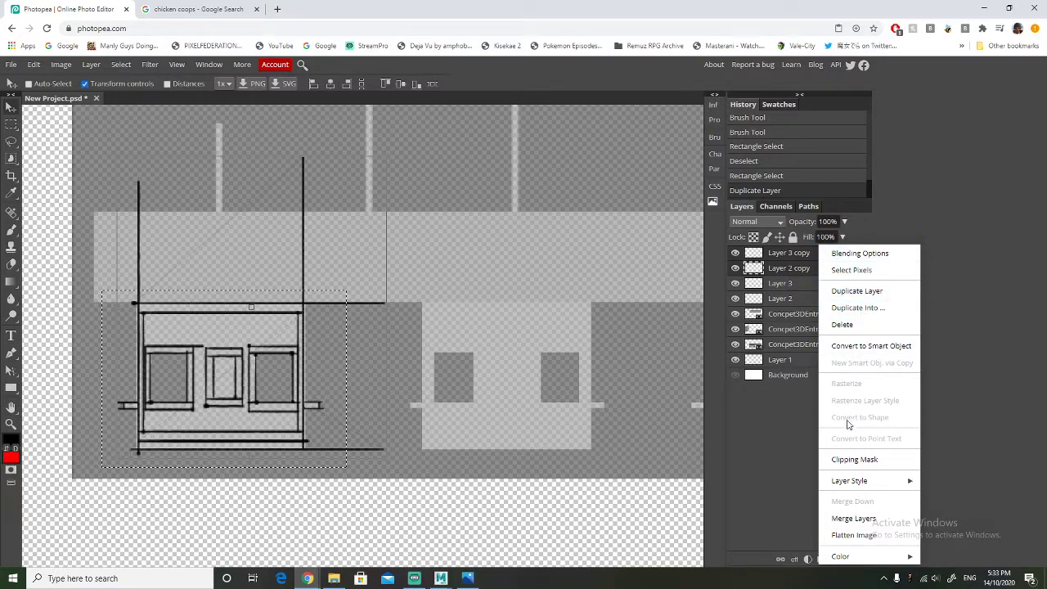
pyautogui.click(854, 519)
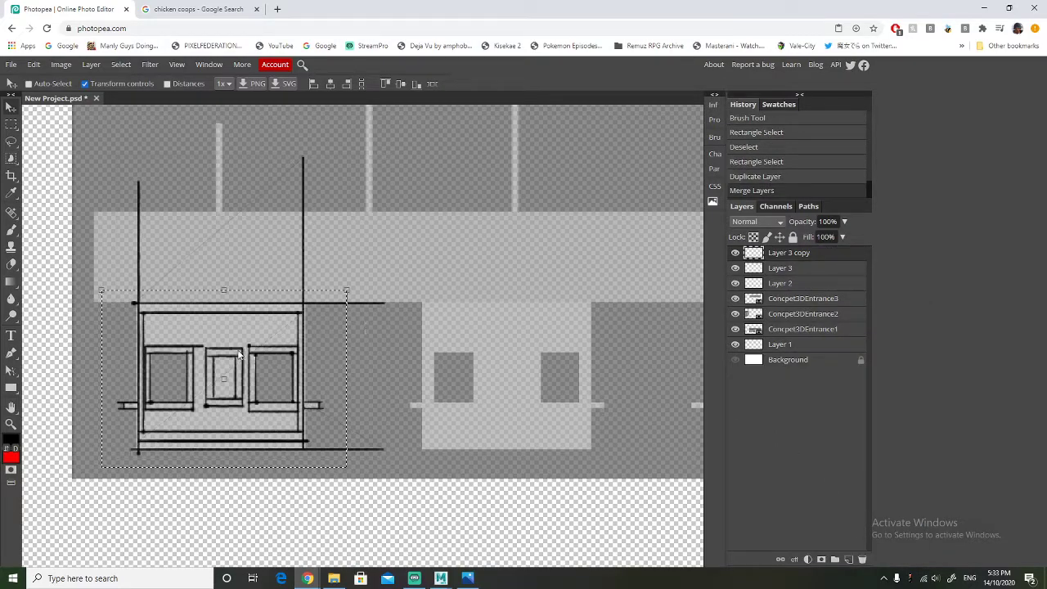
# Duplicate the selected front within the merged layer and shift the layer so its two fronts align with the second and third buildings
pyautogui.moveTo(209, 340); pyautogui.dragTo(495, 345)
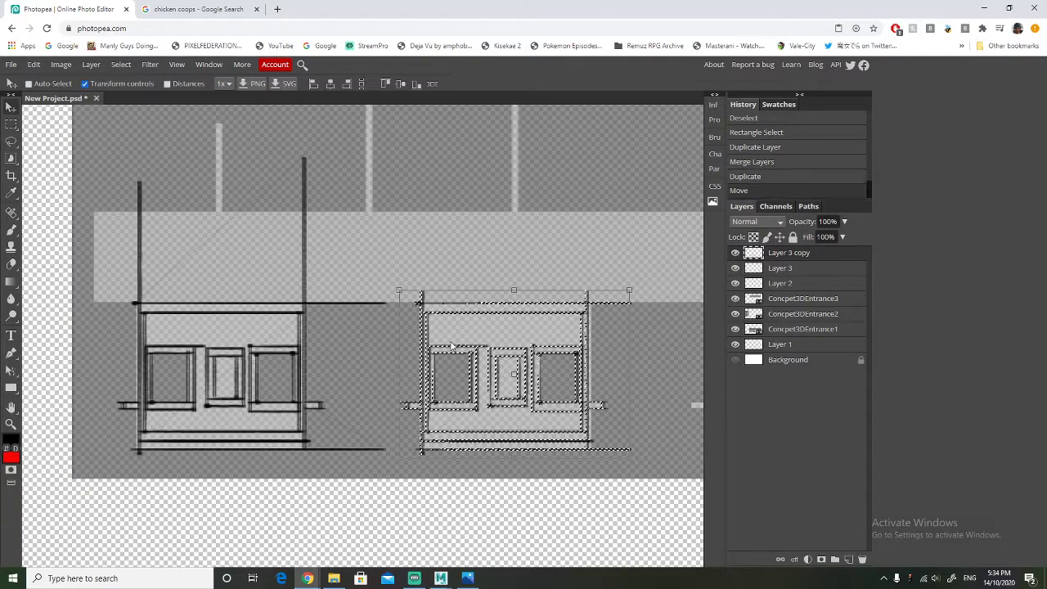
pyautogui.moveTo(447, 357)
pyautogui.mouseDown()
pyautogui.moveTo(600, 364)
pyautogui.moveTo(442, 444)
pyautogui.mouseUp()
pyautogui.keyDown('ctrl'); pyautogui.scroll(-2, 408, 508); pyautogui.keyUp('ctrl')
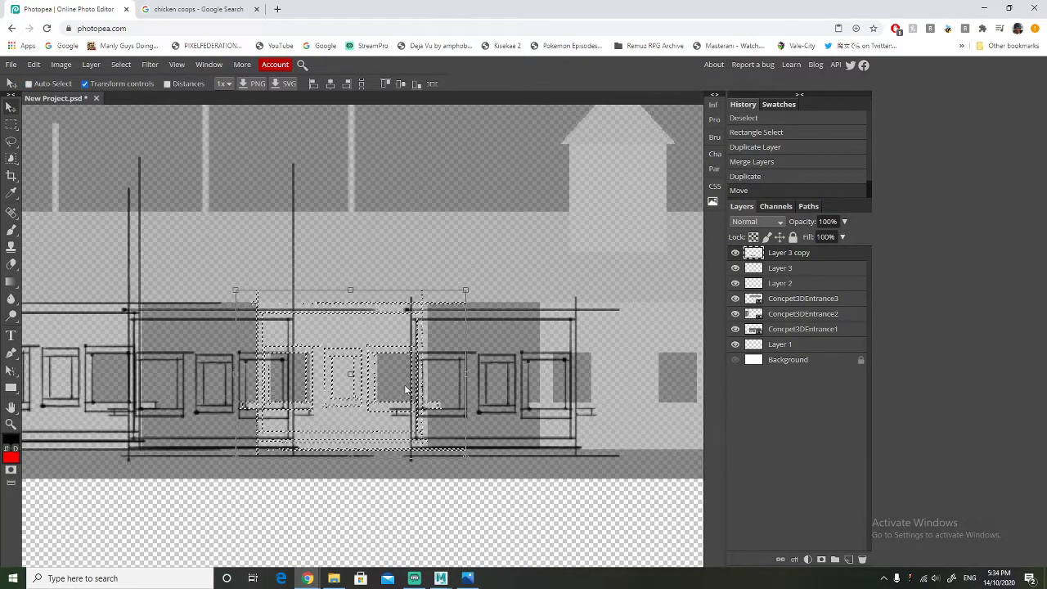
pyautogui.hotkey('ctrl', 'z')
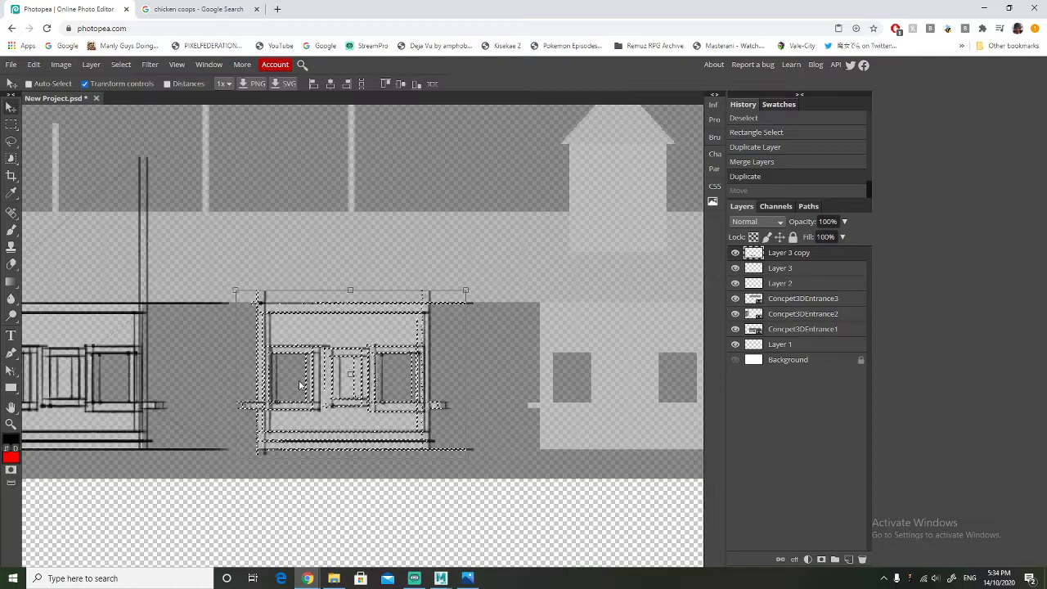
pyautogui.moveTo(528, 384); pyautogui.dragTo(575, 375)
pyautogui.hscroll(3, 372, 518)
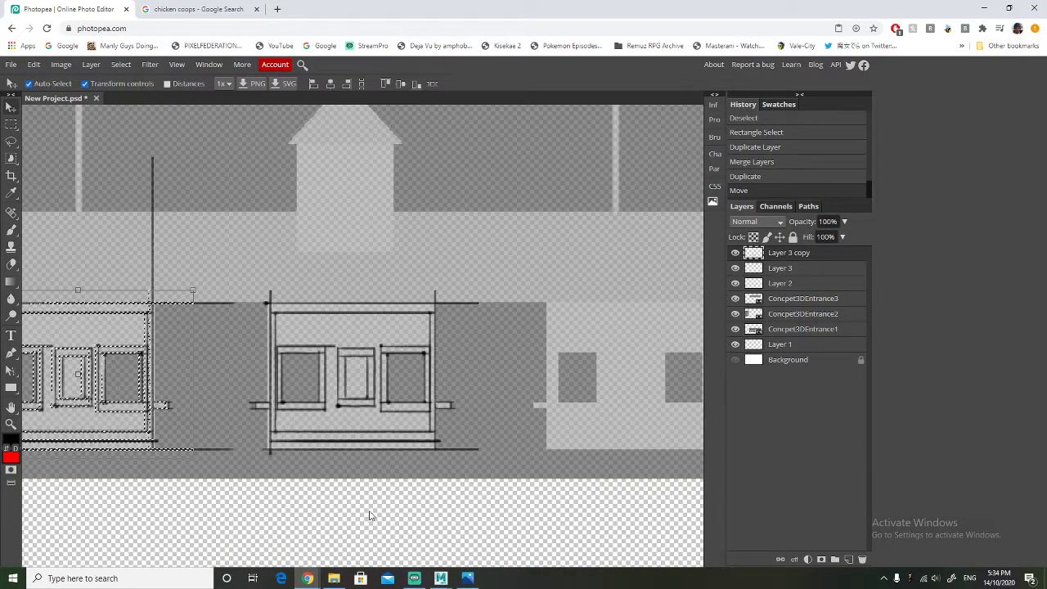
pyautogui.hscroll(1, 369, 516)
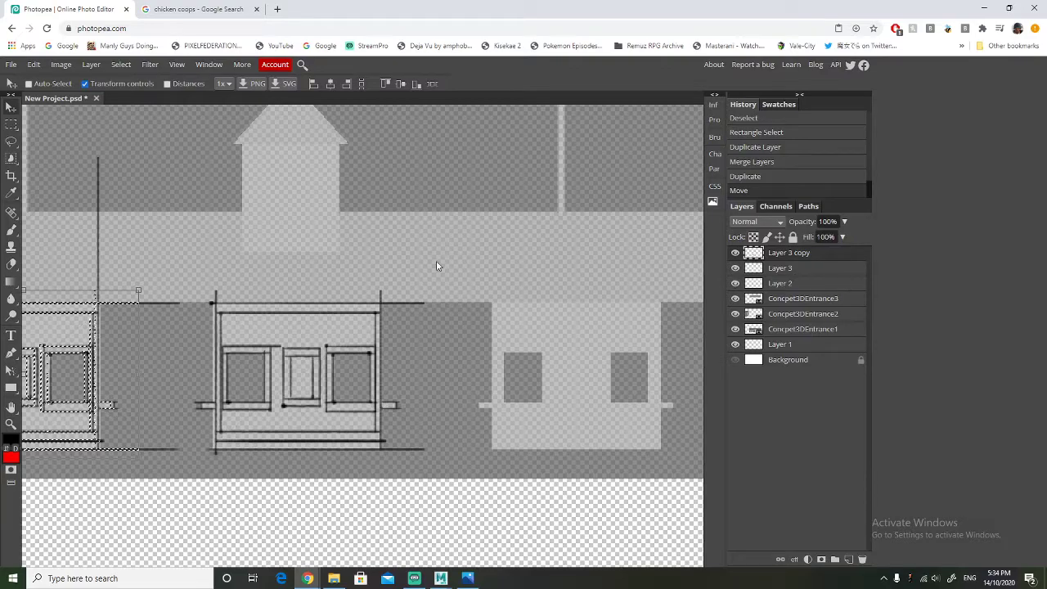
# Select the line art on the third building with a rectangular marquee and duplicate it onto the fourth building
pyautogui.click(15, 124)
pyautogui.moveTo(194, 283); pyautogui.dragTo(444, 484)
pyautogui.click(180, 283)
pyautogui.moveTo(180, 283); pyautogui.dragTo(443, 485)
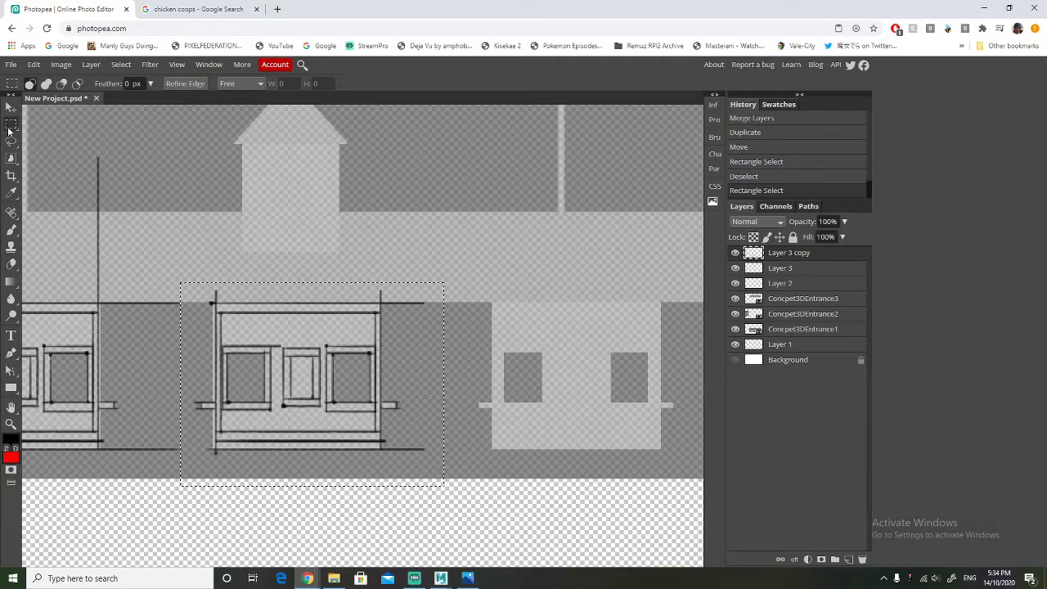
pyautogui.click(10, 107)
pyautogui.moveTo(293, 401); pyautogui.dragTo(551, 383)
pyautogui.keyDown('ctrl'); pyautogui.scroll(-3, 517, 388); pyautogui.keyUp('ctrl')
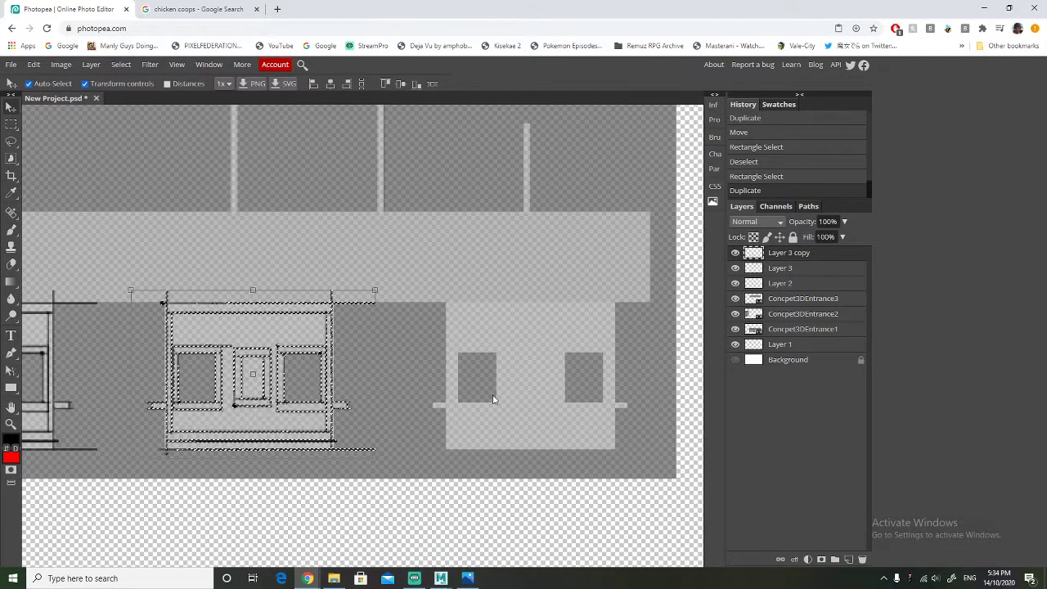
# Duplicate the Layer 3 copy line art, marquee-select the front on the fourth building and move it onto the fifth building
pyautogui.keyDown('ctrl'); pyautogui.scroll(-1, 492, 396); pyautogui.keyUp('ctrl')
pyautogui.moveTo(197, 322); pyautogui.dragTo(307, 331)
pyautogui.hotkey('ctrl', 'z')
pyautogui.click(11, 124)
pyautogui.moveTo(78, 270); pyautogui.dragTo(363, 483)
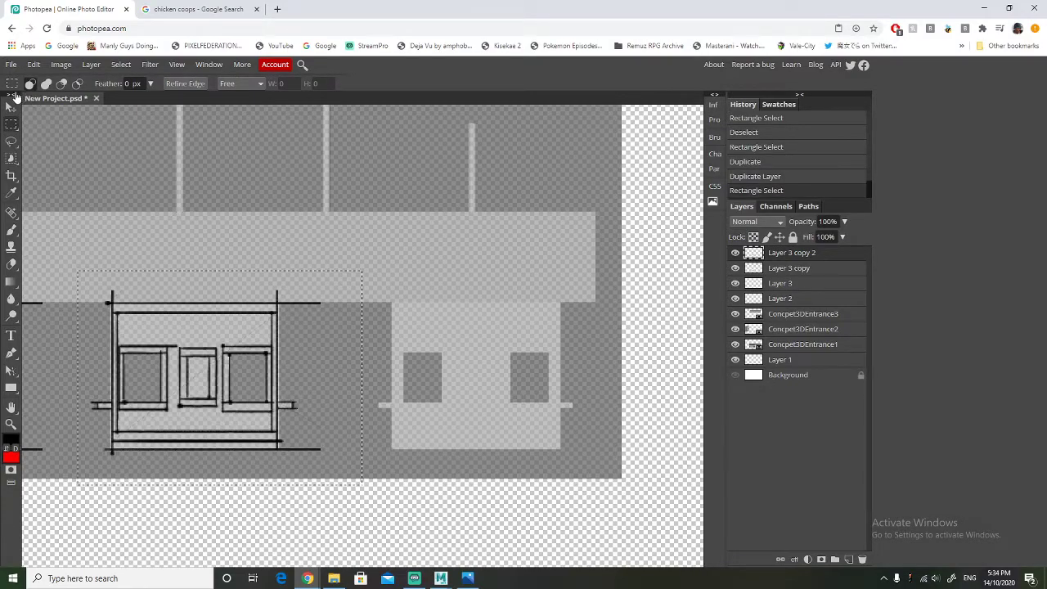
pyautogui.click(12, 106)
pyautogui.moveTo(147, 329); pyautogui.dragTo(432, 326)
# Clear the marquee selection around the fifth building's front
pyautogui.keyDown('alt'); pyautogui.scroll(-4, 214, 339); pyautogui.keyUp('alt')
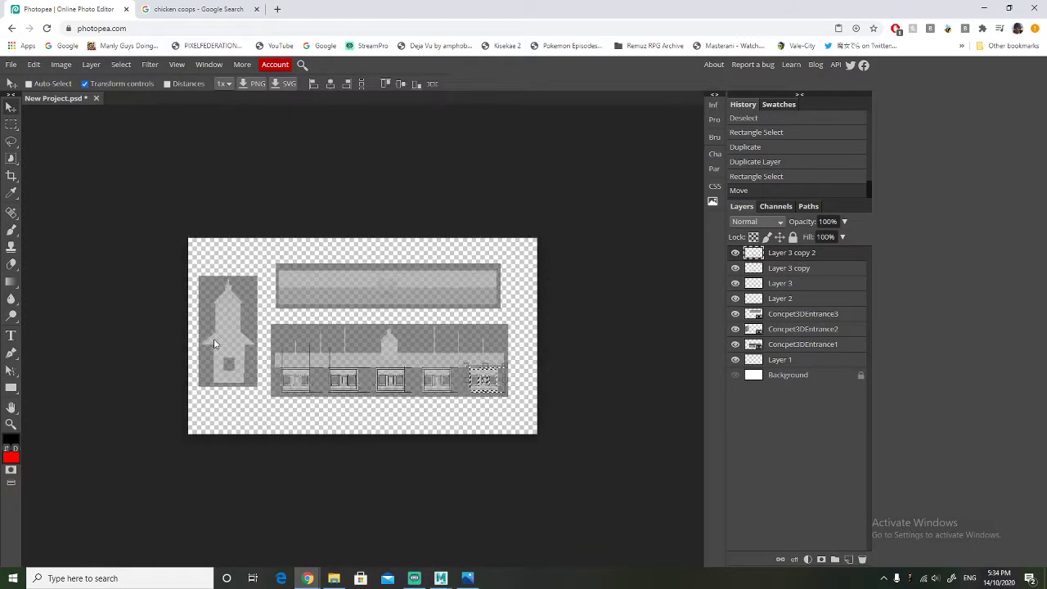
pyautogui.keyDown('alt'); pyautogui.scroll(5, 424, 416); pyautogui.keyUp('alt')
pyautogui.keyDown('alt'); pyautogui.scroll(-4, 427, 418); pyautogui.keyUp('alt')
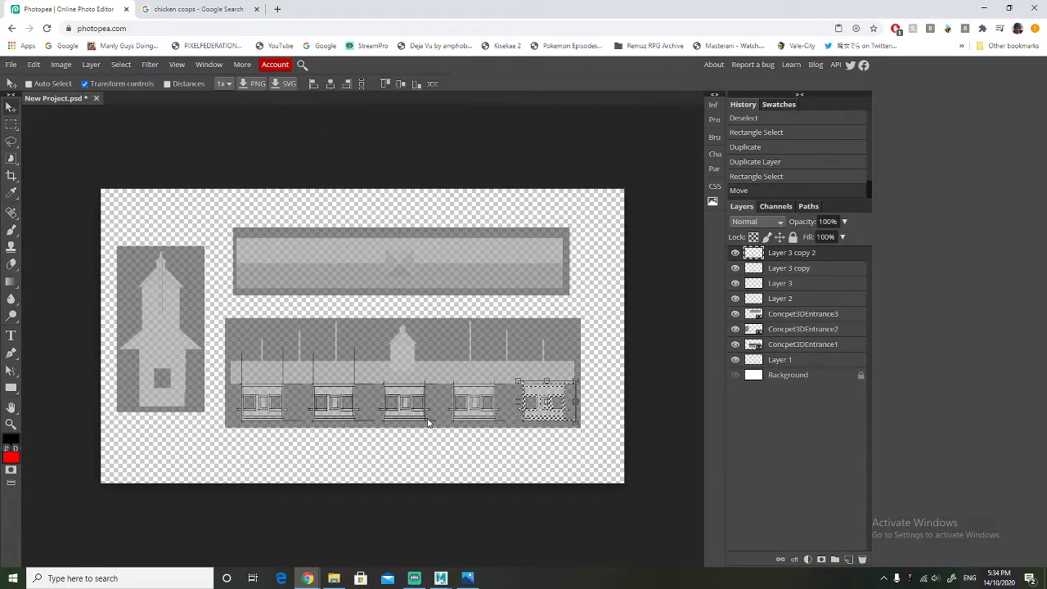
pyautogui.keyDown('alt'); pyautogui.scroll(1, 427, 422); pyautogui.keyUp('alt')
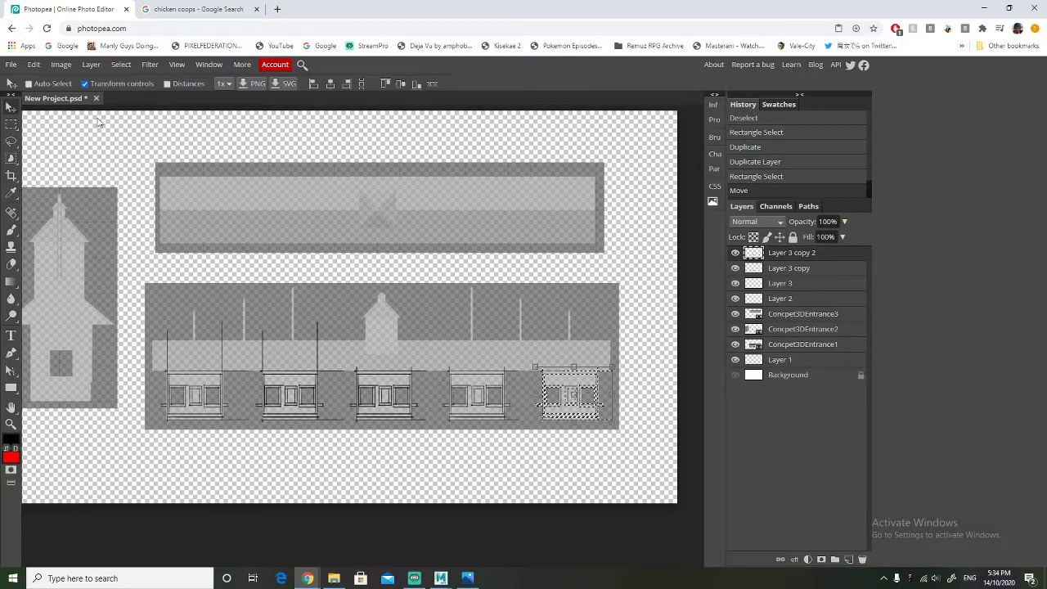
pyautogui.click(12, 124)
pyautogui.click(343, 275)
pyautogui.click(343, 276)
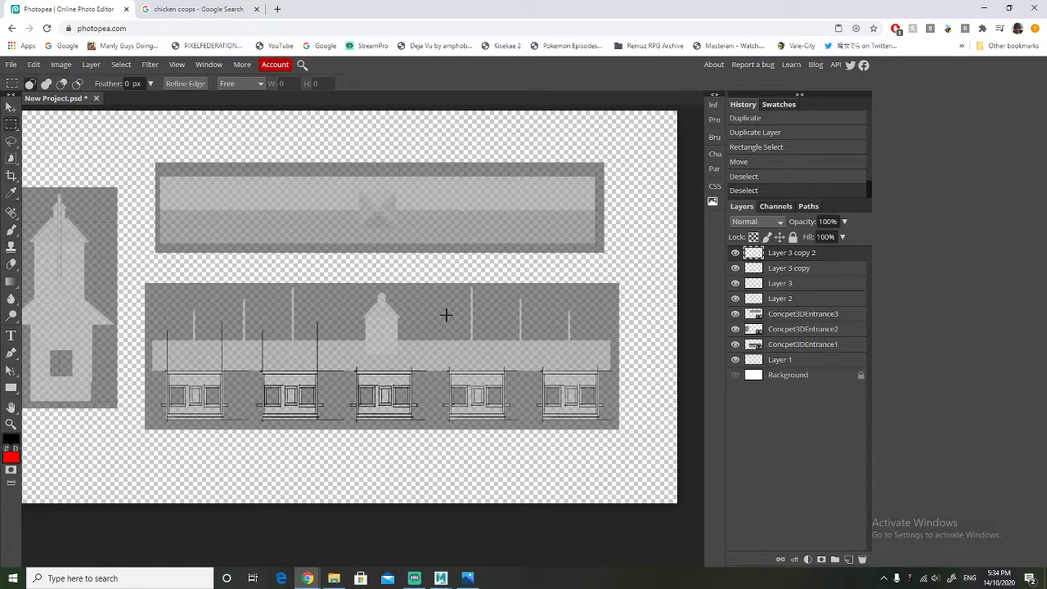
pyautogui.hotkey('ctrl', 't')
pyautogui.moveTo(206, 321); pyautogui.dragTo(342, 271)
pyautogui.hotkey('ctrl', 'z')
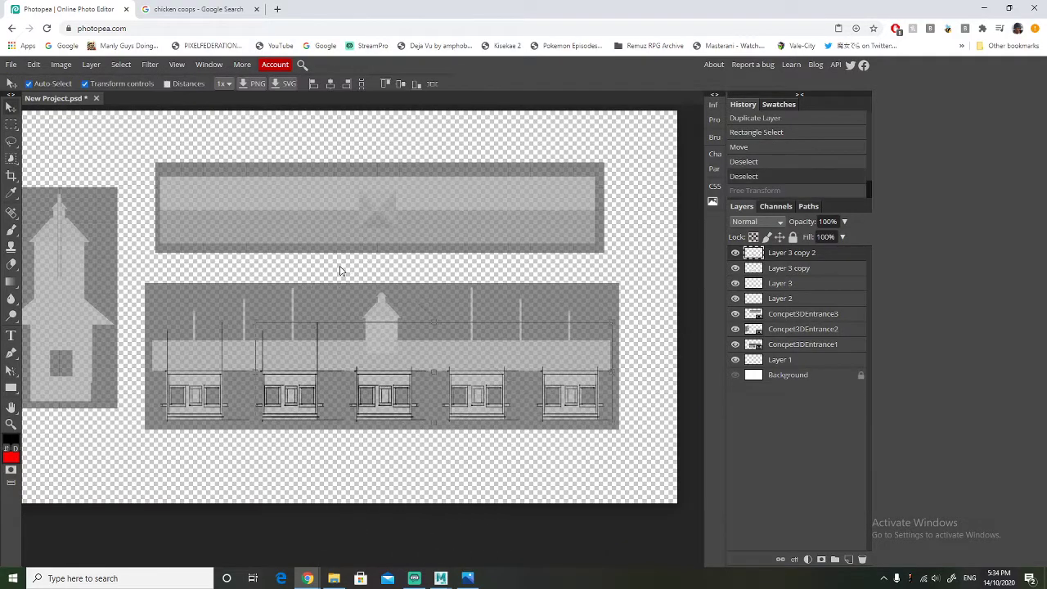
# Hide and restore the Concpet3DEntrance1 reference to examine the line art of the five fronts by itself
pyautogui.click(11, 263)
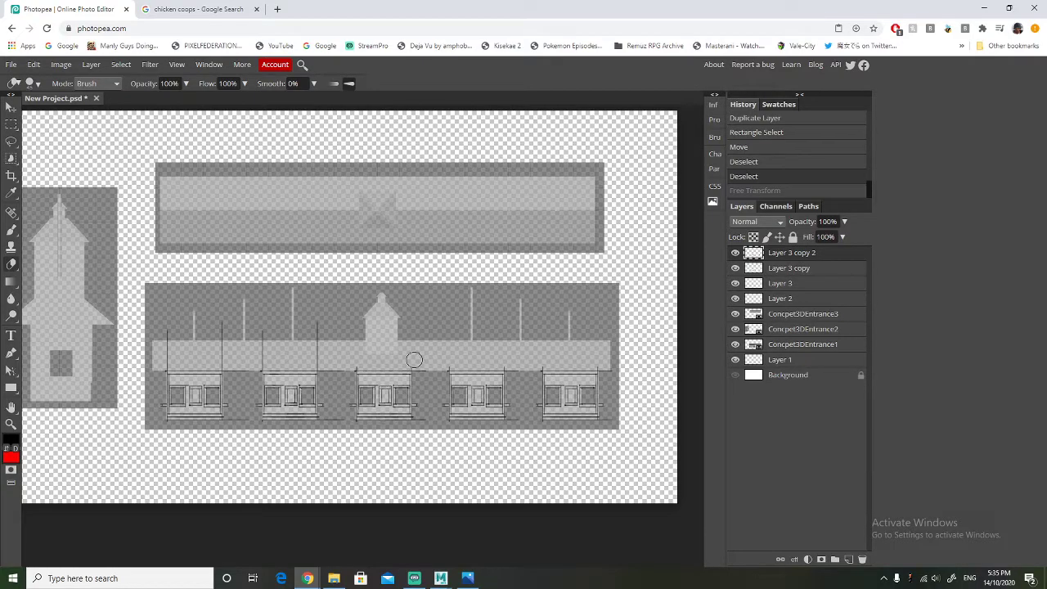
pyautogui.click(315, 474)
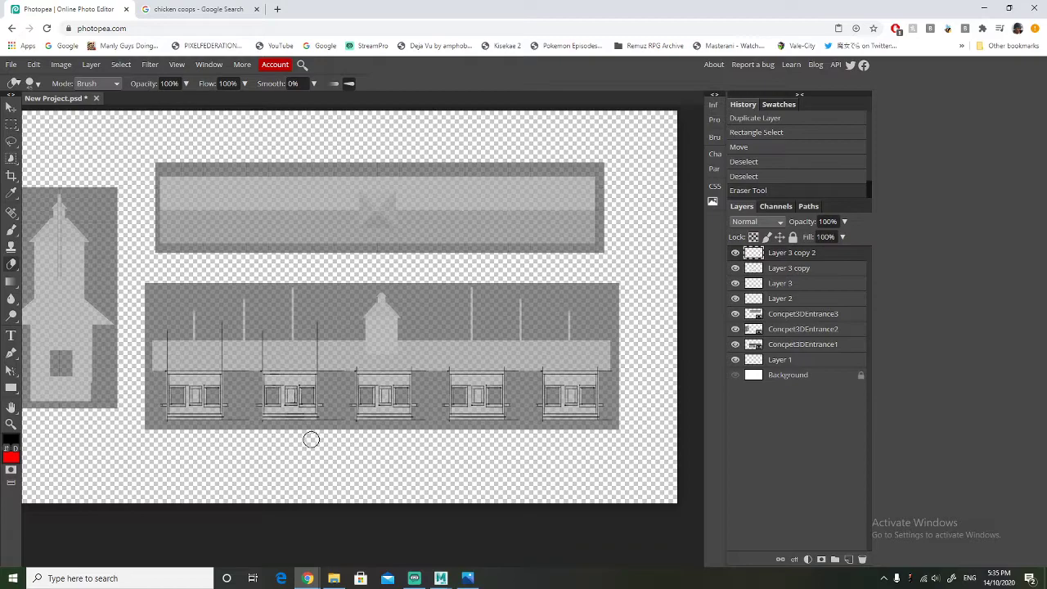
pyautogui.click(735, 345)
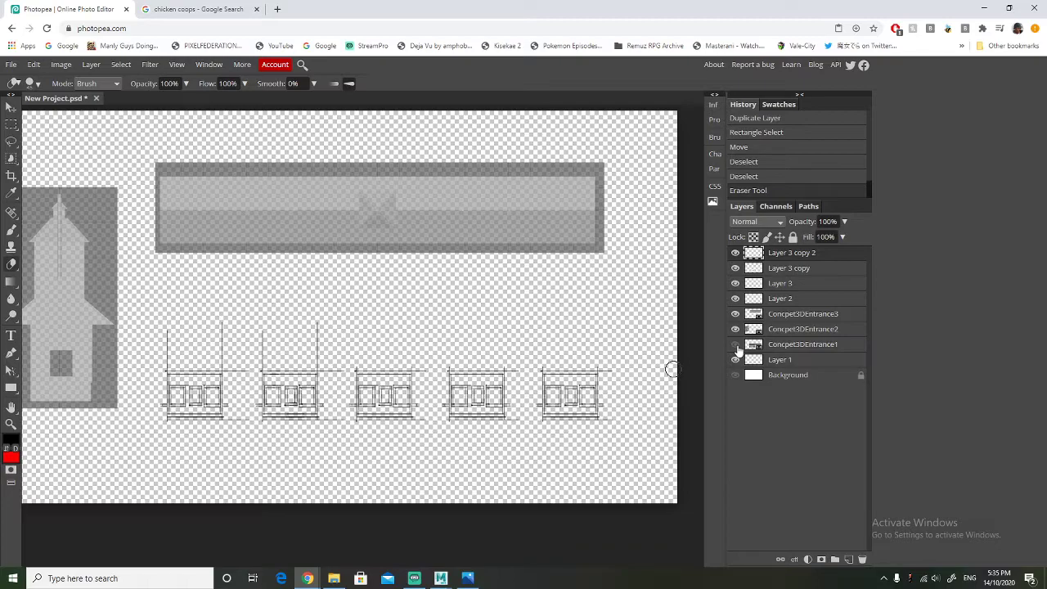
pyautogui.click(735, 344)
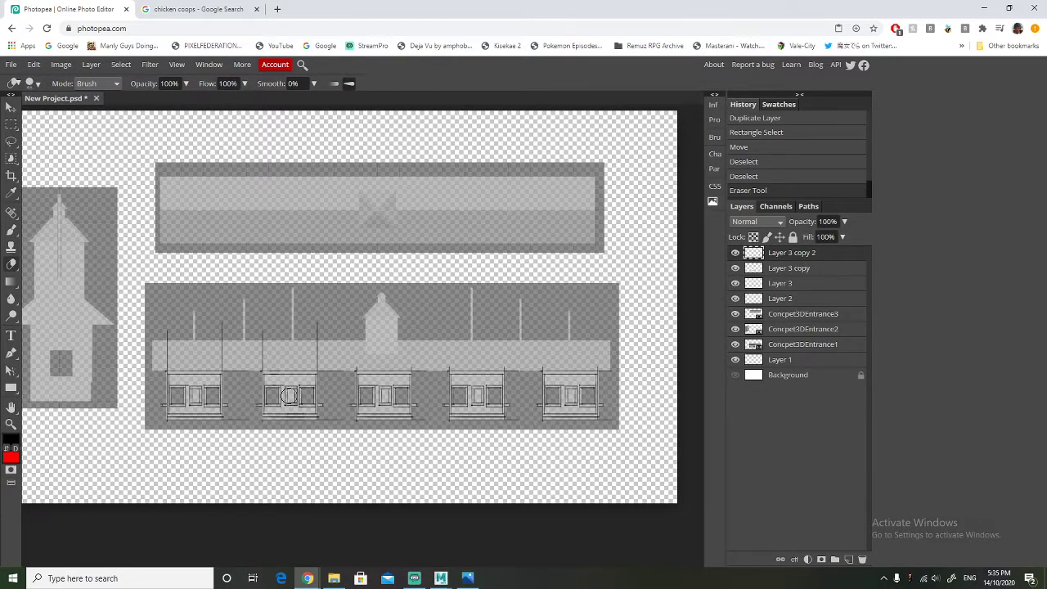
# Add a new layer above Layer 3 copy 2 and ready the Brush tool for the long roof's outline
pyautogui.scroll(3, 283, 395)
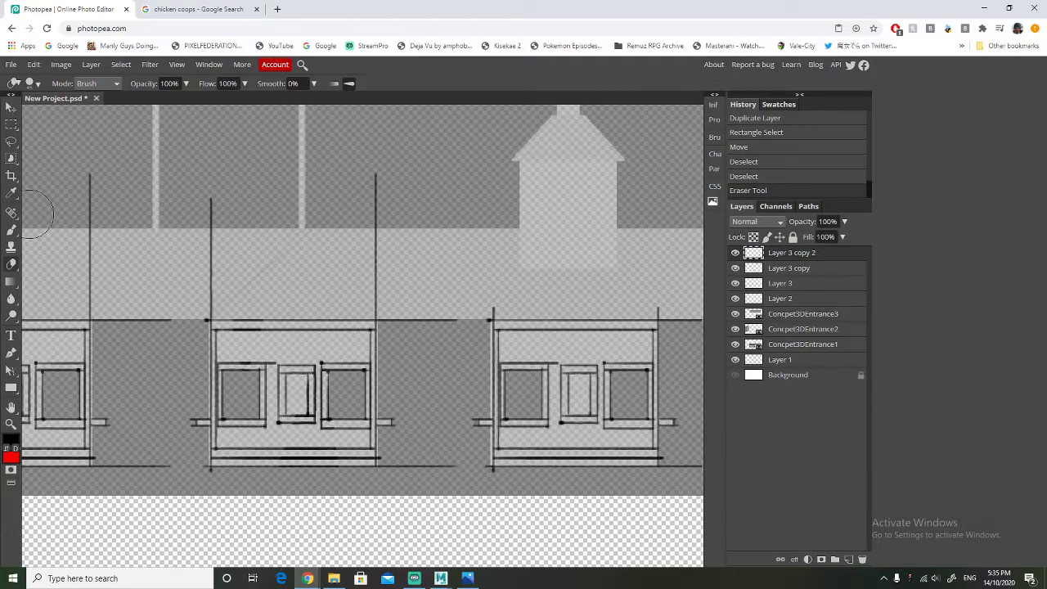
pyautogui.click(11, 230)
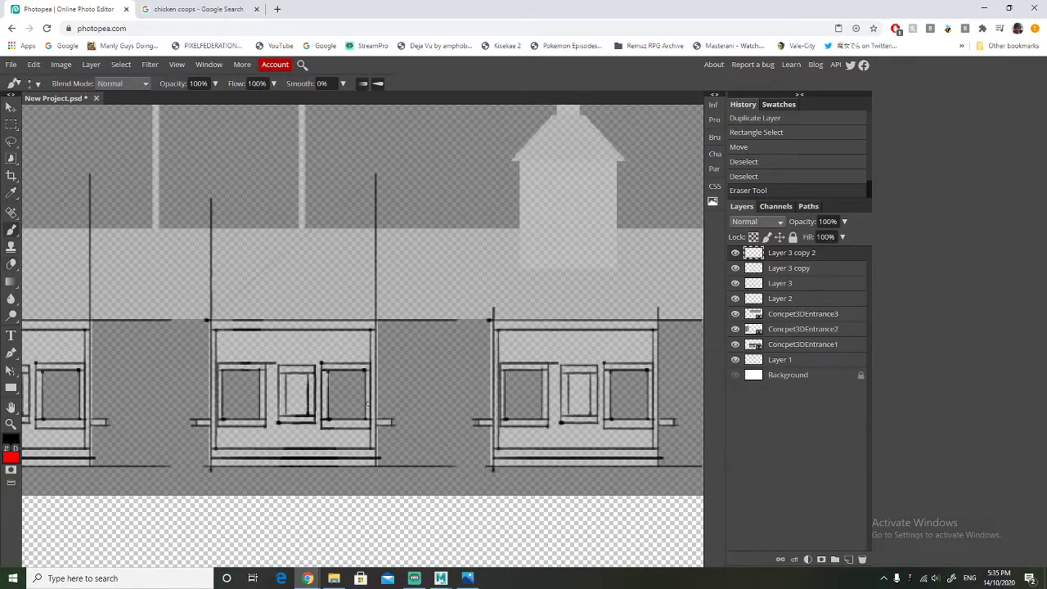
pyautogui.click(848, 559)
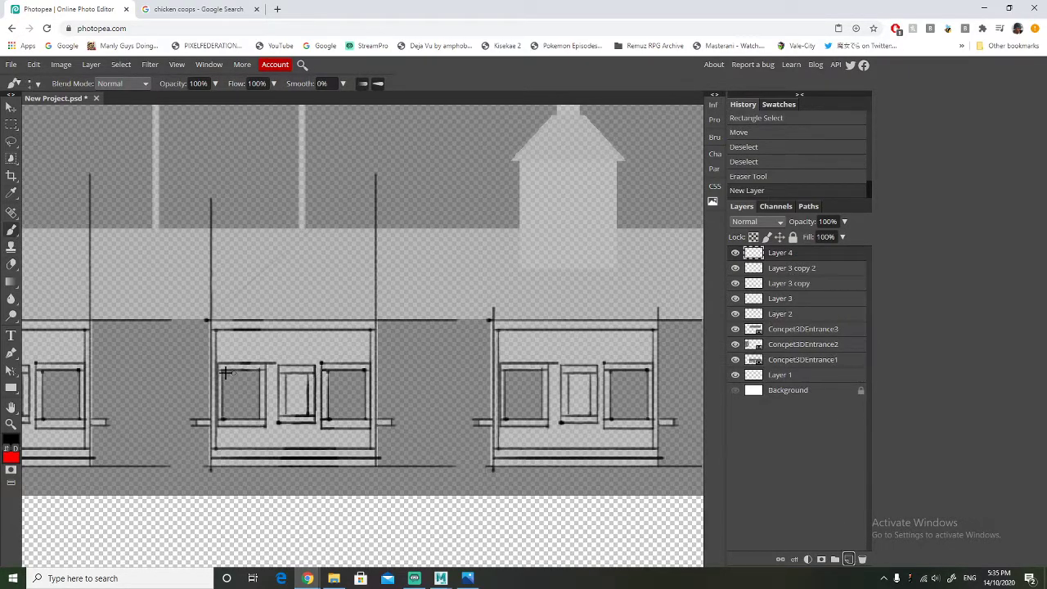
pyautogui.keyDown('alt'); pyautogui.scroll(1, 225, 373); pyautogui.keyUp('alt')
pyautogui.keyDown('alt'); pyautogui.scroll(-2, 225, 373); pyautogui.keyUp('alt')
pyautogui.keyDown('alt'); pyautogui.scroll(1, 191, 359); pyautogui.keyUp('alt')
pyautogui.keyDown('alt'); pyautogui.scroll(-1, 190, 359); pyautogui.keyUp('alt')
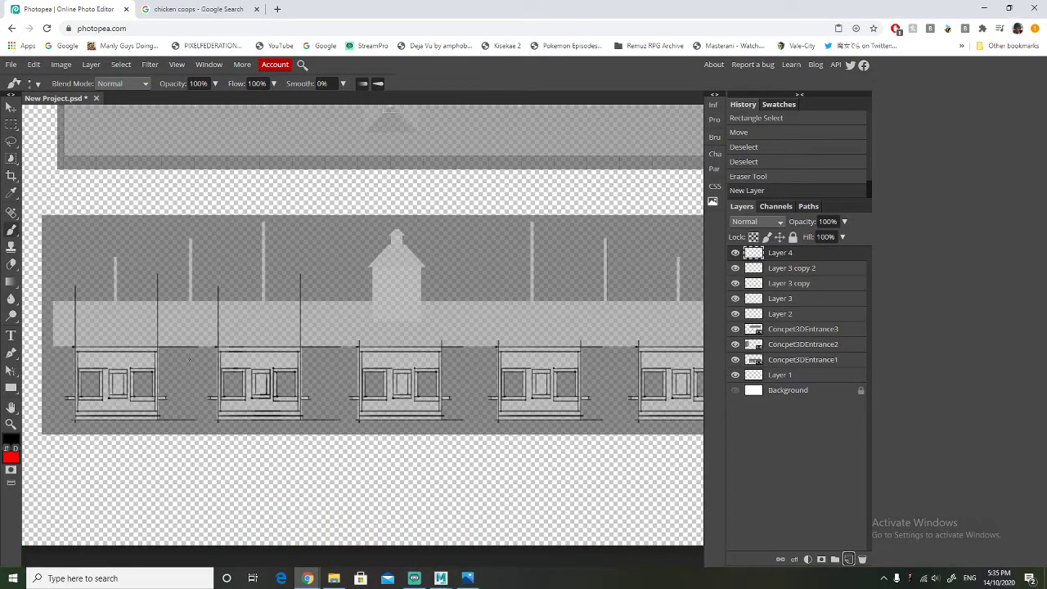
pyautogui.hscroll(-2, 190, 360)
pyautogui.keyDown('alt'); pyautogui.scroll(1, 188, 359); pyautogui.keyUp('alt')
pyautogui.keyDown('alt'); pyautogui.scroll(-3, 197, 369); pyautogui.keyUp('alt')
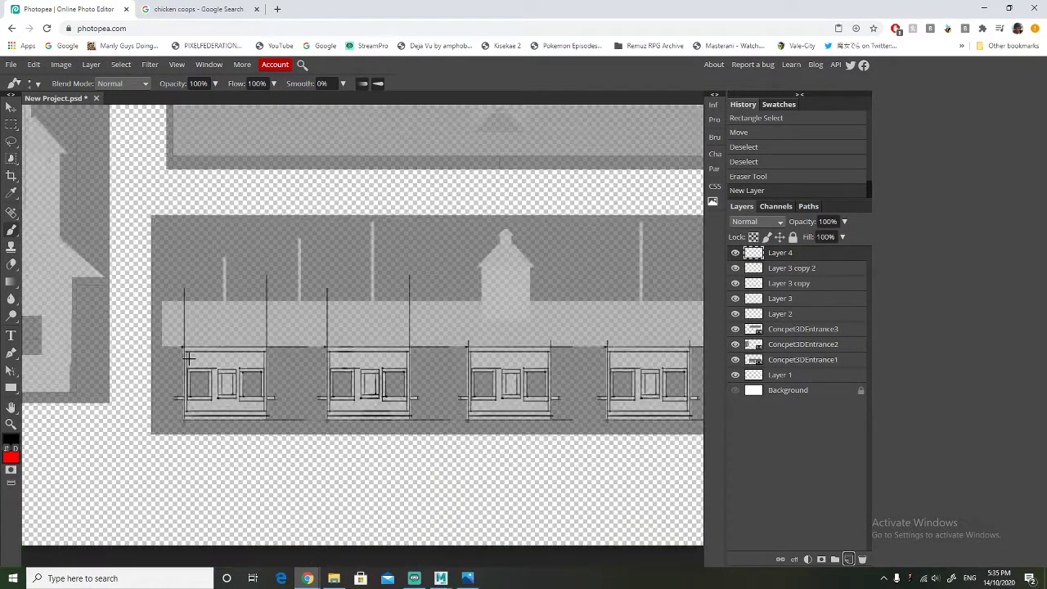
pyautogui.keyDown('alt'); pyautogui.scroll(1, 248, 407); pyautogui.keyUp('alt')
pyautogui.hscroll(2, 307, 464)
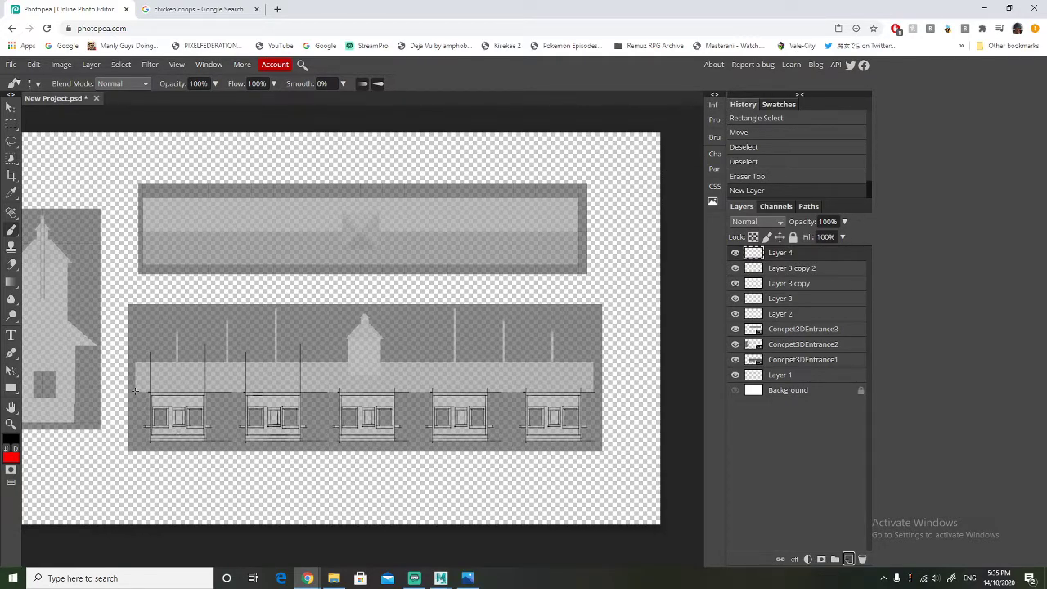
pyautogui.moveTo(135, 391); pyautogui.dragTo(205, 436)
pyautogui.hotkey('ctrl', 'z')
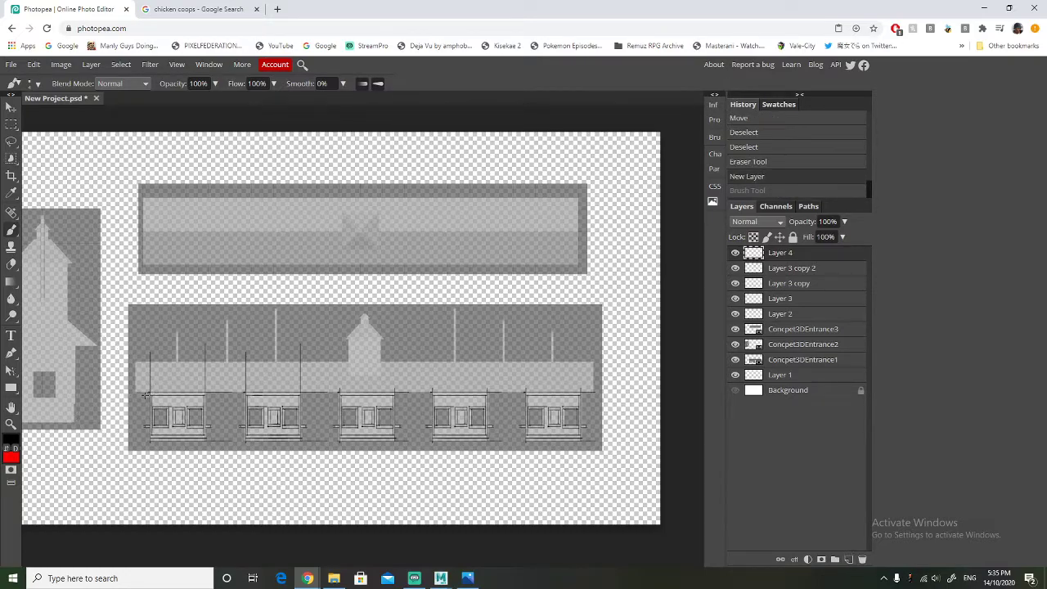
pyautogui.moveTo(135, 391); pyautogui.dragTo(624, 389)
pyautogui.hotkey('ctrl', 'z')
pyautogui.keyDown('shift'); pyautogui.moveTo(136, 392); pyautogui.dragTo(327, 386); pyautogui.keyUp('shift')
pyautogui.hotkey('ctrl', 'z')
pyautogui.keyDown('shift'); pyautogui.moveTo(196, 382); pyautogui.dragTo(502, 379); pyautogui.keyUp('shift')
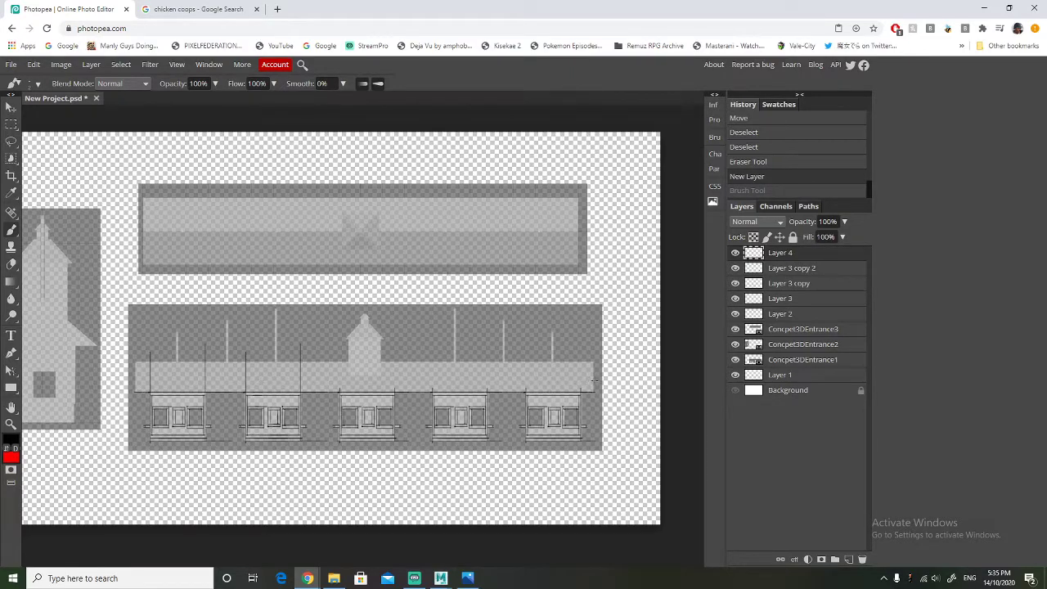
pyautogui.keyDown('shift'); pyautogui.moveTo(595, 381); pyautogui.dragTo(596, 381); pyautogui.keyUp('shift')
pyautogui.hotkey('ctrl', 'z')
# Paint a straight black line along the lower edge of the long roof, from end to end above all five fronts
pyautogui.keyDown('alt'); pyautogui.scroll(3, 163, 402); pyautogui.keyUp('alt')
pyautogui.keyDown('alt'); pyautogui.scroll(-3, 164, 403); pyautogui.keyUp('alt')
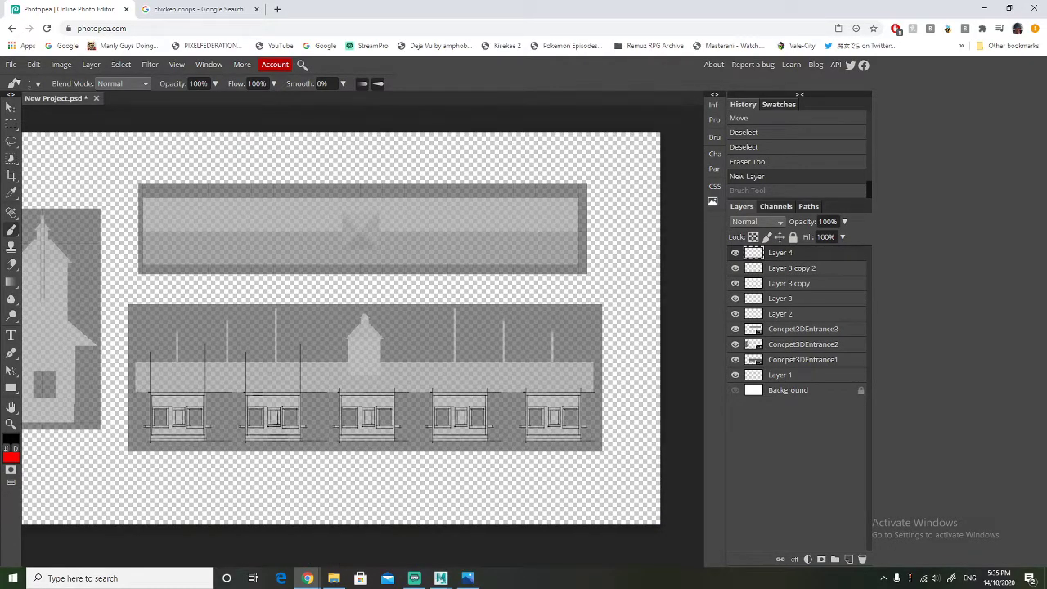
pyautogui.moveTo(135, 392); pyautogui.dragTo(484, 393)
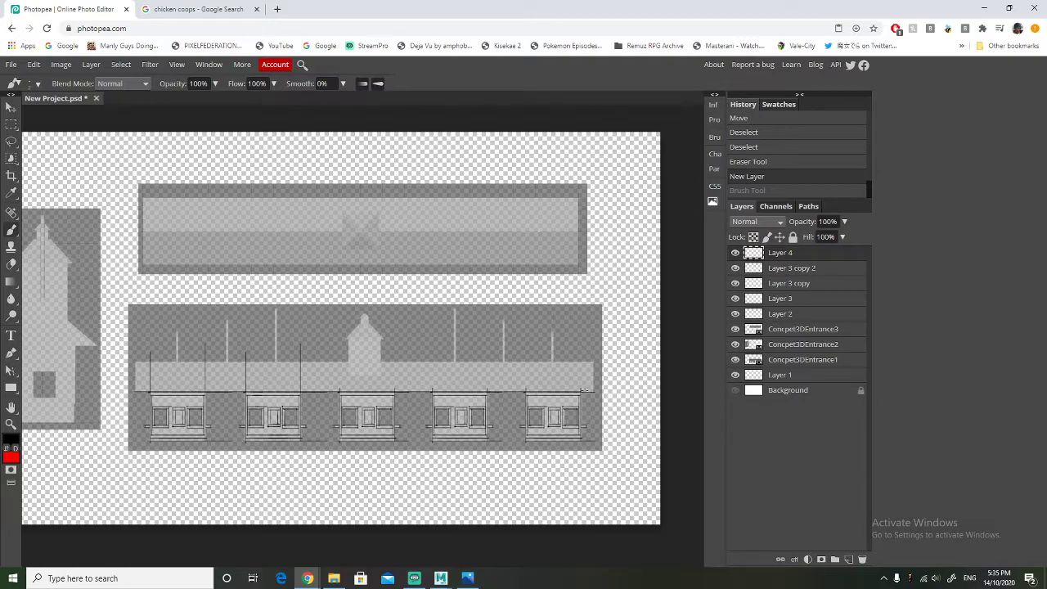
pyautogui.moveTo(596, 390); pyautogui.dragTo(597, 390)
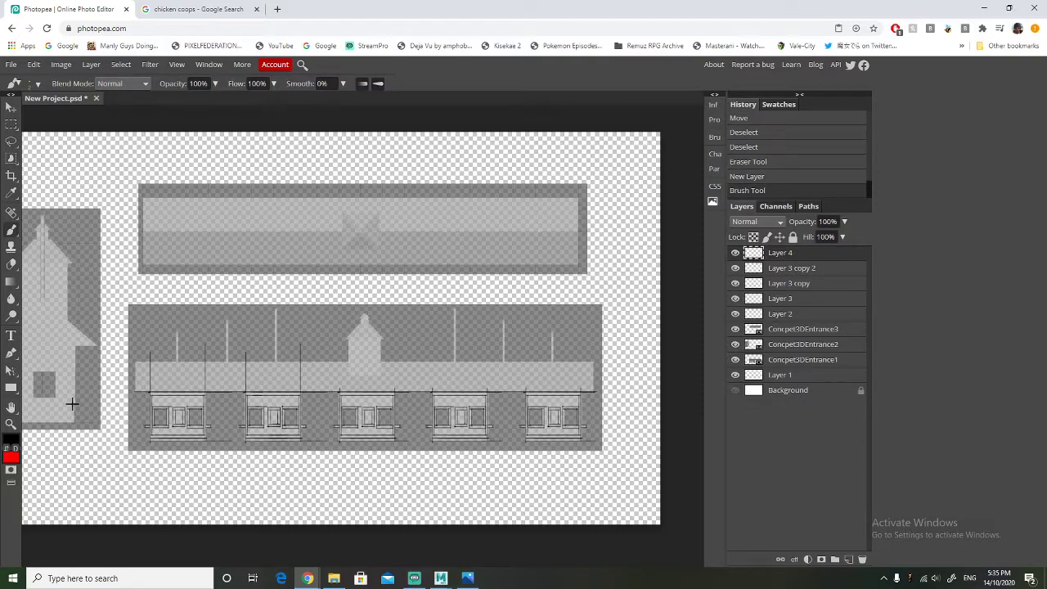
# Paint straight vertical lines along both end edges of the long roof, from its lower edge up to its upper edge
pyautogui.keyDown('alt'); pyautogui.scroll(5, 87, 406); pyautogui.keyUp('alt')
pyautogui.keyDown('alt'); pyautogui.scroll(-6, 328, 400); pyautogui.keyUp('alt')
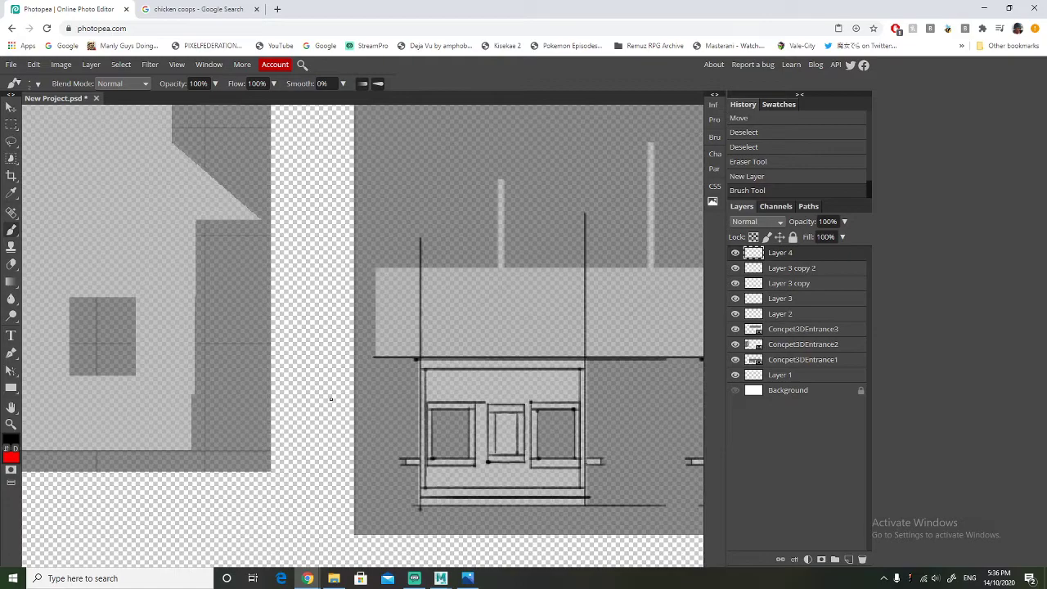
pyautogui.keyDown('alt'); pyautogui.scroll(5, 599, 374); pyautogui.keyUp('alt')
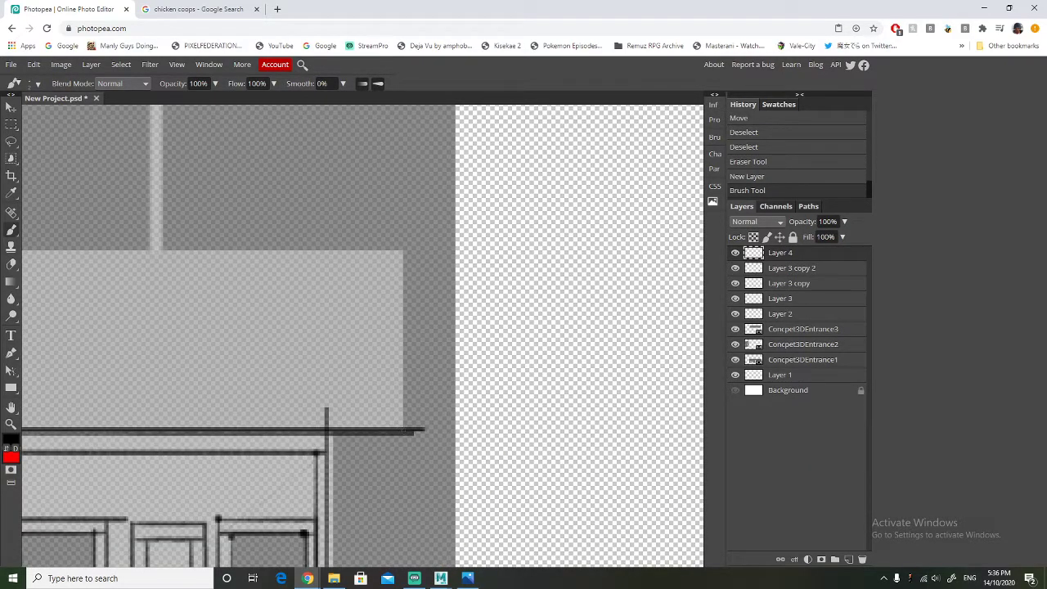
pyautogui.moveTo(404, 429); pyautogui.dragTo(403, 248)
pyautogui.keyDown('ctrl'); pyautogui.scroll(-8, 342, 310); pyautogui.keyUp('ctrl')
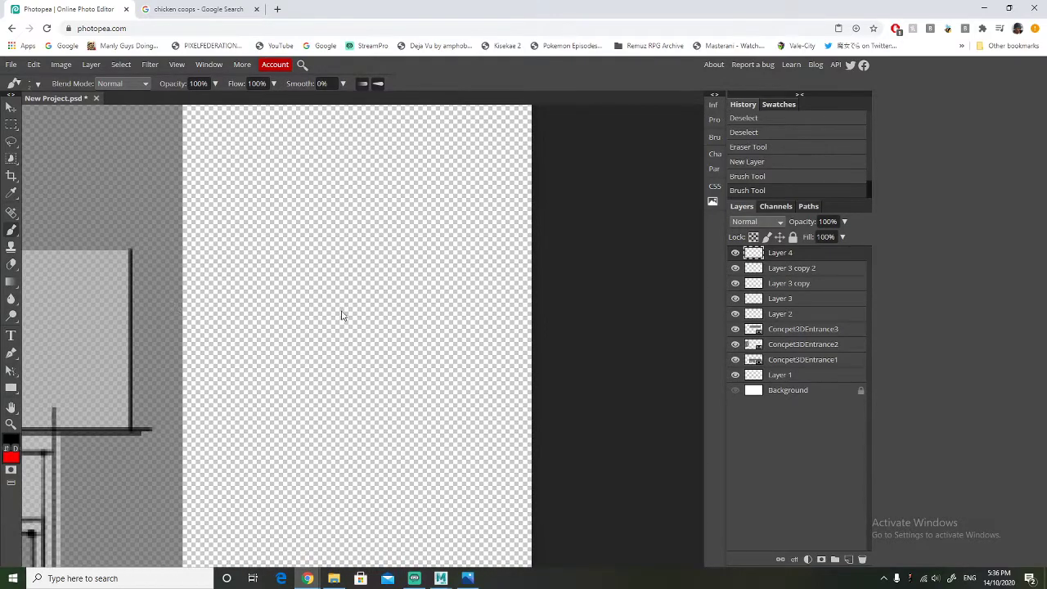
pyautogui.keyDown('ctrl'); pyautogui.scroll(18, 342, 311); pyautogui.keyUp('ctrl')
pyautogui.keyDown('ctrl'); pyautogui.scroll(6, 341, 315); pyautogui.keyUp('ctrl')
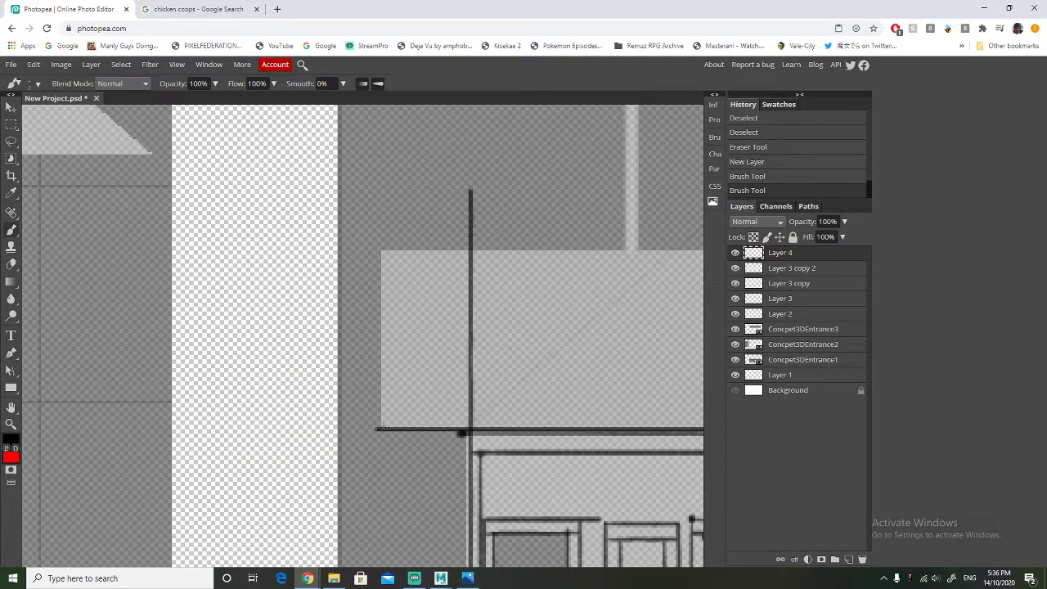
pyautogui.click(390, 430)
pyautogui.moveTo(380, 428); pyautogui.dragTo(382, 247)
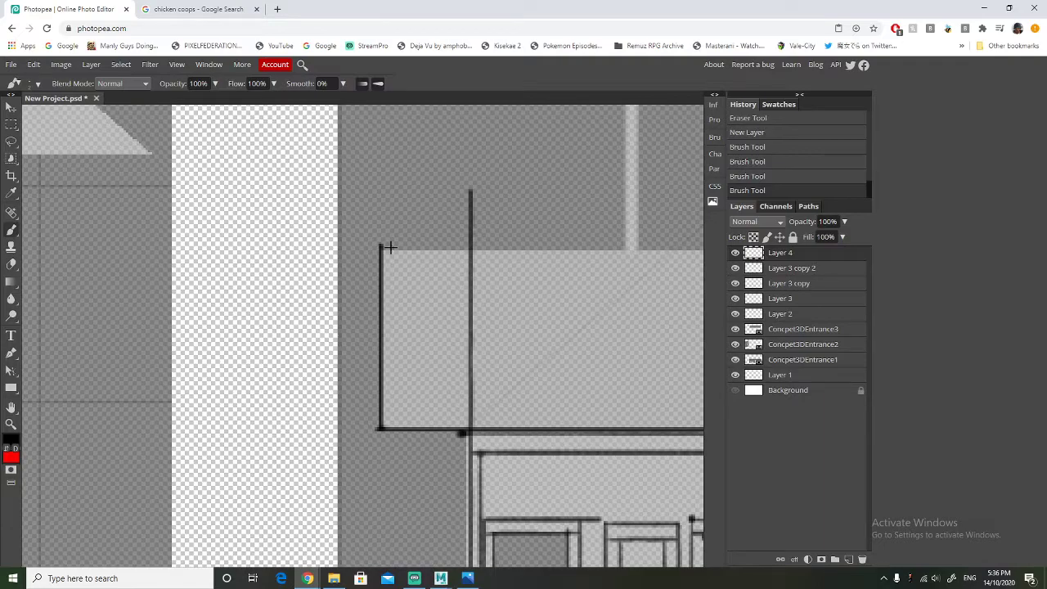
# Paint a straight line along the full upper edge of the long roof to close its rectangular outline
pyautogui.keyDown('alt'); pyautogui.scroll(-6, 390, 248); pyautogui.keyUp('alt')
pyautogui.keyDown('alt'); pyautogui.scroll(2, 390, 248); pyautogui.keyUp('alt')
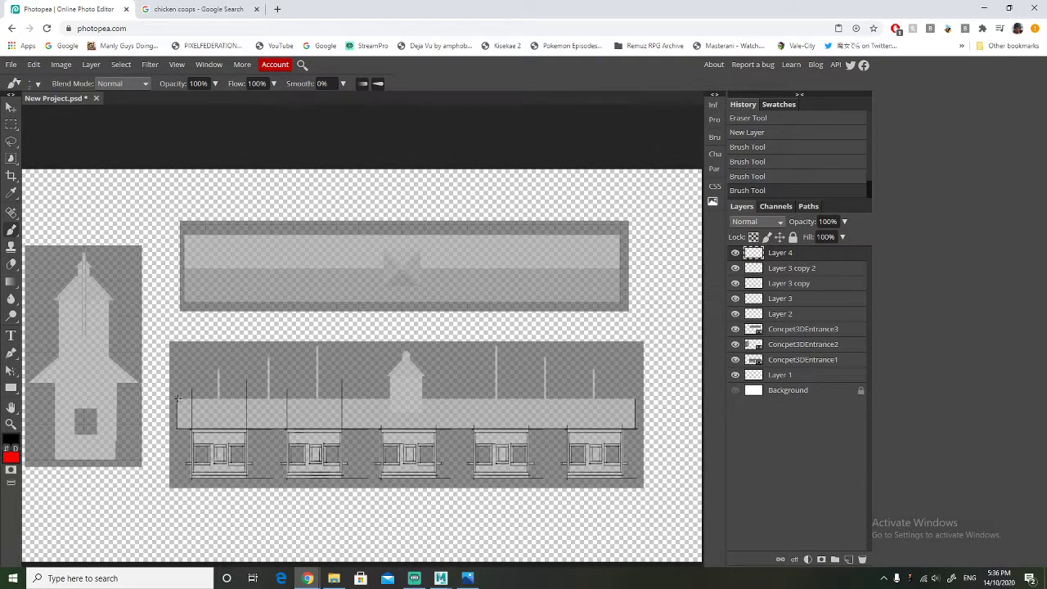
pyautogui.moveTo(175, 399); pyautogui.dragTo(518, 390)
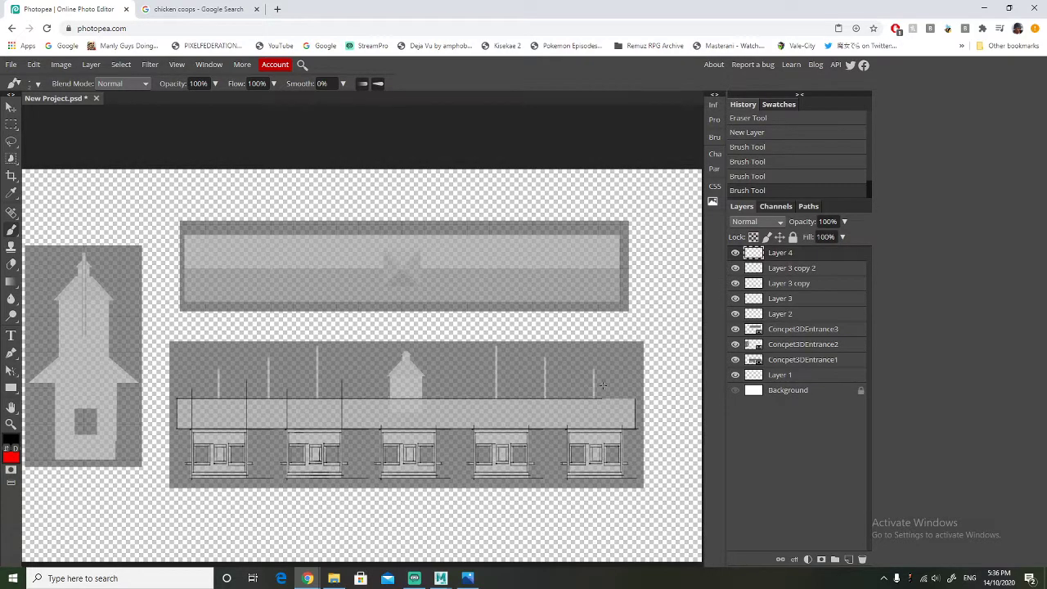
pyautogui.moveTo(635, 385); pyautogui.dragTo(636, 383)
pyautogui.keyDown('alt'); pyautogui.scroll(3, 600, 416); pyautogui.keyUp('alt')
pyautogui.keyDown('alt'); pyautogui.scroll(-5, 572, 392); pyautogui.keyUp('alt')
pyautogui.keyDown('alt'); pyautogui.scroll(2, 573, 393); pyautogui.keyUp('alt')
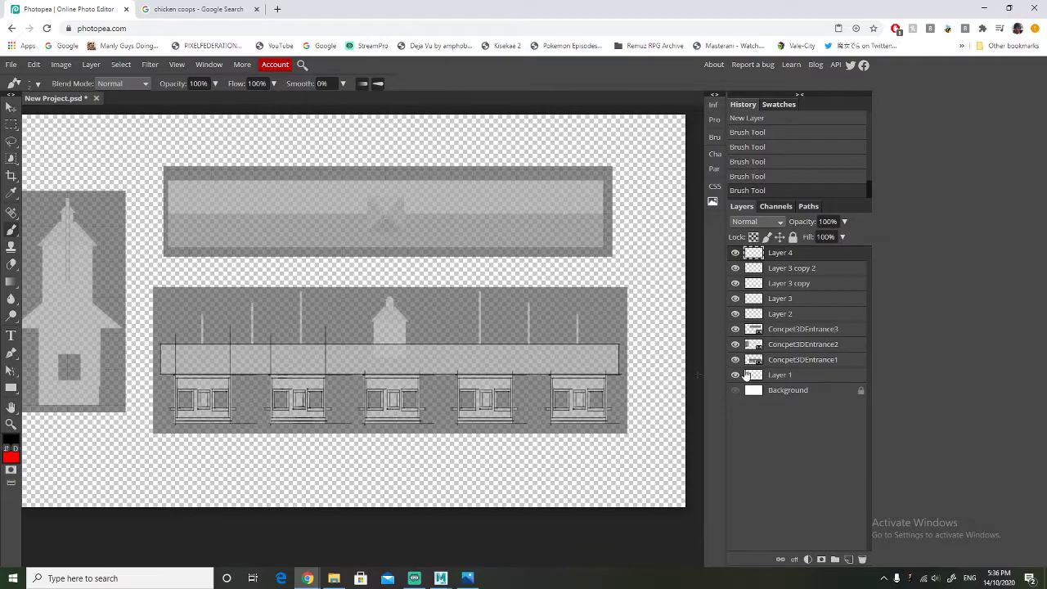
# Toggle the visibility of Concpet3DEntrance1, Layer 3 and Layer 3 copy to check which line art each line layer holds
pyautogui.click(735, 361)
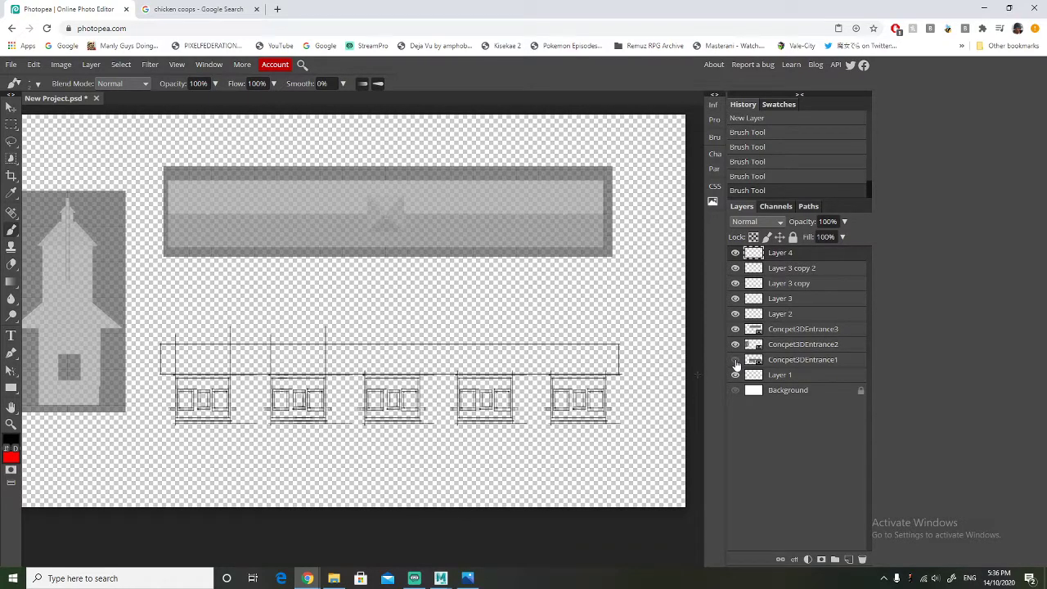
pyautogui.click(735, 360)
pyautogui.keyDown('alt'); pyautogui.scroll(1, 555, 333); pyautogui.keyUp('alt')
pyautogui.click(735, 301)
pyautogui.click(736, 301)
pyautogui.click(736, 289)
pyautogui.click(735, 288)
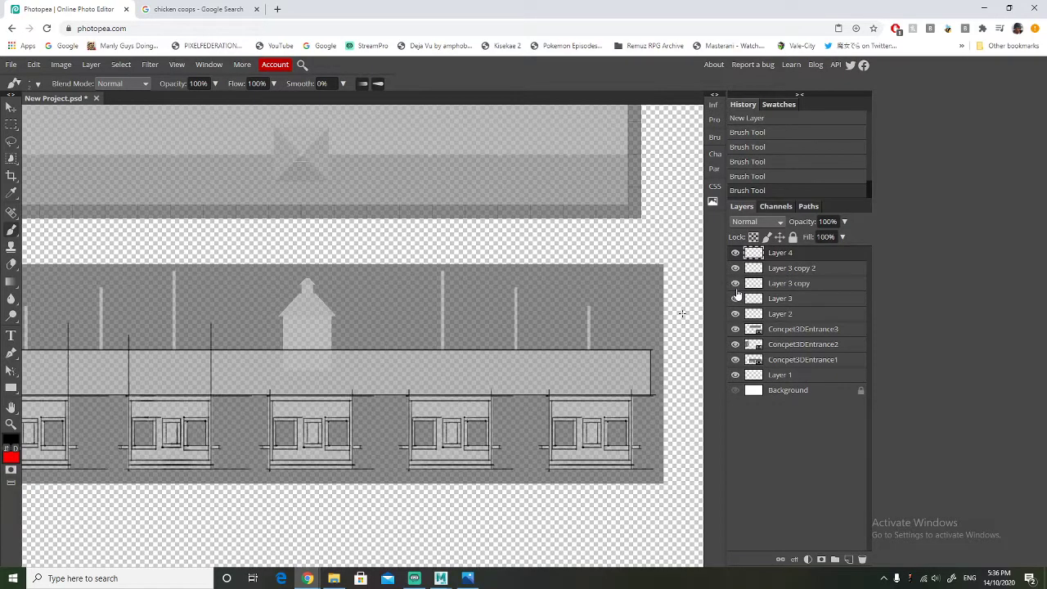
# Erase the second front's vertical lines crossing the roof and its overhanging horizontal line ends on Layer 3 copy
pyautogui.click(818, 286)
pyautogui.keyDown('alt'); pyautogui.scroll(-1, 260, 380); pyautogui.keyUp('alt')
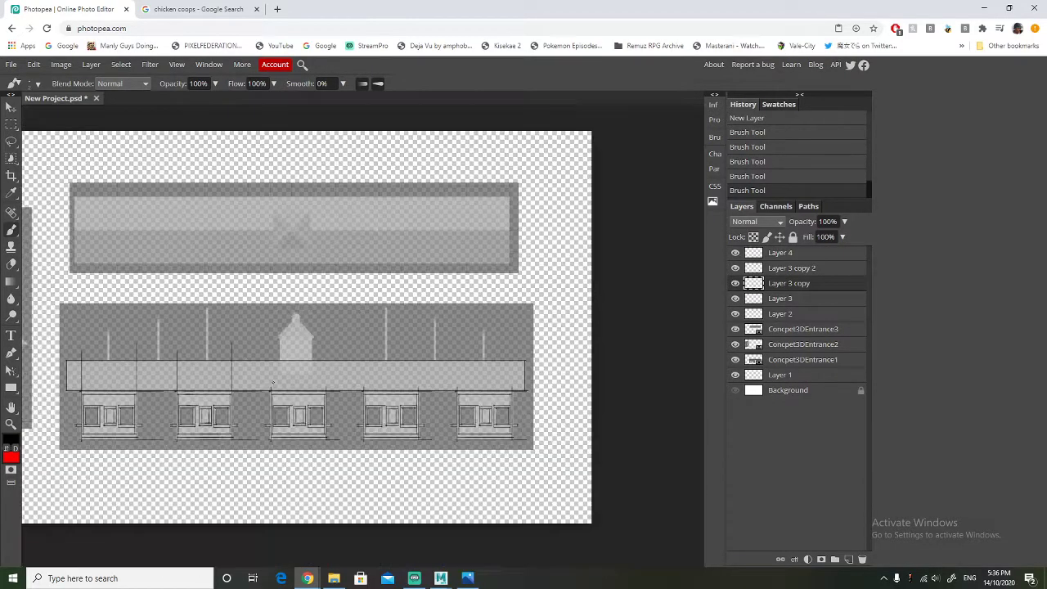
pyautogui.keyDown('alt'); pyautogui.scroll(2, 262, 378); pyautogui.keyUp('alt')
pyautogui.press('e')
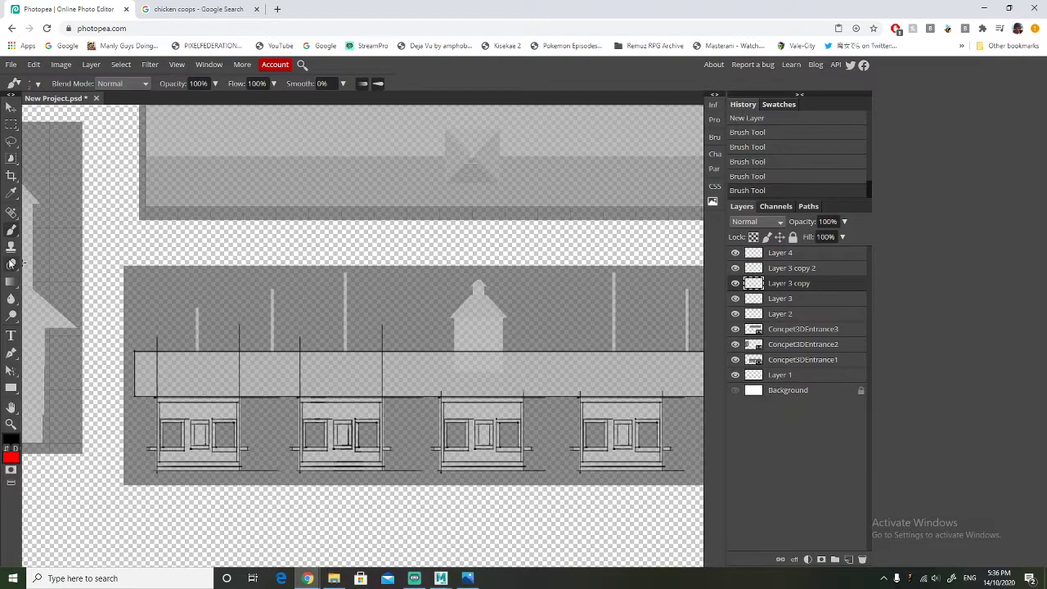
pyautogui.moveTo(156, 338)
pyautogui.mouseDown()
pyautogui.moveTo(159, 369)
pyautogui.moveTo(154, 353)
pyautogui.mouseUp()
pyautogui.moveTo(305, 333); pyautogui.dragTo(301, 375)
pyautogui.moveTo(373, 327)
pyautogui.mouseDown()
pyautogui.moveTo(381, 374)
pyautogui.moveTo(414, 409)
pyautogui.moveTo(402, 397)
pyautogui.mouseUp()
pyautogui.moveTo(410, 459); pyautogui.dragTo(403, 476)
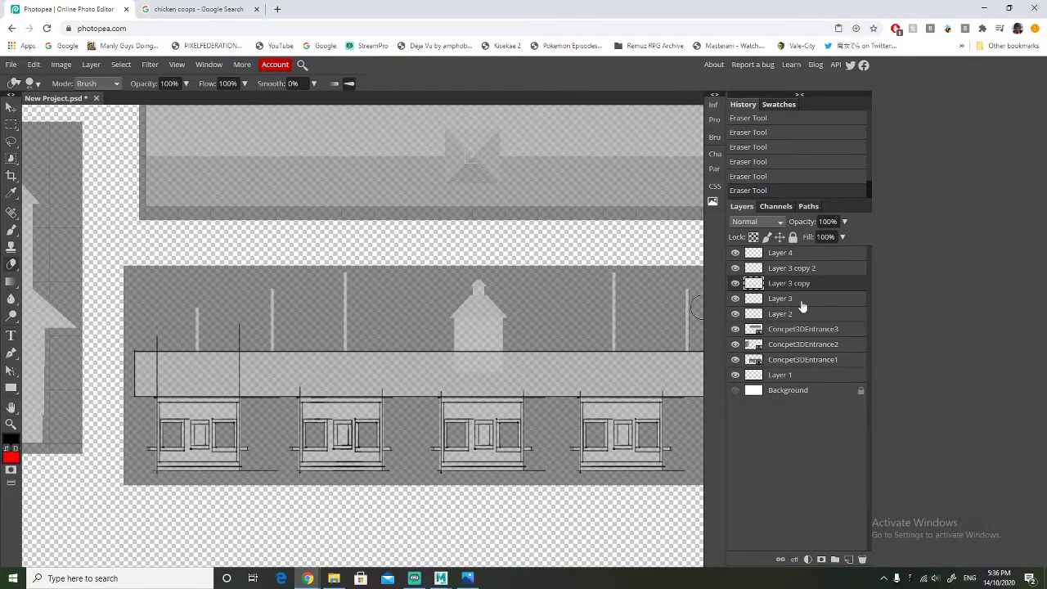
# Toggle Layer 3 and Layer 2 to identify their lines, and erase the first front's overhanging ground line on Layer 2
pyautogui.click(764, 314)
pyautogui.click(736, 300)
pyautogui.click(737, 300)
pyautogui.click(736, 316)
pyautogui.click(736, 316)
pyautogui.moveTo(274, 476); pyautogui.dragTo(253, 476)
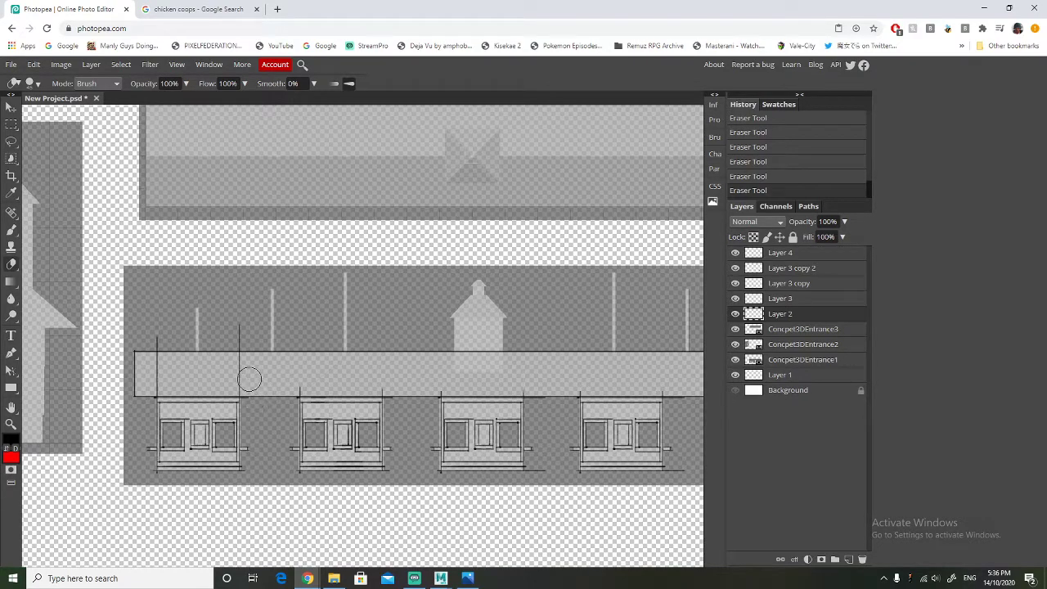
# Erase the first front's two vertical lines where they cross the long roof on Layer 2
pyautogui.moveTo(241, 382); pyautogui.dragTo(236, 325)
pyautogui.moveTo(161, 332); pyautogui.dragTo(157, 392)
pyautogui.scroll(-3, 351, 360)
pyautogui.scroll(3, 376, 360)
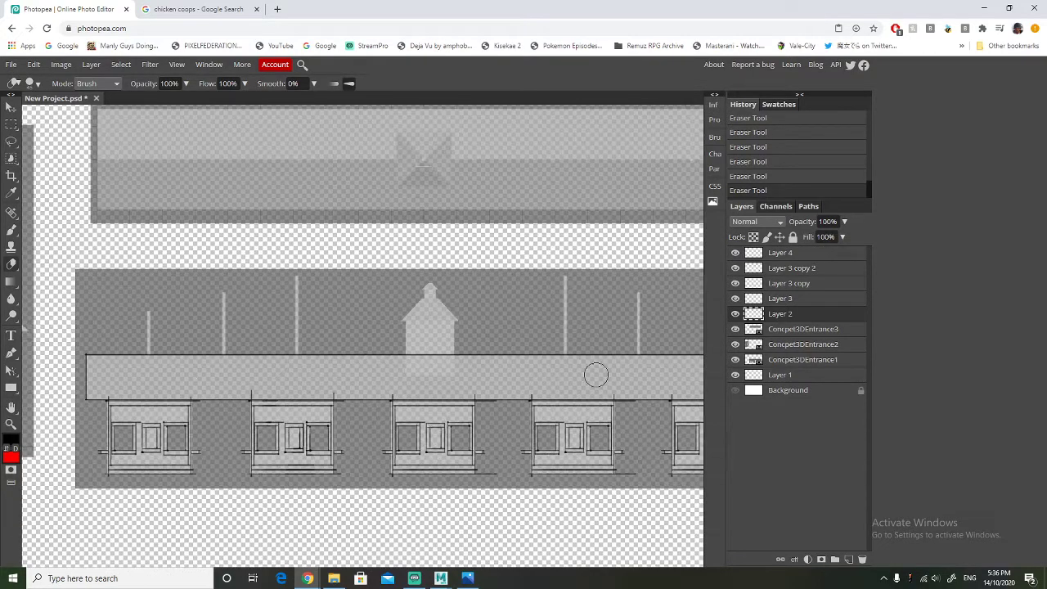
# Hide Concpet3DEntrance1 and toggle Layer 3 copy, Layer 3 and Layer 3 copy 2 to check which line art each one holds
pyautogui.click(735, 359)
pyautogui.hscroll(2, 353, 401)
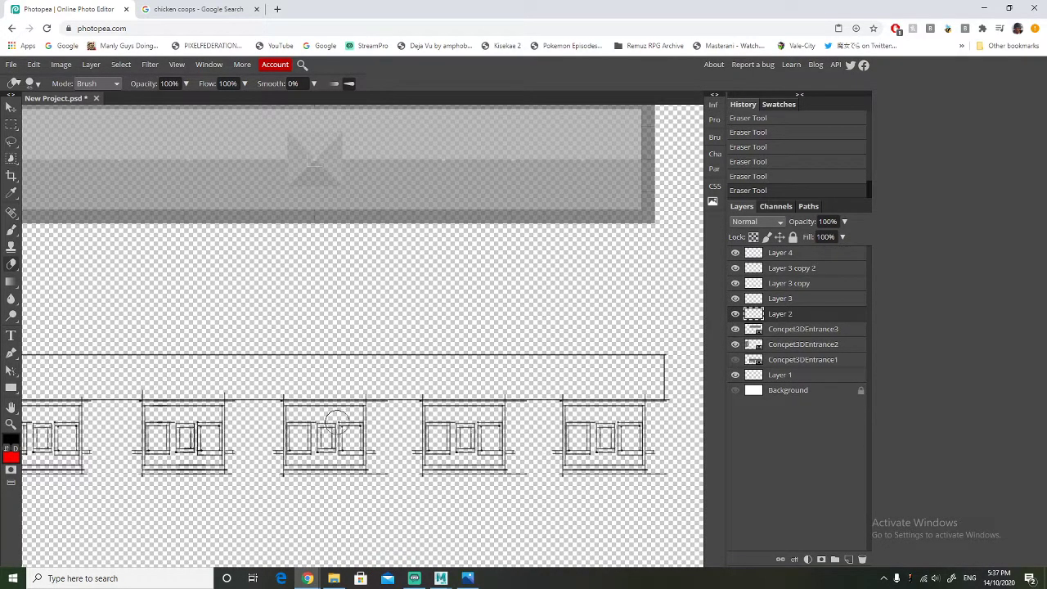
pyautogui.click(784, 283)
pyautogui.click(736, 283)
pyautogui.click(735, 283)
pyautogui.click(735, 284)
pyautogui.click(735, 284)
pyautogui.click(735, 284)
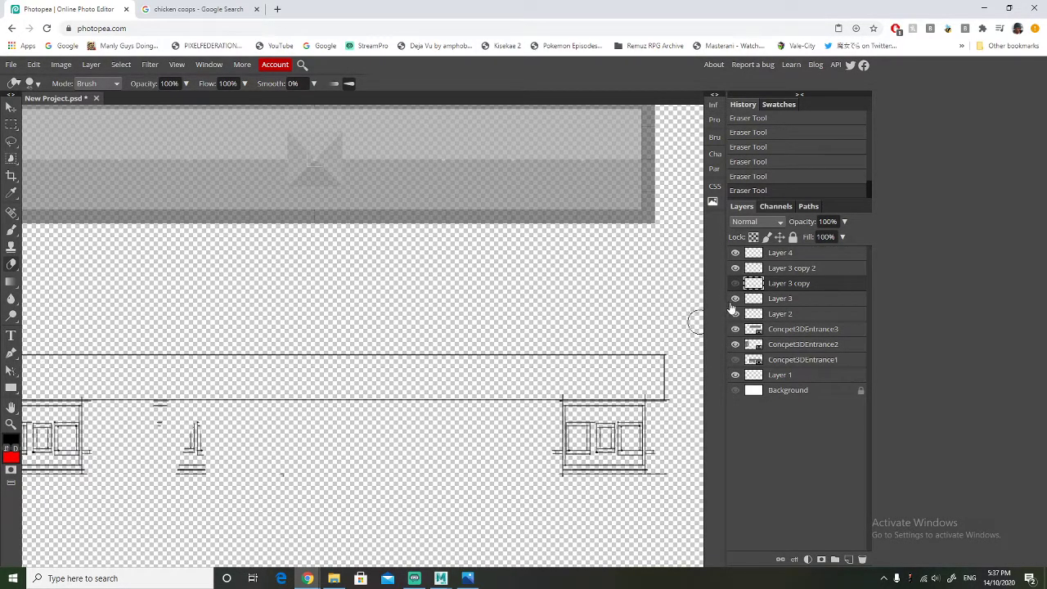
pyautogui.click(735, 284)
pyautogui.click(735, 285)
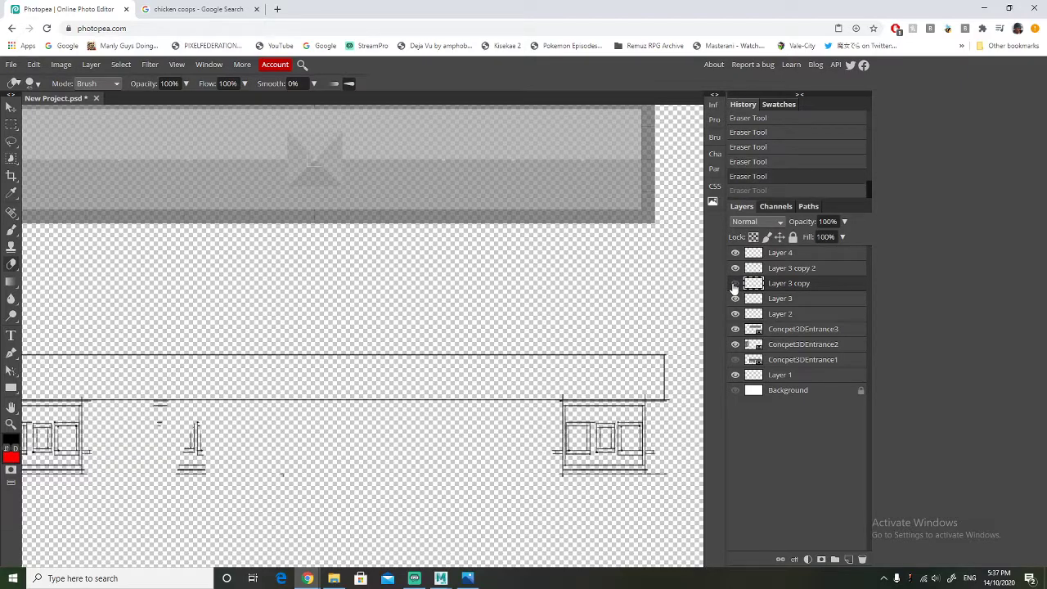
pyautogui.click(735, 286)
pyautogui.click(735, 299)
pyautogui.click(735, 299)
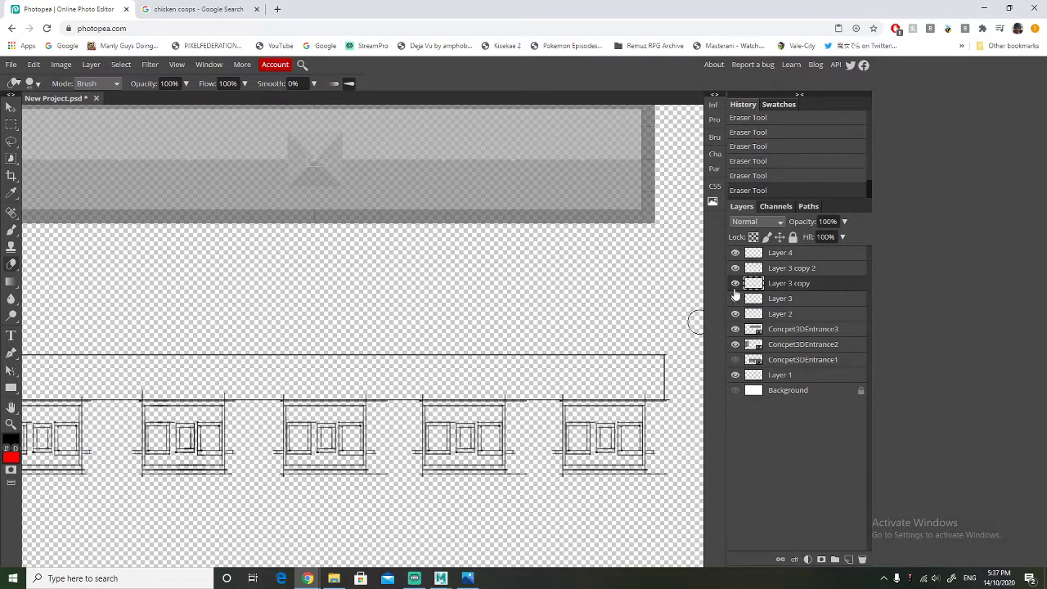
pyautogui.click(735, 284)
pyautogui.click(735, 269)
pyautogui.click(734, 269)
# Erase the stray door and line fragments over the second front on Layer 3 copy 2, and show Layer 3 copy
pyautogui.click(797, 269)
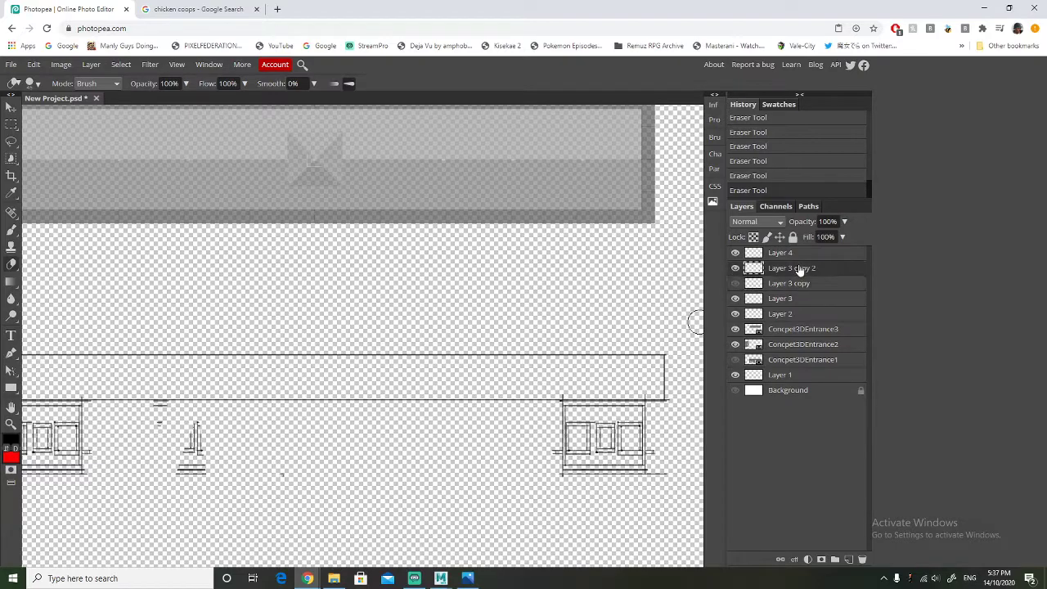
pyautogui.moveTo(198, 451)
pyautogui.mouseDown()
pyautogui.moveTo(199, 472)
pyautogui.moveTo(259, 486)
pyautogui.moveTo(162, 375)
pyautogui.moveTo(160, 439)
pyautogui.mouseUp()
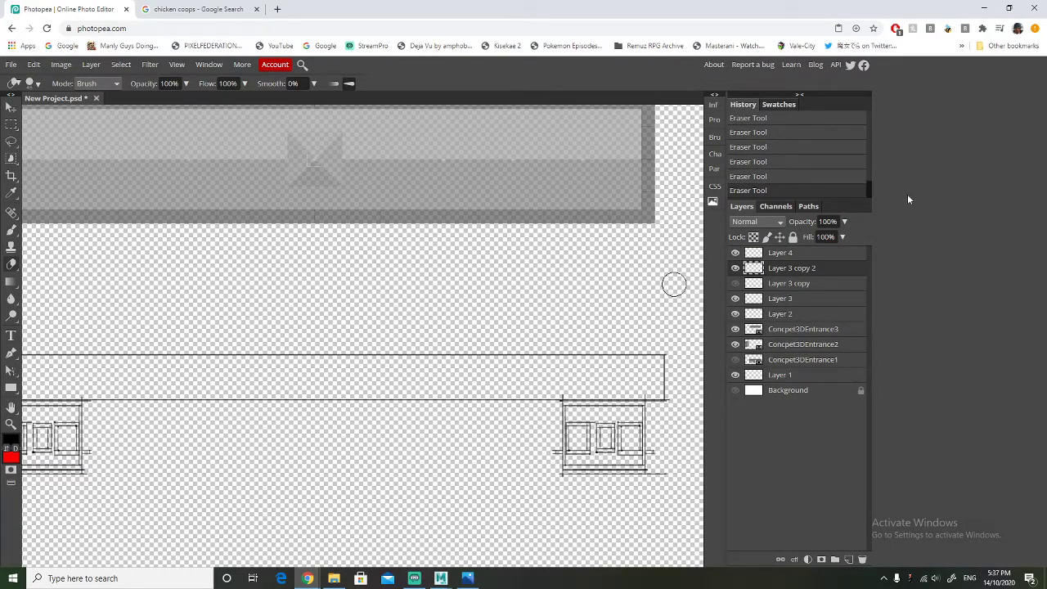
pyautogui.click(735, 283)
# Isolate Layer 3 copy from the other line layers and erase the overhanging horizontal line ends of its fronts
pyautogui.click(734, 268)
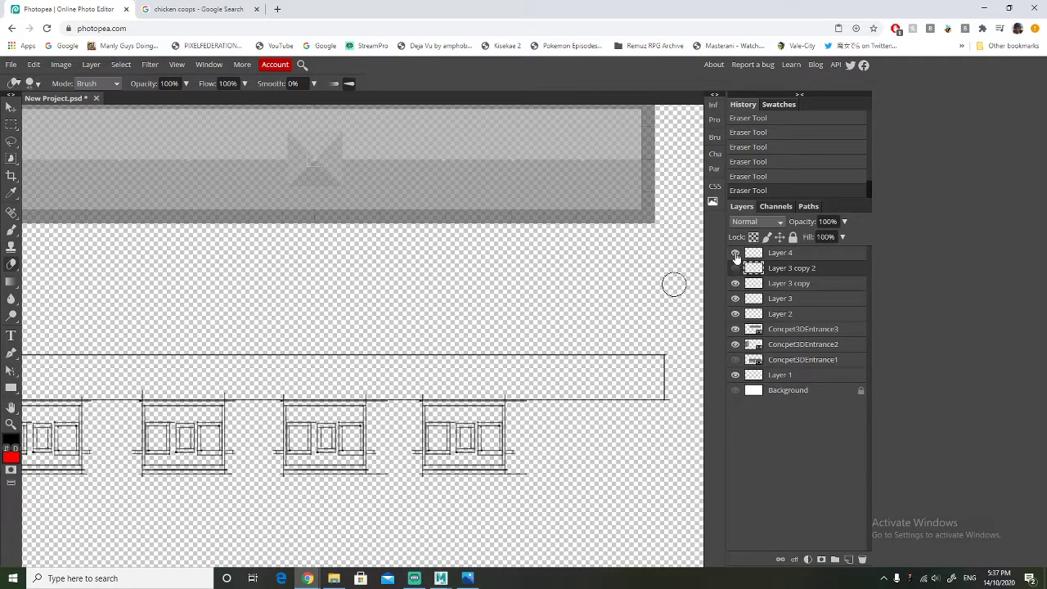
pyautogui.click(735, 252)
pyautogui.click(736, 314)
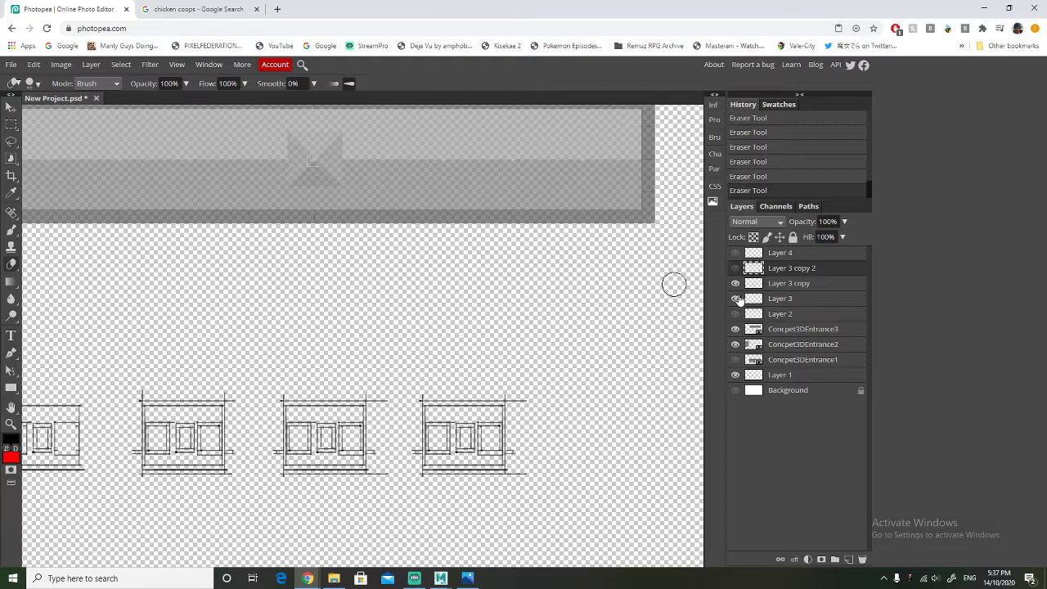
pyautogui.click(736, 299)
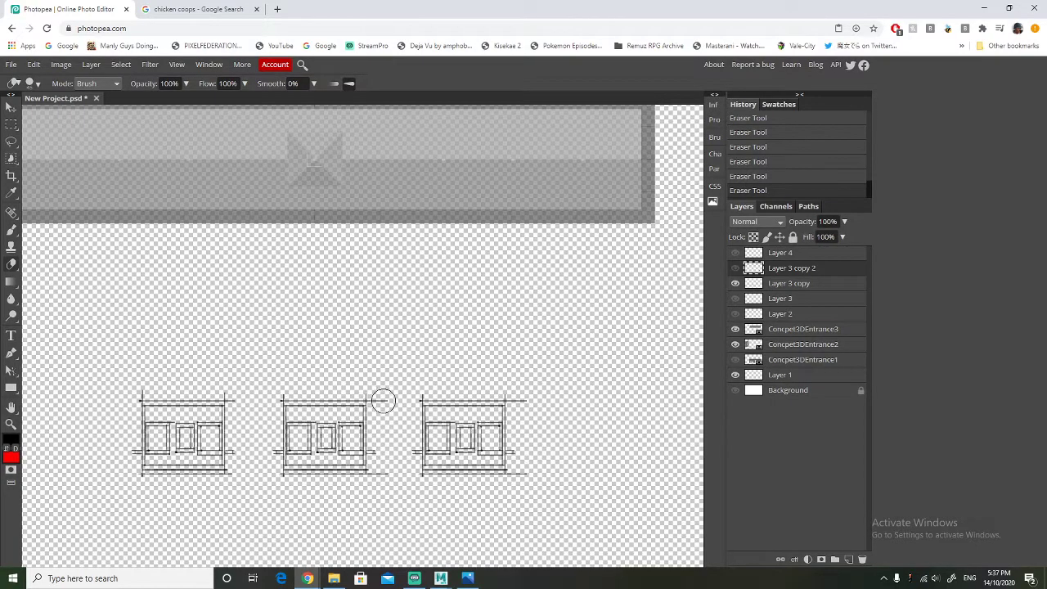
pyautogui.hotkey('ctrl', 'z')
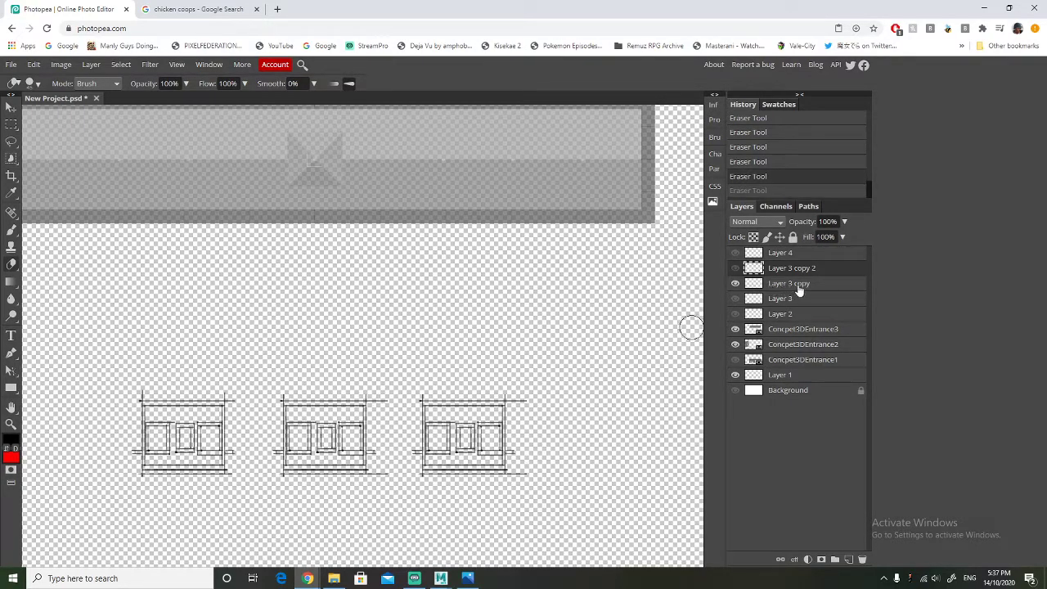
pyautogui.click(792, 284)
pyautogui.hotkey('ctrl', 'shift', 'z')
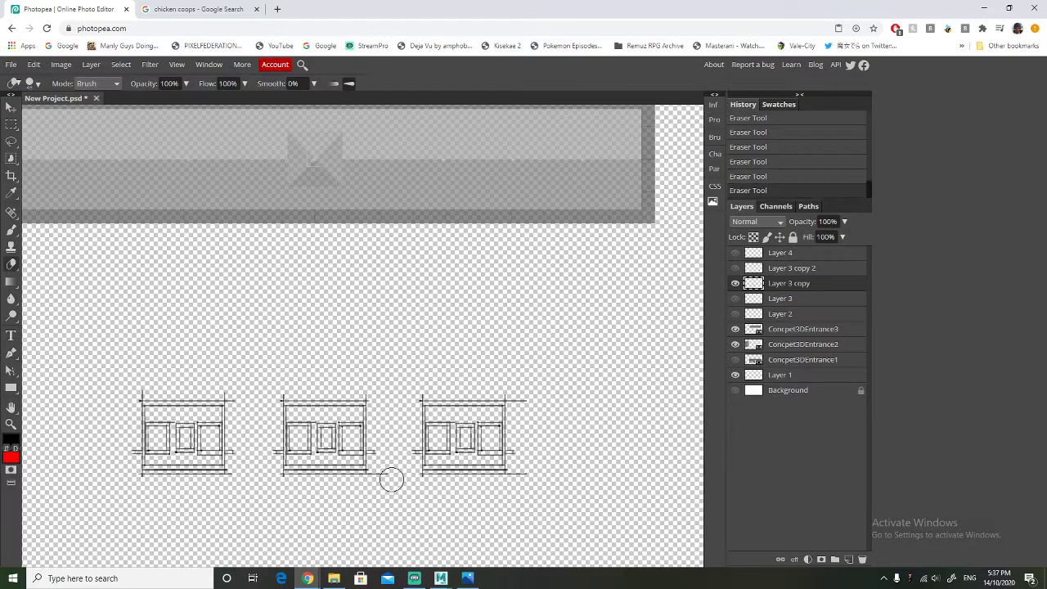
pyautogui.moveTo(540, 467)
pyautogui.mouseDown()
pyautogui.moveTo(523, 472)
pyautogui.moveTo(535, 409)
pyautogui.moveTo(523, 406)
pyautogui.mouseUp()
# Show Layer 3 copy 2 in place of Layer 3 copy and erase the last front's overhanging horizontal line ends
pyautogui.click(734, 283)
pyautogui.click(734, 267)
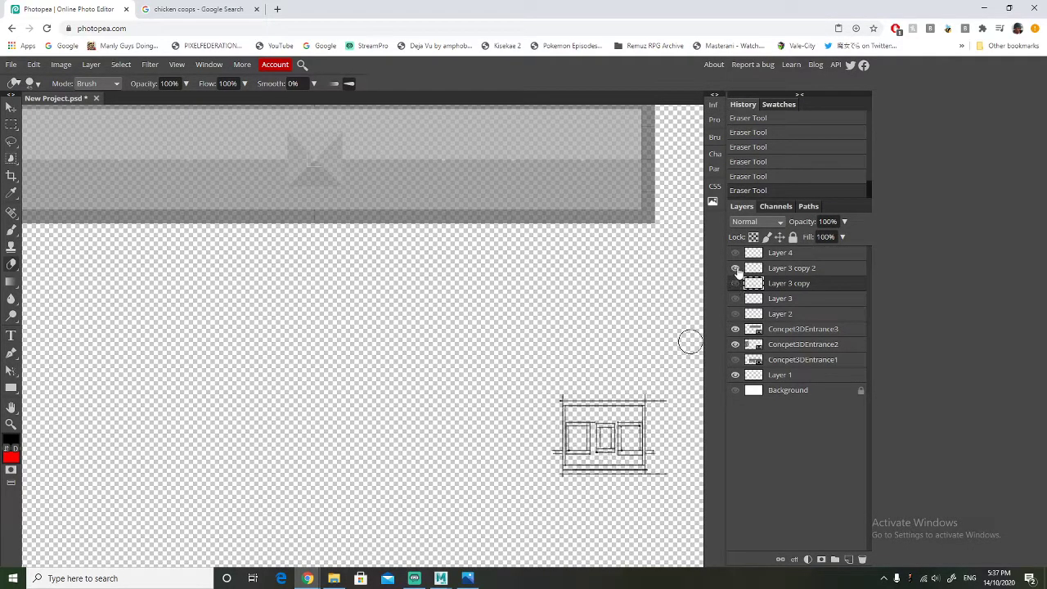
pyautogui.click(761, 268)
pyautogui.moveTo(689, 342)
pyautogui.mouseDown()
pyautogui.moveTo(673, 398)
pyautogui.moveTo(659, 400)
pyautogui.moveTo(679, 466)
pyautogui.moveTo(659, 472)
pyautogui.mouseUp()
# Show Layers 2 to 4, both Layer 3 copies and Concpet3DEntrance1, and hide Layer 1
pyautogui.click(735, 268)
pyautogui.click(734, 253)
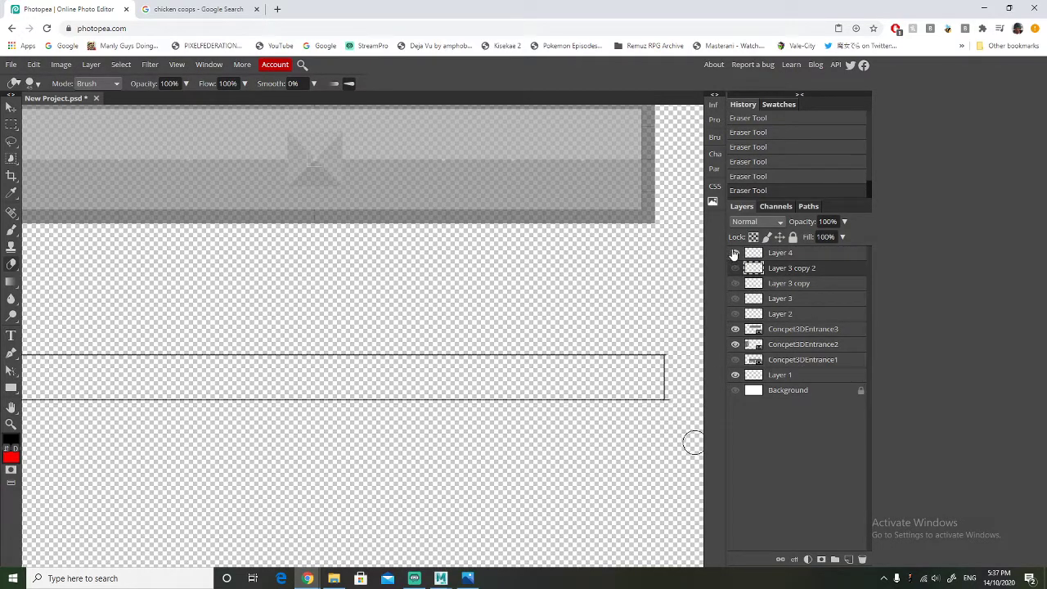
pyautogui.moveTo(734, 267); pyautogui.dragTo(735, 319)
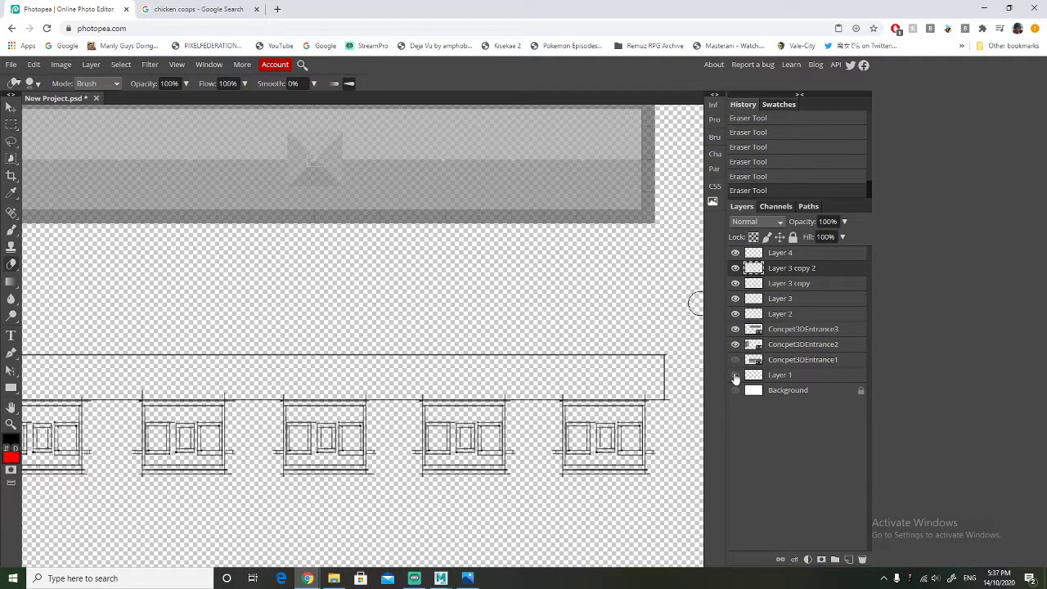
pyautogui.click(734, 360)
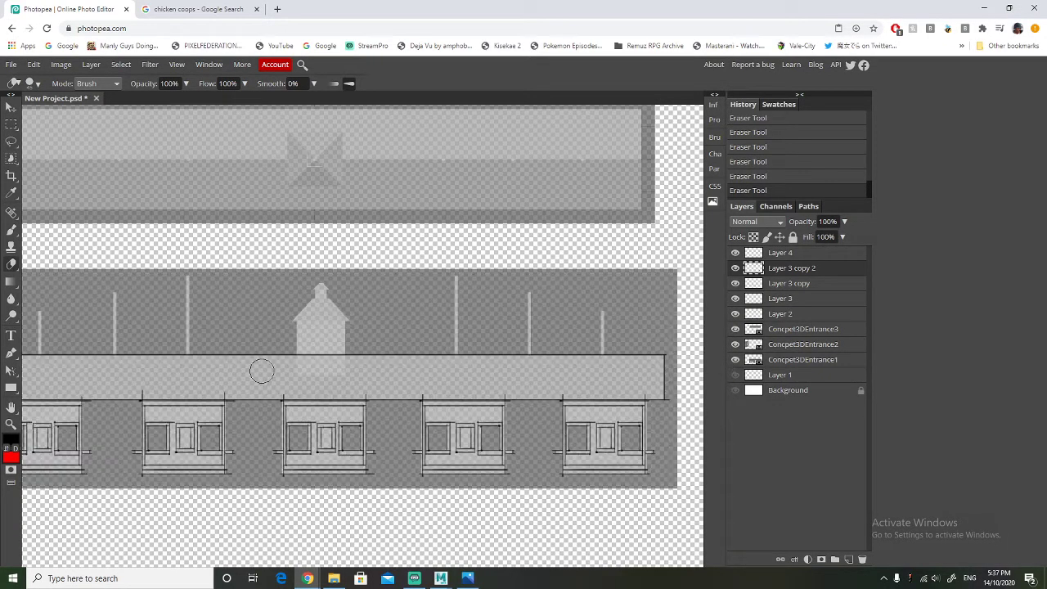
# Erase the part of the roof's upper line that crosses the central tower on Layer 4
pyautogui.scroll(-2, 262, 372)
pyautogui.scroll(3, 322, 369)
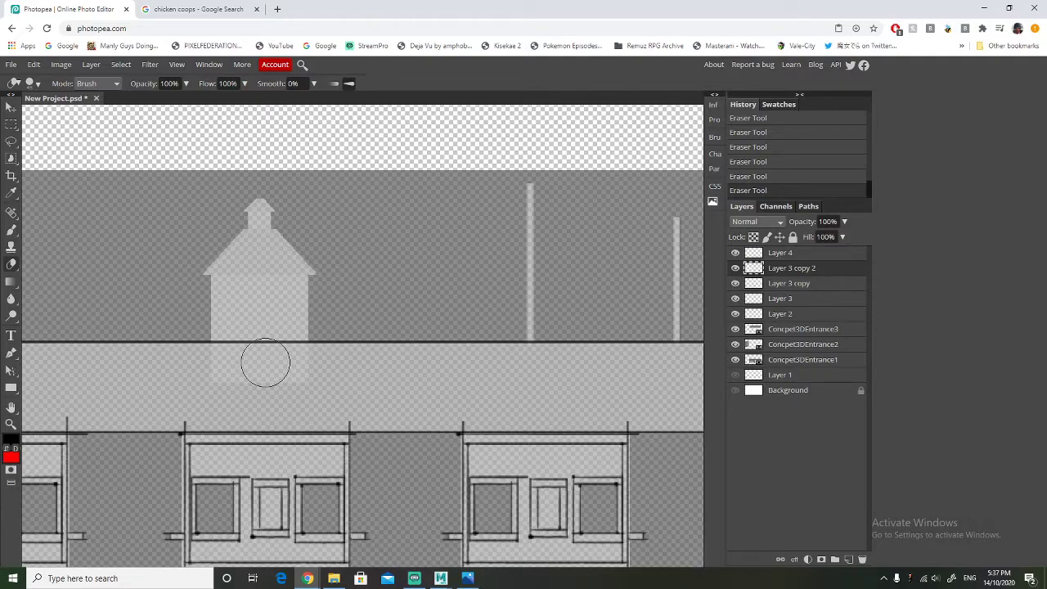
pyautogui.scroll(-2, 268, 364)
pyautogui.keyDown('ctrl'); pyautogui.scroll(4, 335, 373); pyautogui.keyUp('ctrl')
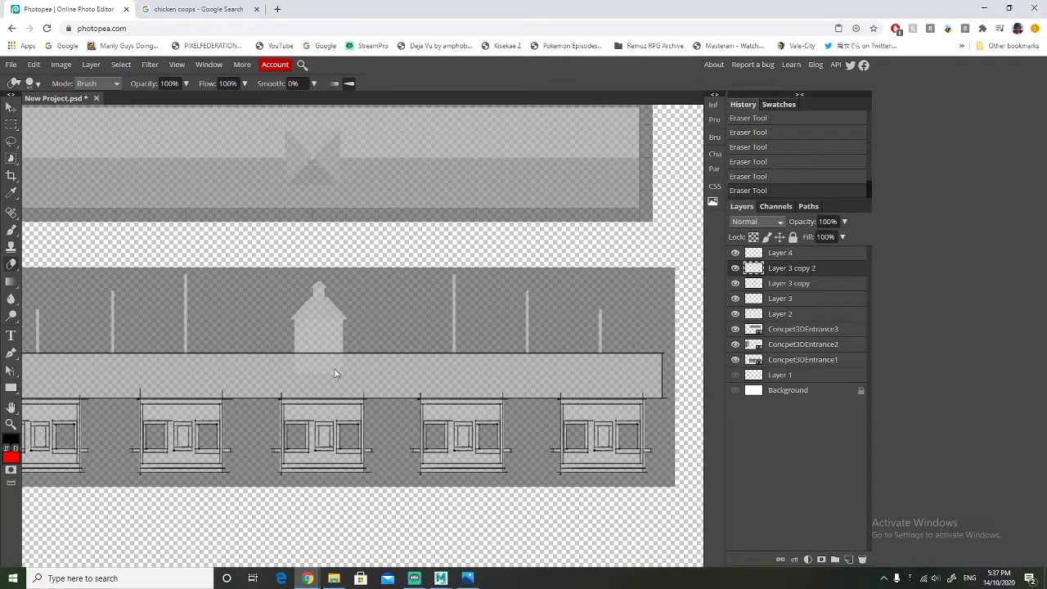
pyautogui.keyDown('ctrl'); pyautogui.scroll(-2, 335, 373); pyautogui.keyUp('ctrl')
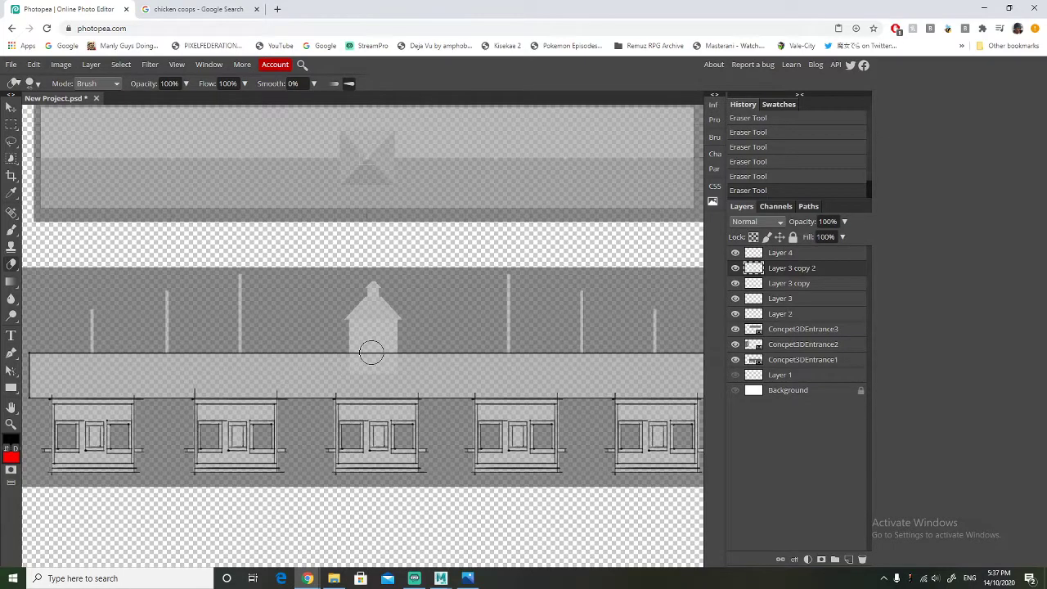
pyautogui.scroll(3, 371, 352)
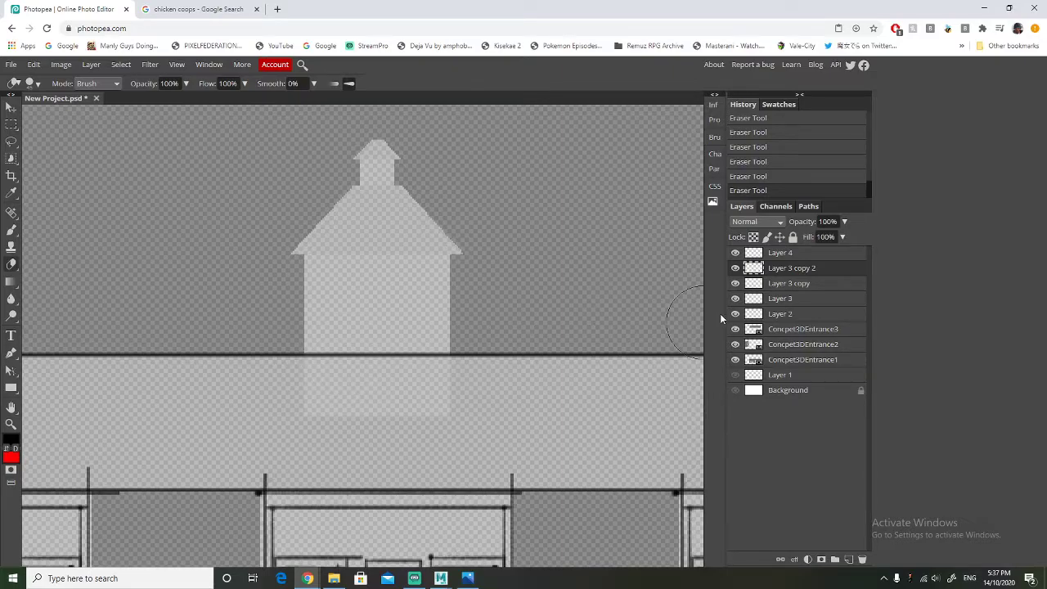
pyautogui.click(781, 255)
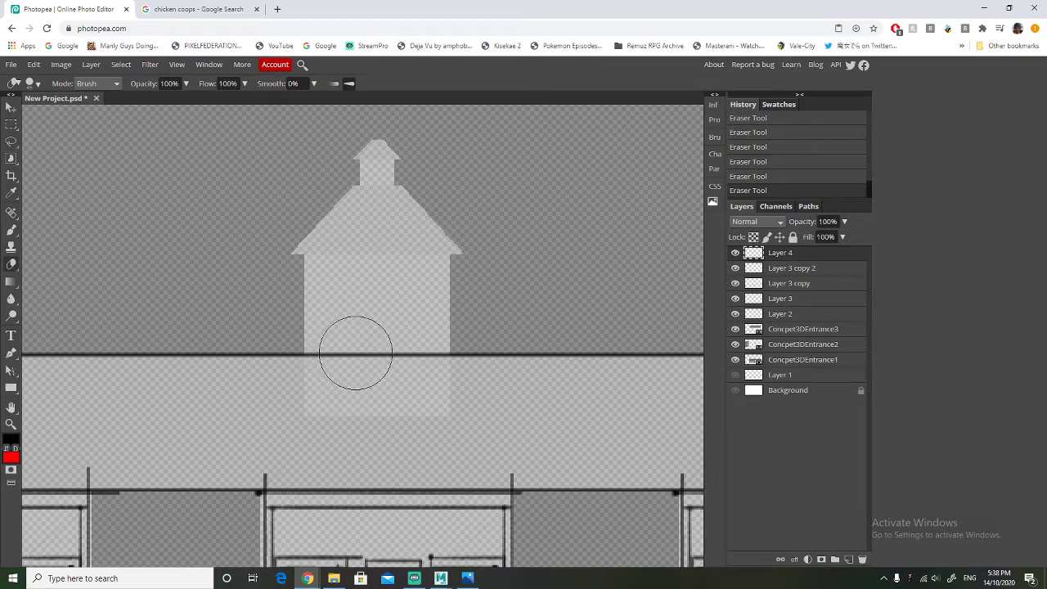
pyautogui.hotkey('ctrl', 'z')
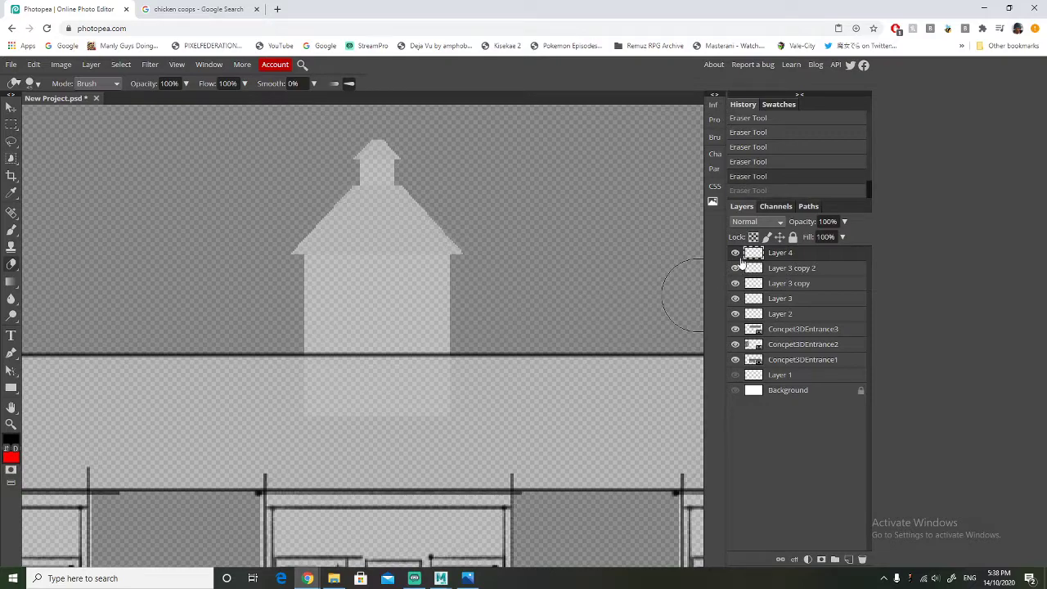
pyautogui.click(735, 254)
pyautogui.click(734, 254)
pyautogui.moveTo(338, 355); pyautogui.dragTo(414, 355)
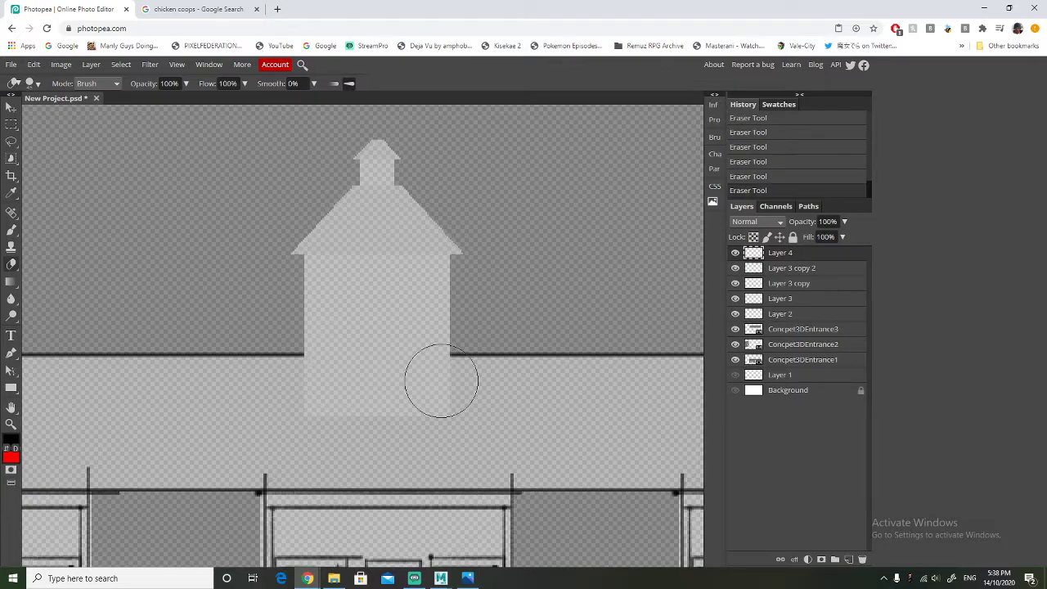
# Add a new layer above Layer 4 for the central tower's line art and choose the Brush tool
pyautogui.scroll(-2, 413, 342)
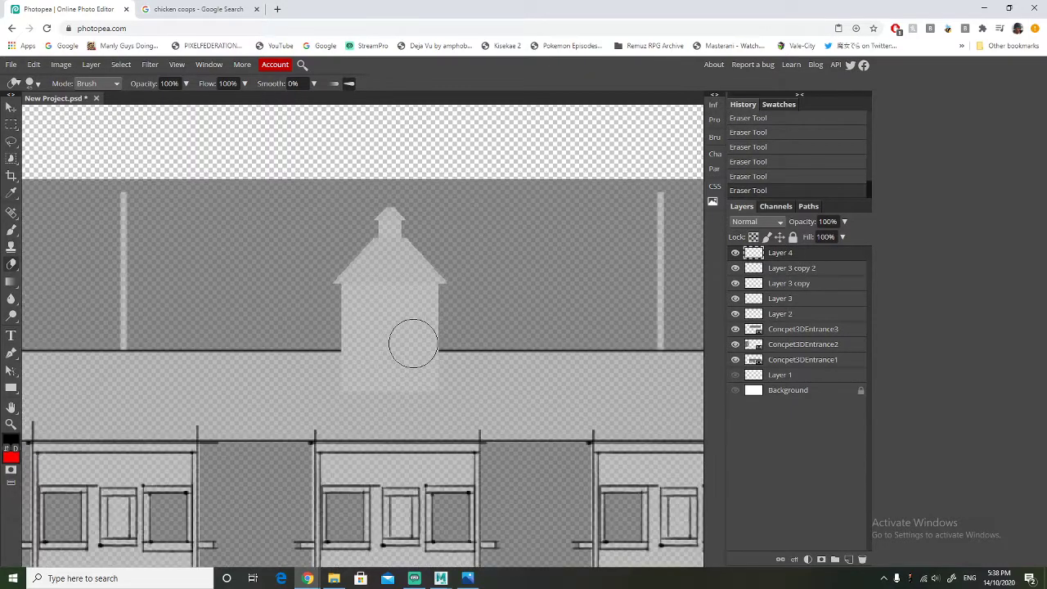
pyautogui.click(849, 559)
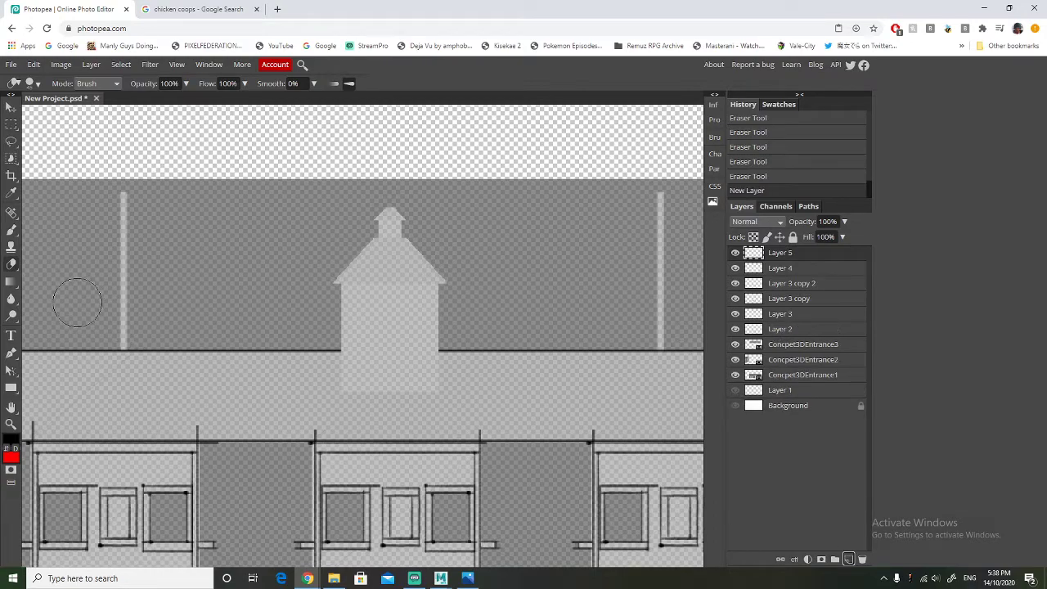
pyautogui.click(12, 229)
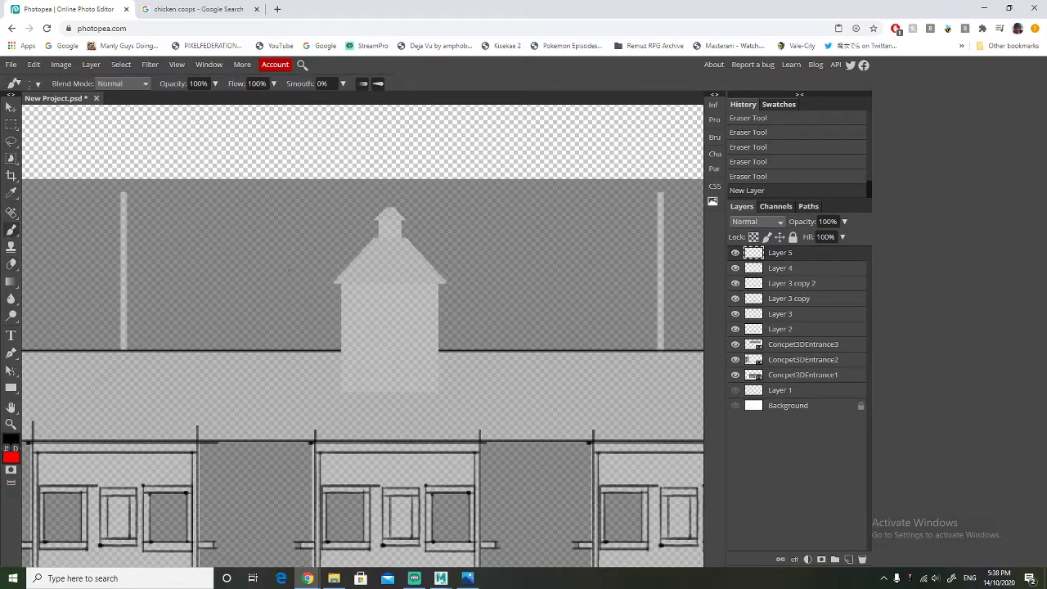
# Try to paint a straight brush line along the lower edge of the central tower's roof, and undo the strokes
pyautogui.keyDown('shift'); pyautogui.click(335, 284); pyautogui.keyUp('shift')
pyautogui.hotkey('ctrl', 'z')
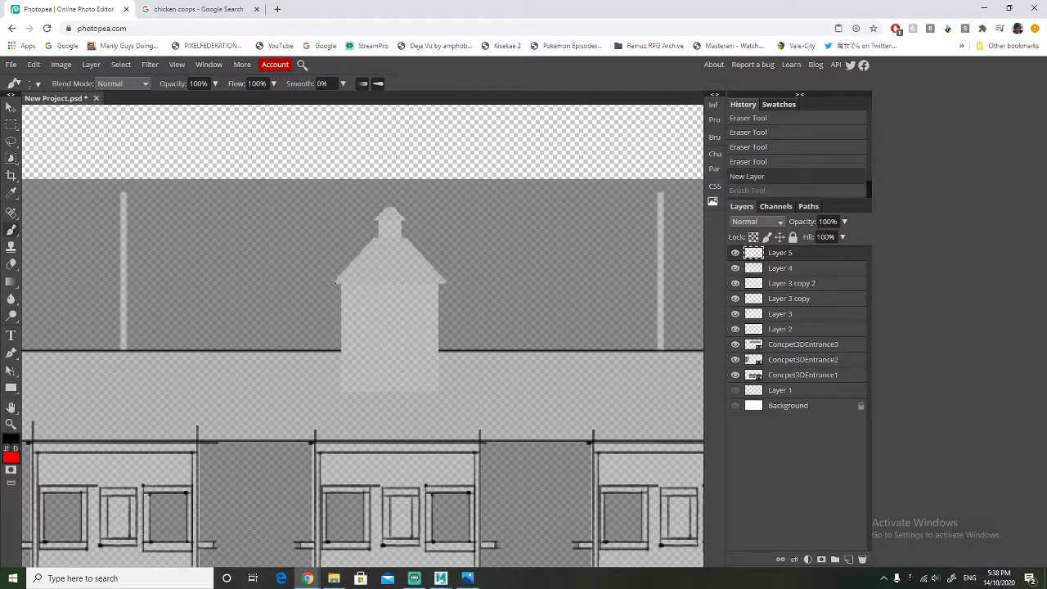
pyautogui.moveTo(333, 283); pyautogui.dragTo(448, 283)
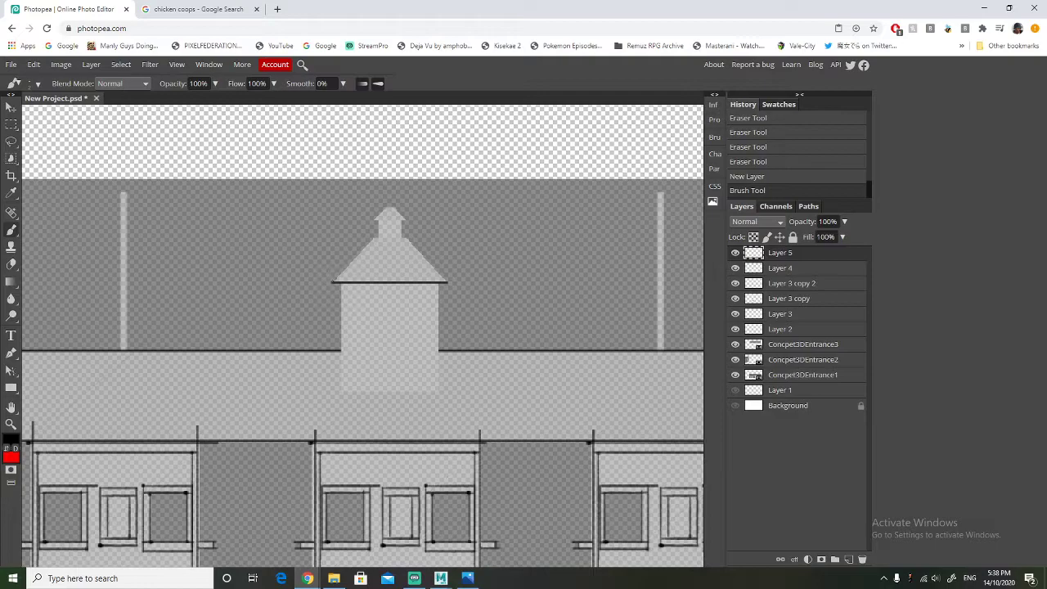
pyautogui.hotkey('ctrl', 'z')
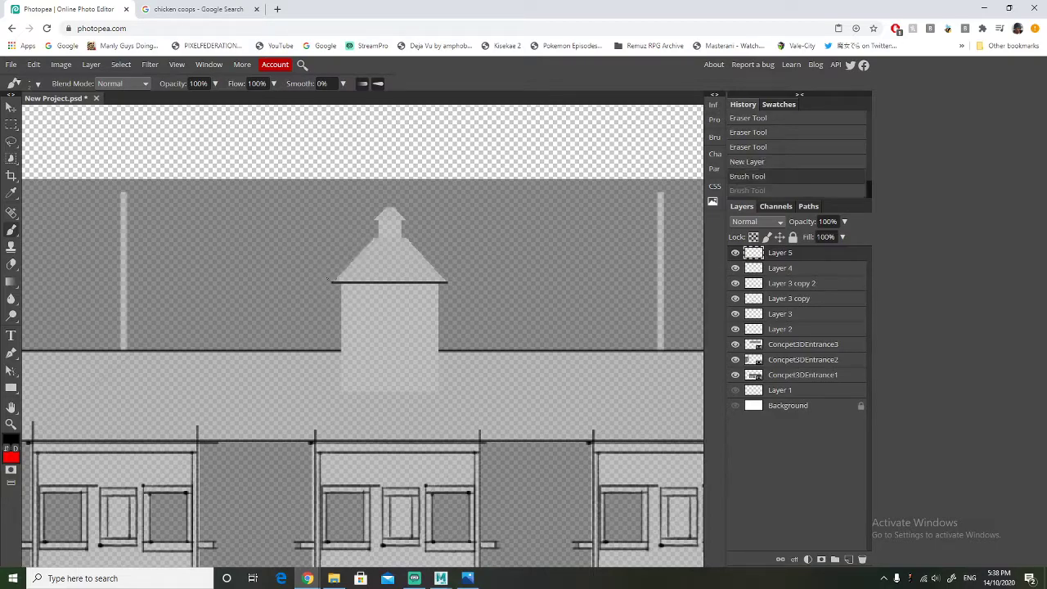
pyautogui.keyDown('alt'); pyautogui.scroll(2, 396, 263); pyautogui.keyUp('alt')
pyautogui.keyDown('alt'); pyautogui.scroll(-1, 324, 270); pyautogui.keyUp('alt')
pyautogui.hotkey('ctrl', 'z')
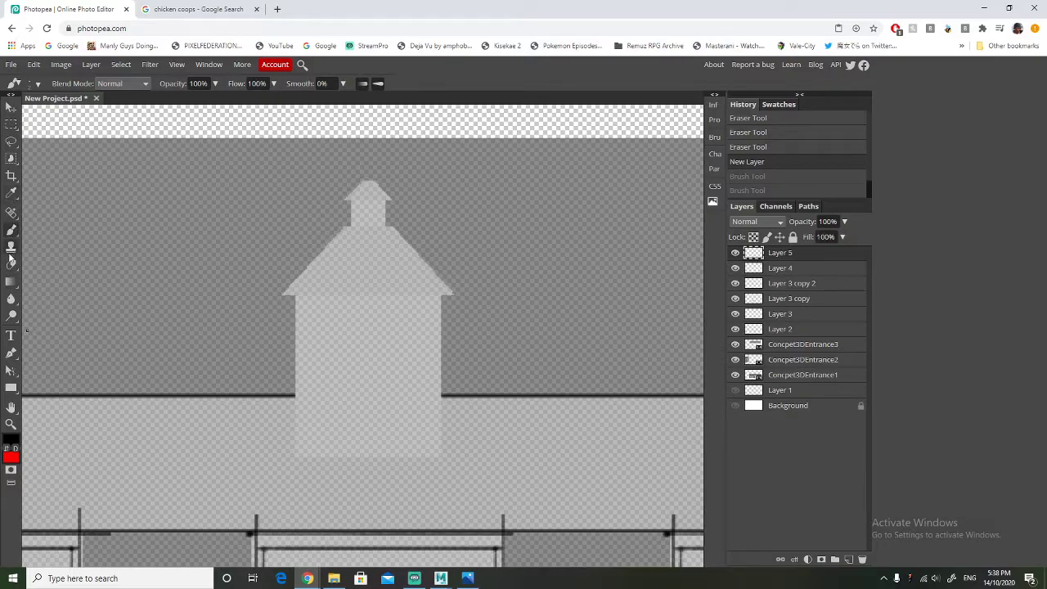
pyautogui.click(9, 315)
pyautogui.click(10, 305)
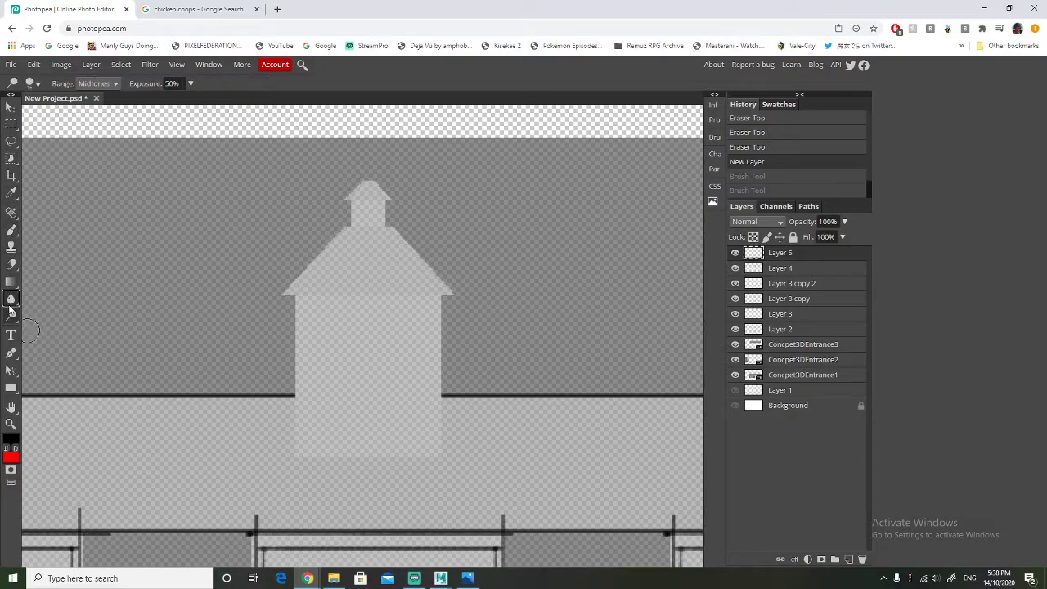
pyautogui.click(10, 280)
pyautogui.click(10, 266)
pyautogui.click(10, 247)
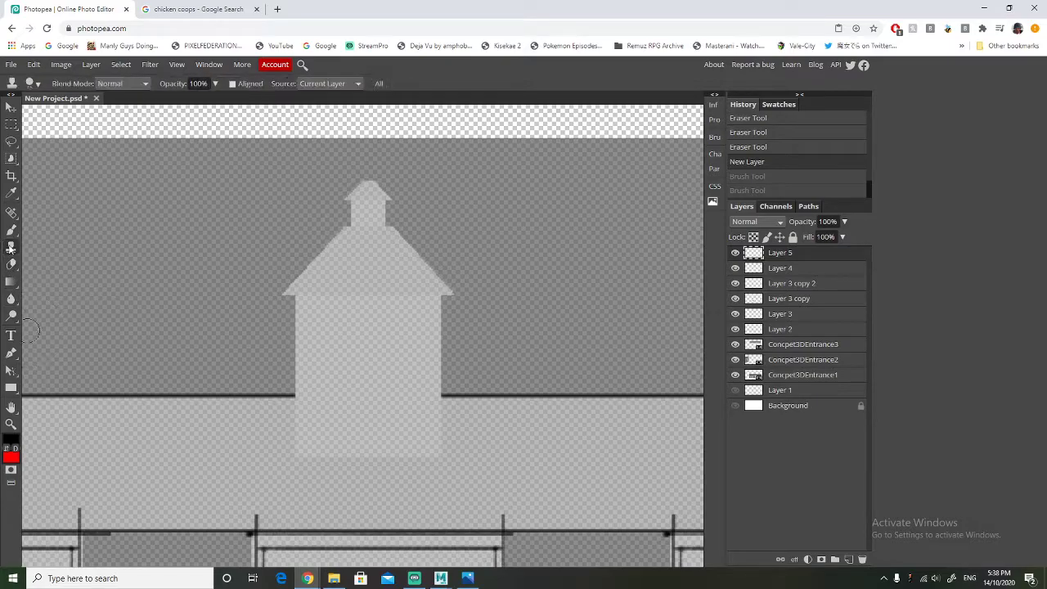
# Choose the Pen tool and set its drawing mode to Path
pyautogui.click(11, 353)
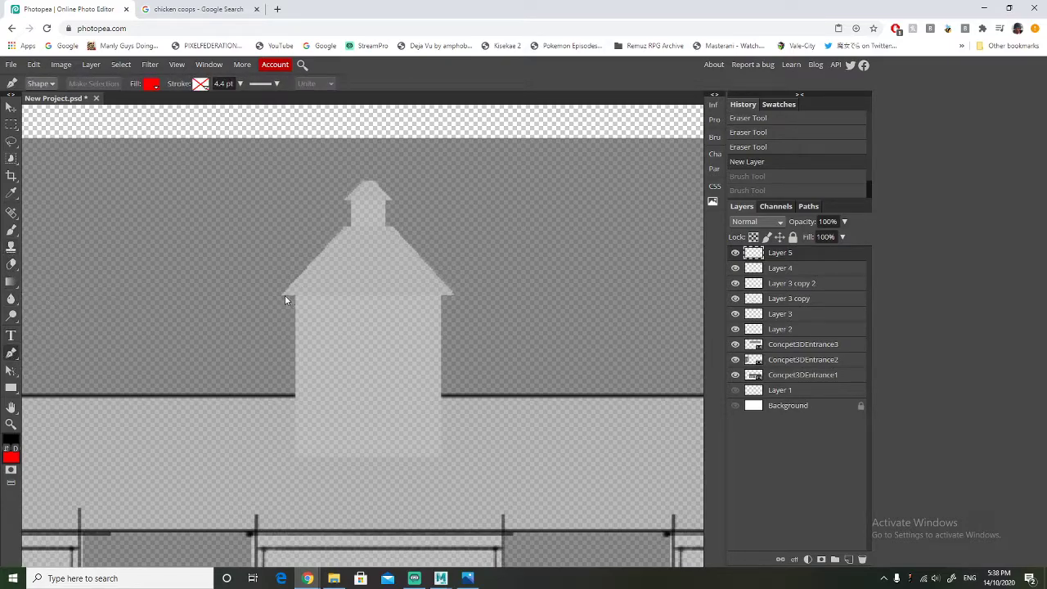
pyautogui.click(39, 82)
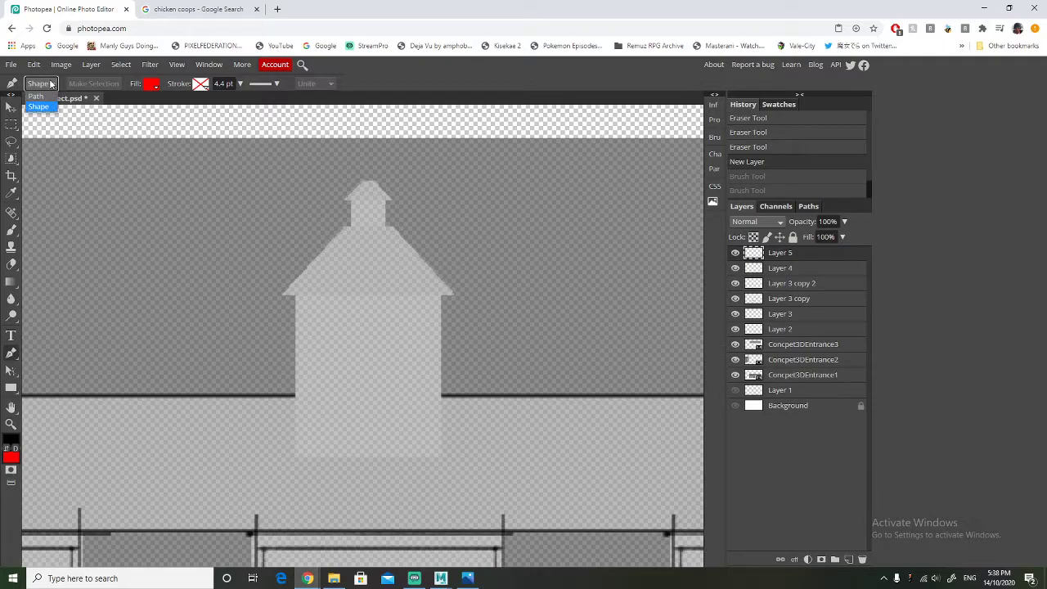
pyautogui.click(45, 97)
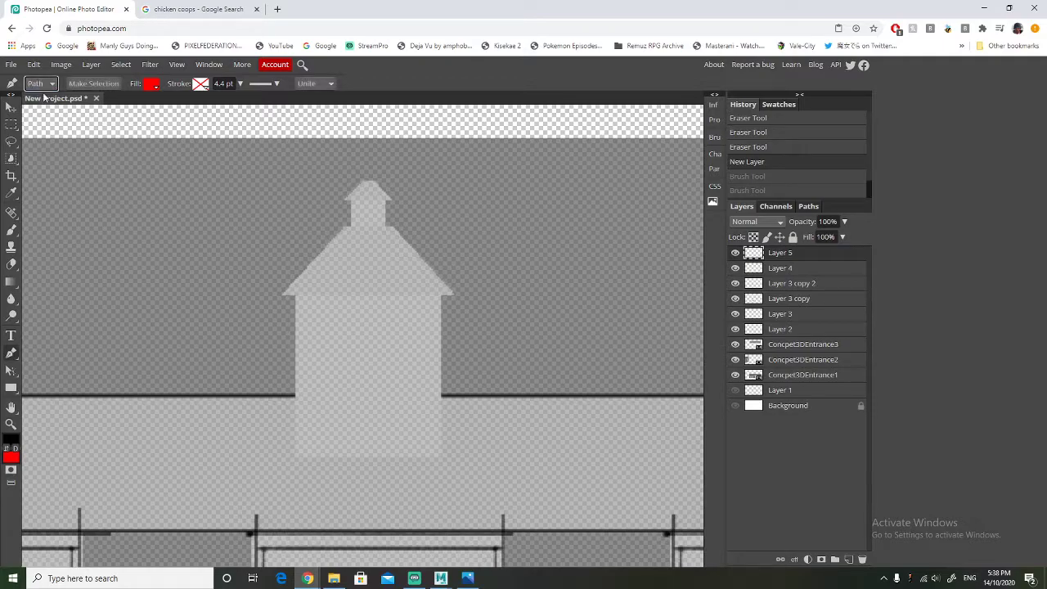
# Trace a closed four-point path around the sloped main roof of the central tower
pyautogui.click(281, 295)
pyautogui.click(454, 294)
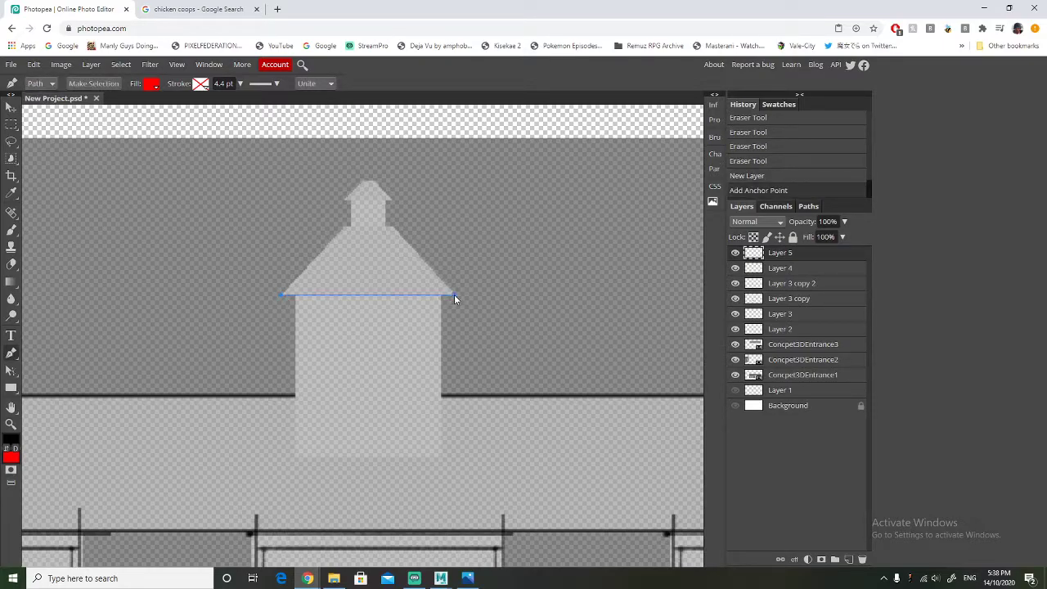
pyautogui.click(393, 228)
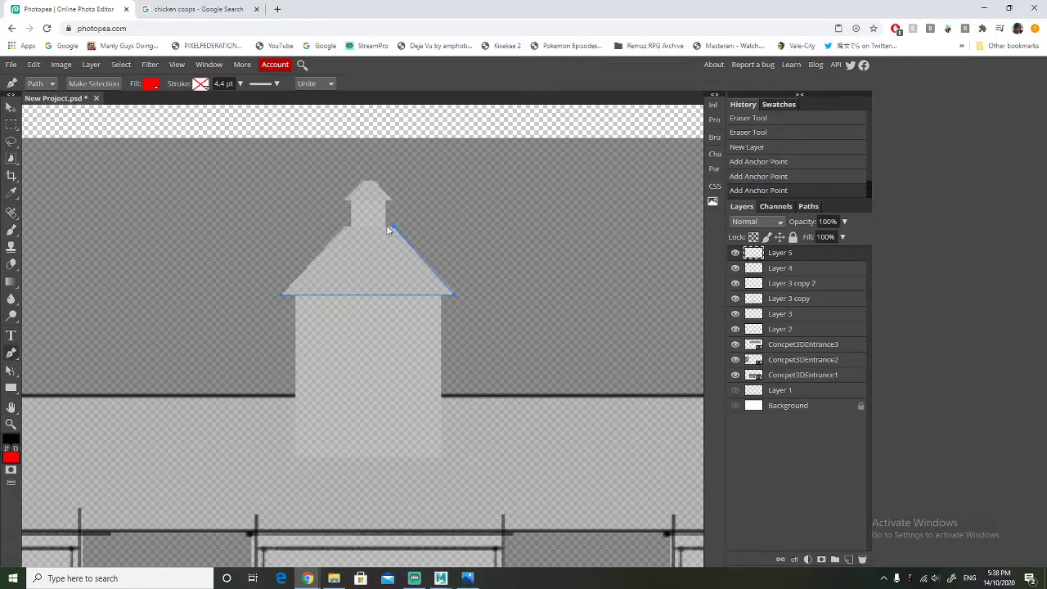
pyautogui.click(344, 227)
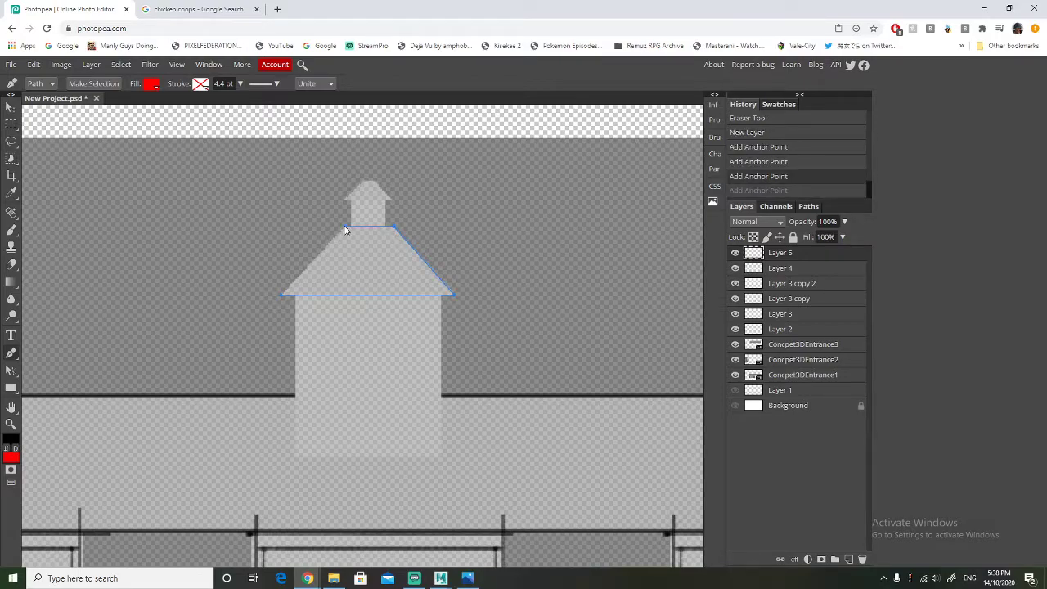
pyautogui.click(280, 294)
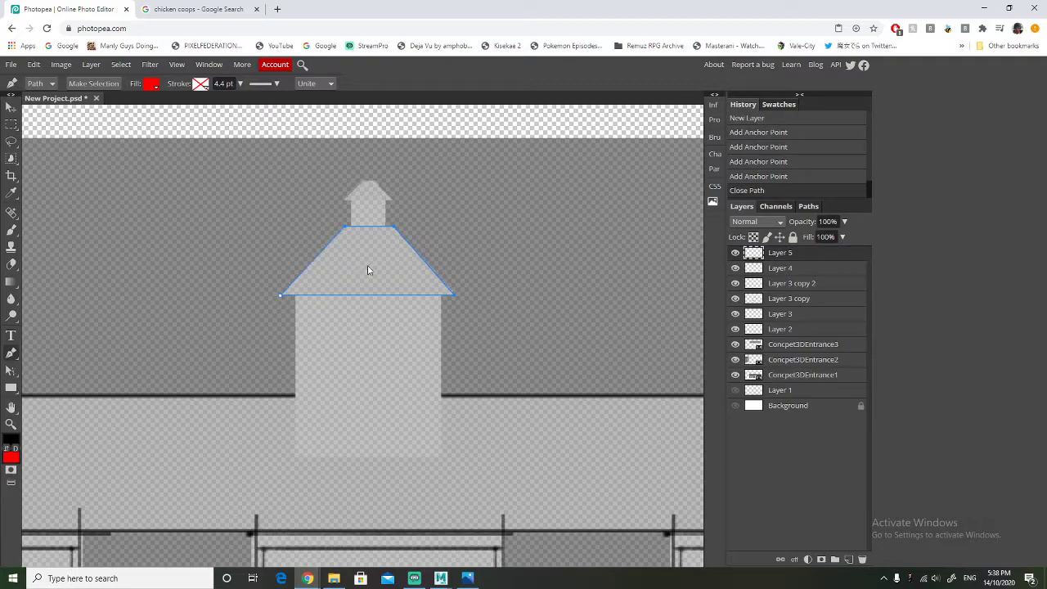
pyautogui.click(442, 45)
pyautogui.click(615, 91)
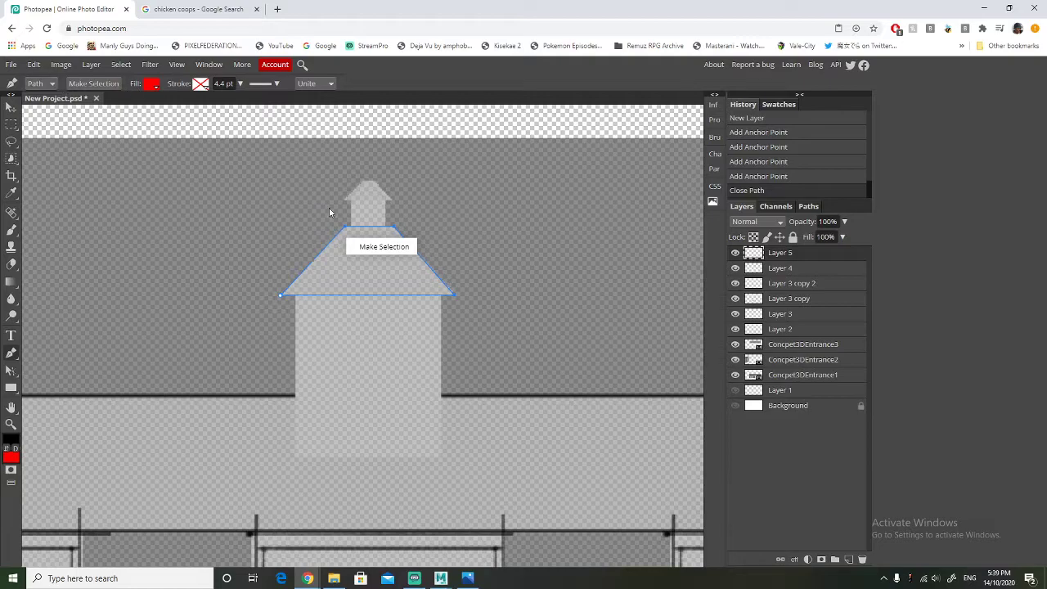
pyautogui.scroll(1, 376, 256)
pyautogui.click(374, 247)
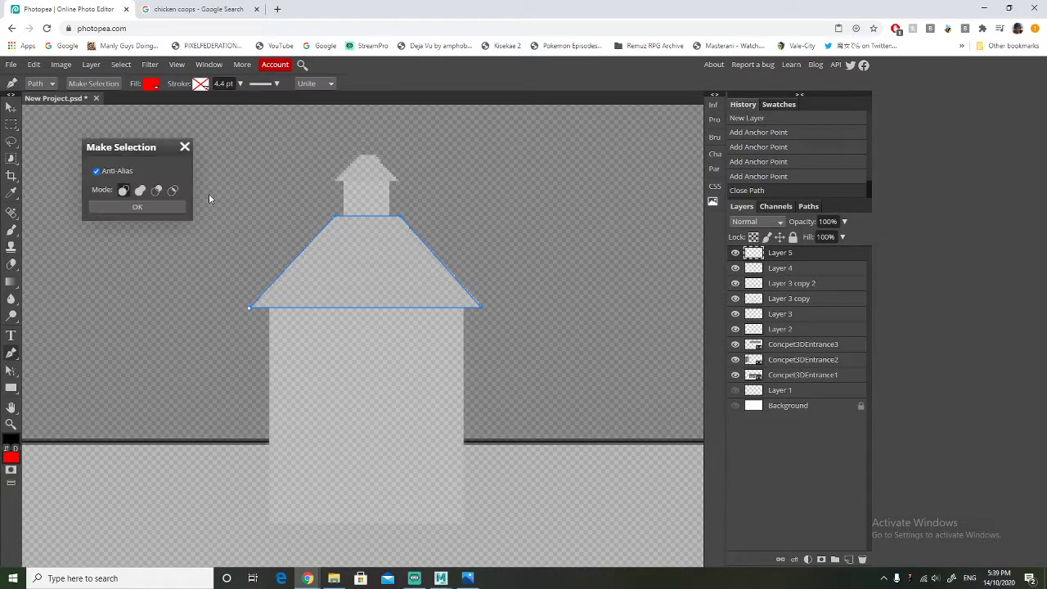
pyautogui.click(184, 148)
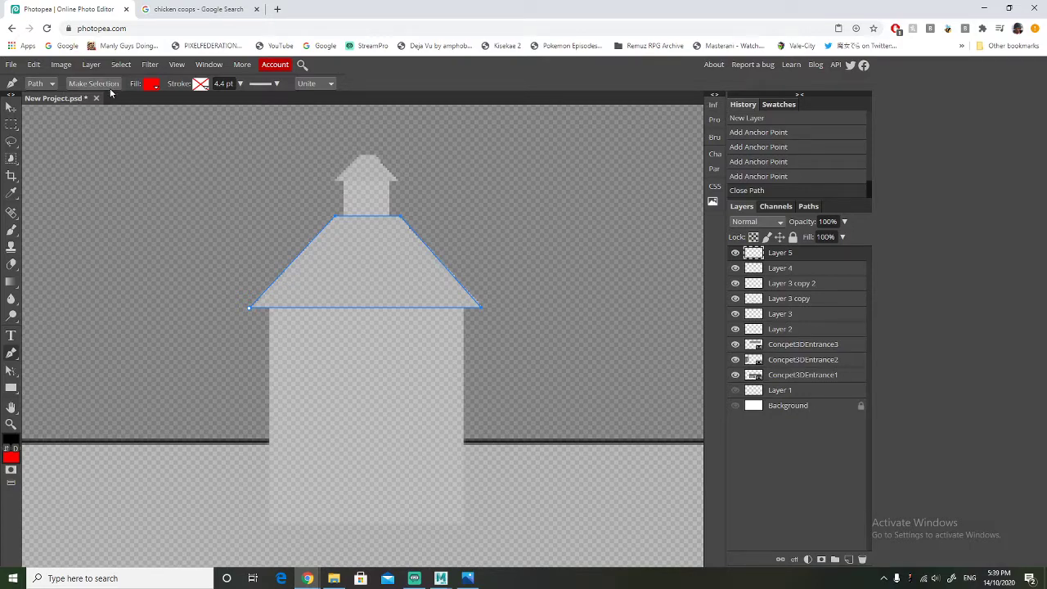
# Set the Pen tool's fill to none and its stroke to black at 2.0 pt, and undo the stray anchor point
pyautogui.click(151, 84)
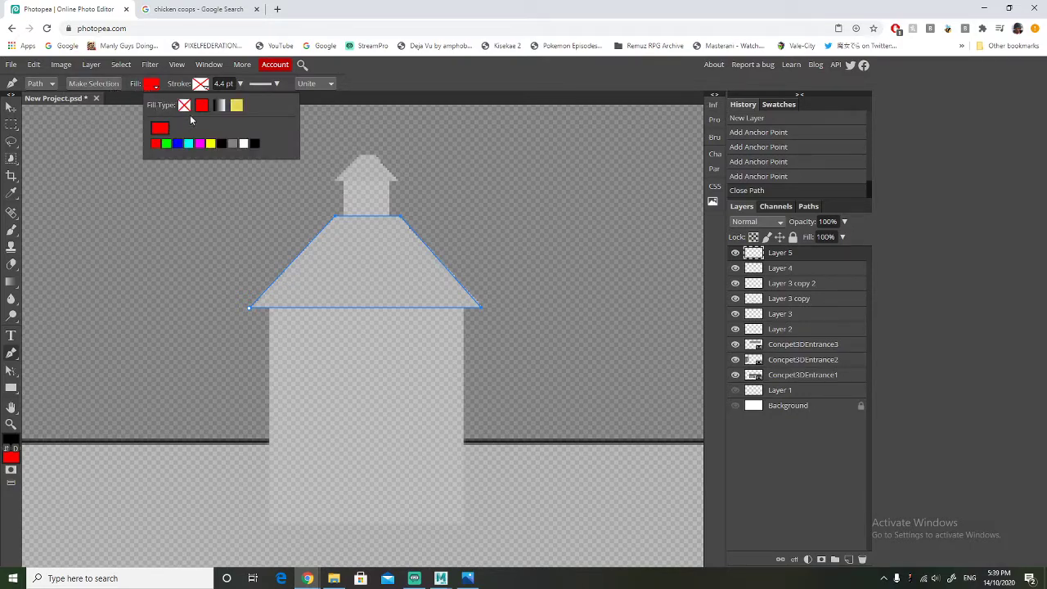
pyautogui.click(184, 105)
pyautogui.click(200, 83)
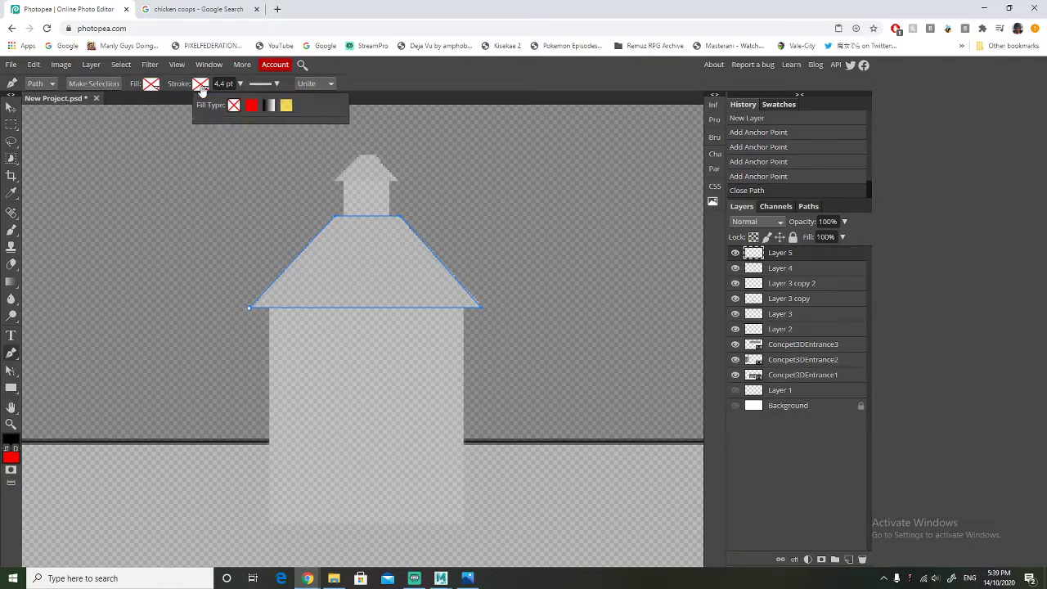
pyautogui.click(251, 105)
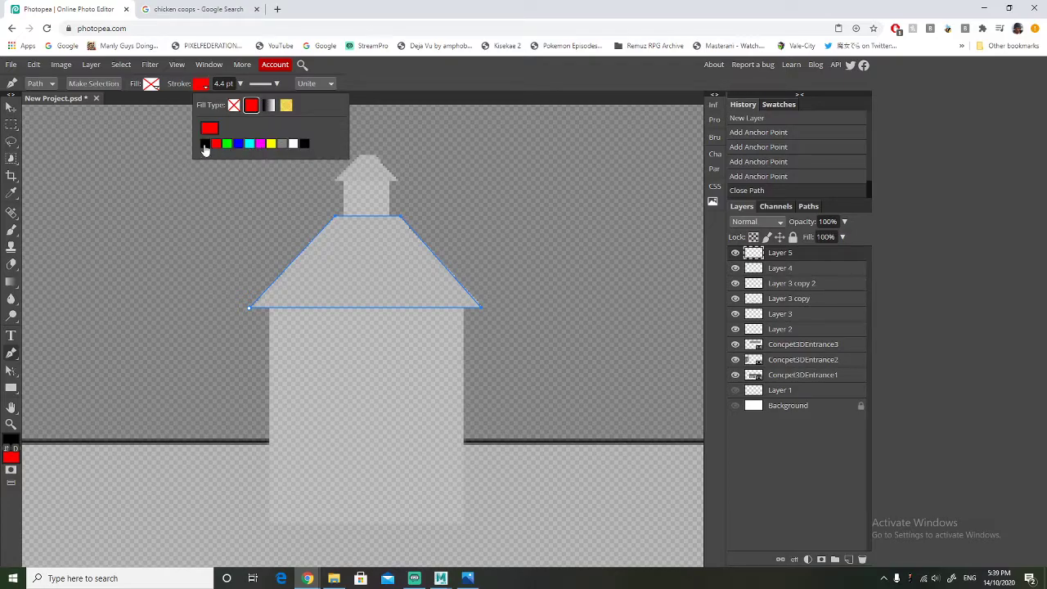
pyautogui.click(204, 144)
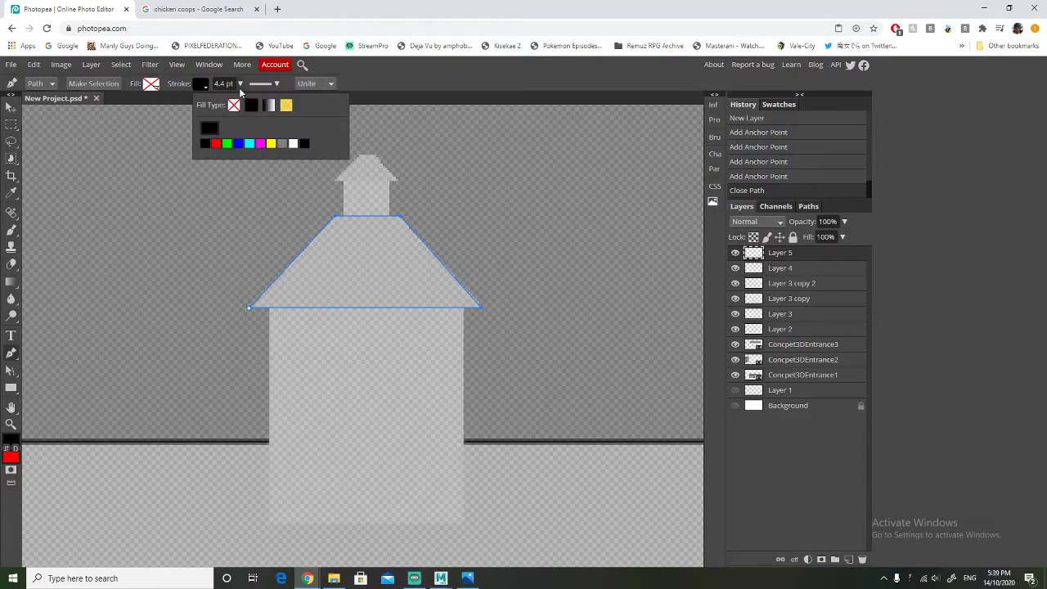
pyautogui.click(240, 84)
pyautogui.moveTo(234, 101); pyautogui.dragTo(218, 102)
pyautogui.click(222, 86)
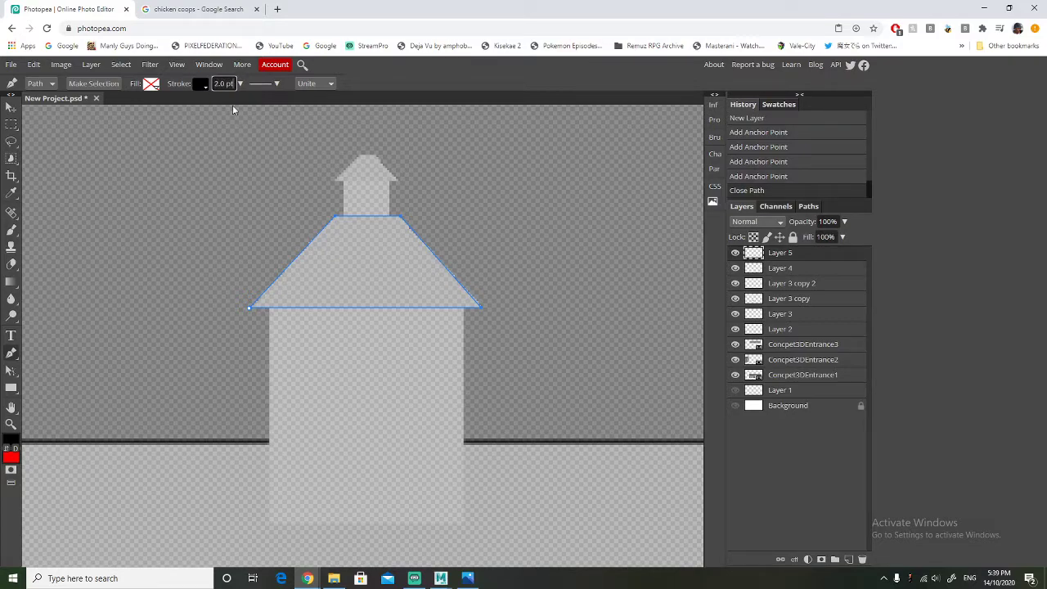
pyautogui.click(220, 183)
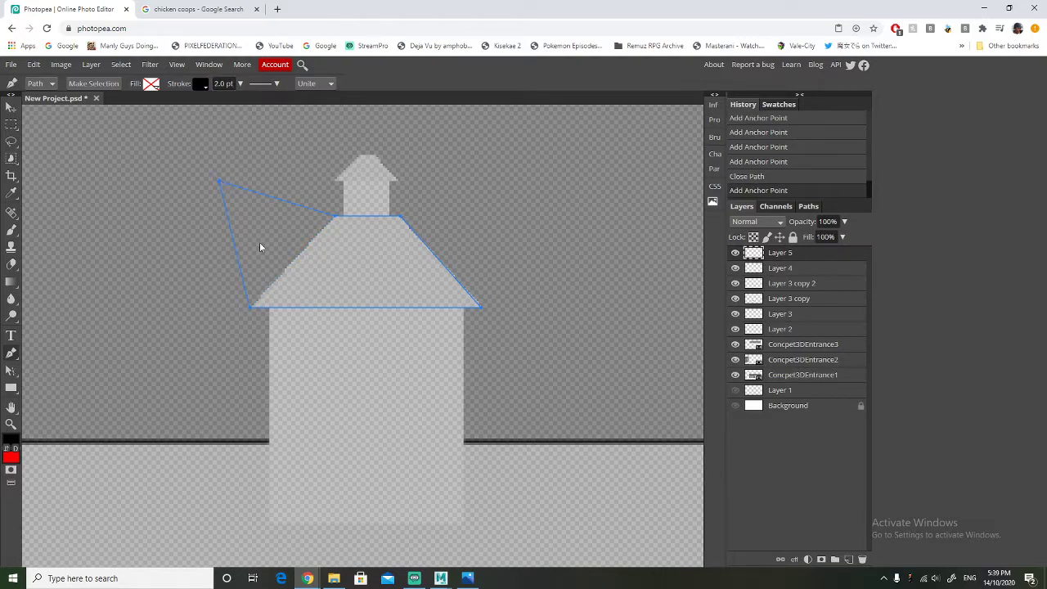
pyautogui.hotkey('ctrl', 'z')
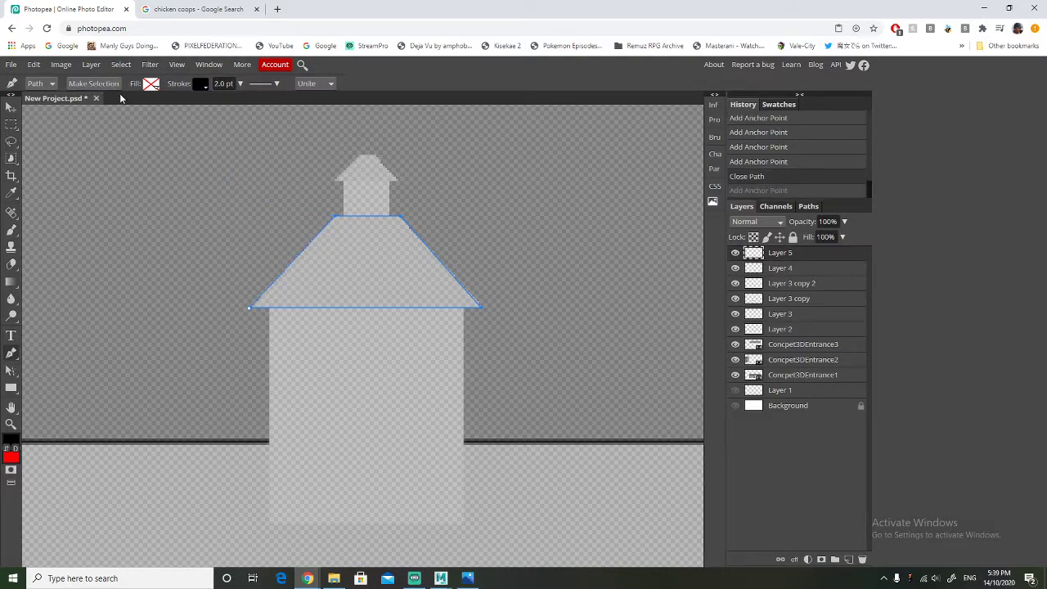
# Try converting the central tower's roof path into an anti-aliased selection, and undo the conversion
pyautogui.rightClick(303, 216)
pyautogui.click(331, 234)
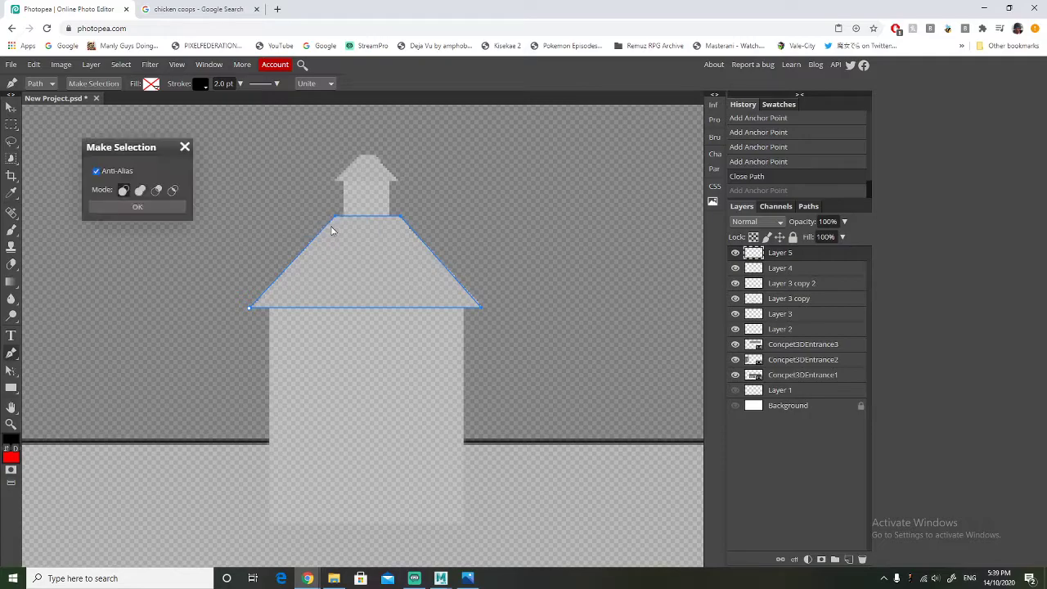
pyautogui.click(138, 206)
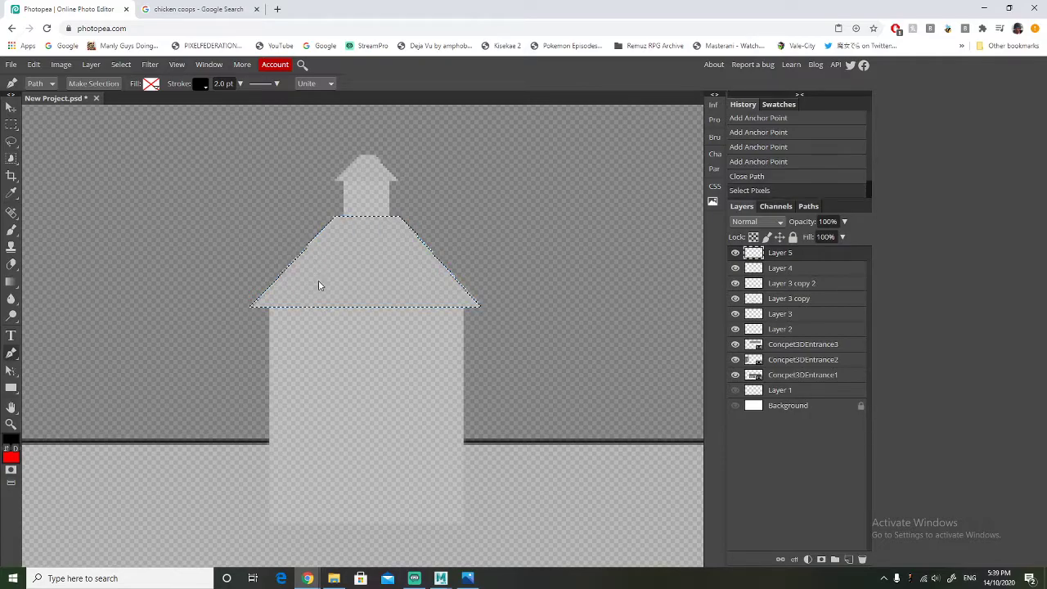
pyautogui.scroll(2, 319, 286)
pyautogui.scroll(2, 319, 285)
pyautogui.scroll(-4, 321, 284)
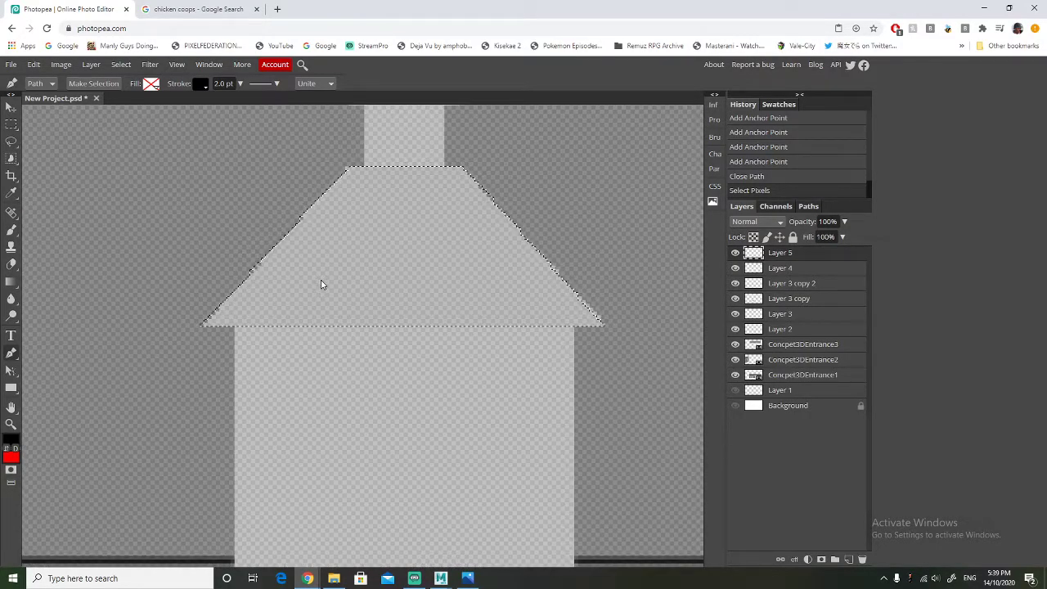
pyautogui.hotkey('ctrl', 'z')
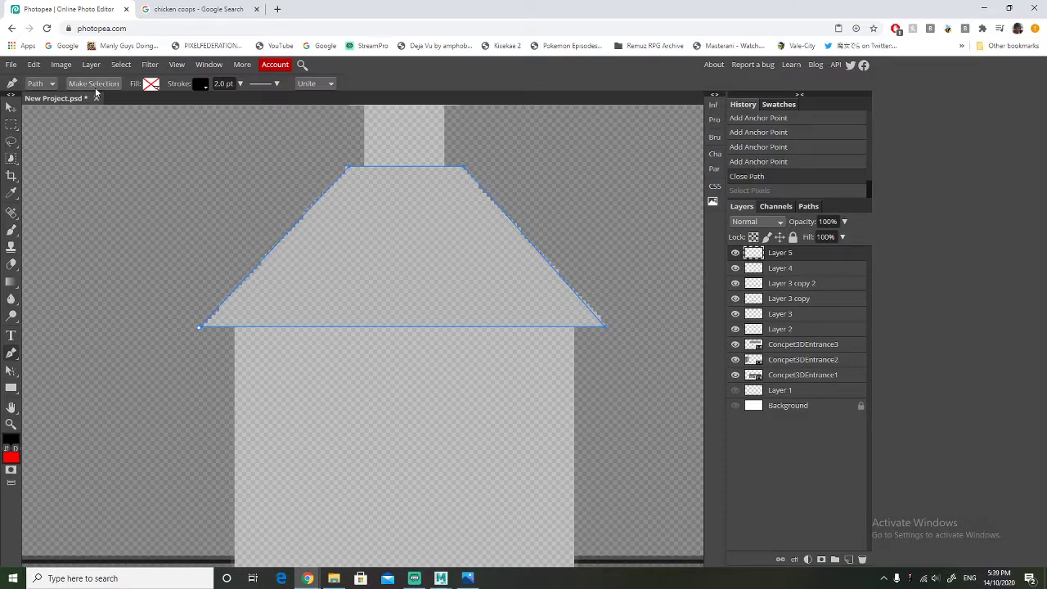
# Set the Pen tool's drawing mode to Shape
pyautogui.click(41, 82)
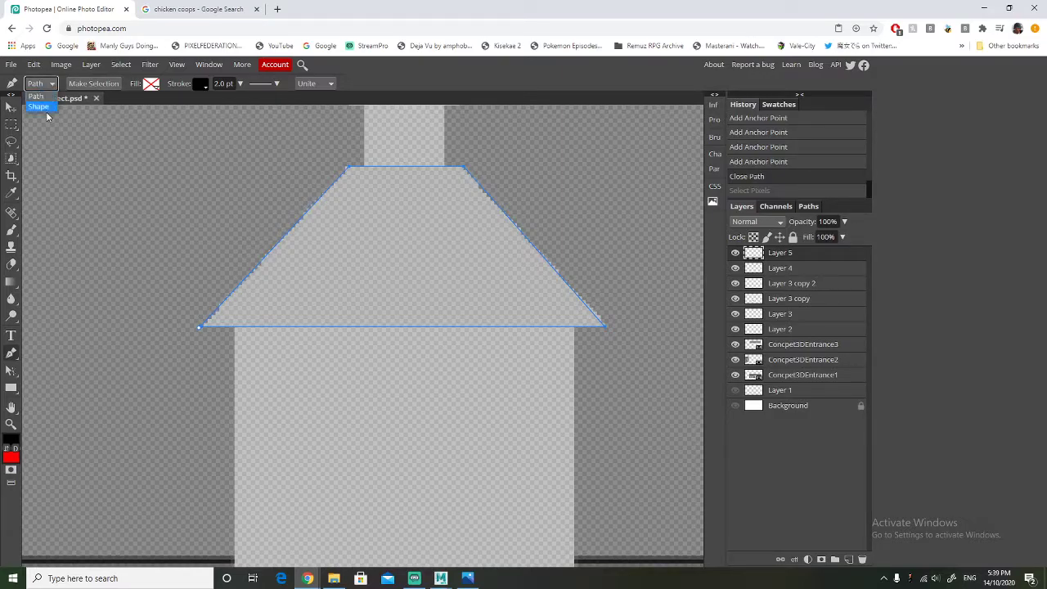
pyautogui.click(45, 108)
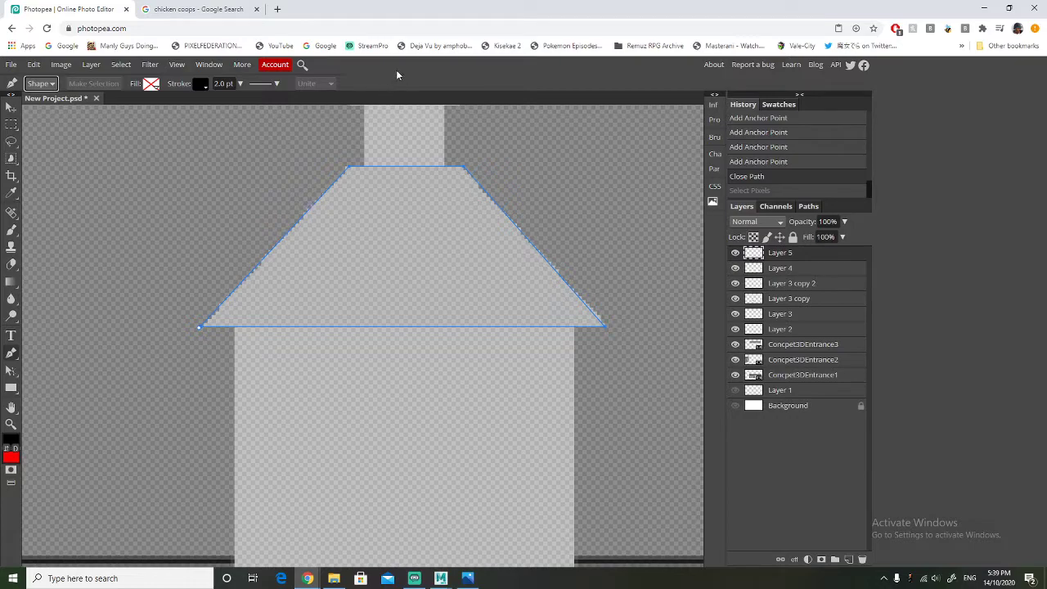
pyautogui.click(12, 124)
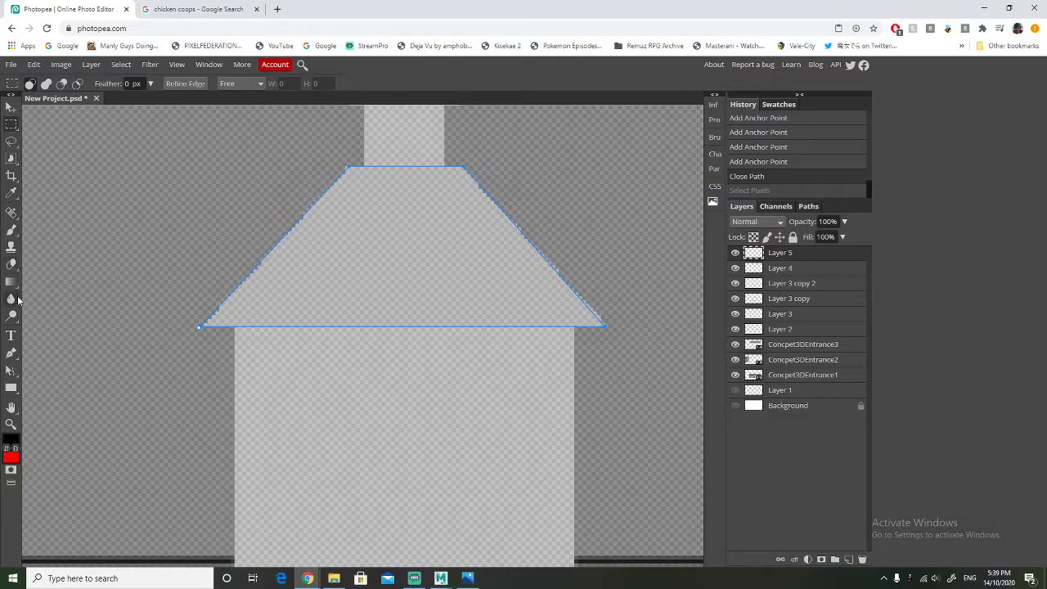
pyautogui.click(10, 353)
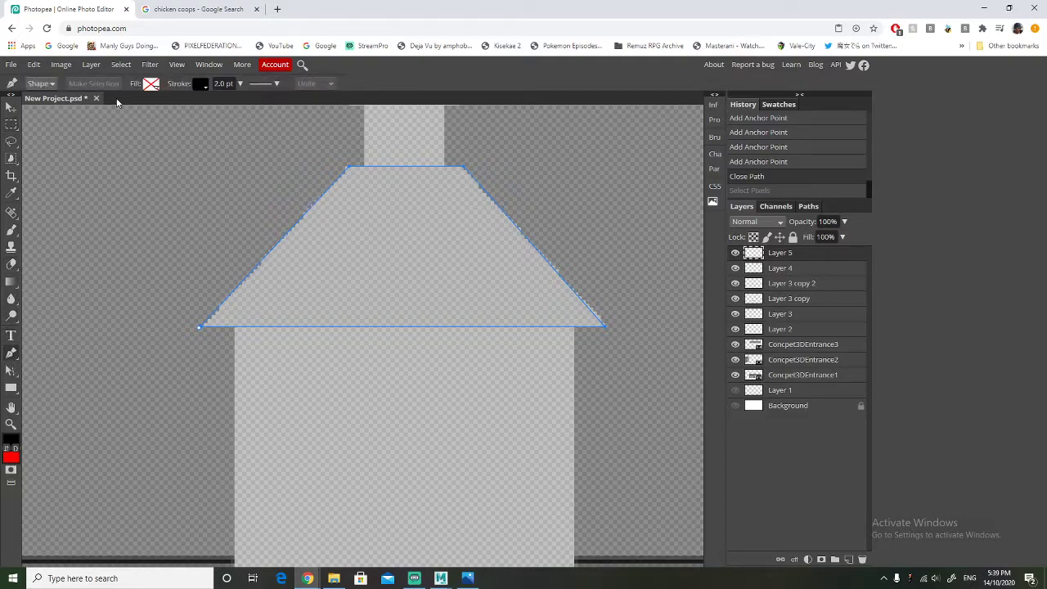
pyautogui.press('v')
pyautogui.click(344, 253)
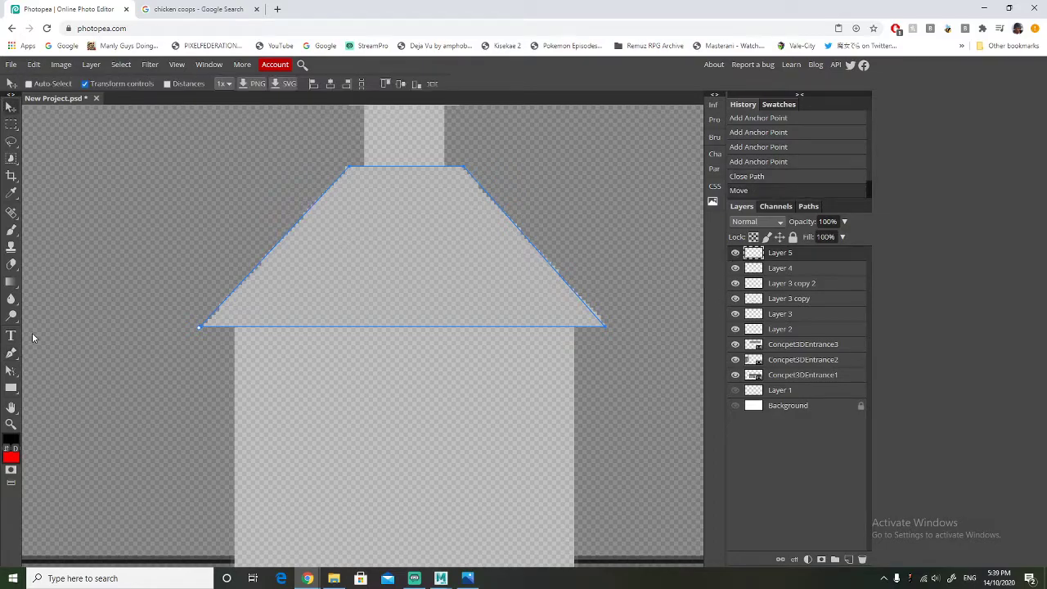
pyautogui.scroll(-8, 117, 311)
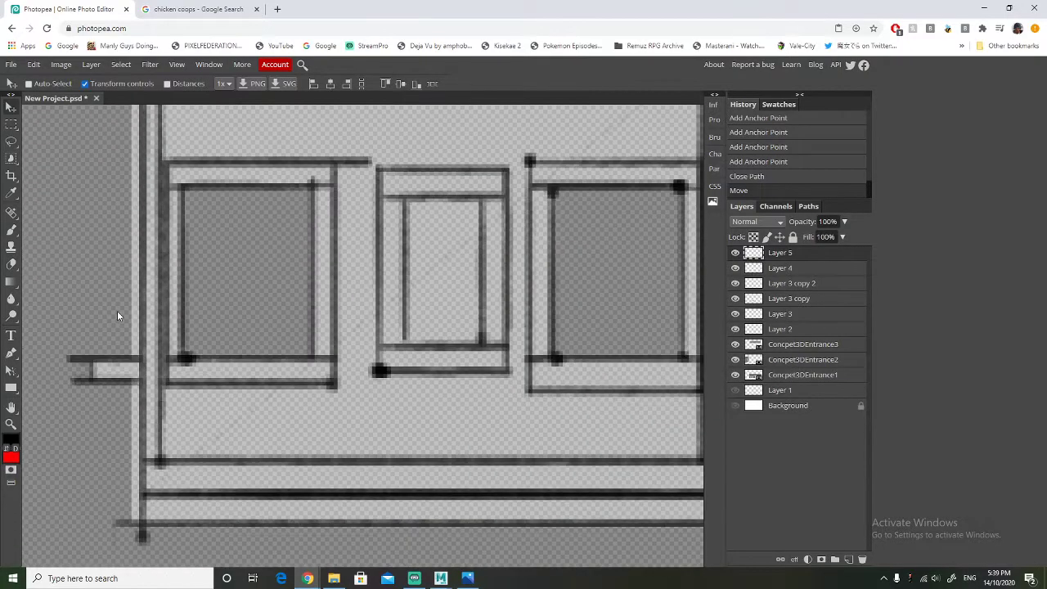
pyautogui.keyDown('alt'); pyautogui.scroll(-4, 145, 311); pyautogui.keyUp('alt')
pyautogui.keyDown('alt'); pyautogui.scroll(3, 263, 224); pyautogui.keyUp('alt')
pyautogui.scroll(4, 161, 223)
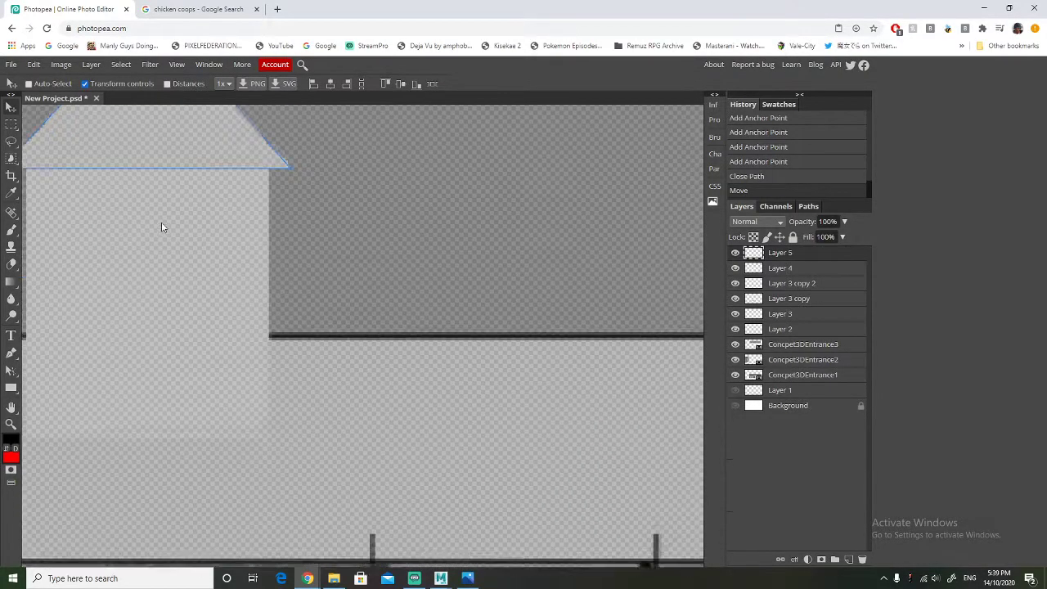
pyautogui.scroll(3, 161, 227)
pyautogui.keyDown('ctrl'); pyautogui.hscroll(-4, 116, 227); pyautogui.keyUp('ctrl')
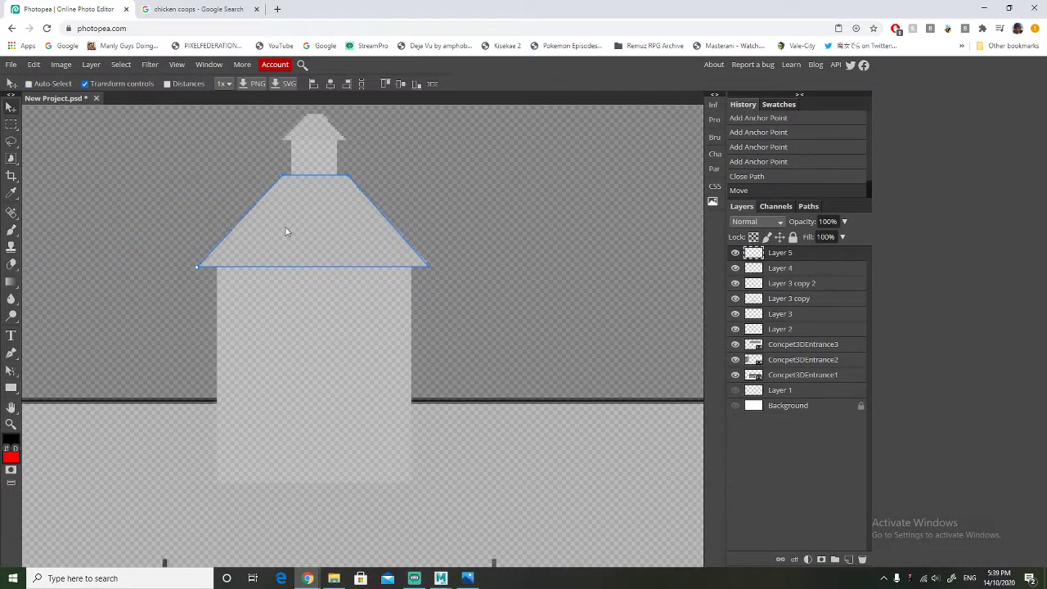
pyautogui.scroll(3, 316, 250)
pyautogui.keyDown('alt'); pyautogui.scroll(2, 339, 290); pyautogui.keyUp('alt')
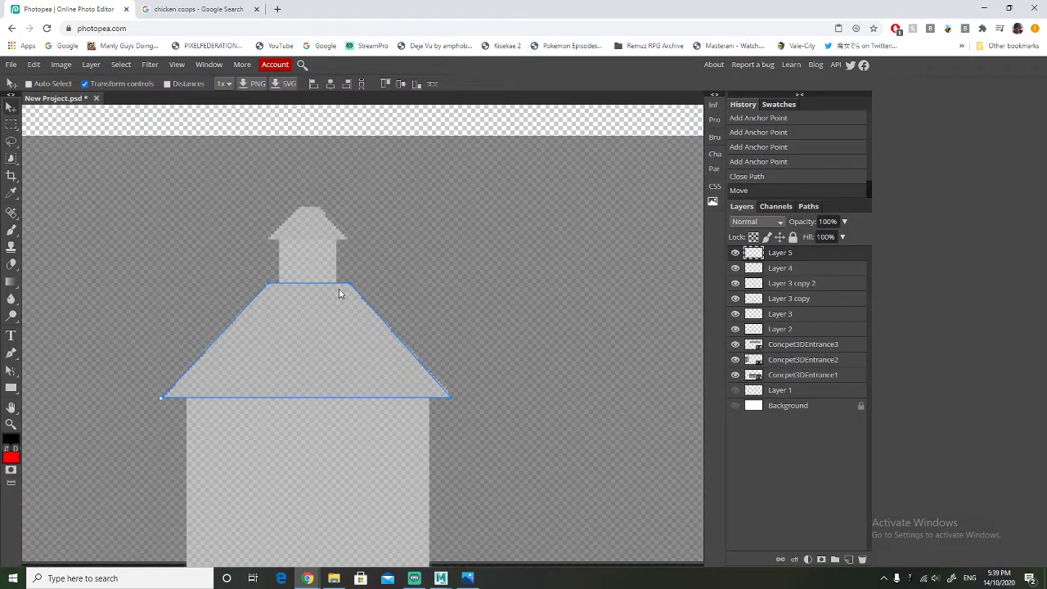
# Try the different stroke position options for the Pen tool in Shape mode
pyautogui.click(11, 354)
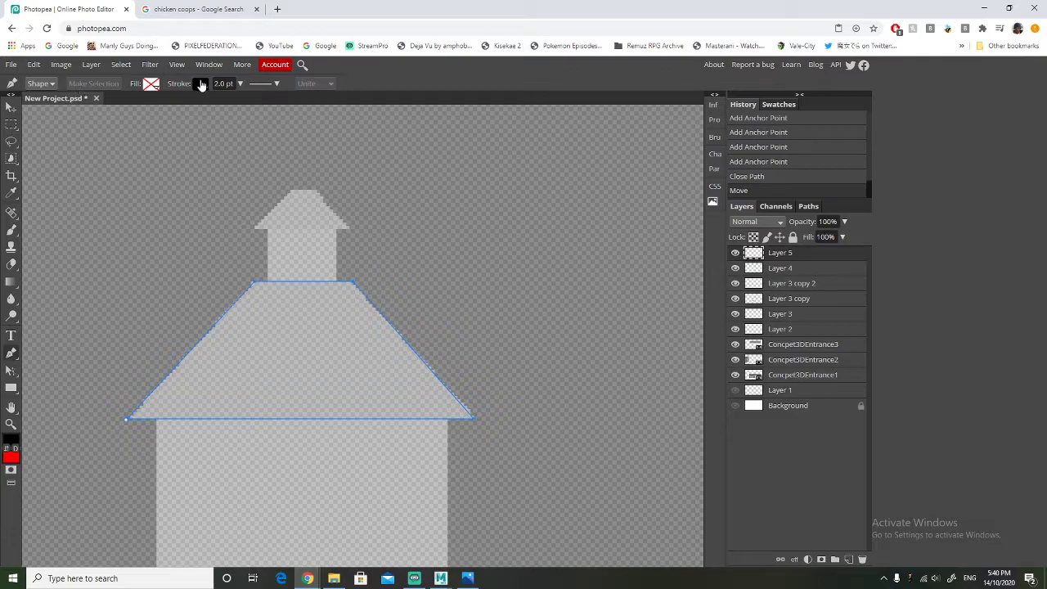
pyautogui.click(265, 84)
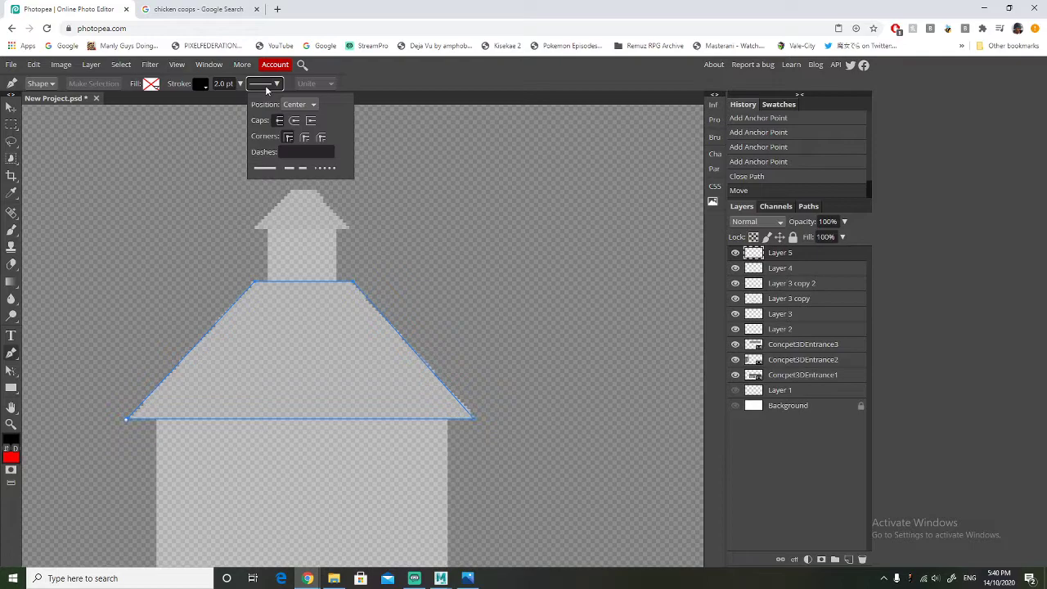
pyautogui.click(302, 106)
pyautogui.click(302, 121)
pyautogui.click(302, 103)
pyautogui.click(297, 139)
pyautogui.click(302, 107)
pyautogui.click(302, 130)
pyautogui.click(45, 85)
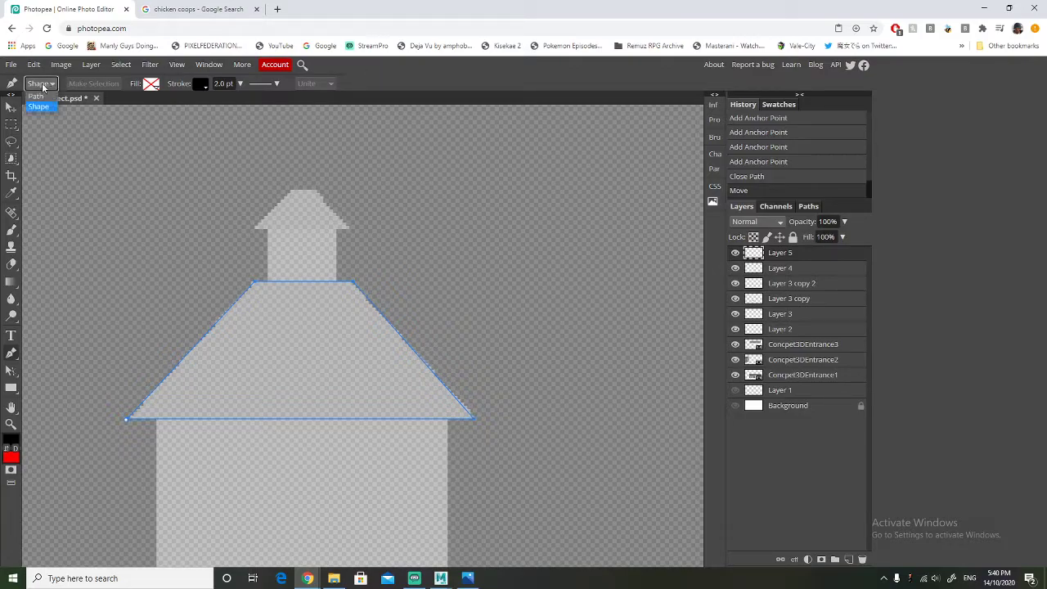
pyautogui.click(15, 85)
pyautogui.click(300, 305)
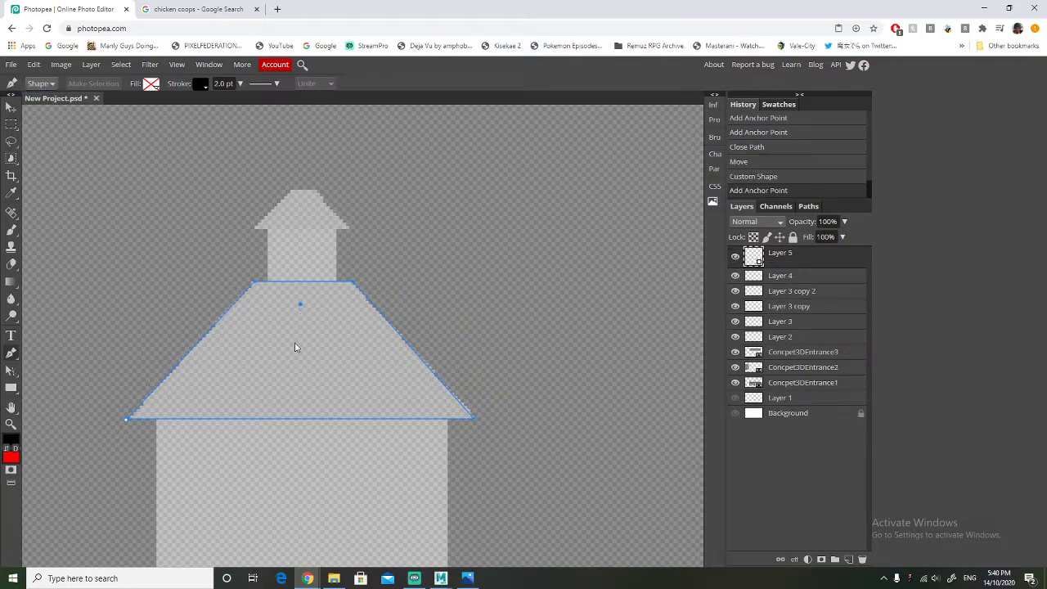
pyautogui.hotkey('ctrl', 'z')
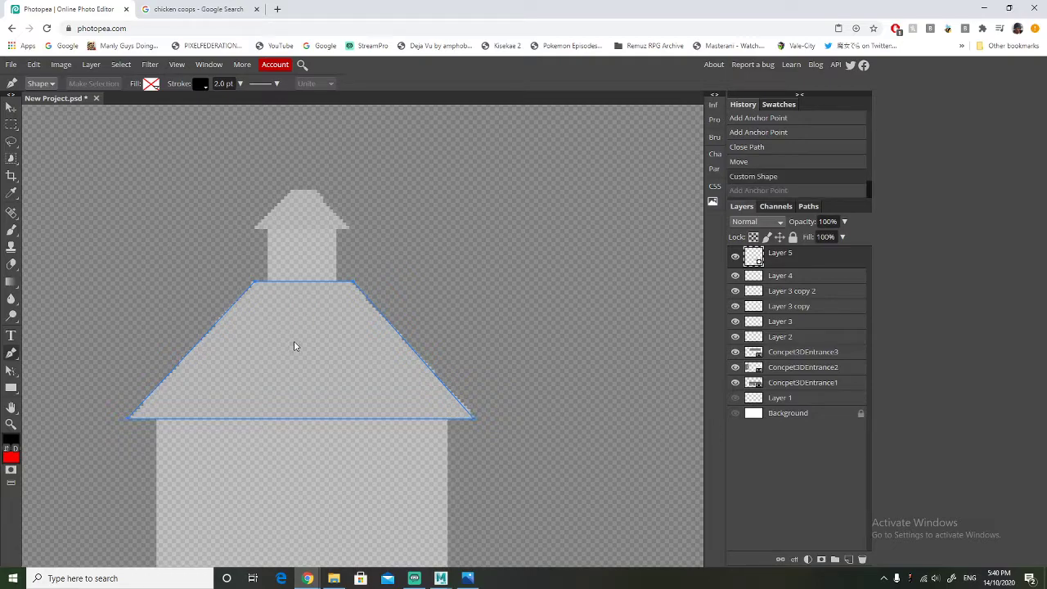
pyautogui.click(12, 108)
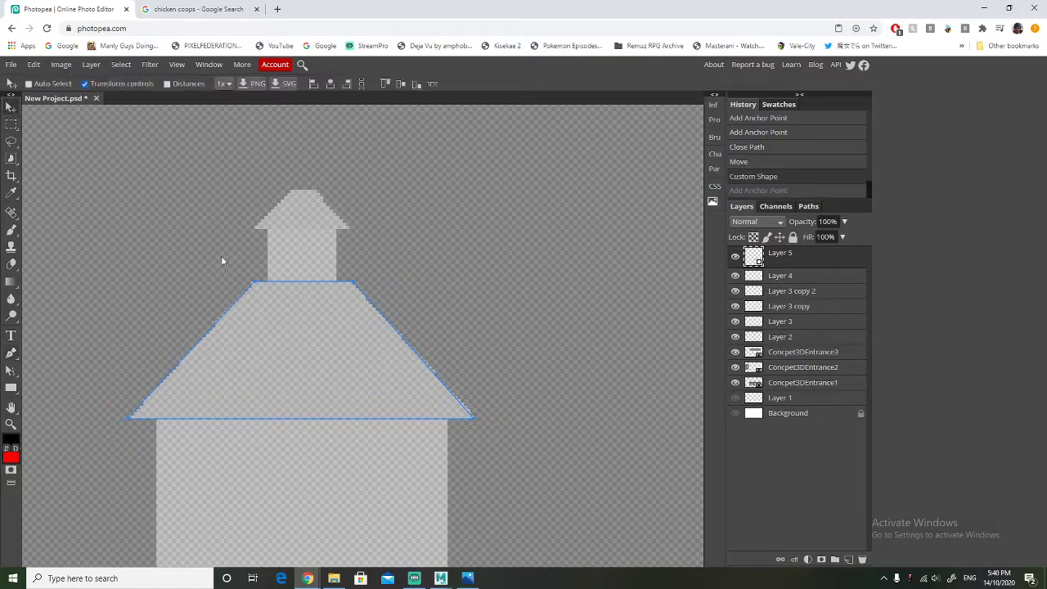
pyautogui.click(11, 353)
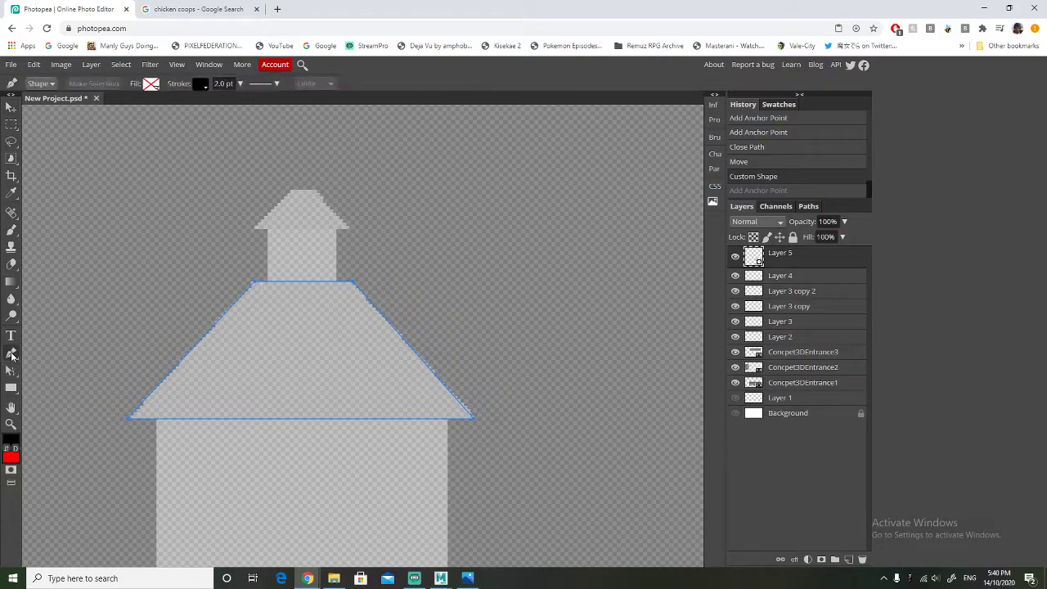
pyautogui.click(254, 287)
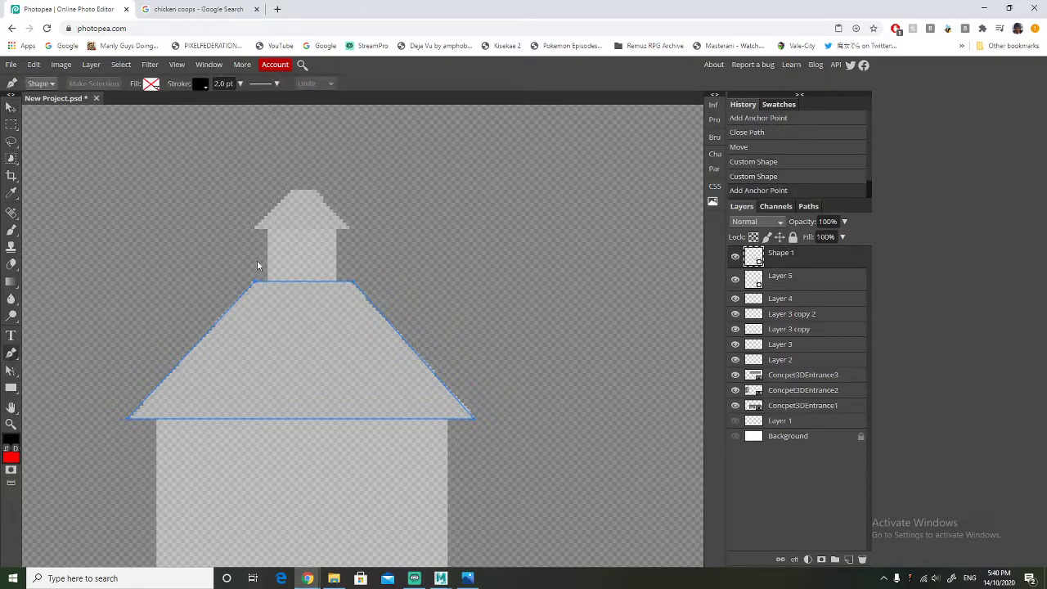
pyautogui.hotkey('ctrl', 'z')
# Delete the old roof path and the leftover Shape 1 and Layer 5 layers, and add a new blank layer above Layer 4
pyautogui.click(736, 280)
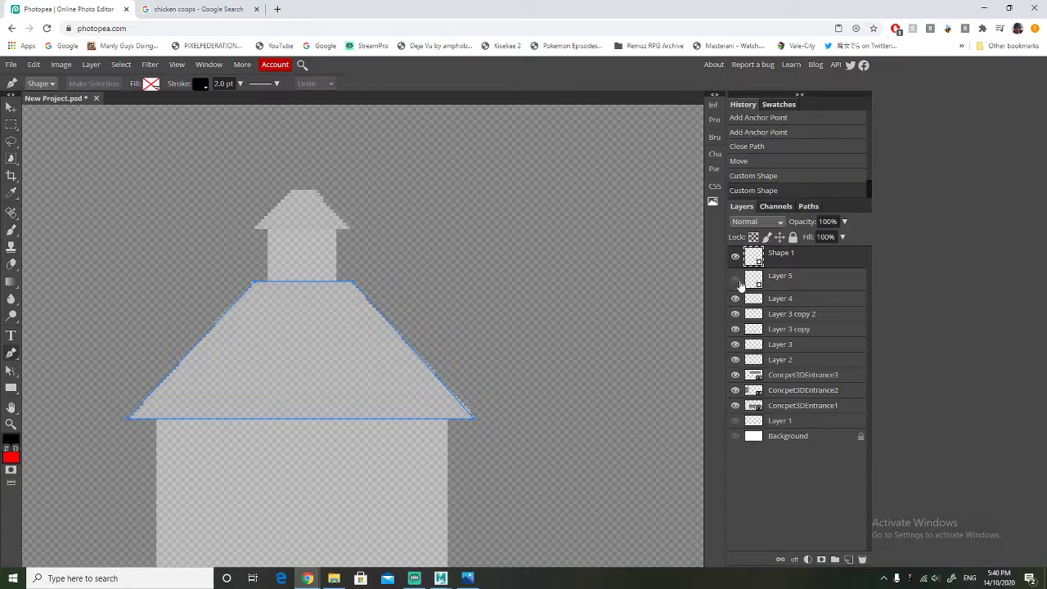
pyautogui.press('Delete')
pyautogui.press('Delete')
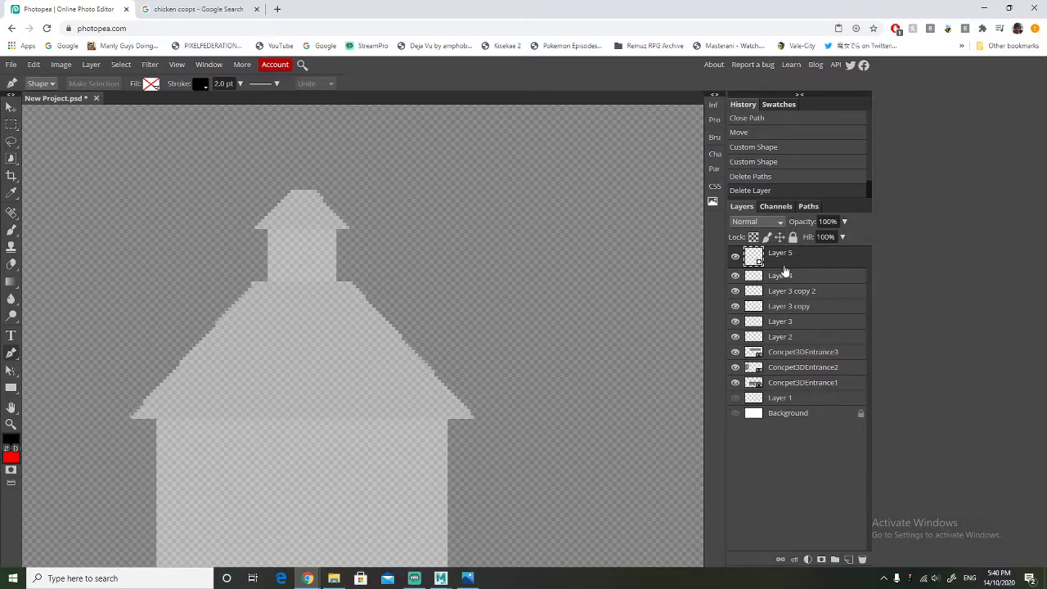
pyautogui.click(241, 85)
pyautogui.moveTo(222, 102)
pyautogui.mouseDown()
pyautogui.moveTo(238, 101)
pyautogui.moveTo(223, 104)
pyautogui.mouseUp()
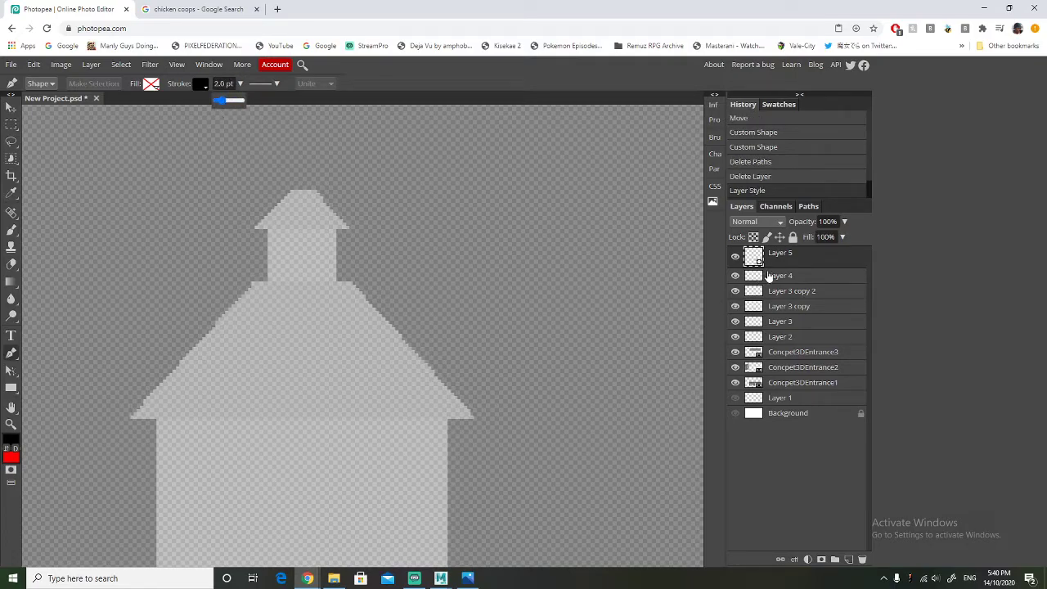
pyautogui.click(802, 257)
pyautogui.press('Delete')
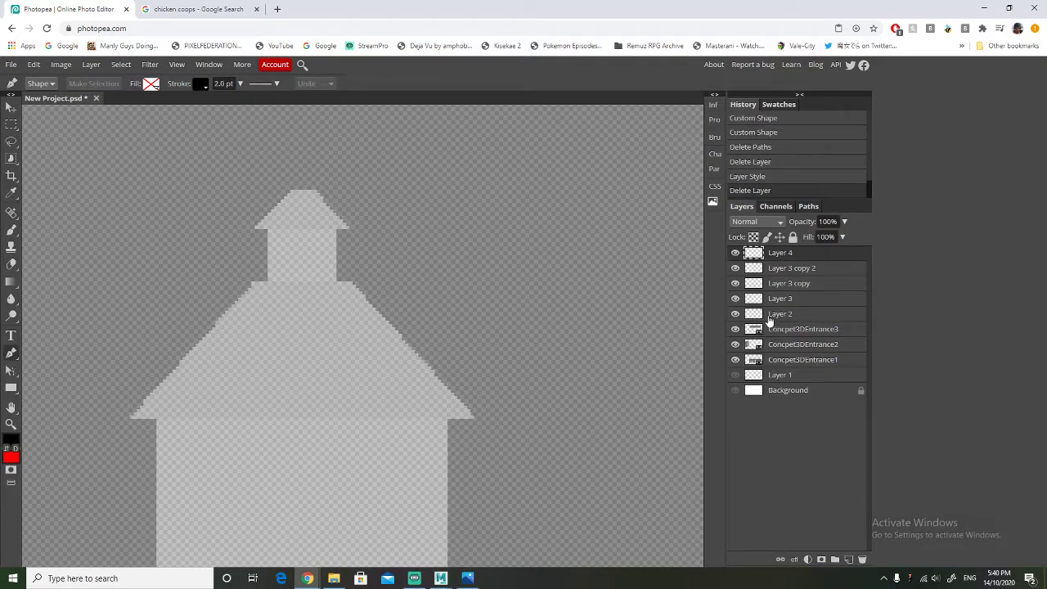
pyautogui.click(848, 559)
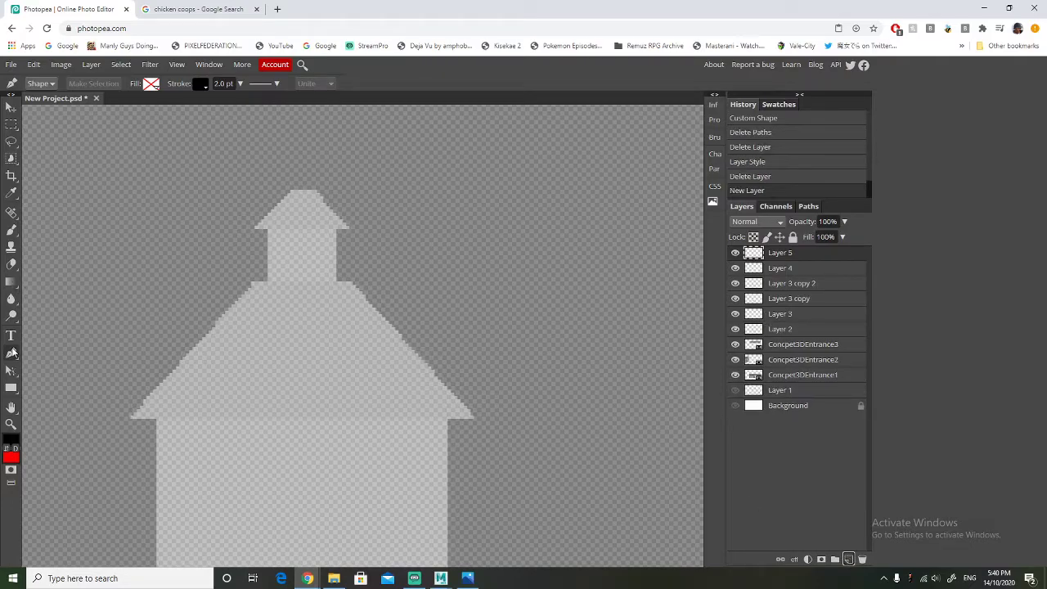
pyautogui.rightClick(11, 389)
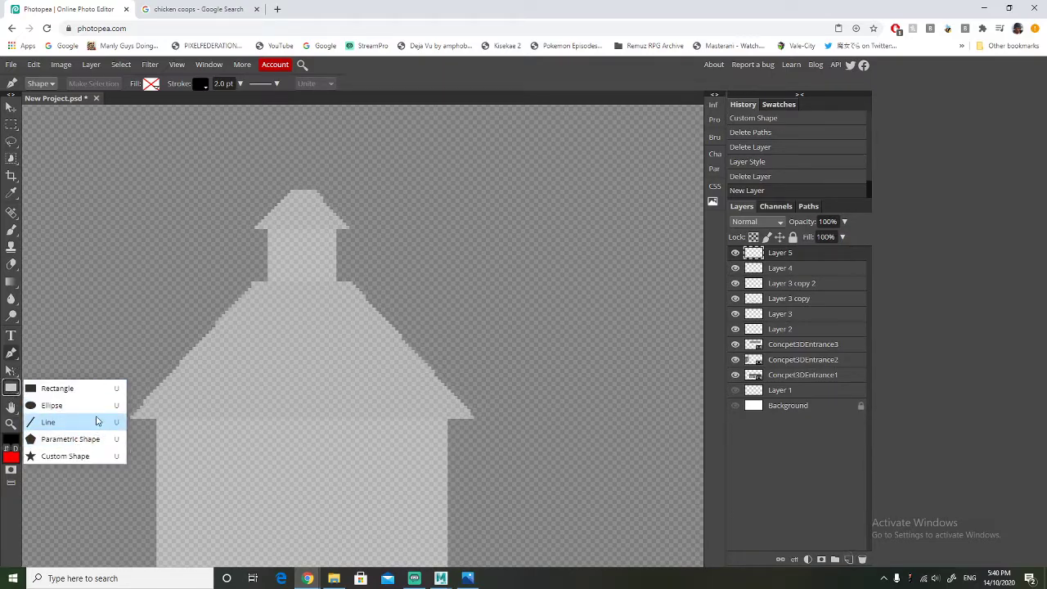
pyautogui.click(84, 467)
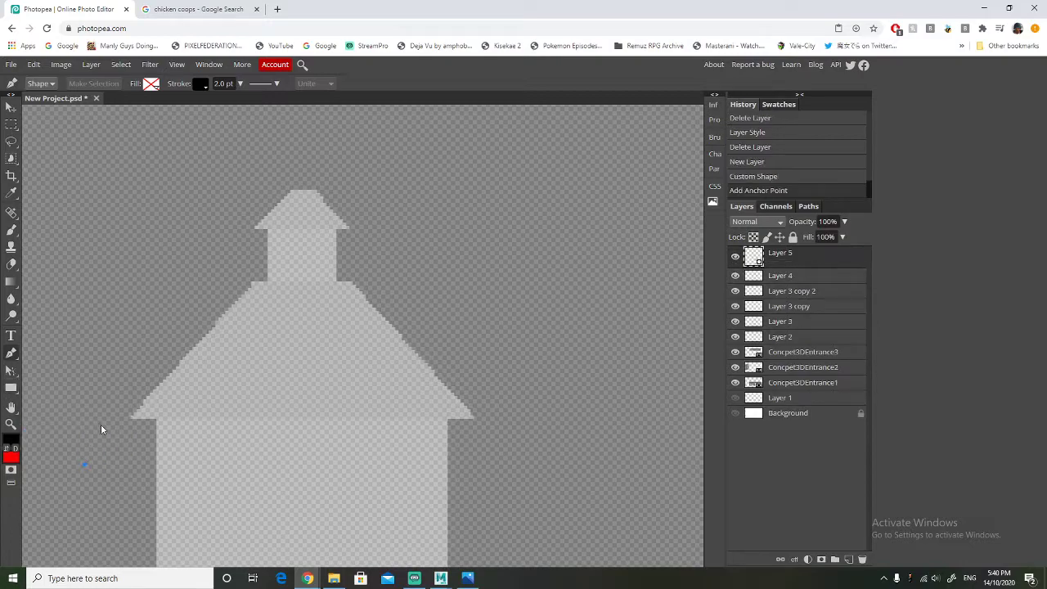
pyautogui.moveTo(231, 296)
pyautogui.mouseDown()
pyautogui.moveTo(254, 336)
pyautogui.moveTo(238, 313)
pyautogui.mouseUp()
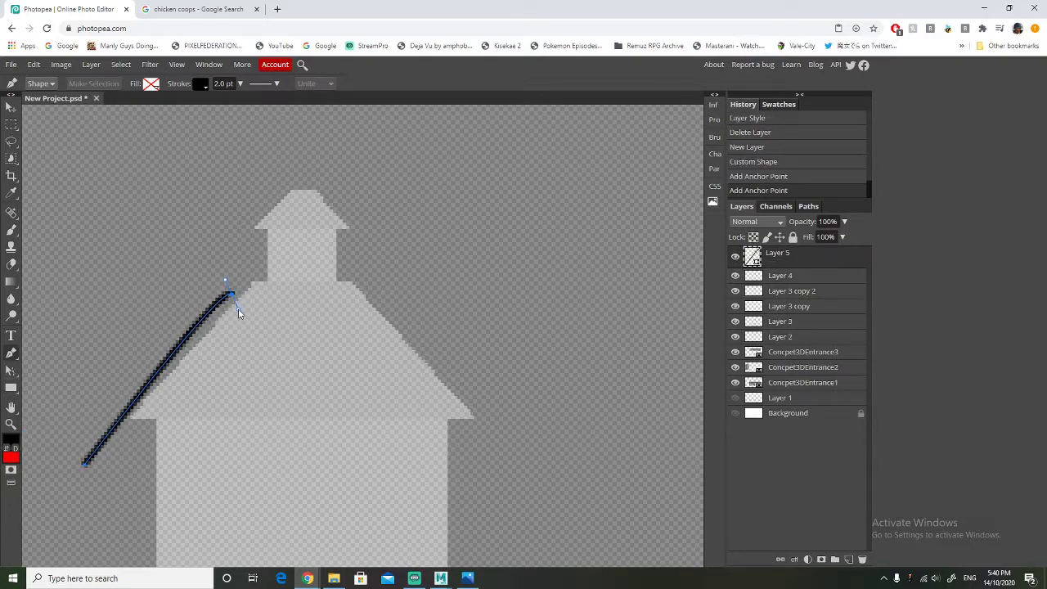
pyautogui.hotkey('ctrl', 'z')
pyautogui.hotkey('ctrl', 'z')
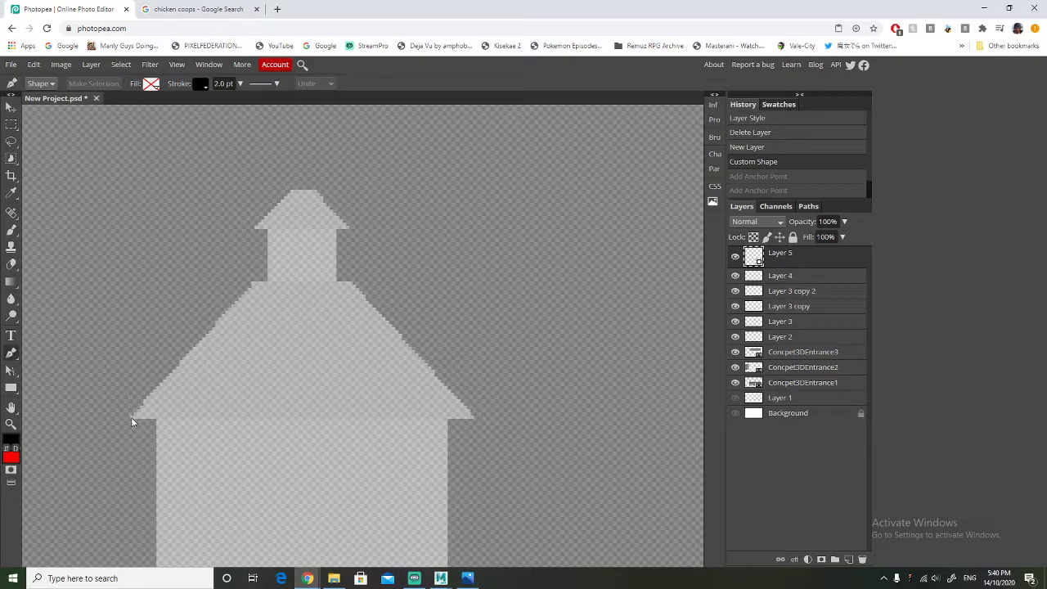
# Draw the bottom edge of the central tower's roof with the Pen tool and set its stroke width to 1.5 pt
pyautogui.click(131, 421)
pyautogui.click(473, 418)
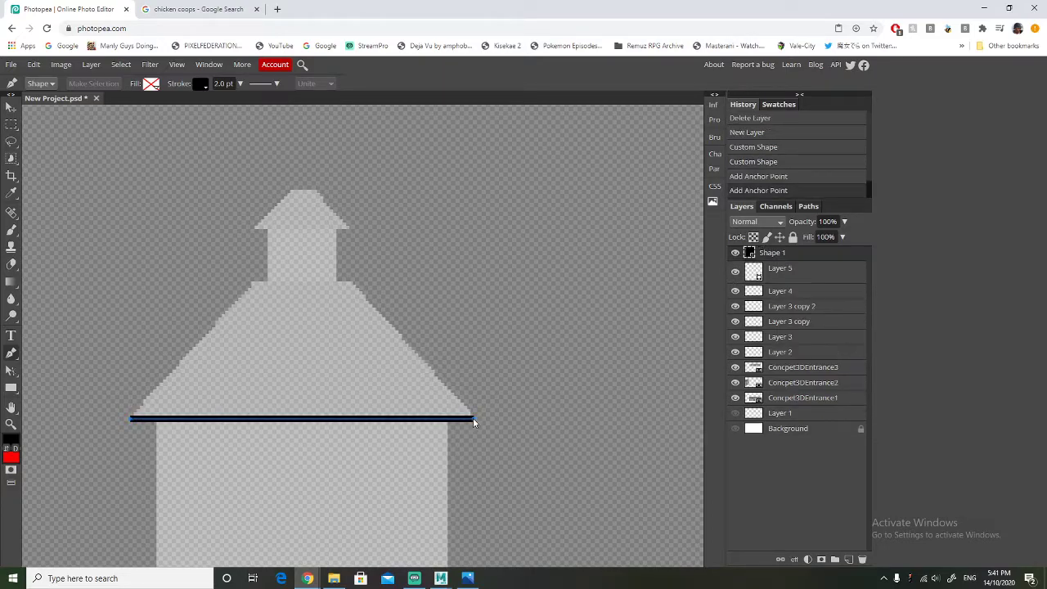
pyautogui.click(240, 84)
pyautogui.moveTo(223, 103); pyautogui.dragTo(221, 103)
pyautogui.click(240, 85)
# Complete the closed roof outline along both slopes and the flat top, and delete the empty Layer 5
pyautogui.click(351, 282)
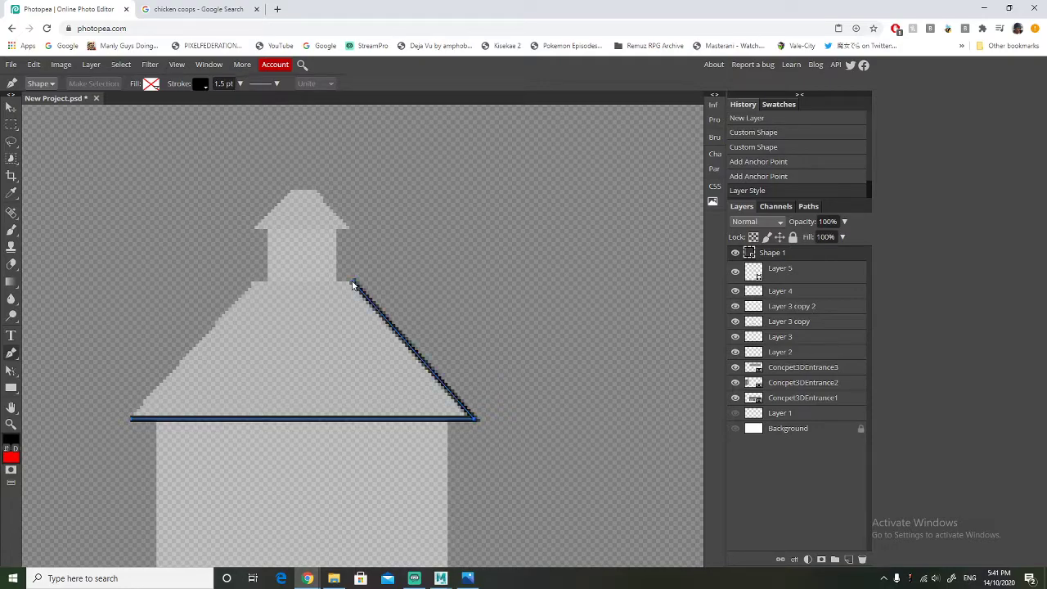
pyautogui.click(251, 283)
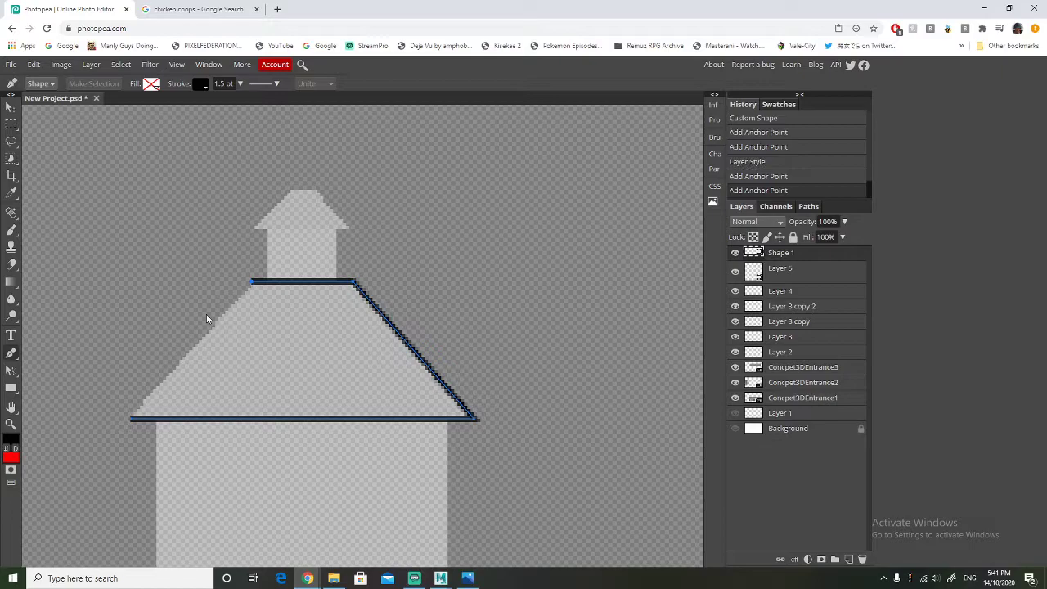
pyautogui.click(131, 418)
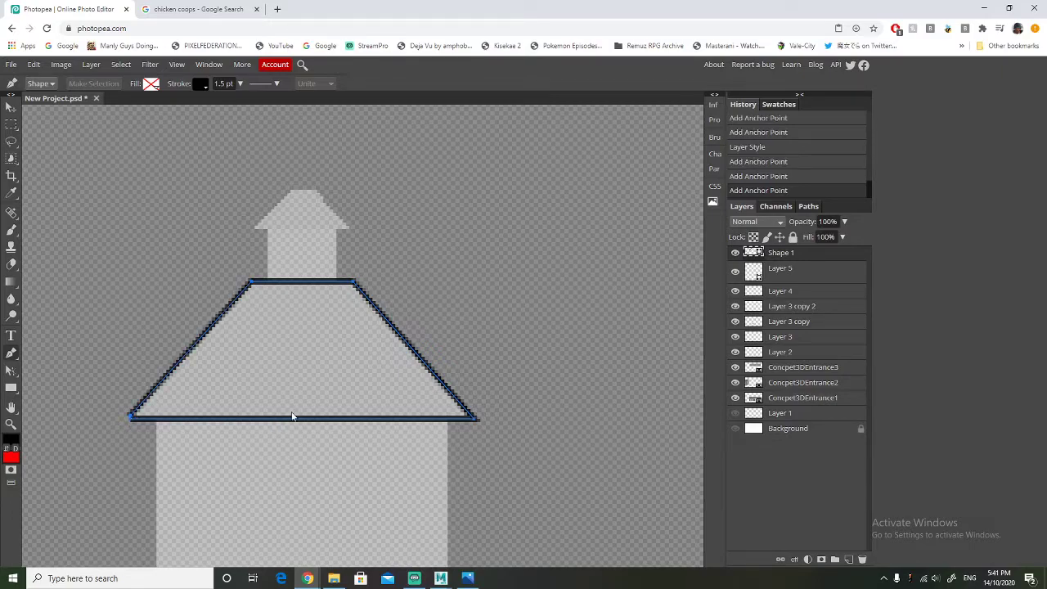
pyautogui.hotkey('ctrl', 'z')
pyautogui.click(130, 419)
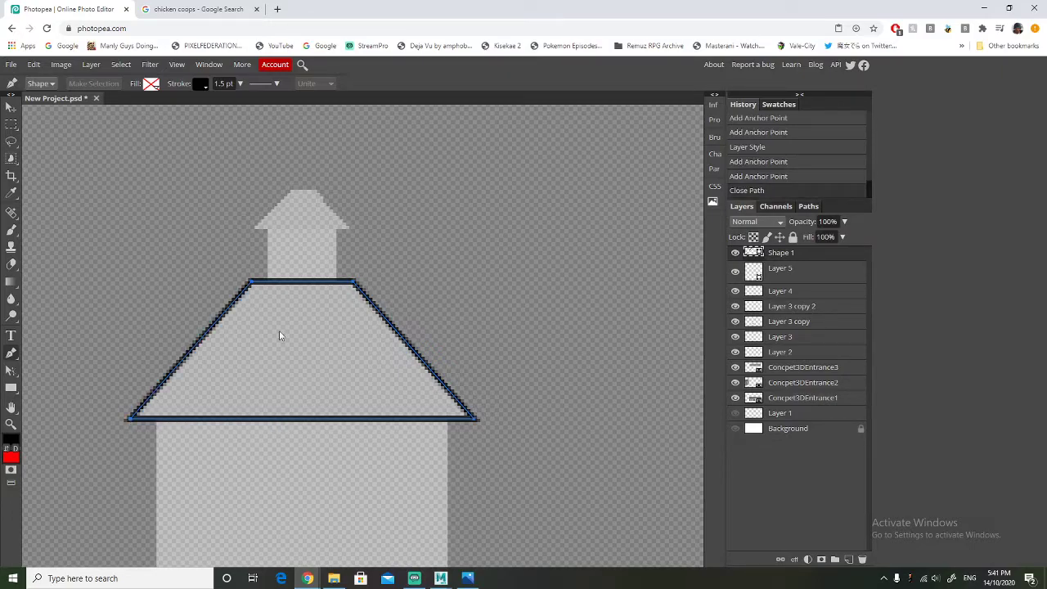
pyautogui.click(801, 277)
pyautogui.press('Delete')
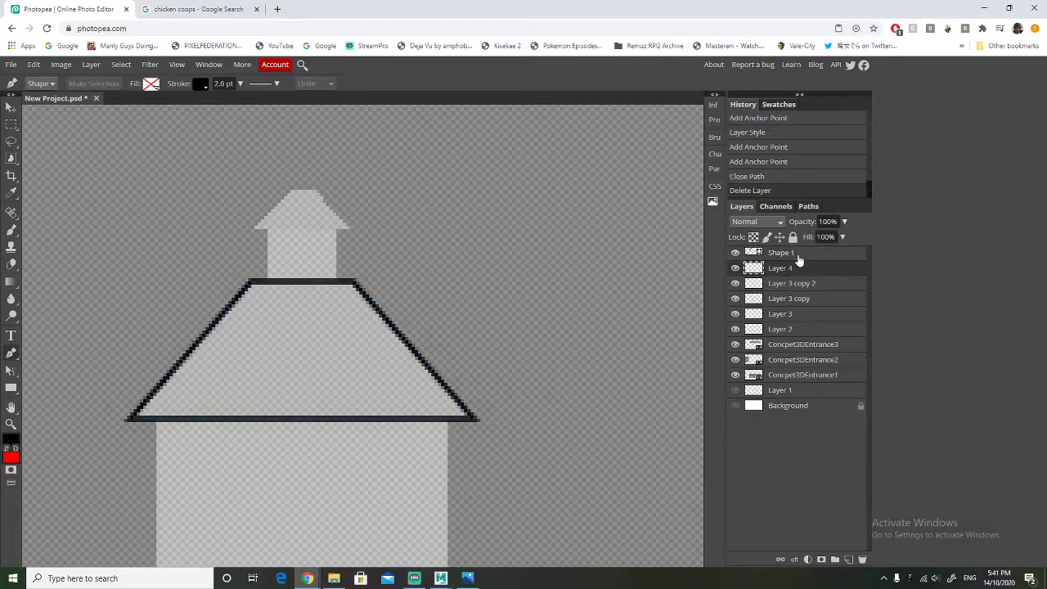
# Duplicate the roof outline's Shape 1 layer and move the copy up over the small cupola
pyautogui.click(799, 260)
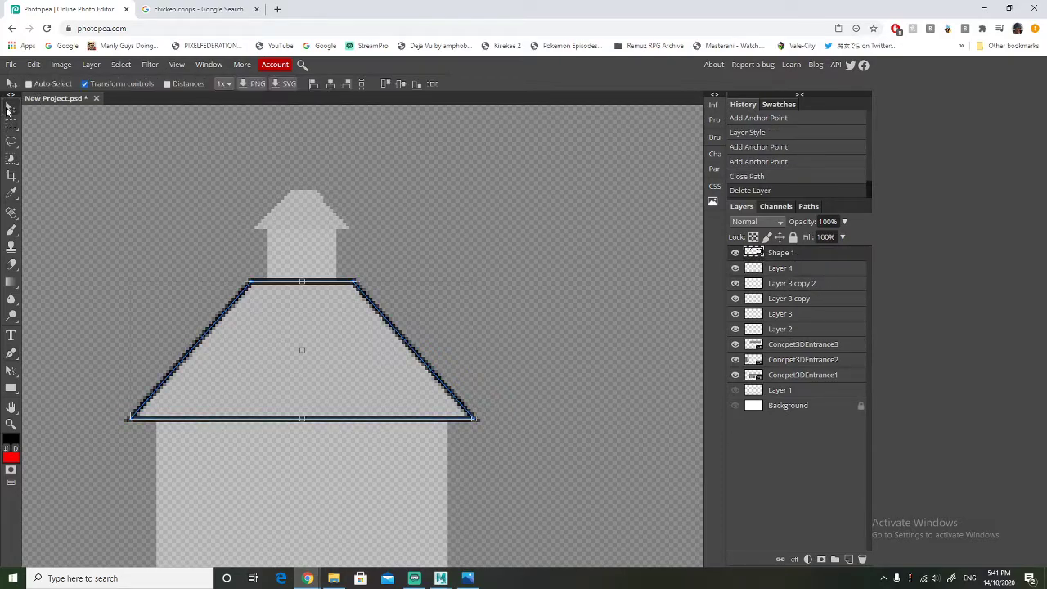
pyautogui.click(11, 107)
pyautogui.moveTo(810, 257); pyautogui.dragTo(810, 252)
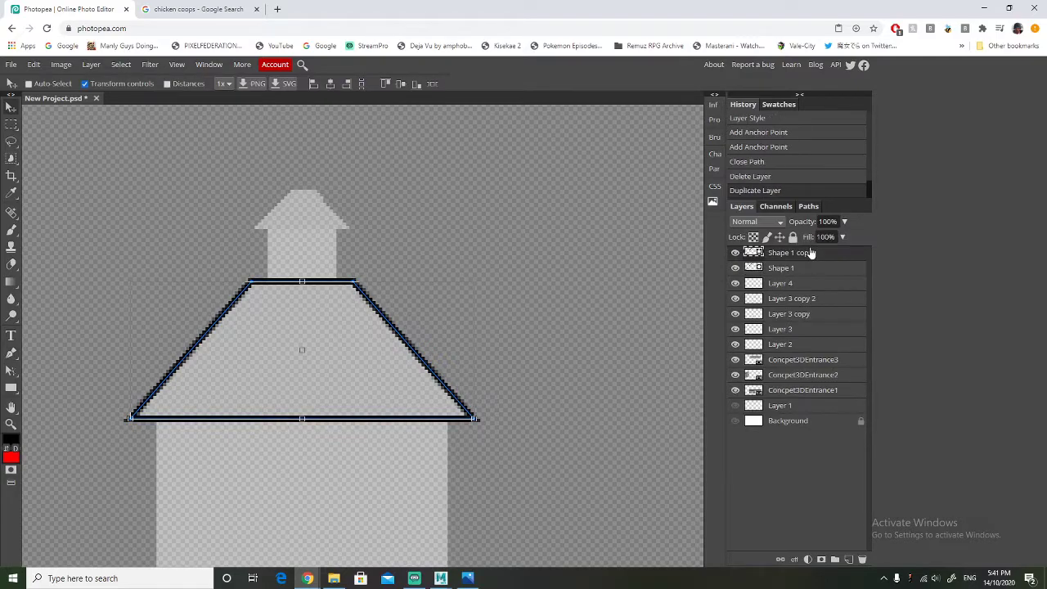
pyautogui.moveTo(340, 374); pyautogui.dragTo(348, 226)
# Scale the copied outline to 26.67% width and 26.19% height so that it fits the cupola's small roof
pyautogui.hotkey('ctrl', 't')
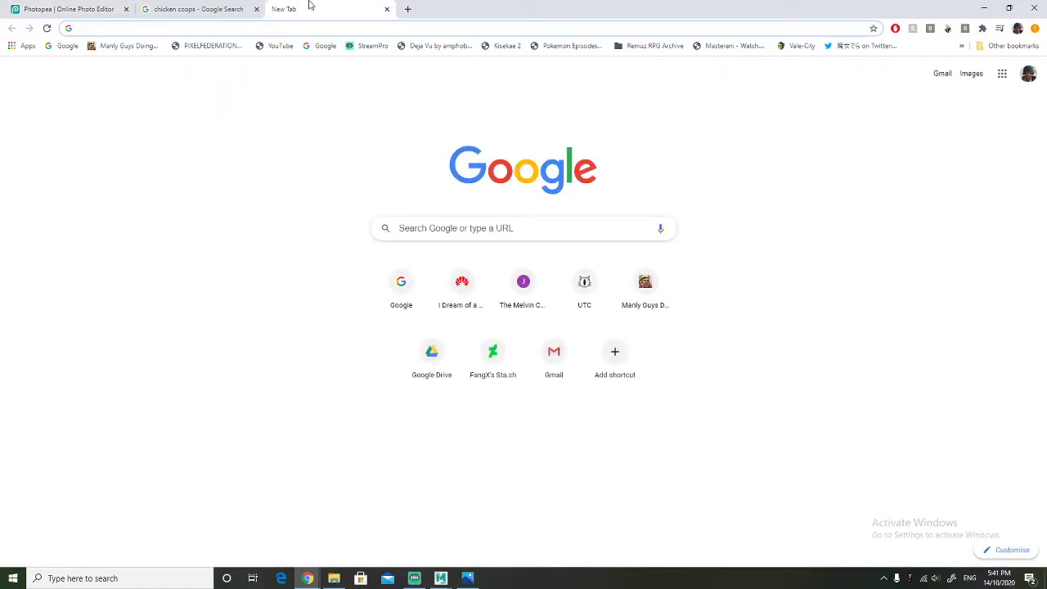
pyautogui.middleClick(309, 5)
pyautogui.scroll(1, 365, 180)
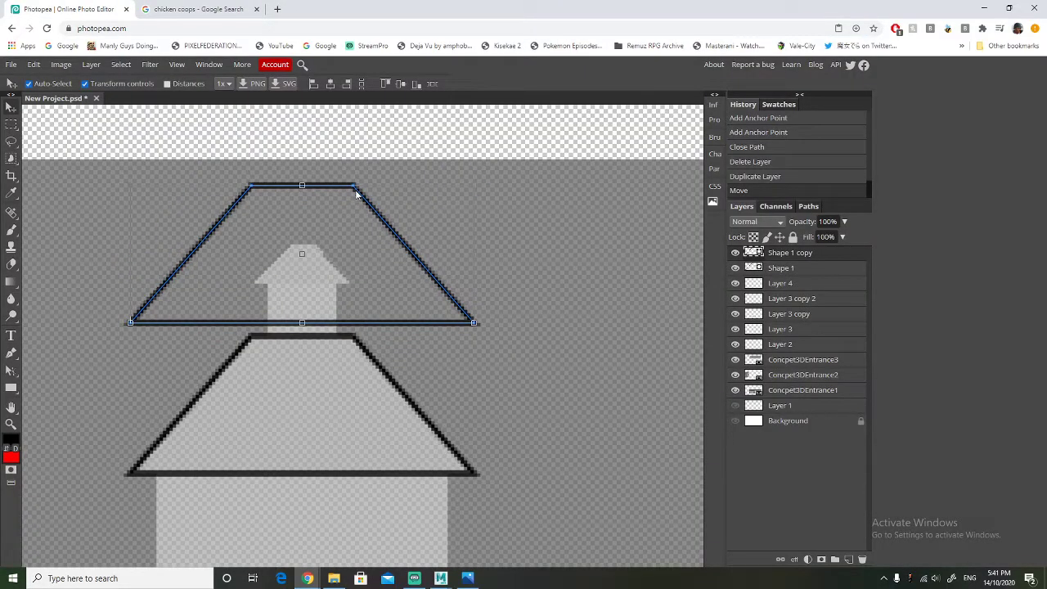
pyautogui.rightClick(355, 193)
pyautogui.hotkey('ctrl', 't')
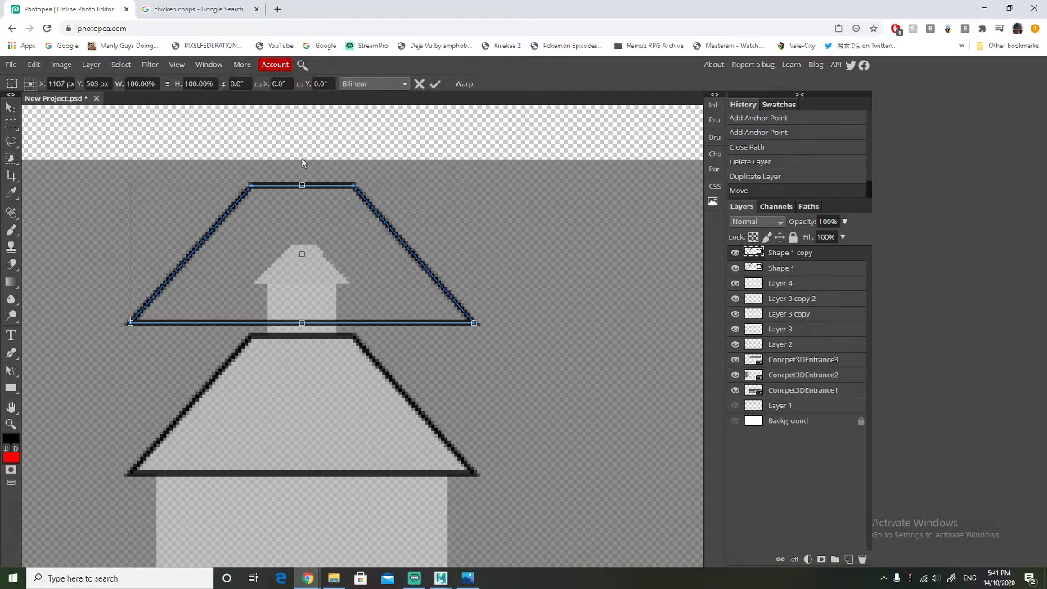
pyautogui.moveTo(125, 186); pyautogui.dragTo(235, 256)
pyautogui.moveTo(339, 288); pyautogui.dragTo(358, 249)
pyautogui.moveTo(496, 219); pyautogui.dragTo(345, 248)
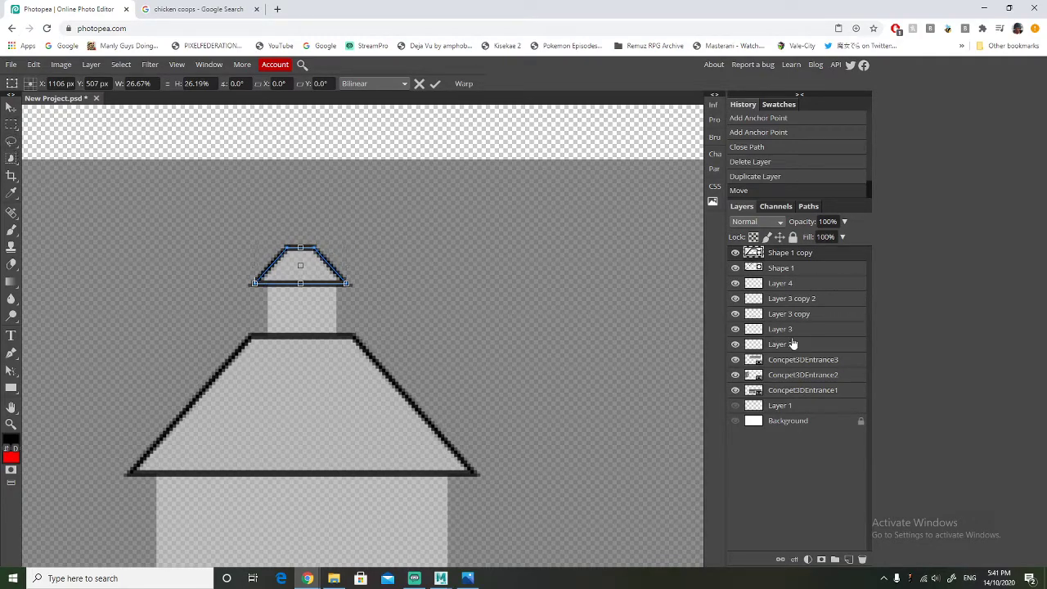
pyautogui.press('Return')
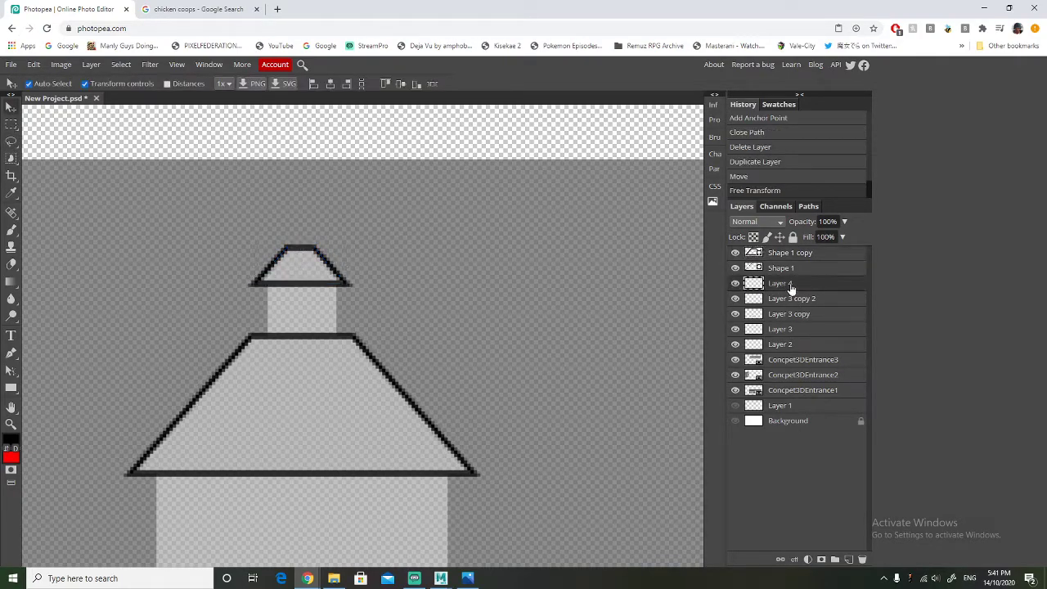
# Add a new layer above Layer 4 and draw the cupola's two vertical side walls with black Brush lines
pyautogui.click(848, 559)
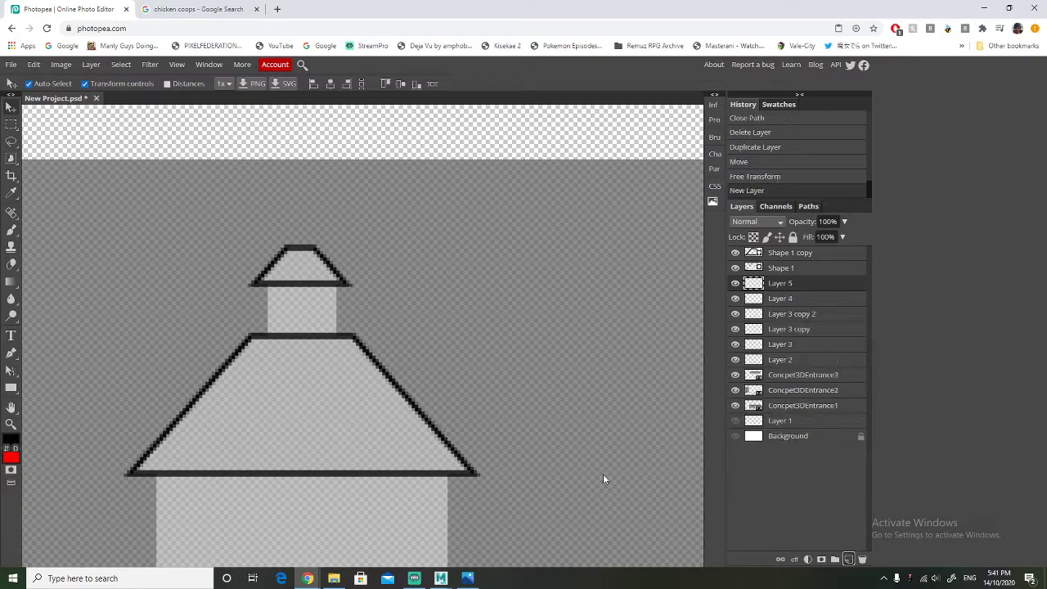
pyautogui.click(12, 230)
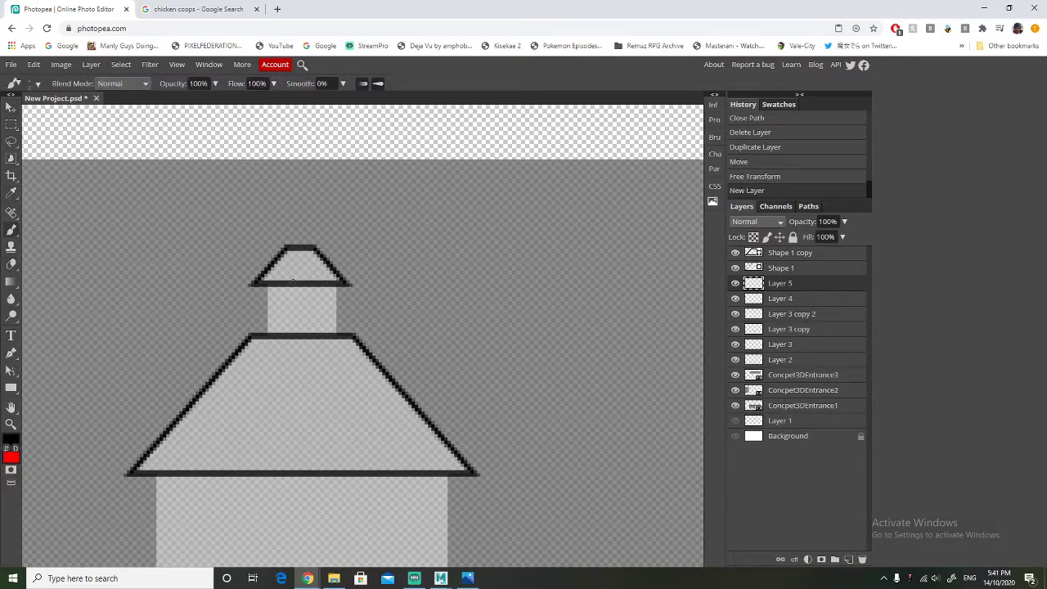
pyautogui.moveTo(267, 283); pyautogui.dragTo(271, 335)
pyautogui.moveTo(336, 283); pyautogui.dragTo(336, 335)
# Outline the sides and bottom edge of the tower body below the main roof with straight black Brush lines
pyautogui.keyDown('alt'); pyautogui.scroll(-1, 391, 294); pyautogui.keyUp('alt')
pyautogui.keyDown('alt'); pyautogui.scroll(-2, 391, 294); pyautogui.keyUp('alt')
pyautogui.scroll(-3, 391, 294)
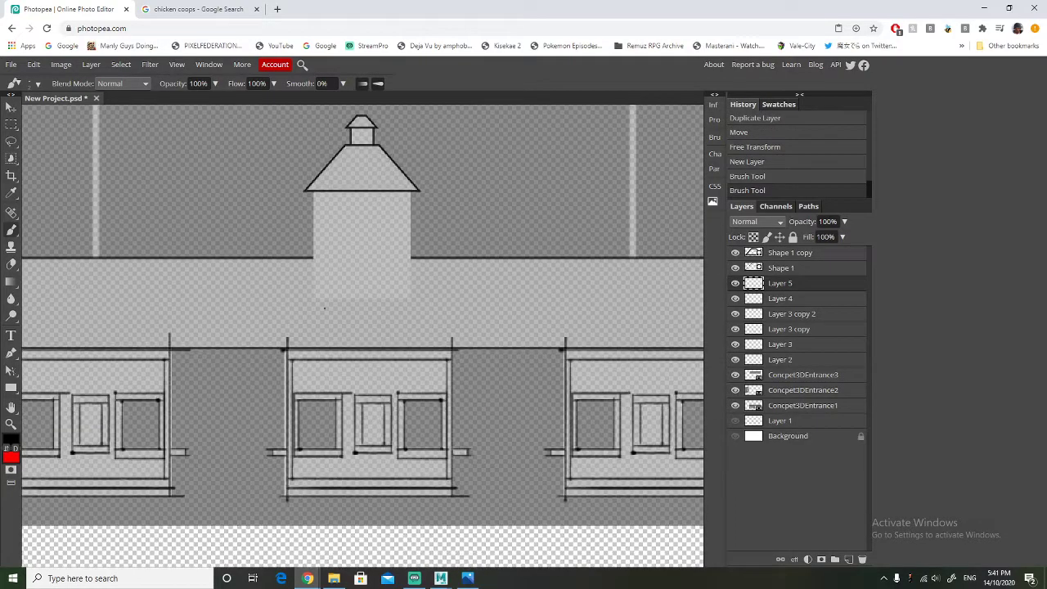
pyautogui.keyDown('alt'); pyautogui.scroll(2, 328, 295); pyautogui.keyUp('alt')
pyautogui.scroll(5, 328, 296)
pyautogui.scroll(-2, 320, 327)
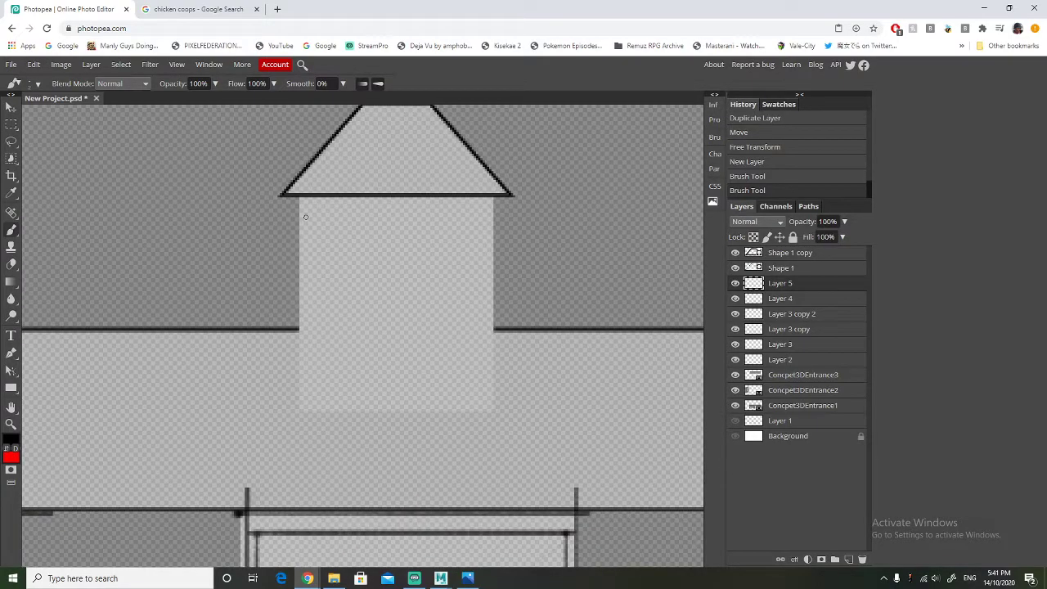
pyautogui.moveTo(300, 197)
pyautogui.mouseDown()
pyautogui.moveTo(295, 406)
pyautogui.moveTo(491, 417)
pyautogui.moveTo(495, 197)
pyautogui.mouseUp()
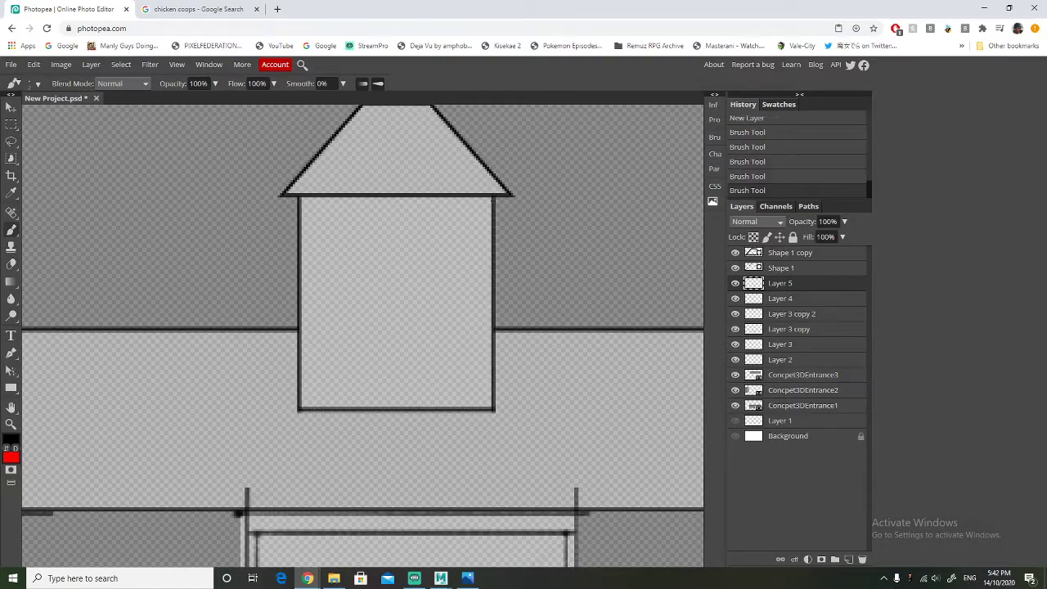
pyautogui.scroll(-5, 423, 317)
pyautogui.scroll(2, 480, 323)
pyautogui.scroll(4, 480, 323)
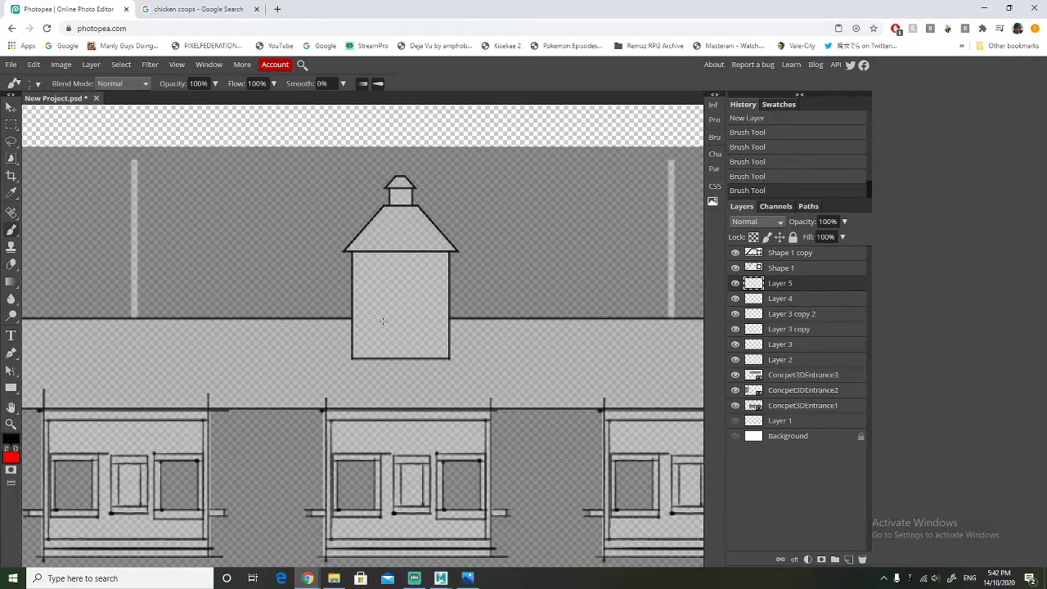
pyautogui.scroll(1, 441, 320)
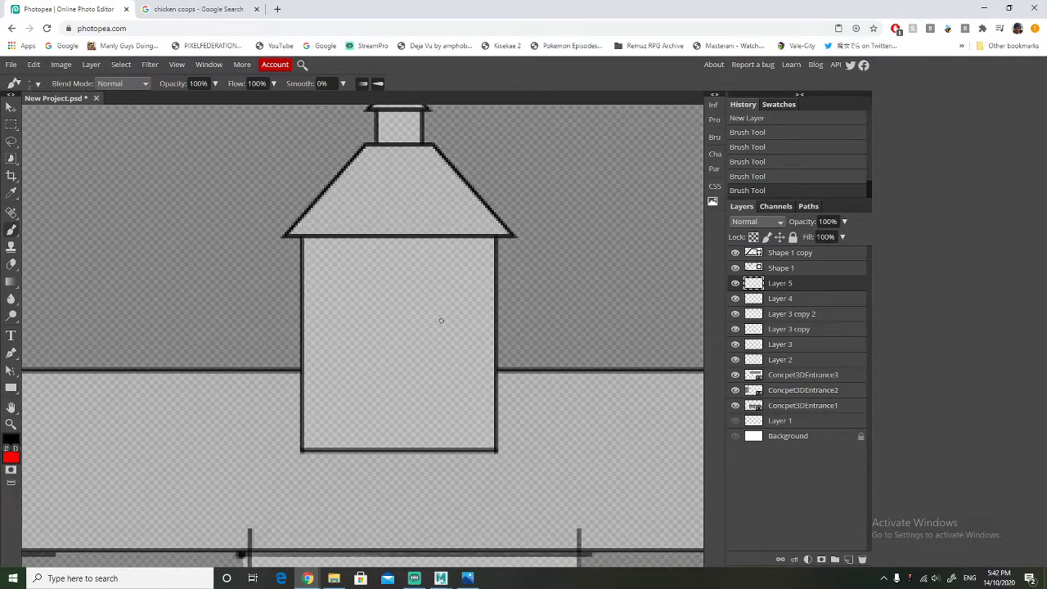
pyautogui.scroll(-1, 442, 320)
pyautogui.scroll(1, 377, 353)
pyautogui.scroll(-1, 377, 353)
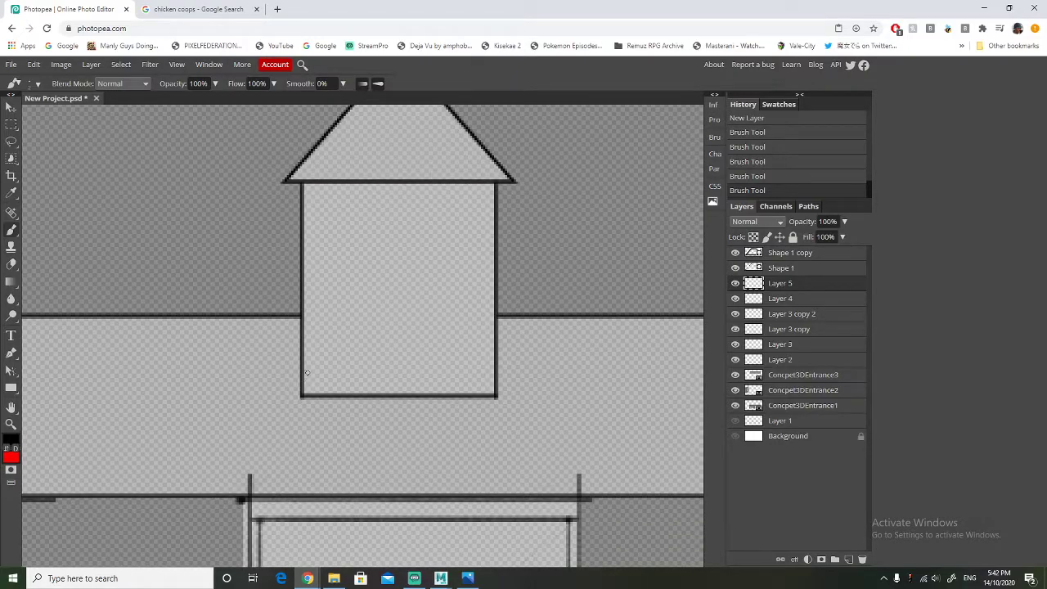
# Draw the tower body's inner trim with straight black Brush lines: one horizontal near the top, two near the bottom, and a vertical along each side
pyautogui.moveTo(302, 198); pyautogui.dragTo(495, 198)
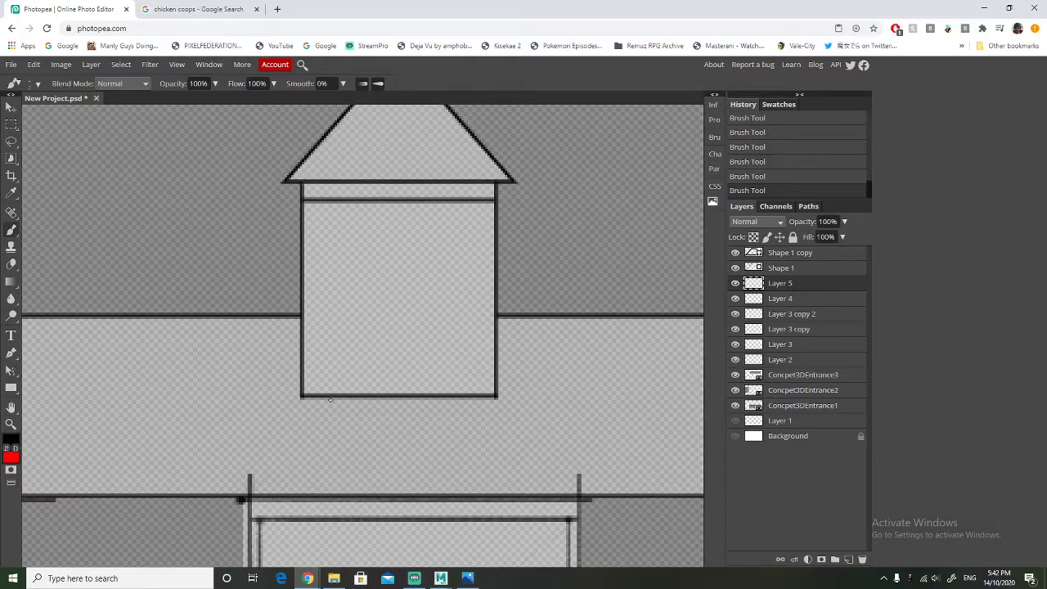
pyautogui.moveTo(304, 378); pyautogui.dragTo(496, 378)
pyautogui.moveTo(301, 358); pyautogui.dragTo(494, 359)
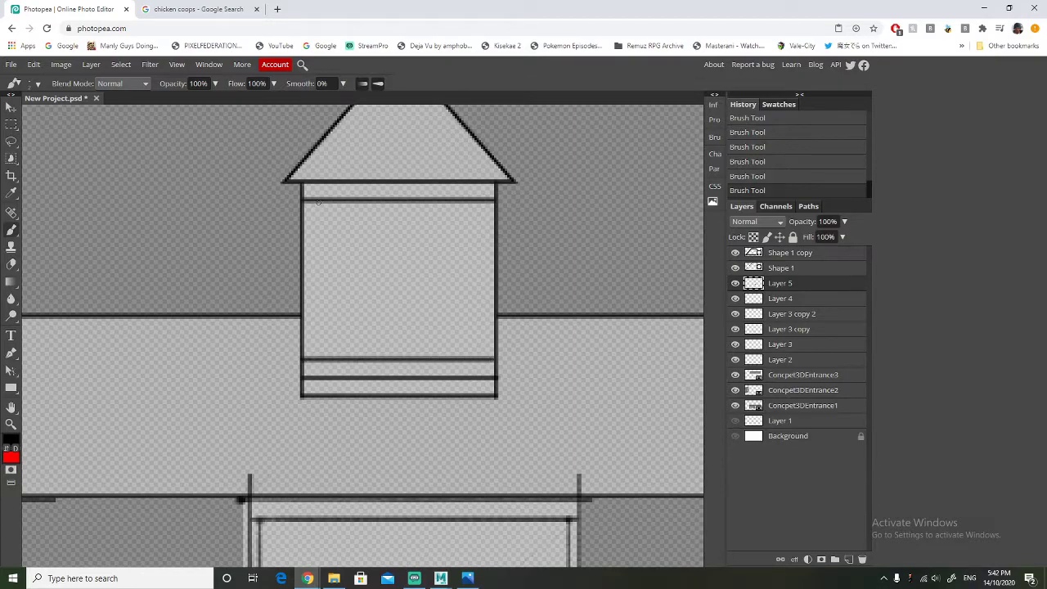
pyautogui.hotkey('ctrl', 'z')
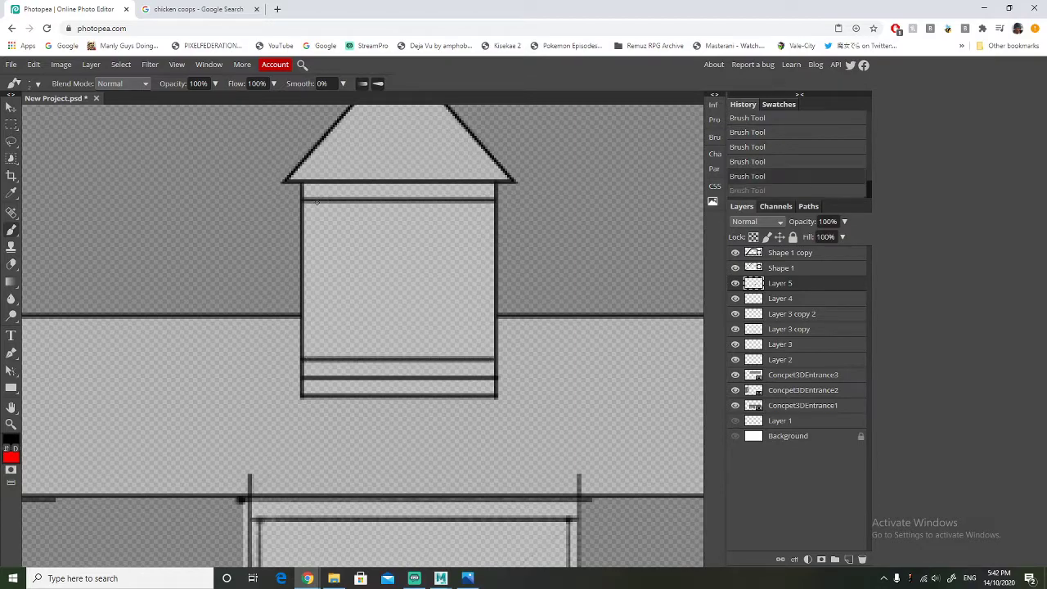
pyautogui.moveTo(318, 202); pyautogui.dragTo(322, 355)
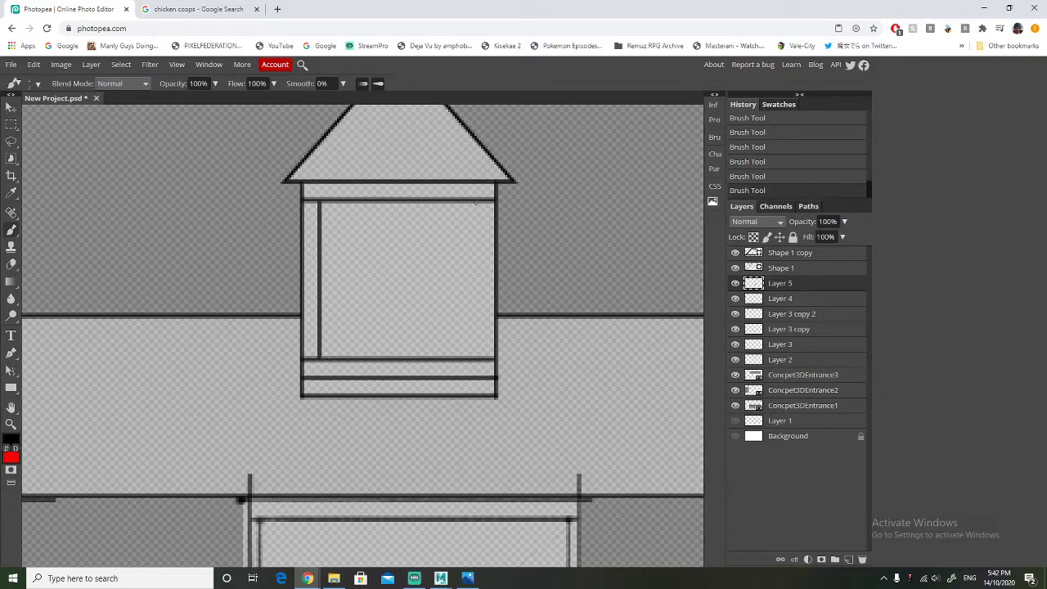
pyautogui.moveTo(475, 202); pyautogui.dragTo(476, 353)
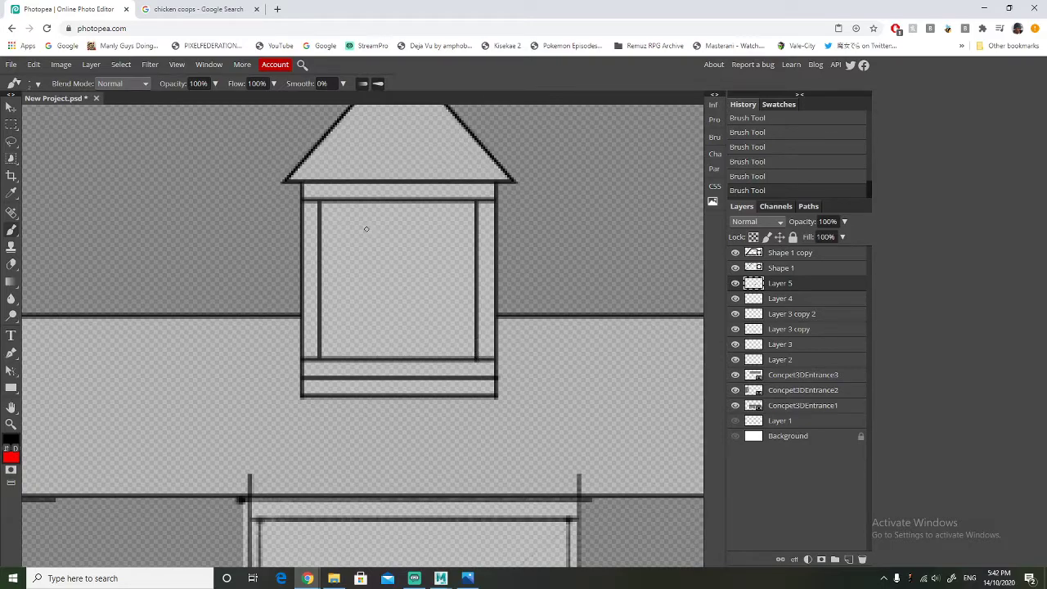
# Draw the square outer frame of a window inside the tower's trim, plus horizontal inner frame lines near its top and bottom
pyautogui.keyDown('shift'); pyautogui.moveTo(345, 222); pyautogui.dragTo(458, 222); pyautogui.keyUp('shift')
pyautogui.hotkey('ctrl', 'z')
pyautogui.moveTo(349, 240)
pyautogui.keyDown('shift'); pyautogui.mouseDown()
pyautogui.moveTo(459, 241)
pyautogui.moveTo(456, 331)
pyautogui.mouseUp(); pyautogui.keyUp('shift')
pyautogui.hotkey('ctrl', 'z')
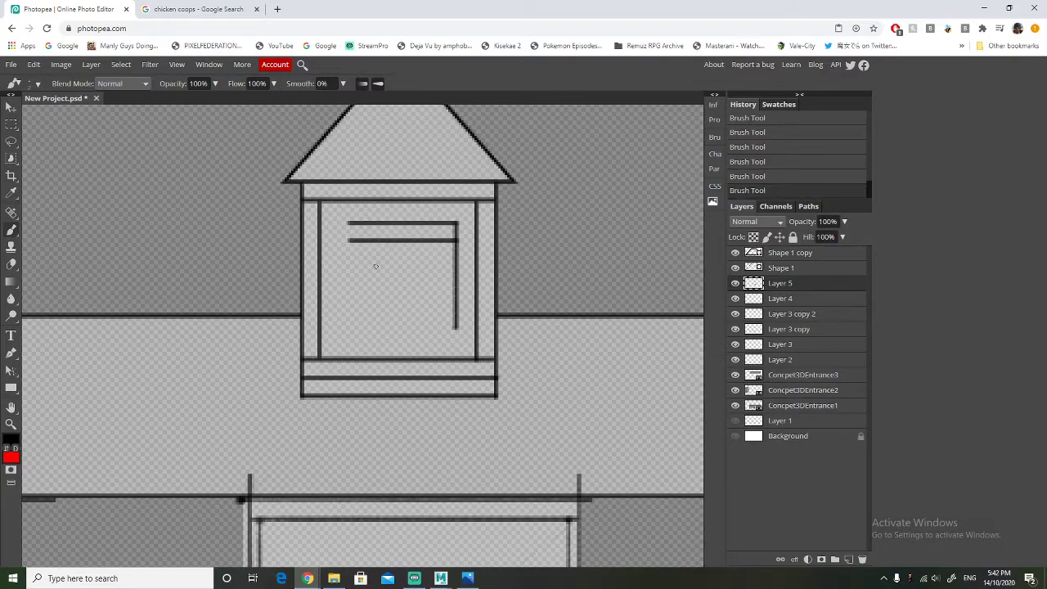
pyautogui.moveTo(348, 221)
pyautogui.keyDown('shift'); pyautogui.mouseDown()
pyautogui.moveTo(355, 321)
pyautogui.moveTo(456, 326)
pyautogui.mouseUp(); pyautogui.keyUp('shift')
pyautogui.keyDown('shift'); pyautogui.click(350, 313); pyautogui.keyUp('shift')
pyautogui.hotkey('ctrl', 'z')
pyautogui.keyDown('shift'); pyautogui.moveTo(350, 312); pyautogui.dragTo(456, 312); pyautogui.keyUp('shift')
# Draw the two vertical inner frame lines of the tower window between its upper and lower inner lines
pyautogui.keyDown('shift'); pyautogui.click(361, 239); pyautogui.keyUp('shift')
pyautogui.hotkey('ctrl', 'z')
pyautogui.keyDown('shift'); pyautogui.moveTo(361, 241); pyautogui.dragTo(361, 311); pyautogui.keyUp('shift')
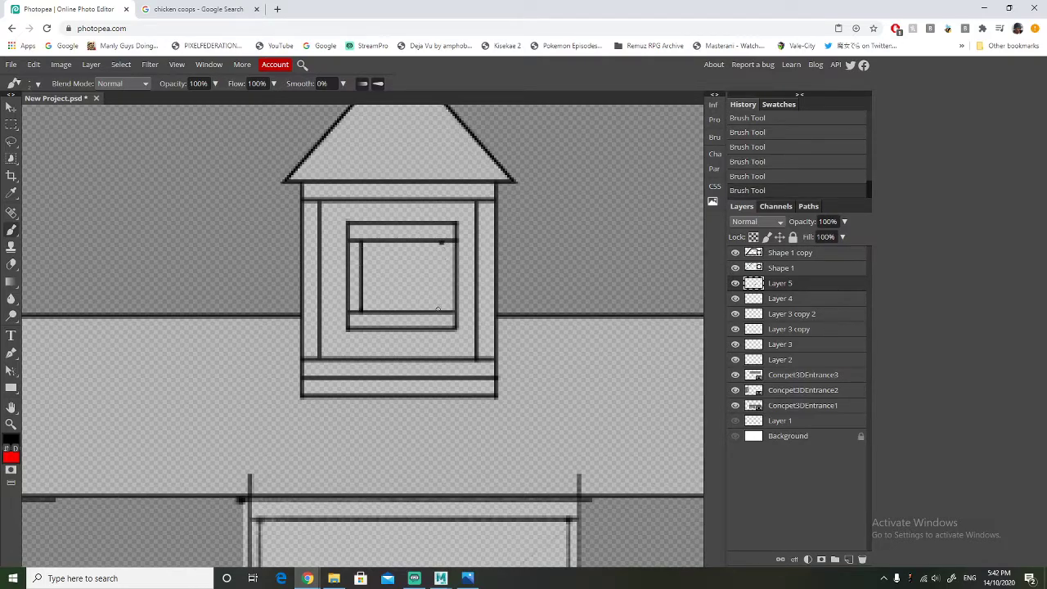
pyautogui.hotkey('ctrl', 'z')
pyautogui.keyDown('shift'); pyautogui.moveTo(441, 240); pyautogui.dragTo(441, 314); pyautogui.keyUp('shift')
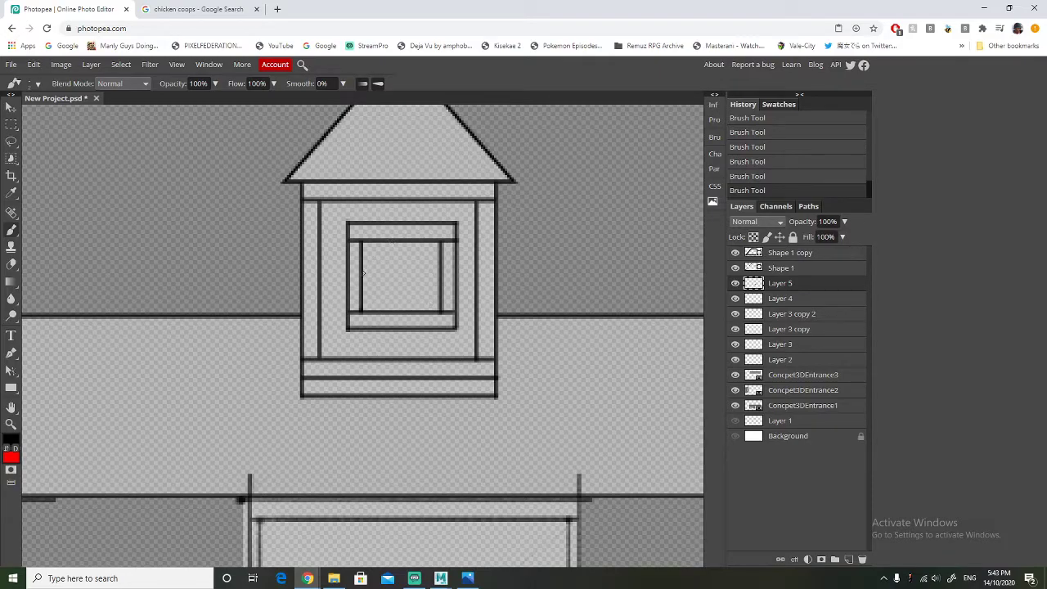
# Draw horizontal and vertical double crossbars inside the tower window to divide it into four panes
pyautogui.keyDown('shift'); pyautogui.moveTo(363, 273); pyautogui.dragTo(440, 273); pyautogui.keyUp('shift')
pyautogui.keyDown('shift'); pyautogui.moveTo(363, 286); pyautogui.dragTo(438, 285); pyautogui.keyUp('shift')
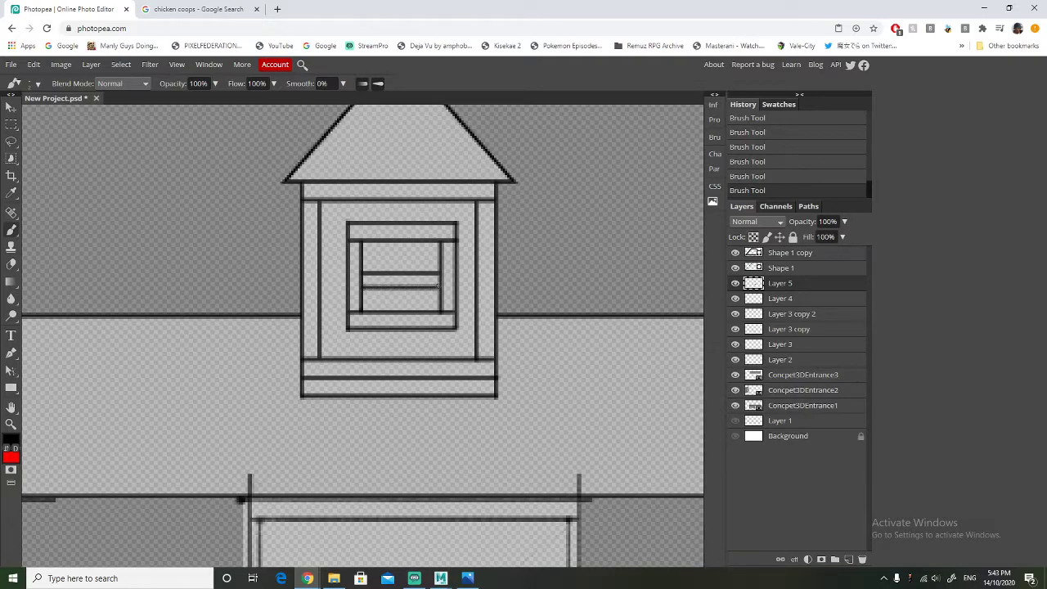
pyautogui.moveTo(392, 245)
pyautogui.mouseDown()
pyautogui.moveTo(393, 268)
pyautogui.moveTo(409, 271)
pyautogui.moveTo(393, 315)
pyautogui.moveTo(410, 312)
pyautogui.moveTo(408, 292)
pyautogui.moveTo(407, 313)
pyautogui.mouseUp()
pyautogui.hotkey('ctrl', 'z')
pyautogui.hotkey('ctrl', 'z')
# Hide the Concpet3DEntrance1 reference layer to inspect the front-view line art alone, and show it again
pyautogui.keyDown('alt'); pyautogui.scroll(-3, 419, 285); pyautogui.keyUp('alt')
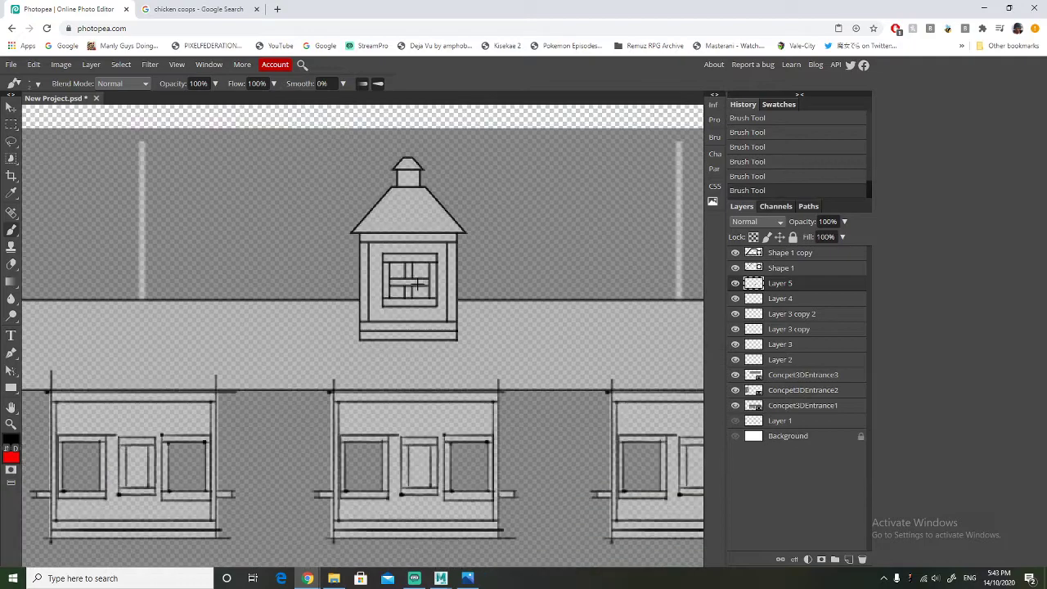
pyautogui.keyDown('alt'); pyautogui.scroll(-3, 427, 288); pyautogui.keyUp('alt')
pyautogui.keyDown('alt'); pyautogui.scroll(3, 427, 293); pyautogui.keyUp('alt')
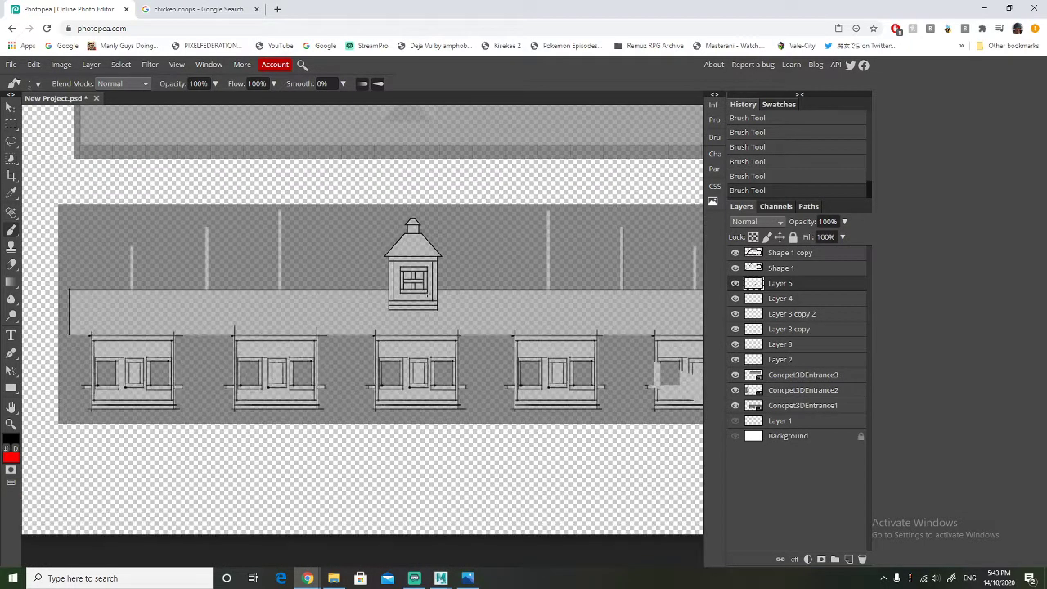
pyautogui.click(735, 405)
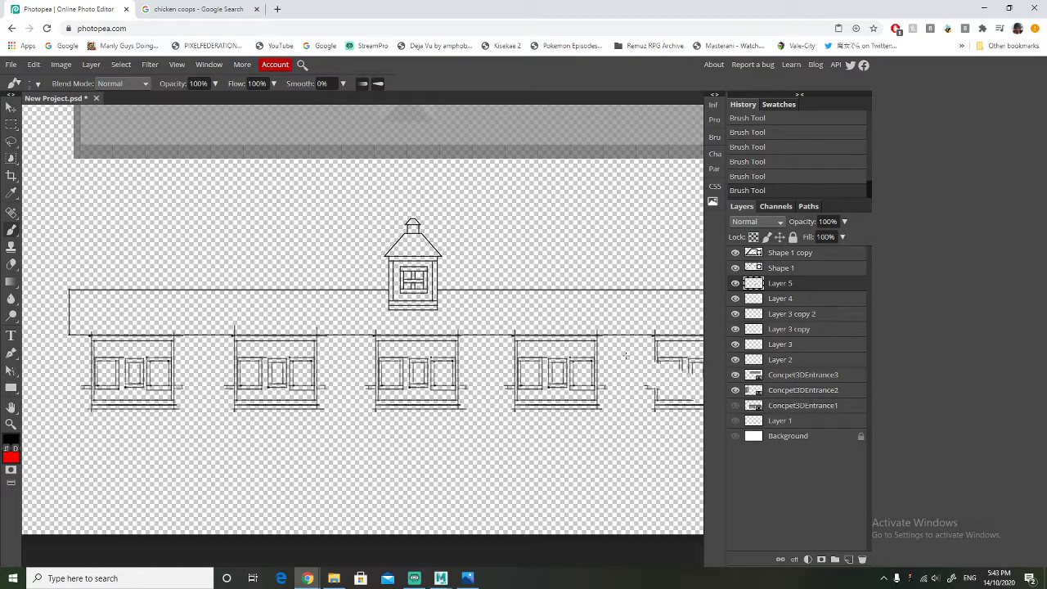
pyautogui.click(736, 405)
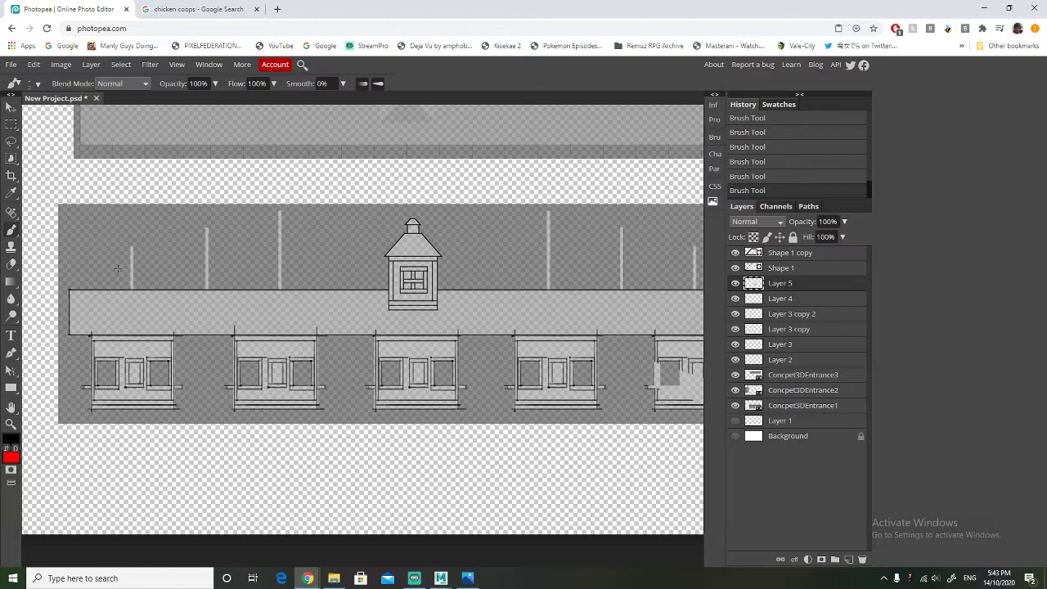
# Add a new layer above Layer 5 and outline the shortest pole on the roof left of the tower with black Brush lines
pyautogui.keyDown('alt'); pyautogui.scroll(5, 117, 268); pyautogui.keyUp('alt')
pyautogui.scroll(3, 163, 286)
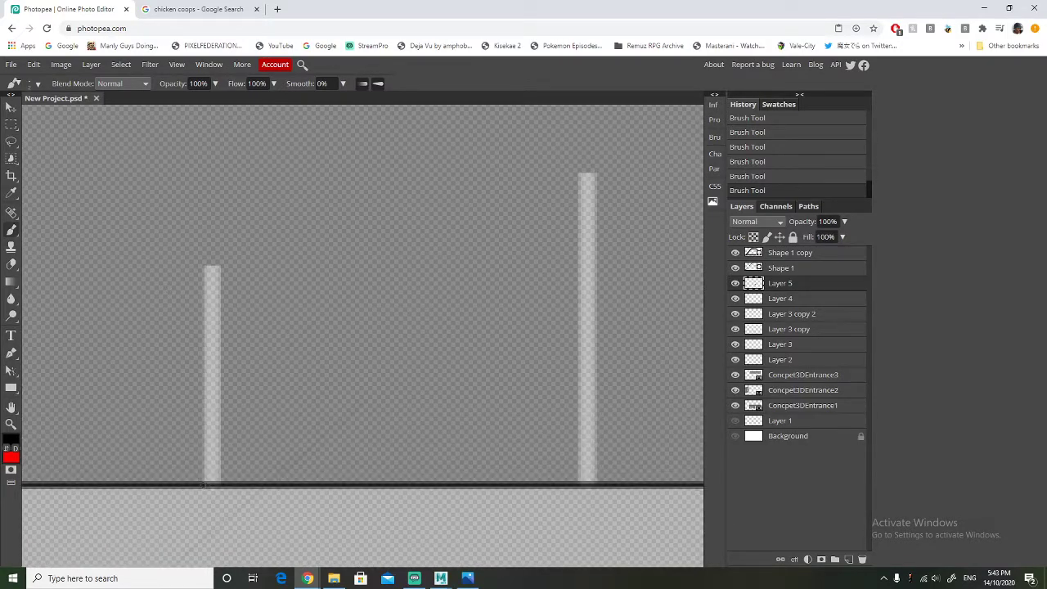
pyautogui.click(848, 558)
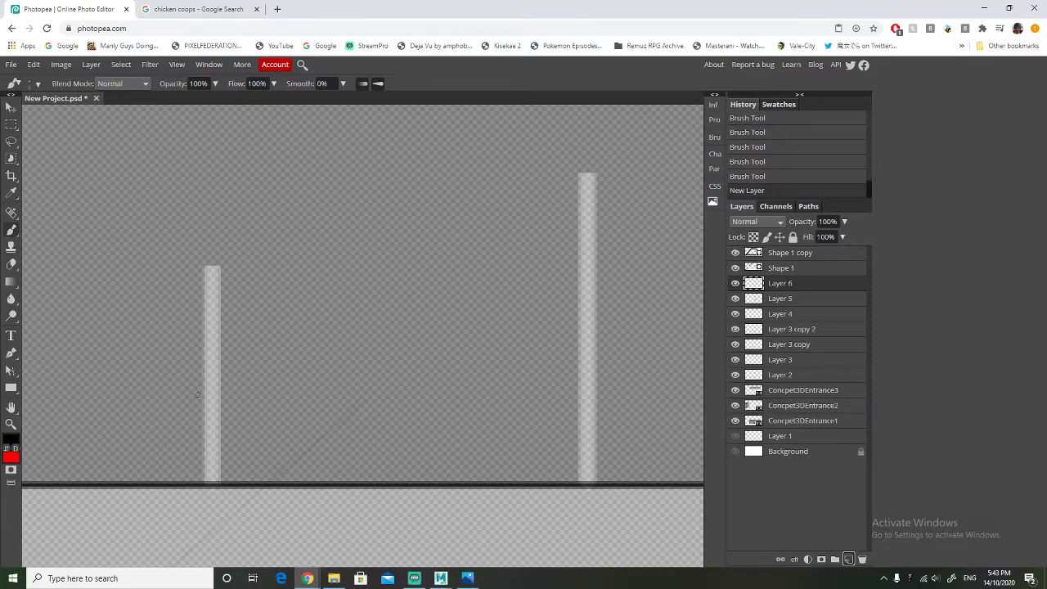
pyautogui.keyDown('alt'); pyautogui.scroll(-3, 197, 394); pyautogui.keyUp('alt')
pyautogui.keyDown('alt'); pyautogui.scroll(2, 198, 442); pyautogui.keyUp('alt')
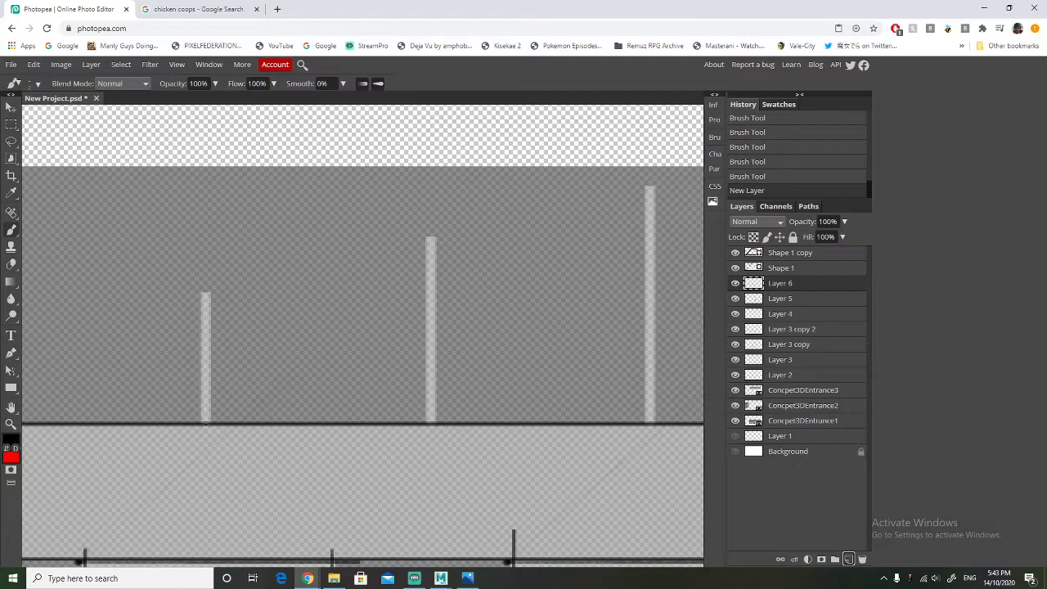
pyautogui.click(194, 356)
pyautogui.hotkey('ctrl', 'z')
pyautogui.keyDown('alt'); pyautogui.scroll(2, 217, 418); pyautogui.keyUp('alt')
pyautogui.moveTo(205, 420)
pyautogui.mouseDown()
pyautogui.moveTo(207, 204)
pyautogui.moveTo(218, 201)
pyautogui.moveTo(225, 424)
pyautogui.mouseUp()
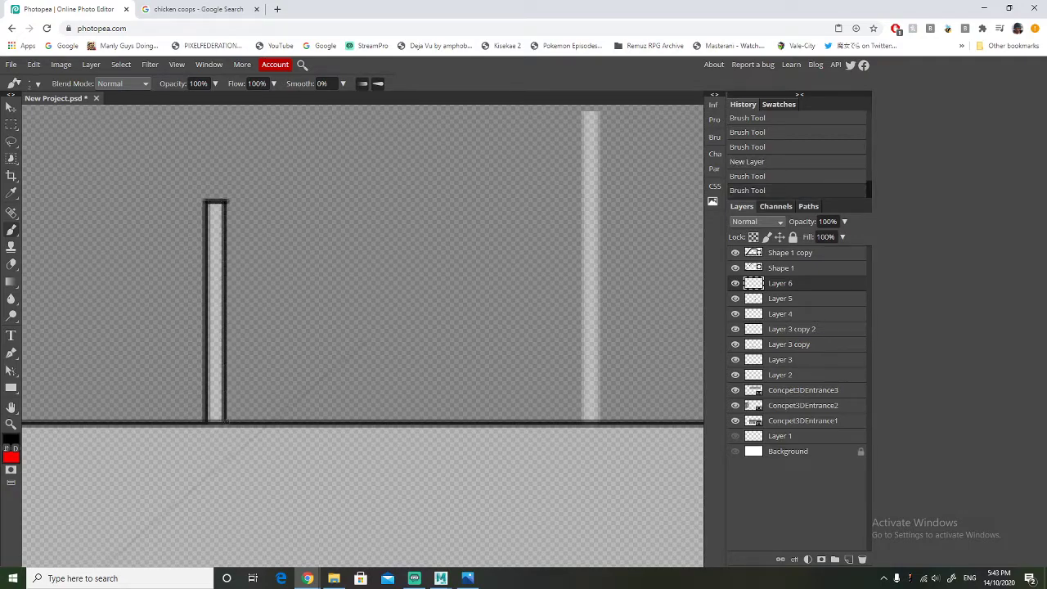
# Outline the sides and top of the medium-height pole left of the tower with straight black Brush lines
pyautogui.scroll(-6, 277, 373)
pyautogui.scroll(10, 394, 333)
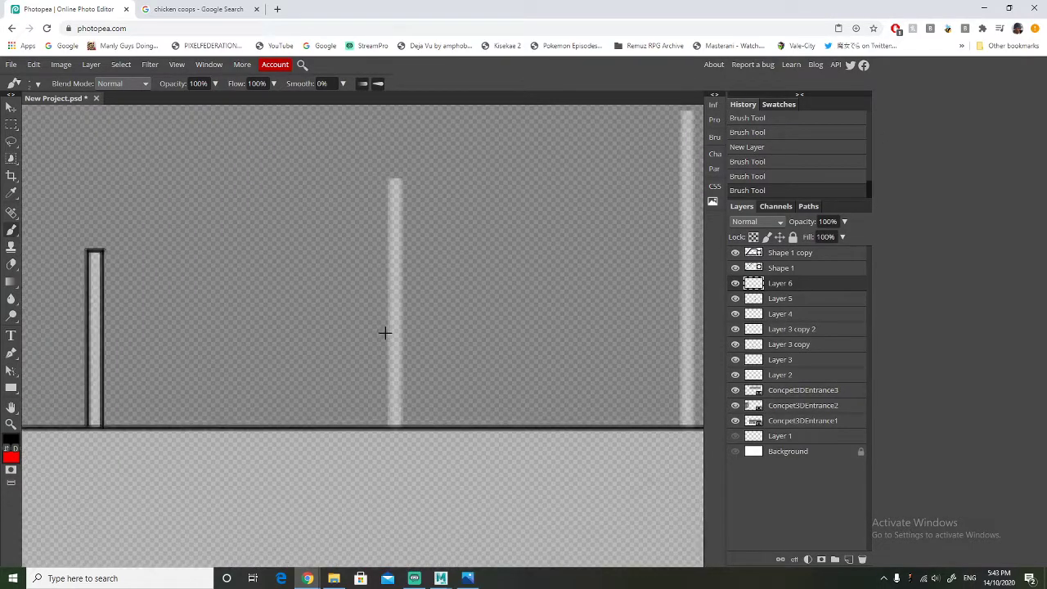
pyautogui.hscroll(2, 389, 338)
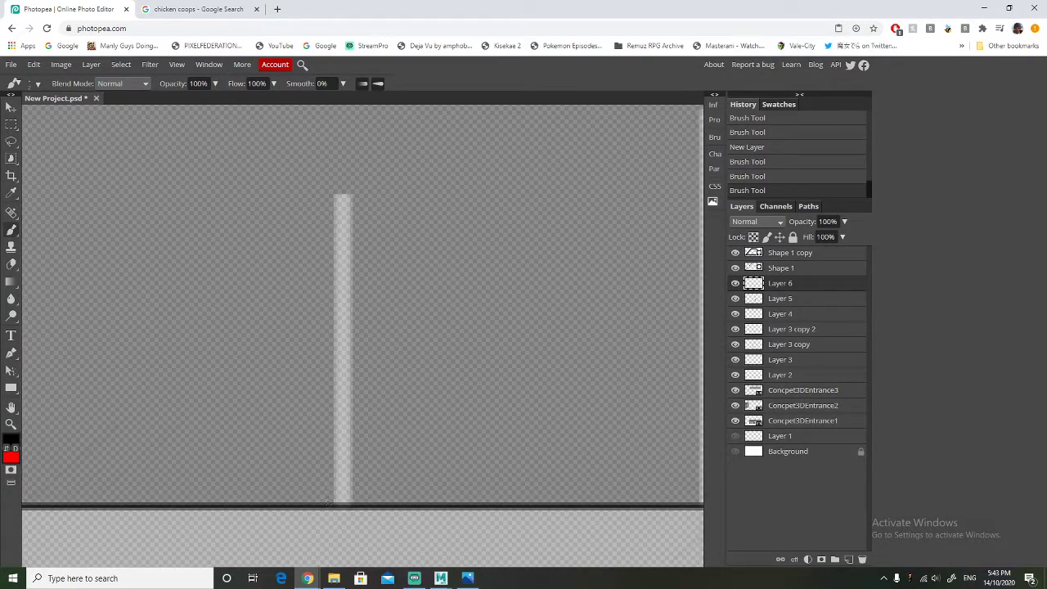
pyautogui.moveTo(332, 506)
pyautogui.mouseDown()
pyautogui.moveTo(337, 193)
pyautogui.moveTo(357, 195)
pyautogui.moveTo(352, 501)
pyautogui.mouseUp()
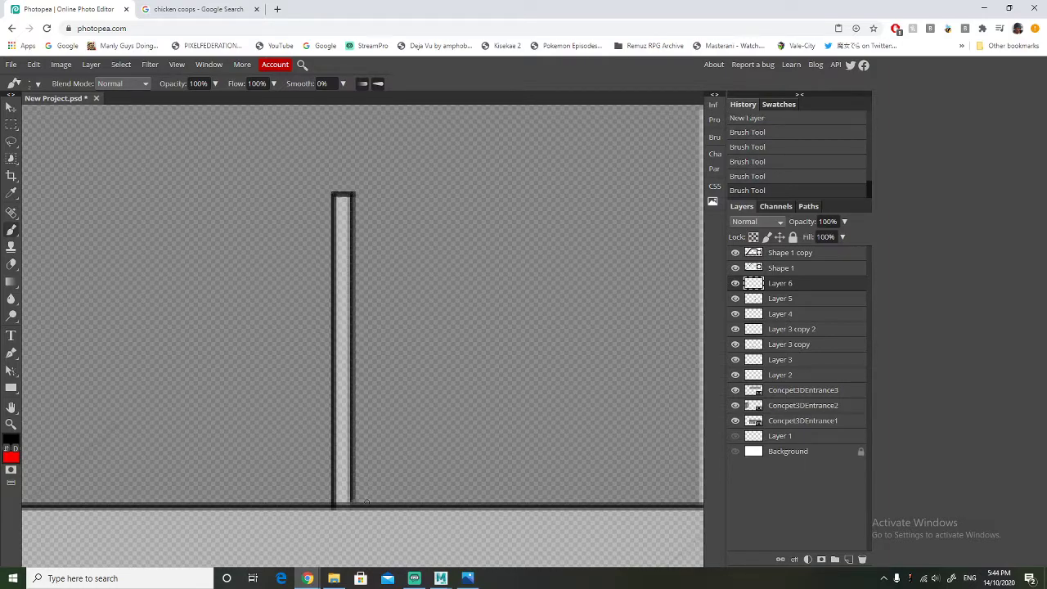
# Outline the sides and top of the tallest pole left of the tower with straight black Brush lines
pyautogui.scroll(-2, 373, 414)
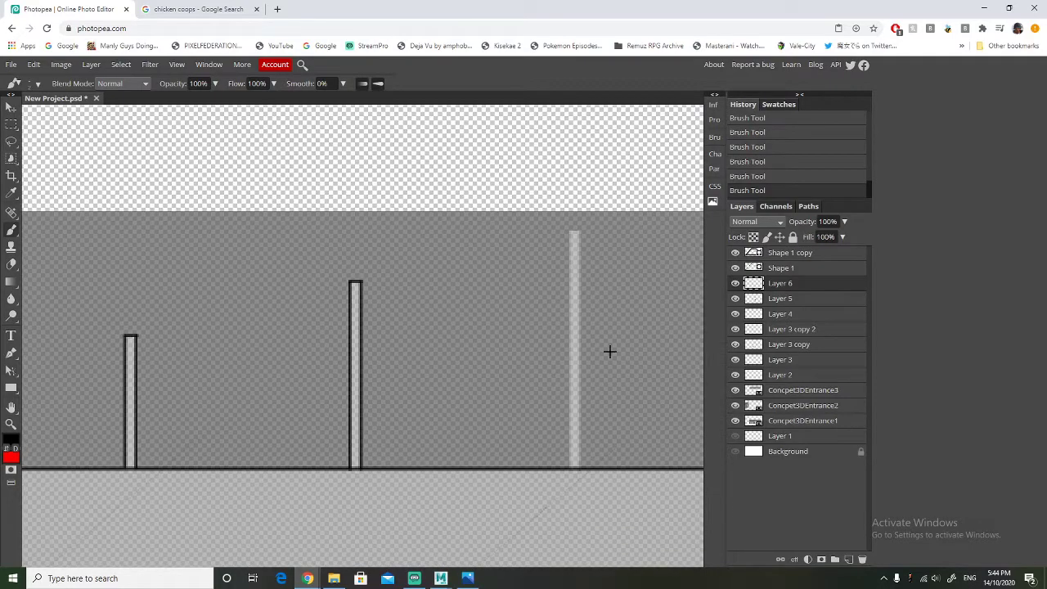
pyautogui.keyDown('alt'); pyautogui.scroll(-4, 610, 351); pyautogui.keyUp('alt')
pyautogui.keyDown('alt'); pyautogui.scroll(5, 612, 351); pyautogui.keyUp('alt')
pyautogui.keyDown('ctrl'); pyautogui.scroll(-2, 579, 352); pyautogui.keyUp('ctrl')
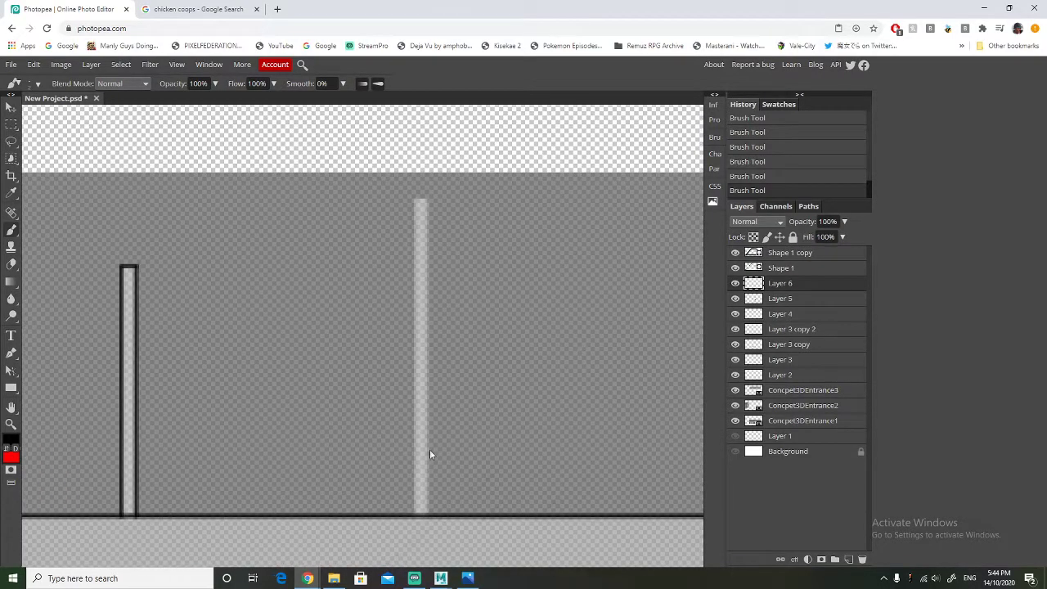
pyautogui.moveTo(412, 517); pyautogui.dragTo(418, 196)
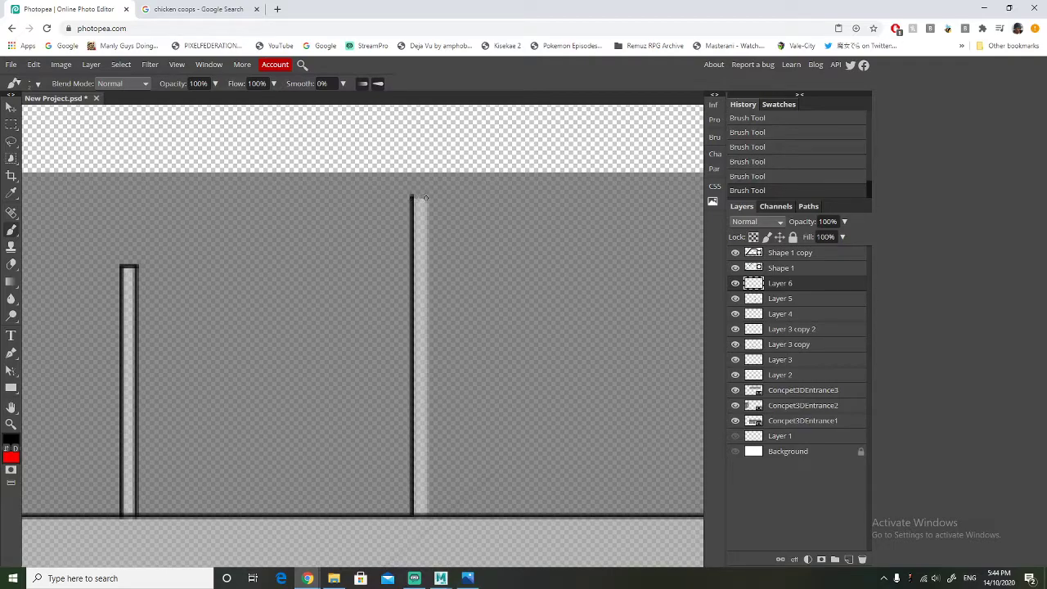
pyautogui.moveTo(429, 198)
pyautogui.mouseDown()
pyautogui.moveTo(429, 507)
pyautogui.moveTo(417, 514)
pyautogui.mouseUp()
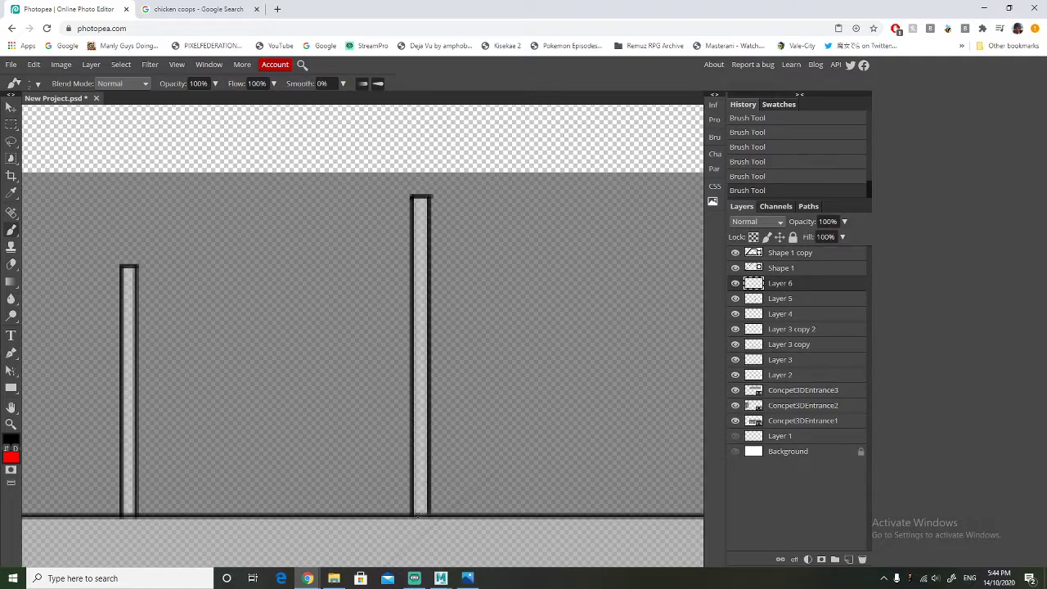
# Outline the sides and top of the tallest pole right of the tower with straight black Brush lines
pyautogui.hscroll(15, 475, 385)
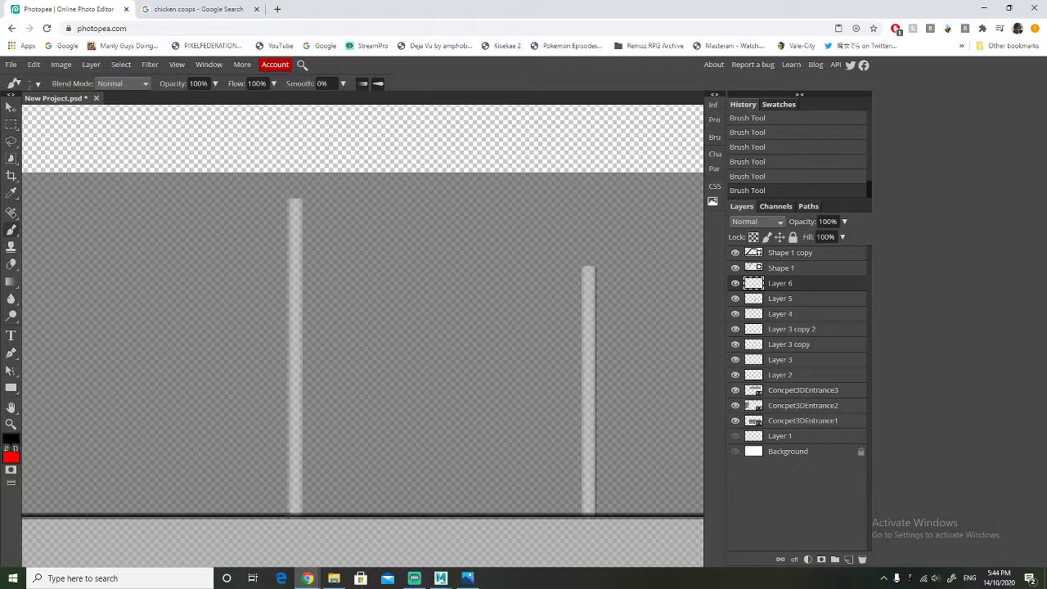
pyautogui.moveTo(288, 515); pyautogui.dragTo(288, 196)
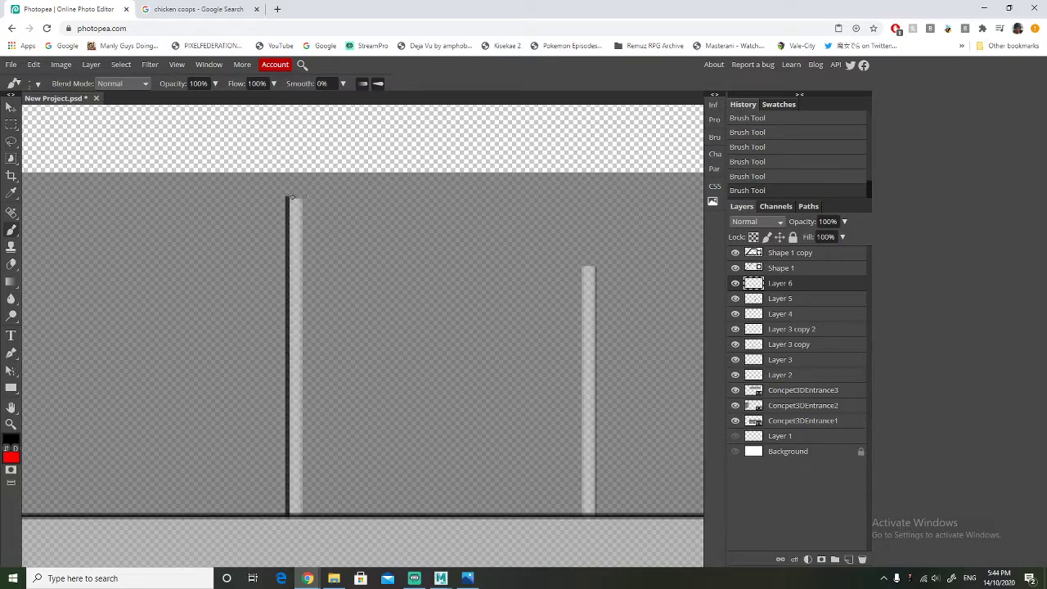
pyautogui.moveTo(304, 196); pyautogui.dragTo(303, 509)
# Outline the medium-height pole right of the tower with black Brush lines, redoing the stroke that went wrong
pyautogui.hscroll(5, 377, 407)
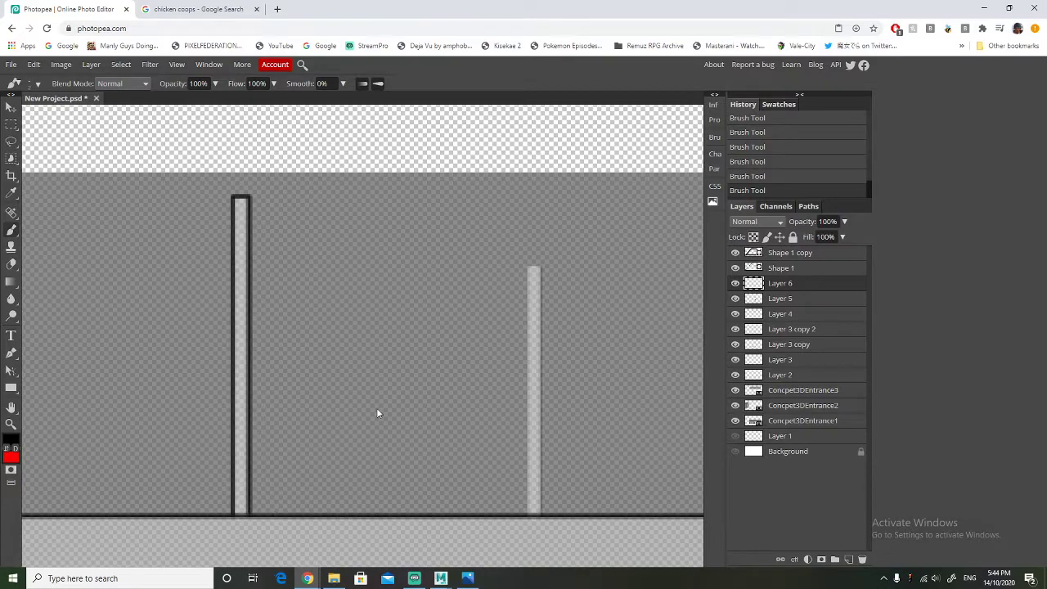
pyautogui.moveTo(363, 513)
pyautogui.mouseDown()
pyautogui.moveTo(362, 267)
pyautogui.moveTo(380, 265)
pyautogui.mouseUp()
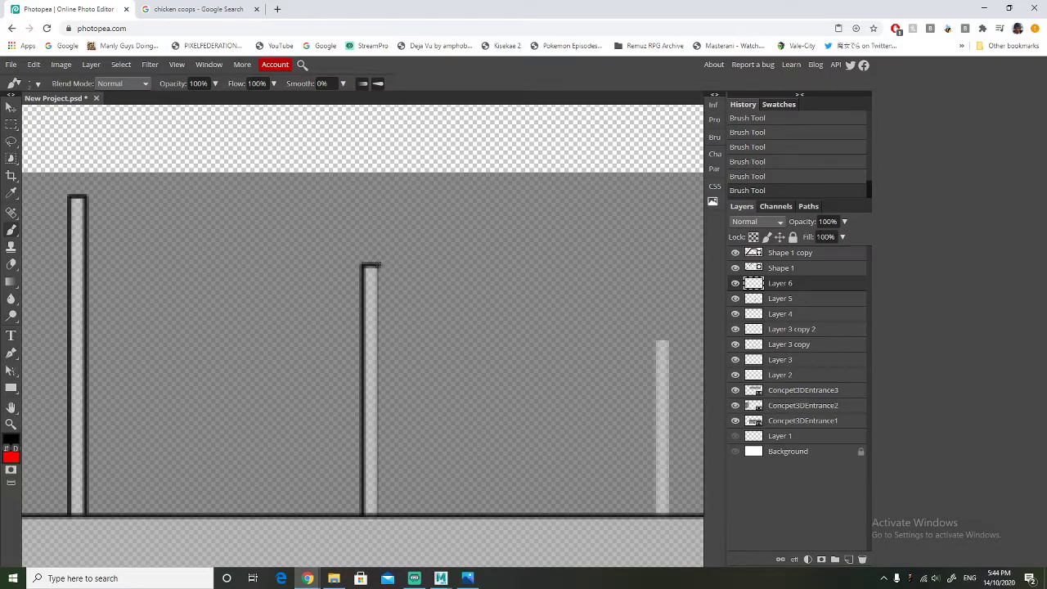
pyautogui.hotkey('ctrl', 'z')
pyautogui.moveTo(379, 266); pyautogui.dragTo(380, 515)
# Outline the sides and top of the shortest pole at the right end of the roof with black Brush lines
pyautogui.keyDown('shift'); pyautogui.hscroll(2, 404, 436); pyautogui.keyUp('shift')
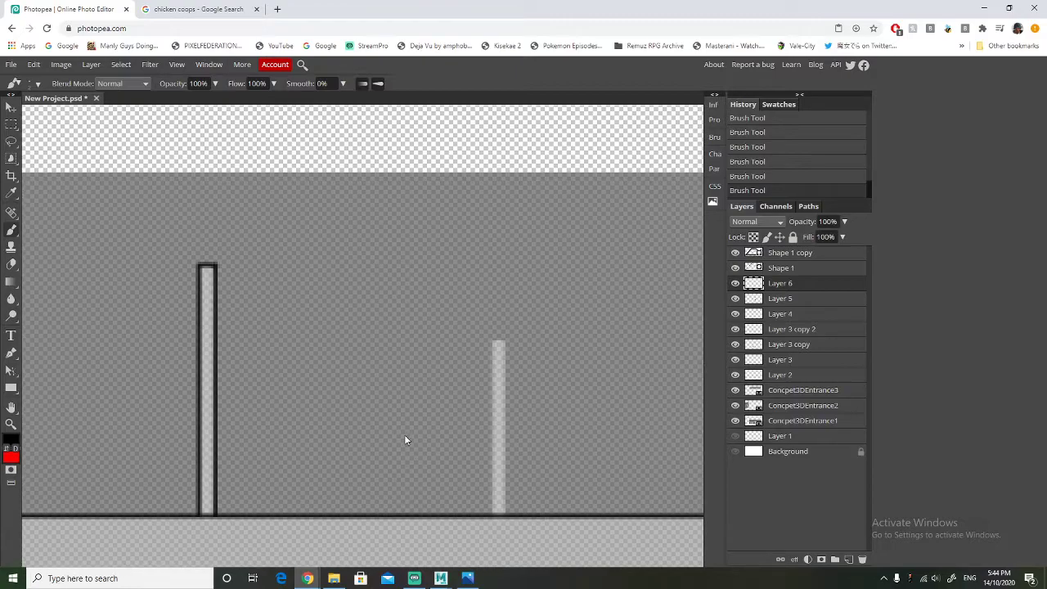
pyautogui.moveTo(493, 514); pyautogui.dragTo(495, 341)
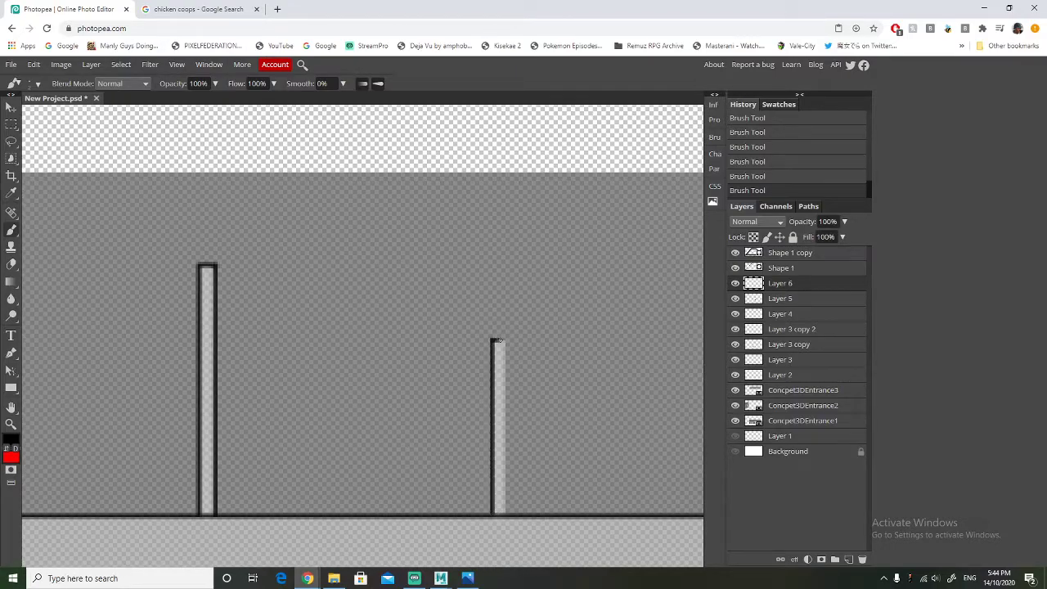
pyautogui.moveTo(506, 347); pyautogui.dragTo(513, 508)
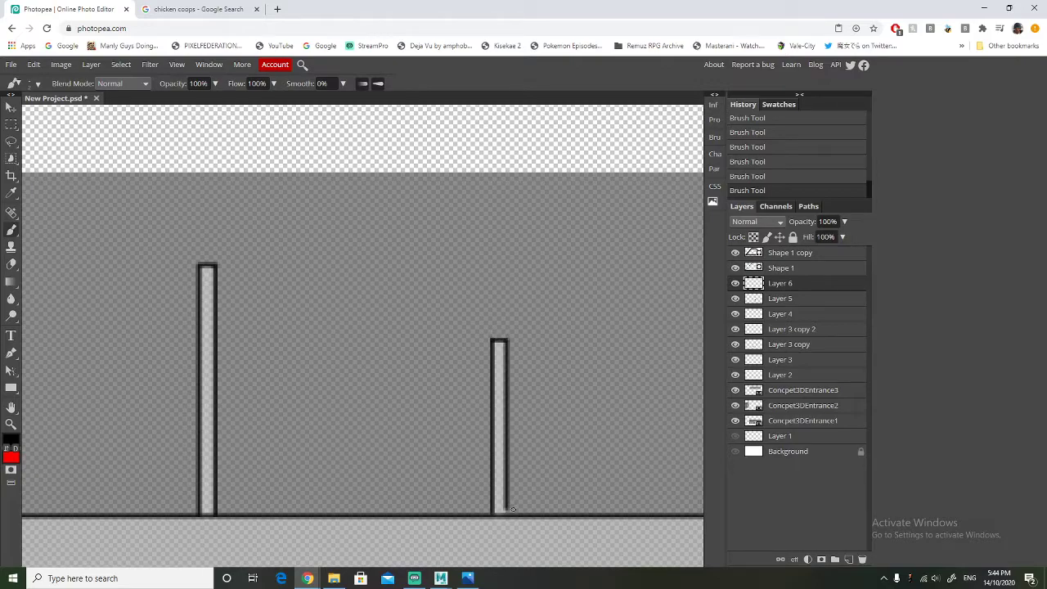
# Add a new empty layer directly above the pole line-art layer
pyautogui.scroll(-5, 386, 396)
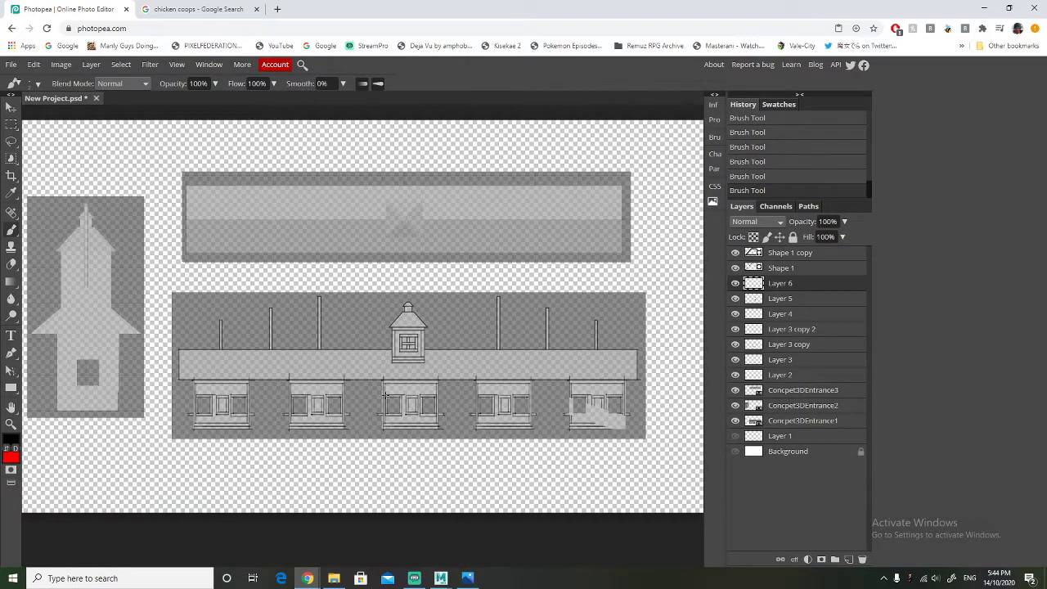
pyautogui.scroll(2, 364, 361)
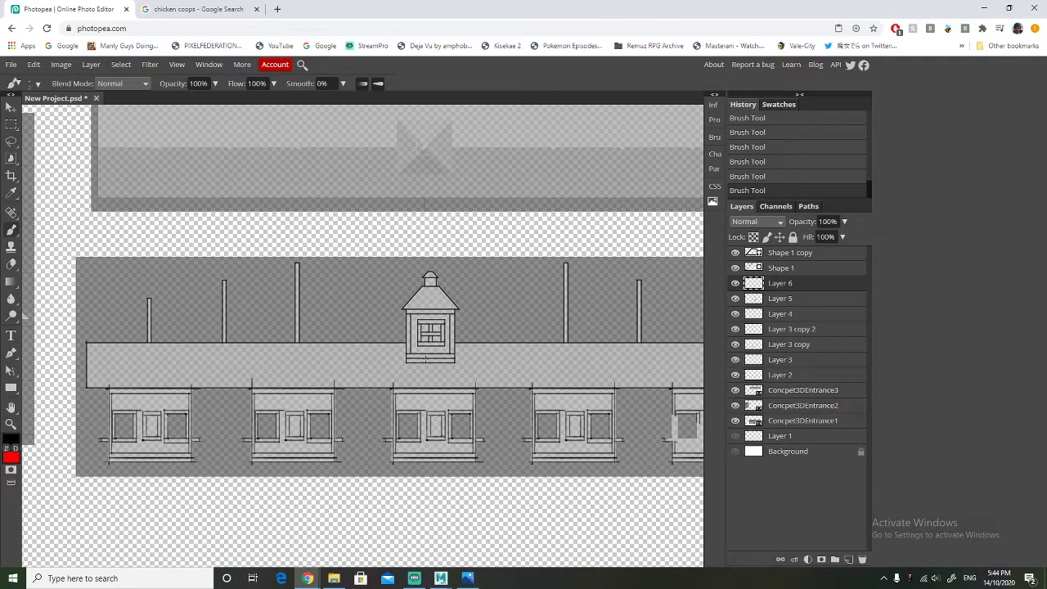
pyautogui.click(848, 559)
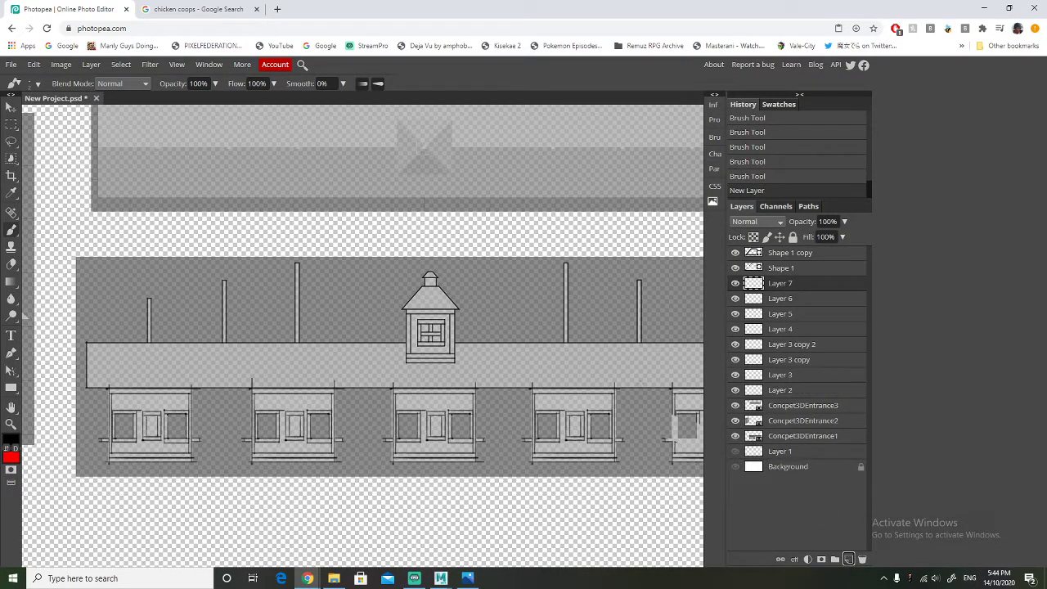
pyautogui.scroll(2, 268, 315)
pyautogui.hscroll(-2, 194, 338)
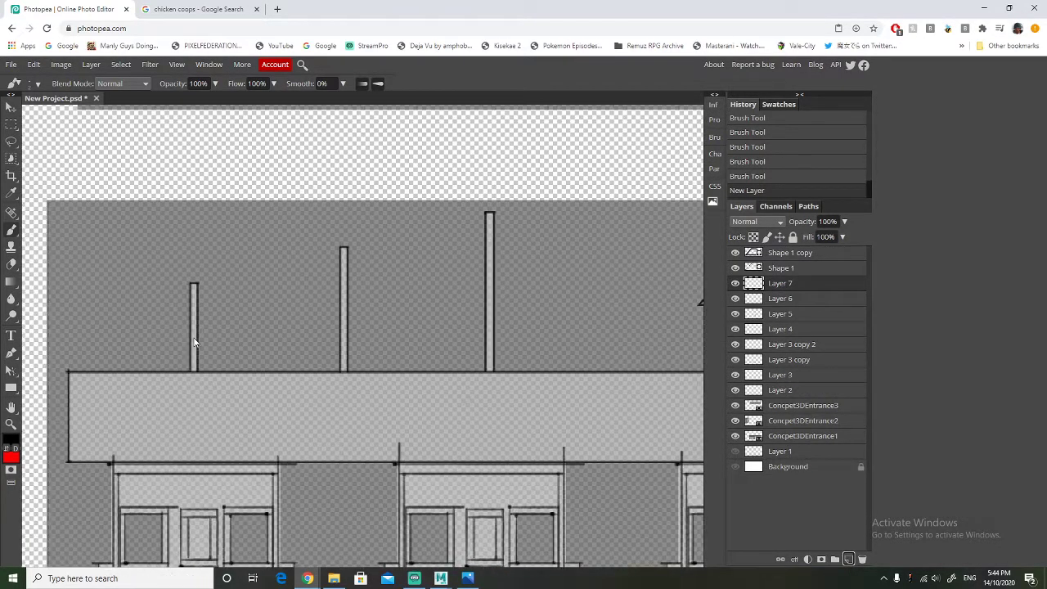
pyautogui.scroll(1, 197, 337)
pyautogui.scroll(1, 146, 335)
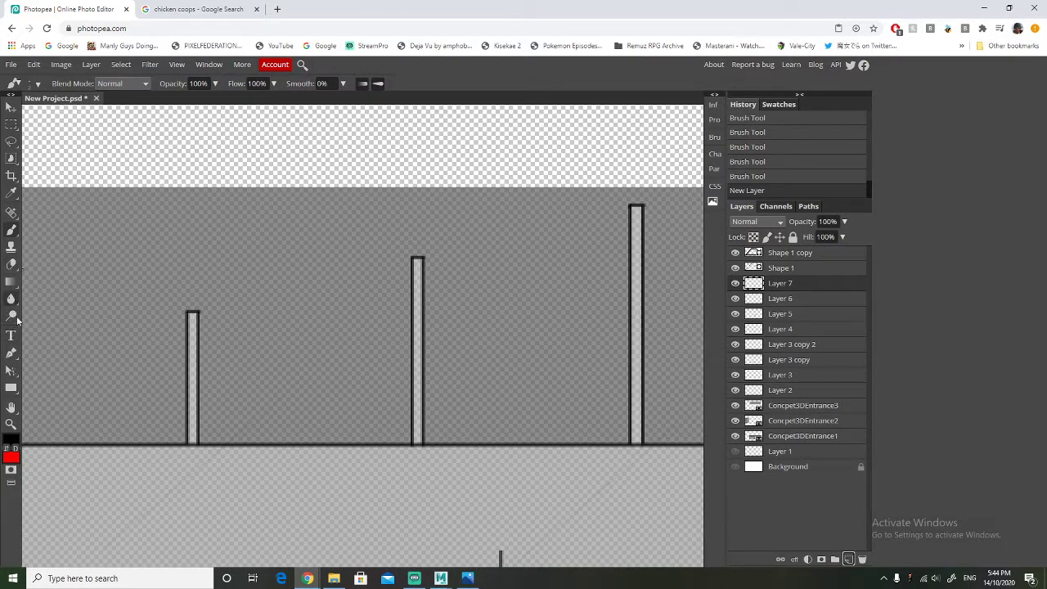
pyautogui.click(11, 388)
pyautogui.rightClick(10, 390)
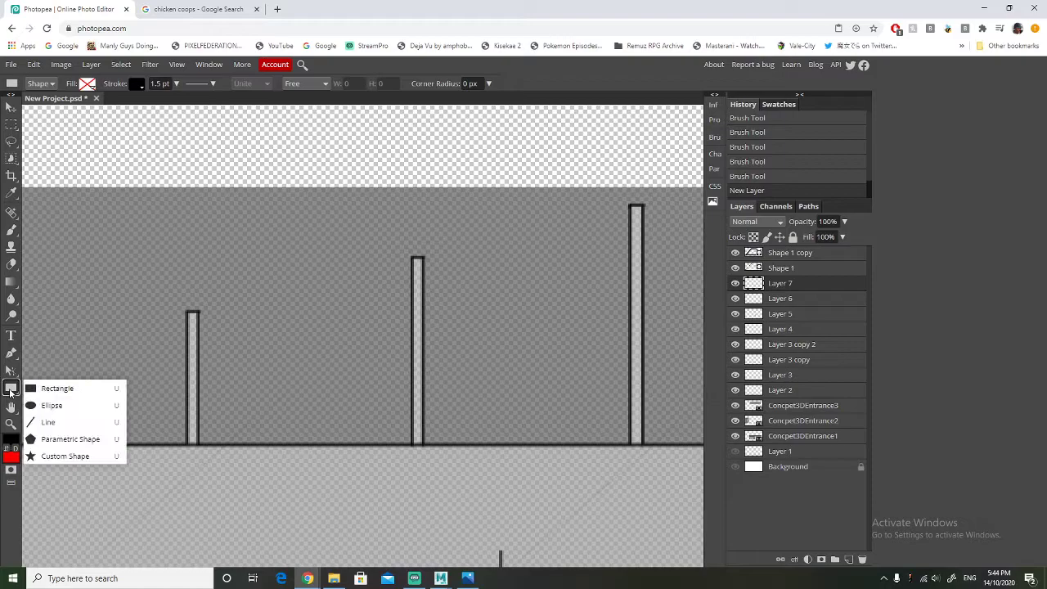
pyautogui.click(92, 455)
pyautogui.scroll(4, 183, 329)
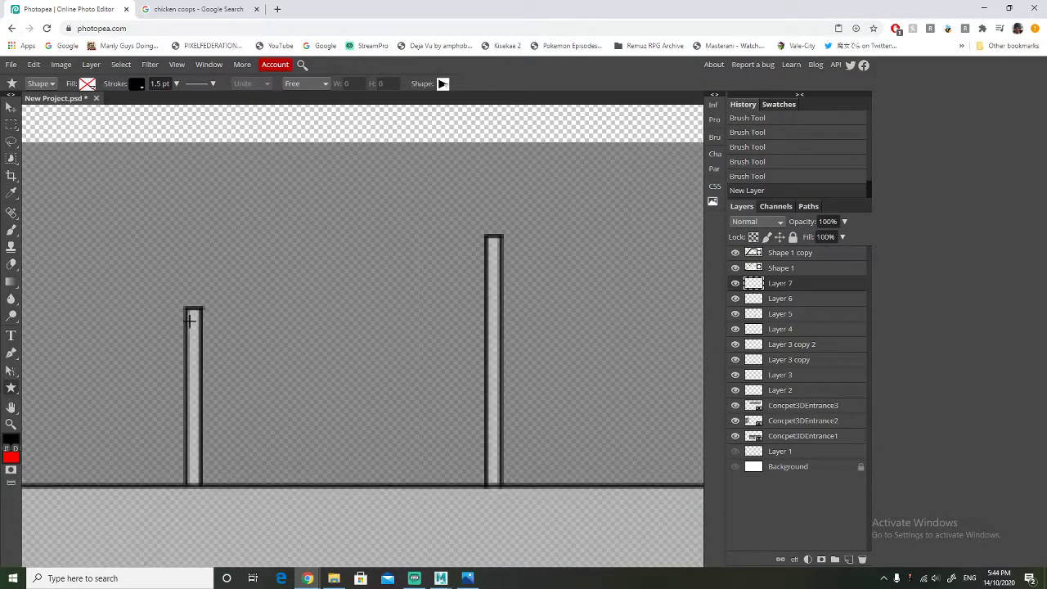
pyautogui.click(228, 308)
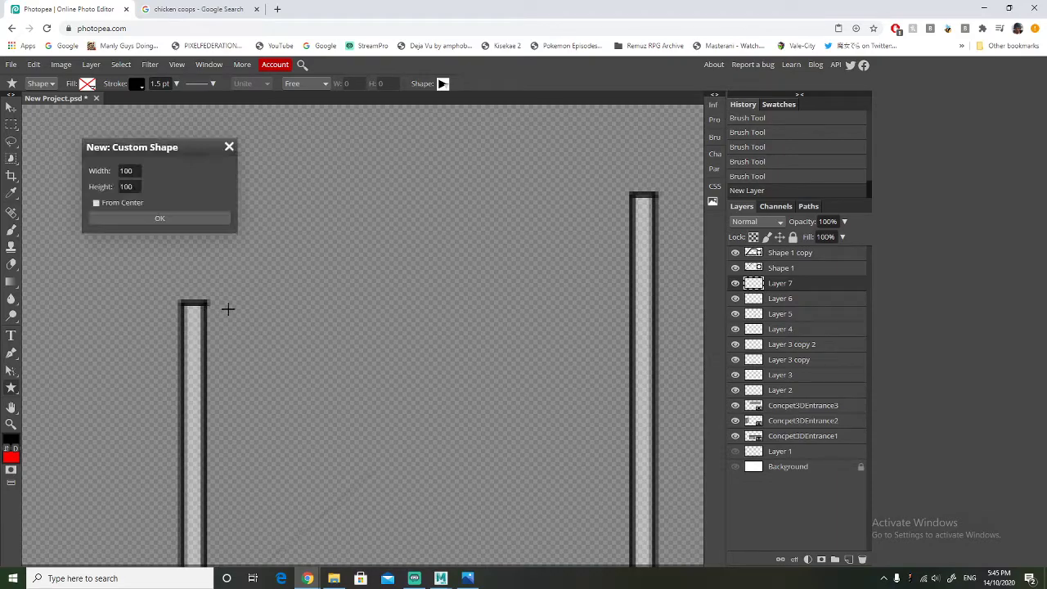
pyautogui.moveTo(243, 305); pyautogui.dragTo(279, 311)
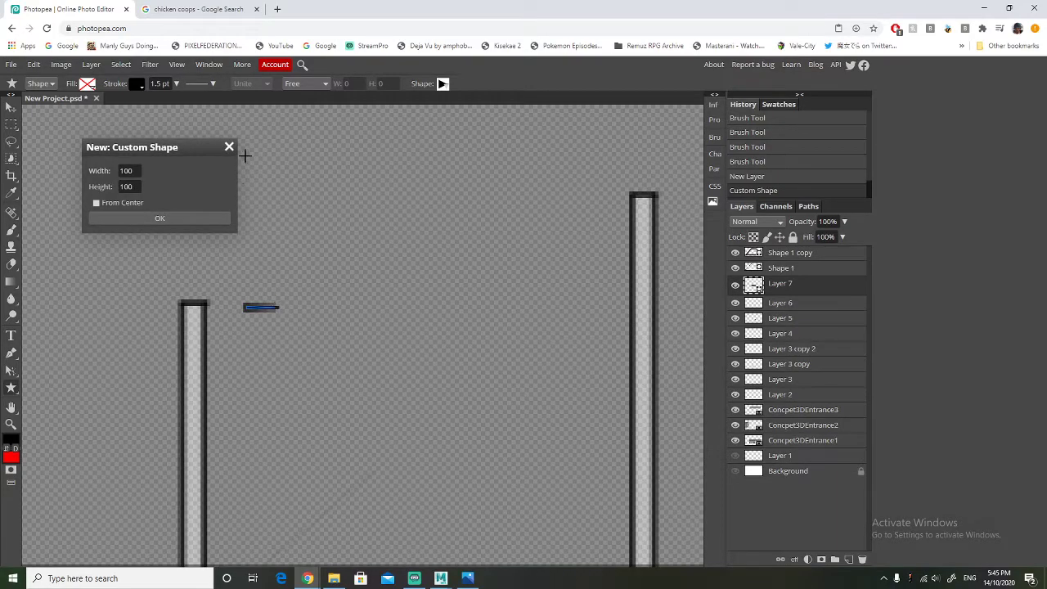
pyautogui.click(230, 148)
pyautogui.hotkey('ctrl', 'z')
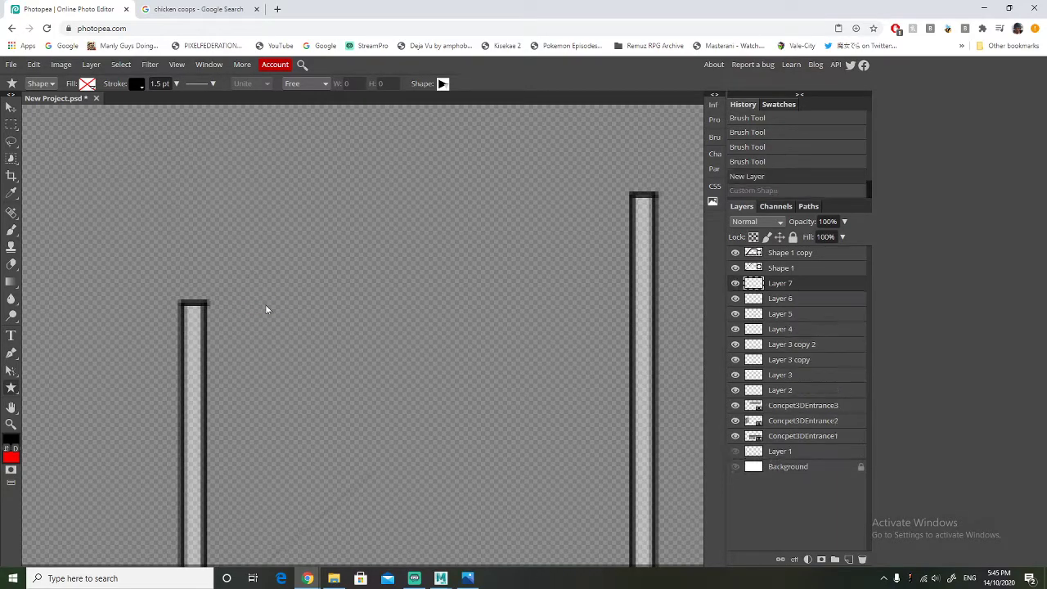
pyautogui.click(204, 304)
pyautogui.click(229, 149)
pyautogui.rightClick(11, 388)
# Draw a wavy pennant outline from the top of the shortest pole at the roof's left end with the Pen tool, redoing the first curve
pyautogui.click(10, 352)
pyautogui.click(206, 302)
pyautogui.moveTo(309, 267); pyautogui.dragTo(329, 238)
pyautogui.moveTo(369, 289); pyautogui.dragTo(383, 314)
pyautogui.hotkey('ctrl', 'z')
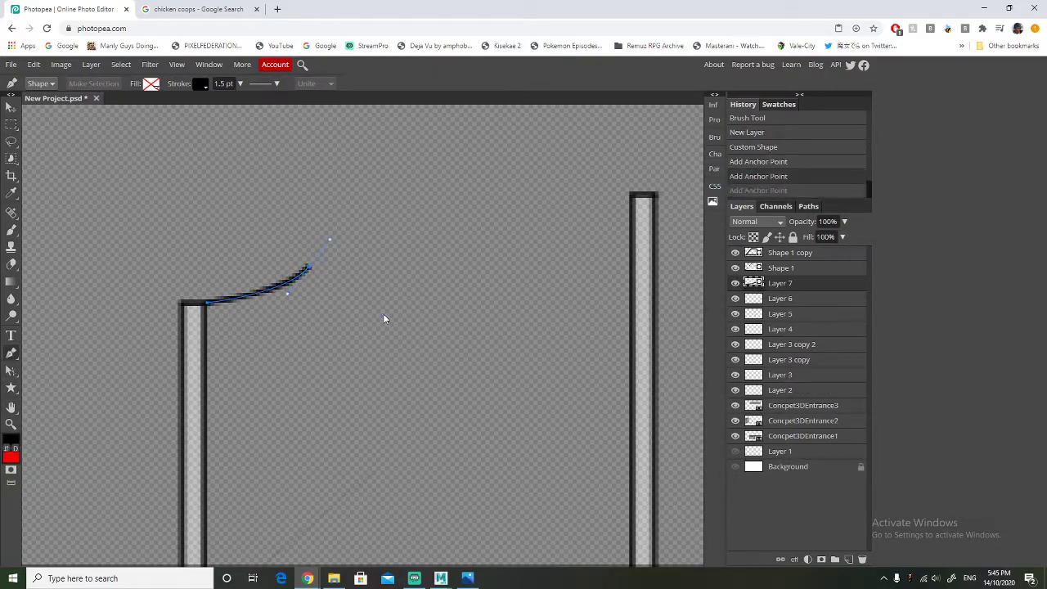
pyautogui.hotkey('ctrl', 'z')
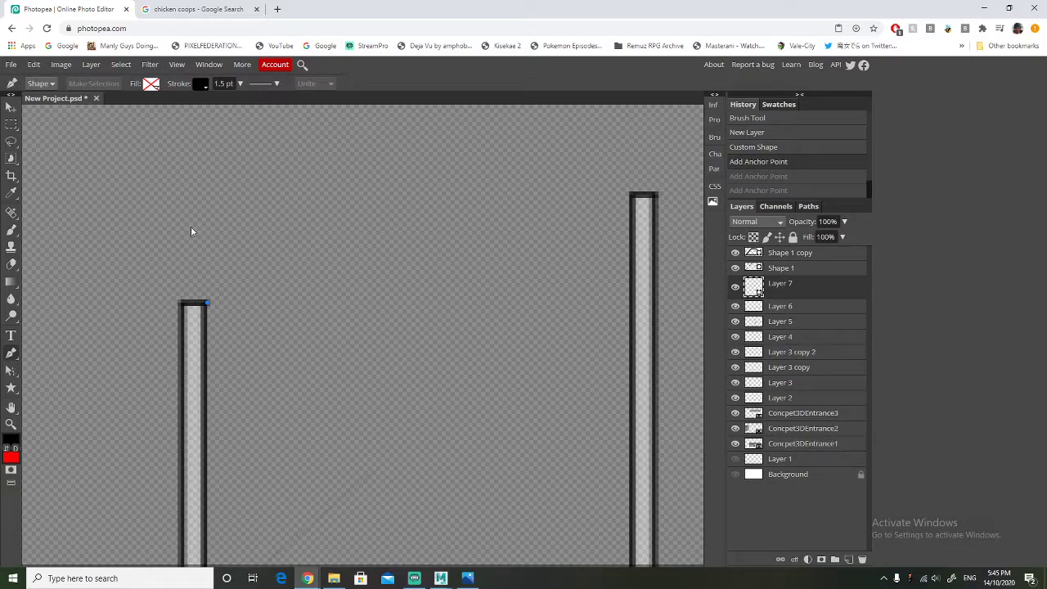
pyautogui.moveTo(267, 308)
pyautogui.mouseDown()
pyautogui.moveTo(284, 291)
pyautogui.moveTo(276, 321)
pyautogui.moveTo(262, 328)
pyautogui.mouseUp()
pyautogui.click(324, 319)
pyautogui.click(206, 329)
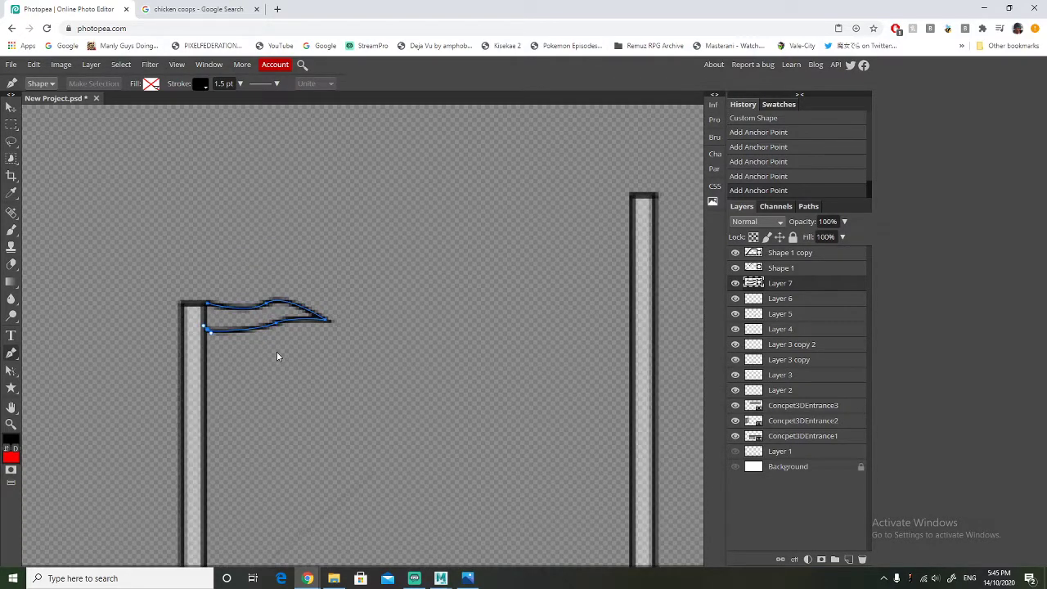
pyautogui.click(11, 107)
pyautogui.moveTo(266, 331); pyautogui.dragTo(266, 353)
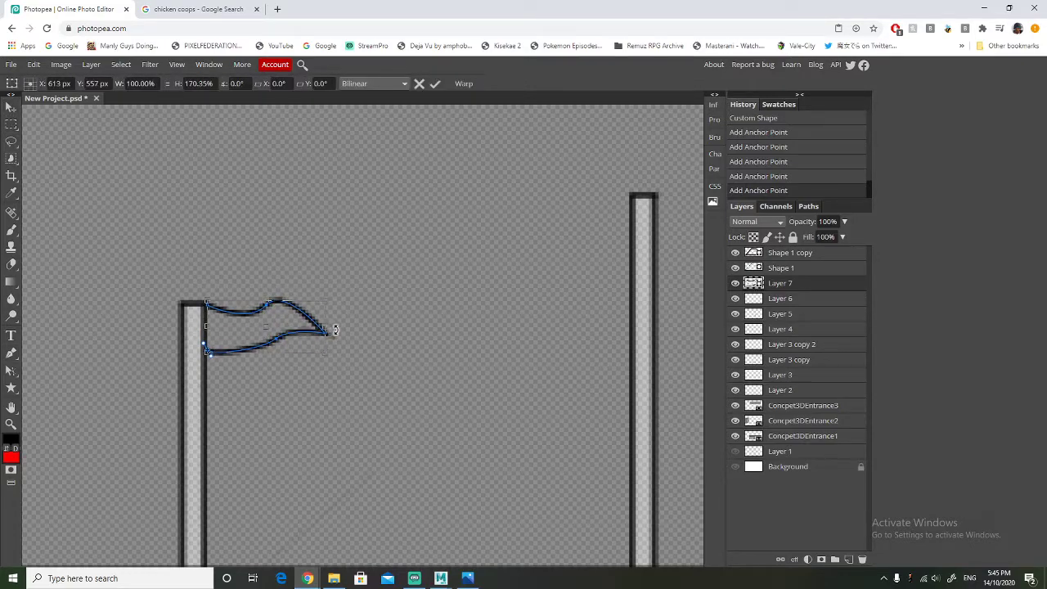
pyautogui.press('z')
pyautogui.hotkey('ctrl', 'z')
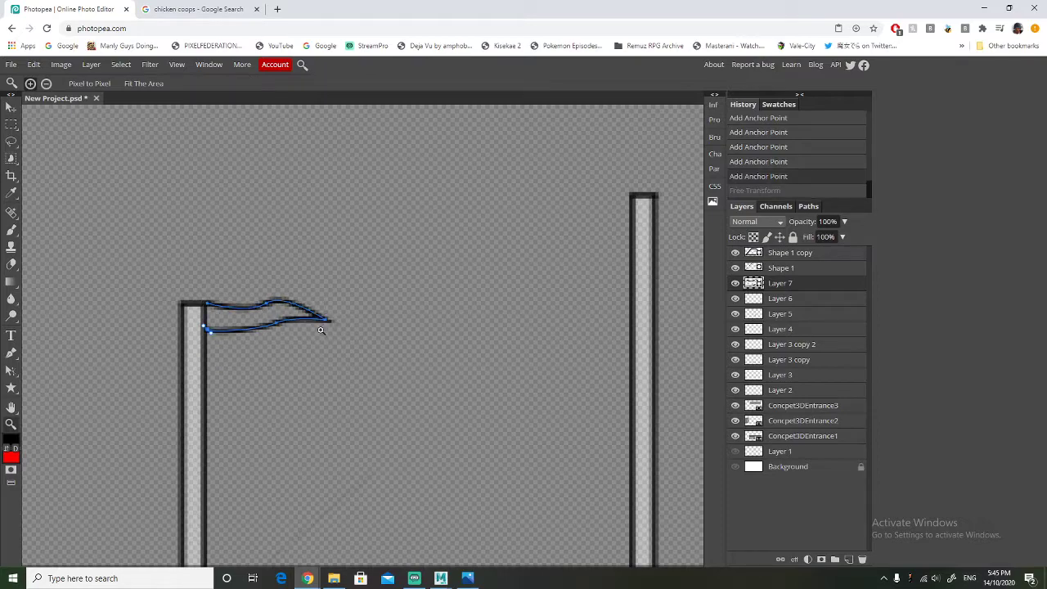
# Stretch the pennant to 122.22% width and 170.35% height and set it slightly below the pole's top
pyautogui.click(11, 107)
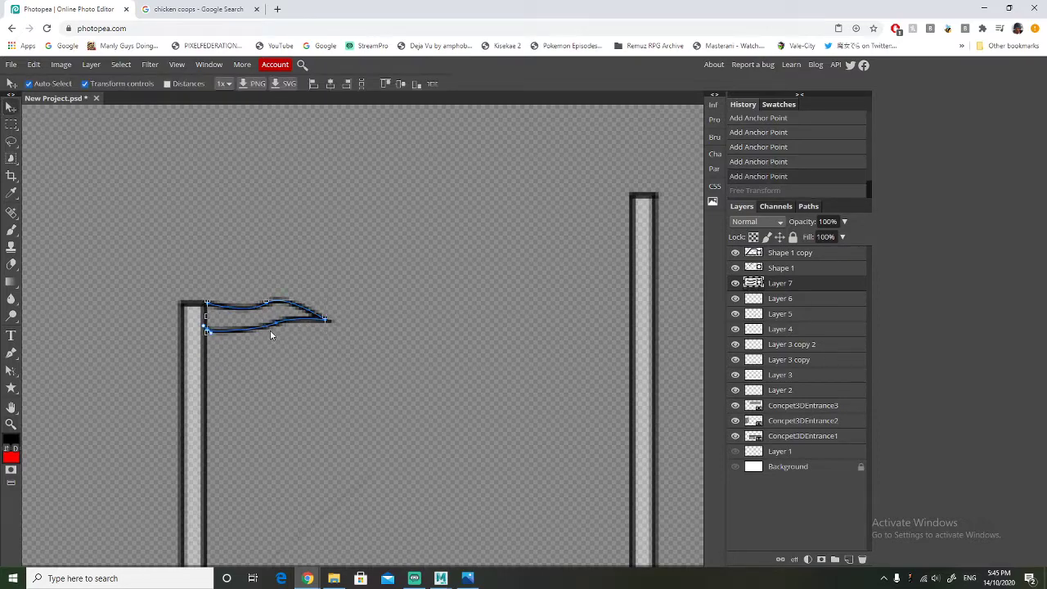
pyautogui.moveTo(271, 335)
pyautogui.mouseDown()
pyautogui.moveTo(268, 323)
pyautogui.moveTo(267, 353)
pyautogui.mouseUp()
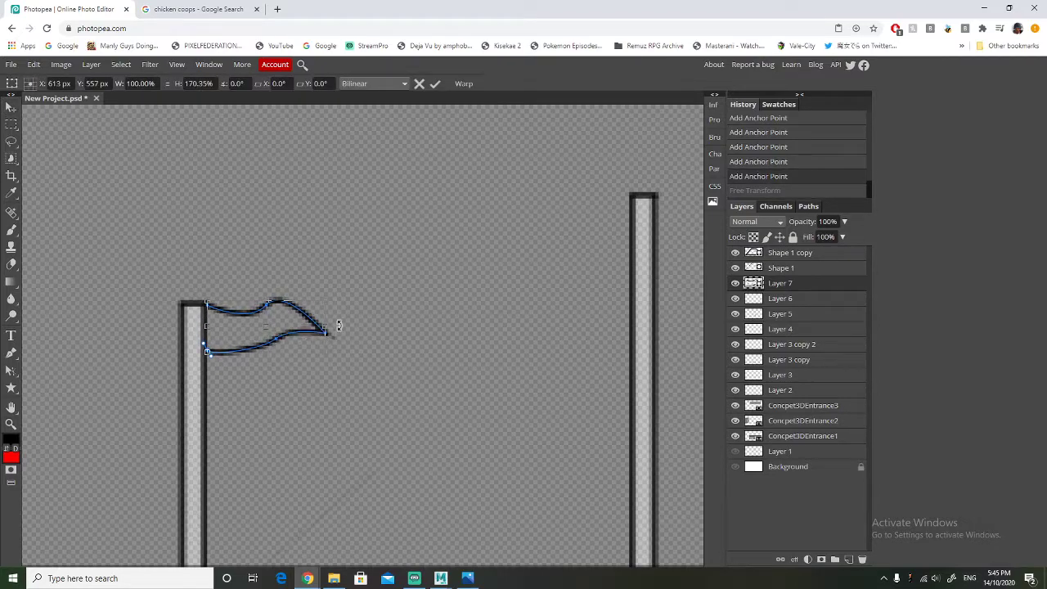
pyautogui.moveTo(338, 325); pyautogui.dragTo(353, 331)
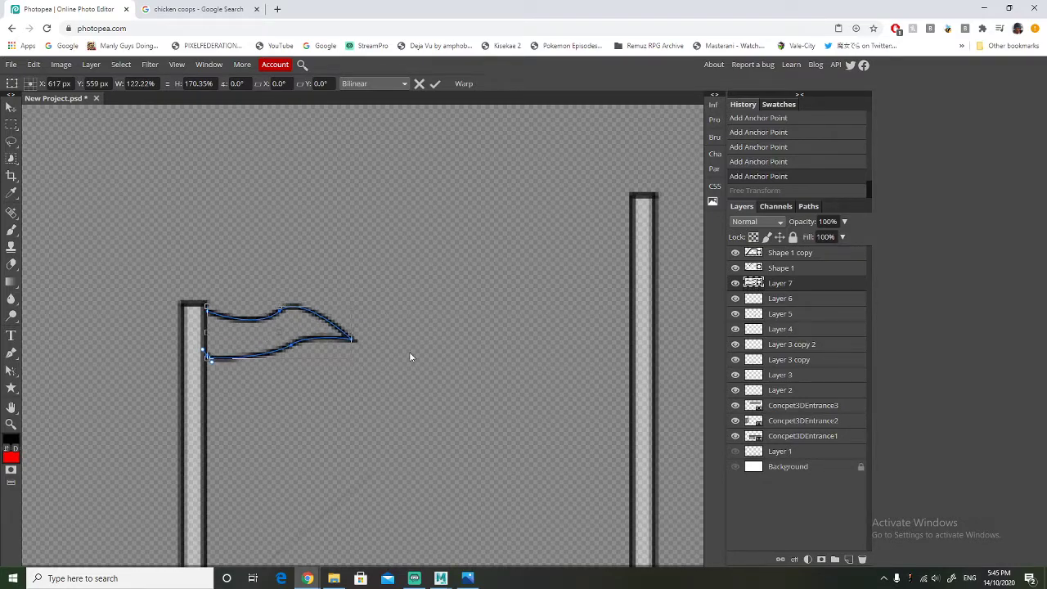
# Duplicate the pennant layer and place the copy near the top of the medium-height pole left of the tower
pyautogui.scroll(-1, 409, 351)
pyautogui.scroll(-3, 426, 338)
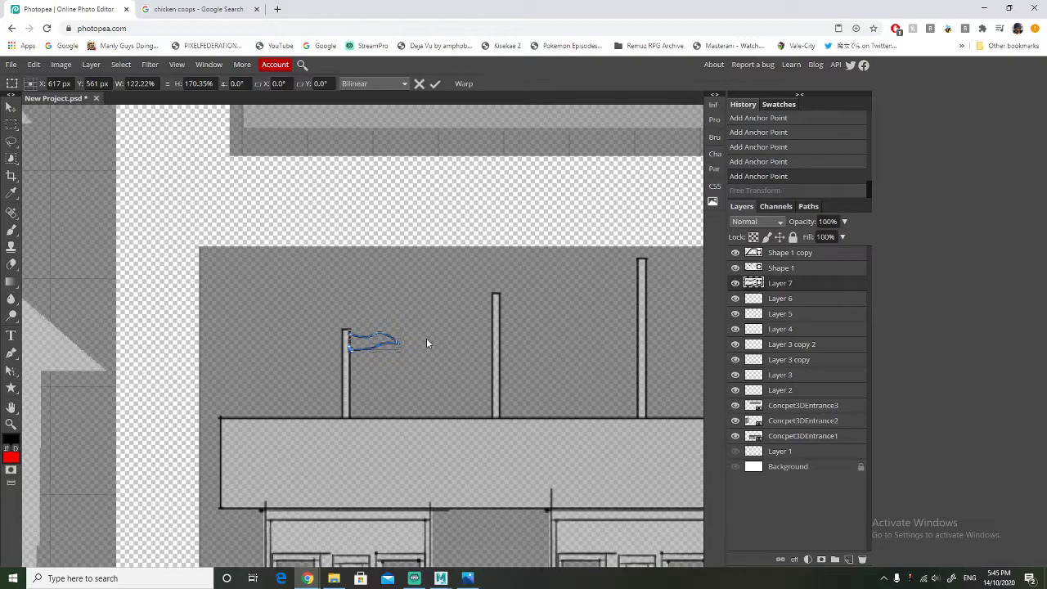
pyautogui.hscroll(3, 427, 343)
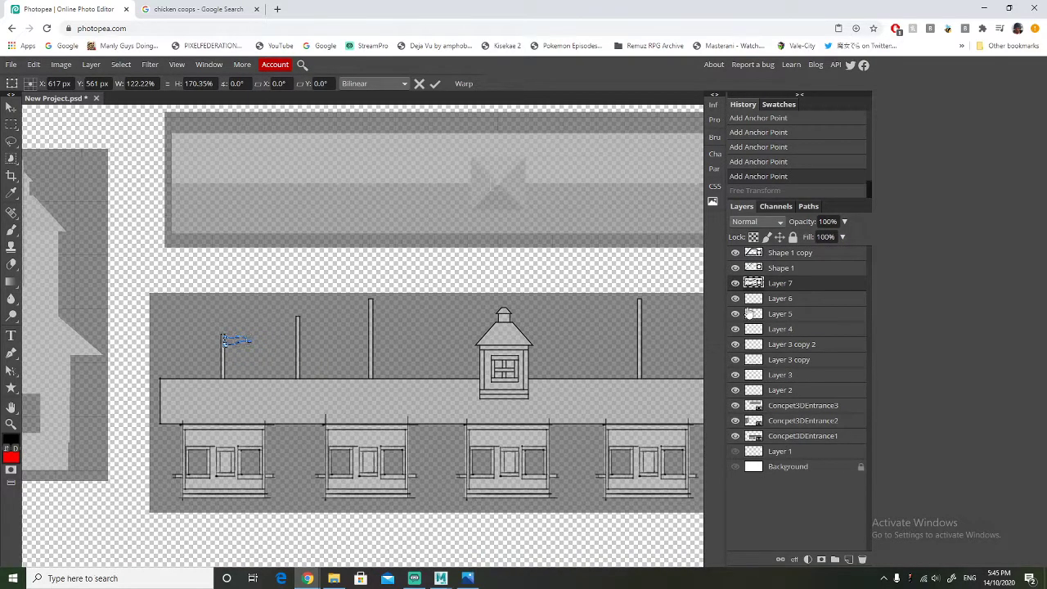
pyautogui.moveTo(810, 290); pyautogui.dragTo(804, 280)
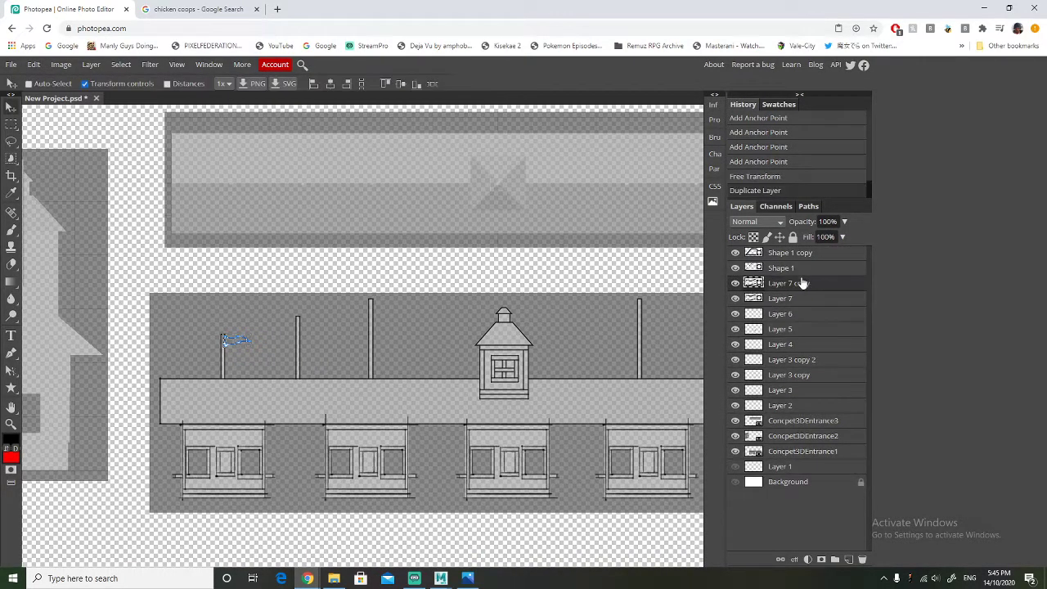
pyautogui.moveTo(229, 342); pyautogui.dragTo(297, 323)
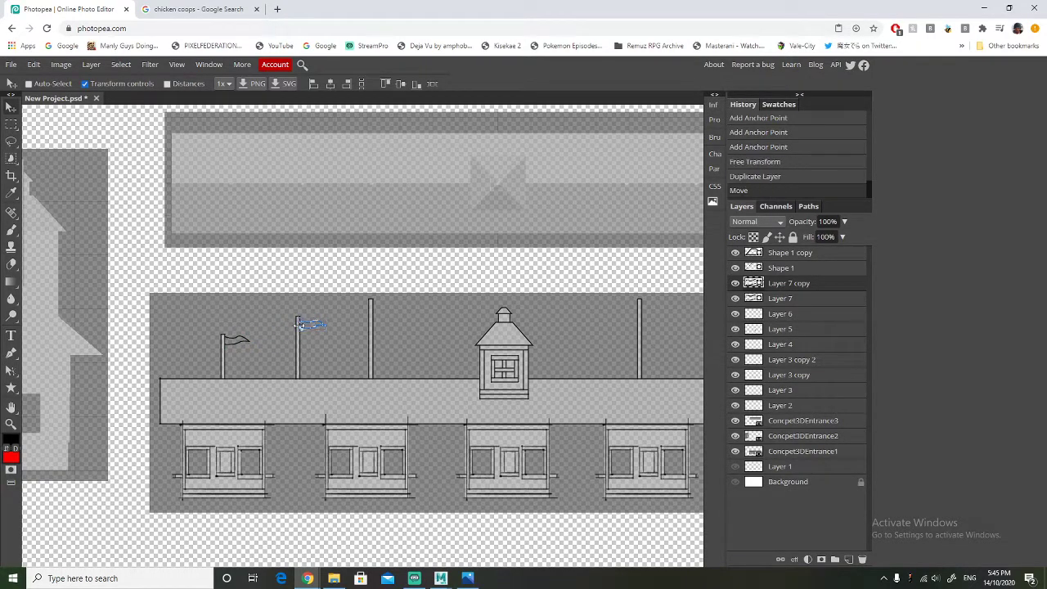
pyautogui.keyDown('alt'); pyautogui.scroll(5, 299, 323); pyautogui.keyUp('alt')
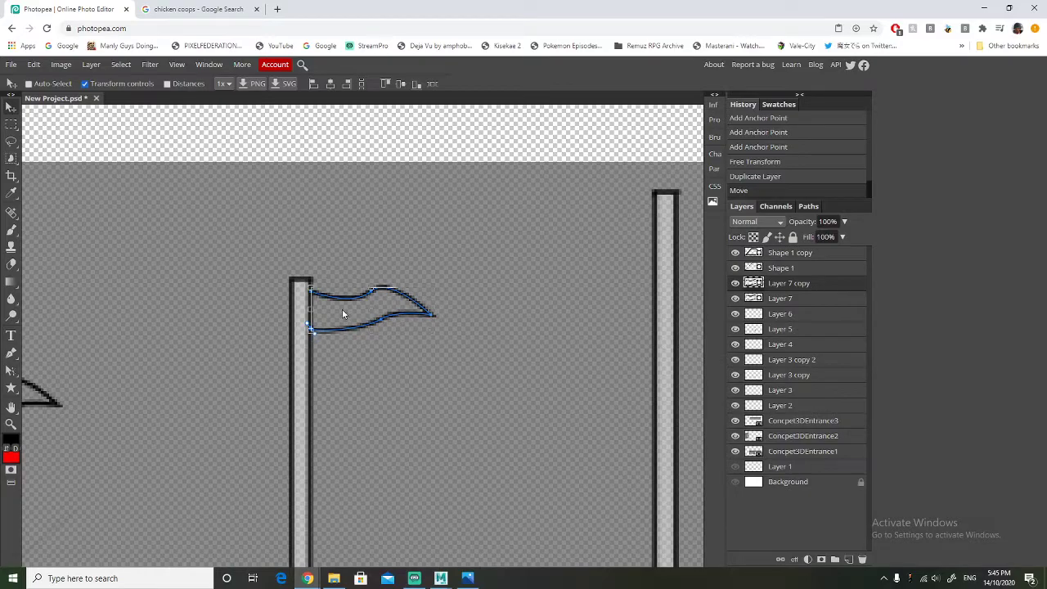
# Duplicate the pennant again and place the copy near the top of the tallest pole left of the tower
pyautogui.keyDown('alt'); pyautogui.scroll(-2, 348, 393); pyautogui.keyUp('alt')
pyautogui.keyDown('ctrl'); pyautogui.scroll(-2, 348, 393); pyautogui.keyUp('ctrl')
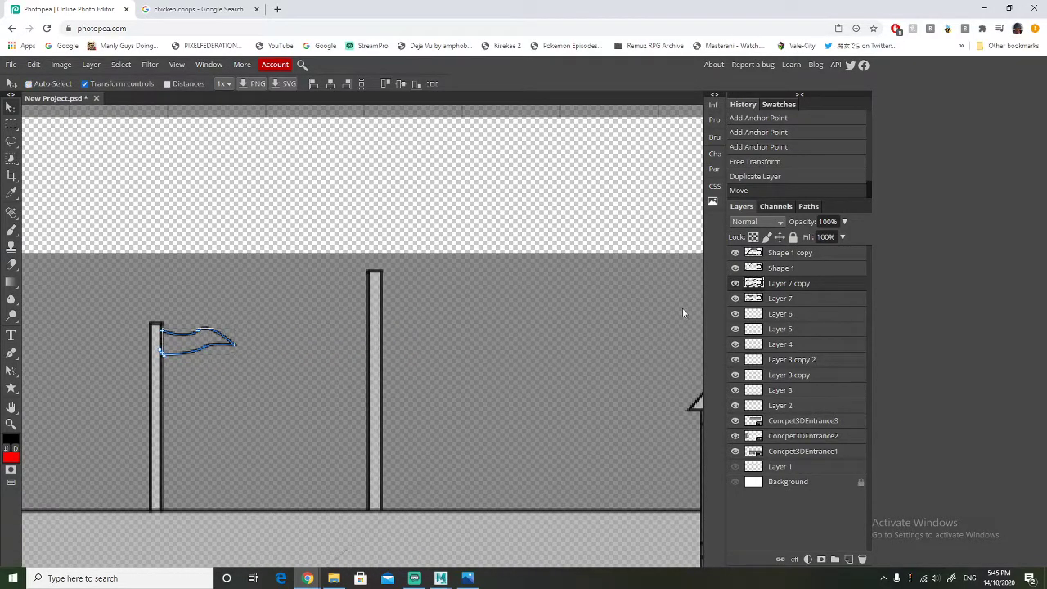
pyautogui.moveTo(797, 284)
pyautogui.keyDown('alt'); pyautogui.mouseDown()
pyautogui.moveTo(794, 274)
pyautogui.moveTo(797, 284)
pyautogui.mouseUp(); pyautogui.keyUp('alt')
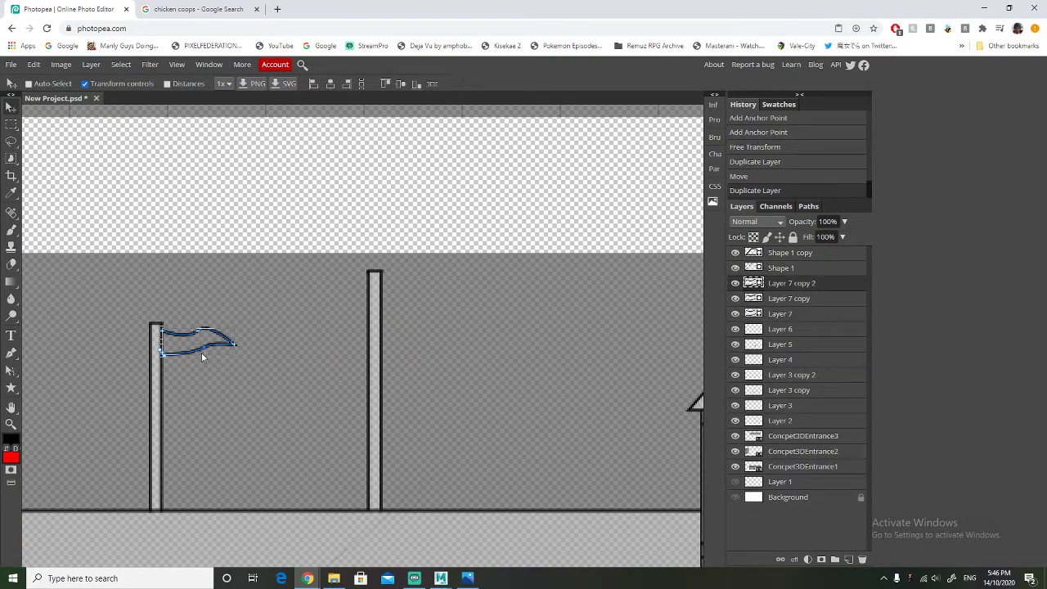
pyautogui.moveTo(202, 357); pyautogui.dragTo(405, 297)
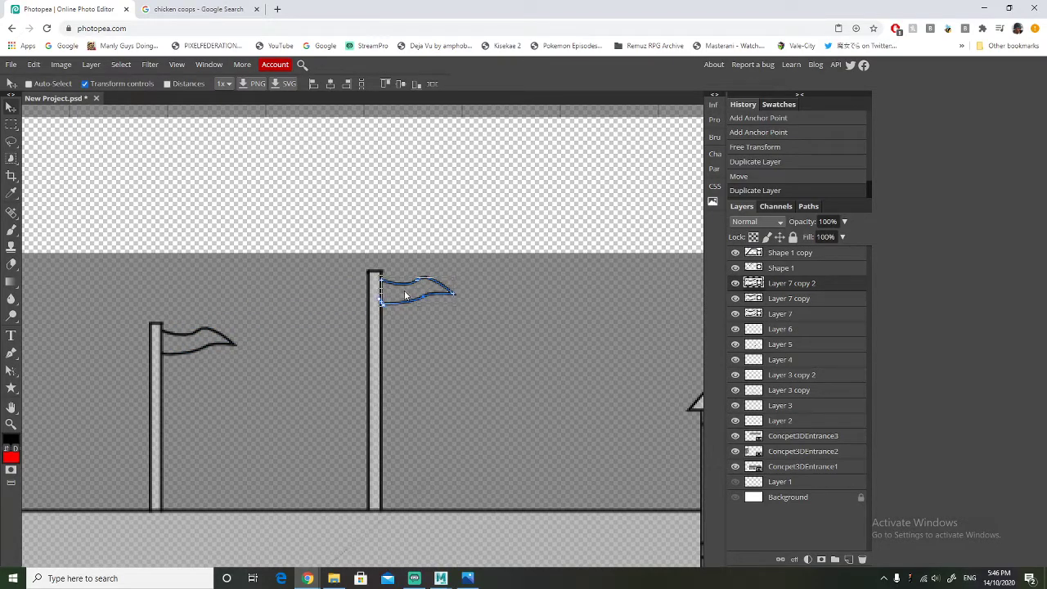
# Duplicate the pennant from the tallest left pole and align the copy against the tallest pole right of the tower
pyautogui.scroll(-4, 448, 357)
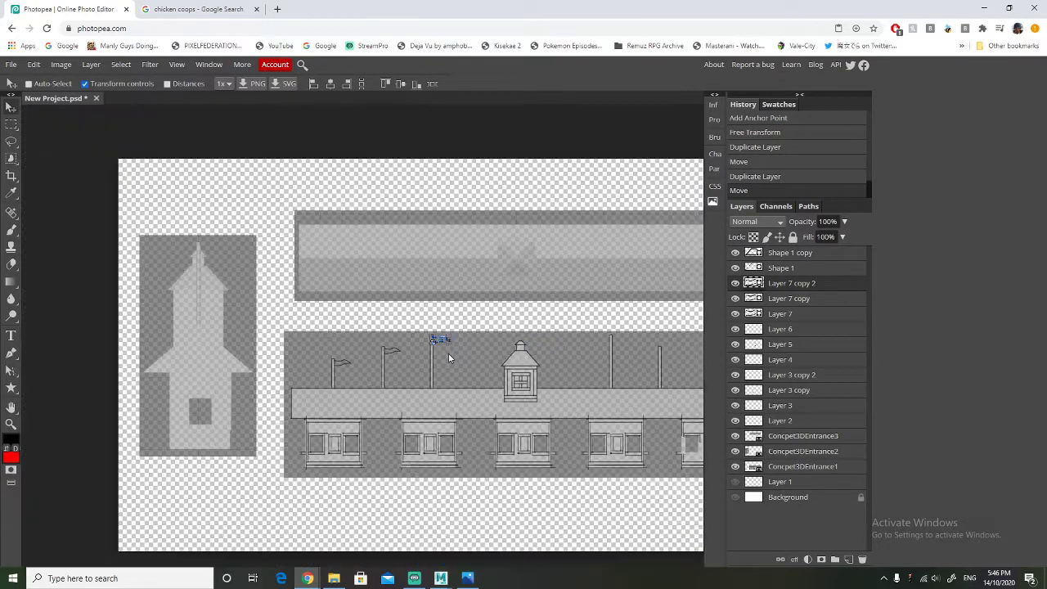
pyautogui.scroll(3, 660, 361)
pyautogui.hotkey('ctrl', 'j')
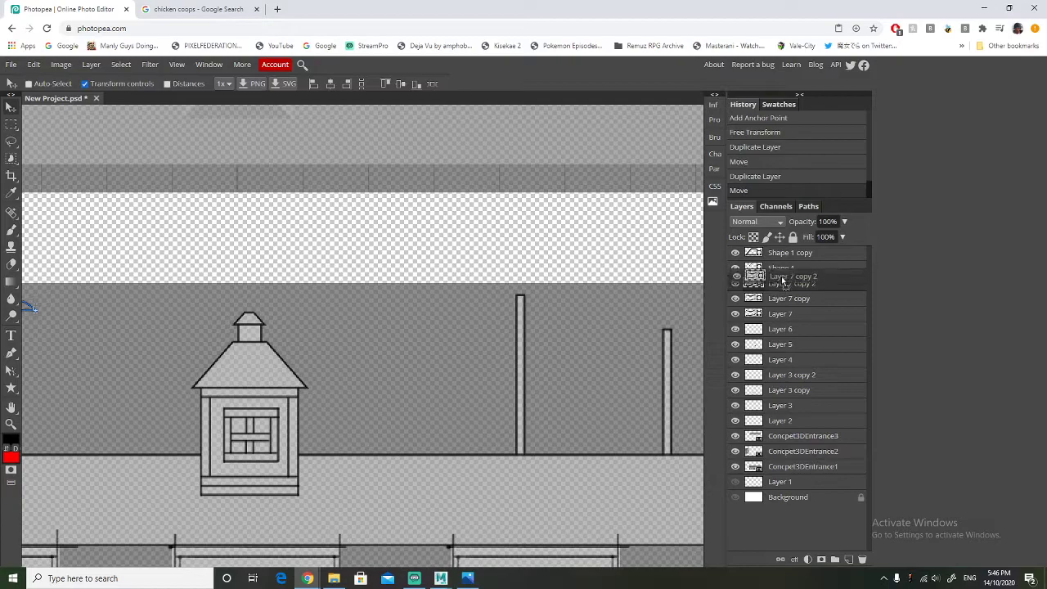
pyautogui.scroll(-3, 415, 399)
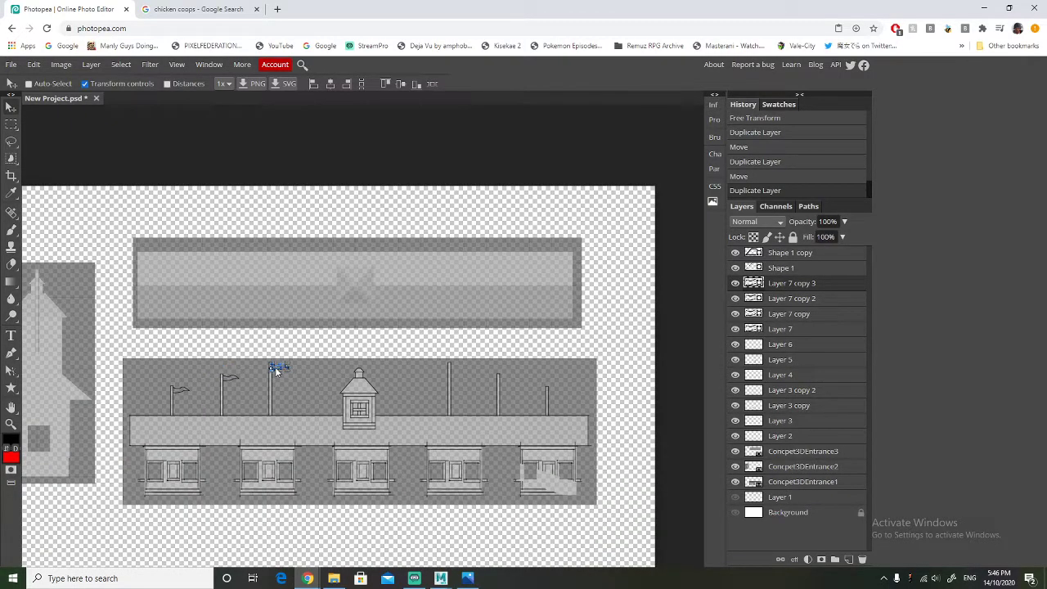
pyautogui.moveTo(278, 371); pyautogui.dragTo(457, 369)
pyautogui.hotkey('ctrl', 'z')
pyautogui.moveTo(277, 370); pyautogui.dragTo(449, 368)
pyautogui.scroll(8, 473, 365)
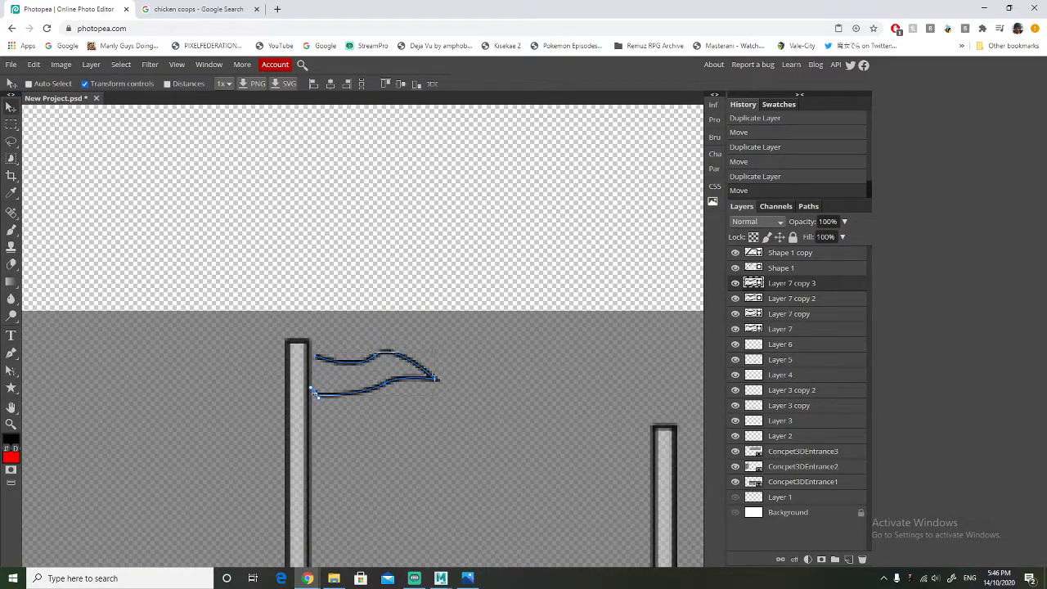
pyautogui.moveTo(351, 373); pyautogui.dragTo(345, 372)
# Duplicate the pennant once more and place the copy near the top of the medium-height pole right of the tower
pyautogui.scroll(-2, 346, 374)
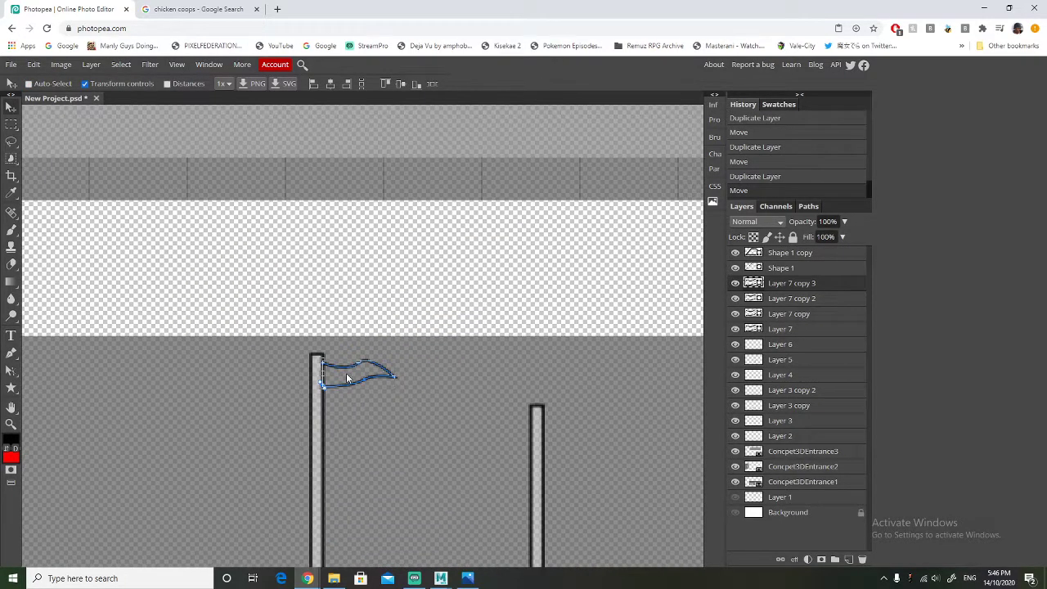
pyautogui.scroll(-1, 346, 373)
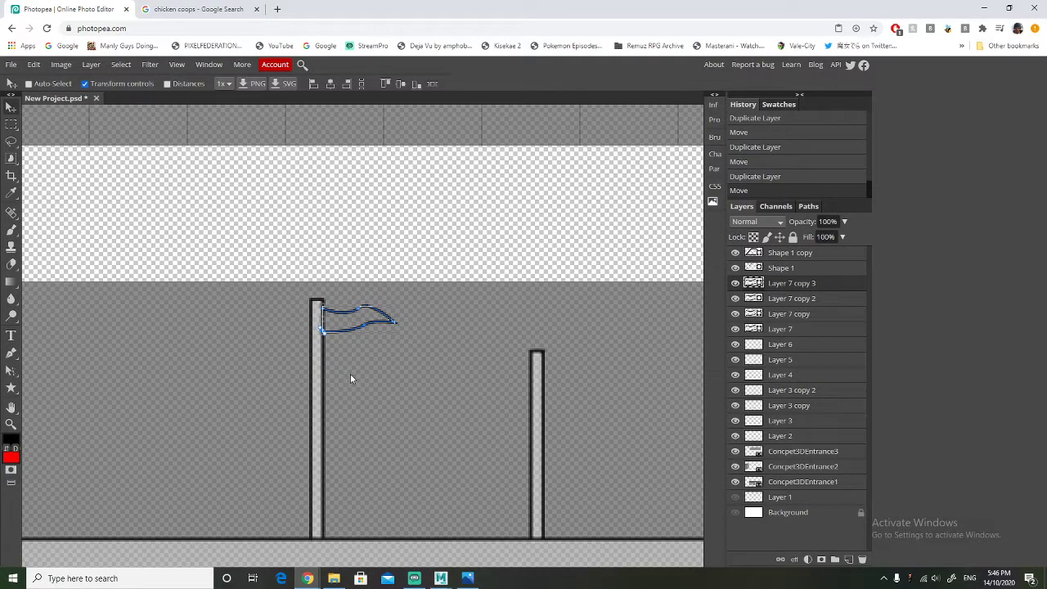
pyautogui.scroll(-1, 351, 378)
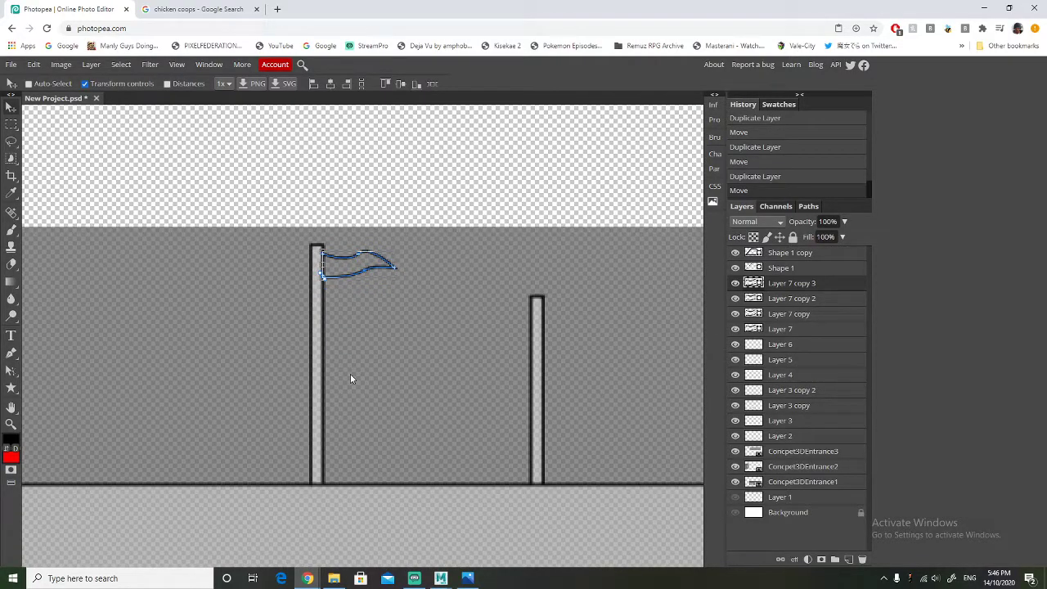
pyautogui.keyDown('shift'); pyautogui.hscroll(1, 351, 376); pyautogui.keyUp('shift')
pyautogui.hotkey('ctrl', 'j')
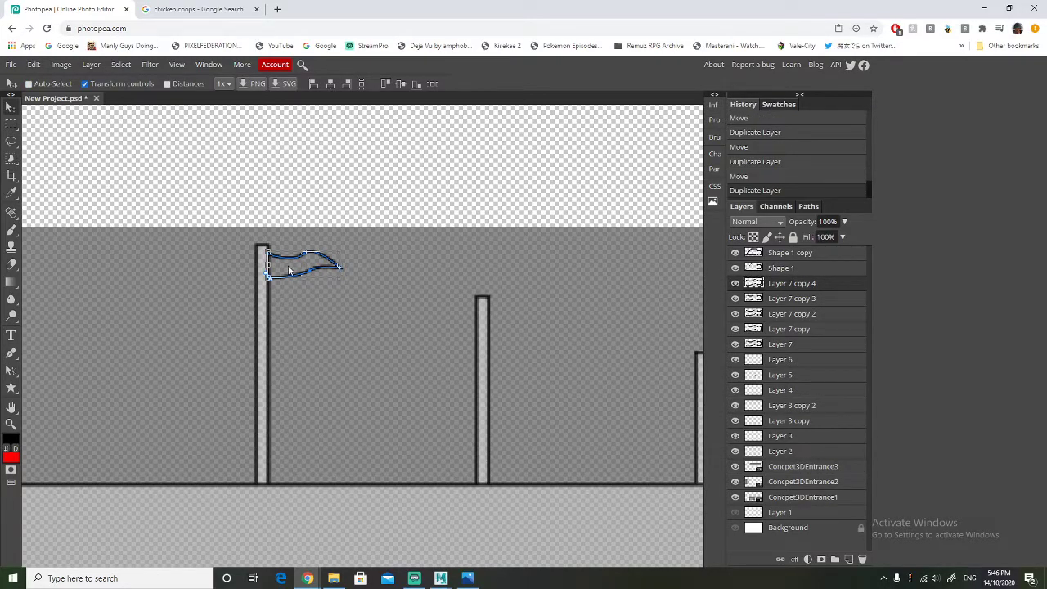
pyautogui.moveTo(289, 270); pyautogui.dragTo(508, 316)
pyautogui.scroll(-3, 508, 315)
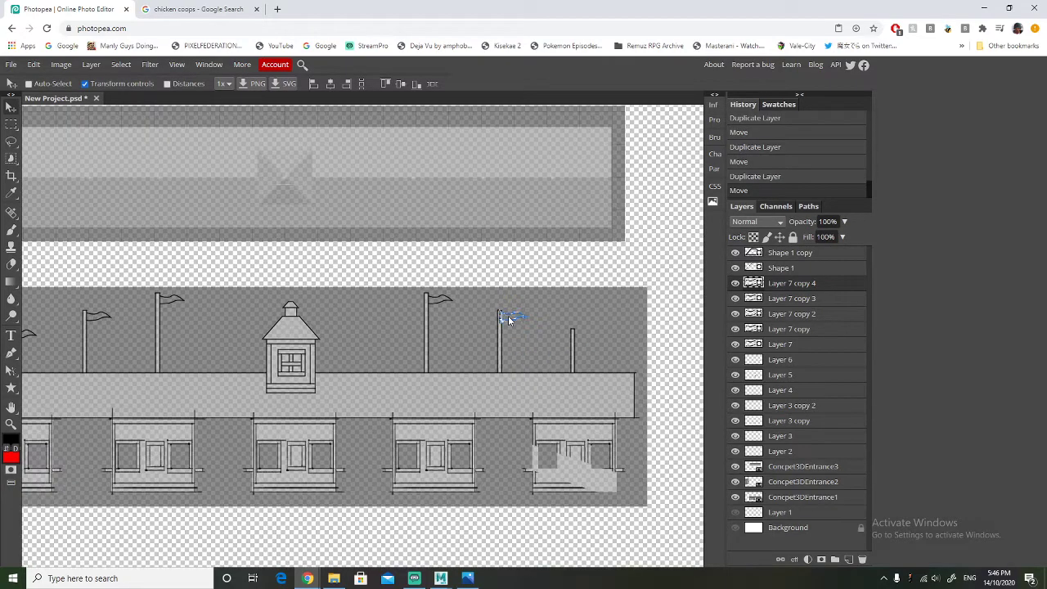
# Duplicate the pennant layer and place the copy near the top of the shortest pole right of the tower
pyautogui.scroll(3, 637, 331)
pyautogui.keyDown('alt'); pyautogui.moveTo(803, 289); pyautogui.dragTo(811, 283); pyautogui.keyUp('alt')
pyautogui.moveTo(256, 285); pyautogui.dragTo(469, 339)
pyautogui.scroll(-3, 405, 344)
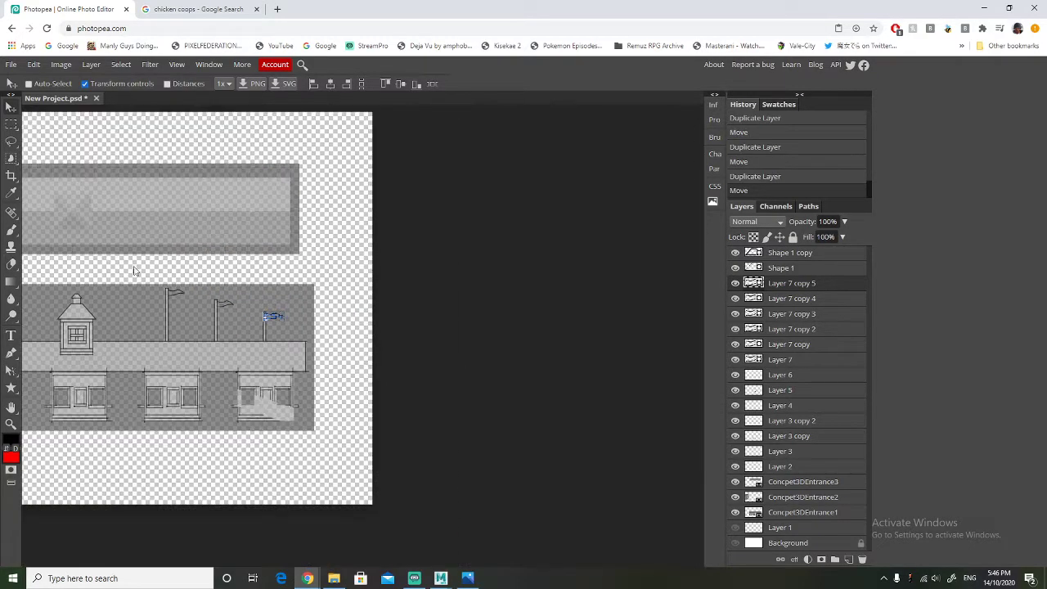
# Hide the Concpet3DEntrance1 reference layer so only the line art of the front elevation shows
pyautogui.keyDown('ctrl'); pyautogui.scroll(1, 186, 382); pyautogui.keyUp('ctrl')
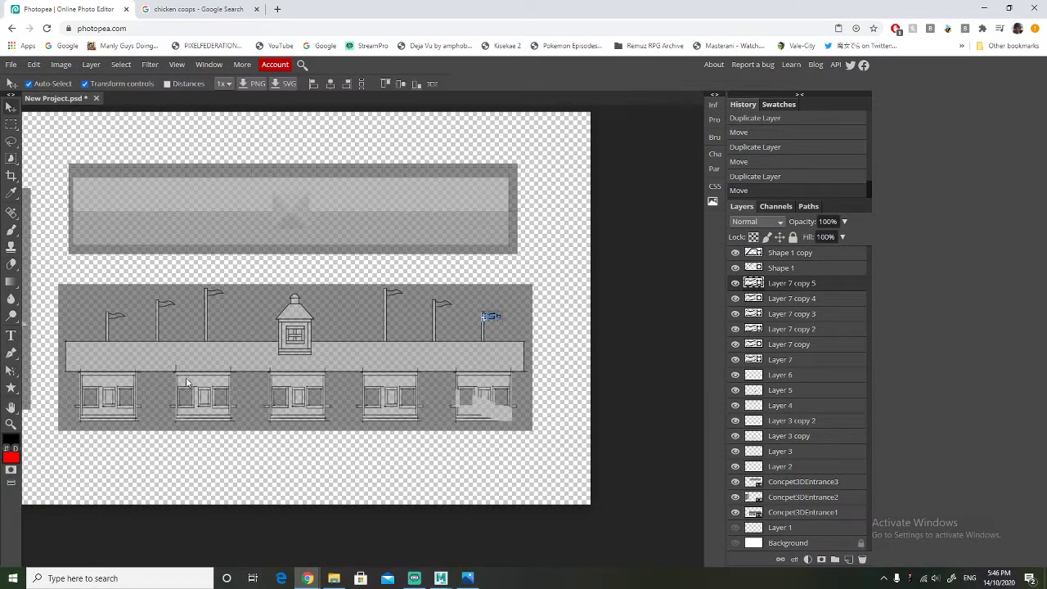
pyautogui.click(735, 512)
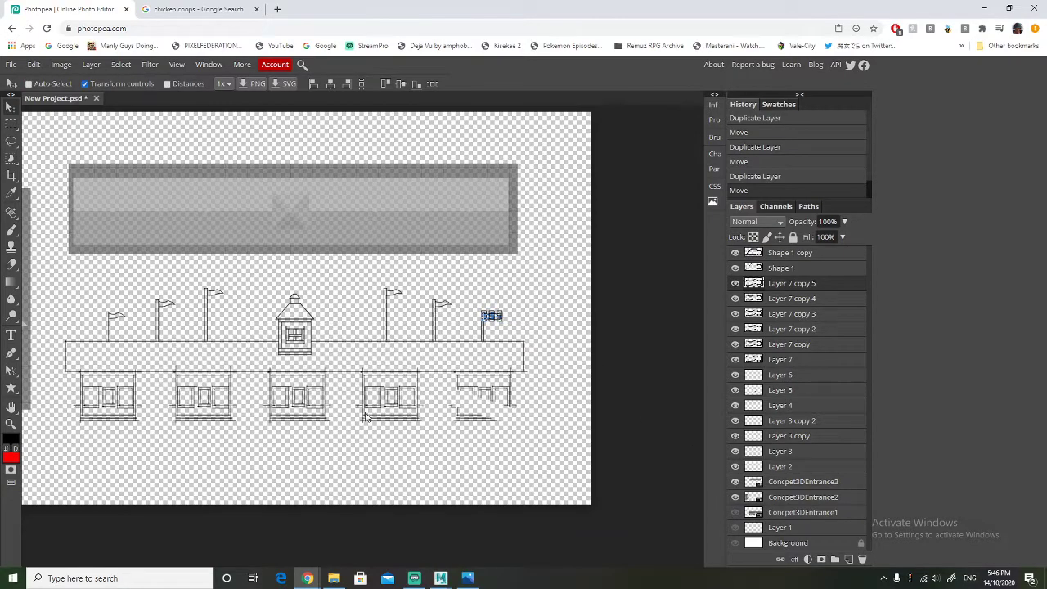
pyautogui.click(794, 513)
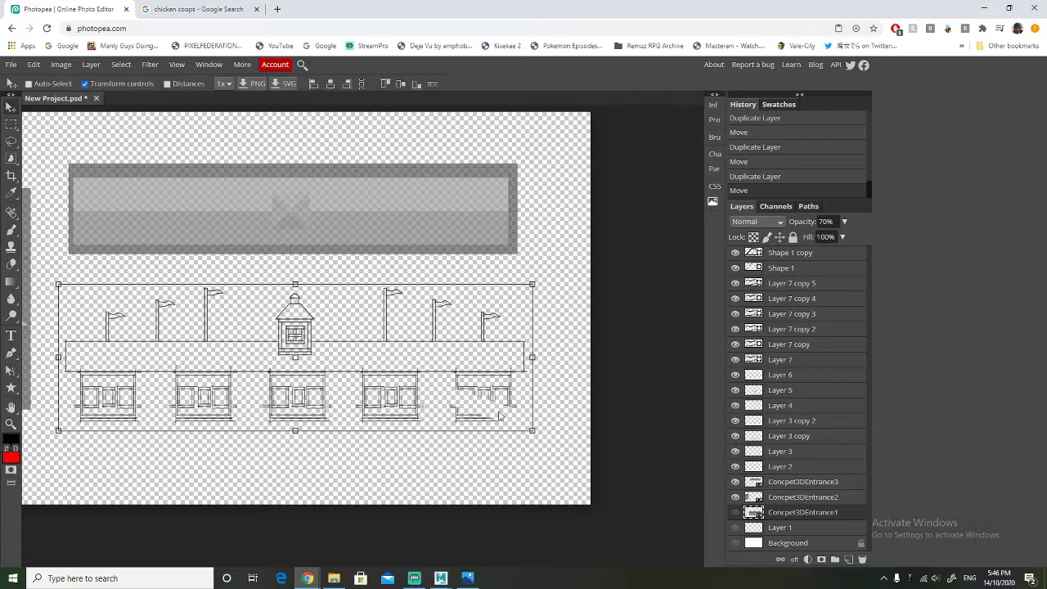
# Identify the layer holding the incomplete rightmost window bay by toggling layer visibility, and delete Layer 3 copy 2
pyautogui.keyDown('ctrl'); pyautogui.scroll(5, 519, 417); pyautogui.keyUp('ctrl')
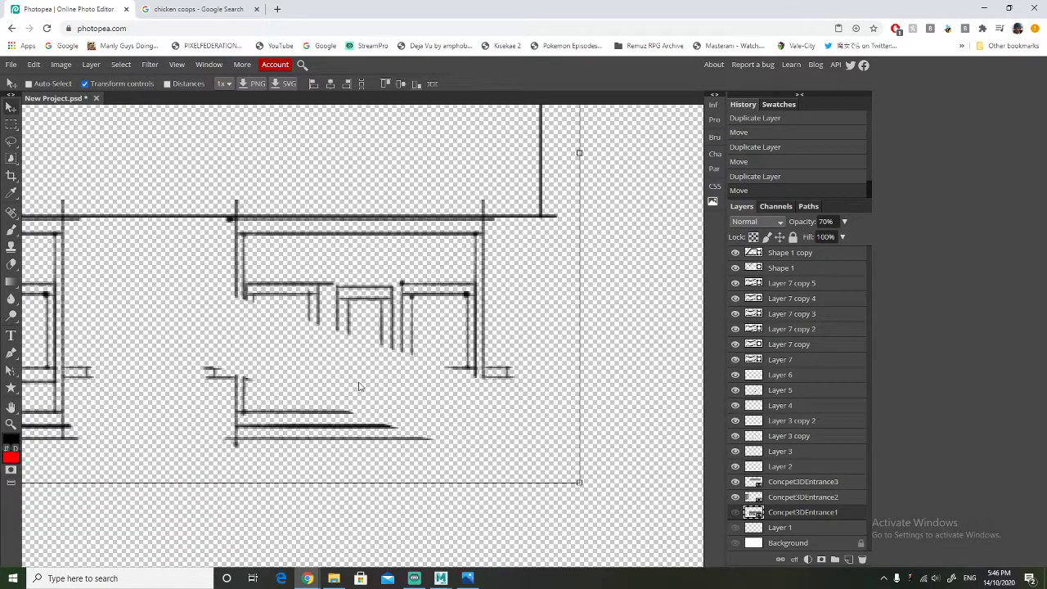
pyautogui.keyDown('ctrl'); pyautogui.scroll(-1, 284, 376); pyautogui.keyUp('ctrl')
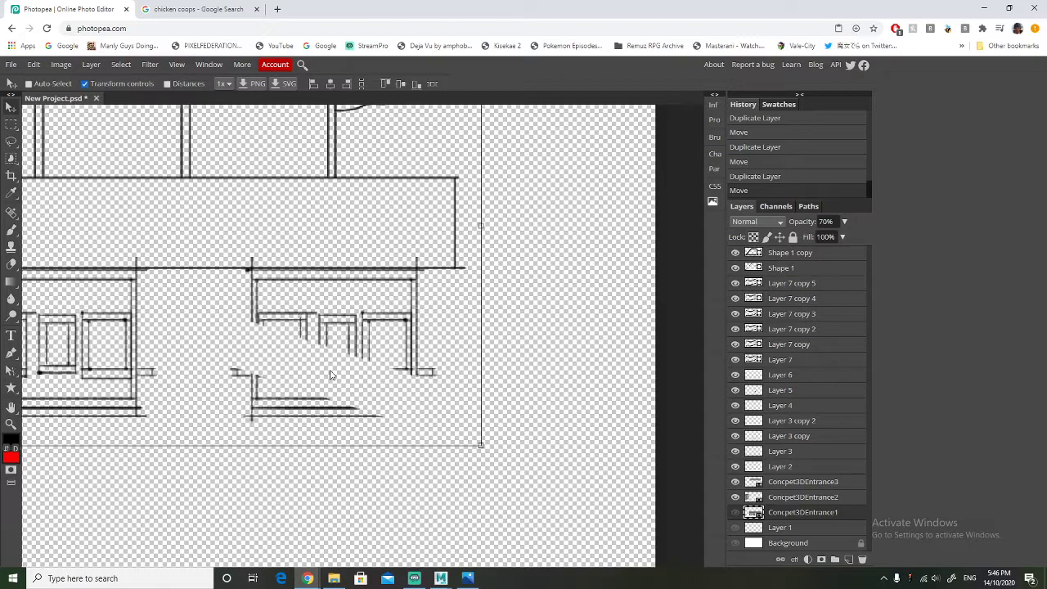
pyautogui.click(737, 376)
pyautogui.click(738, 375)
pyautogui.click(735, 406)
pyautogui.click(735, 406)
pyautogui.click(735, 420)
pyautogui.click(735, 420)
pyautogui.click(736, 420)
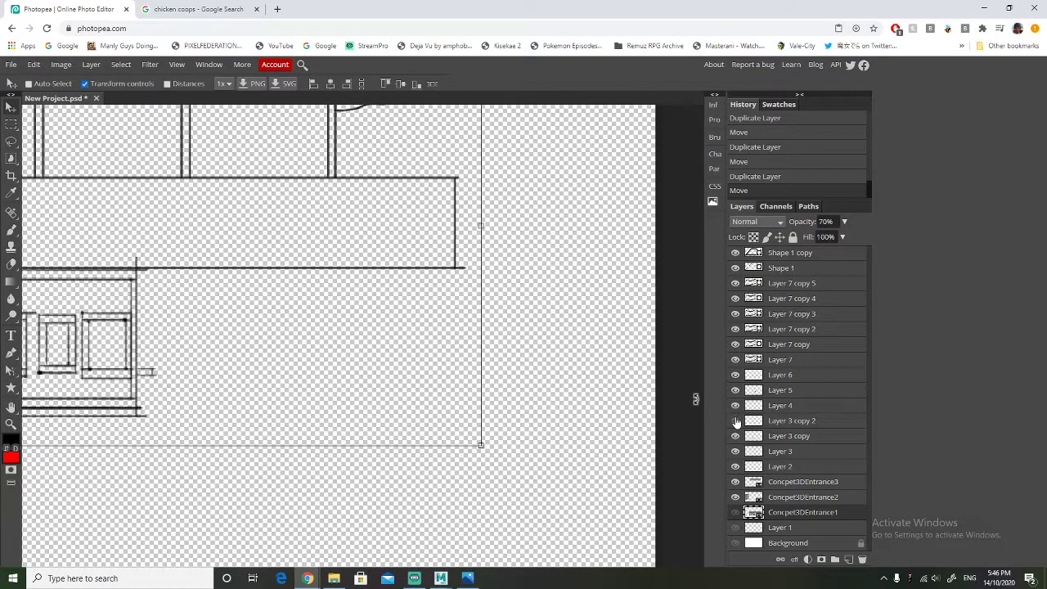
pyautogui.click(832, 426)
pyautogui.press('Delete')
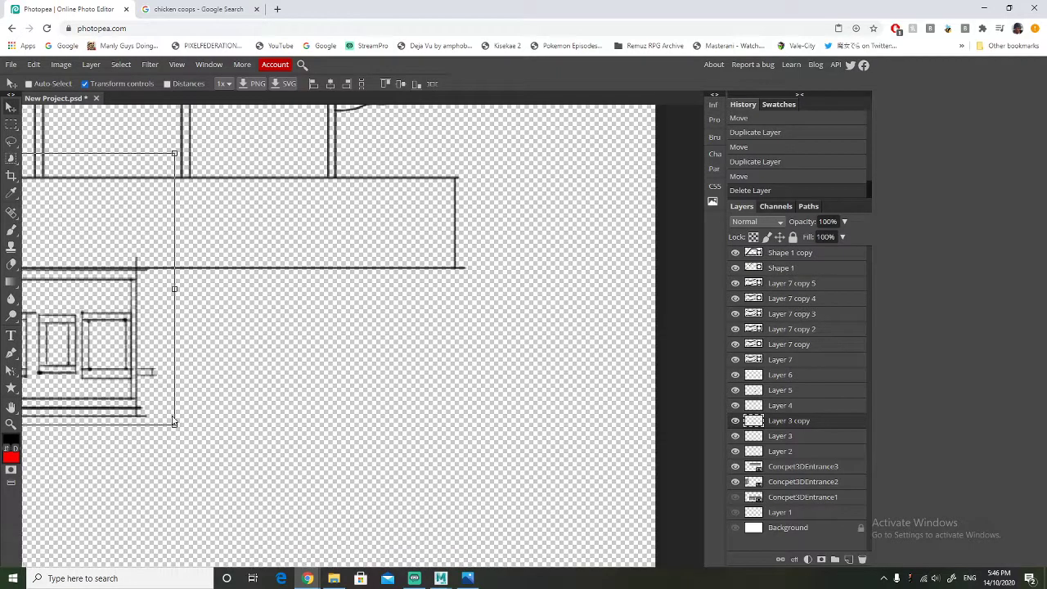
# Select the complete window bay at the right end of Layer 3 copy, and copy and paste it as a new layer
pyautogui.scroll(-3, 139, 432)
pyautogui.scroll(3, 204, 428)
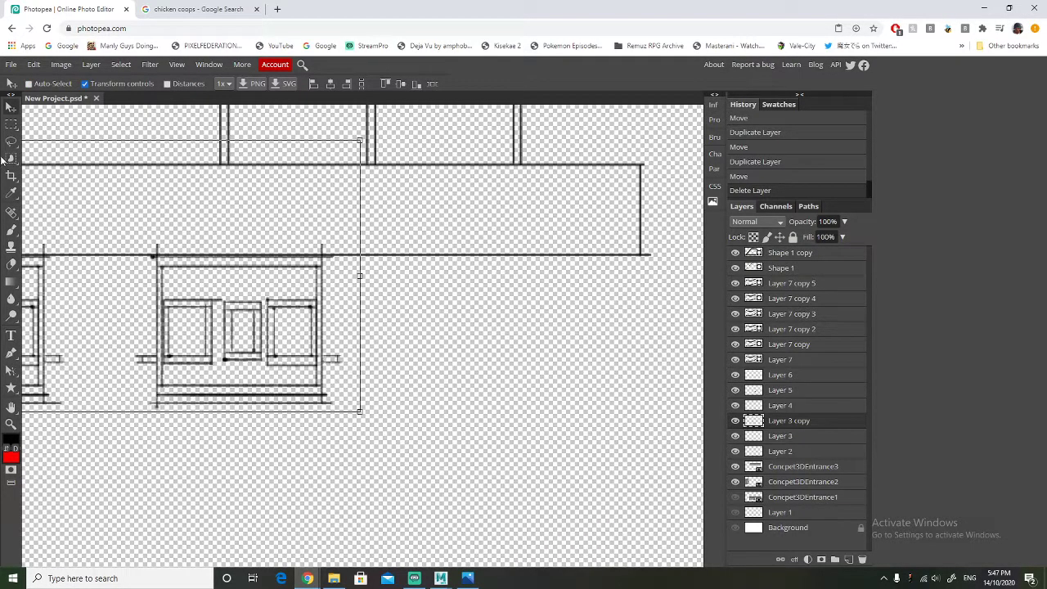
pyautogui.click(12, 124)
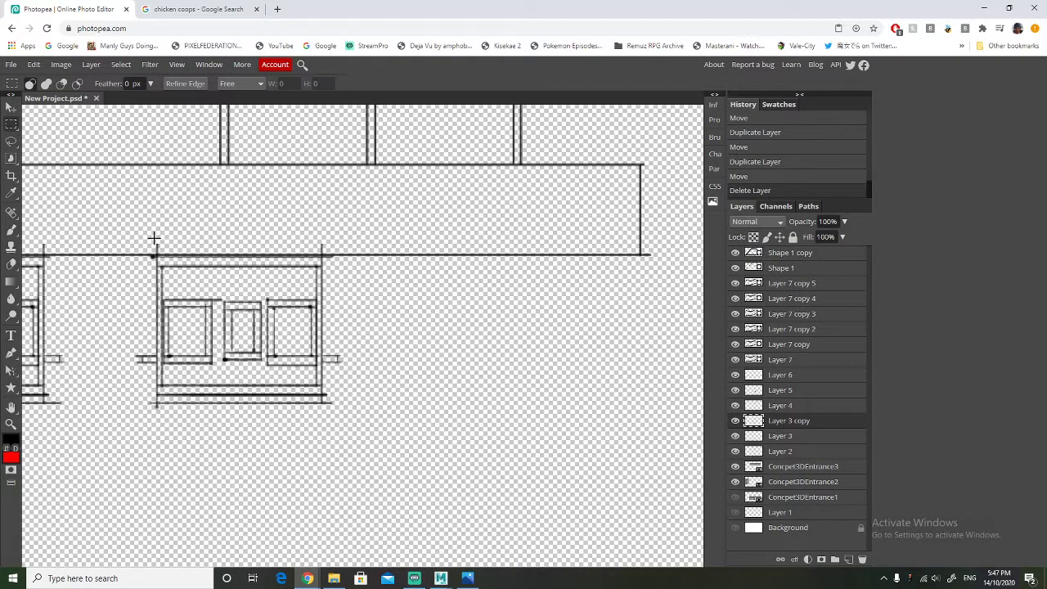
pyautogui.moveTo(131, 236)
pyautogui.mouseDown()
pyautogui.moveTo(357, 341)
pyautogui.moveTo(361, 414)
pyautogui.mouseUp()
pyautogui.press('v')
pyautogui.press('ctrl')
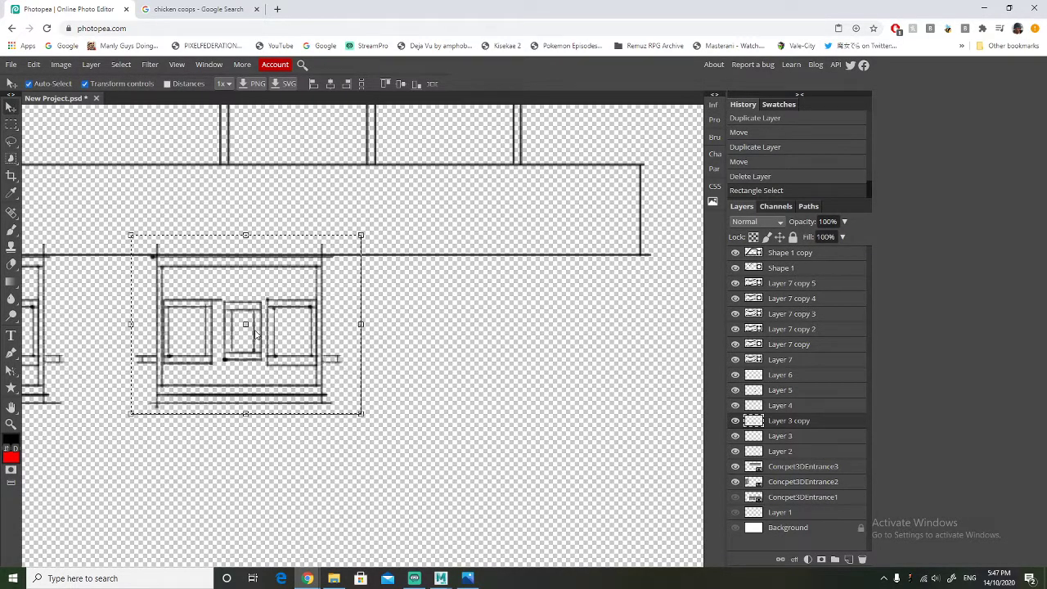
pyautogui.hotkey('ctrl', 'c')
pyautogui.hotkey('ctrl', 'v')
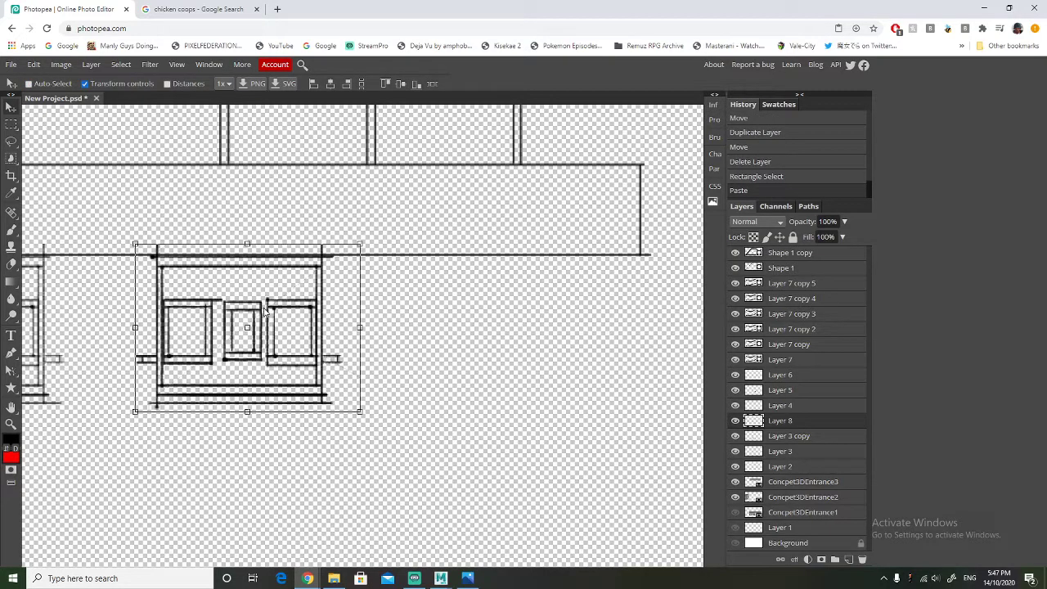
# Position the pasted booth copy as the fifth booth at the far end of the facade, beneath the long roof beam
pyautogui.moveTo(266, 311)
pyautogui.mouseDown()
pyautogui.moveTo(562, 307)
pyautogui.moveTo(516, 301)
pyautogui.mouseUp()
pyautogui.click(735, 512)
pyautogui.click(735, 512)
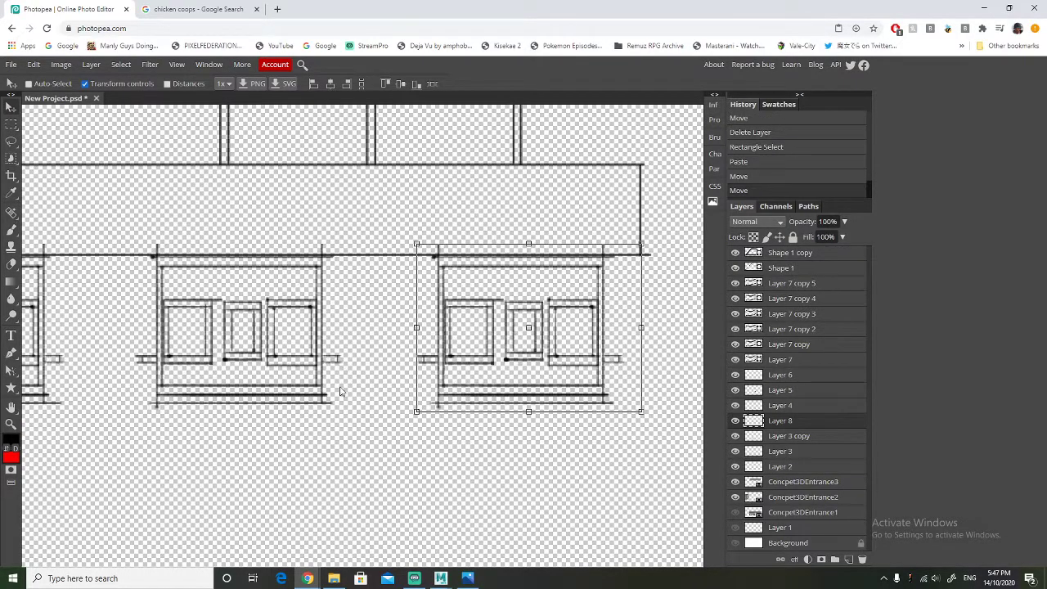
pyautogui.scroll(-3, 343, 392)
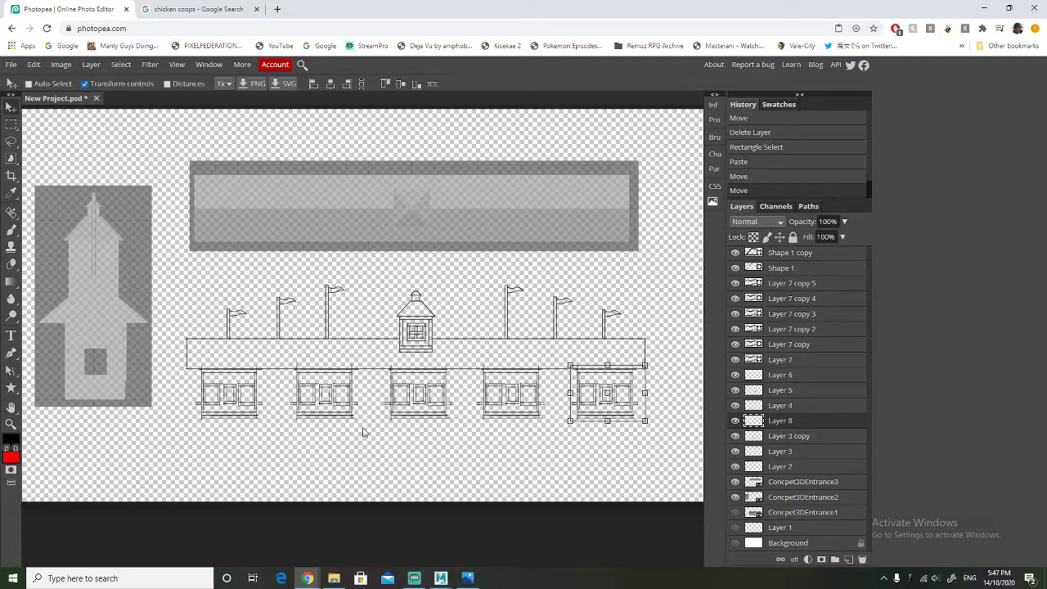
pyautogui.scroll(4, 405, 427)
pyautogui.scroll(-2, 405, 426)
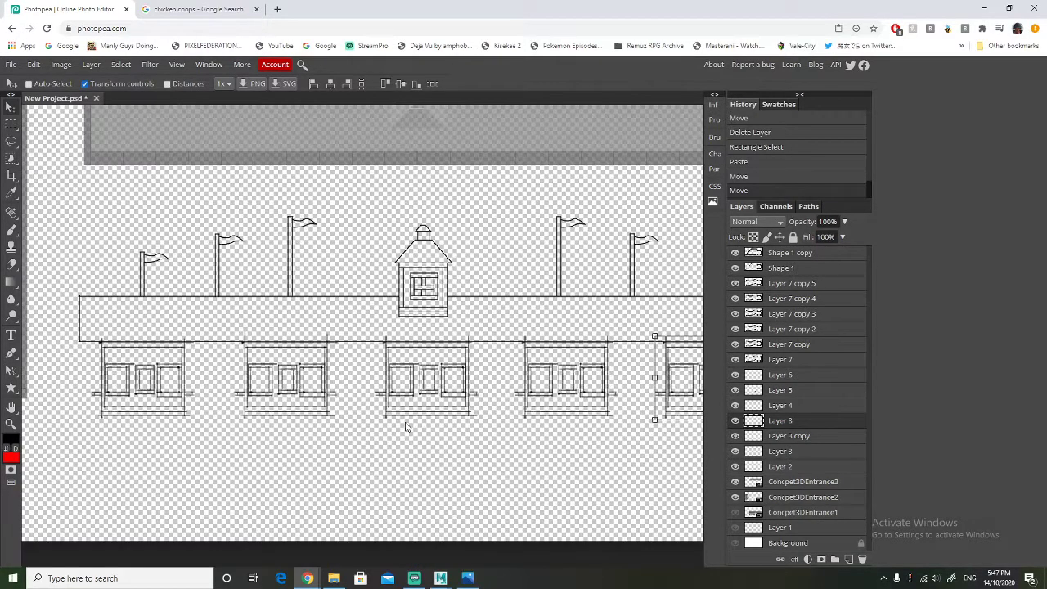
pyautogui.scroll(3, 447, 398)
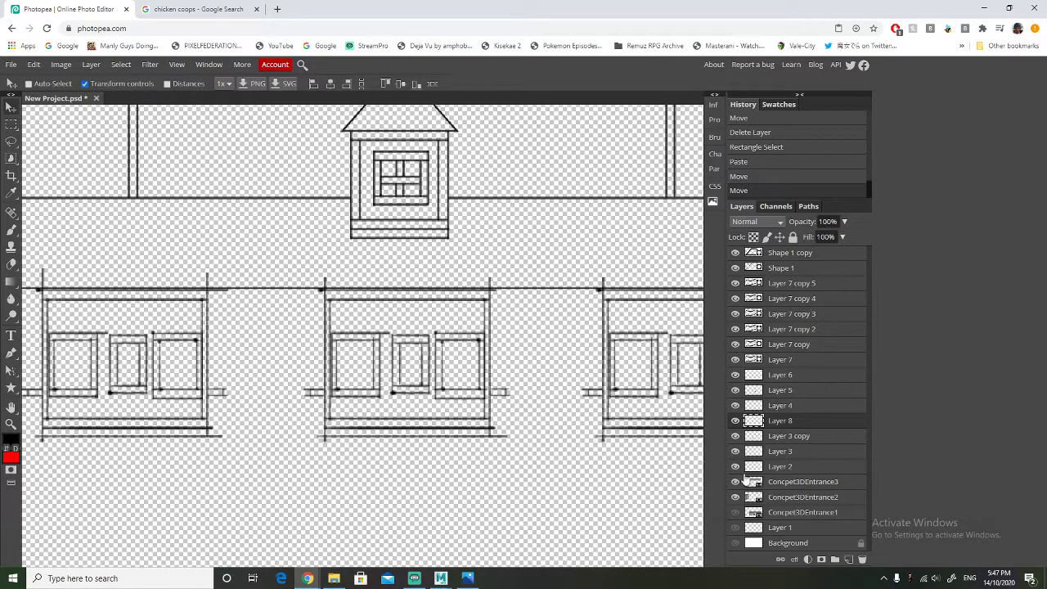
pyautogui.click(736, 437)
pyautogui.click(735, 436)
pyautogui.scroll(-4, 391, 407)
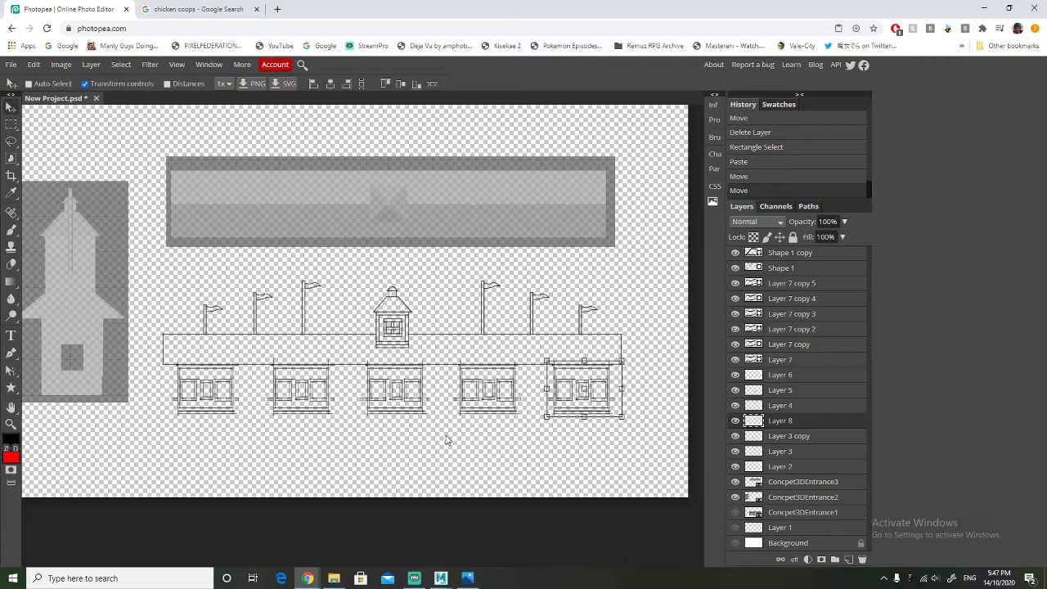
# Hide the Concpet3DEntrance3 and Concpet3DEntrance2 layers and move the Concpet3DEntrance1 layer above them in the layer order
pyautogui.click(778, 514)
pyautogui.click(736, 497)
pyautogui.click(736, 498)
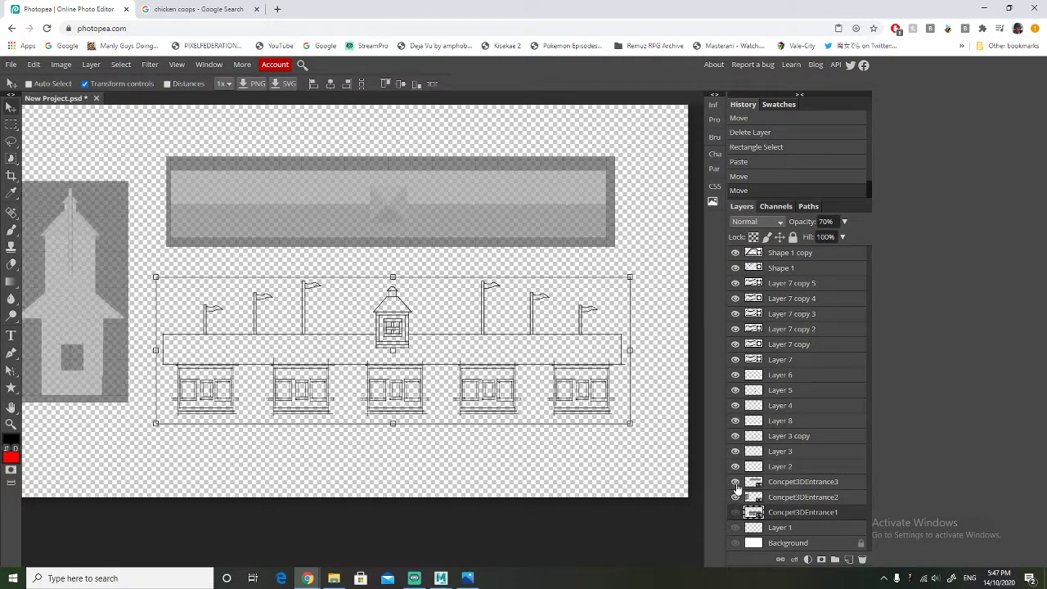
pyautogui.click(735, 482)
pyautogui.click(735, 497)
pyautogui.moveTo(795, 512); pyautogui.dragTo(794, 481)
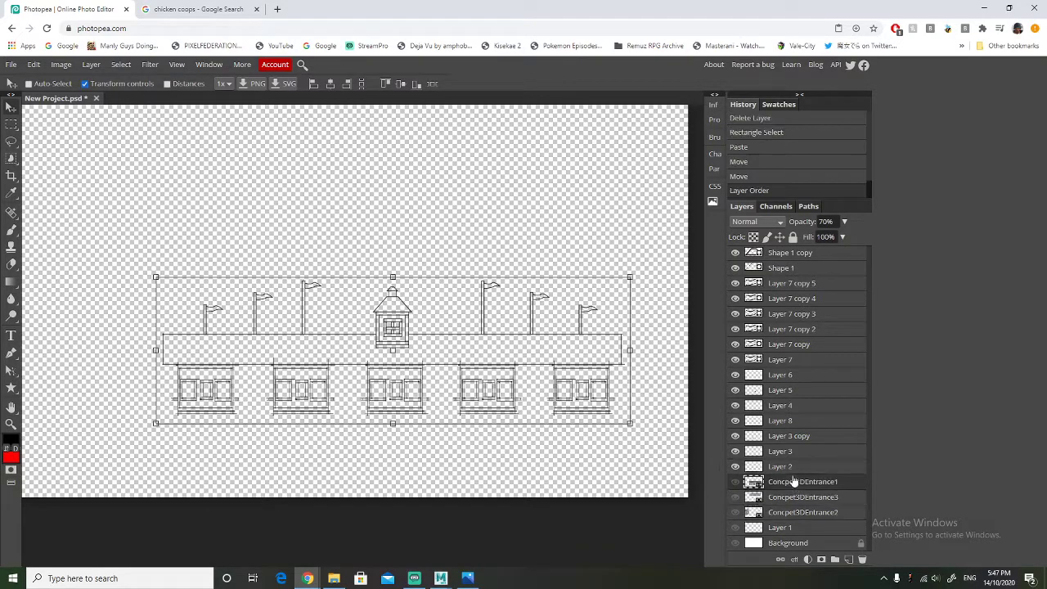
# Group all front-view line layers together with Concpet3DEntrance1 and name the group Entrance_Front
pyautogui.keyDown('shift'); pyautogui.click(796, 262); pyautogui.keyUp('shift')
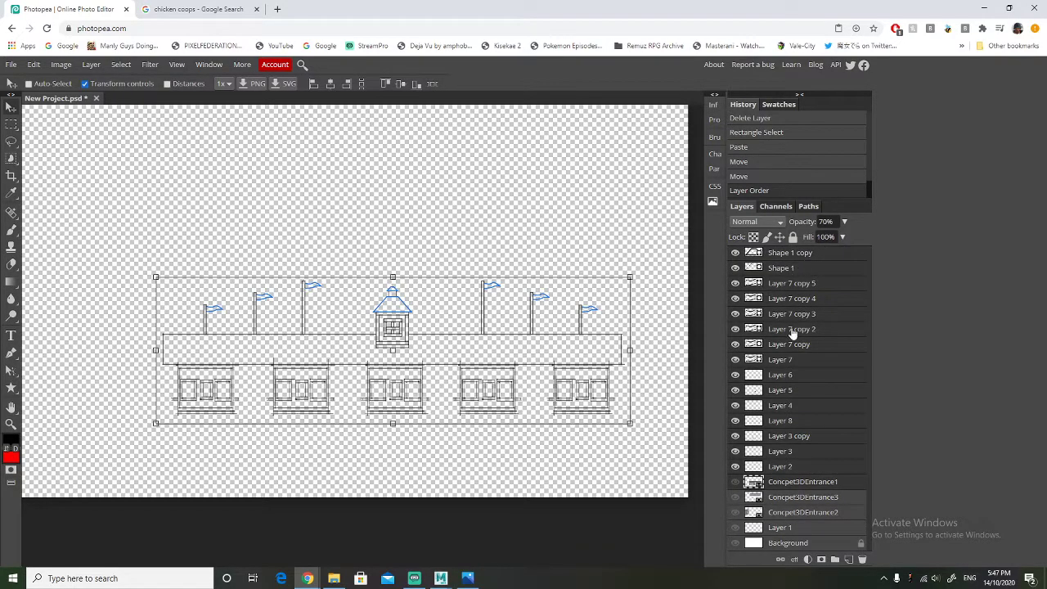
pyautogui.click(834, 558)
pyautogui.doubleClick(780, 253)
pyautogui.write('Entra')
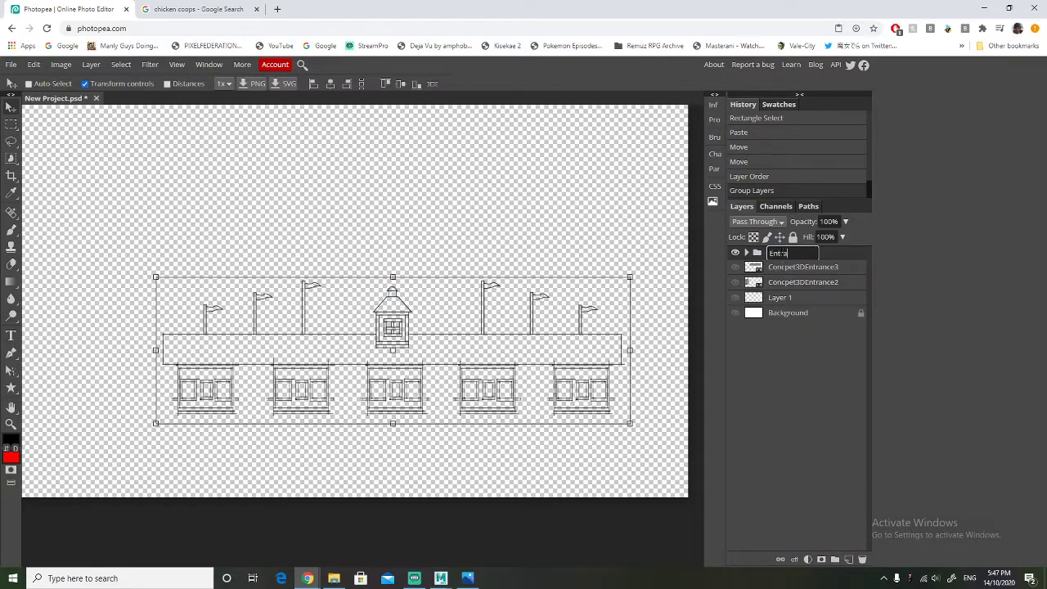
pyautogui.write('nce_Front')
pyautogui.press('Return')
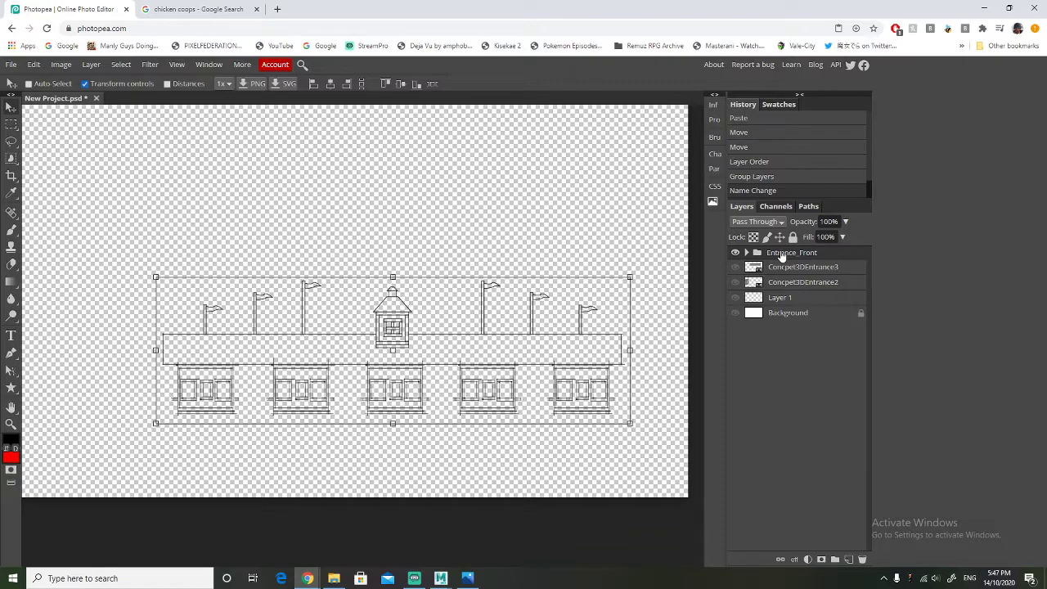
# Hide the Entrance_Front group and show only the Concpet3DEntrance2 side-view reference
pyautogui.click(736, 252)
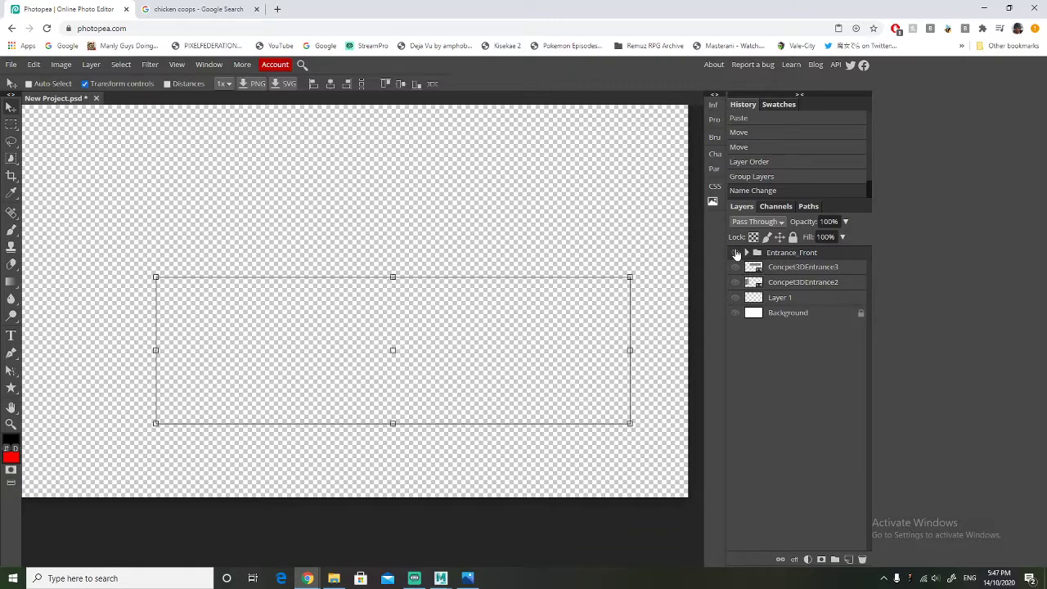
pyautogui.click(735, 268)
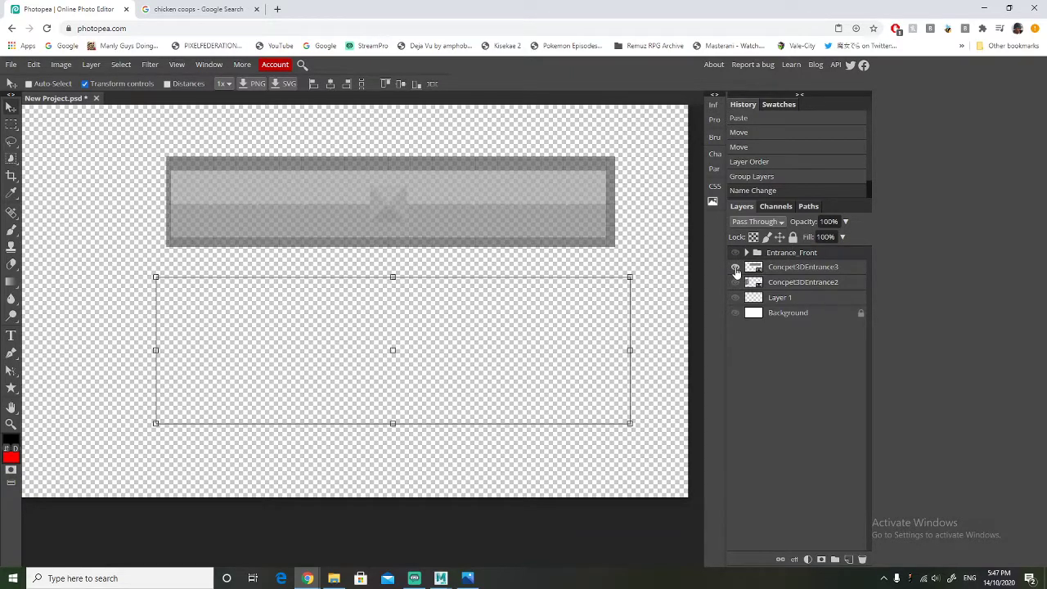
pyautogui.click(735, 268)
pyautogui.click(735, 283)
# Add a new layer directly above Concpet3DEntrance2, with both placed above the Entrance_Front group, and make the new layer active
pyautogui.keyDown('ctrl'); pyautogui.hscroll(-2, 153, 348); pyautogui.keyUp('ctrl')
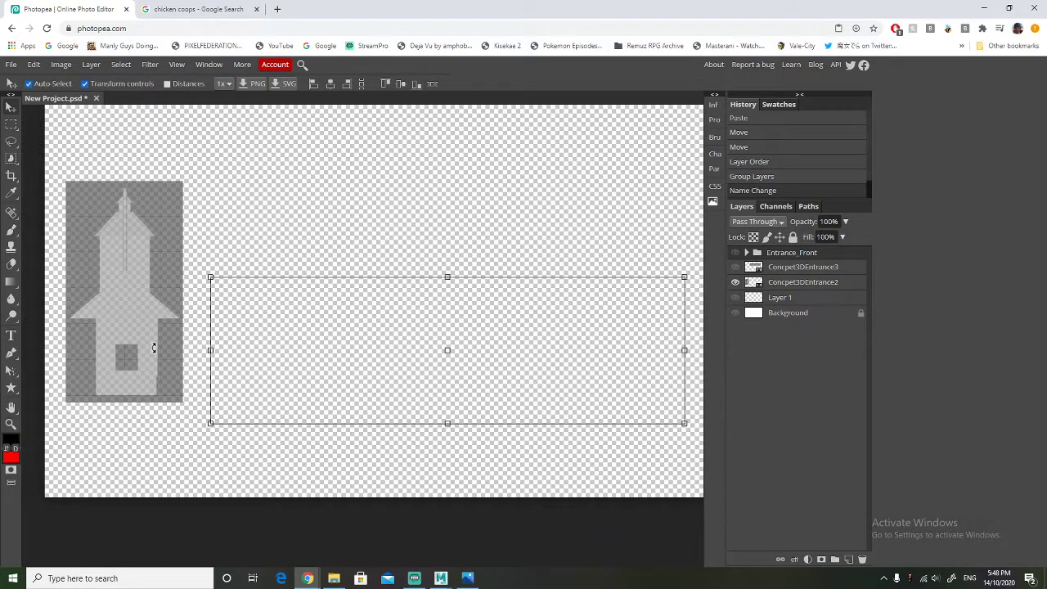
pyautogui.keyDown('ctrl'); pyautogui.scroll(4, 154, 347); pyautogui.keyUp('ctrl')
pyautogui.keyDown('alt'); pyautogui.scroll(3, 360, 340); pyautogui.keyUp('alt')
pyautogui.keyDown('alt'); pyautogui.scroll(-2, 360, 340); pyautogui.keyUp('alt')
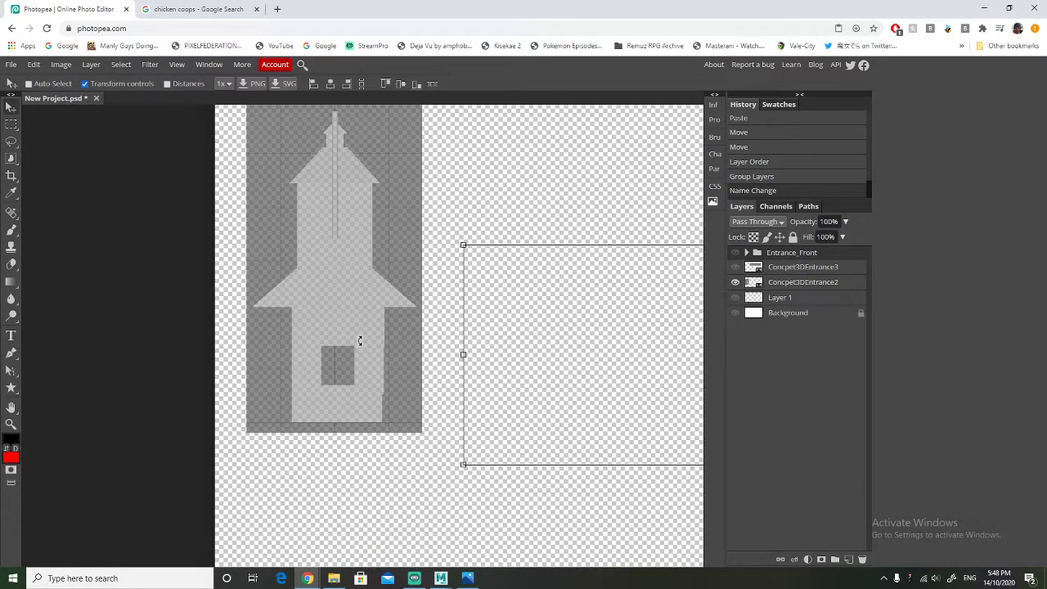
pyautogui.scroll(1, 360, 340)
pyautogui.keyDown('alt'); pyautogui.scroll(2, 339, 346); pyautogui.keyUp('alt')
pyautogui.keyDown('alt'); pyautogui.scroll(-2, 337, 346); pyautogui.keyUp('alt')
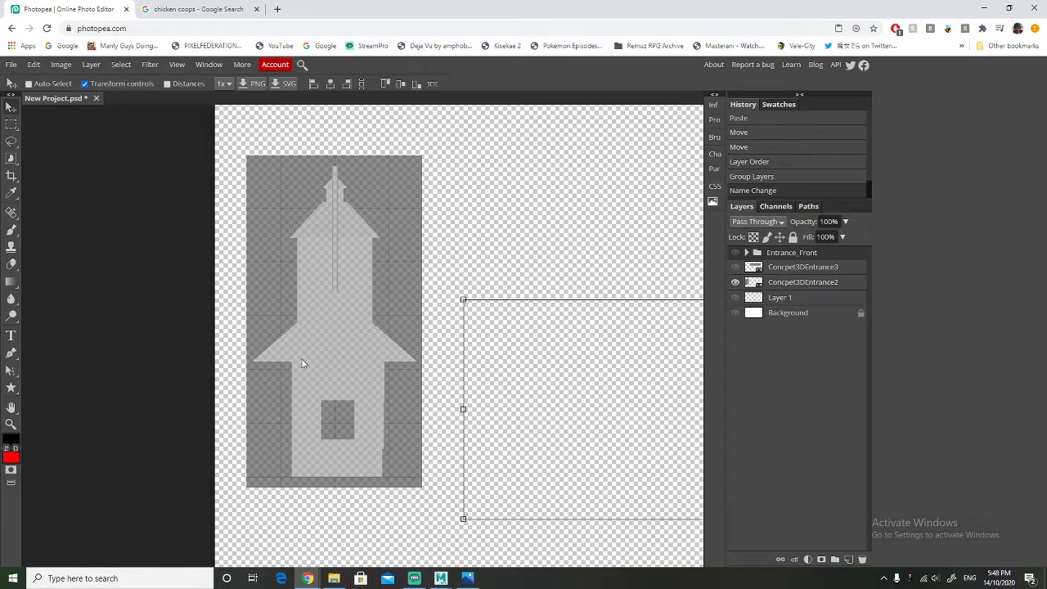
pyautogui.keyDown('alt'); pyautogui.scroll(2, 301, 363); pyautogui.keyUp('alt')
pyautogui.scroll(-2, 299, 362)
pyautogui.scroll(1, 299, 362)
pyautogui.scroll(-1, 299, 362)
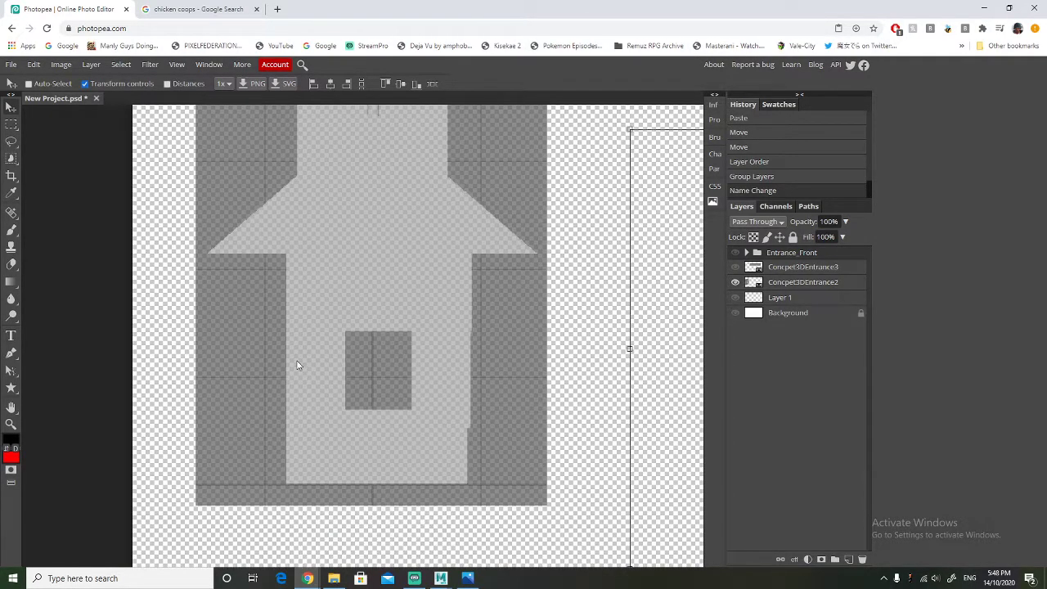
pyautogui.click(808, 292)
pyautogui.click(848, 558)
pyautogui.moveTo(793, 283)
pyautogui.mouseDown()
pyautogui.moveTo(793, 268)
pyautogui.moveTo(793, 294)
pyautogui.mouseUp()
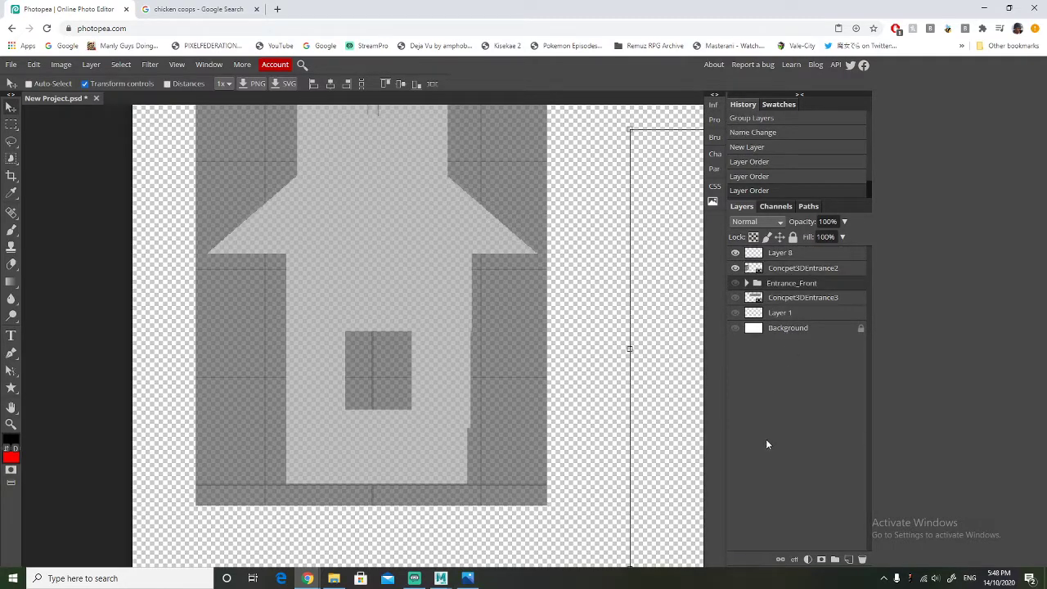
pyautogui.click(787, 255)
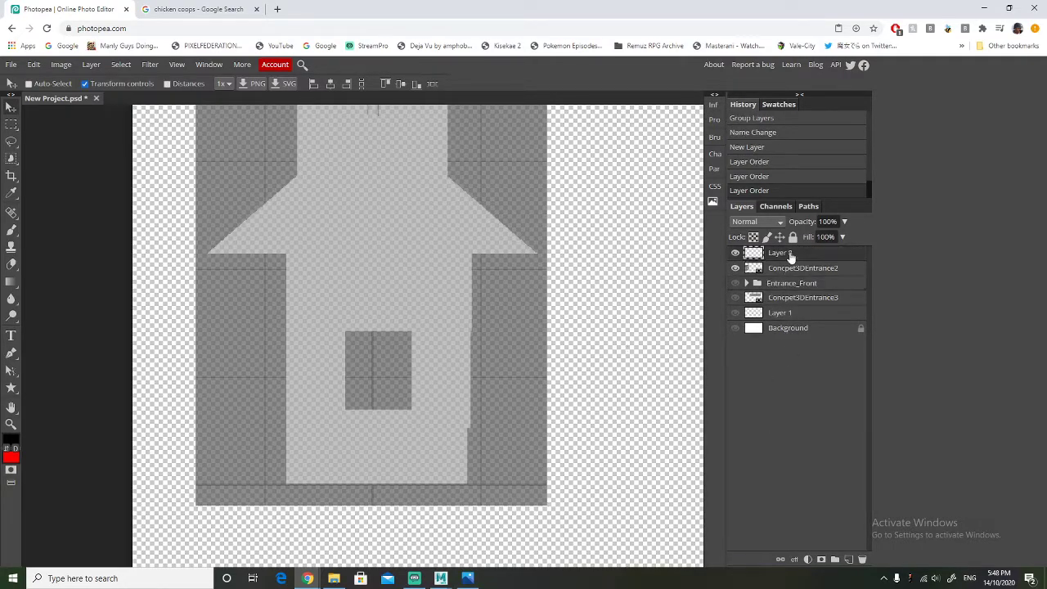
# Trace the rectangular outline of the side view's lower wall with the Brush tool in black
pyautogui.click(11, 230)
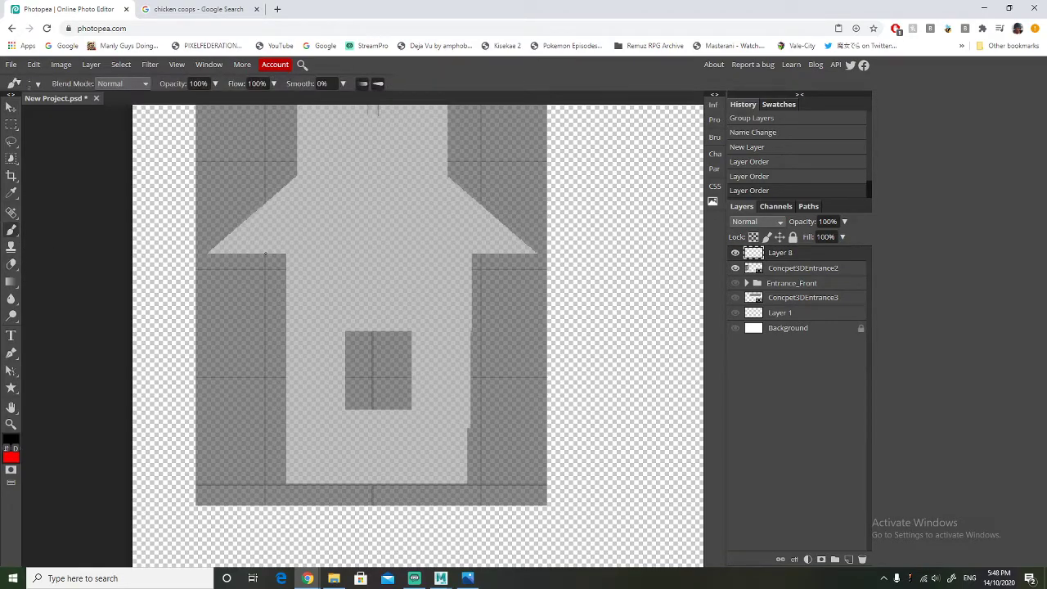
pyautogui.moveTo(286, 253)
pyautogui.mouseDown()
pyautogui.moveTo(474, 254)
pyautogui.moveTo(470, 489)
pyautogui.mouseUp()
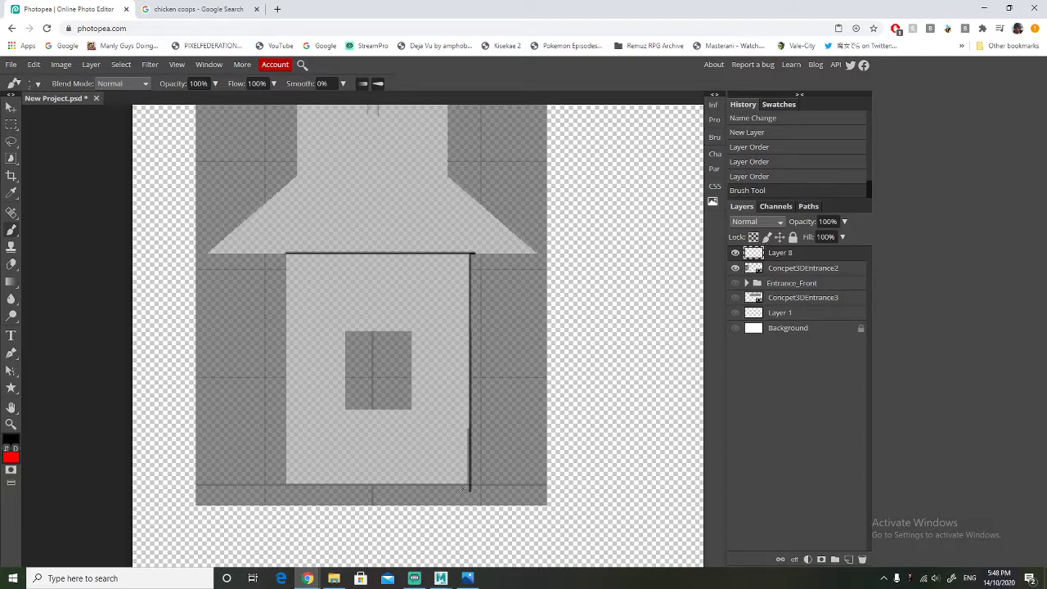
pyautogui.hotkey('ctrl', 'z')
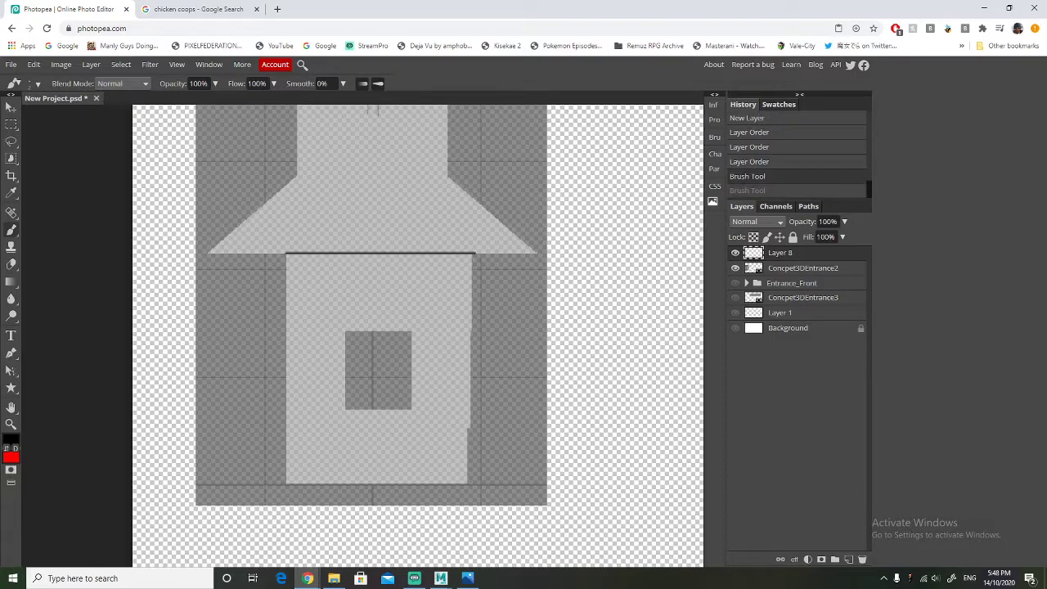
pyautogui.moveTo(474, 260)
pyautogui.mouseDown()
pyautogui.moveTo(474, 431)
pyautogui.moveTo(495, 475)
pyautogui.mouseUp()
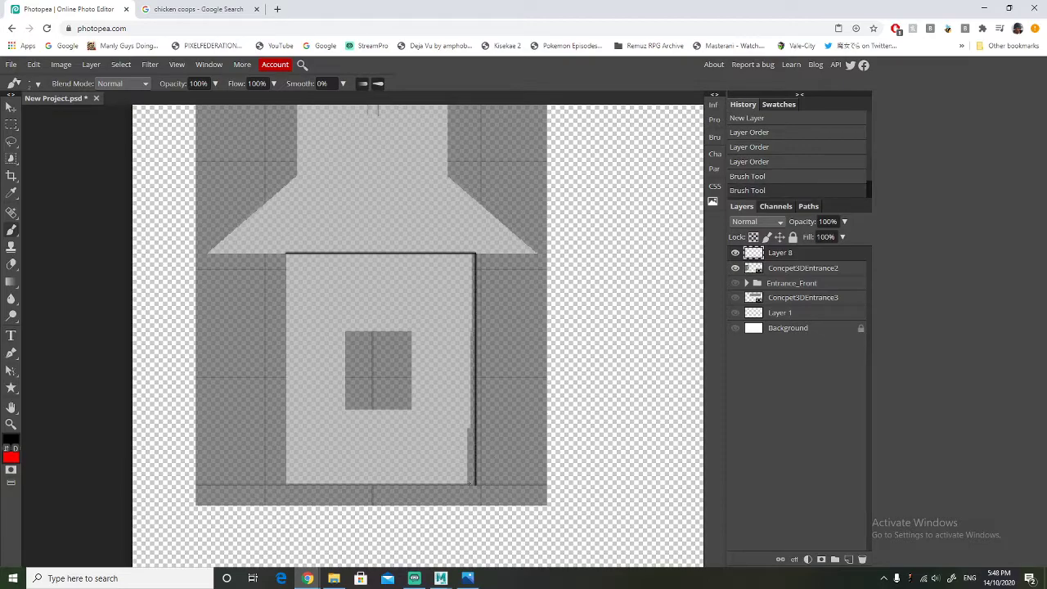
pyautogui.moveTo(476, 484); pyautogui.dragTo(279, 486)
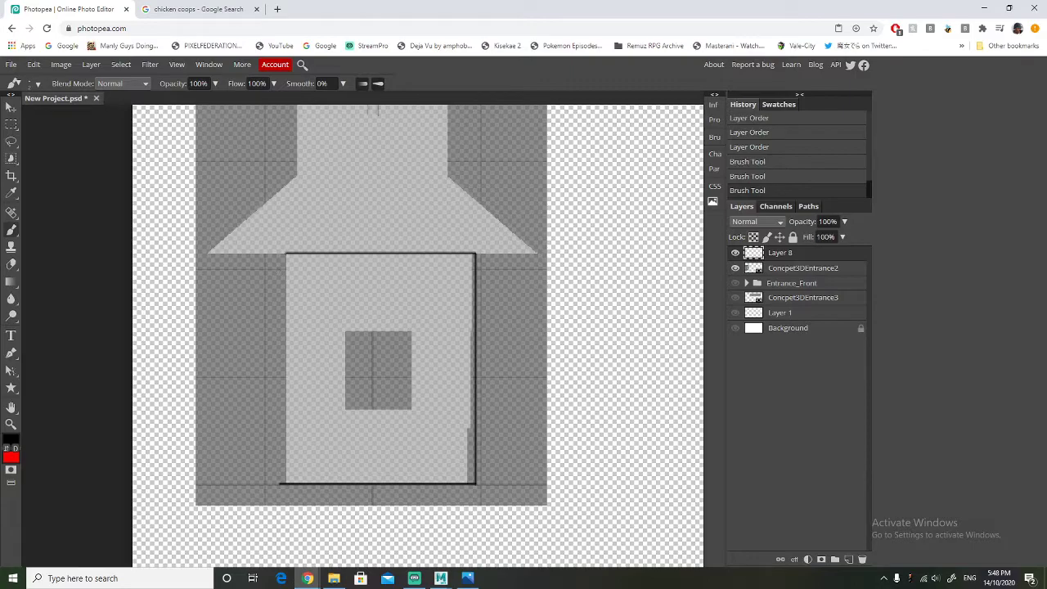
pyautogui.moveTo(286, 254); pyautogui.dragTo(286, 481)
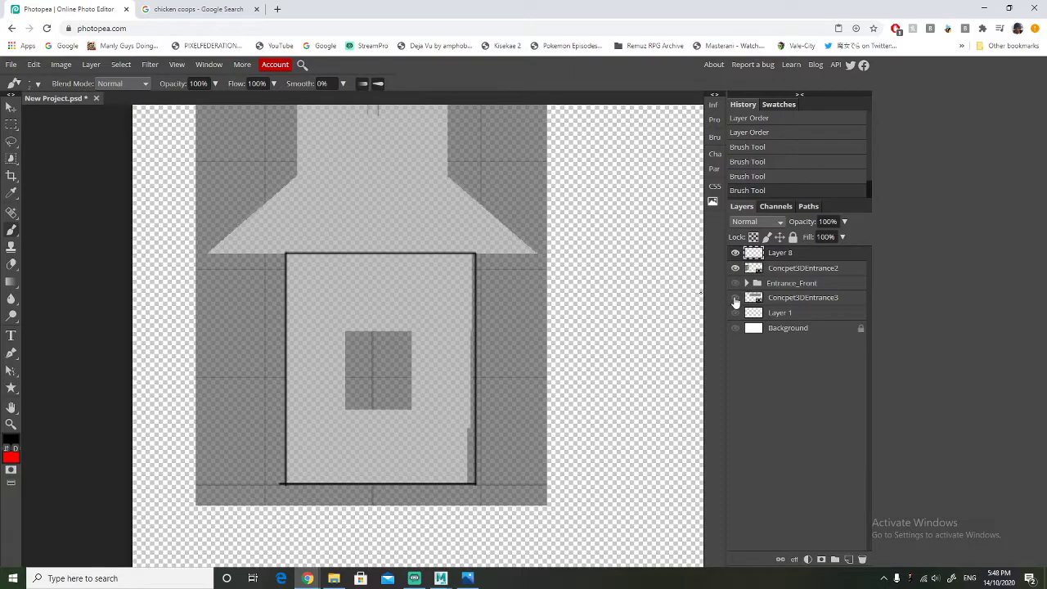
# Show the Entrance_Front group and compare the traced side wall with the front-view booths
pyautogui.click(735, 283)
pyautogui.scroll(-3, 401, 376)
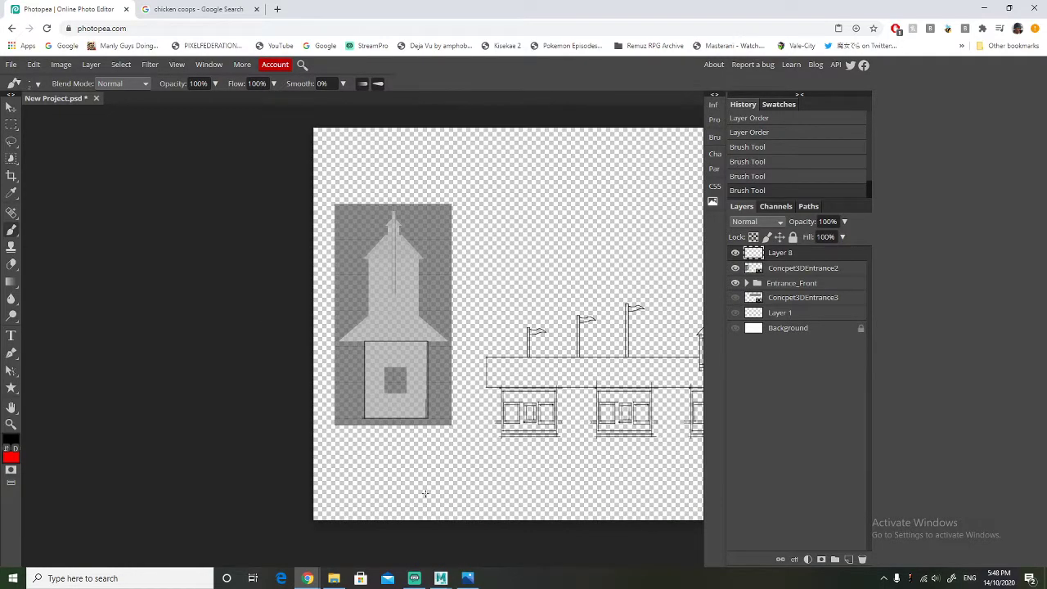
pyautogui.scroll(3, 575, 439)
pyautogui.scroll(2, 414, 383)
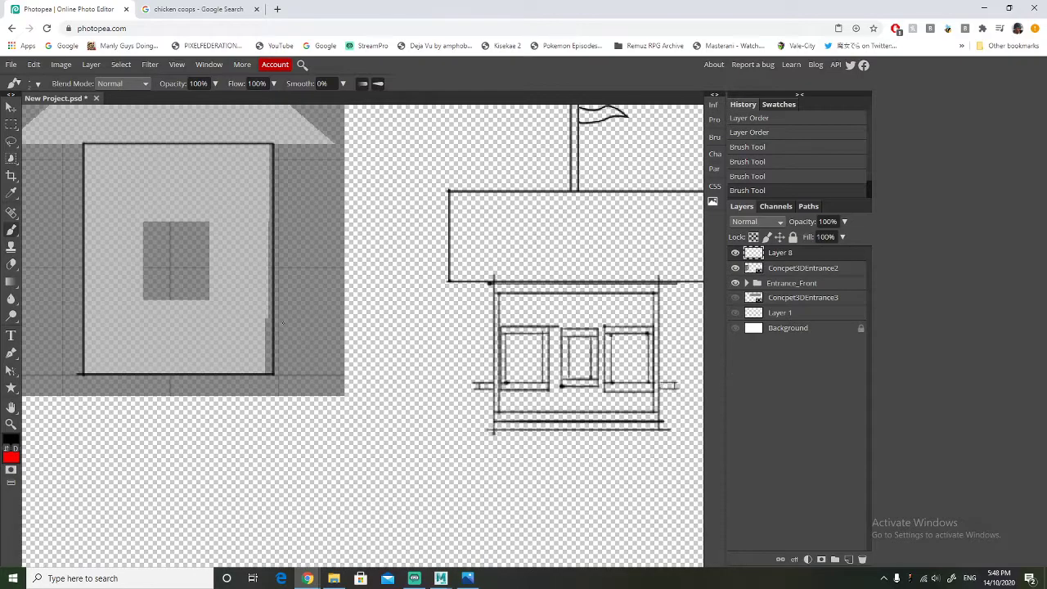
# Trace the outline of the square window in the side view's lower wall with straight black brush lines
pyautogui.scroll(1, 196, 331)
pyautogui.keyDown('alt'); pyautogui.scroll(1, 191, 331); pyautogui.keyUp('alt')
pyautogui.keyDown('alt'); pyautogui.scroll(-1, 192, 331); pyautogui.keyUp('alt')
pyautogui.keyDown('ctrl'); pyautogui.scroll(2, 190, 332); pyautogui.keyUp('ctrl')
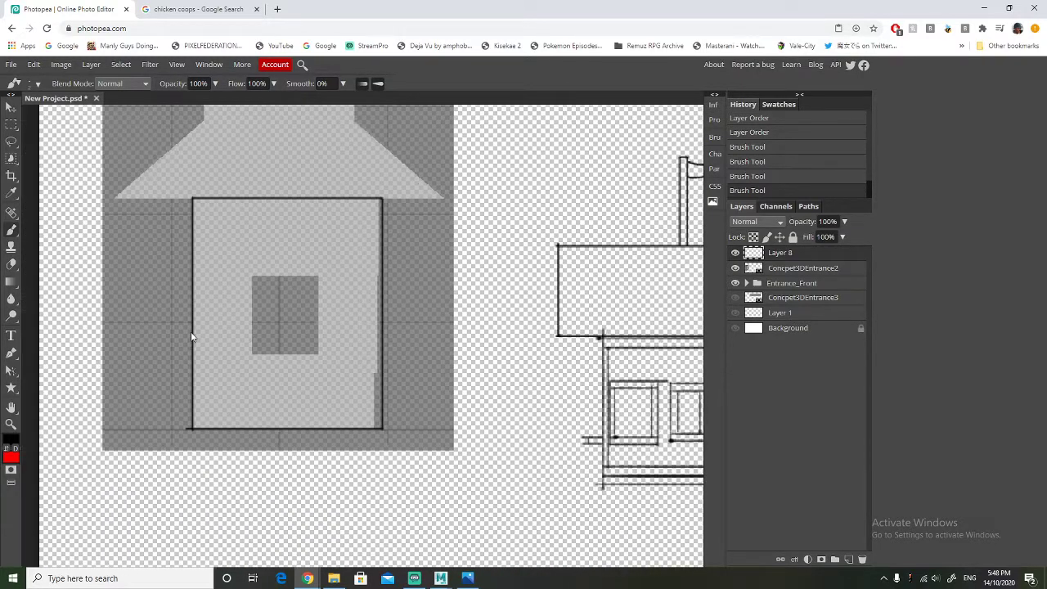
pyautogui.keyDown('alt'); pyautogui.scroll(1, 206, 327); pyautogui.keyUp('alt')
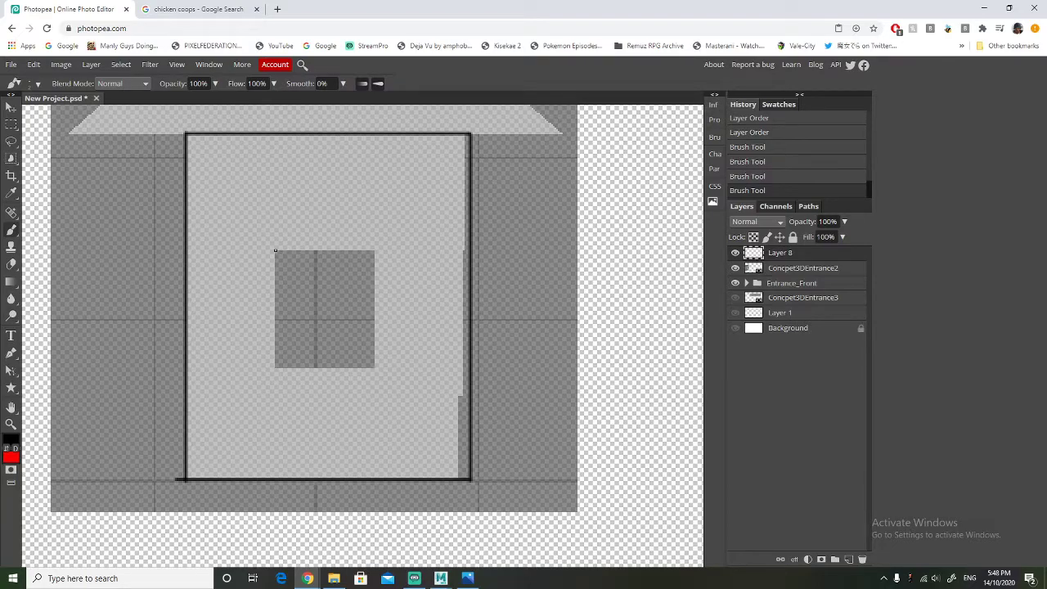
pyautogui.moveTo(274, 251)
pyautogui.keyDown('shift'); pyautogui.mouseDown()
pyautogui.moveTo(379, 250)
pyautogui.moveTo(377, 370)
pyautogui.moveTo(275, 370)
pyautogui.moveTo(273, 250)
pyautogui.mouseUp(); pyautogui.keyUp('shift')
pyautogui.hotkey('ctrl', 'z')
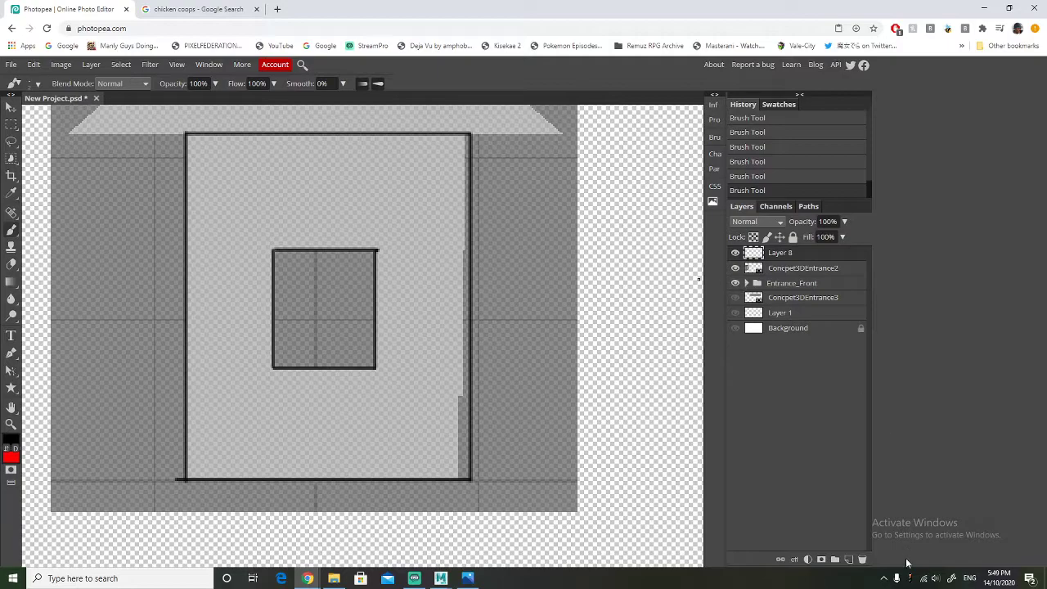
# Add a new layer and draw a straight-lined frame around the window, with side trims and wider boards above and below it
pyautogui.click(849, 560)
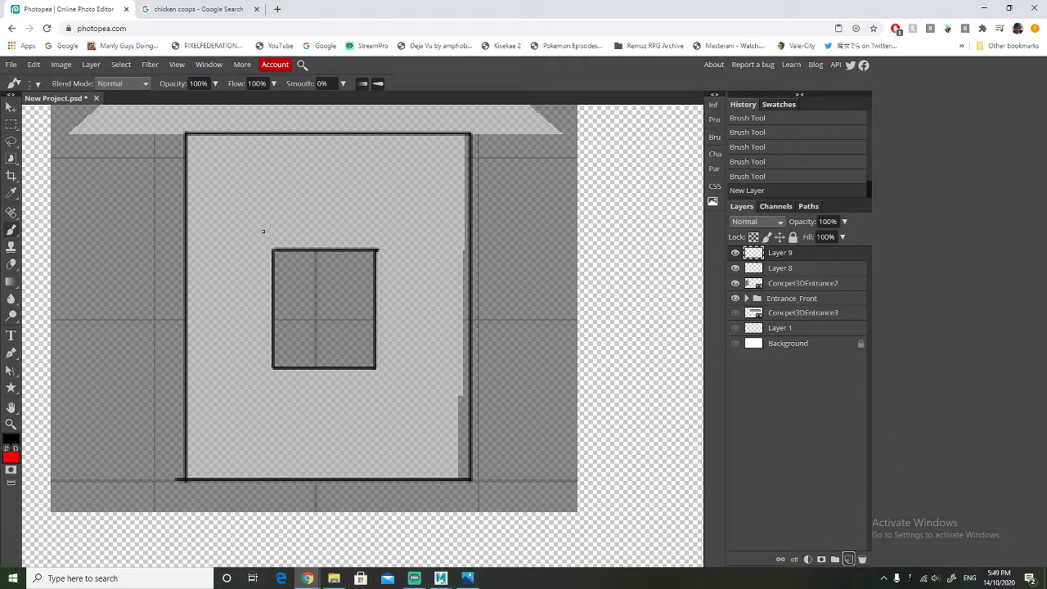
pyautogui.moveTo(255, 248); pyautogui.dragTo(398, 248)
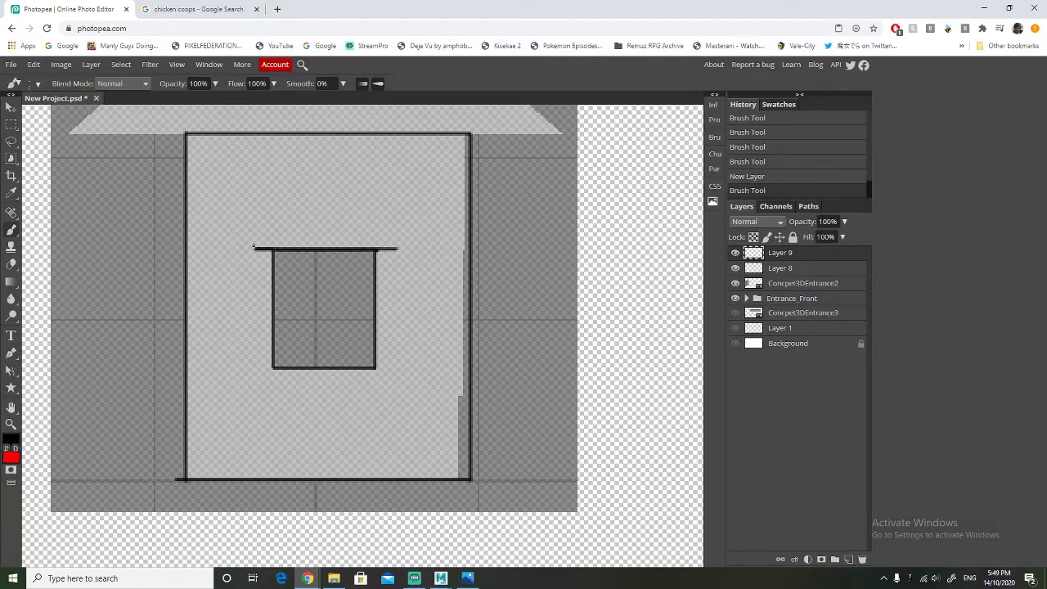
pyautogui.moveTo(254, 248)
pyautogui.mouseDown()
pyautogui.moveTo(254, 227)
pyautogui.moveTo(260, 386)
pyautogui.mouseUp()
pyautogui.hotkey('ctrl', 'z')
pyautogui.moveTo(393, 228); pyautogui.dragTo(395, 400)
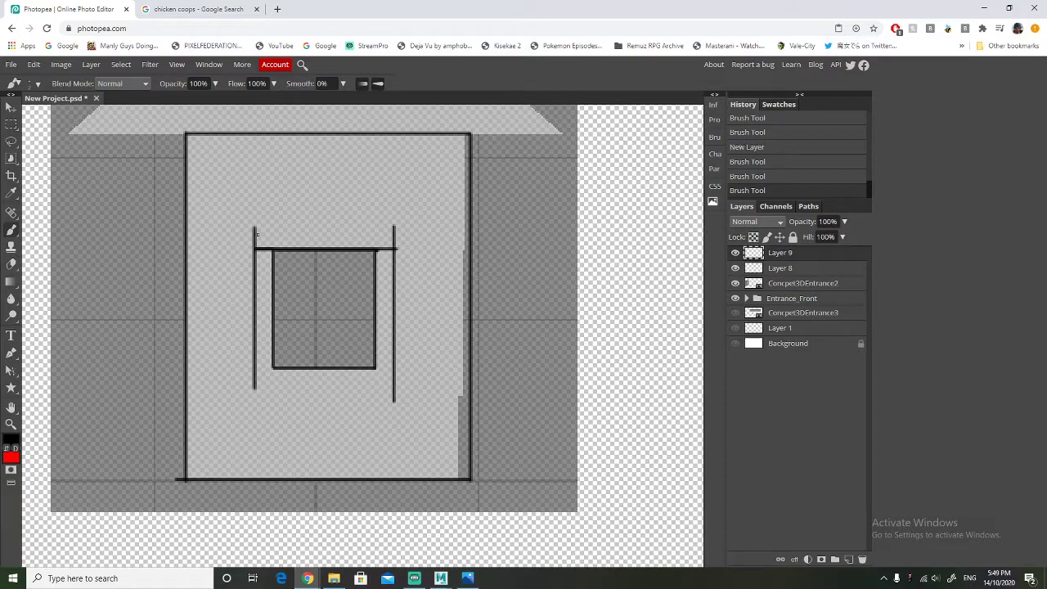
pyautogui.moveTo(254, 229); pyautogui.dragTo(395, 229)
pyautogui.keyDown('shift'); pyautogui.moveTo(254, 393); pyautogui.dragTo(298, 386); pyautogui.keyUp('shift')
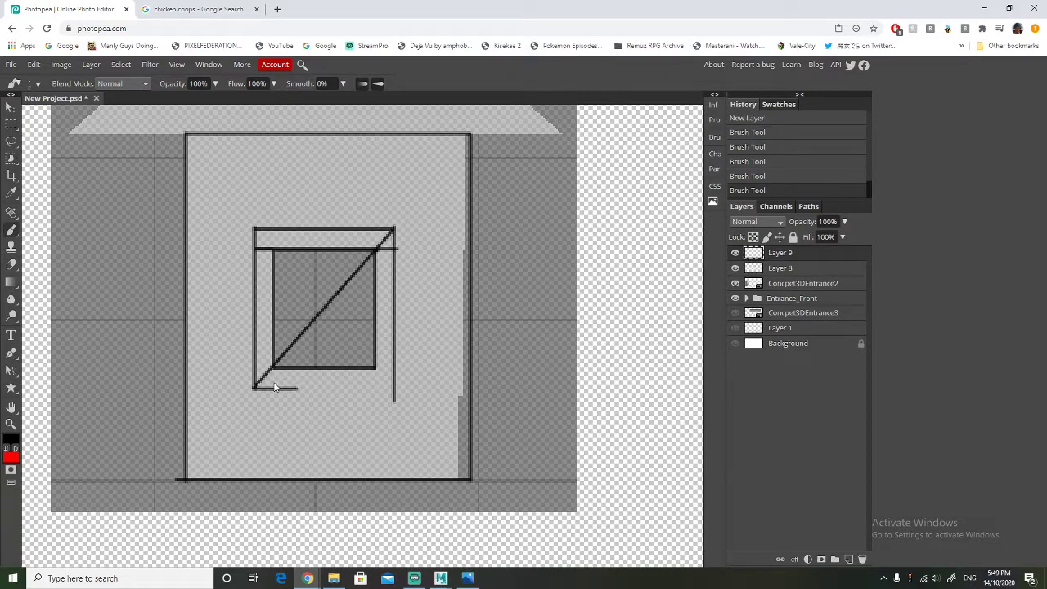
pyautogui.hotkey('ctrl', 'z')
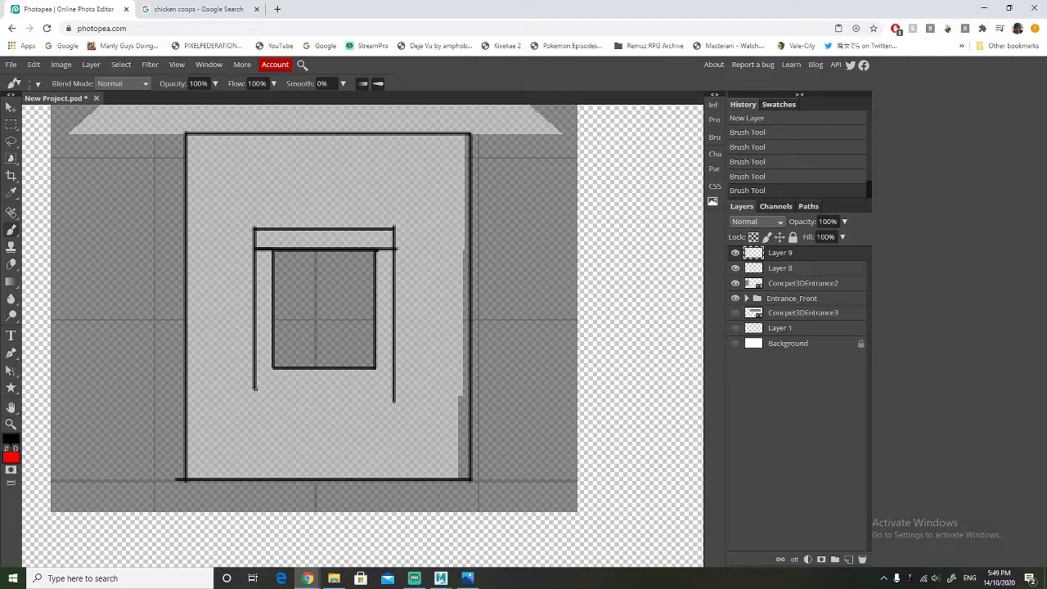
pyautogui.moveTo(254, 389)
pyautogui.mouseDown()
pyautogui.moveTo(393, 388)
pyautogui.moveTo(395, 369)
pyautogui.mouseUp()
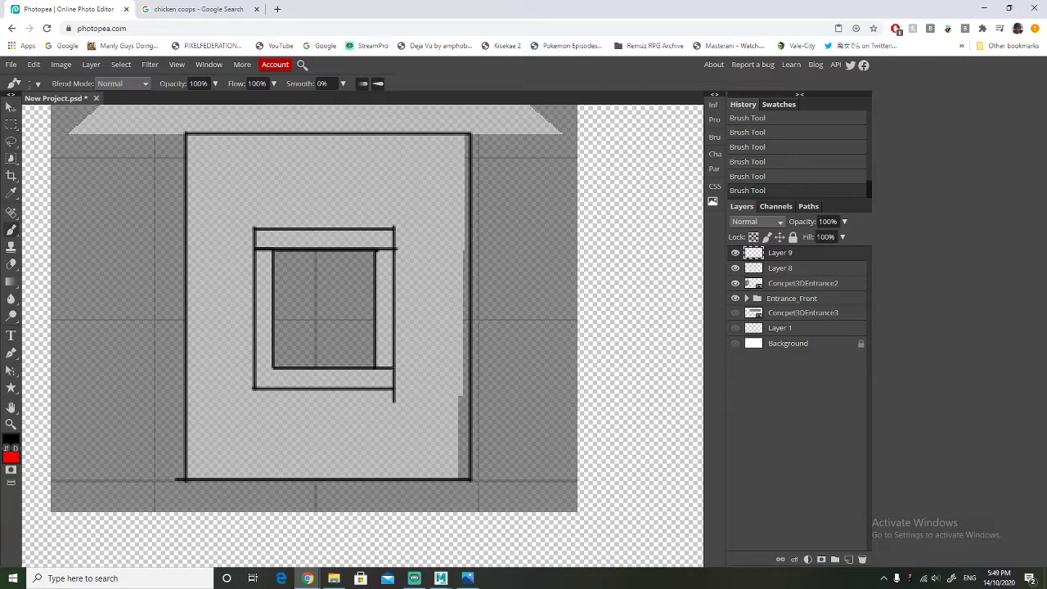
# Extend the upper edge of the board below the window to the frame's outer left edge with the brush
pyautogui.keyDown('shift'); pyautogui.click(272, 369); pyautogui.keyUp('shift')
pyautogui.hotkey('ctrl', 'z')
pyautogui.moveTo(274, 369); pyautogui.dragTo(255, 369)
# Draw straight brush lines for two stacked base boards, a top board and vertical trims along both sides of the side wall
pyautogui.moveTo(186, 458); pyautogui.dragTo(470, 460)
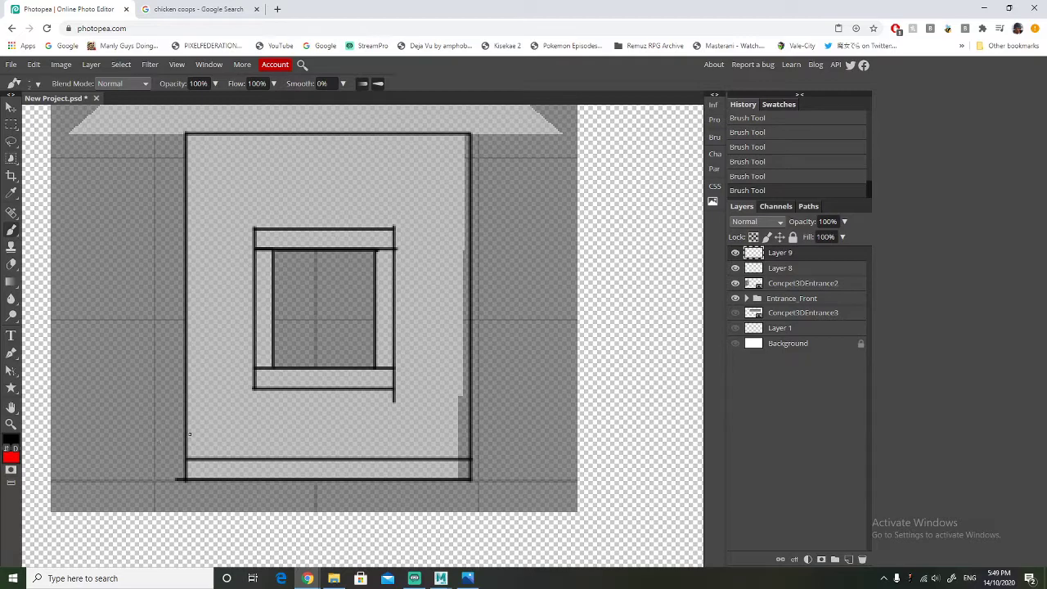
pyautogui.moveTo(187, 436); pyautogui.dragTo(470, 438)
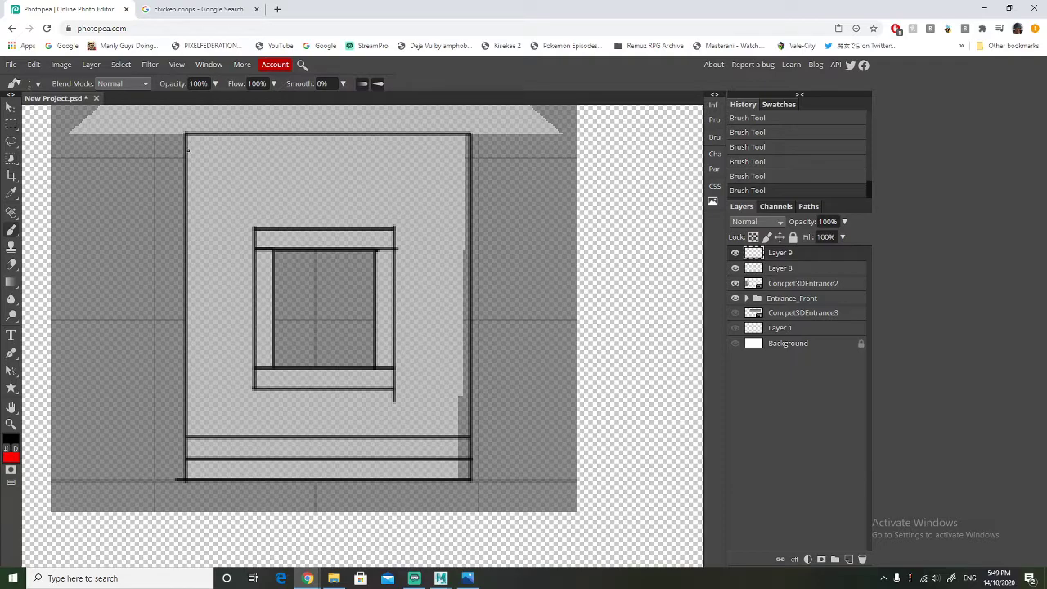
pyautogui.moveTo(187, 150); pyautogui.dragTo(471, 150)
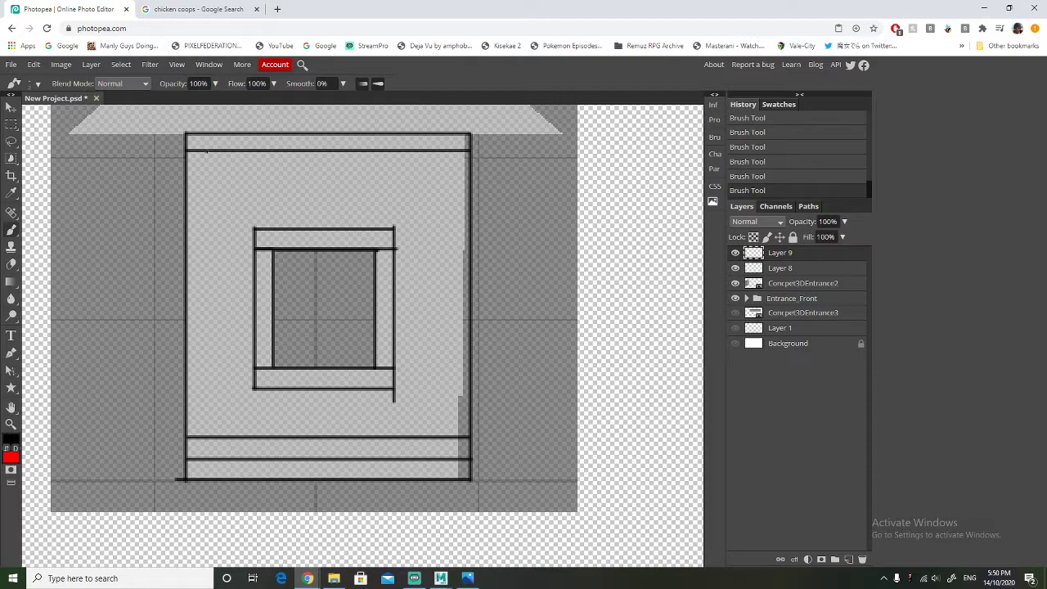
pyautogui.moveTo(206, 152); pyautogui.dragTo(206, 426)
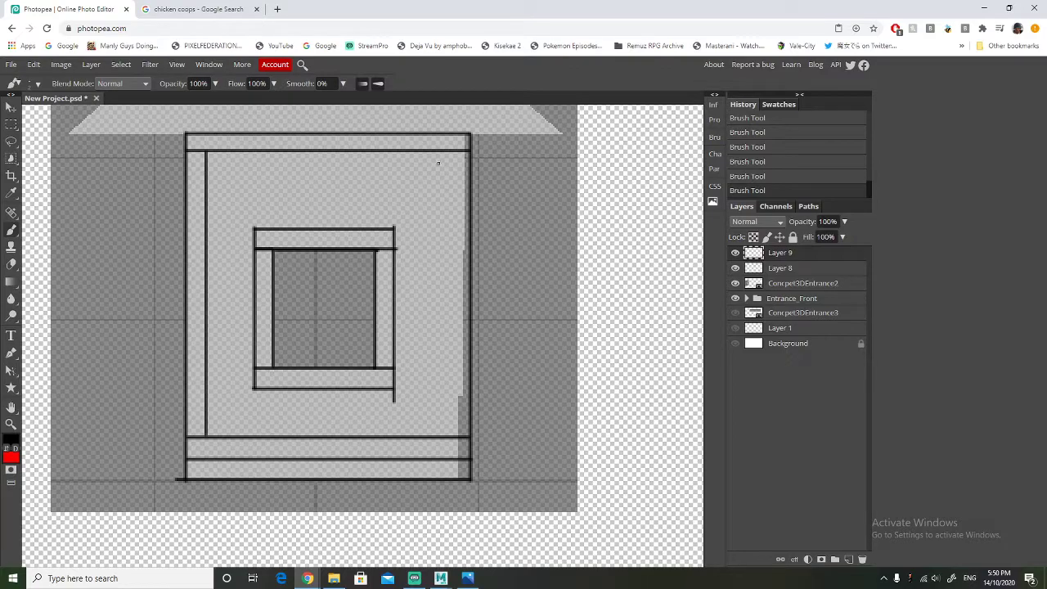
pyautogui.moveTo(451, 151); pyautogui.dragTo(451, 441)
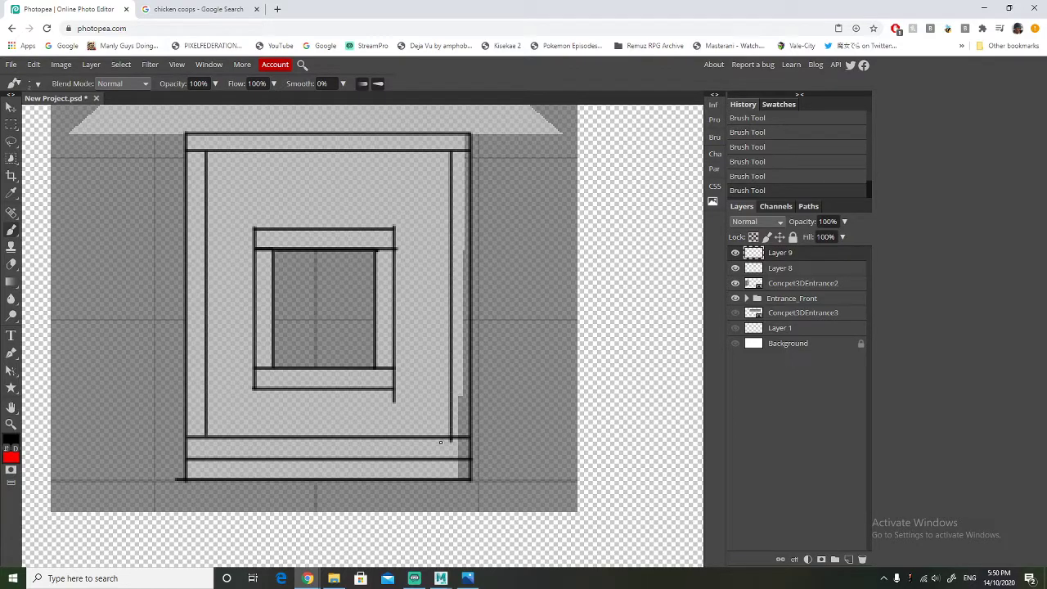
# Compare the side wall's board layout with the booths in the front view
pyautogui.keyDown('alt'); pyautogui.scroll(-5, 452, 397); pyautogui.keyUp('alt')
pyautogui.keyDown('alt'); pyautogui.scroll(4, 432, 428); pyautogui.keyUp('alt')
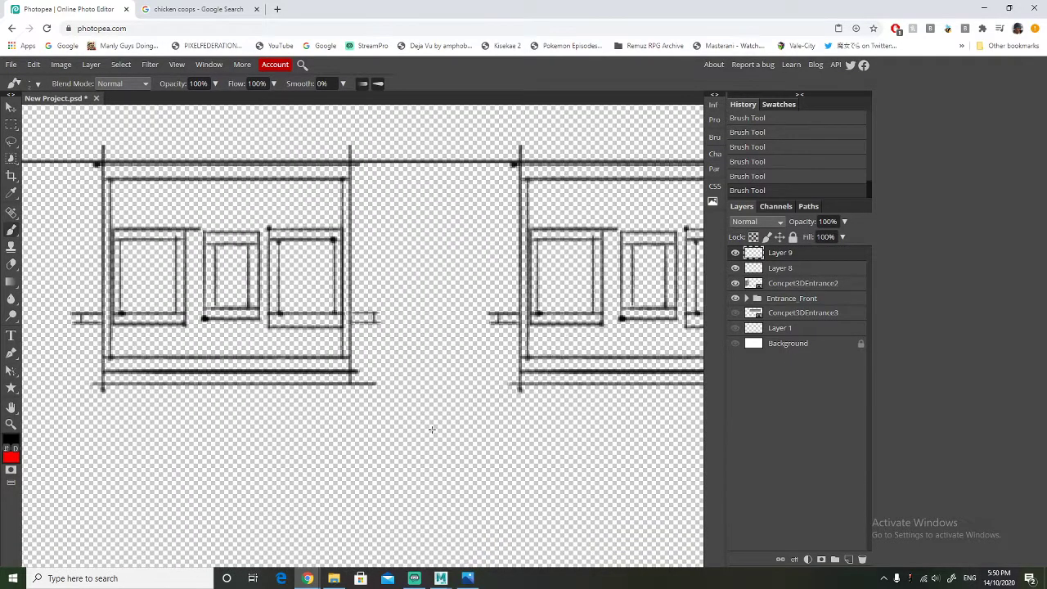
pyautogui.keyDown('alt'); pyautogui.scroll(-4, 432, 429); pyautogui.keyUp('alt')
pyautogui.keyDown('ctrl'); pyautogui.scroll(1, 261, 402); pyautogui.keyUp('ctrl')
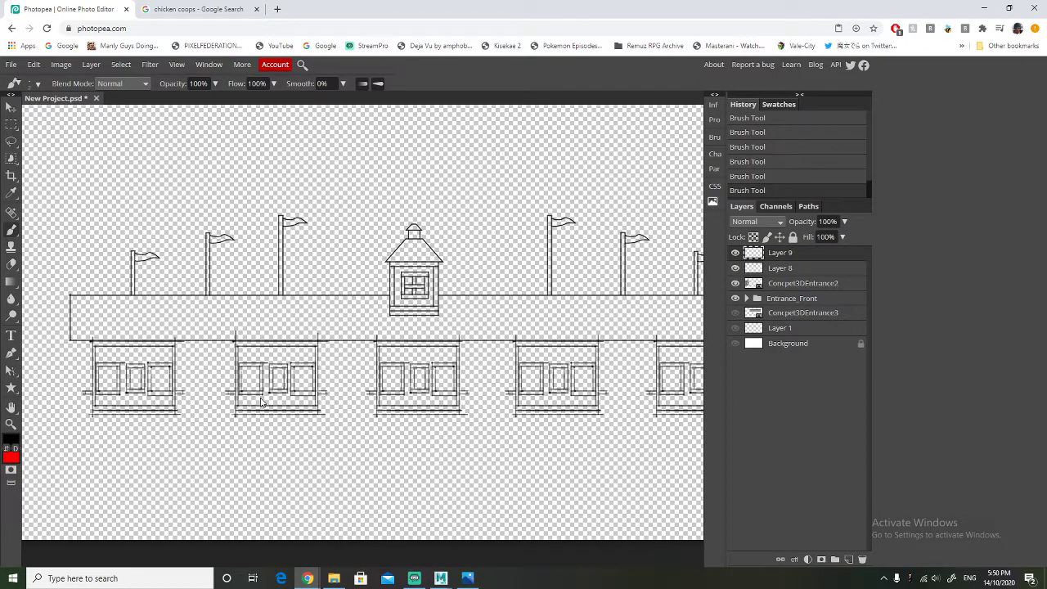
pyautogui.keyDown('ctrl'); pyautogui.scroll(6, 261, 401); pyautogui.keyUp('ctrl')
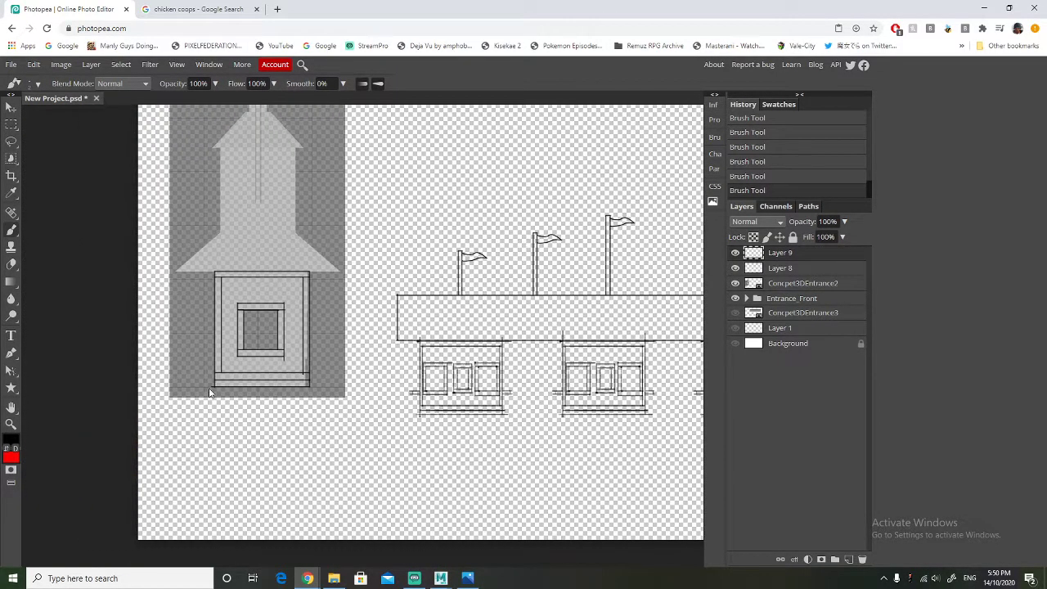
pyautogui.keyDown('alt'); pyautogui.scroll(3, 261, 345); pyautogui.keyUp('alt')
pyautogui.keyDown('alt'); pyautogui.scroll(2, 262, 345); pyautogui.keyUp('alt')
pyautogui.keyDown('alt'); pyautogui.scroll(-2, 262, 344); pyautogui.keyUp('alt')
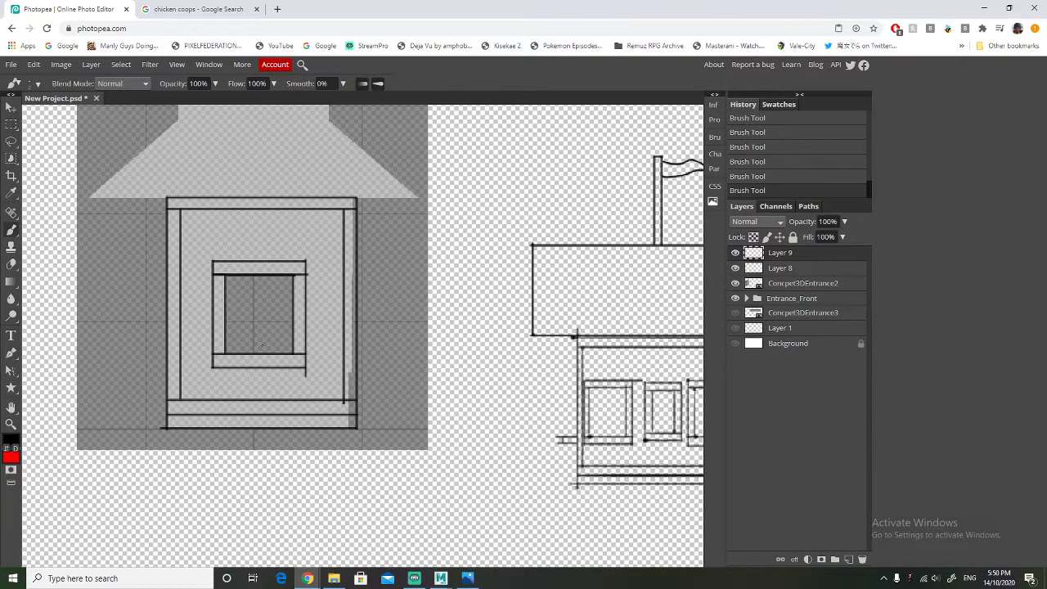
# Add a new layer and trace the lower roof as a closed triangle with the Pen tool, 1.5 pt black stroke and no fill
pyautogui.scroll(1, 262, 345)
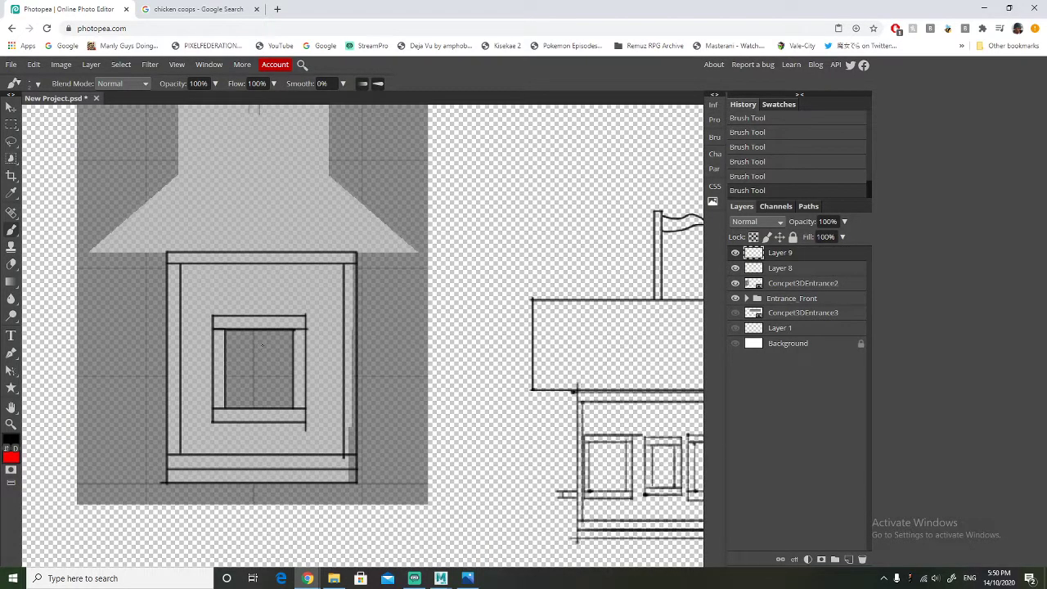
pyautogui.scroll(3, 262, 344)
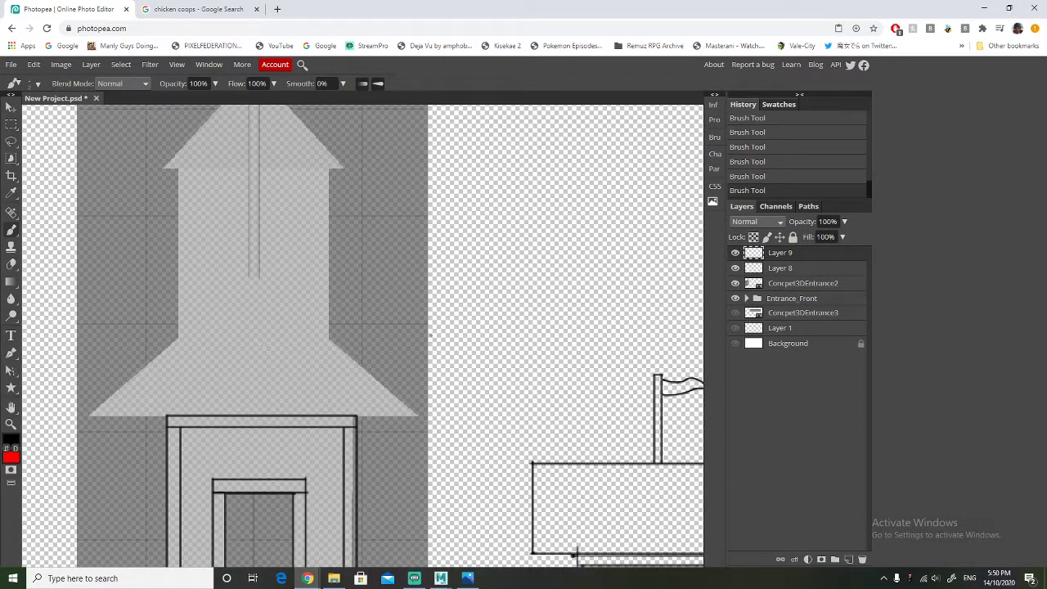
pyautogui.click(848, 560)
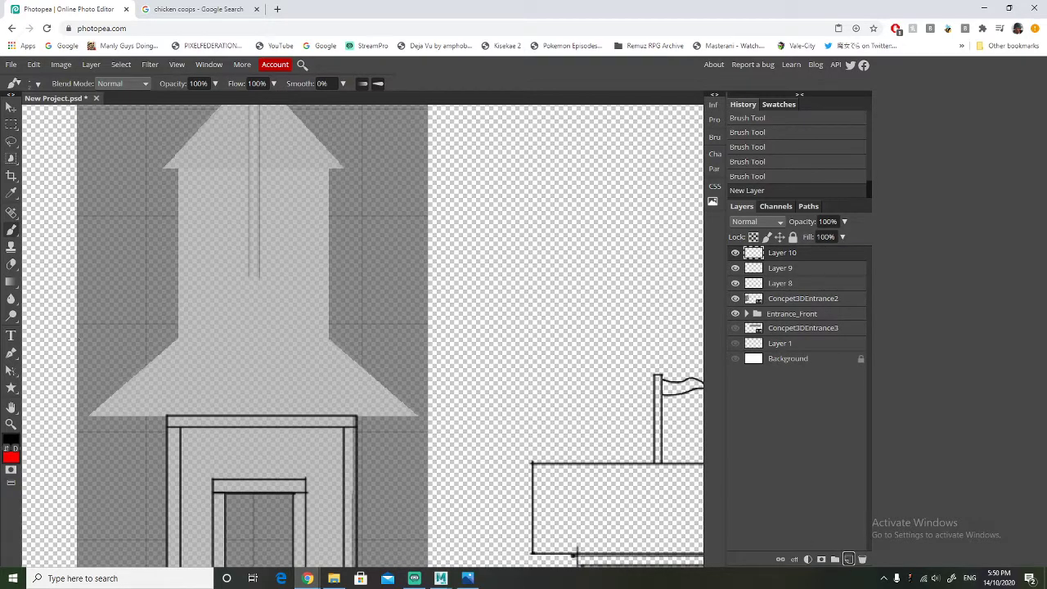
pyautogui.scroll(-3, 271, 336)
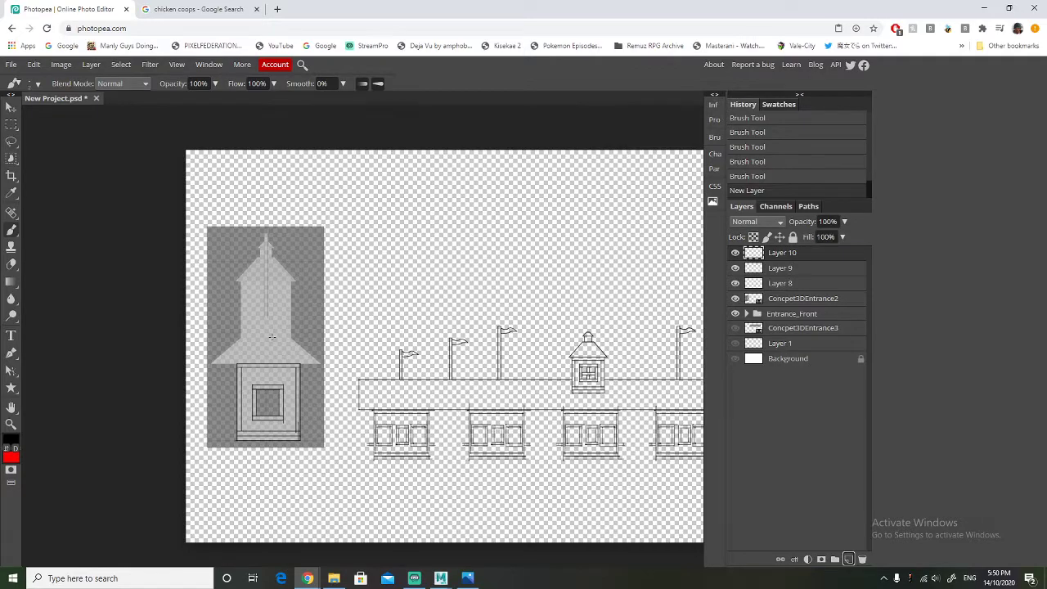
pyautogui.scroll(4, 270, 344)
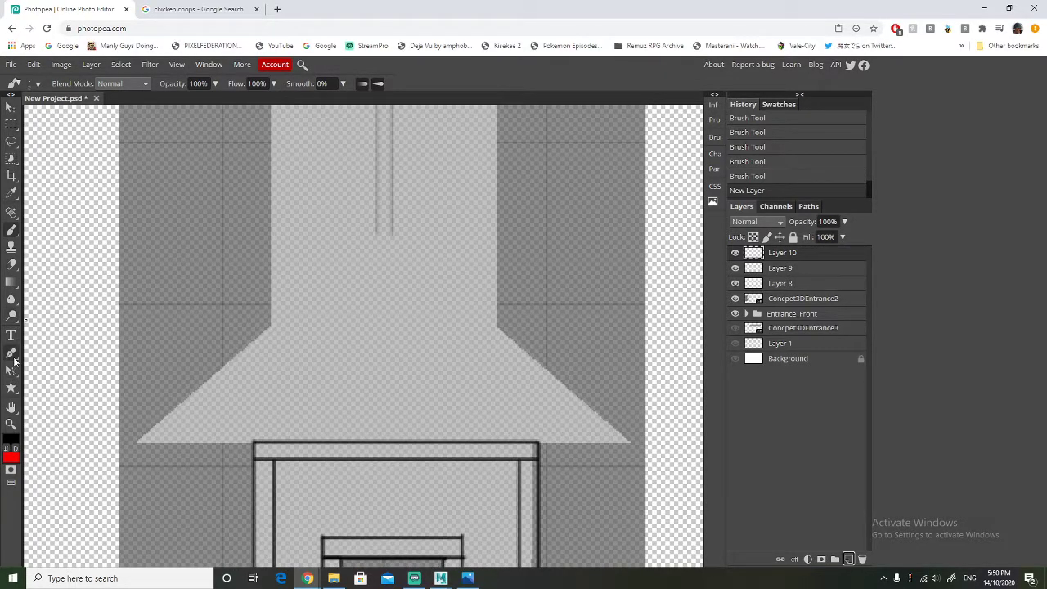
pyautogui.click(13, 359)
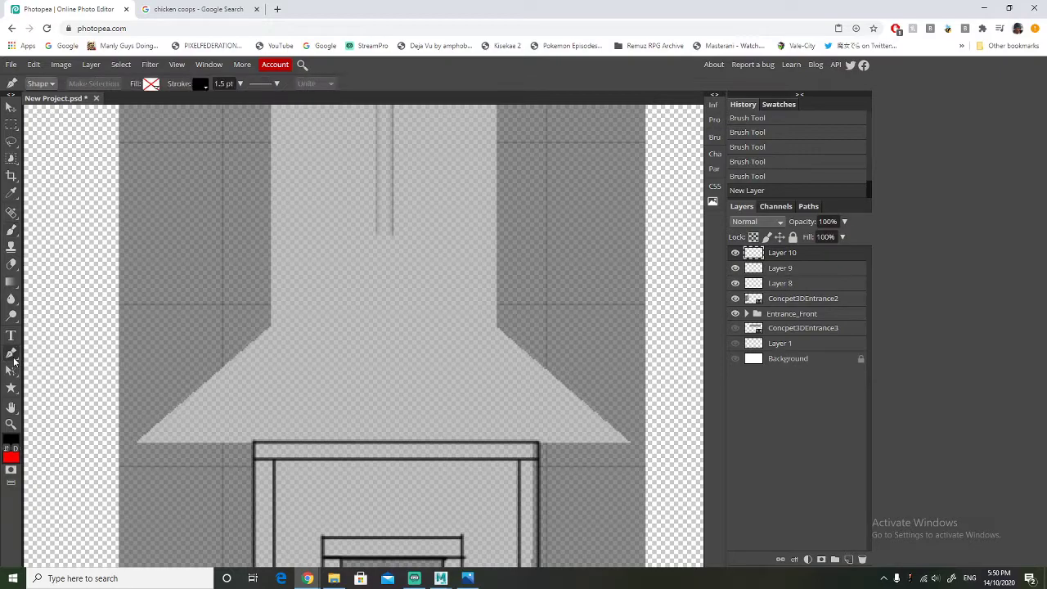
pyautogui.click(137, 443)
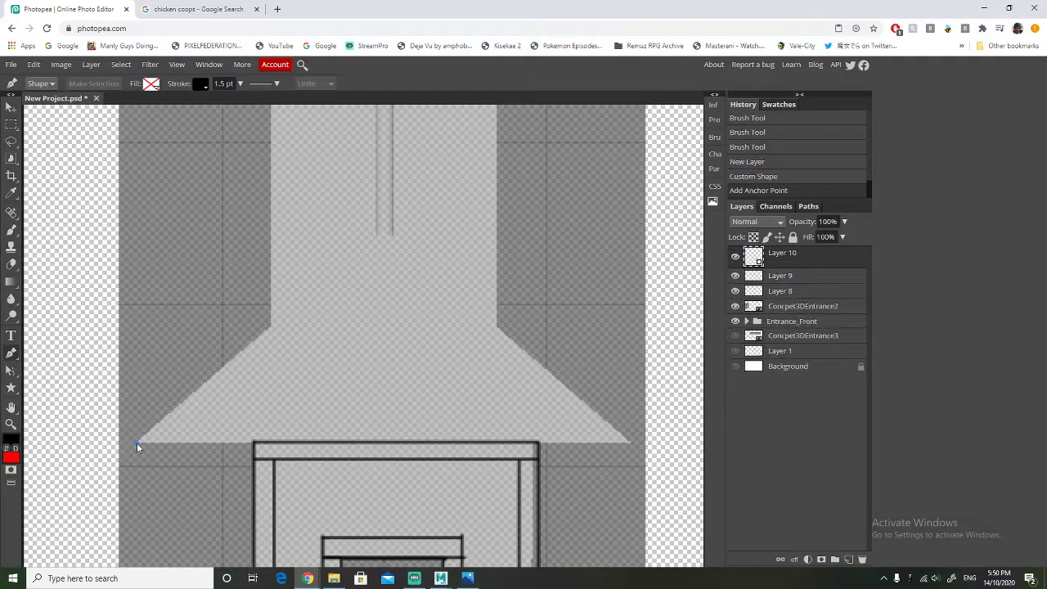
pyautogui.click(630, 443)
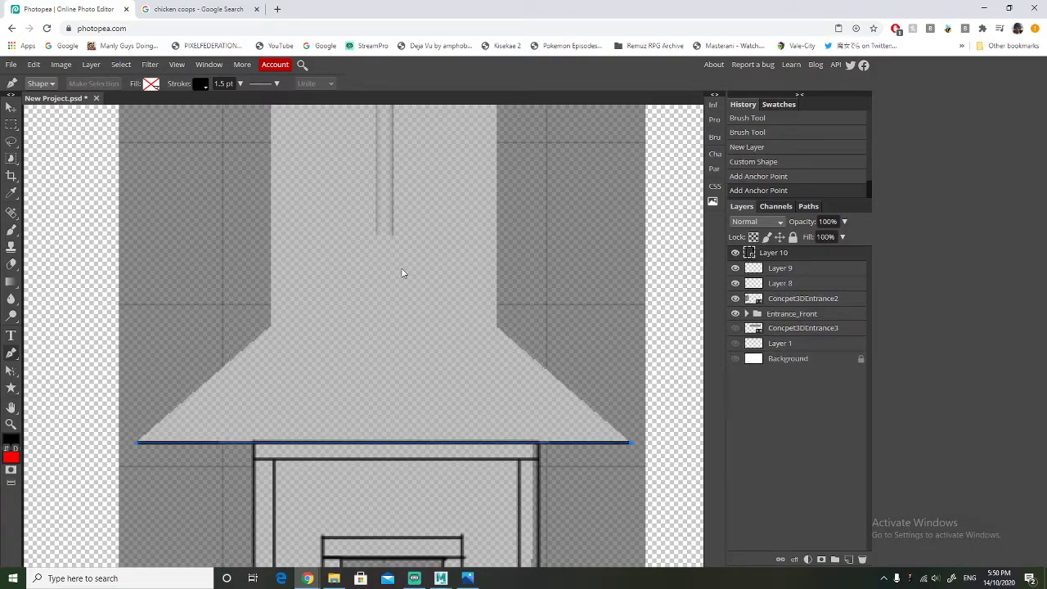
pyautogui.click(387, 238)
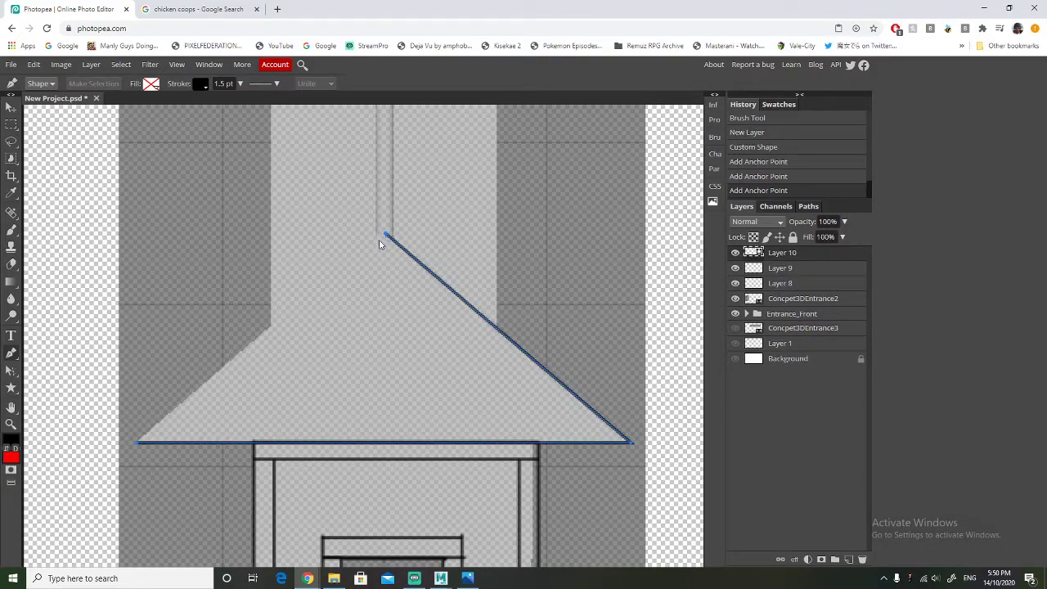
pyautogui.click(137, 445)
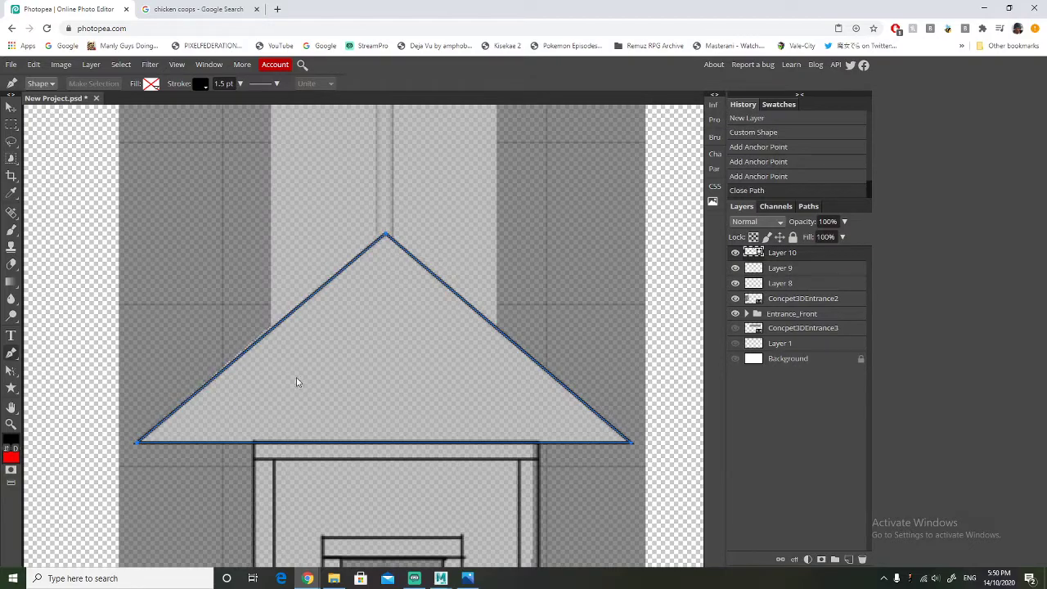
# Try to adjust the apex point of the roof triangle with the Pen tool, undoing each attempt
pyautogui.click(387, 237)
pyautogui.click(384, 235)
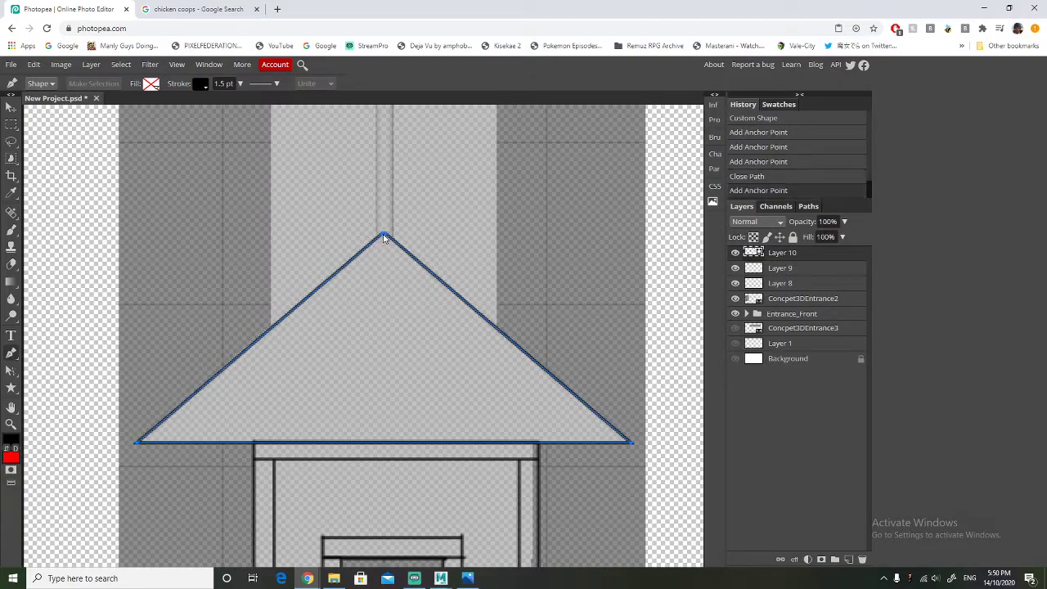
pyautogui.hotkey('ctrl', 'z')
pyautogui.click(386, 237)
pyautogui.hotkey('ctrl', 'z')
pyautogui.click(386, 237)
pyautogui.hotkey('ctrl', 'z')
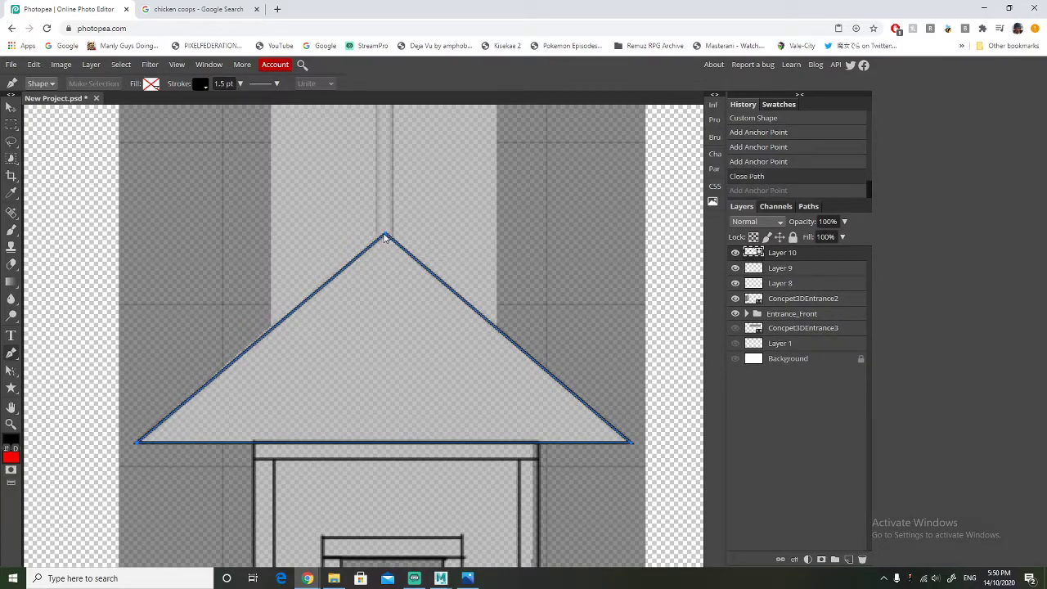
pyautogui.click(385, 237)
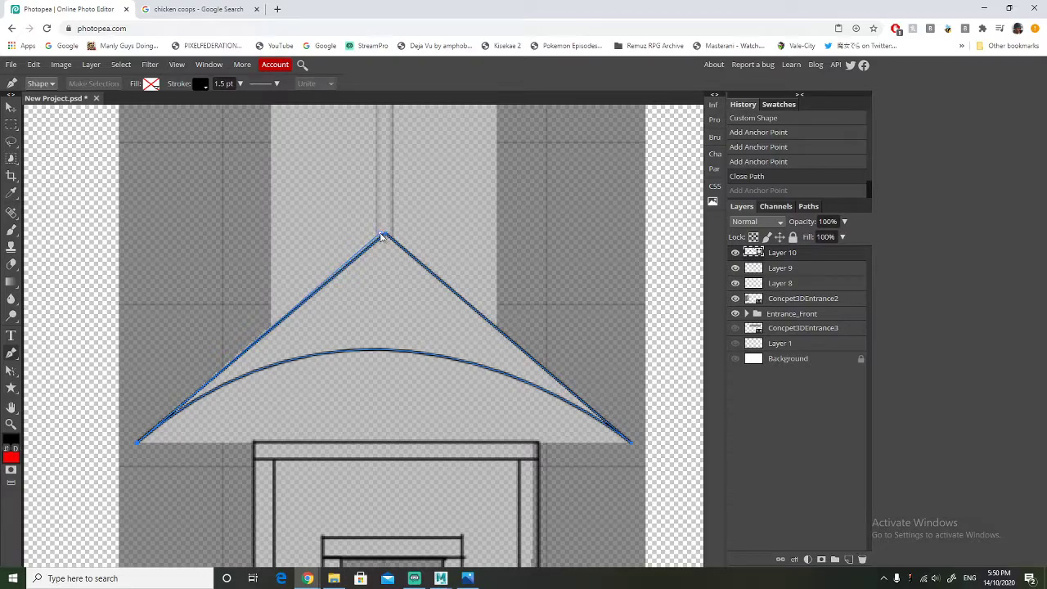
pyautogui.hotkey('ctrl', 'z')
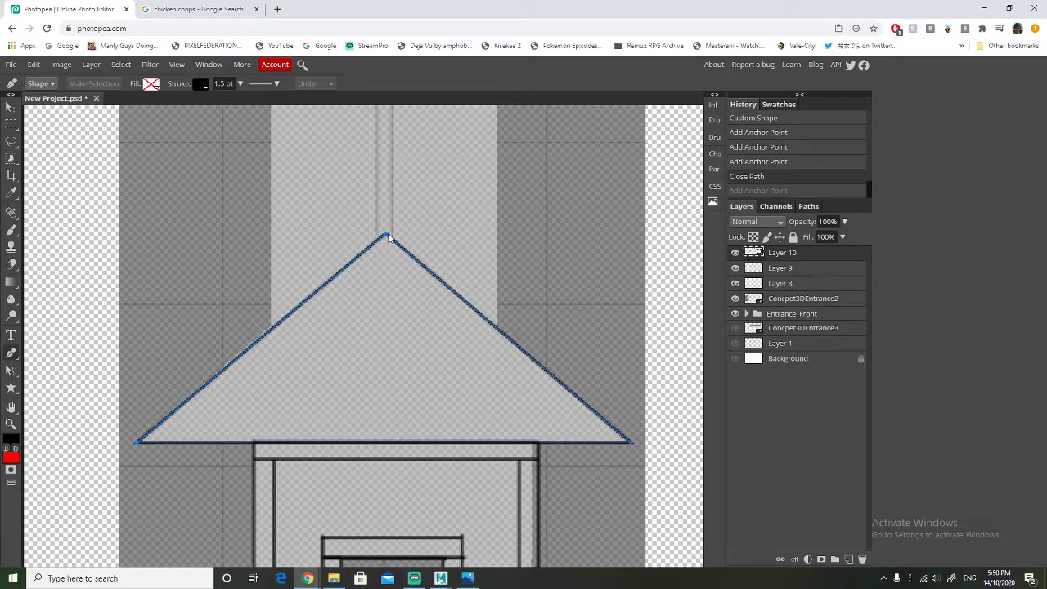
pyautogui.rightClick(386, 238)
pyautogui.scroll(5, 386, 236)
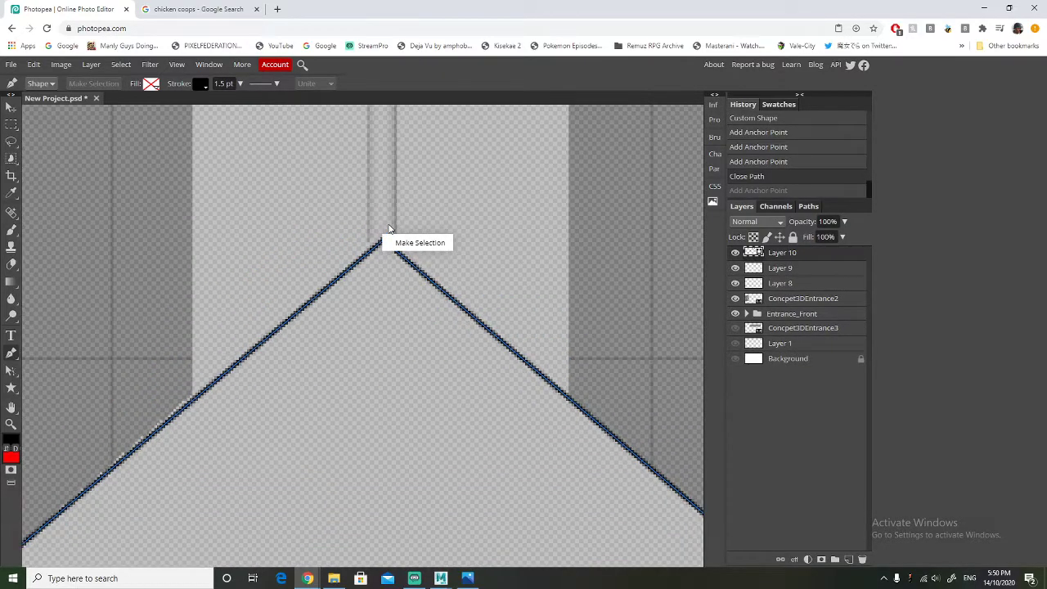
pyautogui.click(357, 172)
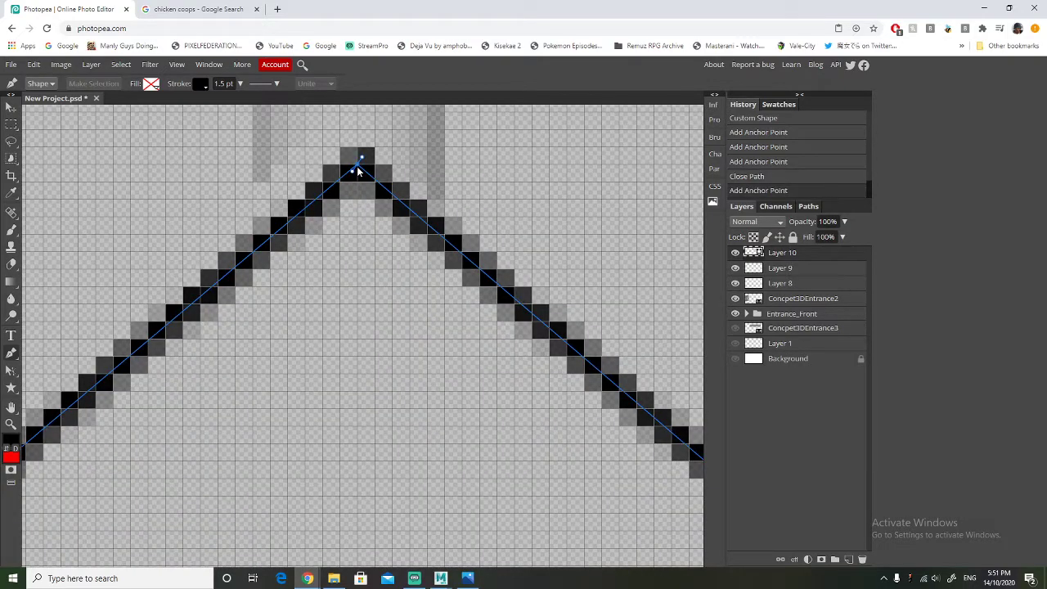
pyautogui.hotkey('ctrl', 'z')
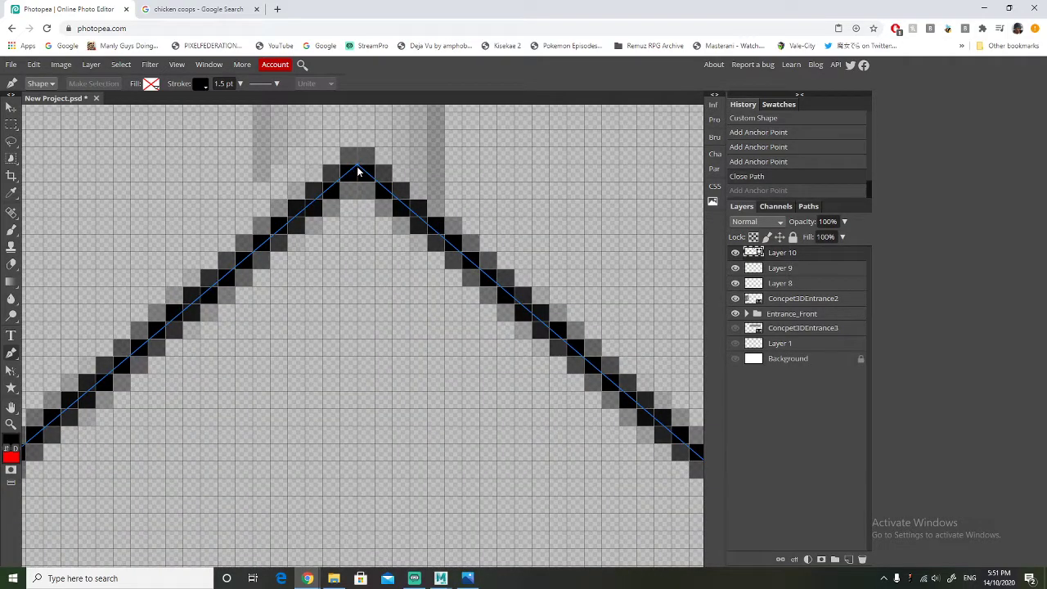
# Try to shift the lower roof triangle's apex with the Path Select and Pen tools, undoing the point and path changes
pyautogui.click(11, 370)
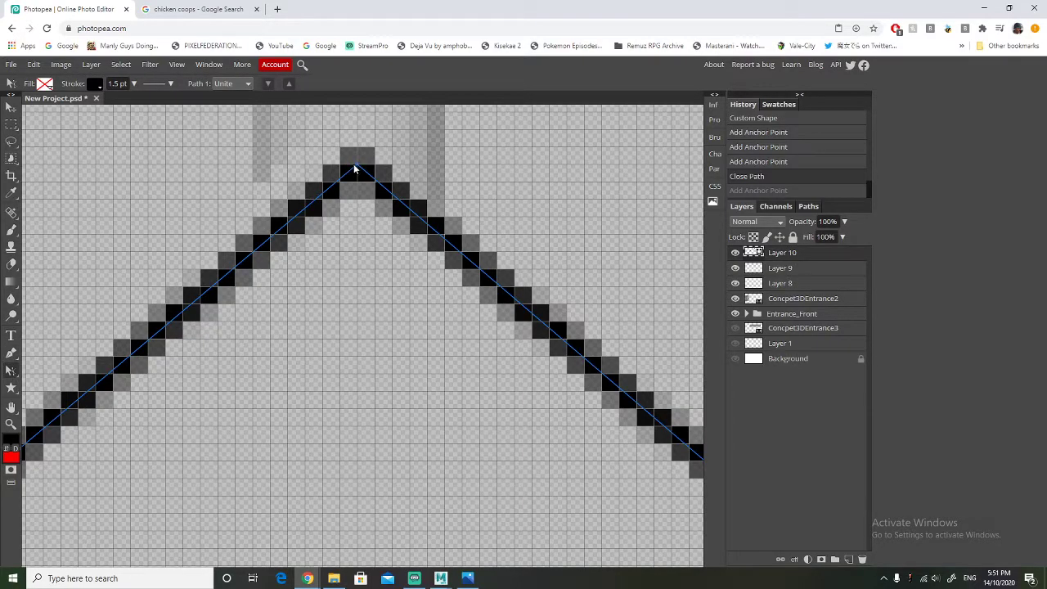
pyautogui.click(356, 169)
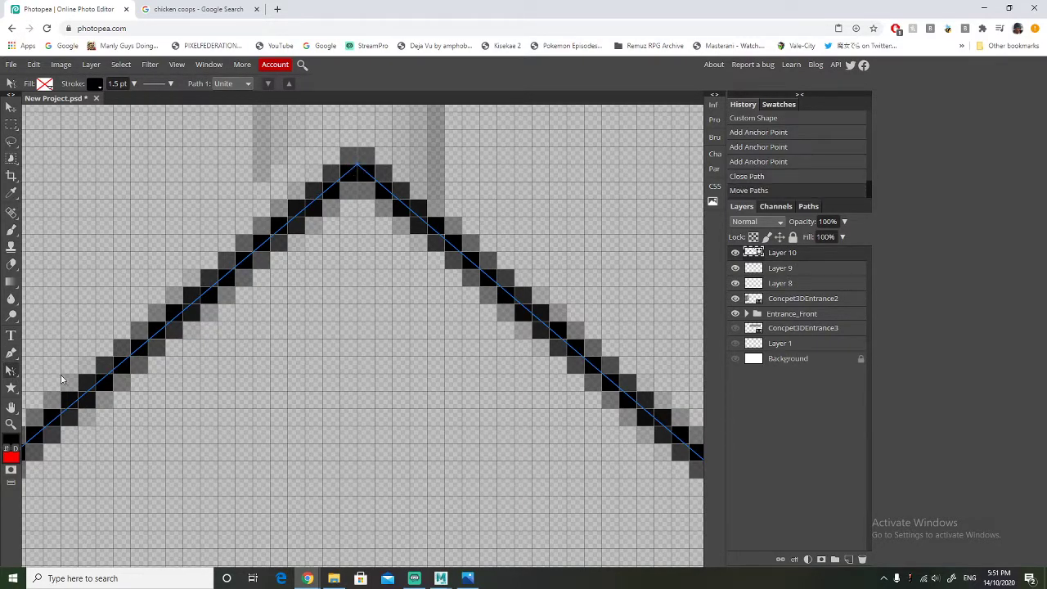
pyautogui.click(11, 352)
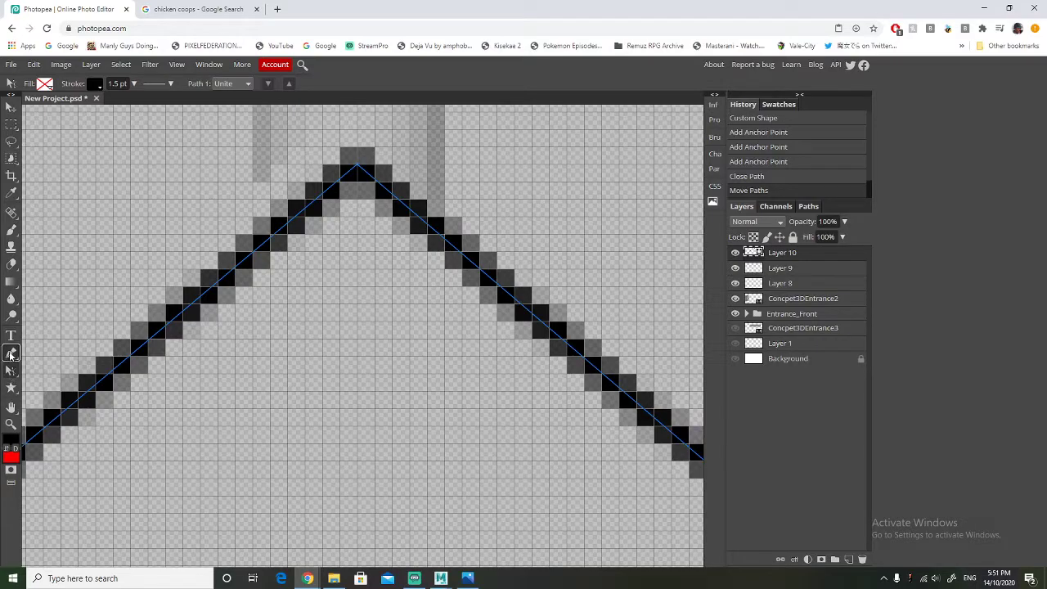
pyautogui.click(357, 169)
pyautogui.click(357, 169)
pyautogui.click(356, 169)
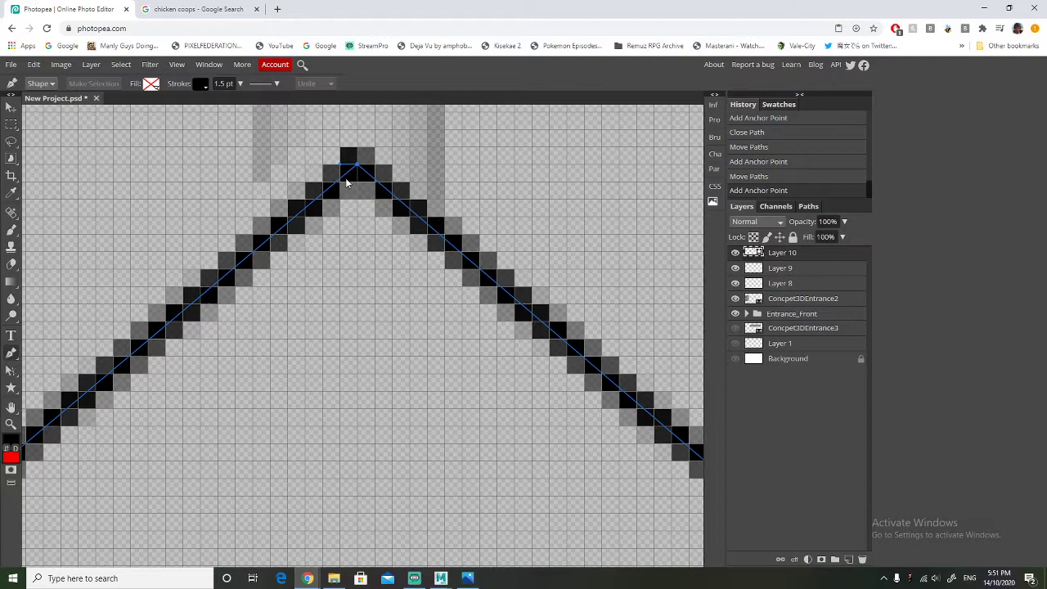
pyautogui.hotkey('ctrl', 'z')
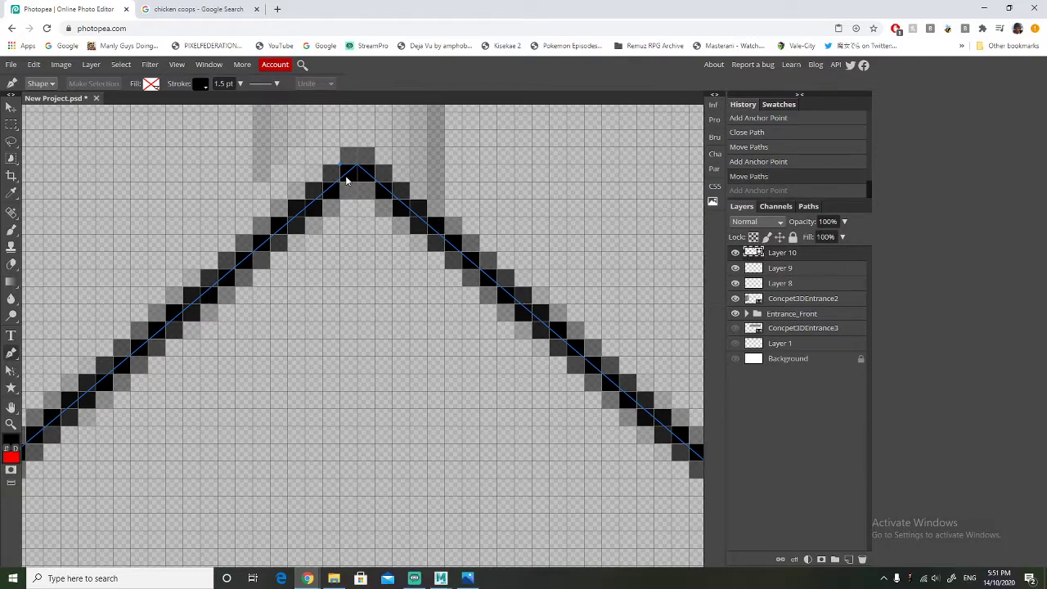
pyautogui.hotkey('ctrl', 'z')
pyautogui.hotkey('ctrl', 'z')
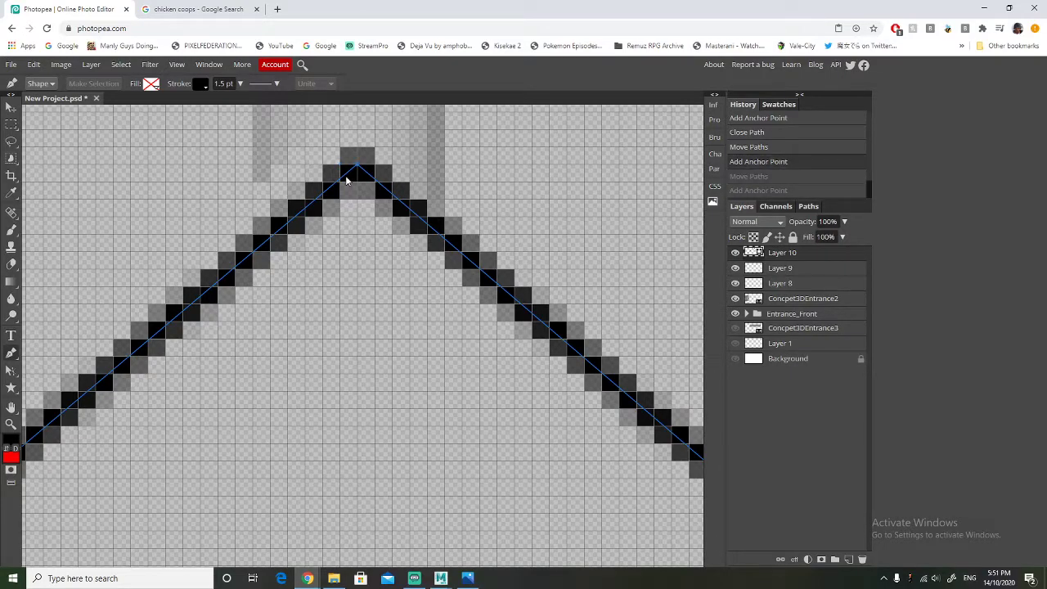
pyautogui.moveTo(356, 147); pyautogui.dragTo(372, 176)
pyautogui.hotkey('ctrl', 'z')
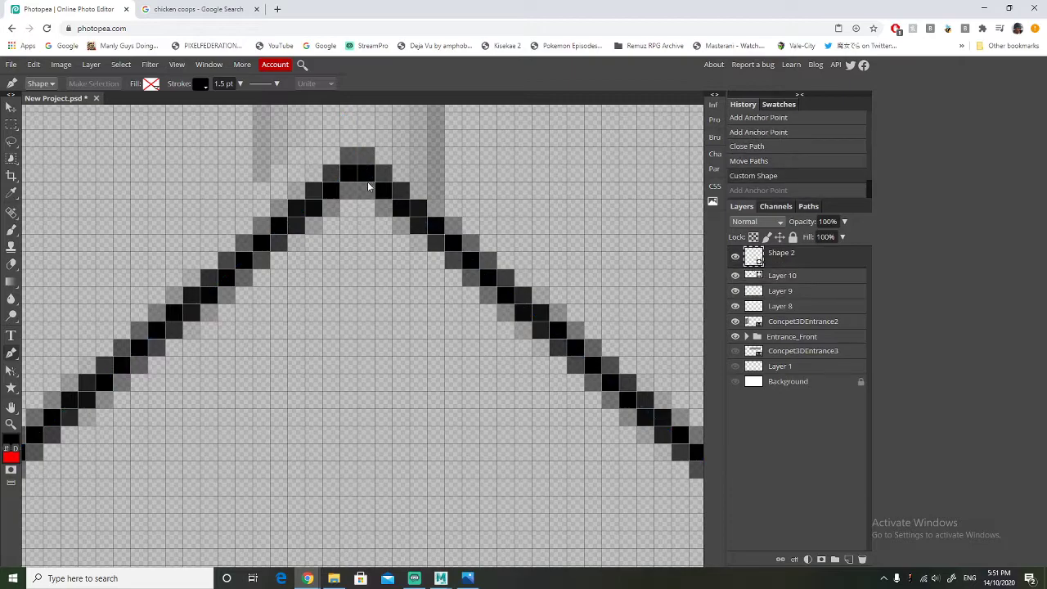
pyautogui.hotkey('ctrl', 'z')
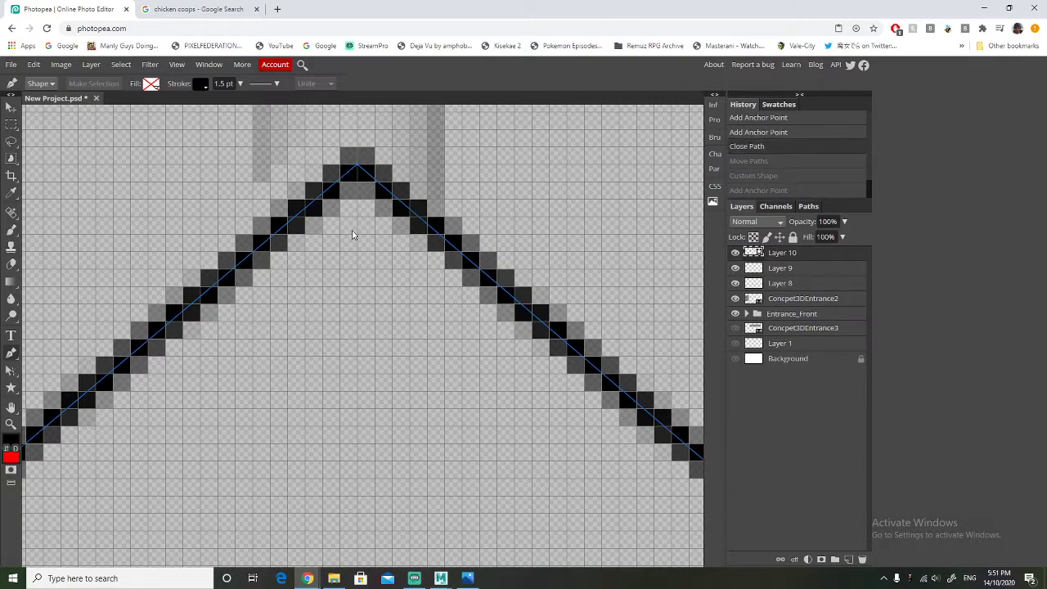
pyautogui.click(358, 170)
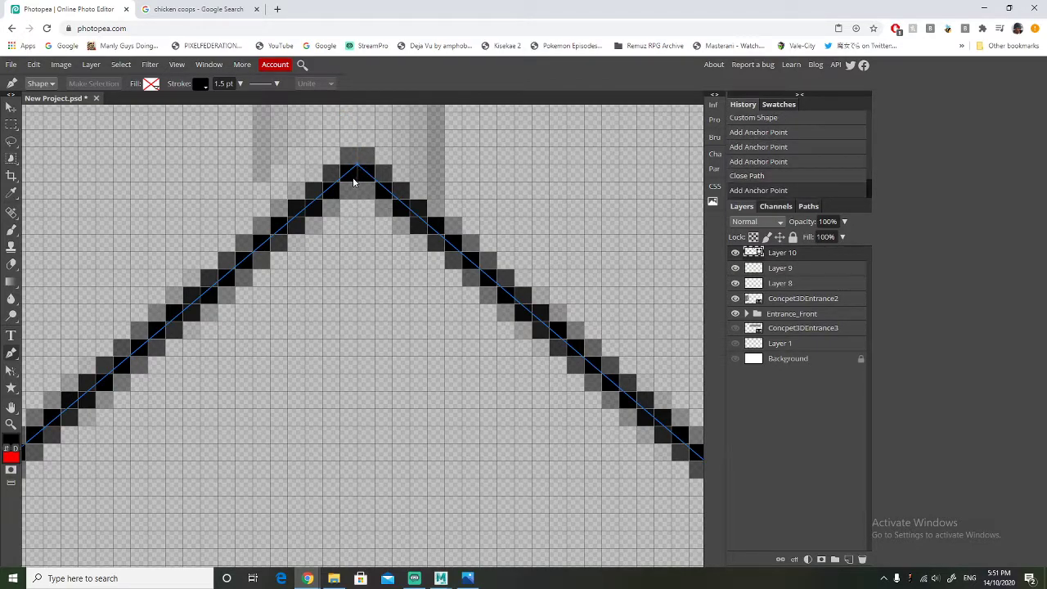
pyautogui.hotkey('ctrl', 'z')
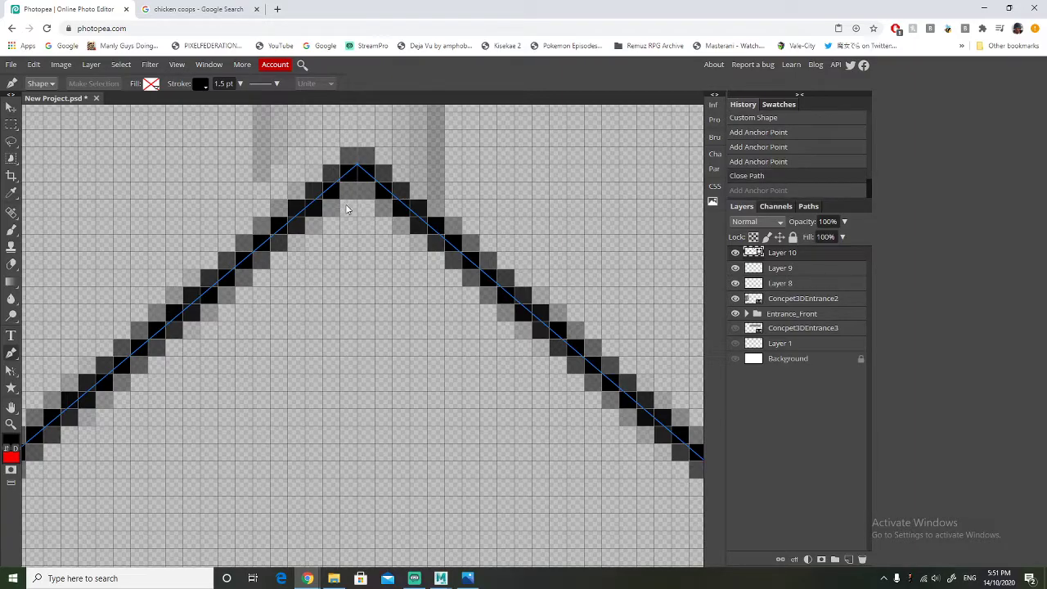
# Undo the closing of the lower roof triangle and close its path again at the left corner
pyautogui.hotkey('ctrl', 'z')
pyautogui.keyDown('alt'); pyautogui.scroll(-5, 312, 286); pyautogui.keyUp('alt')
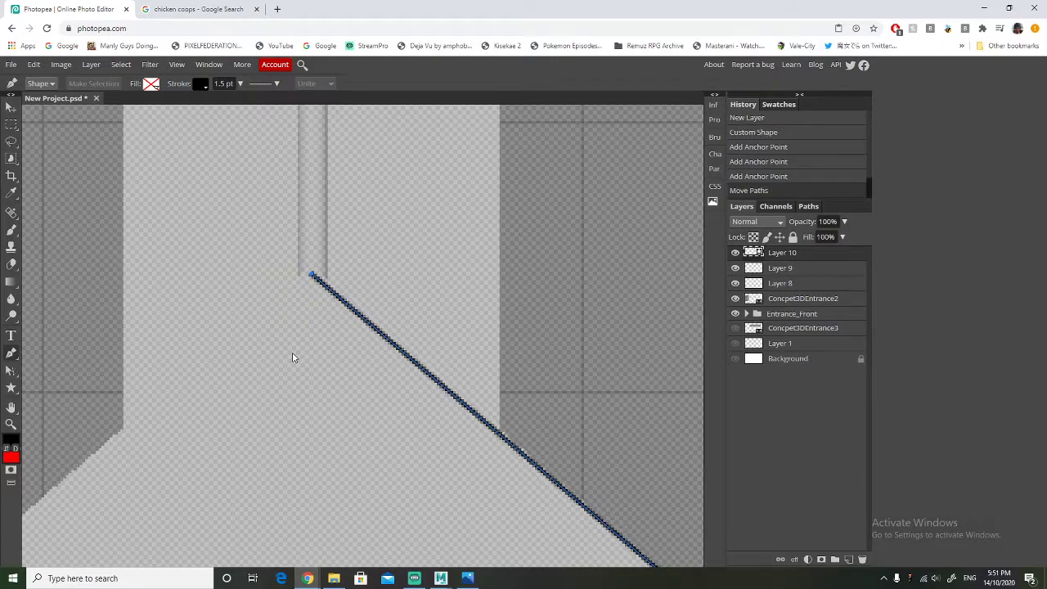
pyautogui.keyDown('alt'); pyautogui.scroll(-3, 292, 355); pyautogui.keyUp('alt')
pyautogui.click(56, 515)
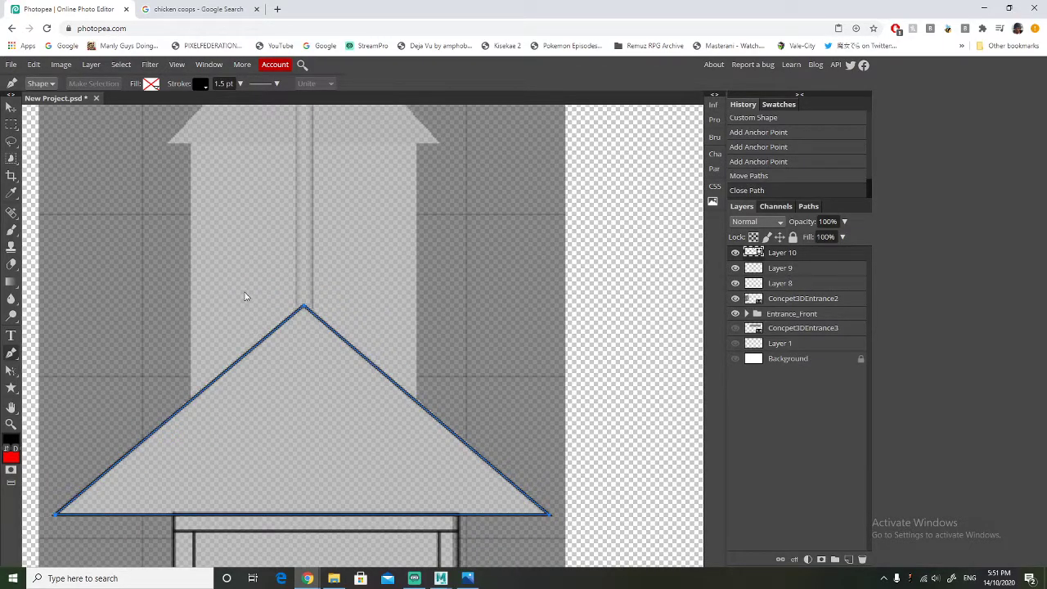
pyautogui.keyDown('alt'); pyautogui.scroll(-4, 254, 295); pyautogui.keyUp('alt')
pyautogui.keyDown('alt'); pyautogui.scroll(2, 255, 299); pyautogui.keyUp('alt')
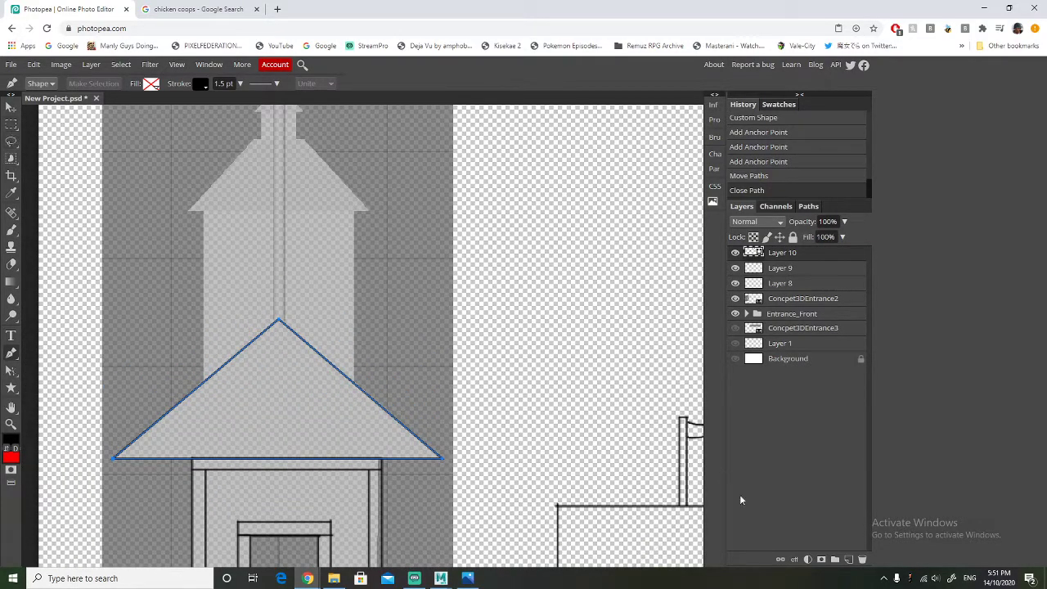
# Add a new layer and trace the upper roof as a closed, flat-topped trapezoid with the Pen tool
pyautogui.click(846, 559)
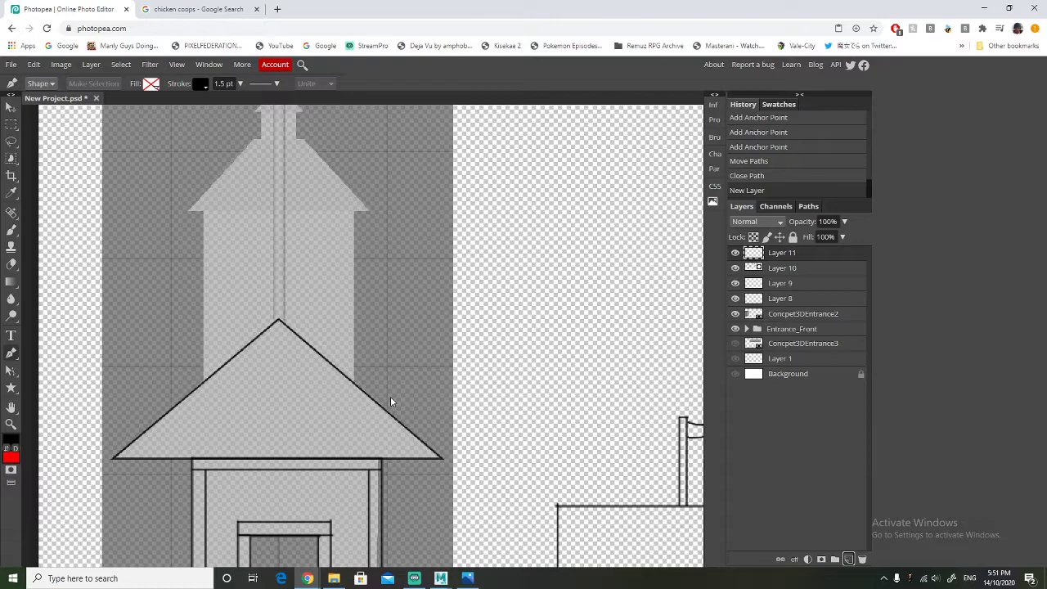
pyautogui.scroll(2, 293, 248)
pyautogui.scroll(2, 293, 248)
pyautogui.keyDown('alt'); pyautogui.scroll(4, 236, 322); pyautogui.keyUp('alt')
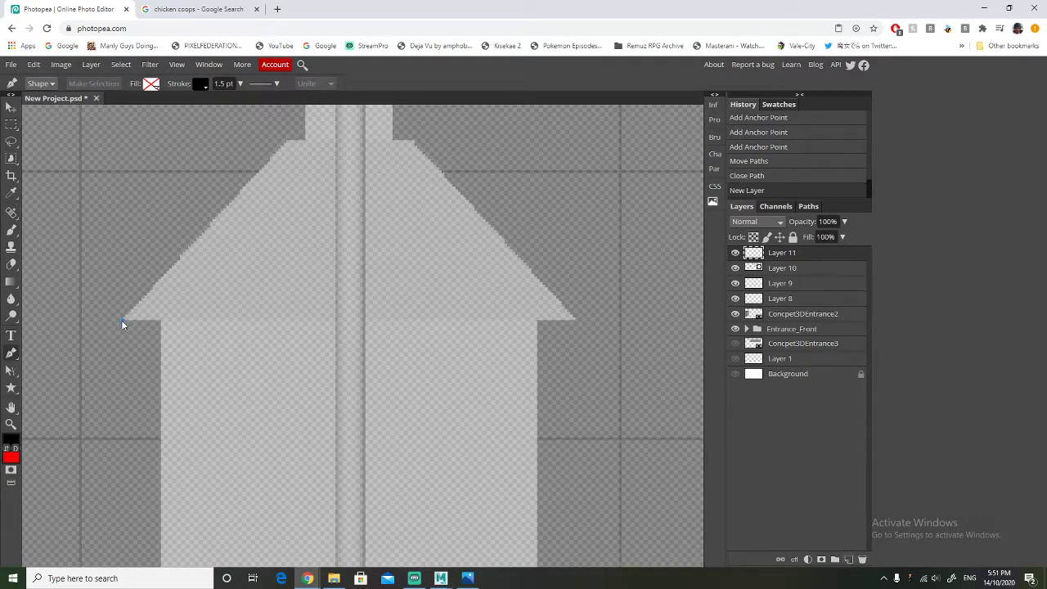
pyautogui.click(122, 320)
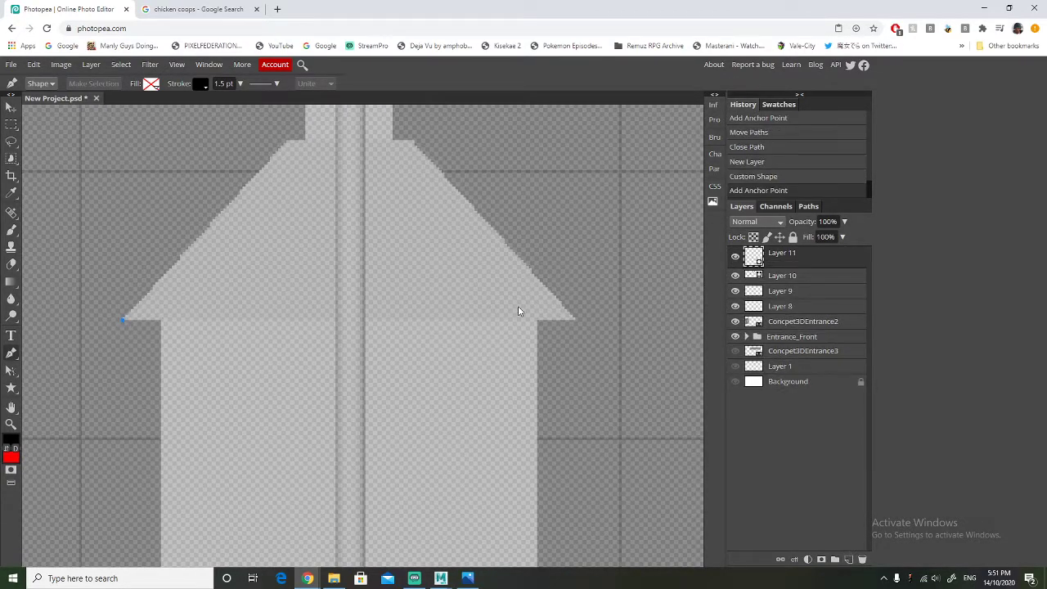
pyautogui.click(574, 319)
pyautogui.scroll(4, 450, 253)
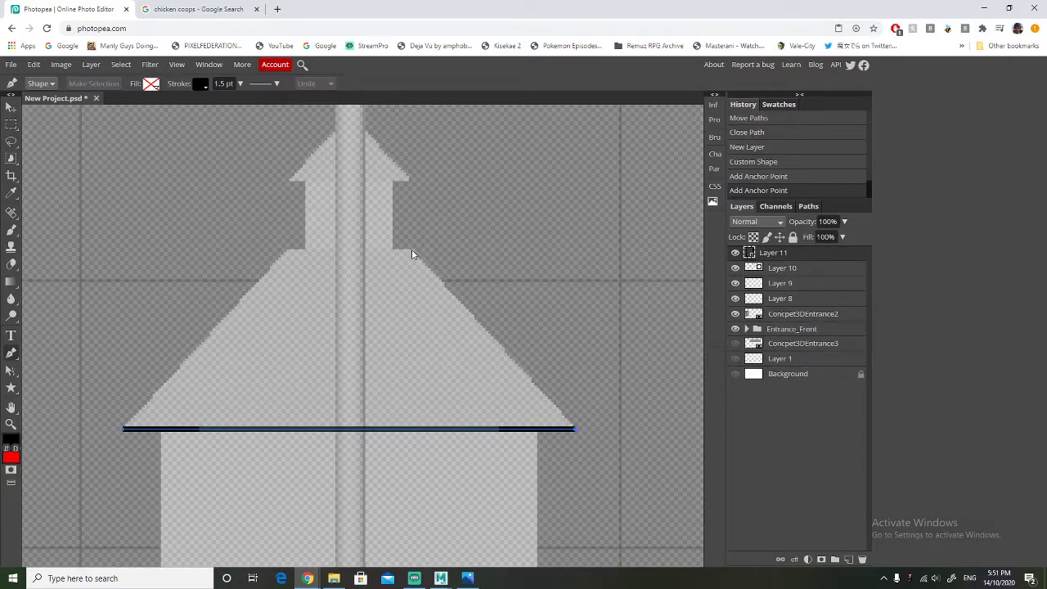
pyautogui.click(414, 255)
pyautogui.hotkey('ctrl', 'z')
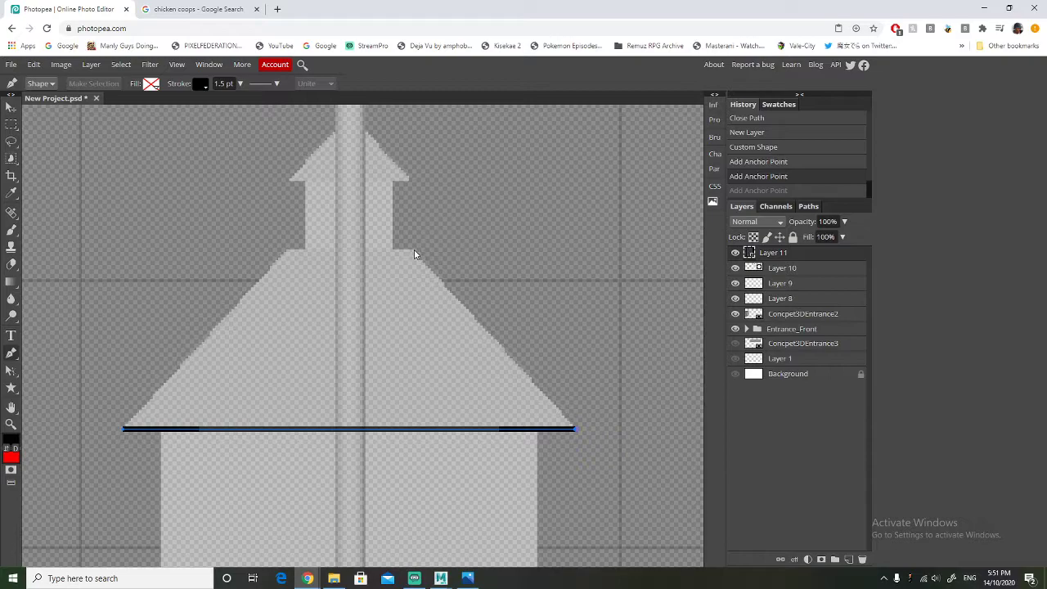
pyautogui.click(414, 250)
pyautogui.click(285, 249)
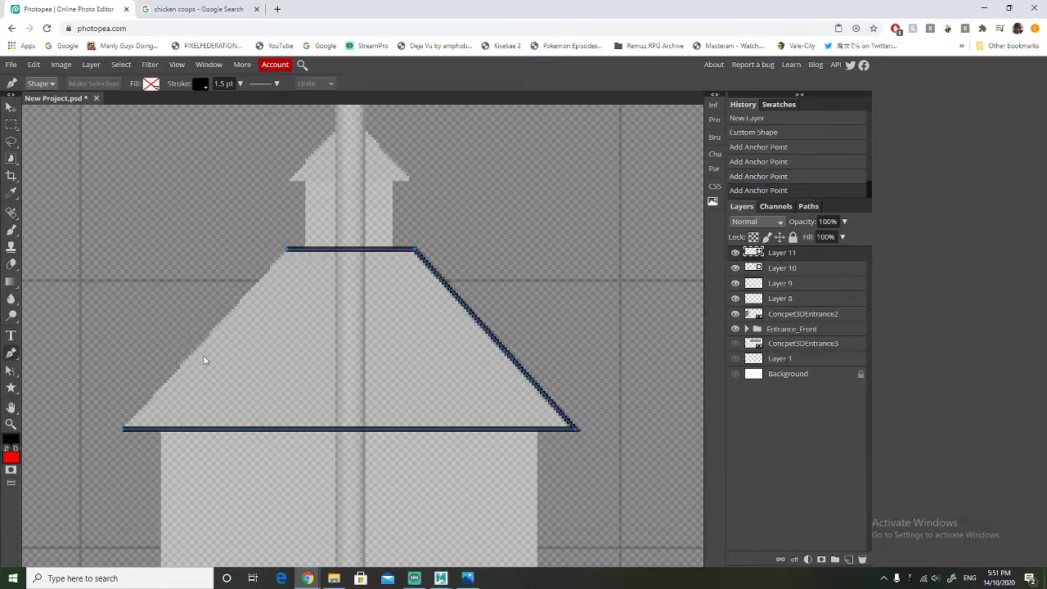
pyautogui.click(123, 428)
# Duplicate the upper roof outline layer and move the copy up beside the tower's small top roof
pyautogui.scroll(2, 346, 330)
pyautogui.keyDown('alt'); pyautogui.moveTo(802, 258); pyautogui.dragTo(803, 248); pyautogui.keyUp('alt')
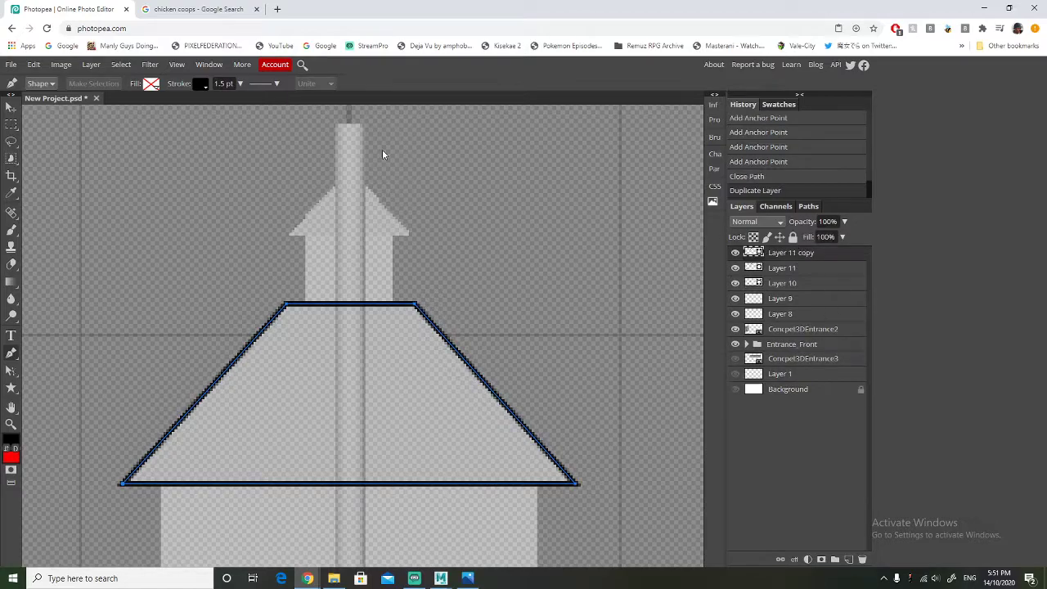
pyautogui.click(11, 107)
pyautogui.moveTo(303, 379); pyautogui.dragTo(300, 205)
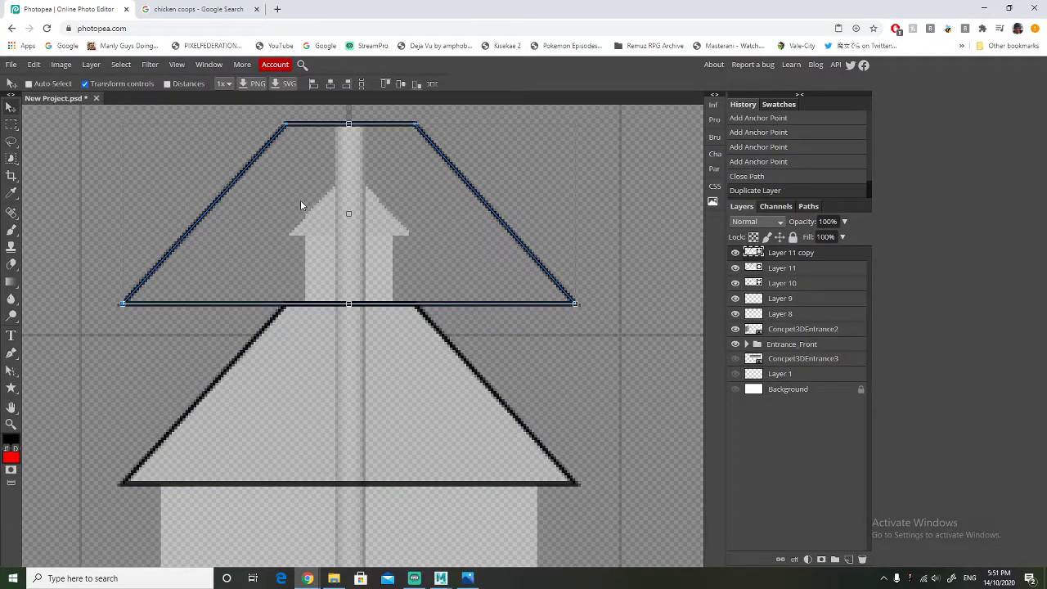
pyautogui.moveTo(199, 273); pyautogui.dragTo(364, 206)
pyautogui.scroll(3, 540, 251)
pyautogui.keyDown('alt'); pyautogui.scroll(-1, 576, 251); pyautogui.keyUp('alt')
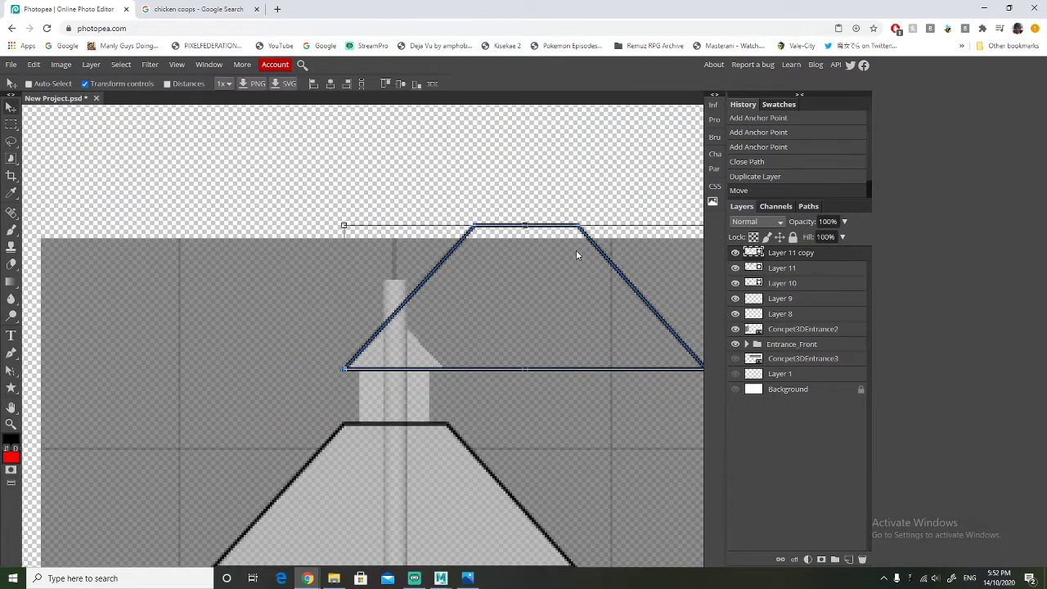
# Scale the copied outline to 27.11% width and 25.76% height with Free Transform, fitting it over the small top roof
pyautogui.hscroll(3, 581, 252)
pyautogui.hotkey('ctrl', 't')
pyautogui.moveTo(596, 225); pyautogui.dragTo(332, 331)
pyautogui.keyDown('alt'); pyautogui.scroll(-2, 399, 332); pyautogui.keyUp('alt')
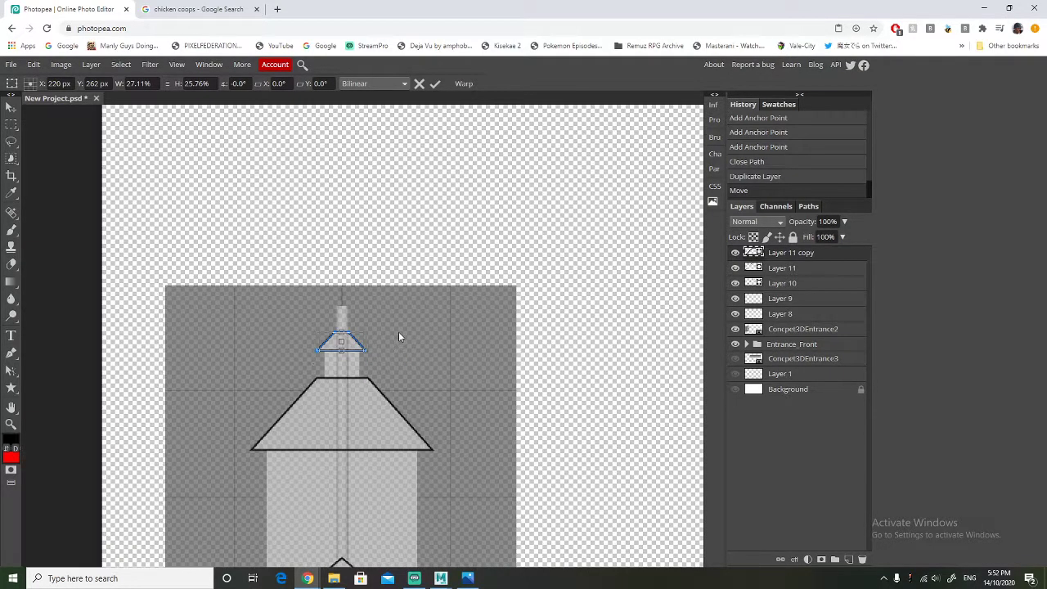
pyautogui.keyDown('alt'); pyautogui.scroll(-1, 398, 331); pyautogui.keyUp('alt')
pyautogui.hscroll(-2, 384, 460)
pyautogui.hscroll(1, 427, 448)
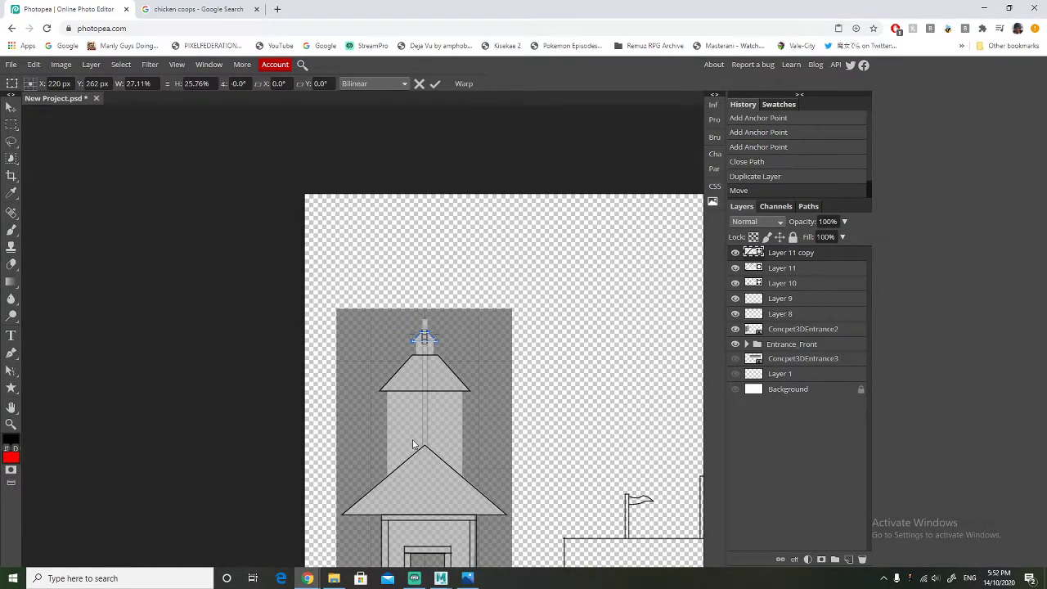
pyautogui.scroll(-2, 433, 429)
pyautogui.keyDown('alt'); pyautogui.scroll(1, 454, 323); pyautogui.keyUp('alt')
pyautogui.scroll(-1, 453, 323)
pyautogui.scroll(2, 453, 323)
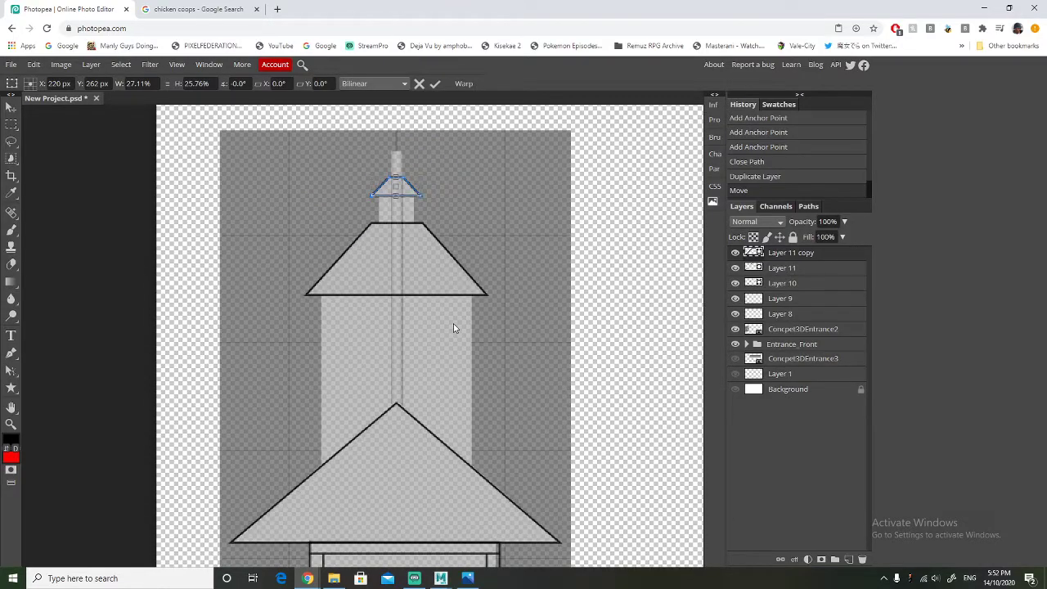
pyautogui.hscroll(1, 453, 323)
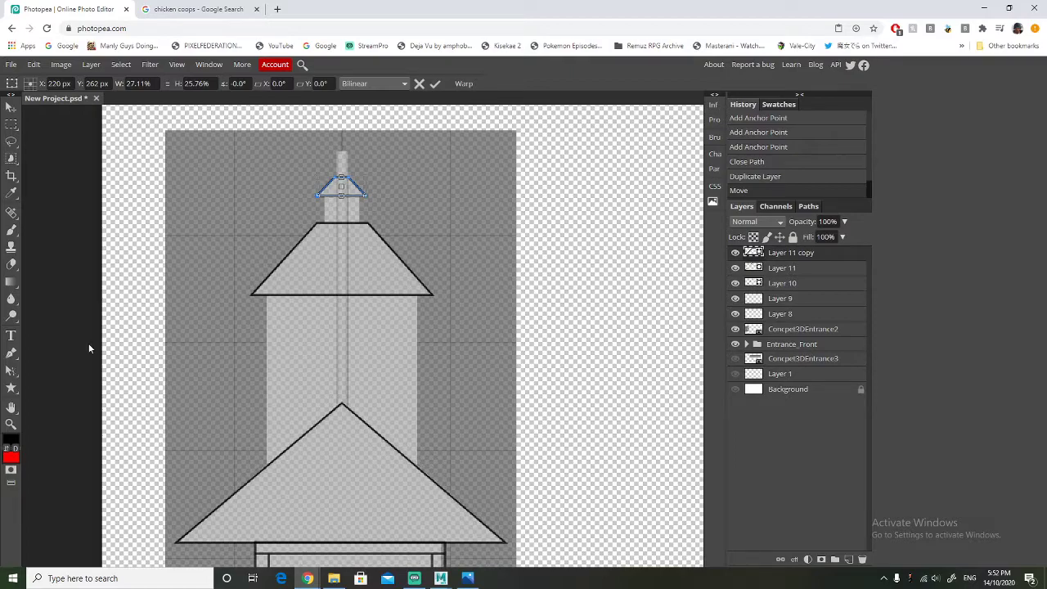
# Rasterize both upper roof shapes, Layer 11 and Layer 11 copy, so they can be edited with the Eraser
pyautogui.click(11, 263)
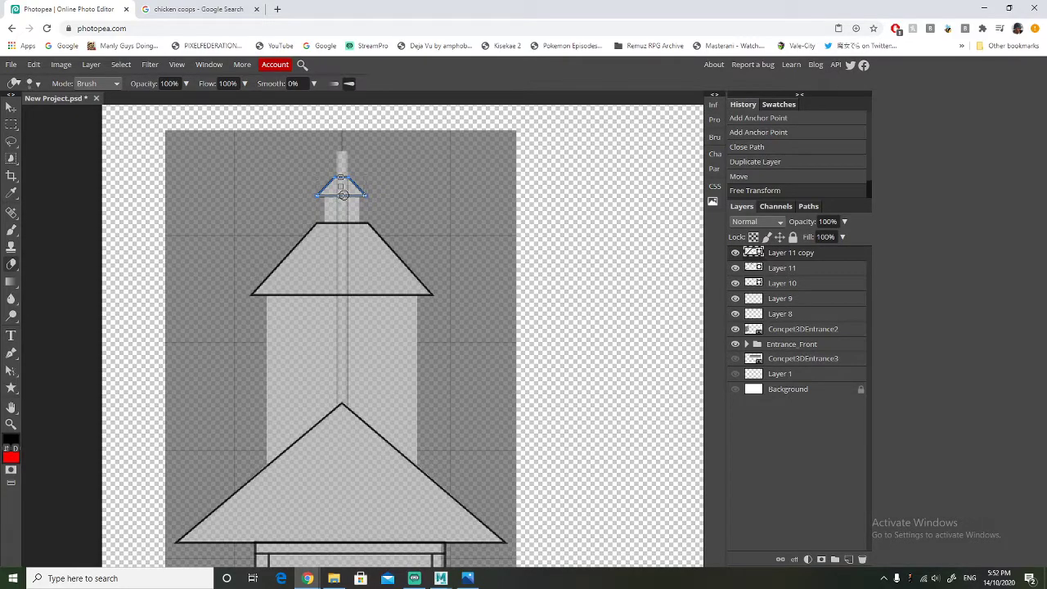
pyautogui.scroll(2, 342, 195)
pyautogui.scroll(2, 343, 195)
pyautogui.click(336, 189)
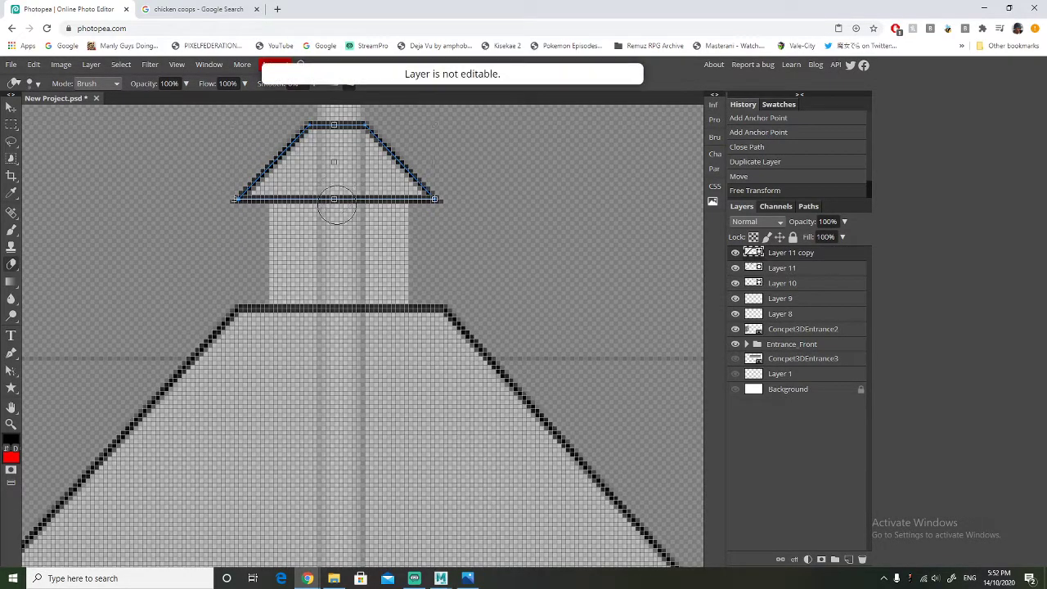
pyautogui.click(805, 282)
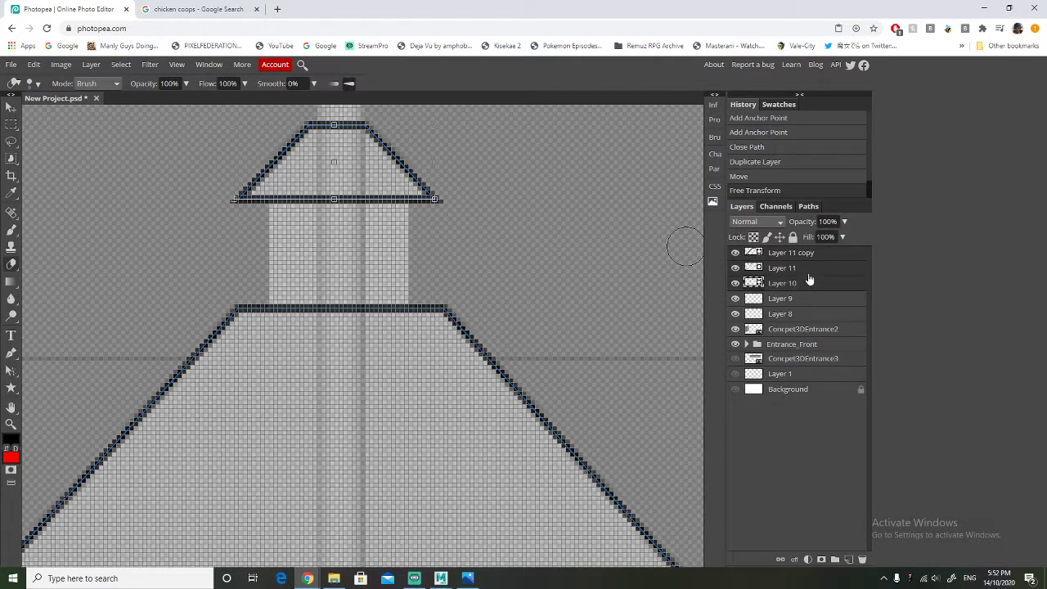
pyautogui.click(807, 269)
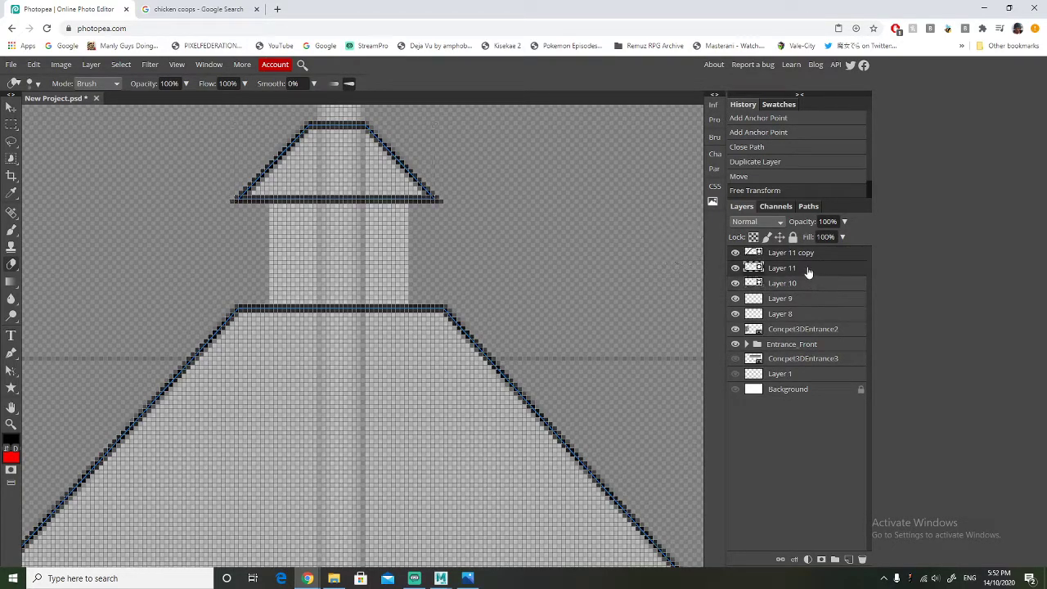
pyautogui.rightClick(807, 269)
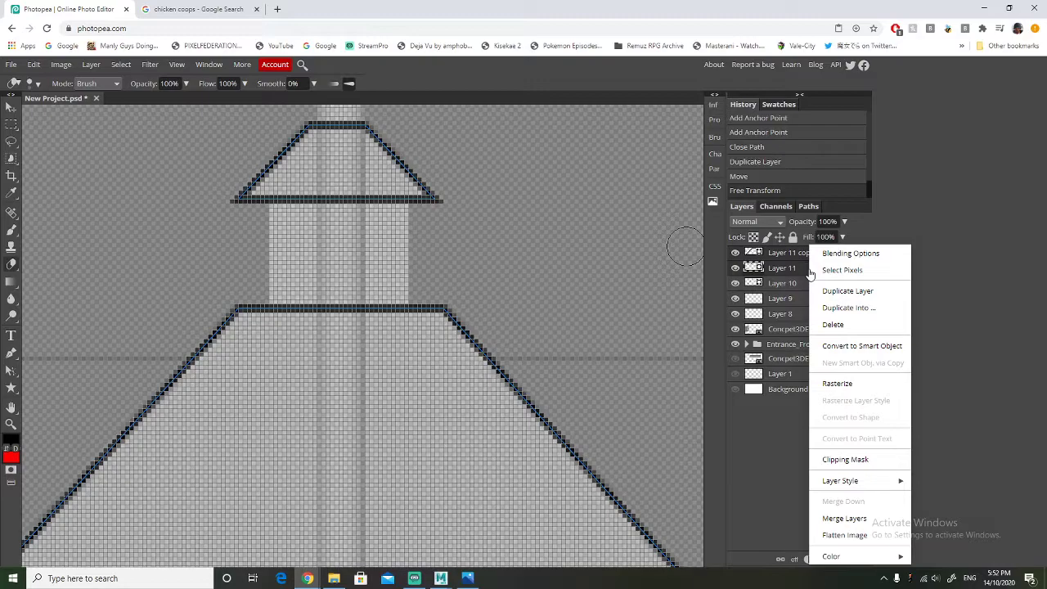
pyautogui.click(852, 383)
# Erase the small top roof's upper and lower lines on Layer 11 copy where the central pole crosses them
pyautogui.scroll(1, 456, 226)
pyautogui.click(335, 175)
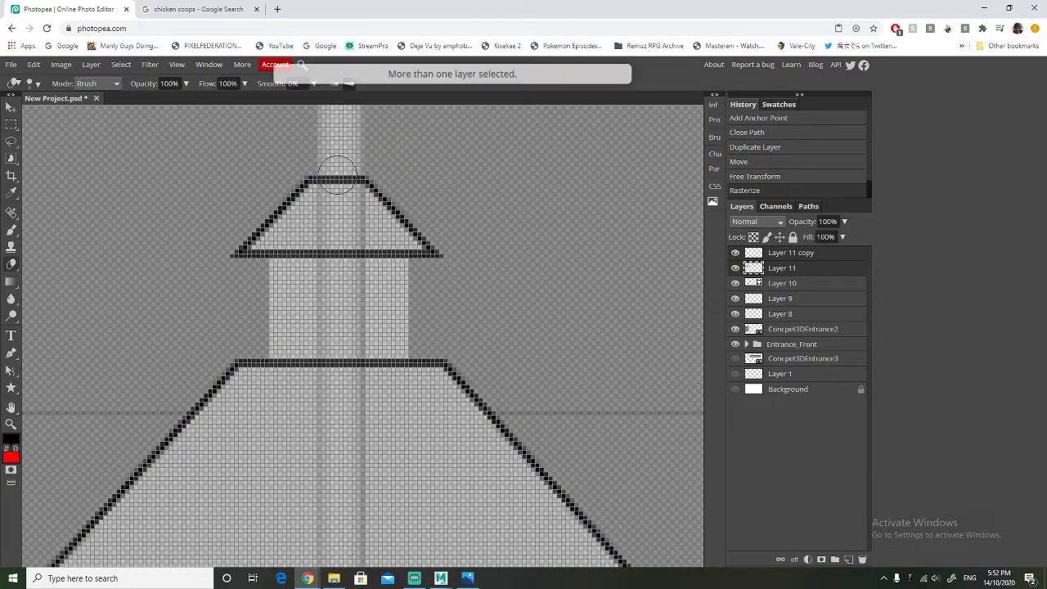
pyautogui.click(814, 255)
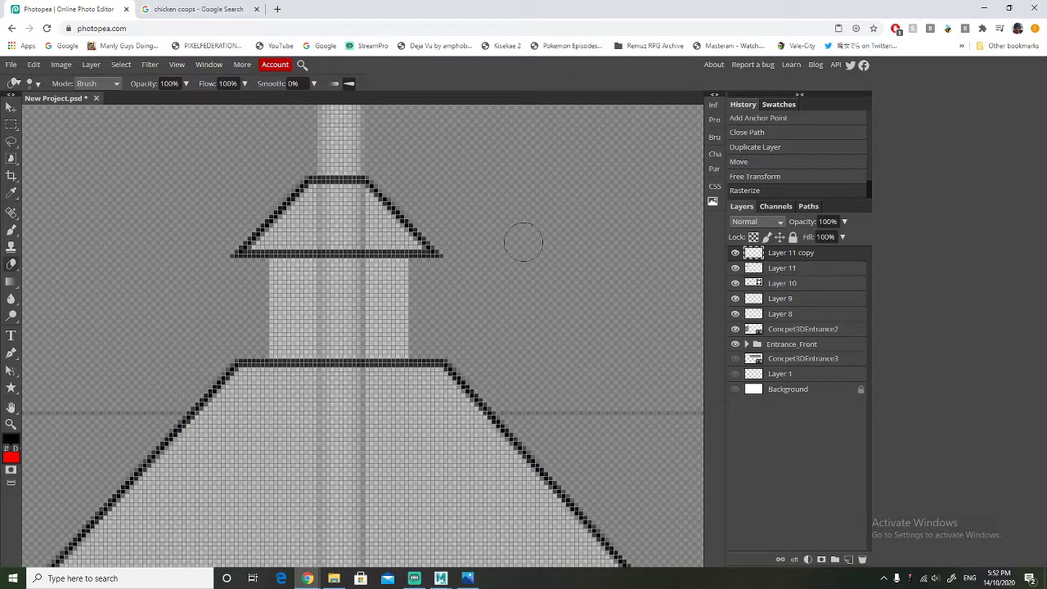
pyautogui.moveTo(335, 180)
pyautogui.mouseDown()
pyautogui.moveTo(343, 171)
pyautogui.moveTo(337, 188)
pyautogui.mouseUp()
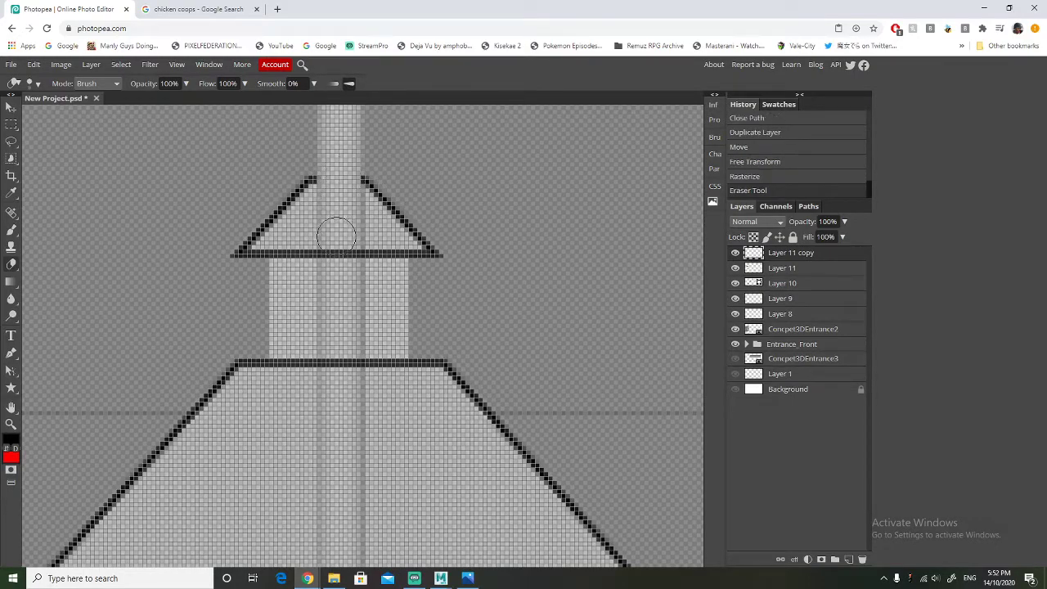
pyautogui.moveTo(334, 234)
pyautogui.mouseDown()
pyautogui.moveTo(337, 261)
pyautogui.moveTo(347, 258)
pyautogui.mouseUp()
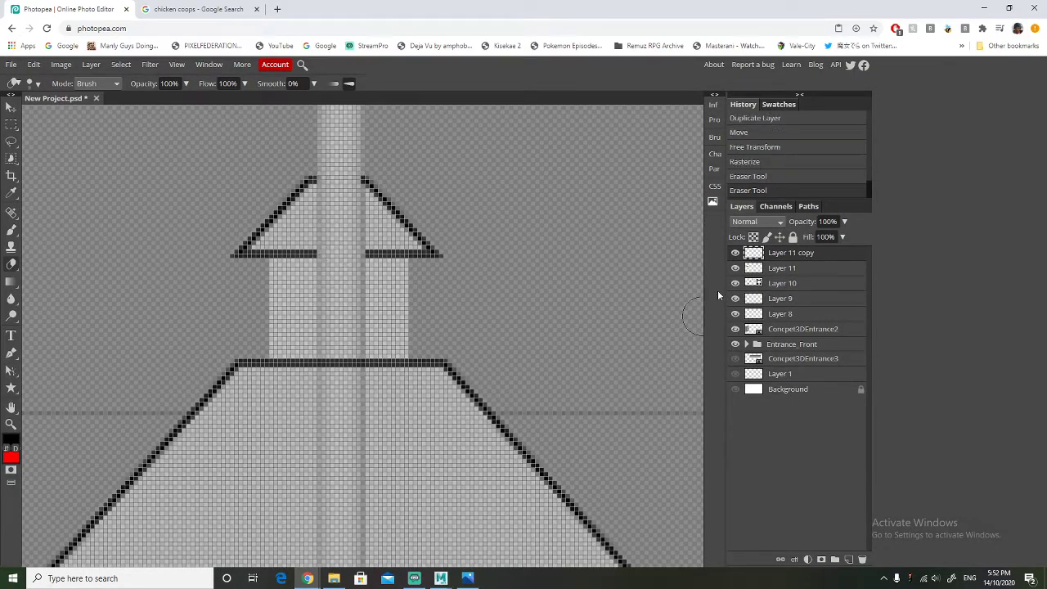
# Erase the upper and lower lines of the large upper roof on Layer 11 where the central pole crosses them
pyautogui.click(797, 269)
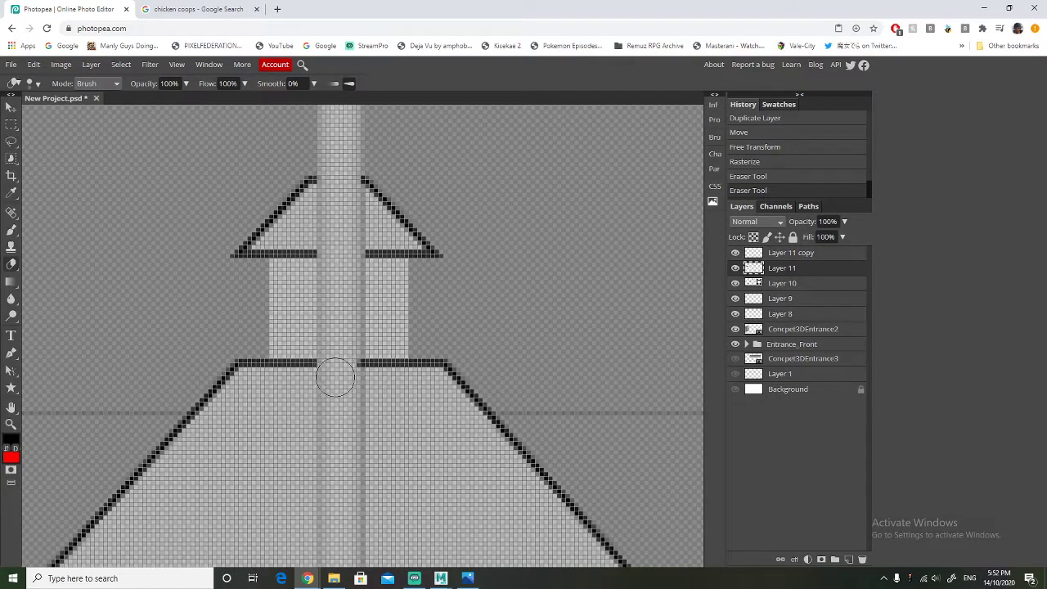
pyautogui.moveTo(340, 356); pyautogui.dragTo(339, 349)
pyautogui.scroll(-4, 339, 348)
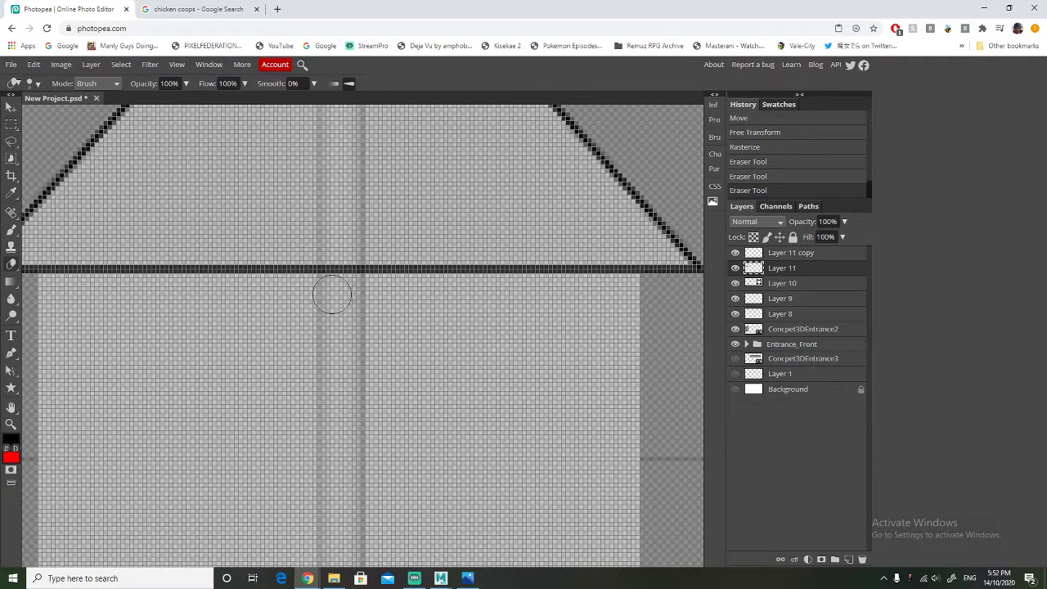
pyautogui.moveTo(340, 269); pyautogui.dragTo(338, 254)
pyautogui.keyDown('alt'); pyautogui.scroll(-3, 337, 254); pyautogui.keyUp('alt')
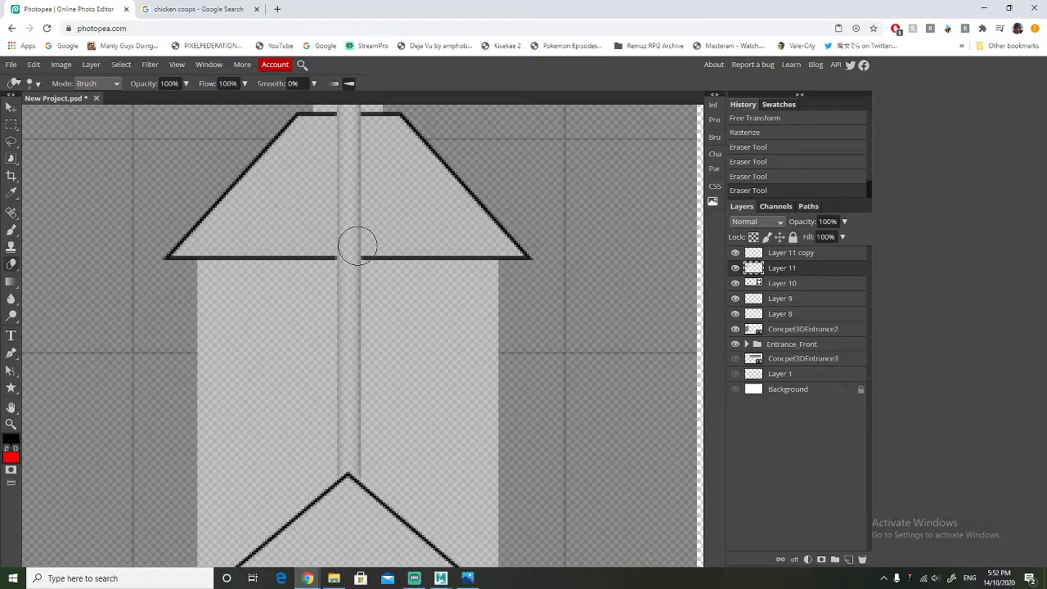
pyautogui.keyDown('alt'); pyautogui.scroll(-2, 357, 245); pyautogui.keyUp('alt')
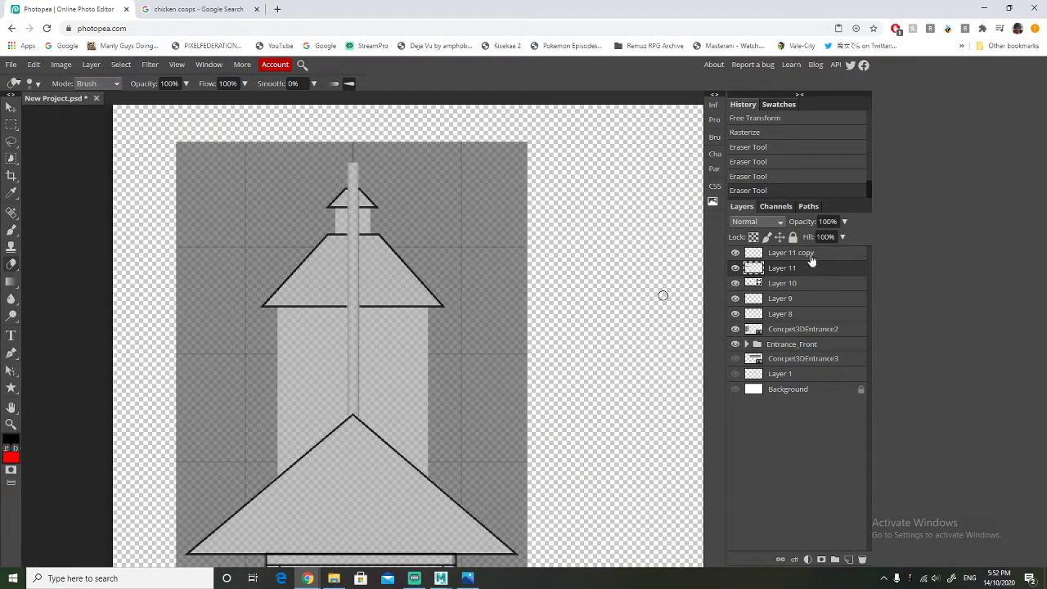
# Add a new layer above Layer 11 copy and brush both side walls between the small top roof and the larger roof
pyautogui.click(812, 255)
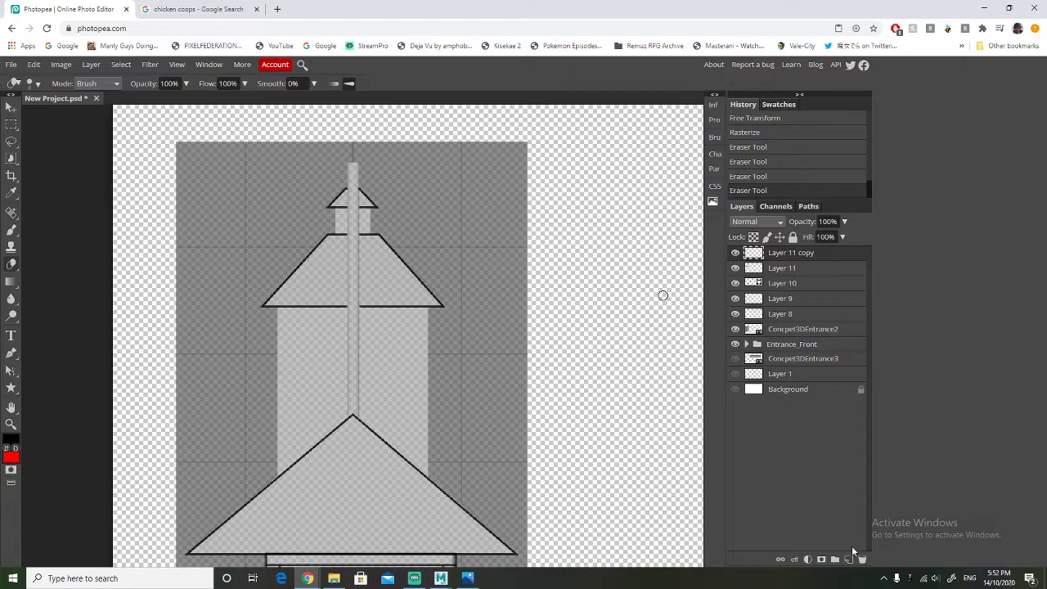
pyautogui.click(850, 558)
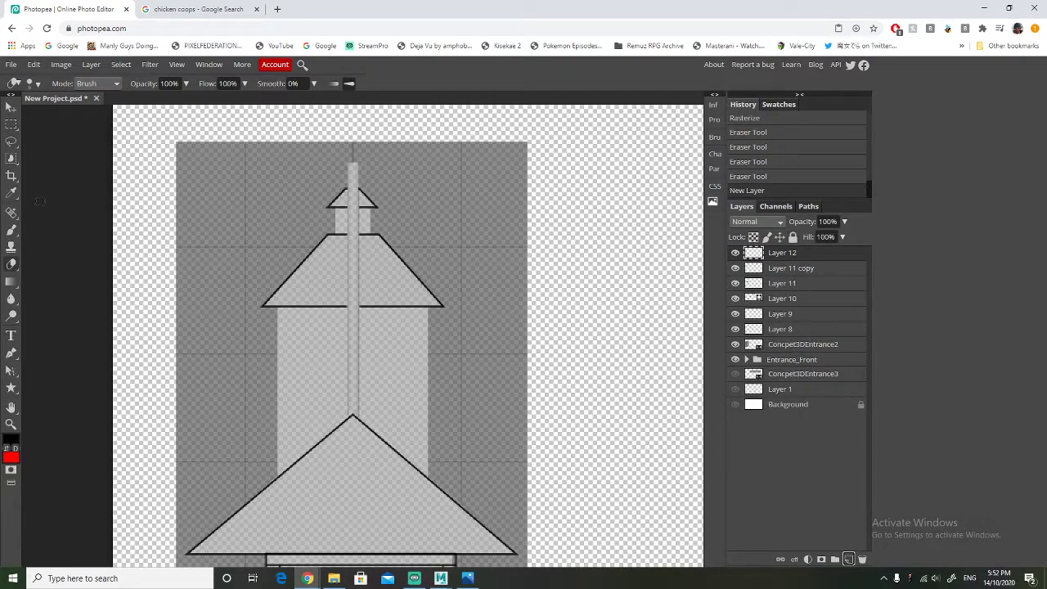
pyautogui.click(11, 231)
pyautogui.scroll(3, 333, 233)
pyautogui.moveTo(339, 235)
pyautogui.mouseDown()
pyautogui.moveTo(339, 175)
pyautogui.moveTo(337, 232)
pyautogui.mouseUp()
pyautogui.hotkey('ctrl', 'z')
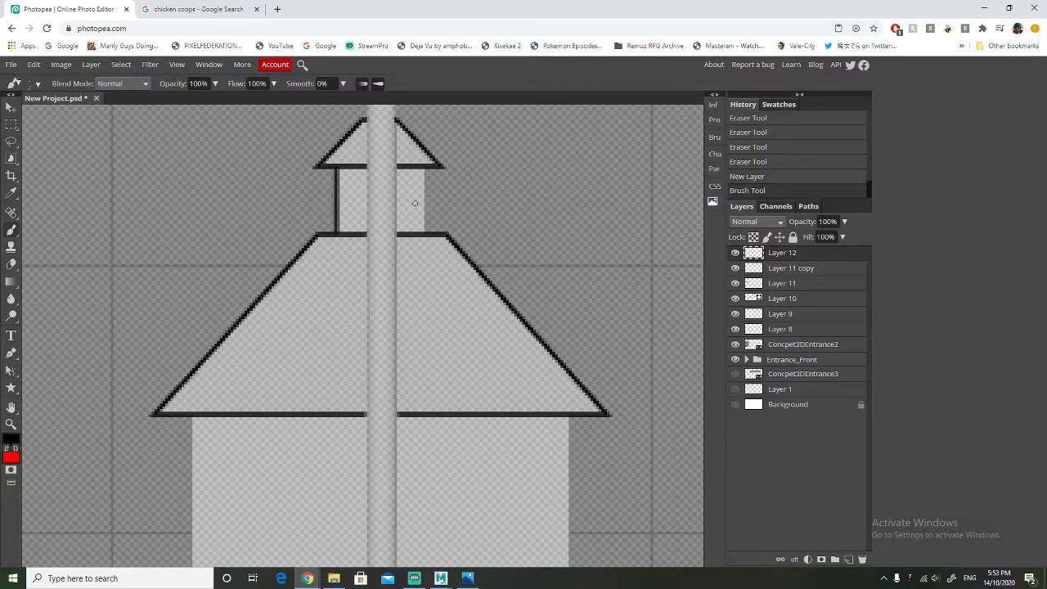
pyautogui.moveTo(425, 167); pyautogui.dragTo(431, 232)
# Brush straight vertical lines along both tower walls, from the upper roof's eave down to the lower gable roof
pyautogui.scroll(-3, 347, 223)
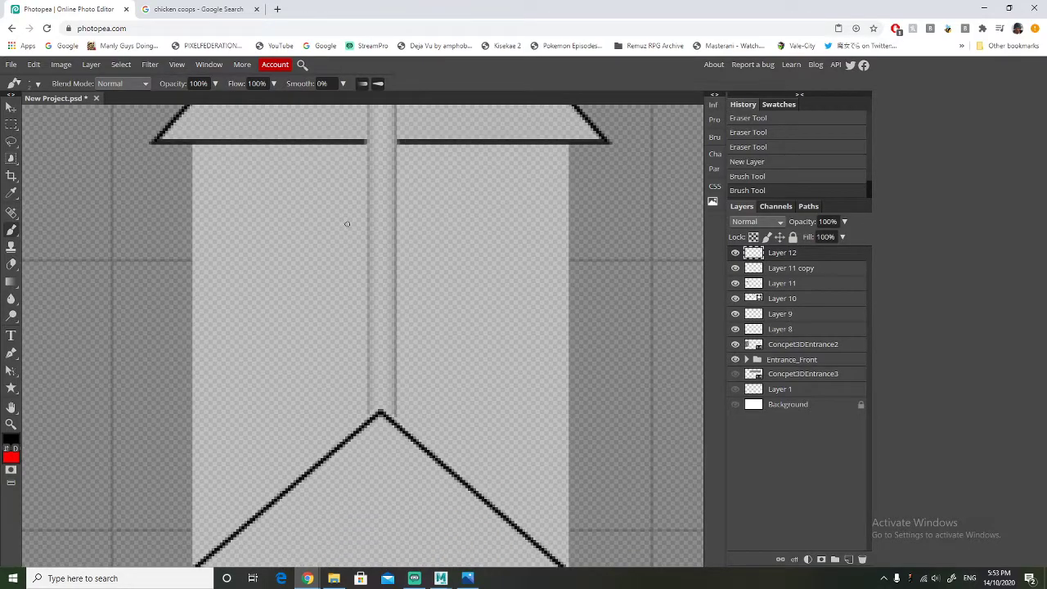
pyautogui.scroll(-1, 193, 190)
pyautogui.keyDown('alt'); pyautogui.scroll(-1, 194, 190); pyautogui.keyUp('alt')
pyautogui.scroll(1, 201, 160)
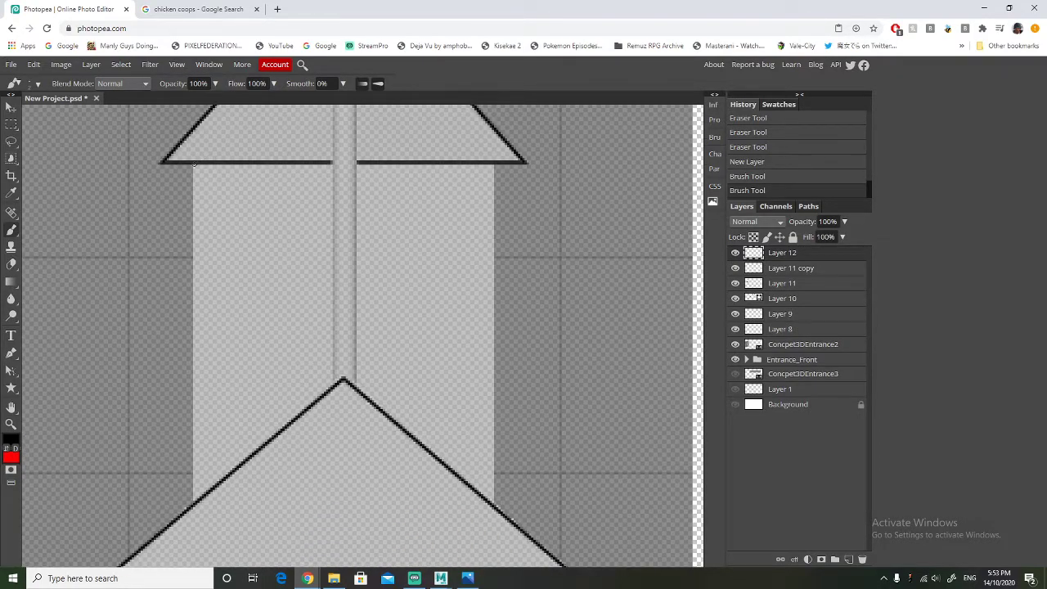
pyautogui.hotkey('ctrl', 'z')
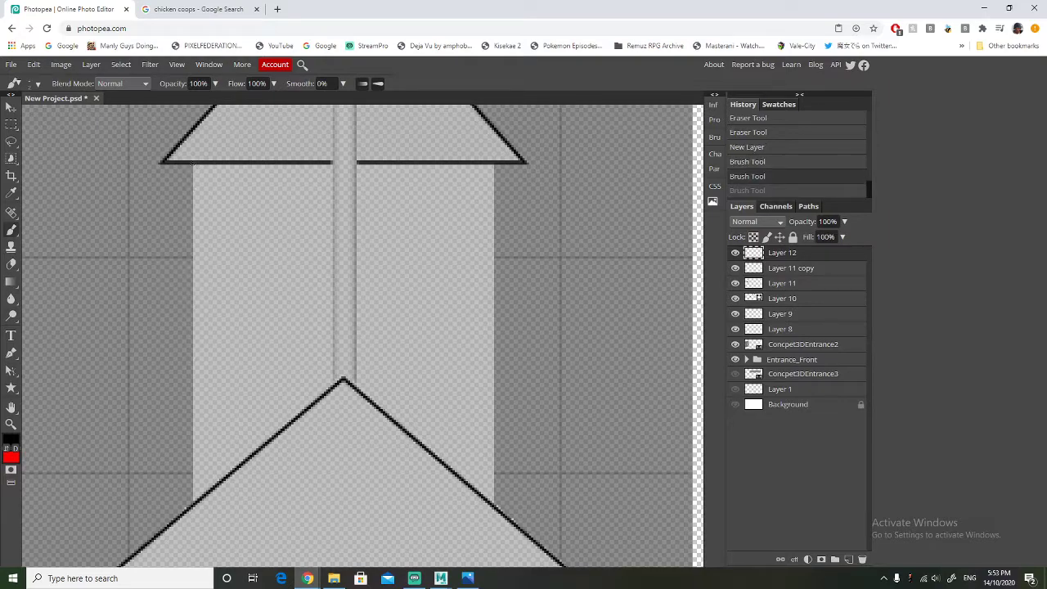
pyautogui.keyDown('shift'); pyautogui.moveTo(193, 165); pyautogui.dragTo(203, 504); pyautogui.keyUp('shift')
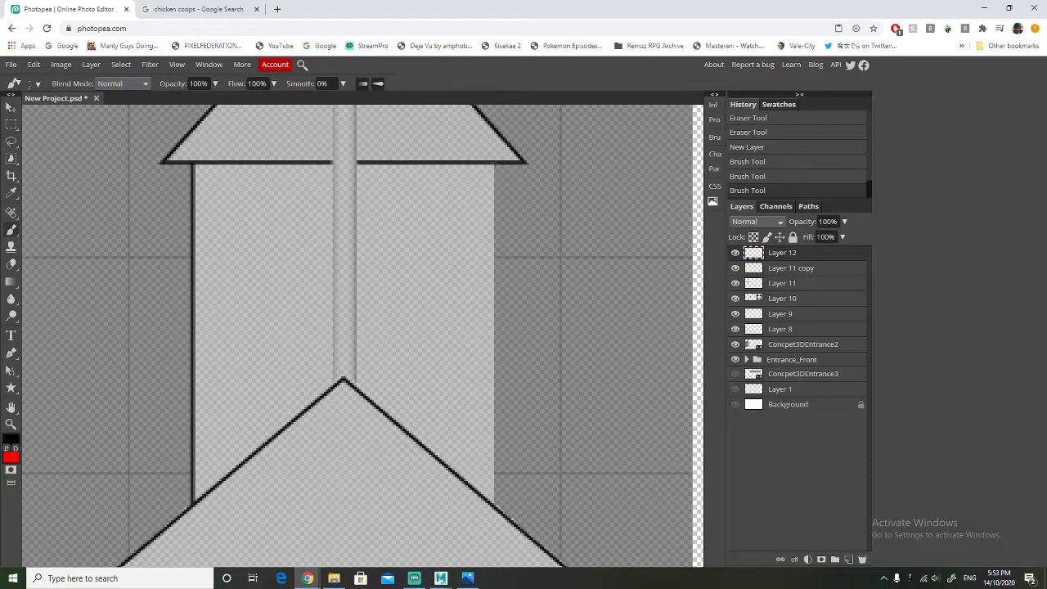
pyautogui.keyDown('shift'); pyautogui.moveTo(495, 169); pyautogui.dragTo(495, 514); pyautogui.keyUp('shift')
pyautogui.scroll(-5, 540, 444)
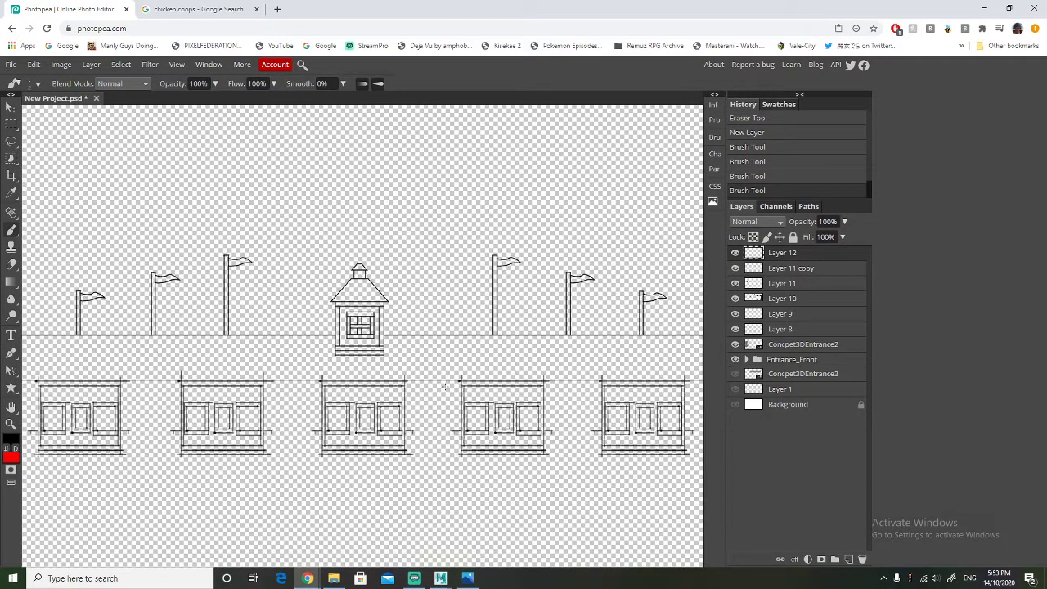
pyautogui.scroll(2, 247, 360)
pyautogui.hscroll(-6, 250, 391)
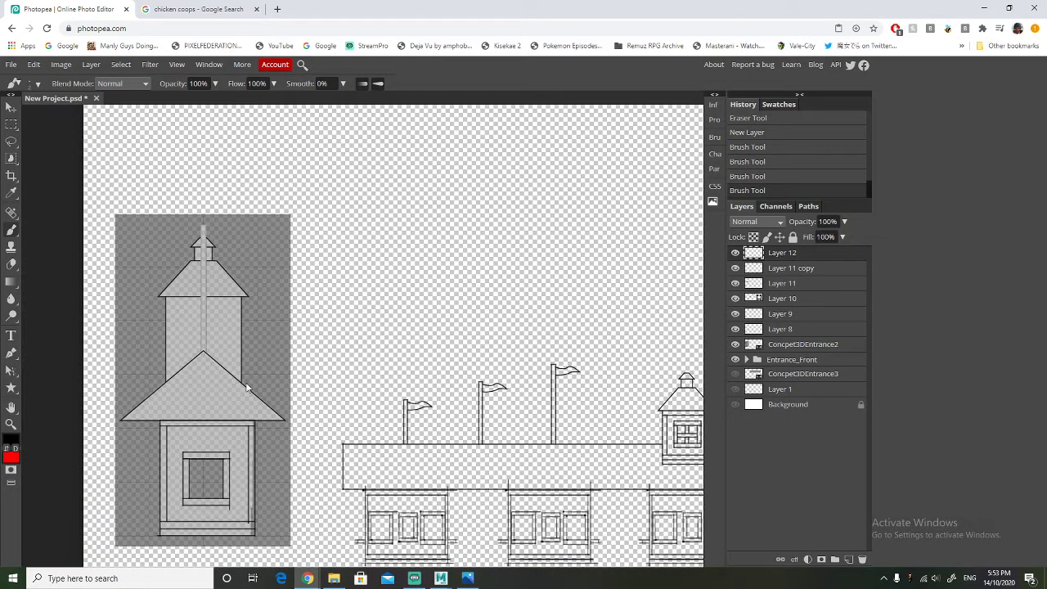
pyautogui.scroll(4, 281, 352)
pyautogui.scroll(-1, 302, 347)
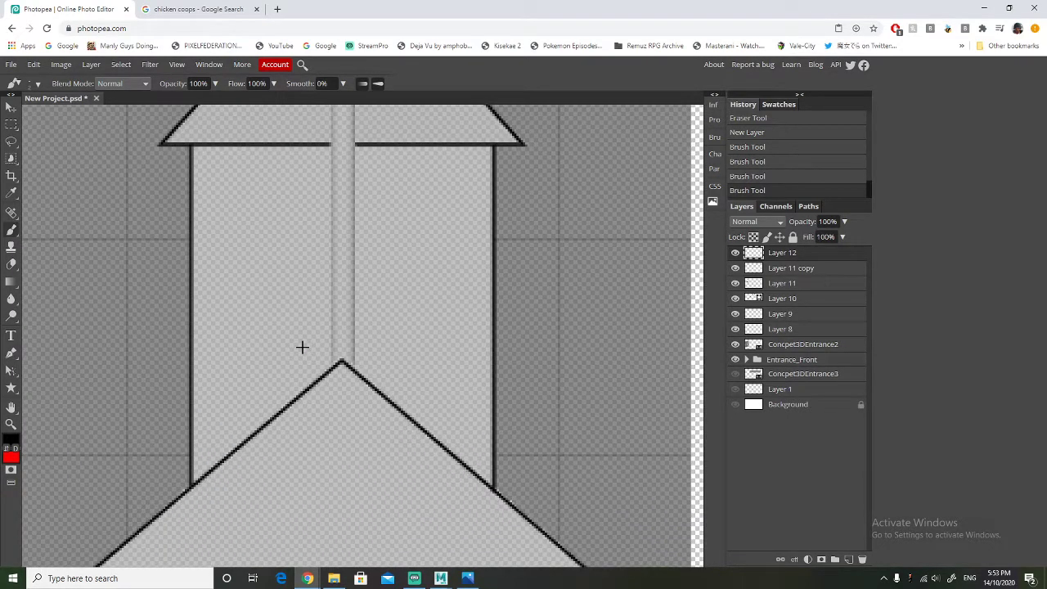
pyautogui.scroll(1, 302, 347)
pyautogui.click(192, 528)
pyautogui.moveTo(190, 522); pyautogui.dragTo(278, 522)
pyautogui.hotkey('ctrl', 'z')
pyautogui.moveTo(193, 522); pyautogui.dragTo(294, 522)
pyautogui.hotkey('ctrl', 'z')
pyautogui.moveTo(193, 520); pyautogui.dragTo(193, 452)
pyautogui.hotkey('ctrl', 'z')
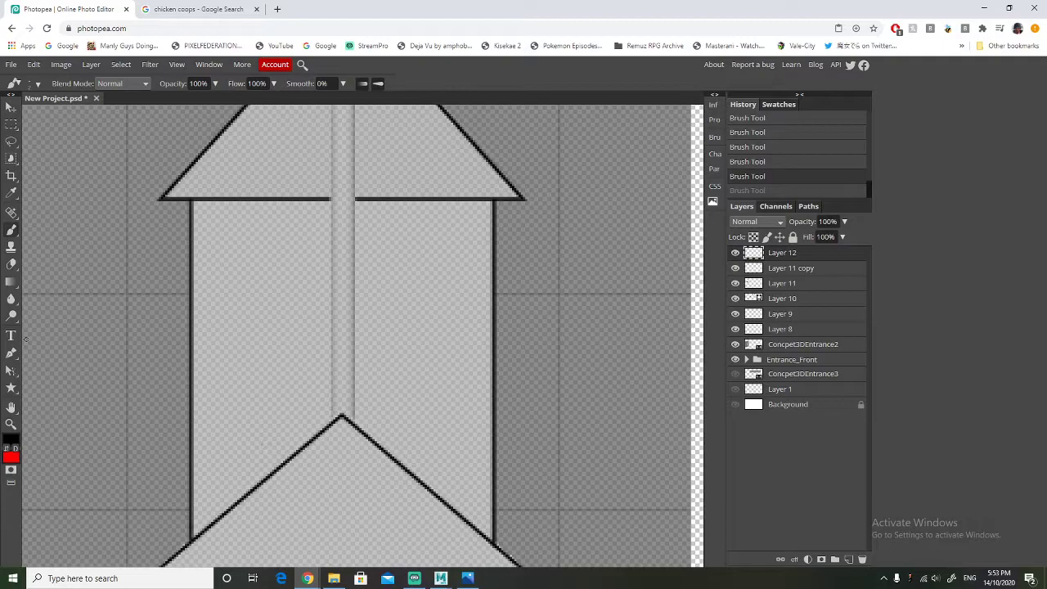
# Brush the tower's inner frame: a horizontal line just below the upper eave and a vertical line inside each wall
pyautogui.click(10, 352)
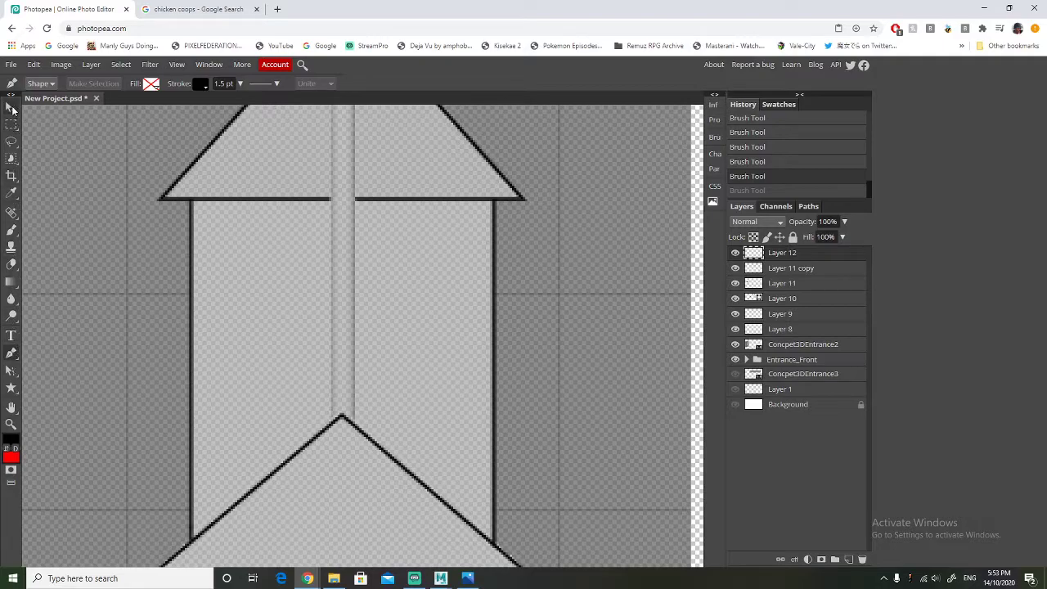
pyautogui.click(12, 230)
pyautogui.keyDown('alt'); pyautogui.scroll(-6, 546, 498); pyautogui.keyUp('alt')
pyautogui.keyDown('alt'); pyautogui.scroll(6, 390, 350); pyautogui.keyUp('alt')
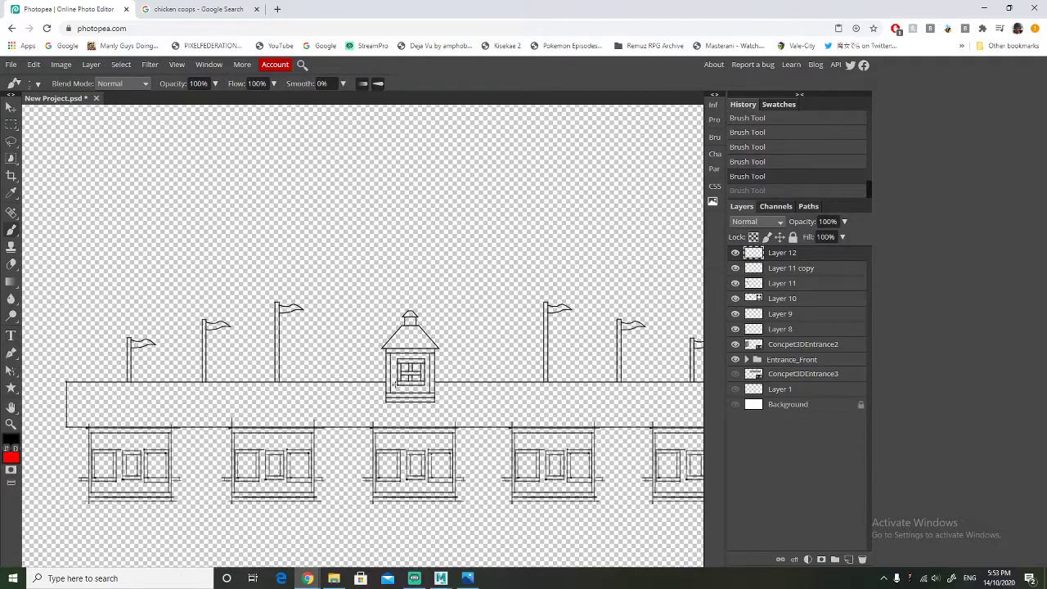
pyautogui.keyDown('alt'); pyautogui.scroll(8, 258, 350); pyautogui.keyUp('alt')
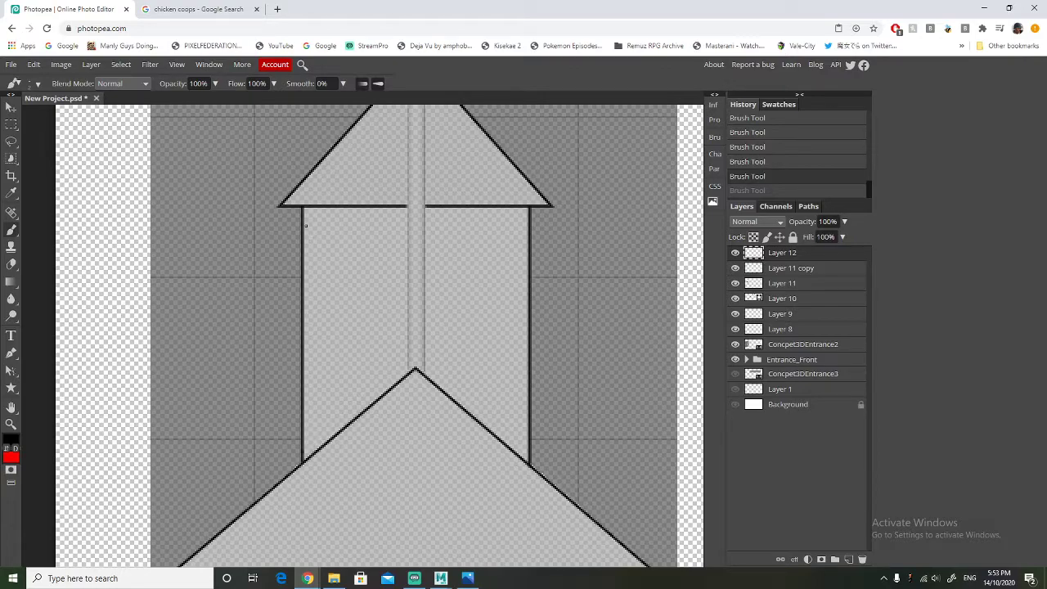
pyautogui.keyDown('shift'); pyautogui.moveTo(303, 222); pyautogui.dragTo(369, 222); pyautogui.keyUp('shift')
pyautogui.hotkey('ctrl', 'z')
pyautogui.keyDown('shift'); pyautogui.moveTo(302, 223); pyautogui.dragTo(529, 223); pyautogui.keyUp('shift')
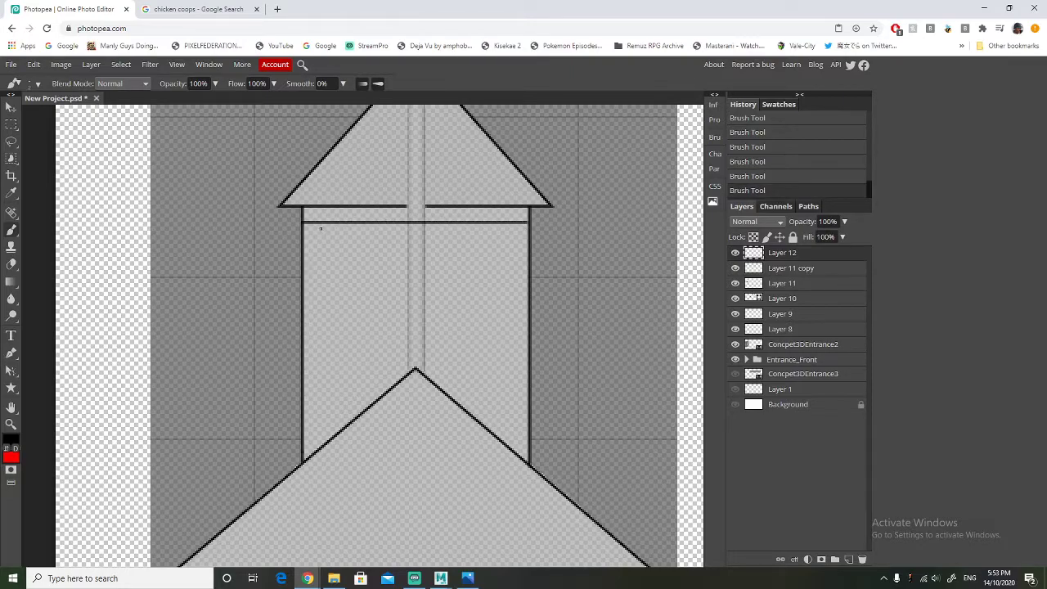
pyautogui.keyDown('shift'); pyautogui.moveTo(314, 236); pyautogui.dragTo(319, 431); pyautogui.keyUp('shift')
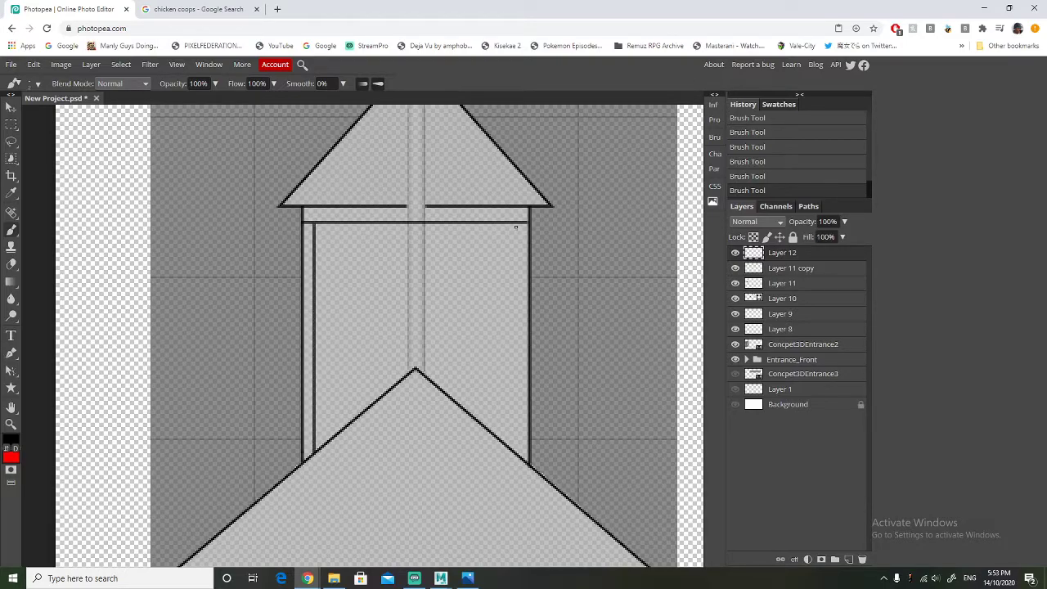
pyautogui.keyDown('shift'); pyautogui.moveTo(516, 224); pyautogui.dragTo(508, 432); pyautogui.keyUp('shift')
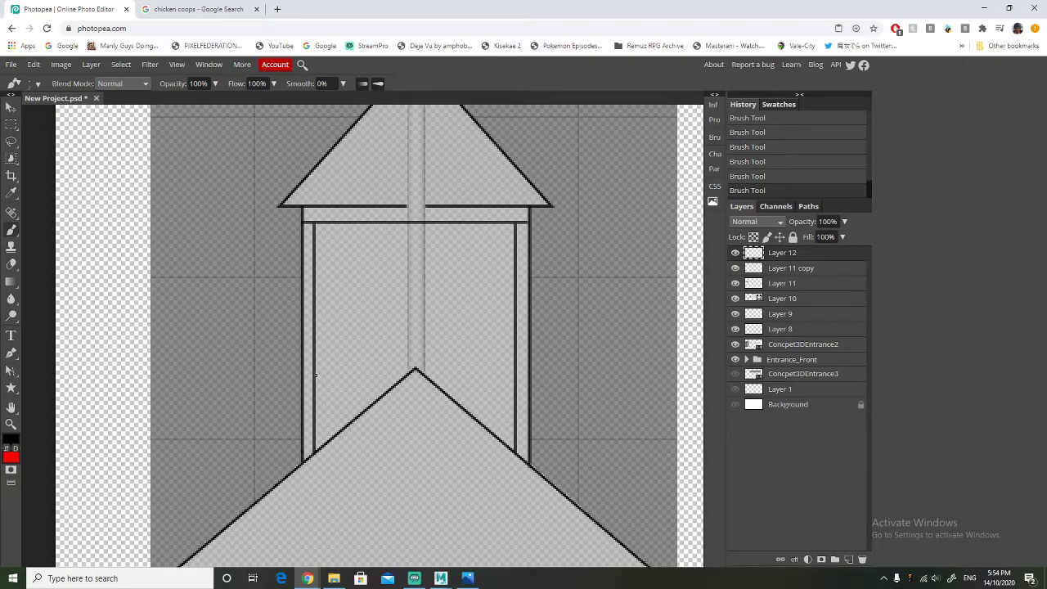
# Brush two parallel horizontal lines between the inner verticals, just above the lower gable's peak, to form a rail
pyautogui.keyDown('shift'); pyautogui.moveTo(314, 369); pyautogui.dragTo(512, 369); pyautogui.keyUp('shift')
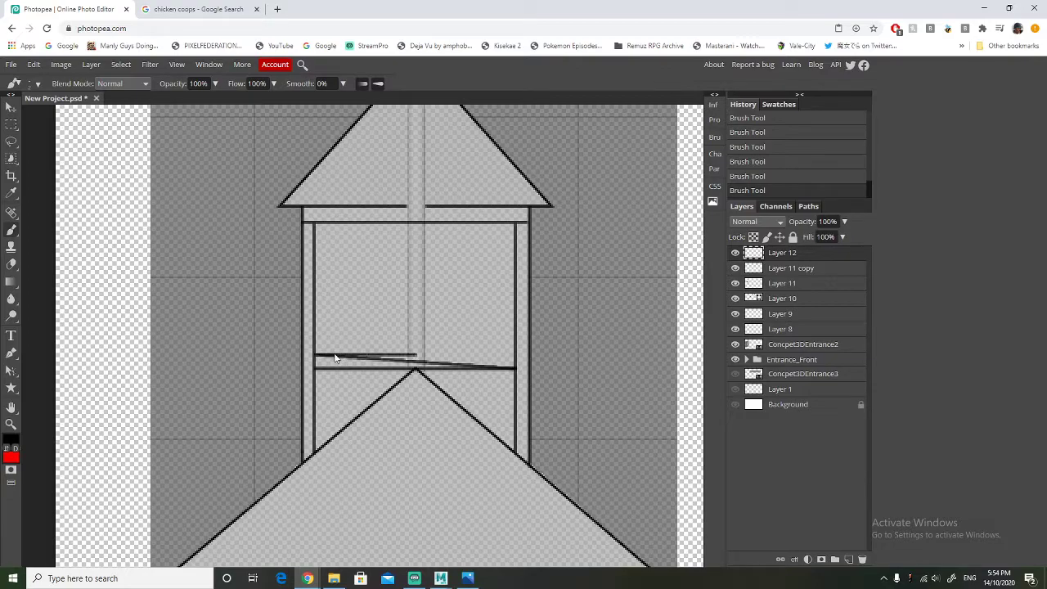
pyautogui.hotkey('ctrl', 'z')
pyautogui.keyDown('shift'); pyautogui.moveTo(315, 355); pyautogui.dragTo(513, 358); pyautogui.keyUp('shift')
pyautogui.scroll(2, 416, 375)
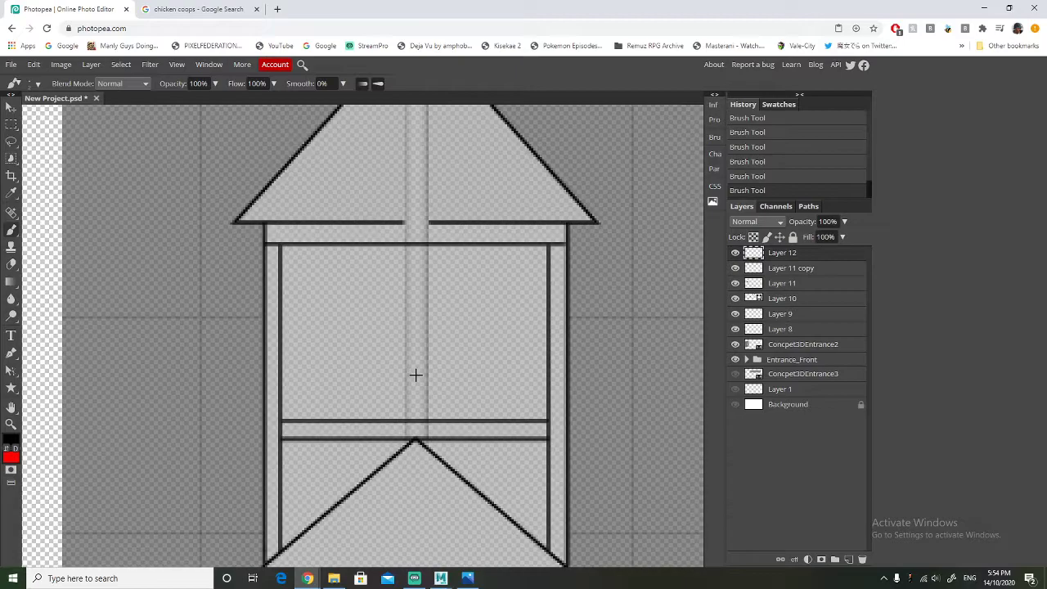
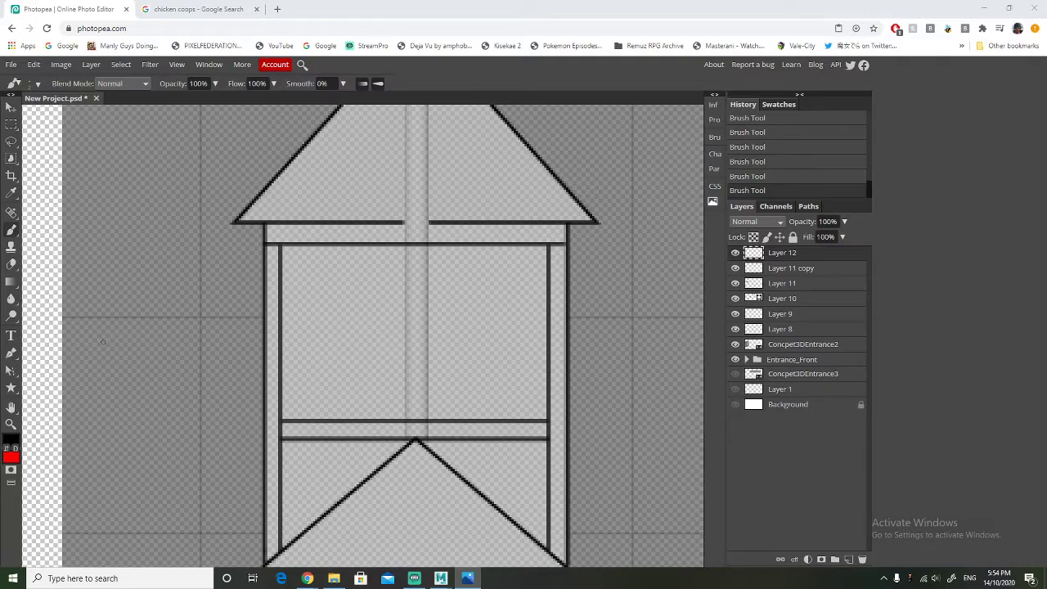
# Try to outline a diagonal brace across the tower's framed panel with the Pen tool, using a 1.5 pt black stroke
pyautogui.click(11, 352)
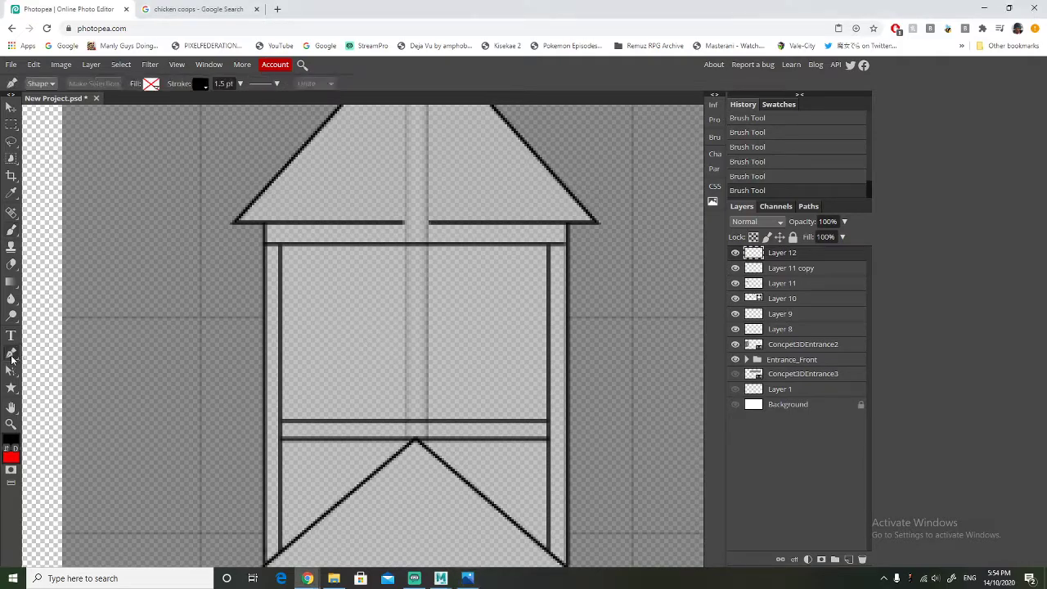
pyautogui.click(280, 263)
pyautogui.click(524, 419)
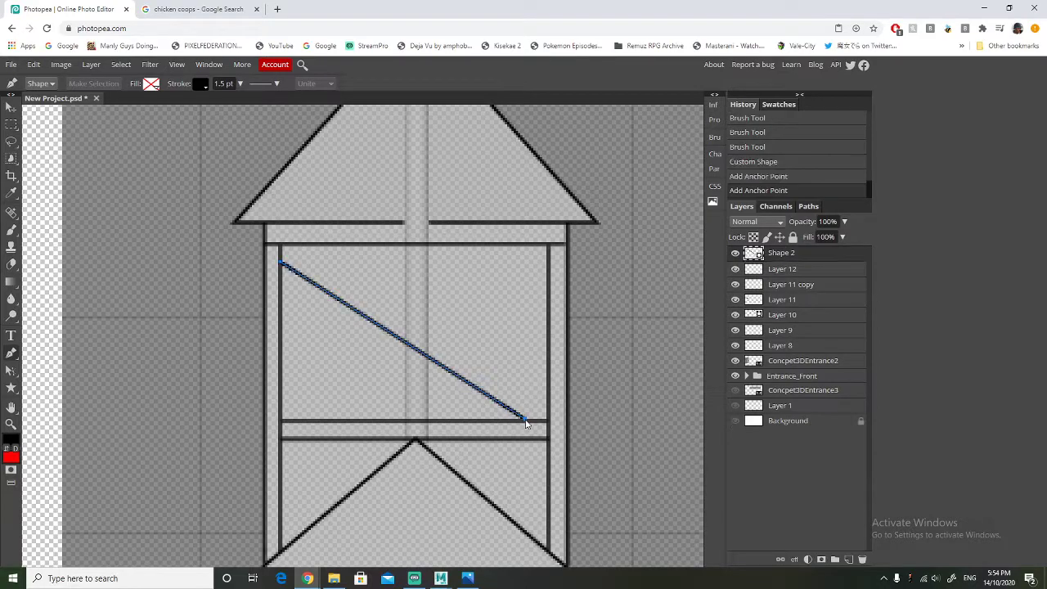
pyautogui.hotkey('ctrl', 'z')
pyautogui.hotkey('ctrl', 'shift', 'z')
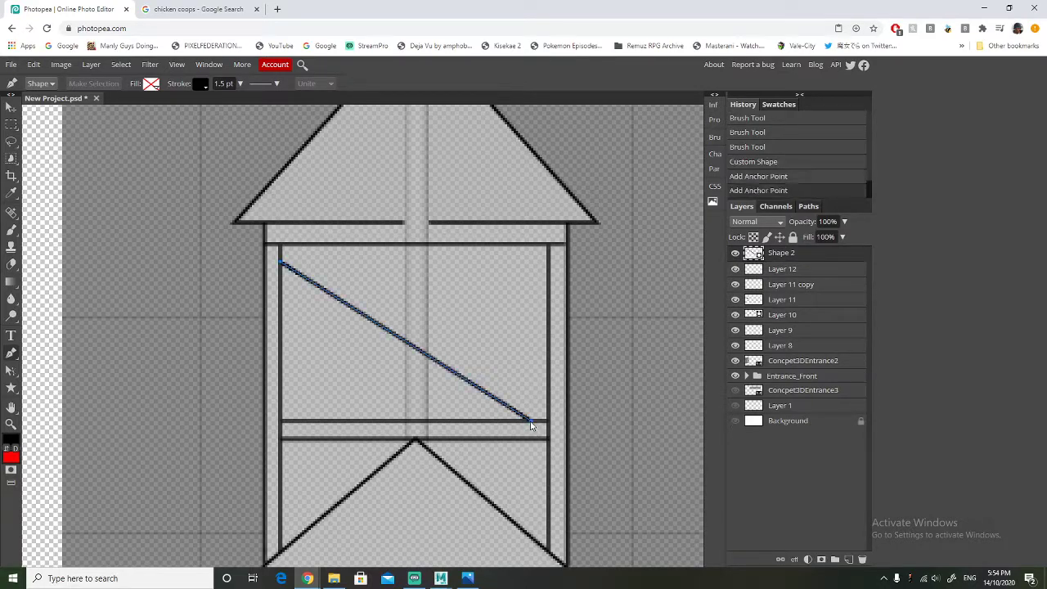
pyautogui.click(293, 245)
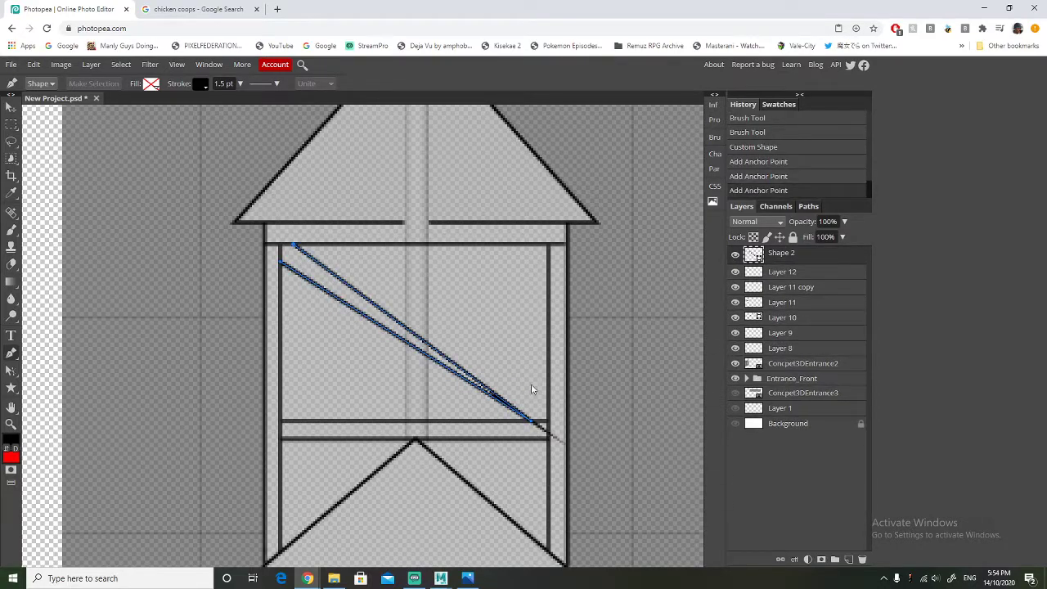
pyautogui.hotkey('ctrl', 'z')
pyautogui.click(547, 421)
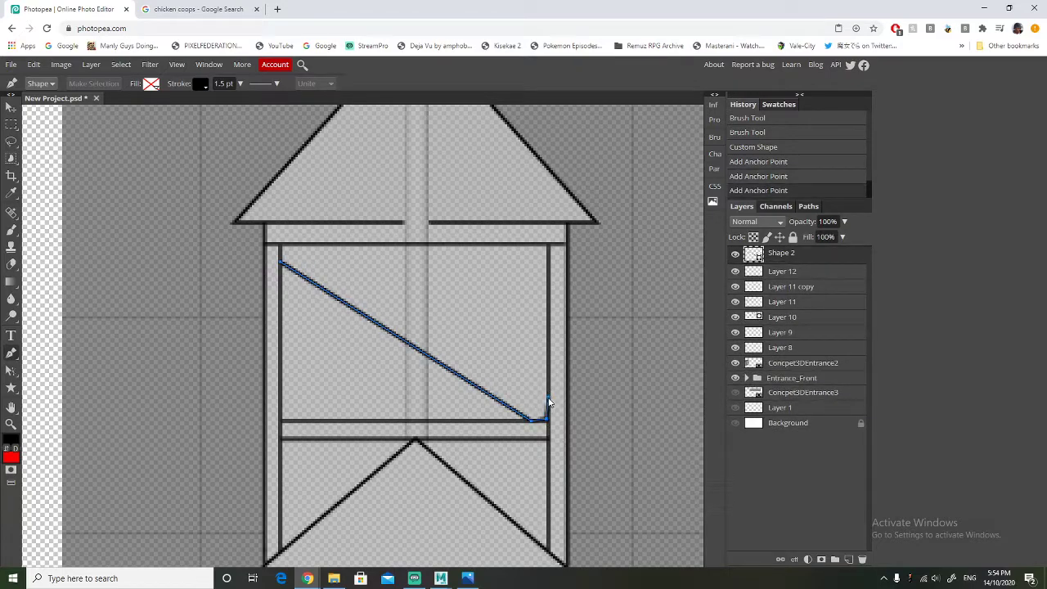
pyautogui.click(547, 397)
pyautogui.click(301, 246)
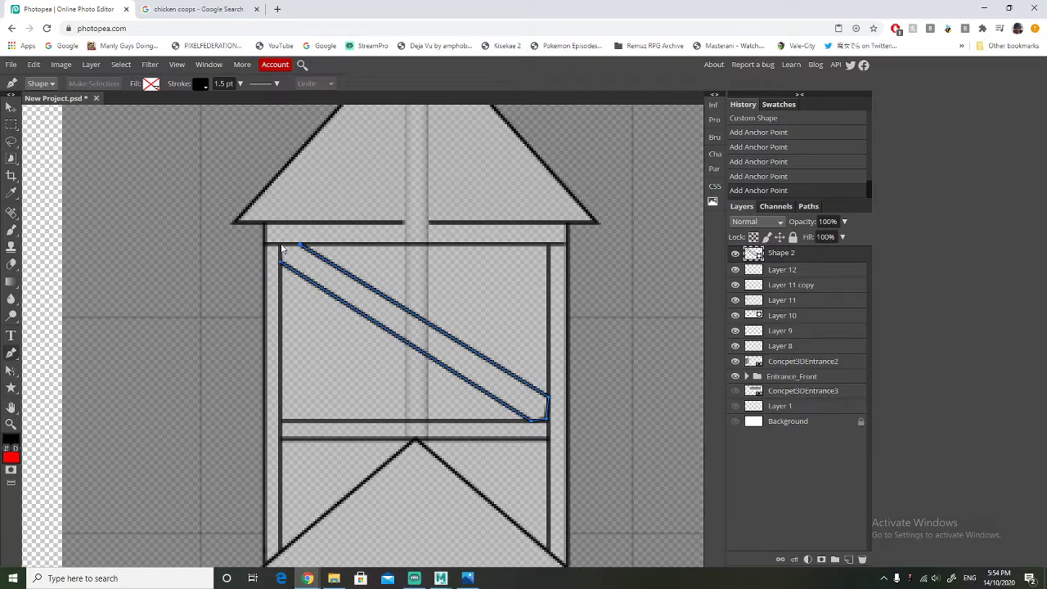
pyautogui.click(12, 124)
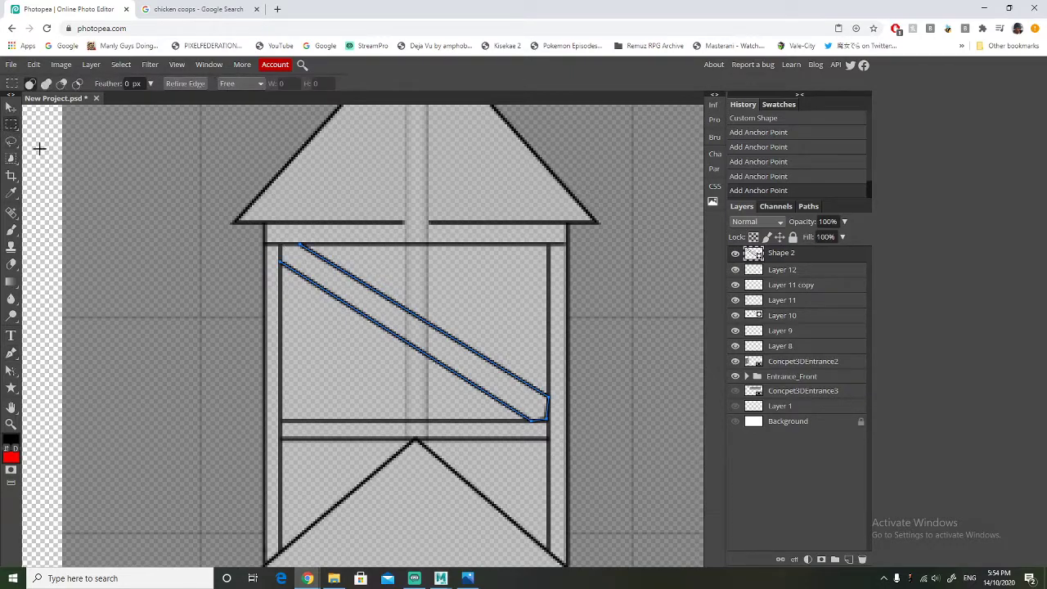
pyautogui.click(12, 107)
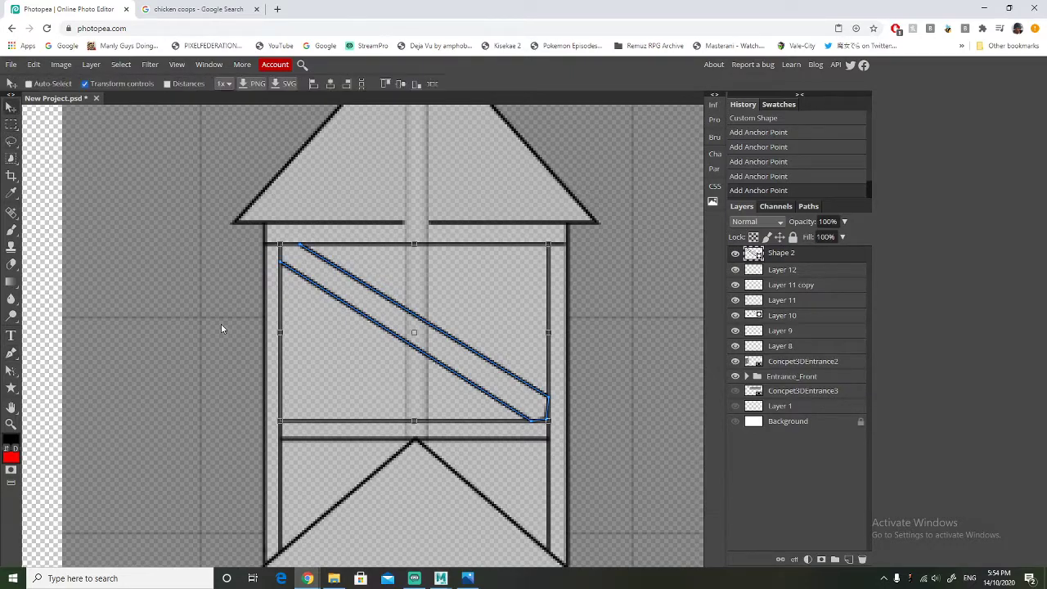
pyautogui.click(11, 230)
pyautogui.click(791, 288)
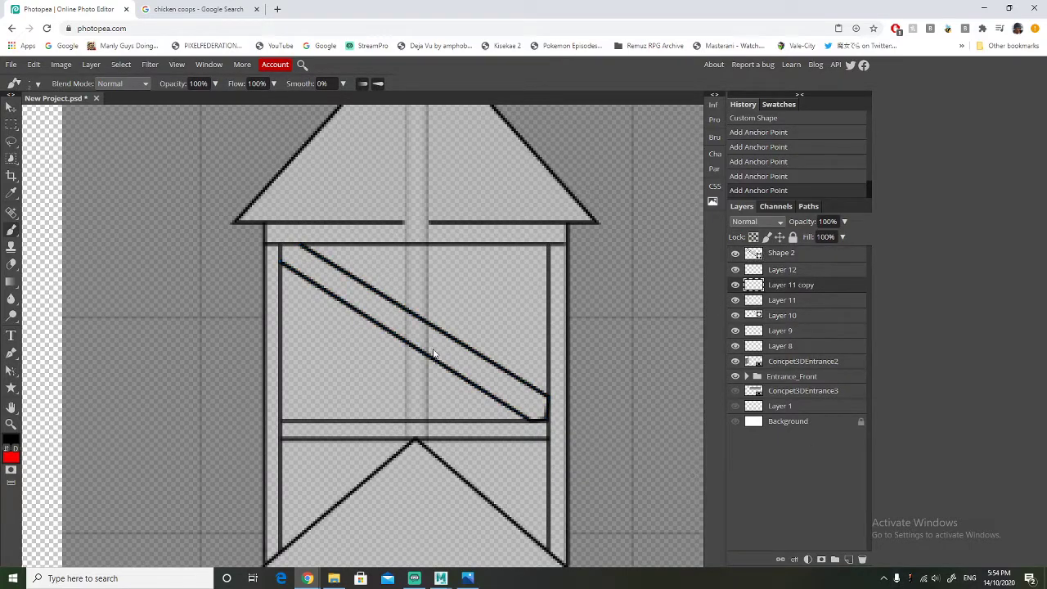
# Undo the diagonal brace's anchor points and try a freehand brush diagonal across the framed panel instead
pyautogui.hotkey('ctrl', 'z')
pyautogui.hotkey('ctrl', 'z')
pyautogui.hotkey('ctrl', 'z')
pyautogui.hotkey('ctrl', 'z')
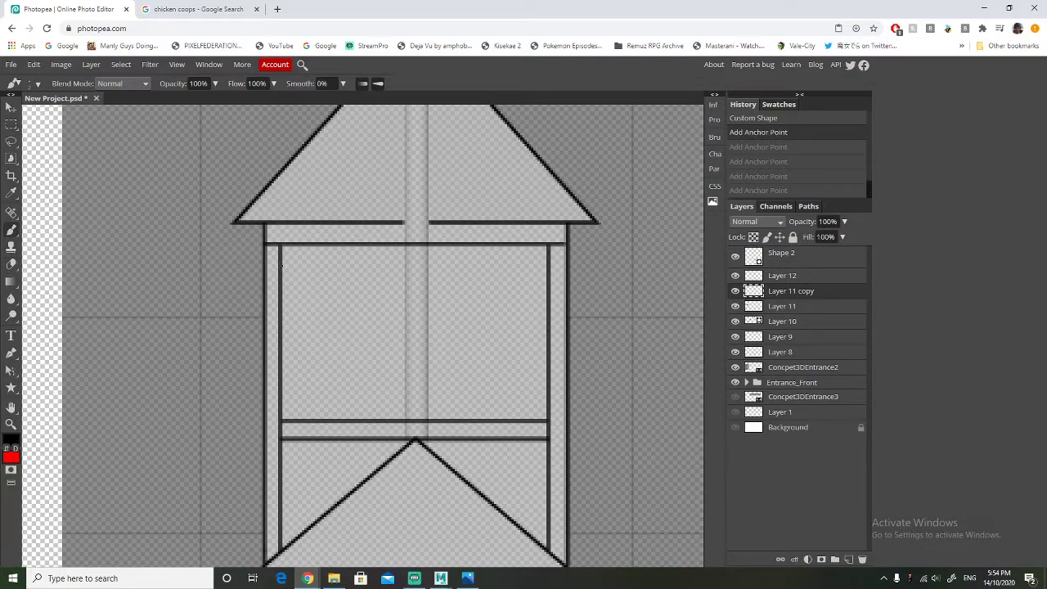
pyautogui.moveTo(280, 266); pyautogui.dragTo(577, 536)
pyautogui.hotkey('ctrl', 'z')
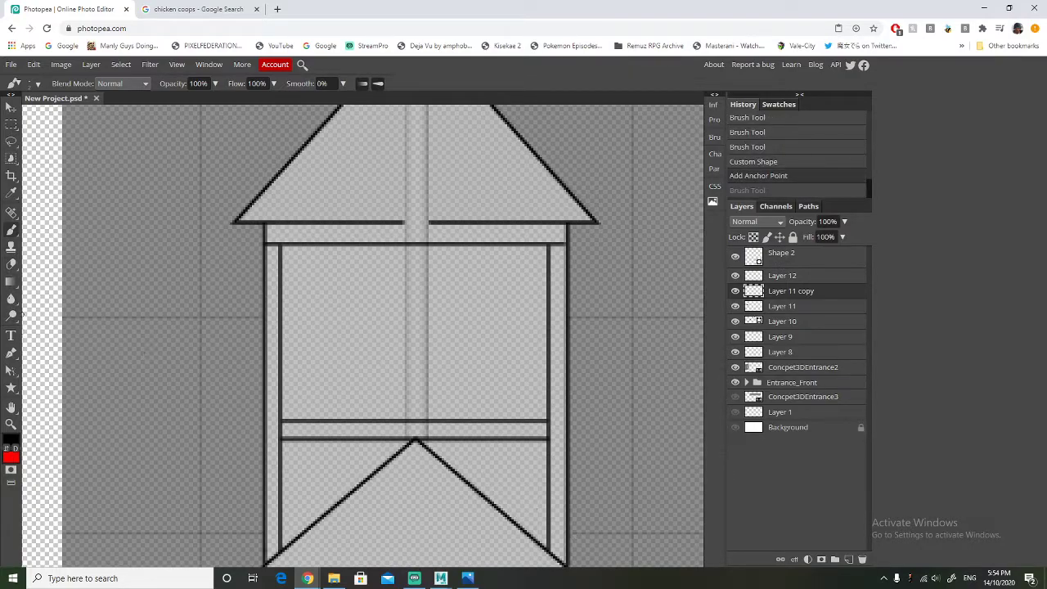
# Try to draw the diagonal brace across the tower's framed panel with the Pen tool in Path mode
pyautogui.click(10, 354)
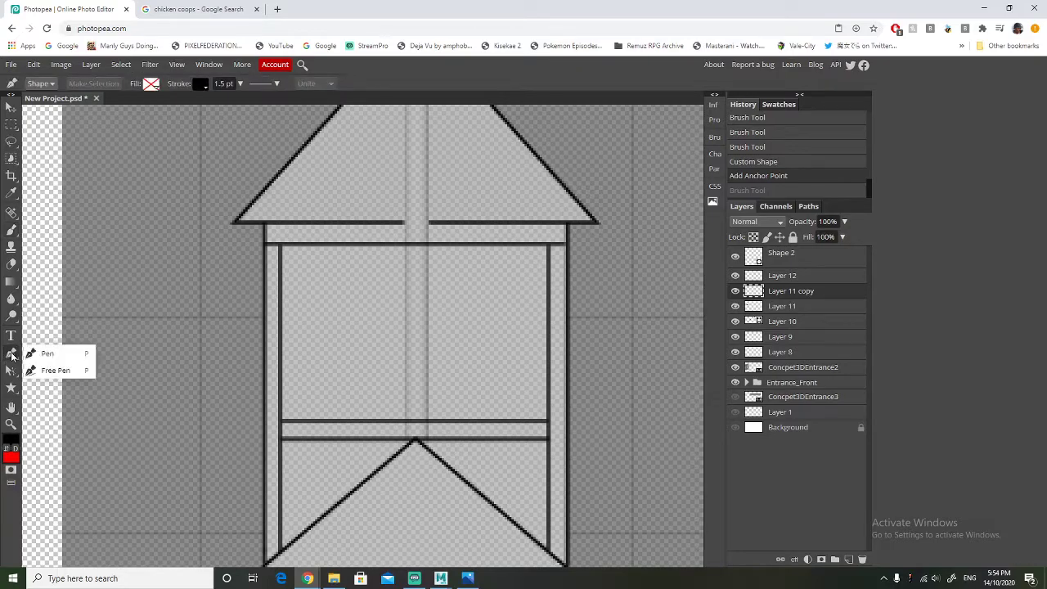
pyautogui.click(51, 354)
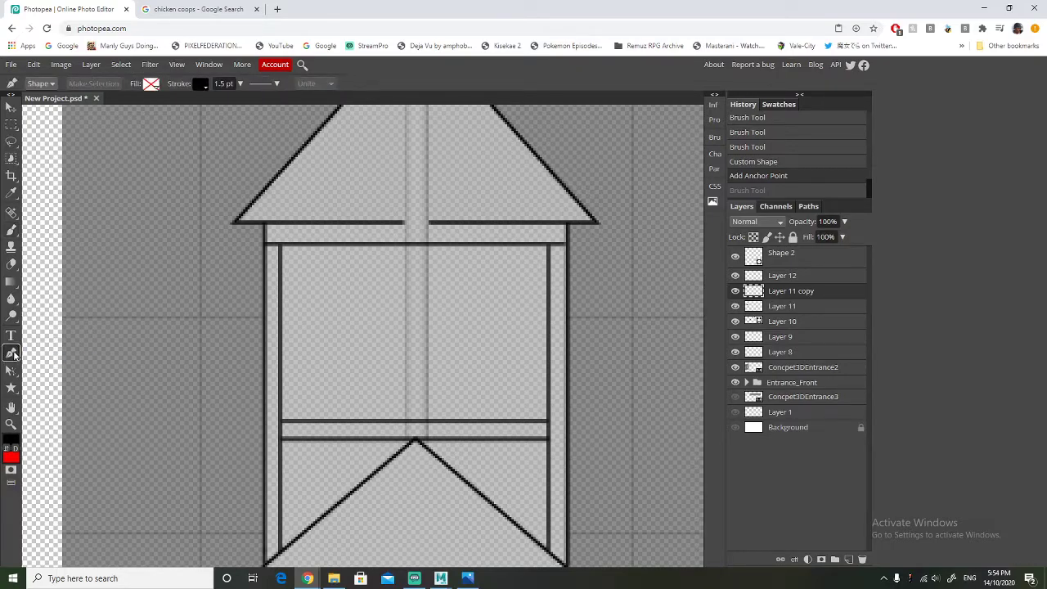
pyautogui.click(13, 354)
pyautogui.click(38, 84)
pyautogui.click(48, 99)
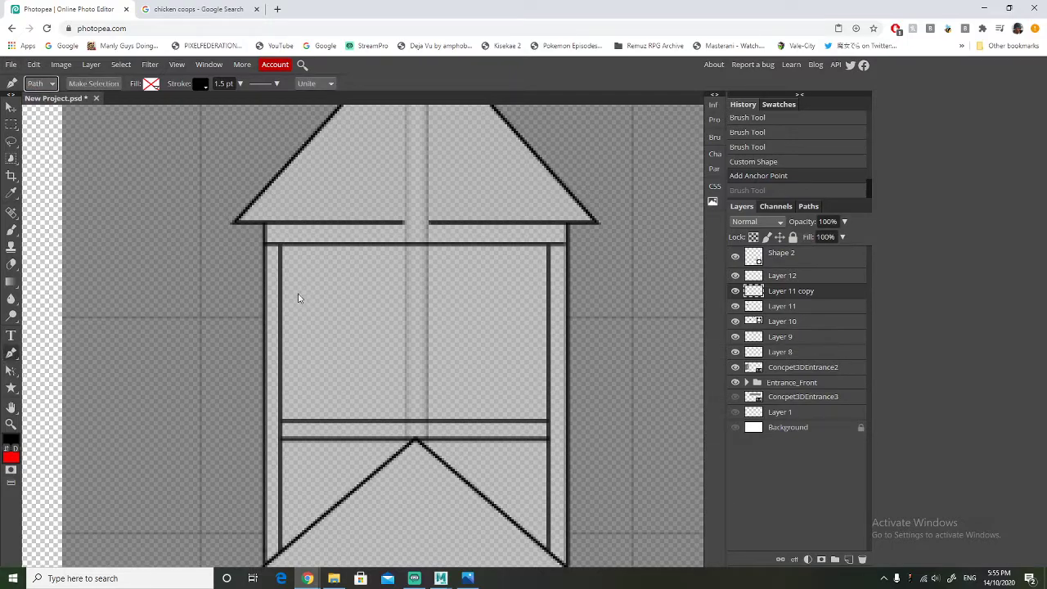
pyautogui.click(280, 252)
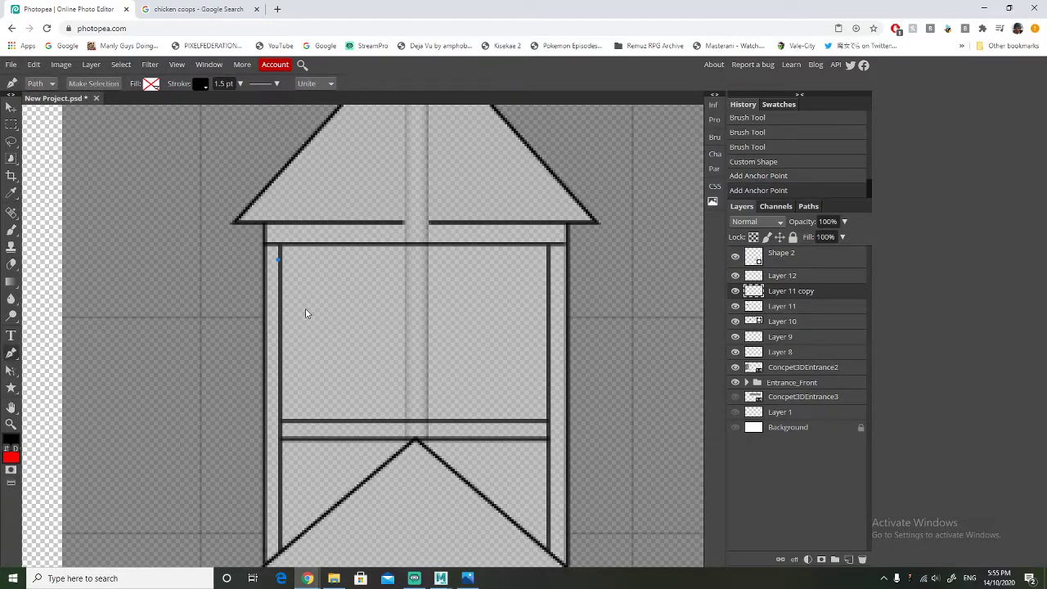
pyautogui.hotkey('ctrl', 'z')
pyautogui.rightClick(11, 352)
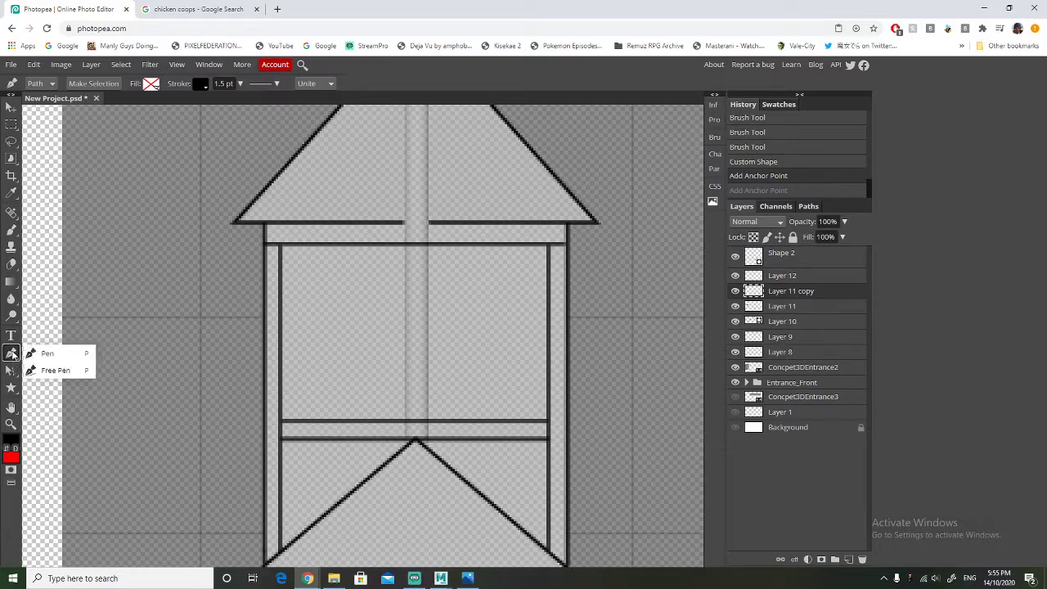
pyautogui.click(55, 353)
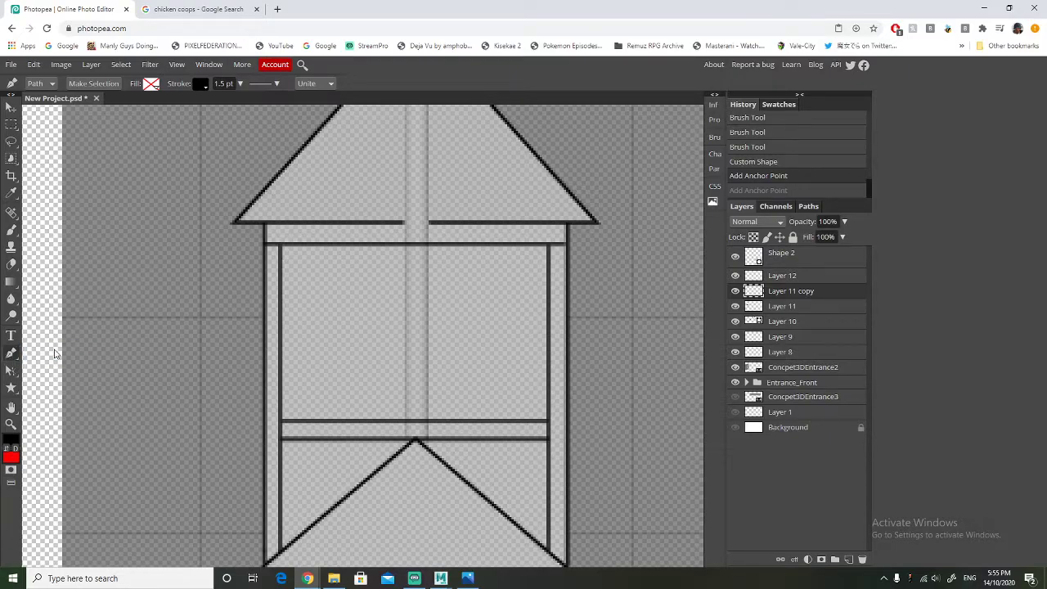
pyautogui.click(280, 257)
pyautogui.click(534, 423)
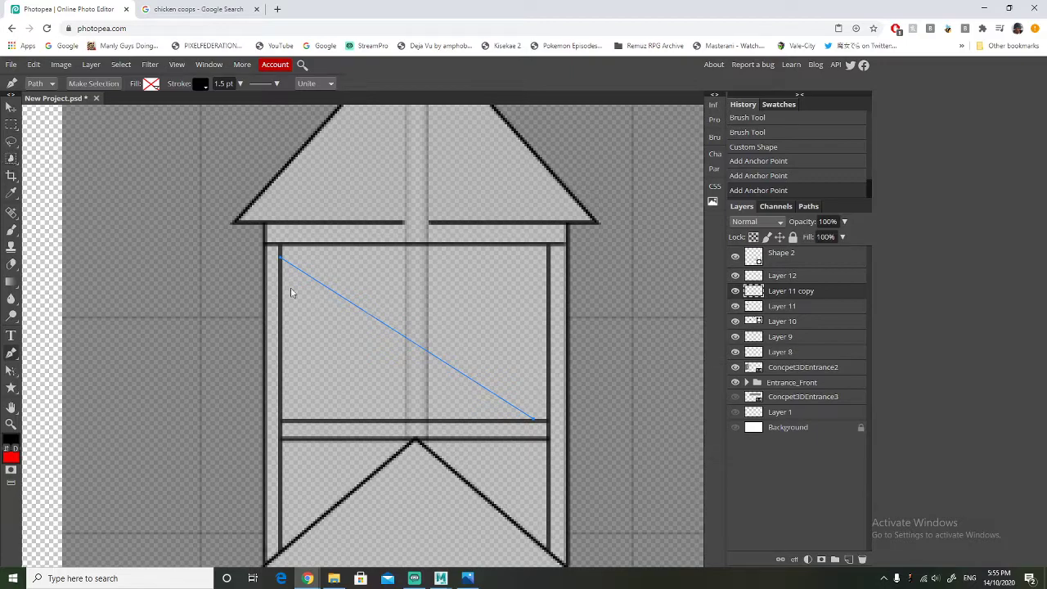
pyautogui.rightClick(365, 298)
pyautogui.click(414, 69)
# Switch the Pen tool back to Shape mode and undo the diagonal path's anchor points
pyautogui.click(41, 83)
pyautogui.click(39, 111)
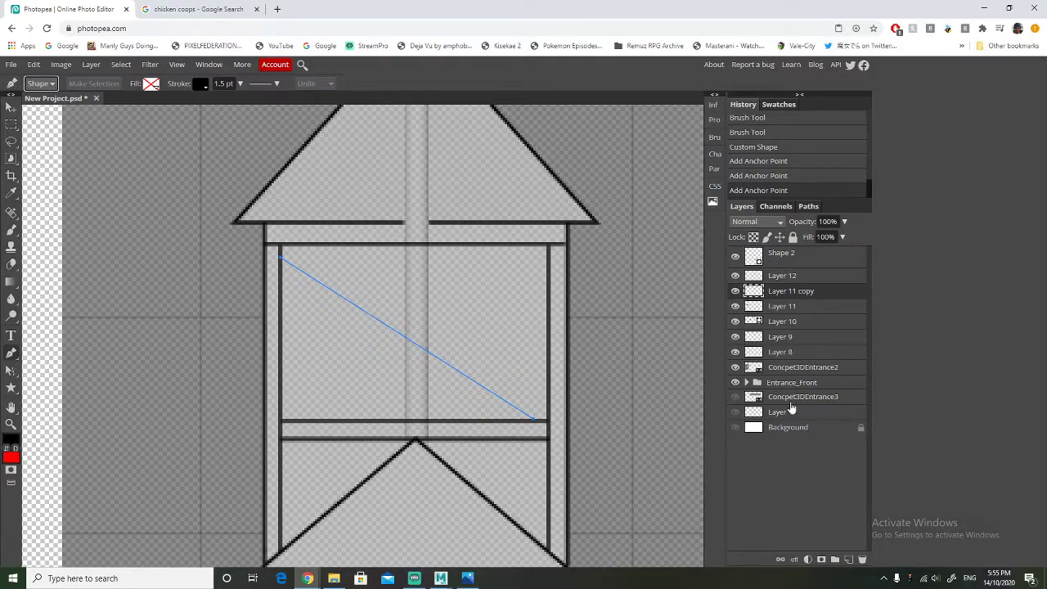
pyautogui.click(281, 263)
pyautogui.hotkey('ctrl', 'z')
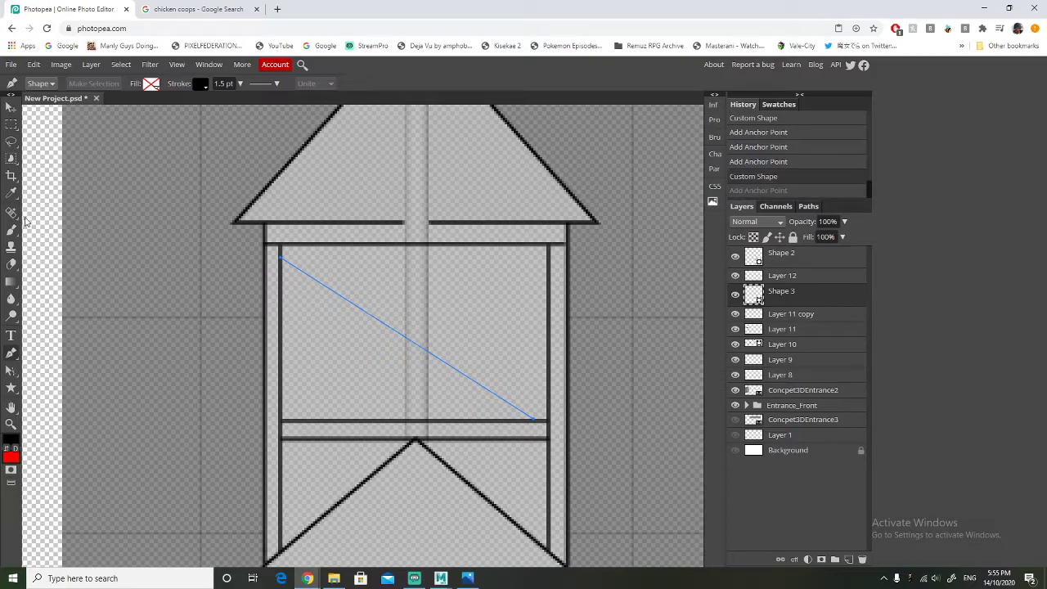
pyautogui.hotkey('ctrl', 'z')
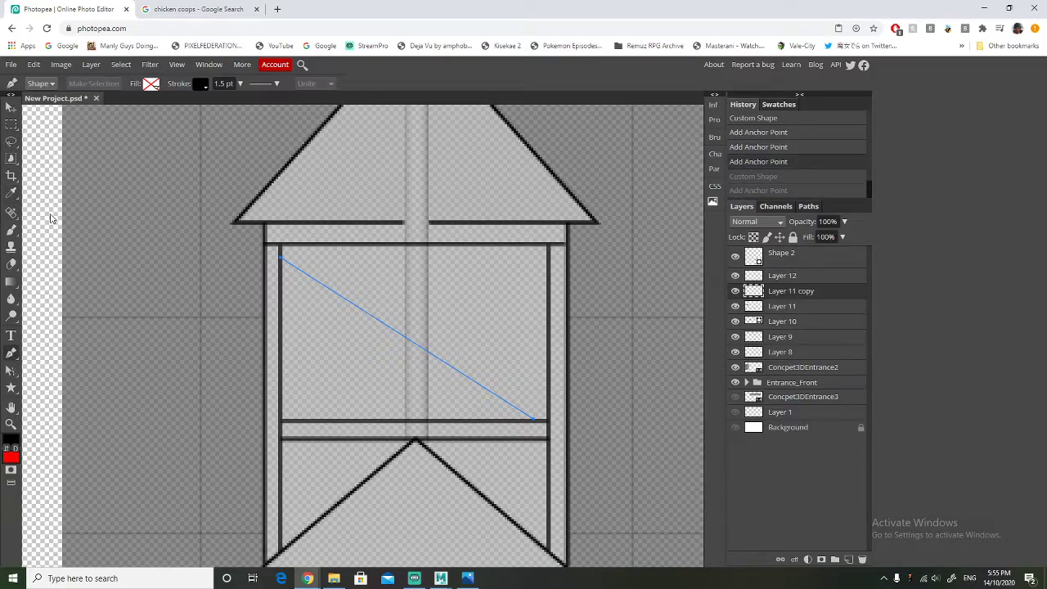
pyautogui.hotkey('ctrl', 'z')
pyautogui.hotkey('ctrl', 'z')
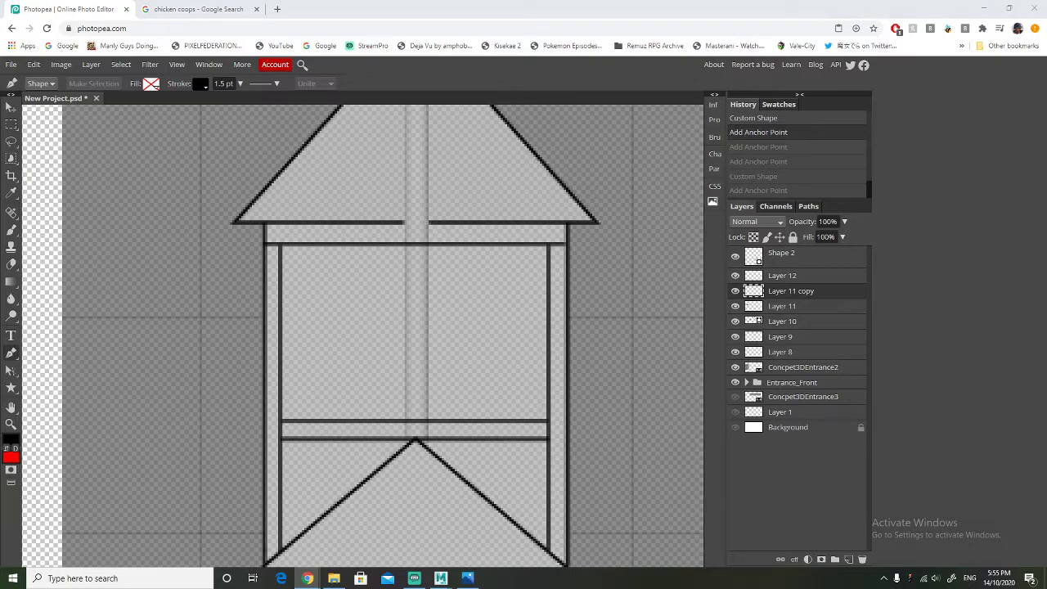
# Draw a diagonal Pen shape from the framed panel's upper-left to its lower-right corner and duplicate it slightly up-right as the brace's second edge
pyautogui.click(279, 256)
pyautogui.click(539, 419)
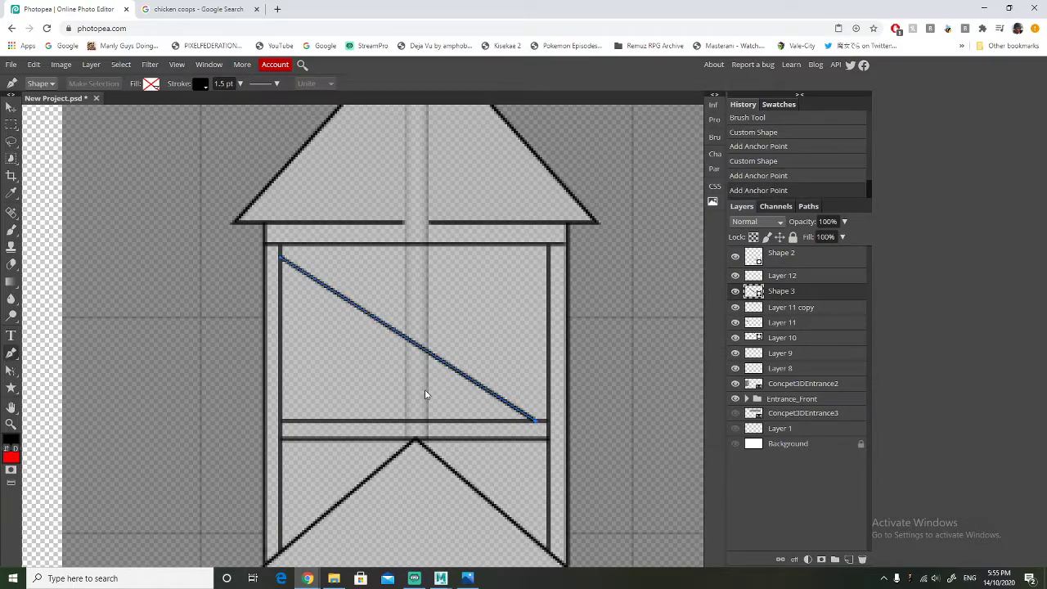
pyautogui.click(10, 108)
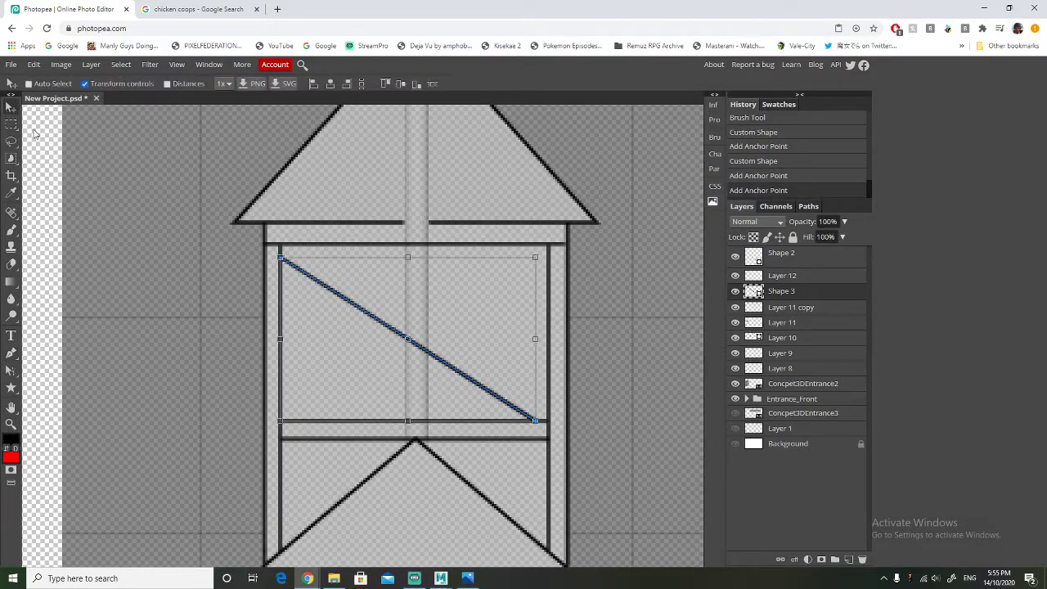
pyautogui.moveTo(450, 332); pyautogui.dragTo(462, 320)
pyautogui.click(10, 125)
pyautogui.click(112, 251)
# Rasterize Shape 3 and Shape 3 copy and merge them into one layer
pyautogui.keyDown('shift'); pyautogui.click(807, 310); pyautogui.keyUp('shift')
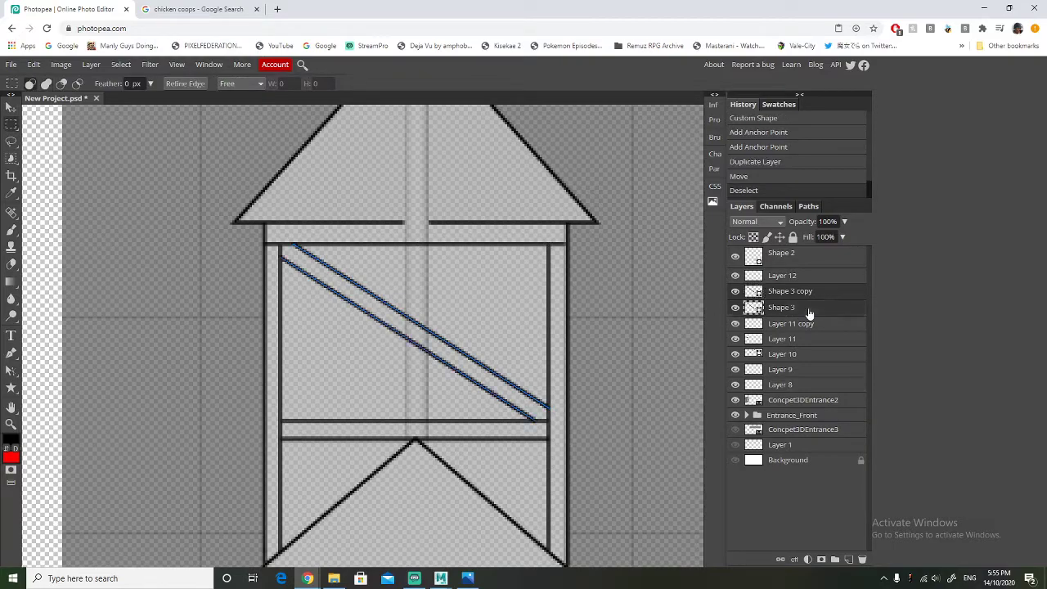
pyautogui.rightClick(808, 309)
pyautogui.click(838, 382)
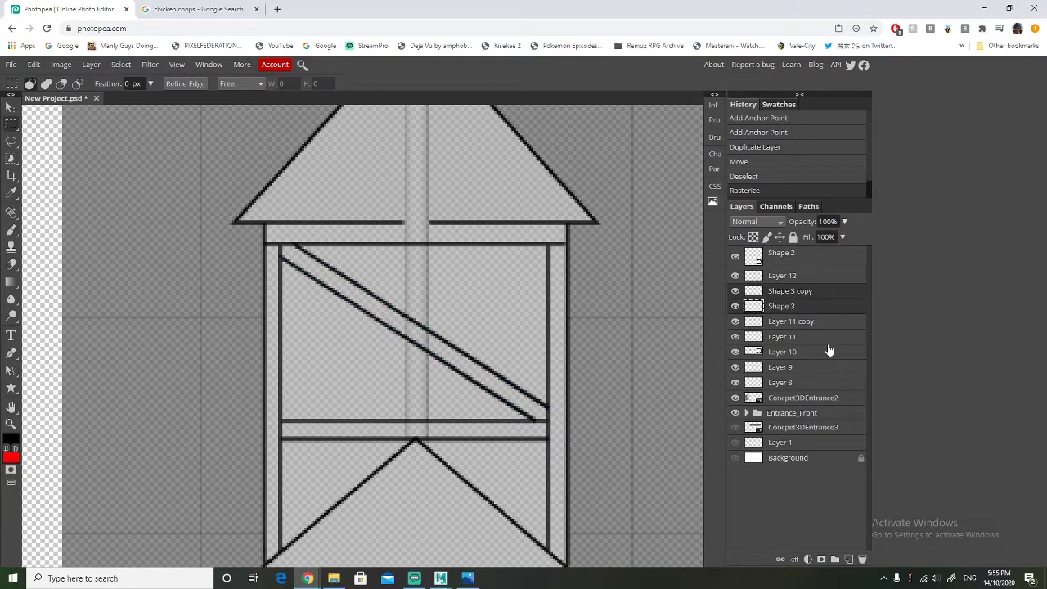
pyautogui.rightClick(813, 300)
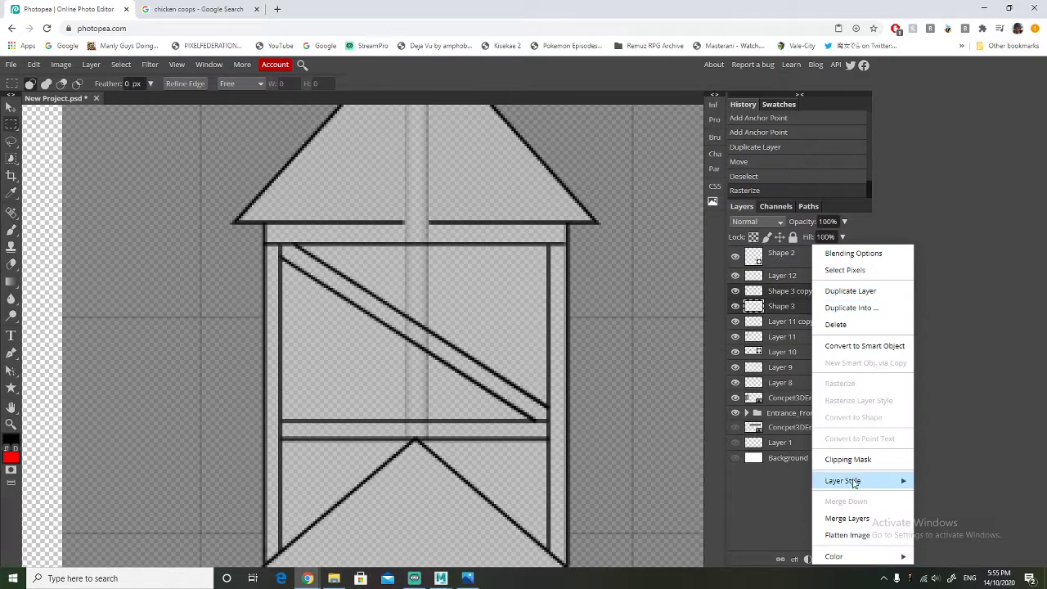
pyautogui.click(858, 518)
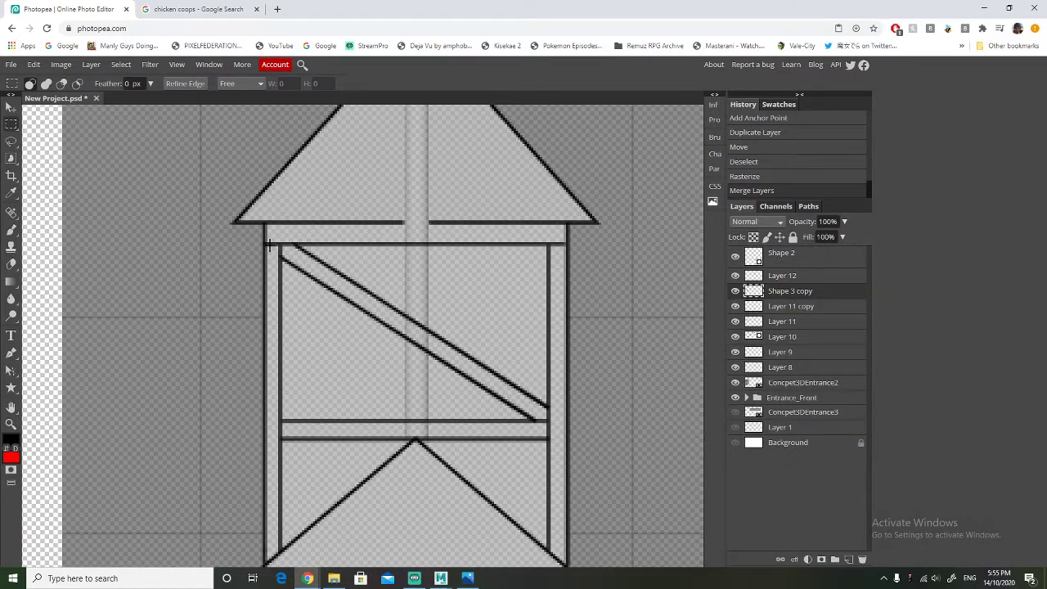
# Erase the diagonal brace's lines where they cross the central pole
pyautogui.click(12, 264)
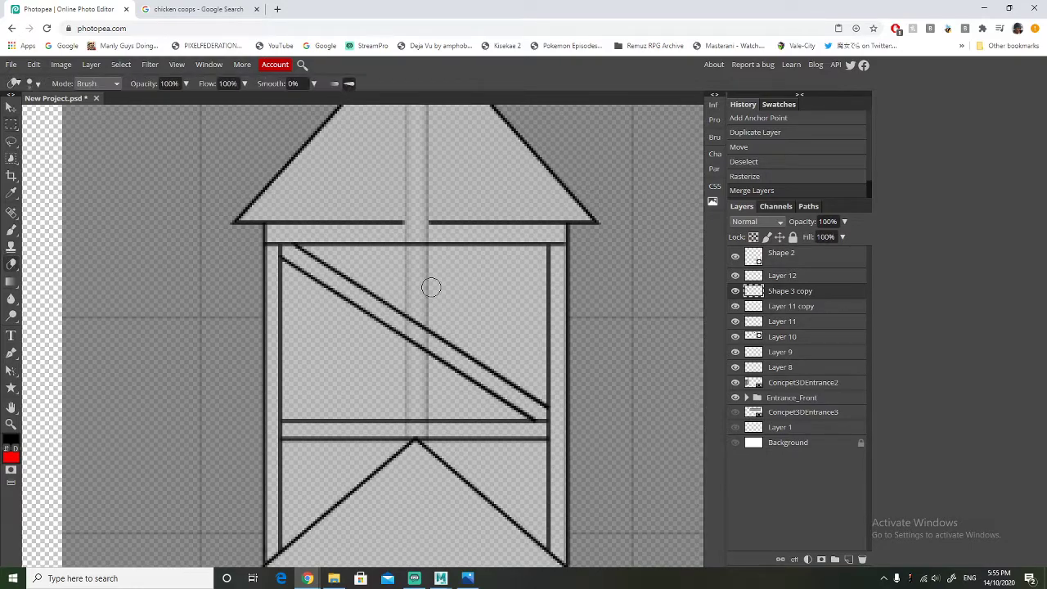
pyautogui.moveTo(414, 317)
pyautogui.mouseDown()
pyautogui.moveTo(415, 335)
pyautogui.moveTo(416, 311)
pyautogui.mouseUp()
pyautogui.click(418, 367)
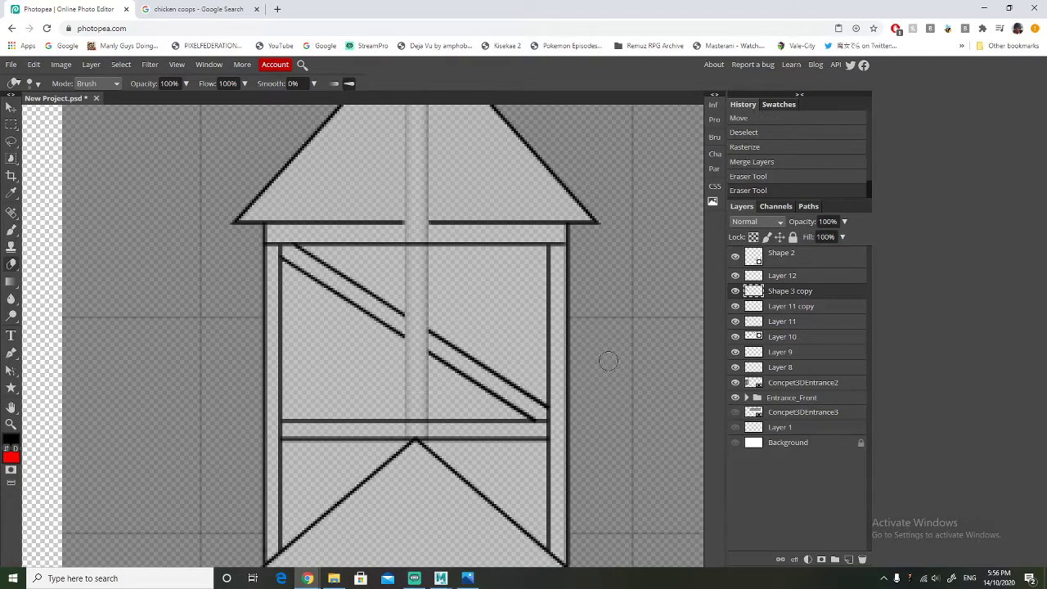
# On Layer 12, erase the top frame line and the two rail lines where they cross the central pole
pyautogui.click(735, 307)
pyautogui.click(736, 306)
pyautogui.click(736, 275)
pyautogui.click(735, 275)
pyautogui.click(807, 279)
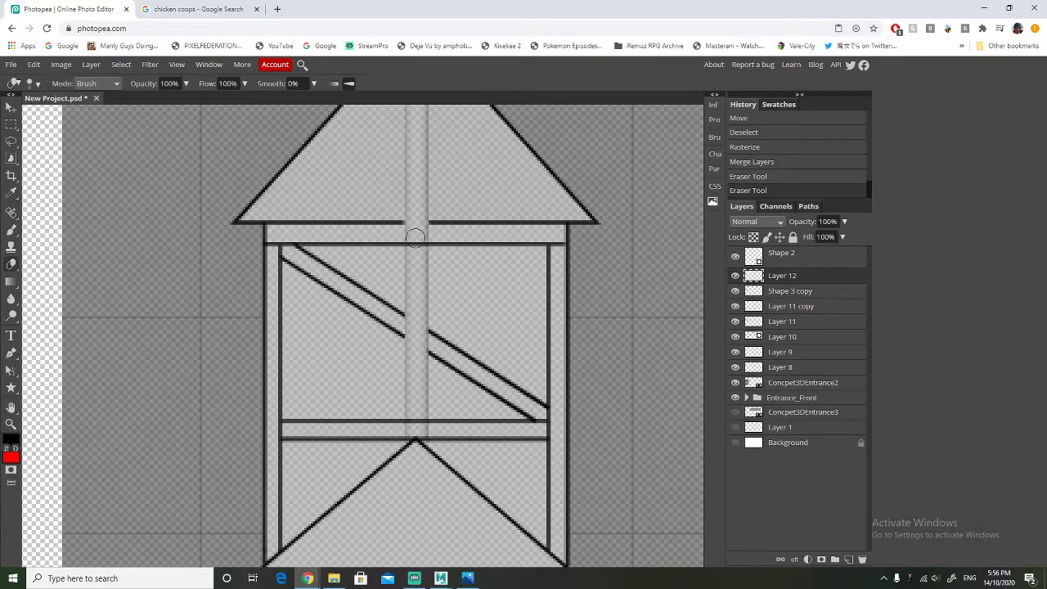
pyautogui.click(415, 246)
pyautogui.click(416, 238)
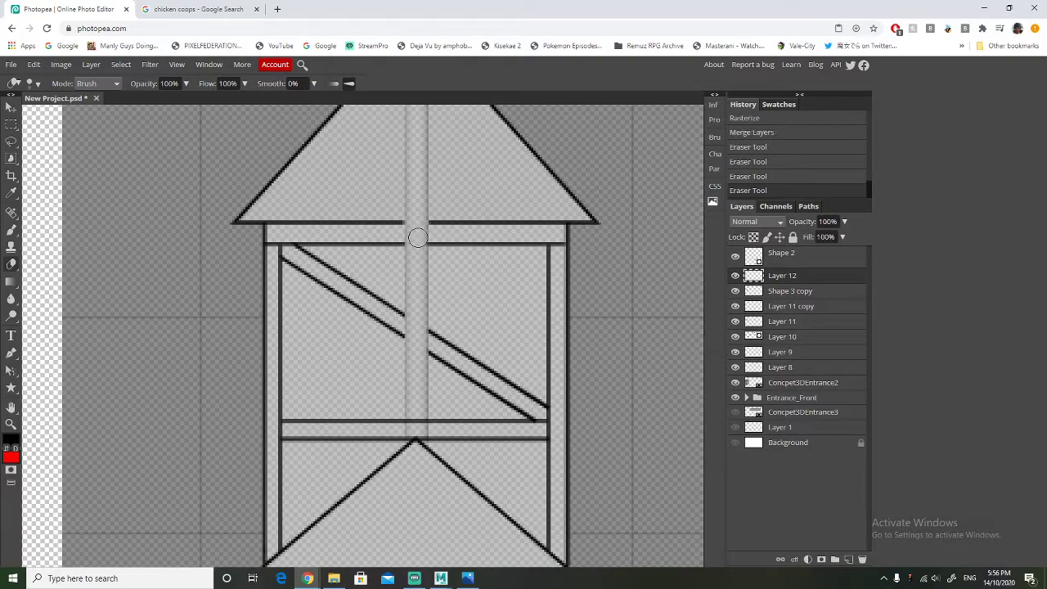
pyautogui.click(415, 411)
pyautogui.moveTo(415, 414)
pyautogui.mouseDown()
pyautogui.moveTo(415, 442)
pyautogui.moveTo(415, 352)
pyautogui.mouseUp()
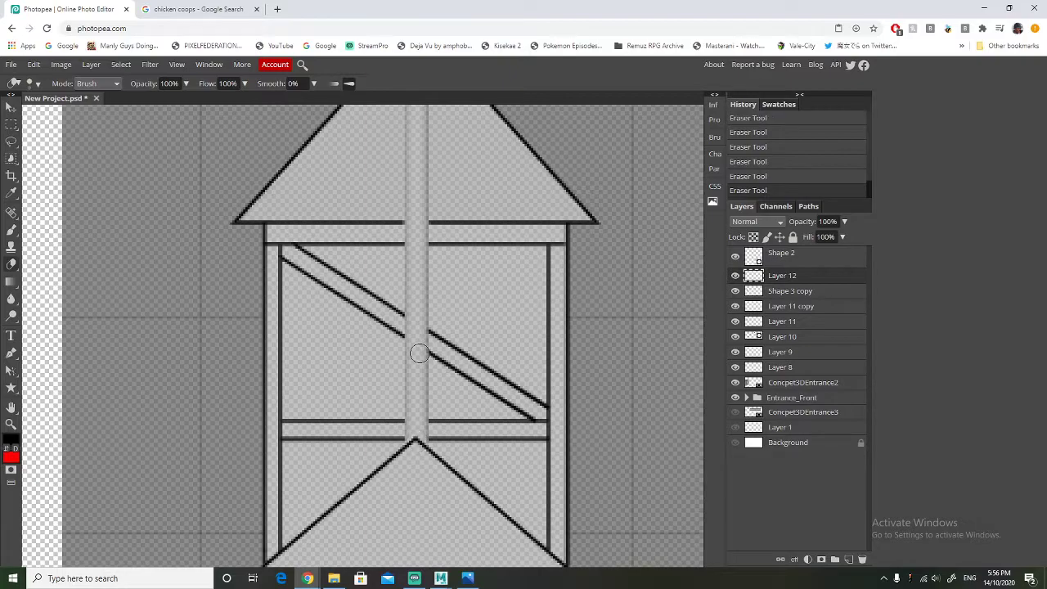
# Add a new layer and place it above Shape 2 at the top of the layer stack
pyautogui.scroll(-2, 416, 352)
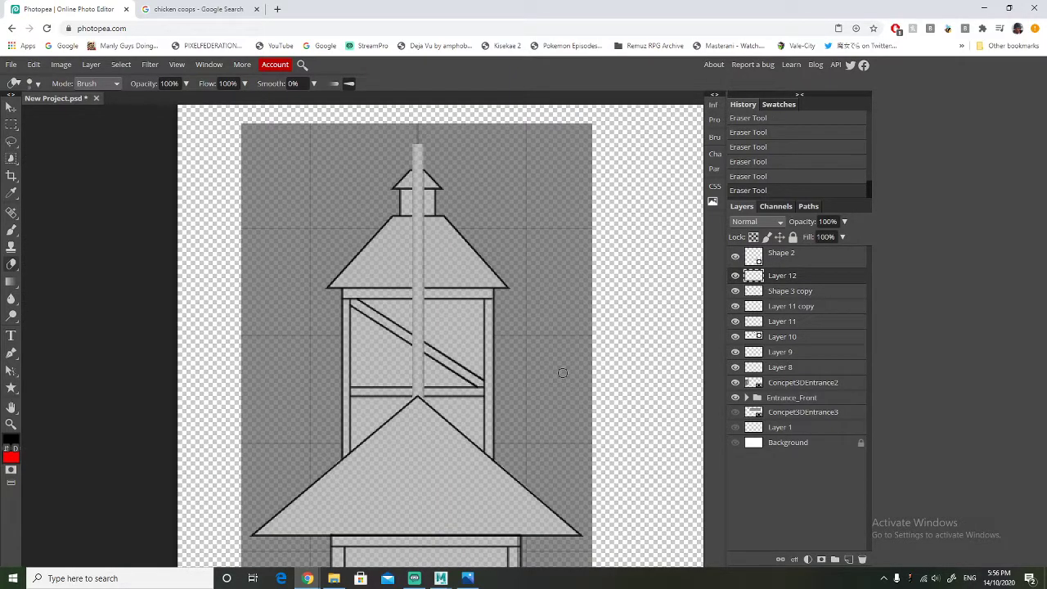
pyautogui.click(848, 559)
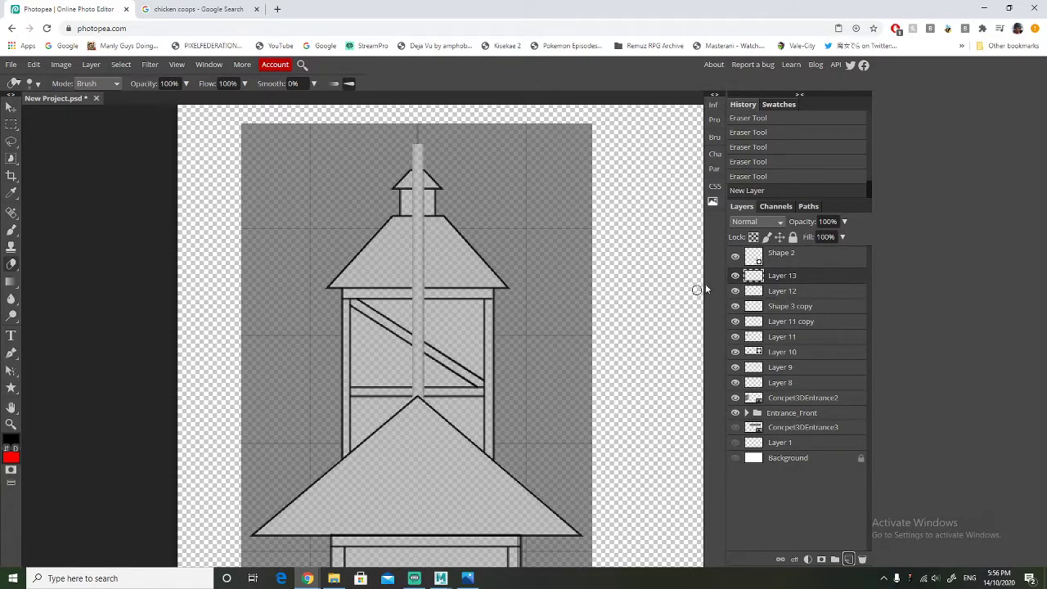
pyautogui.click(744, 292)
pyautogui.moveTo(801, 278); pyautogui.dragTo(799, 252)
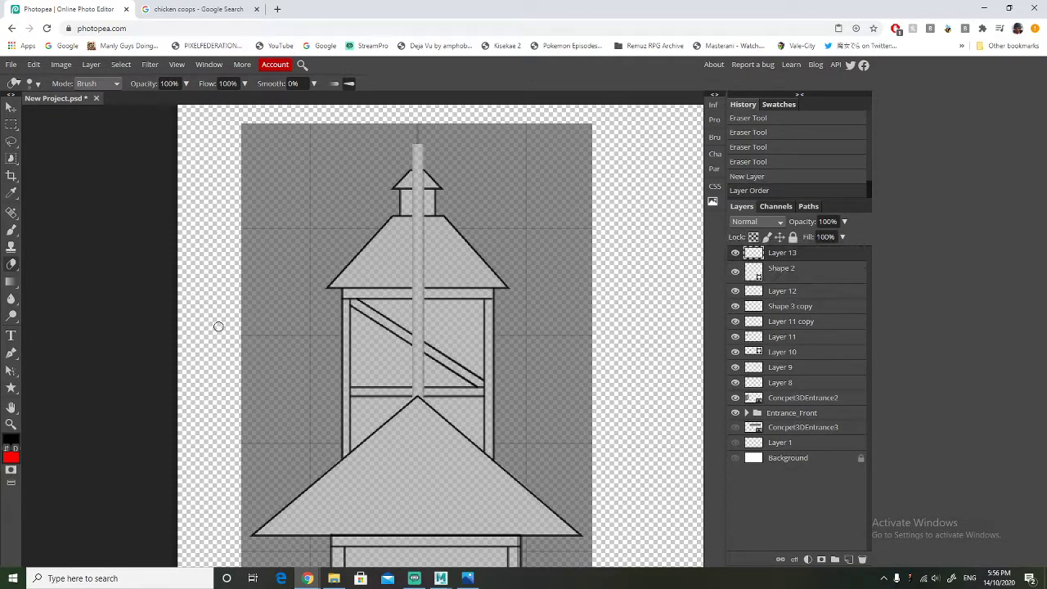
# Brush the central pole's outline with straight lines along both sides and its top, down to the lower gable's peak
pyautogui.scroll(2, 135, 325)
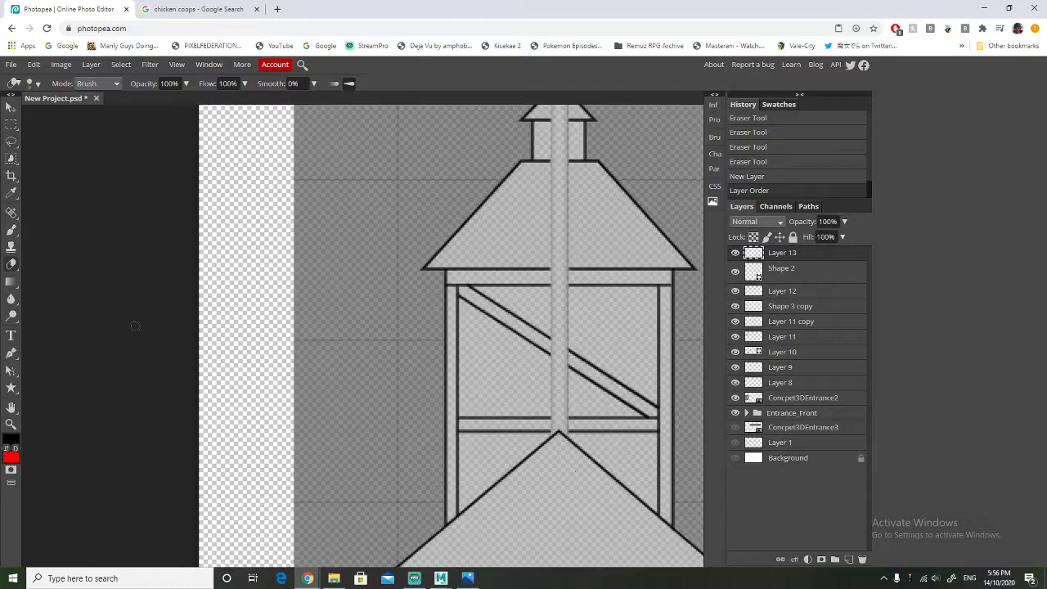
pyautogui.click(11, 230)
pyautogui.scroll(-1, 336, 394)
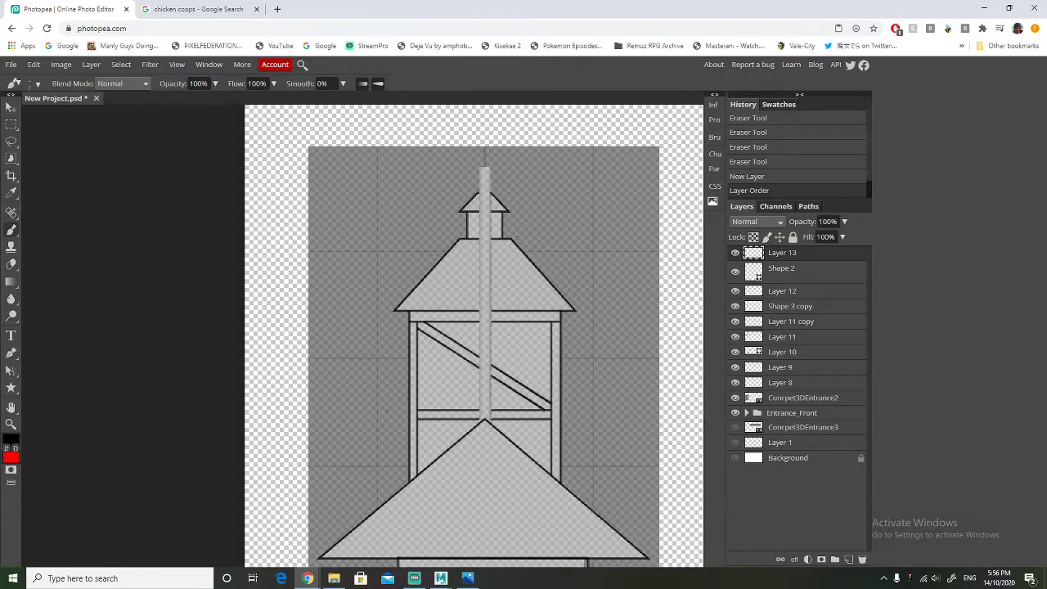
pyautogui.scroll(1, 556, 352)
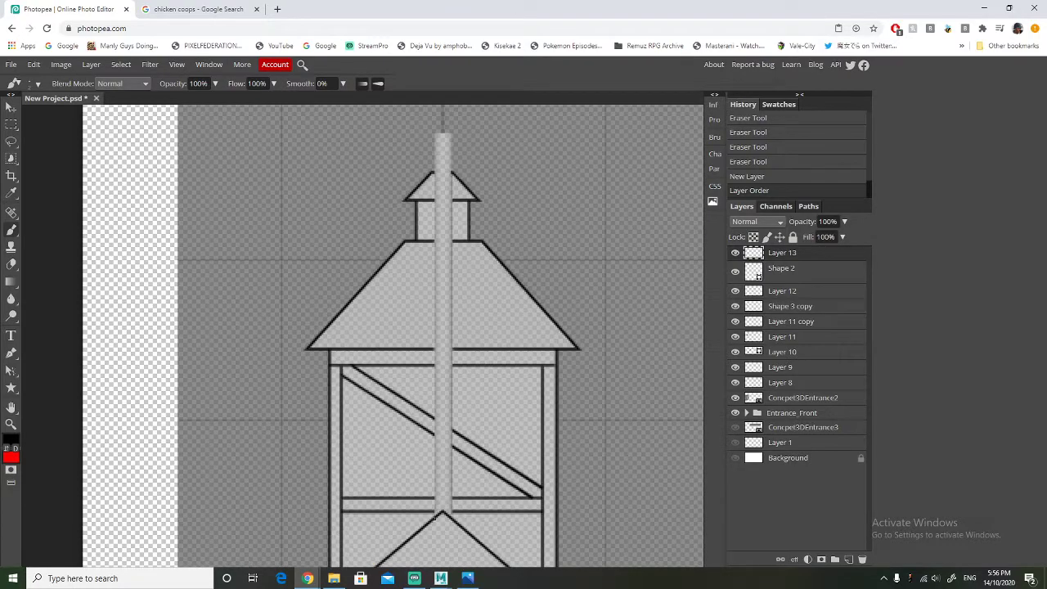
pyautogui.keyDown('shift'); pyautogui.click(434, 519); pyautogui.keyUp('shift')
pyautogui.hotkey('ctrl', 'z')
pyautogui.keyDown('shift'); pyautogui.moveTo(434, 519); pyautogui.dragTo(434, 133); pyautogui.keyUp('shift')
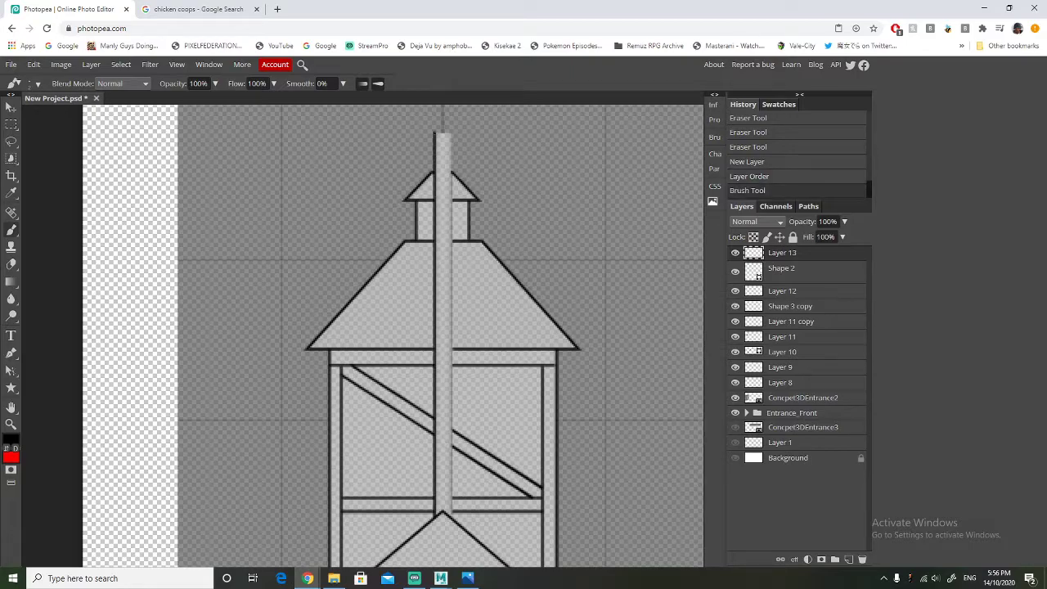
pyautogui.keyDown('shift'); pyautogui.moveTo(452, 131); pyautogui.dragTo(456, 518); pyautogui.keyUp('shift')
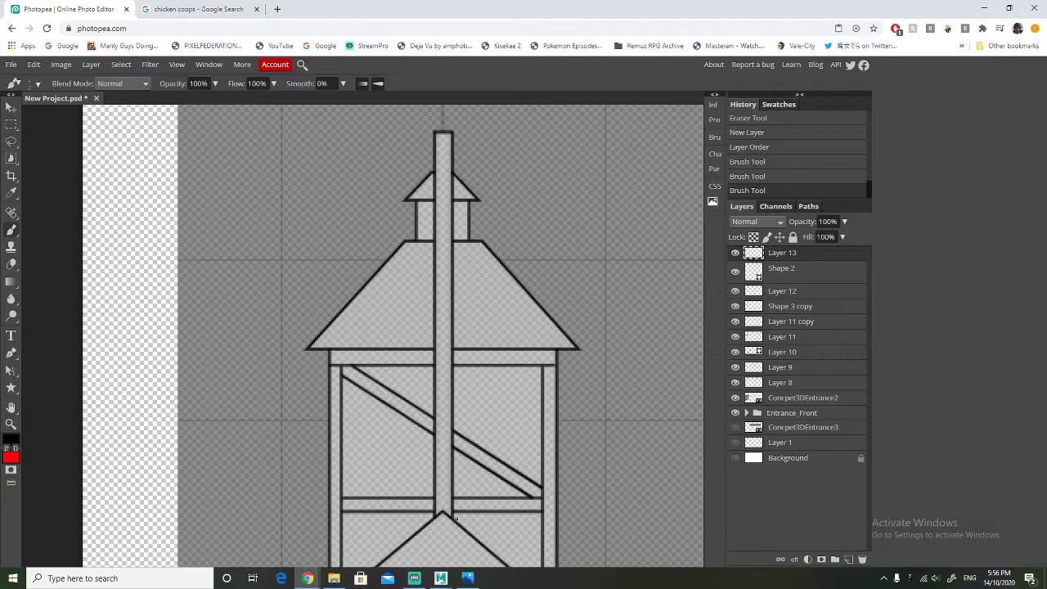
# Brush a short horizontal line across the central pole just above the upper roof's eave
pyautogui.scroll(-5, 524, 442)
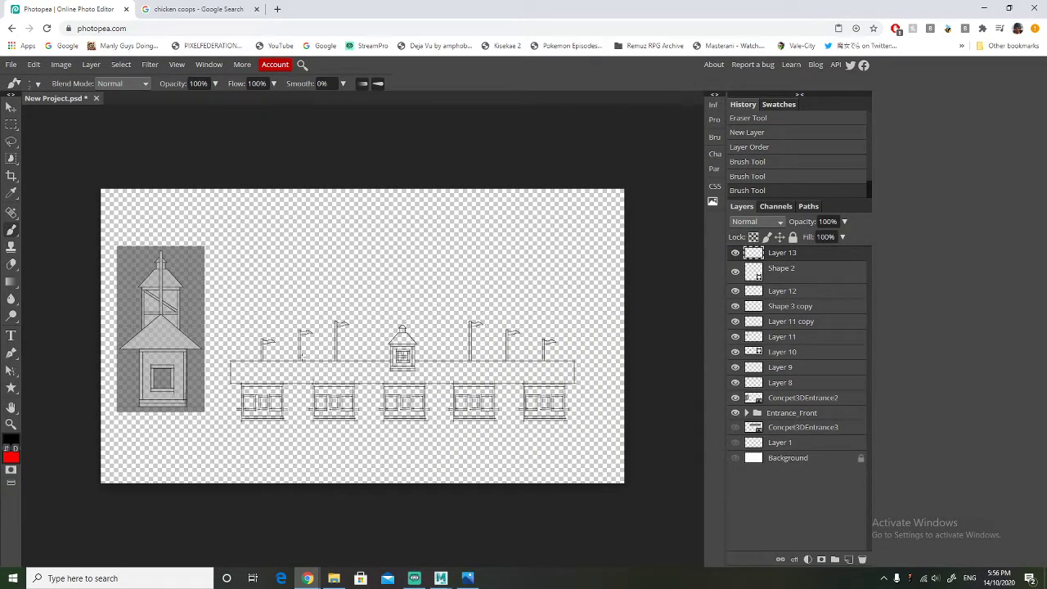
pyautogui.scroll(5, 155, 282)
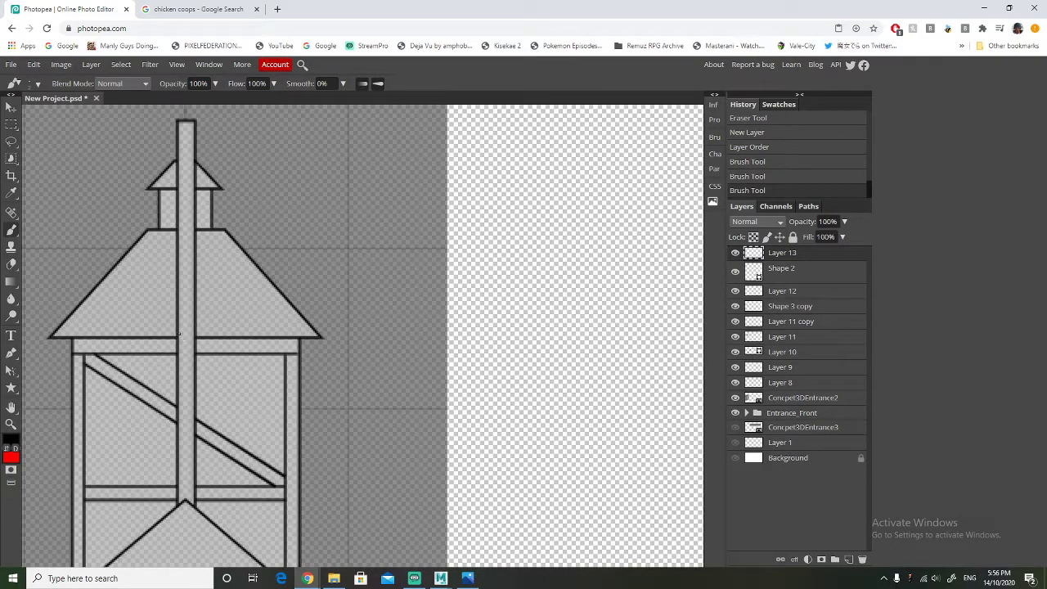
pyautogui.scroll(1, 178, 329)
pyautogui.keyDown('shift'); pyautogui.click(178, 330); pyautogui.keyUp('shift')
pyautogui.hotkey('ctrl', 'z')
pyautogui.moveTo(176, 324); pyautogui.dragTo(204, 324)
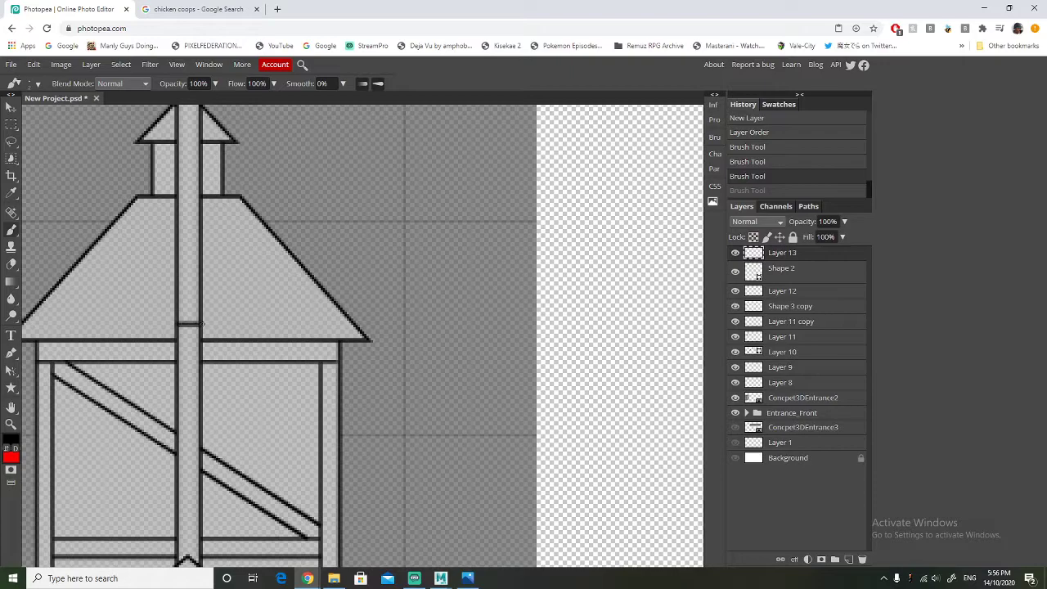
# Brush a second short horizontal line across the pole just above the upper roof's flat top
pyautogui.scroll(3, 181, 297)
pyautogui.keyDown('shift'); pyautogui.click(180, 295); pyautogui.keyUp('shift')
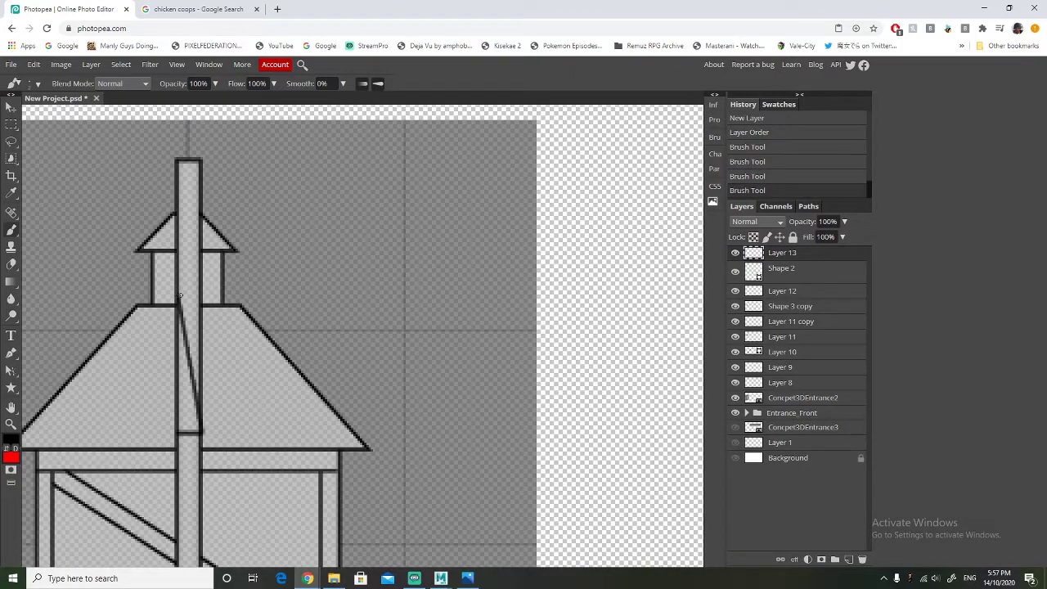
pyautogui.hotkey('ctrl', 'z')
pyautogui.moveTo(179, 295); pyautogui.dragTo(193, 294)
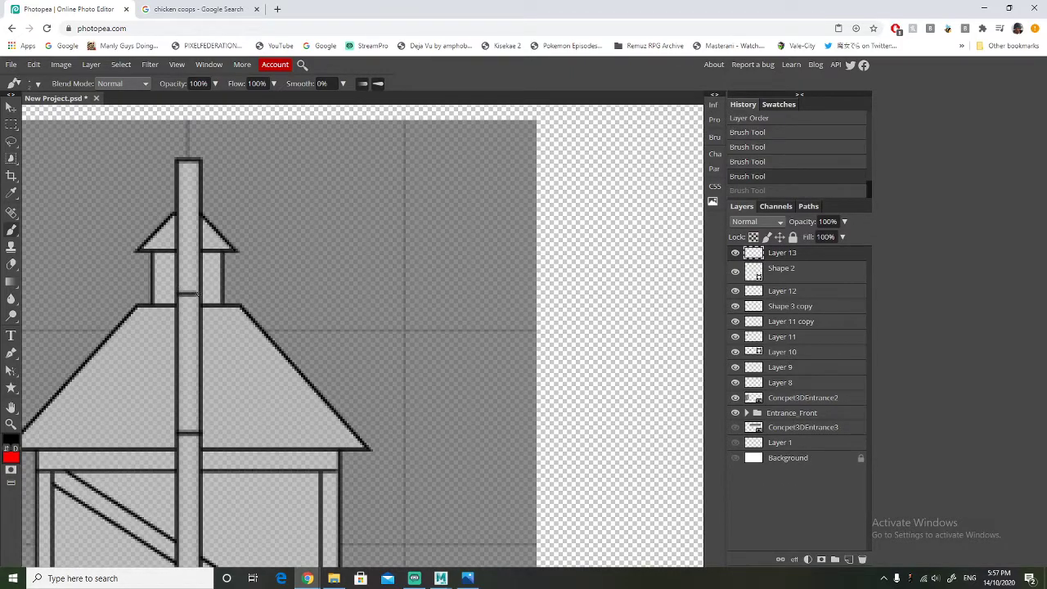
# Undo the pole's two short horizontal lines and brush them lower, just below the upper roof's flat top and below its eave beam
pyautogui.keyDown('alt'); pyautogui.scroll(-2, 326, 340); pyautogui.keyUp('alt')
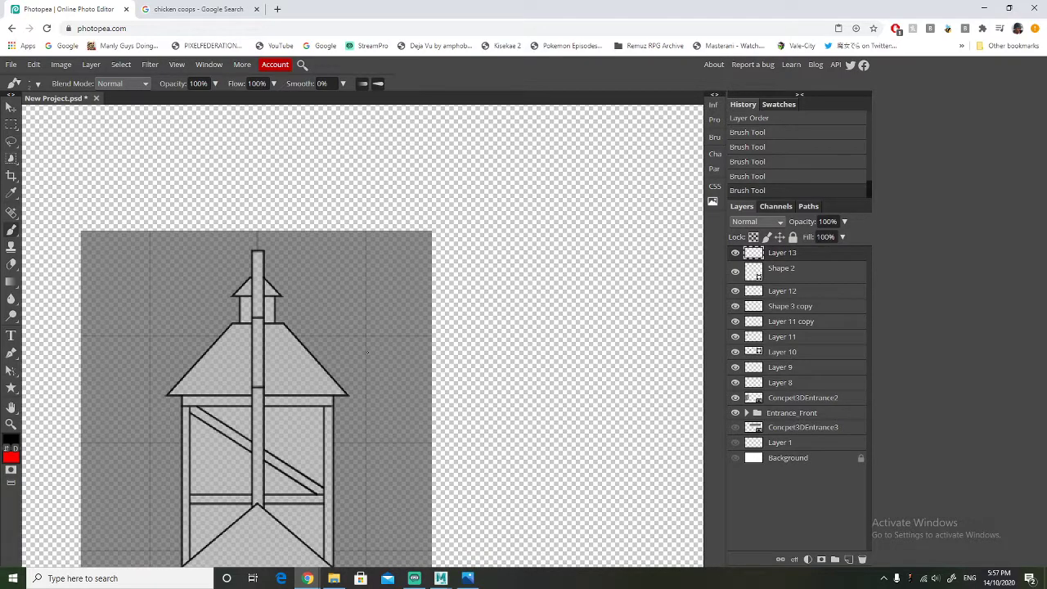
pyautogui.hotkey('ctrl', 'z')
pyautogui.hotkey('ctrl', 'z')
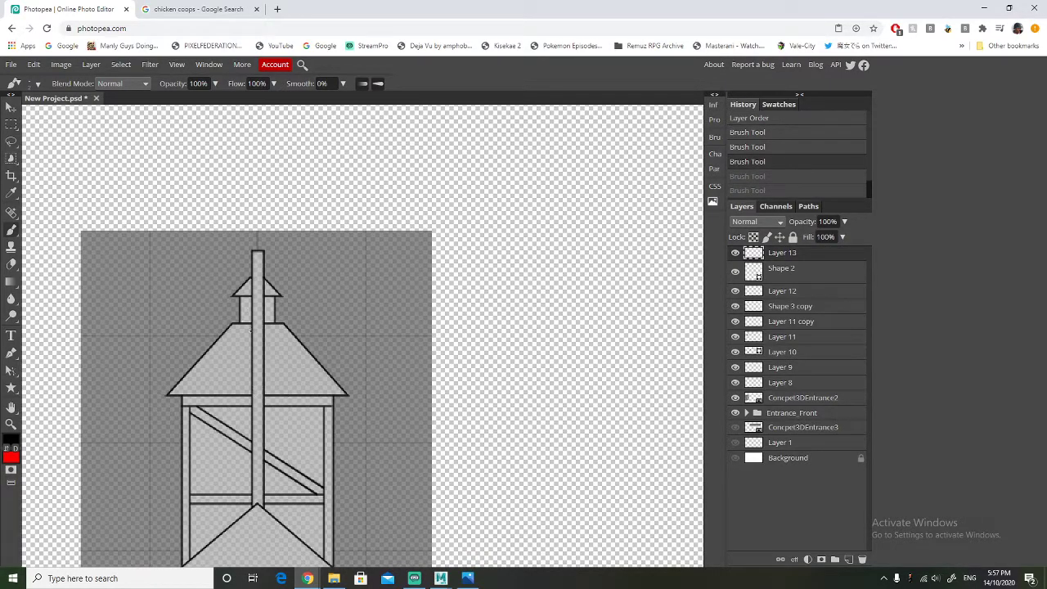
pyautogui.click(262, 330)
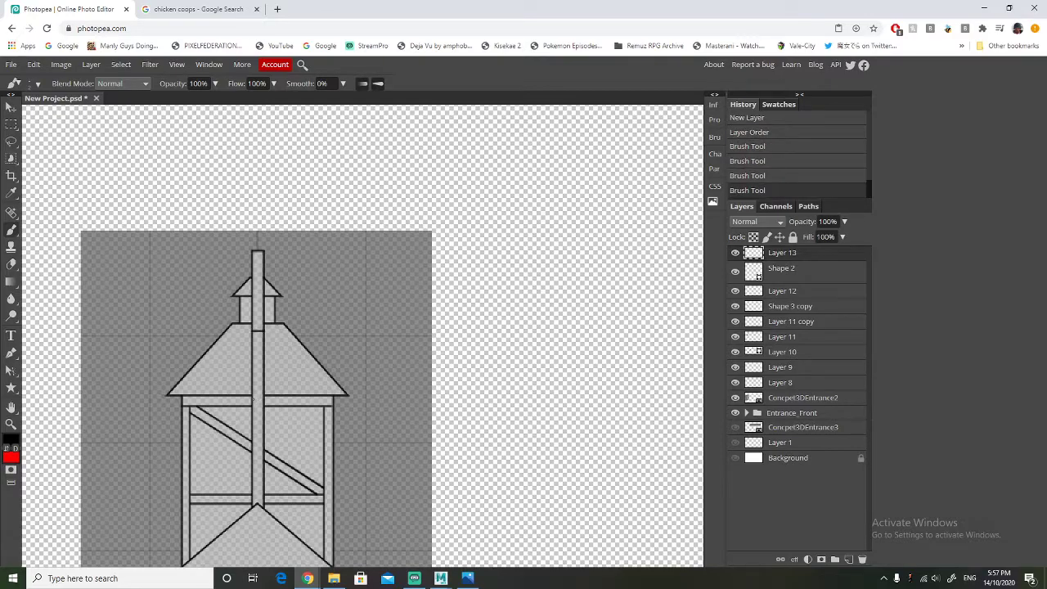
pyautogui.click(263, 399)
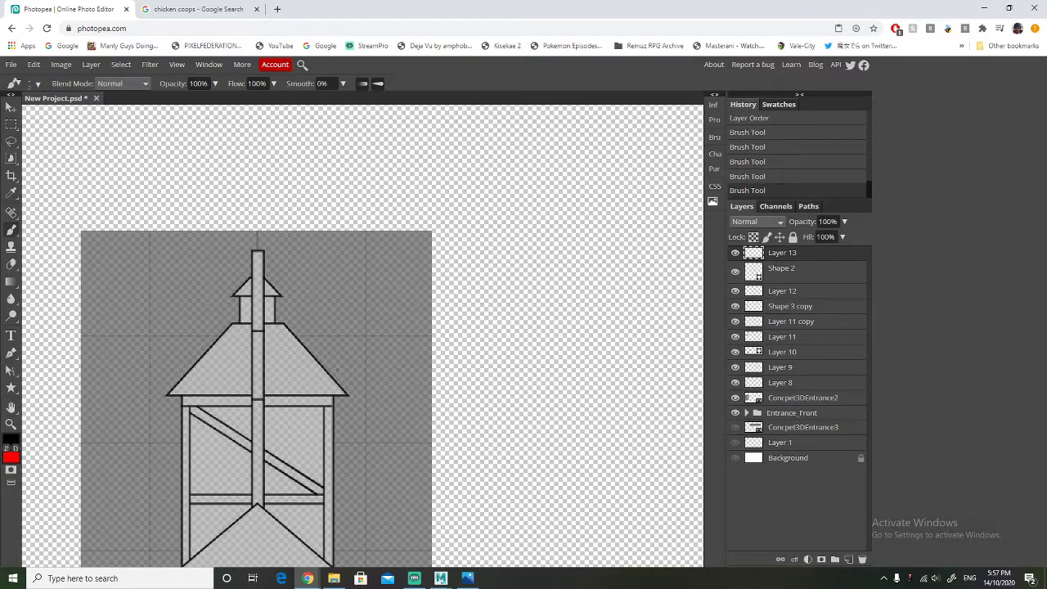
pyautogui.hotkey('ctrl', 'z')
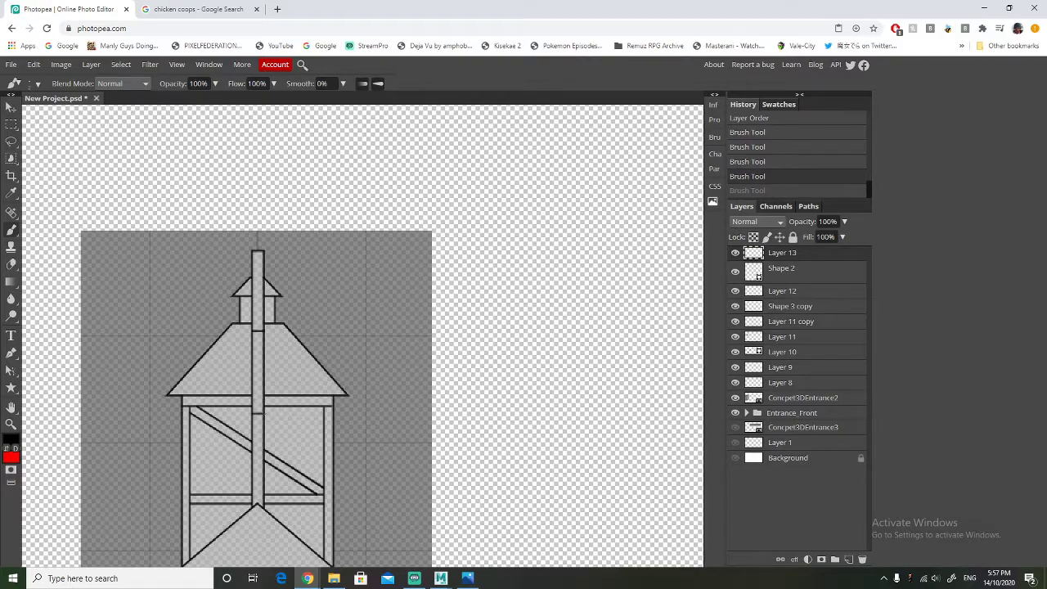
pyautogui.hotkey('ctrl', 'shift', 'z')
# Group the layers from Concpet3DEntrance2 up to Layer 13 into one folder
pyautogui.scroll(-2, 490, 347)
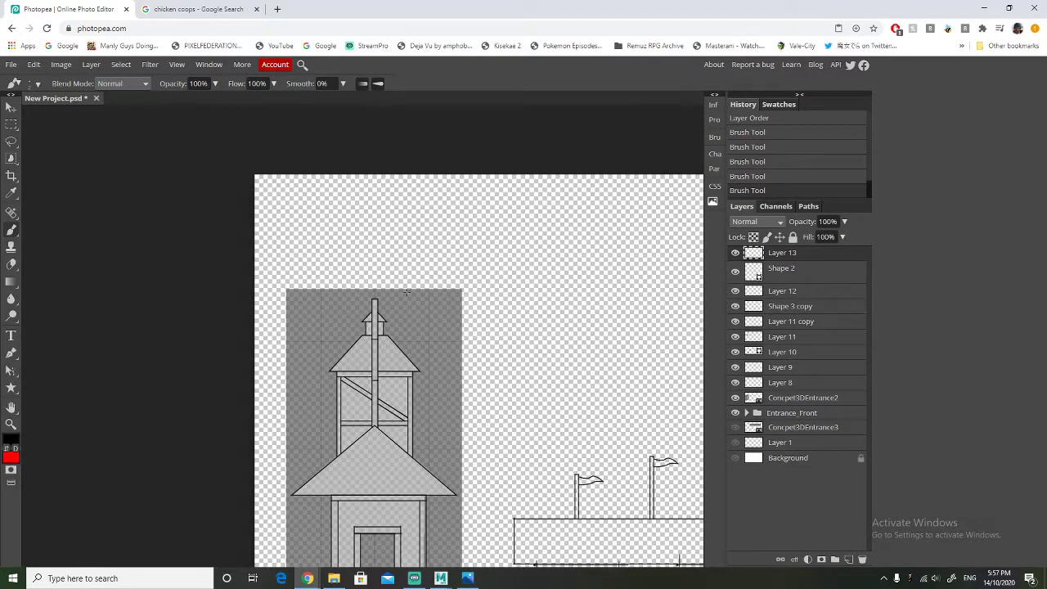
pyautogui.scroll(-2, 406, 433)
pyautogui.scroll(1, 215, 364)
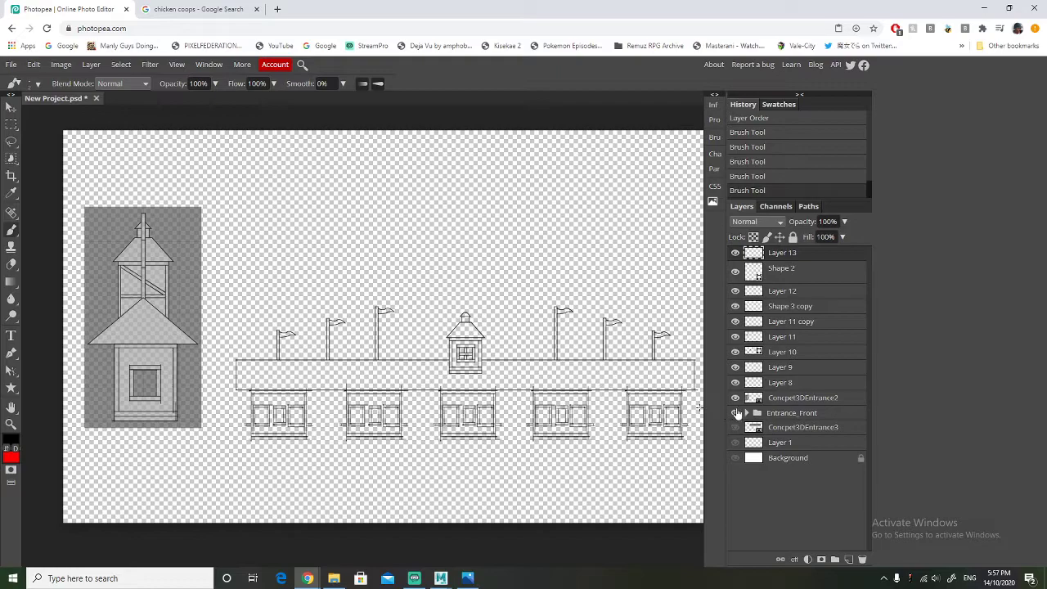
pyautogui.click(818, 399)
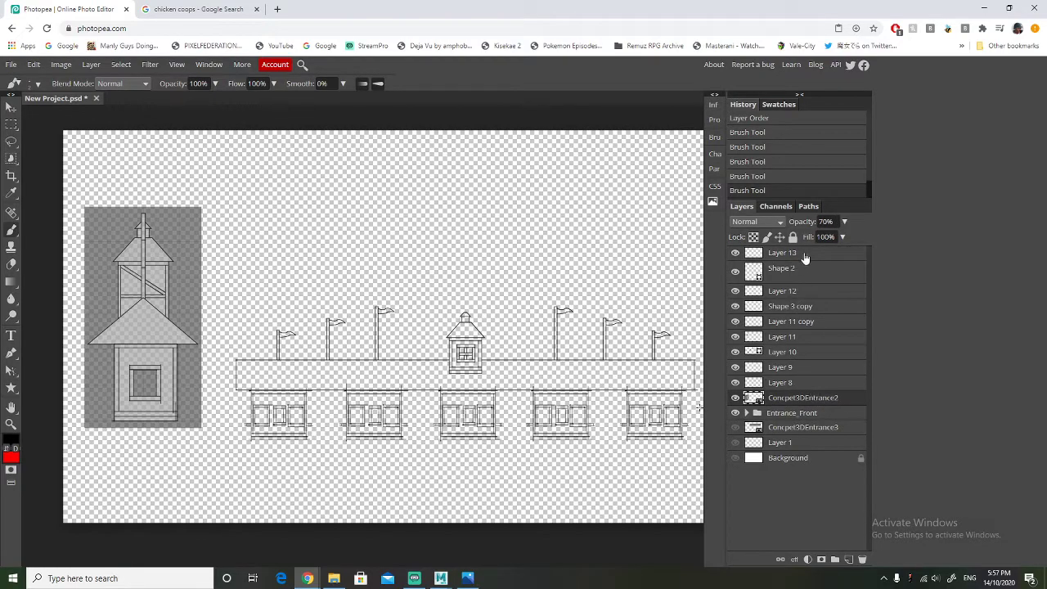
pyautogui.keyDown('shift'); pyautogui.click(806, 255); pyautogui.keyUp('shift')
pyautogui.rightClick(808, 253)
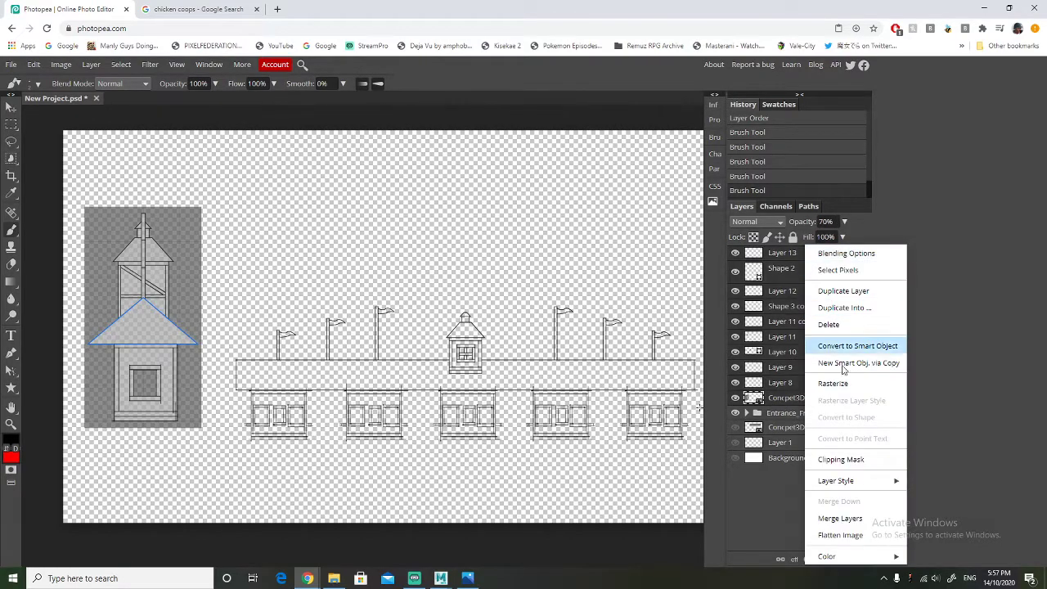
pyautogui.click(755, 500)
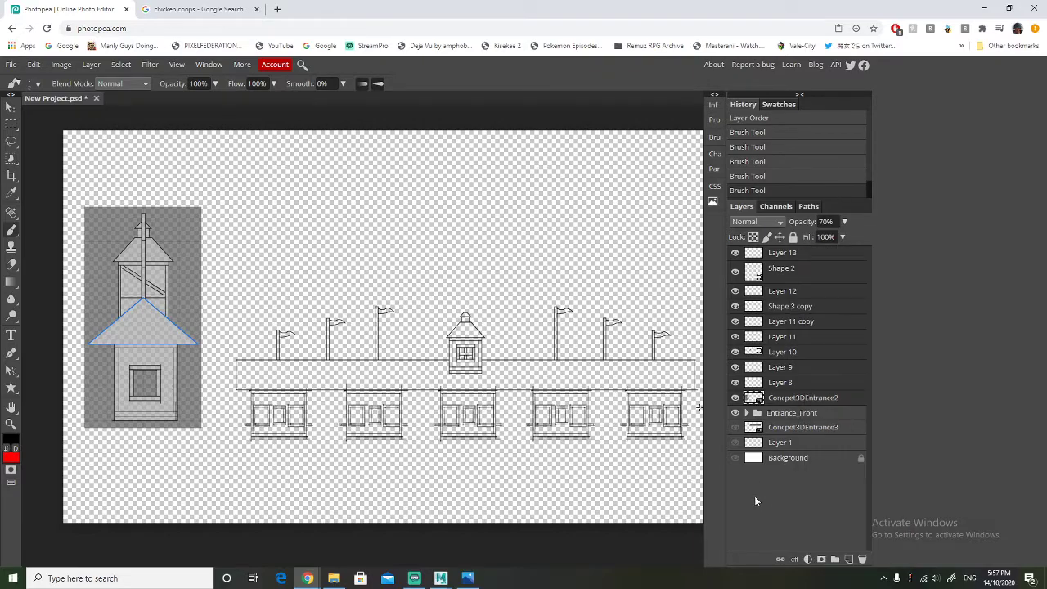
pyautogui.click(835, 559)
# Rename the new folder Enterance_Side
pyautogui.doubleClick(781, 253)
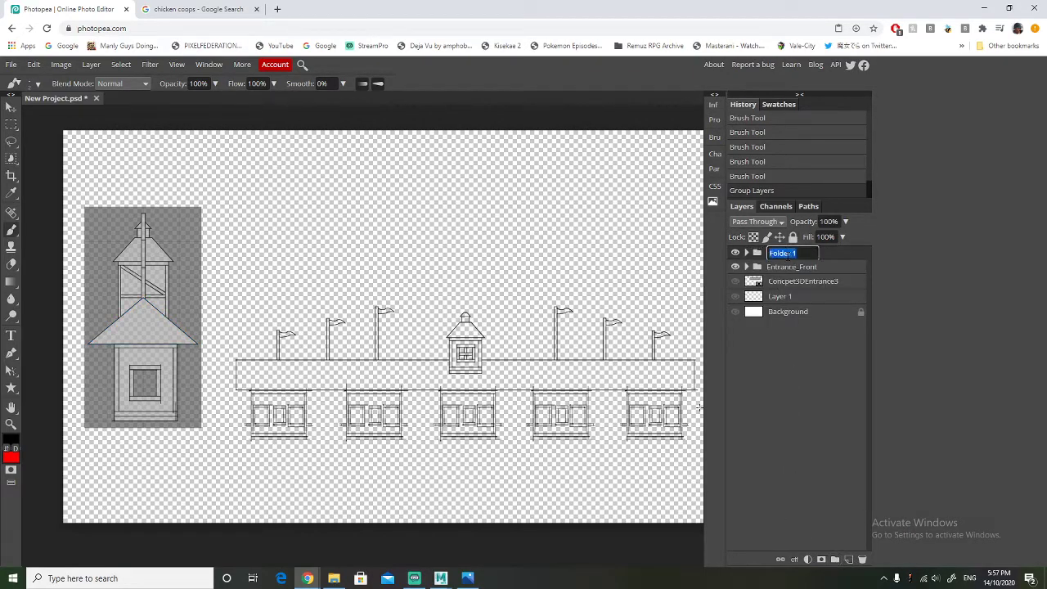
pyautogui.write('E')
pyautogui.write('nterance')
pyautogui.write('_Side')
pyautogui.press('Return')
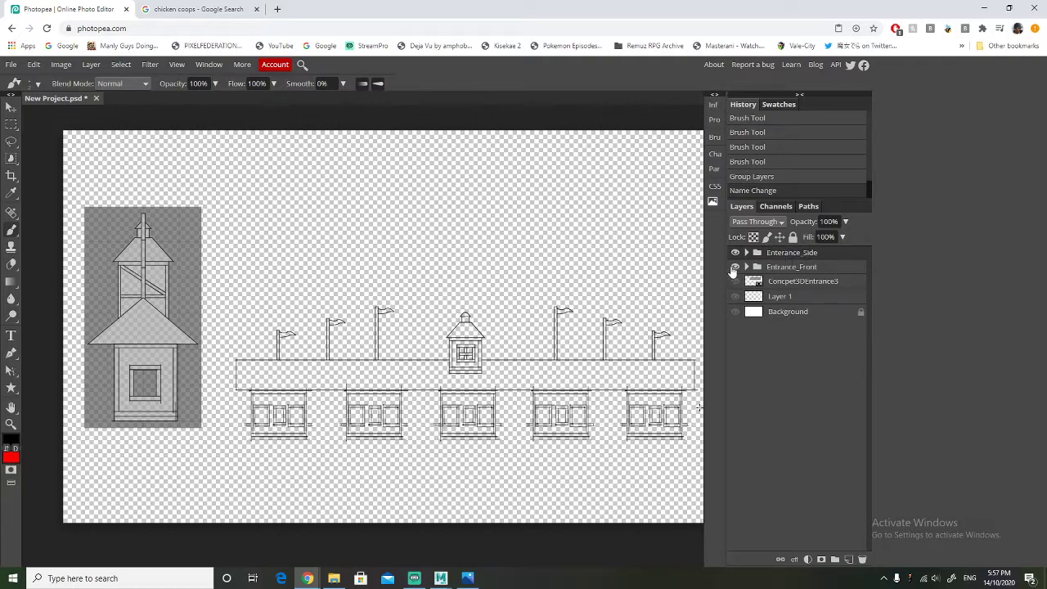
# Hide the Concpet3DEntrance2 reference inside Enterance_Side and check the side line art with Entrance_Front hidden, then shown
pyautogui.click(735, 267)
pyautogui.click(746, 252)
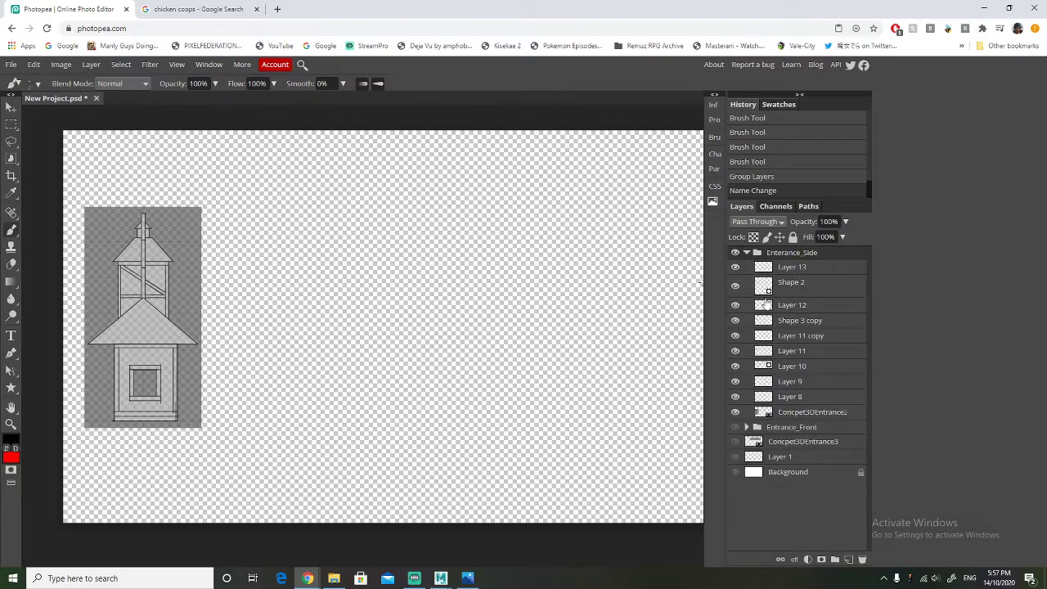
pyautogui.click(735, 411)
pyautogui.scroll(2, 96, 312)
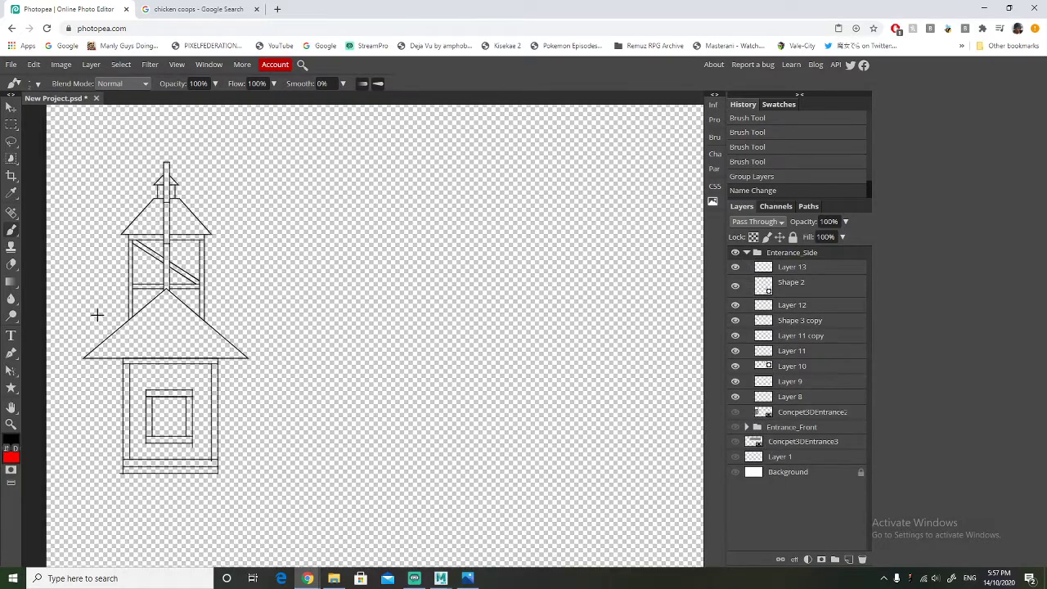
pyautogui.scroll(2, 100, 312)
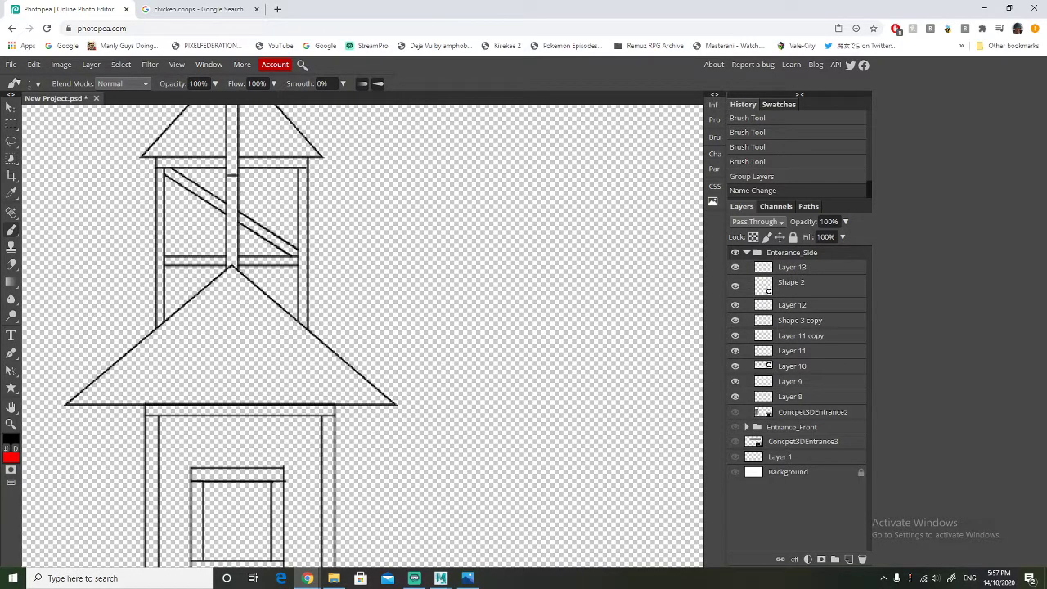
pyautogui.scroll(-4, 213, 297)
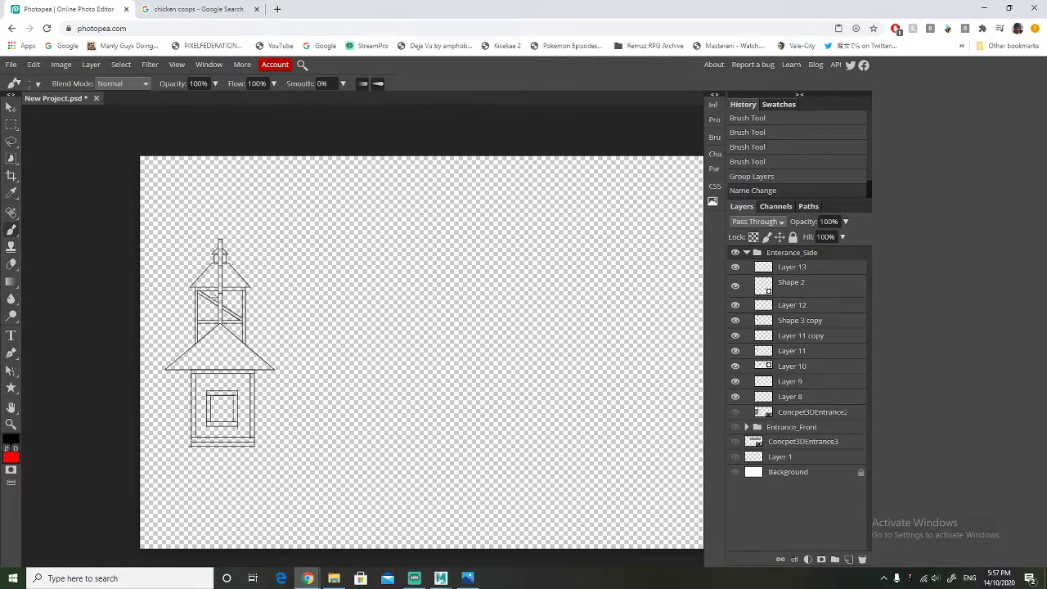
pyautogui.click(735, 427)
pyautogui.scroll(-1, 382, 332)
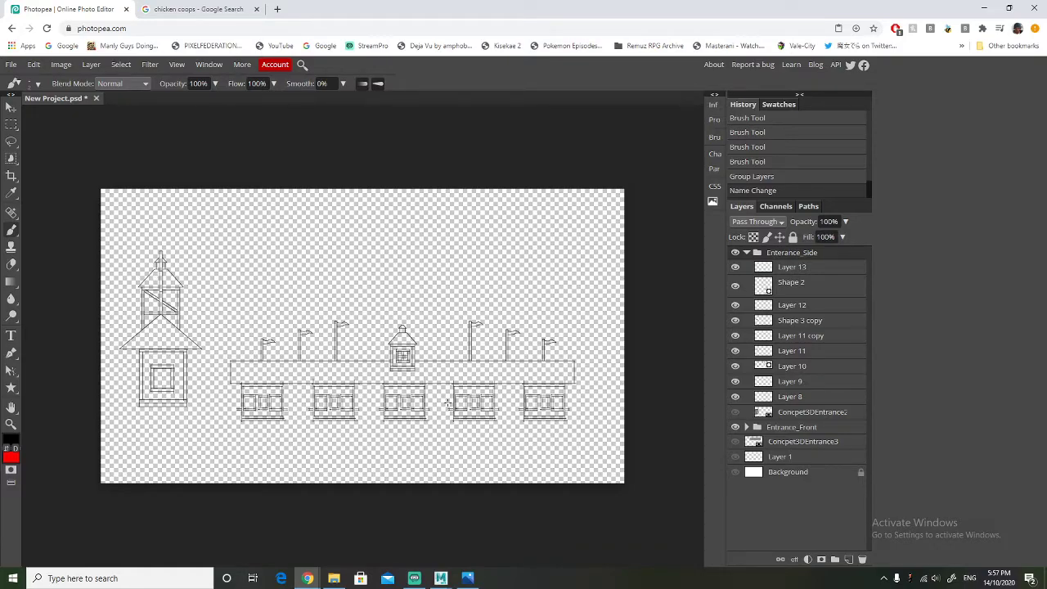
pyautogui.scroll(1, 575, 315)
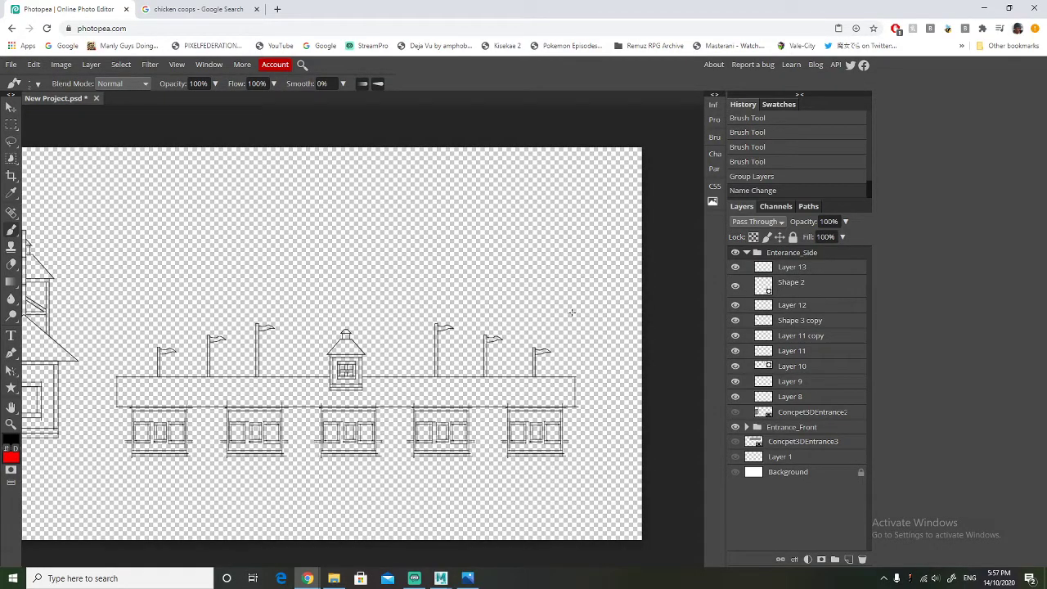
# Collapse the Enterance_Side folder, show the Concpet3DEntrance3 reference layer and move it to the top of the layer stack
pyautogui.click(746, 253)
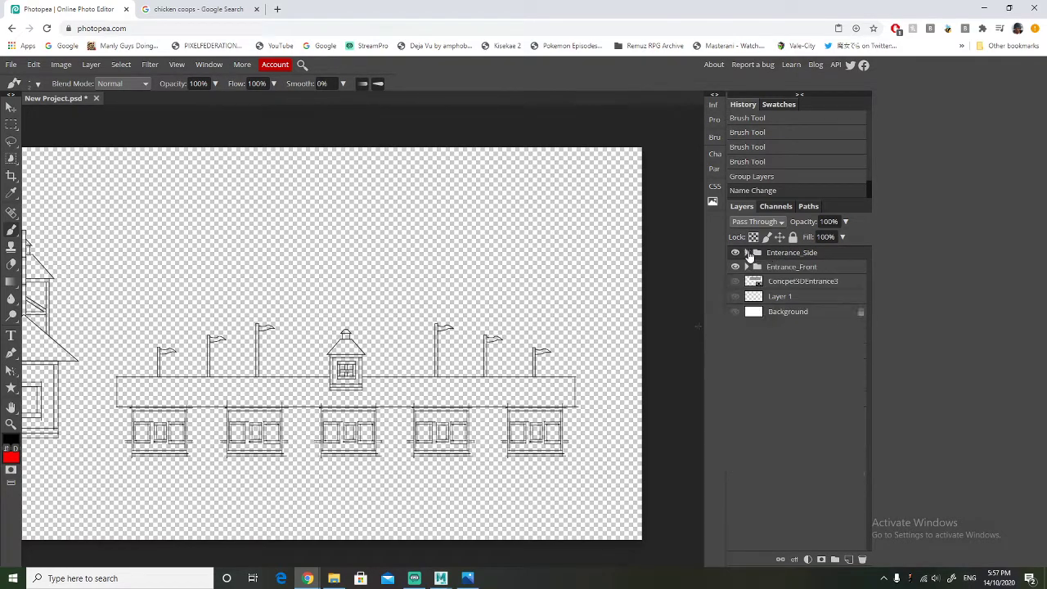
pyautogui.click(734, 281)
pyautogui.click(796, 286)
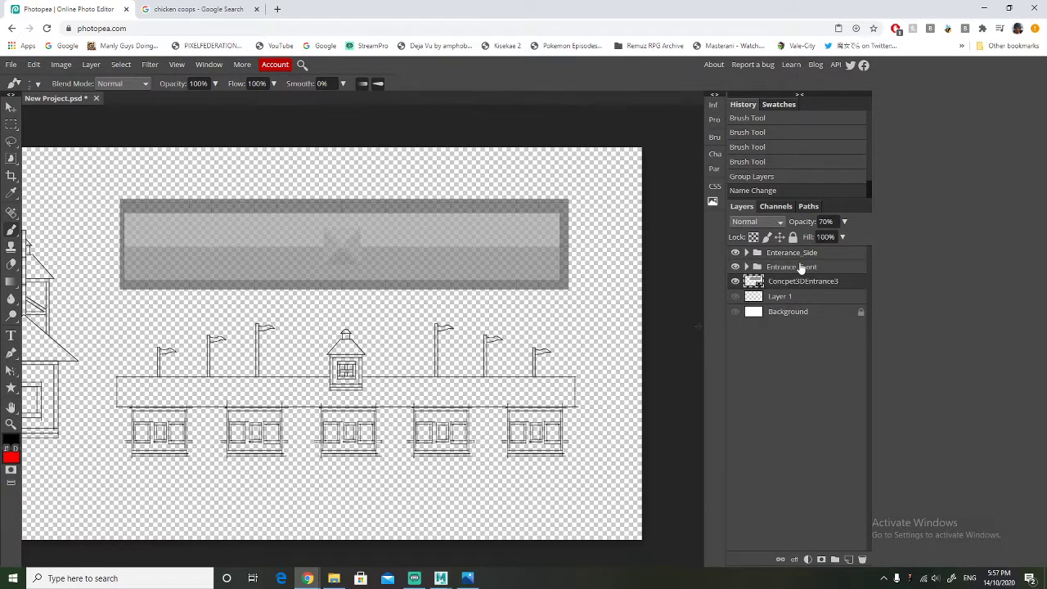
pyautogui.moveTo(832, 288); pyautogui.dragTo(835, 254)
pyautogui.scroll(2, 313, 317)
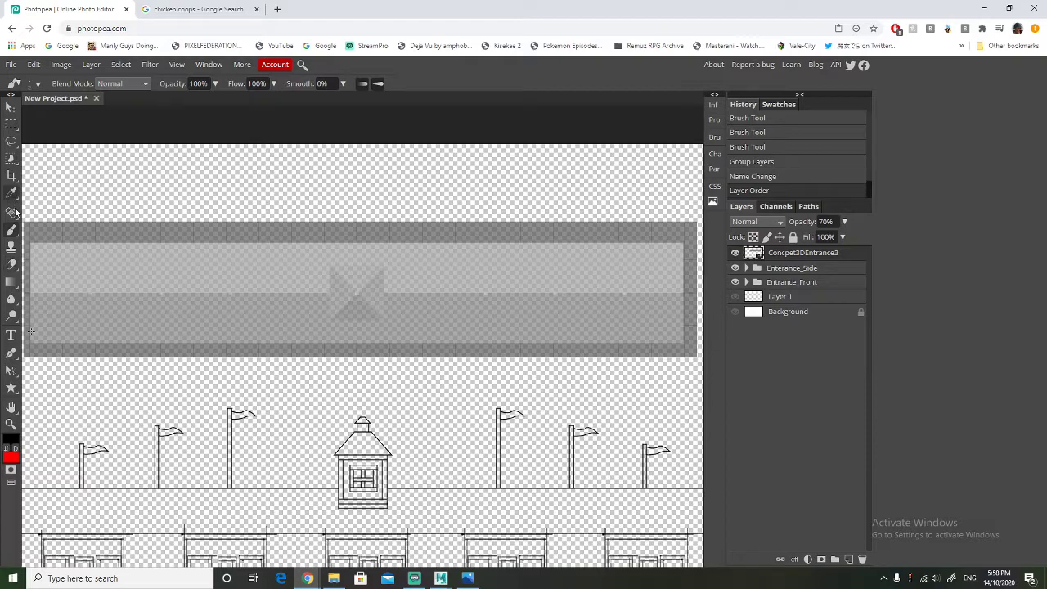
# Add a new layer and brush a straight-line rectangle around the long roof of the top-view reference
pyautogui.click(849, 560)
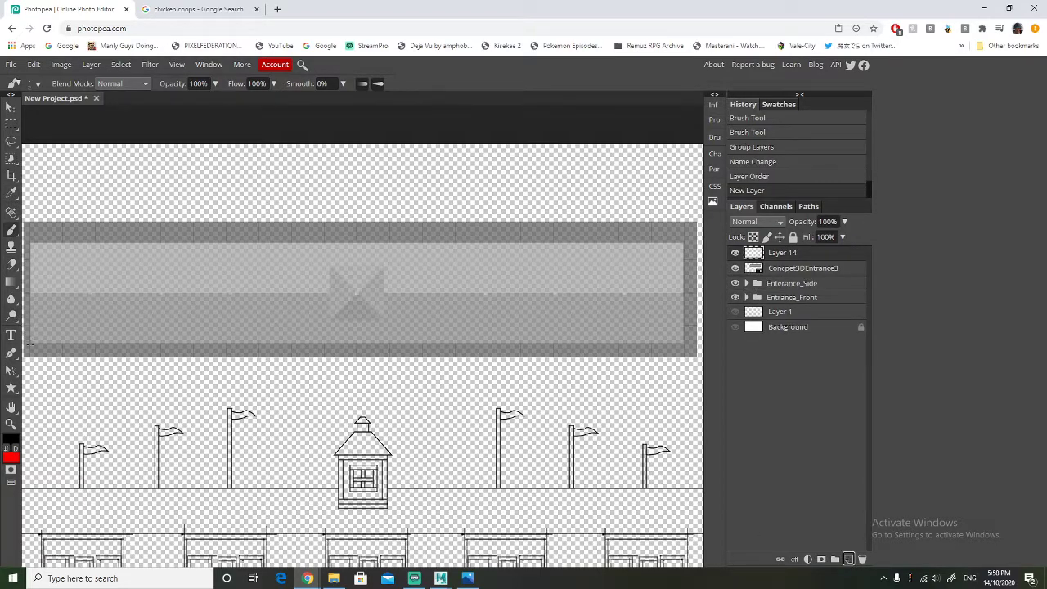
pyautogui.moveTo(29, 343)
pyautogui.mouseDown()
pyautogui.moveTo(684, 345)
pyautogui.moveTo(686, 307)
pyautogui.mouseUp()
pyautogui.moveTo(689, 243); pyautogui.dragTo(32, 244)
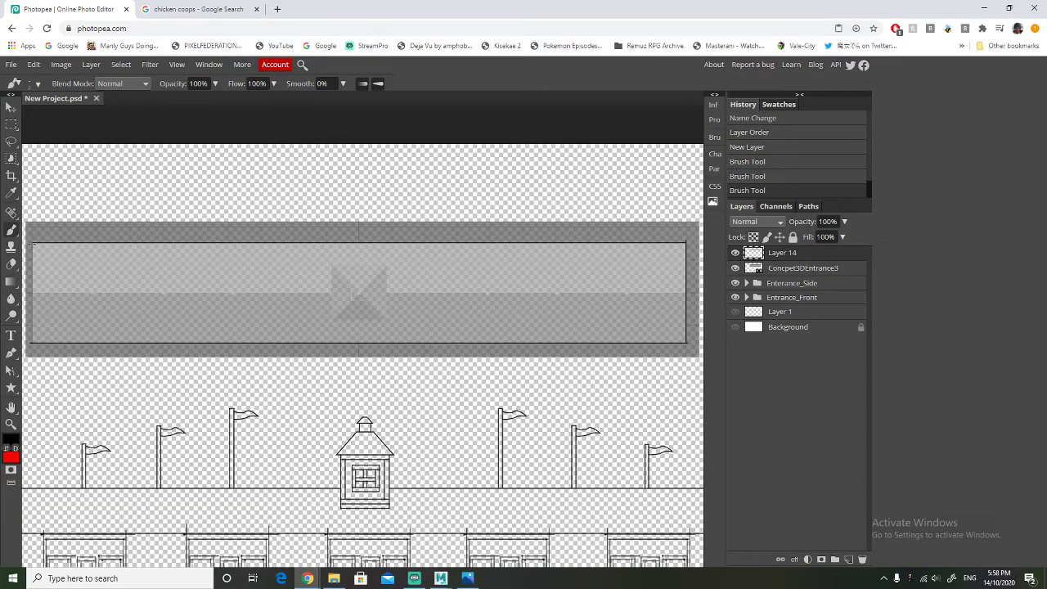
pyautogui.hscroll(-2, 32, 270)
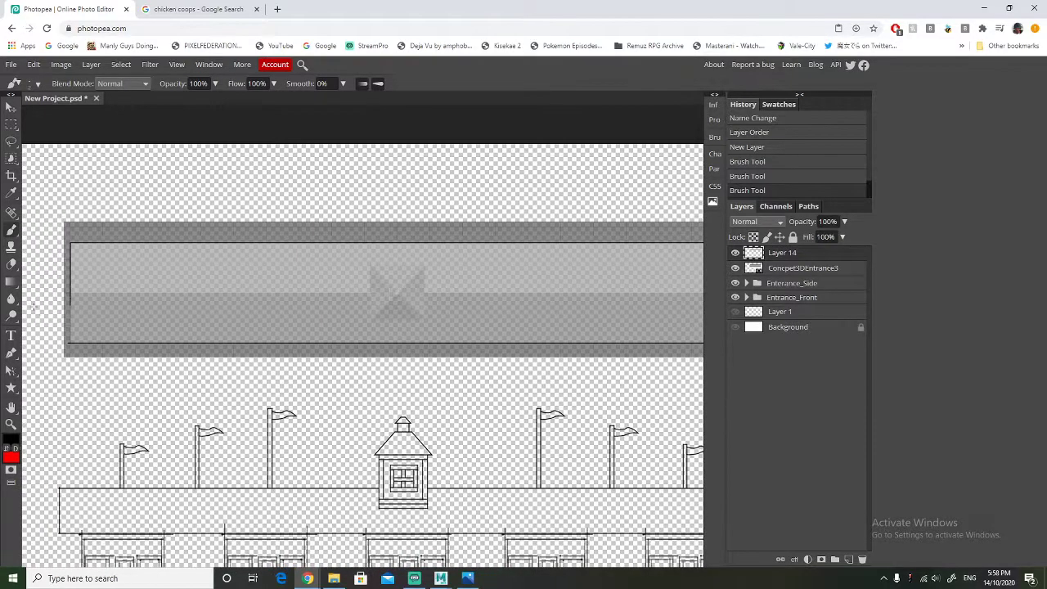
pyautogui.keyDown('shift'); pyautogui.moveTo(55, 344); pyautogui.dragTo(60, 342); pyautogui.keyUp('shift')
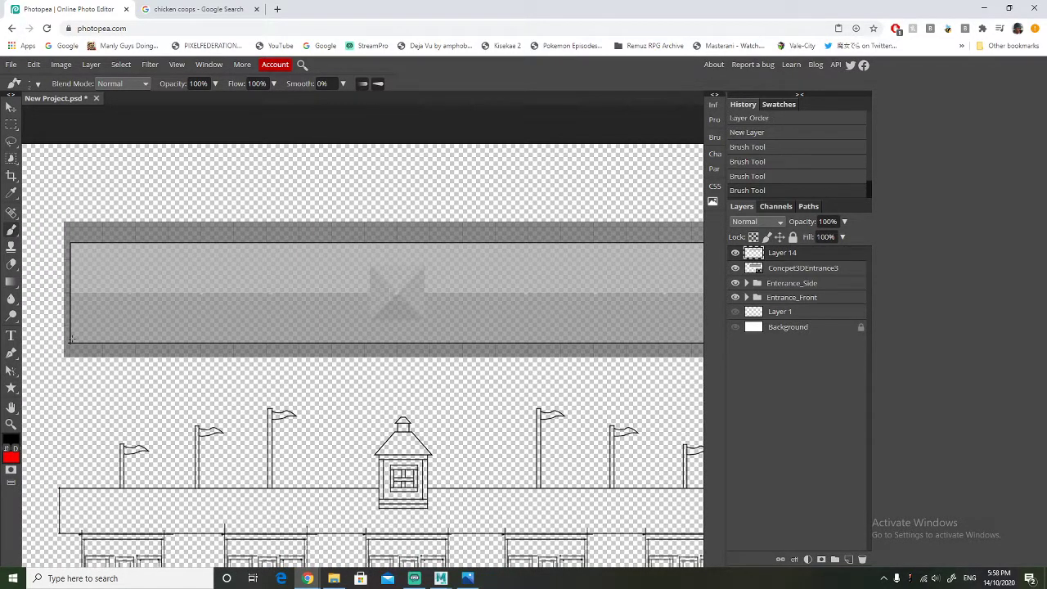
pyautogui.keyDown('alt'); pyautogui.scroll(-3, 303, 301); pyautogui.keyUp('alt')
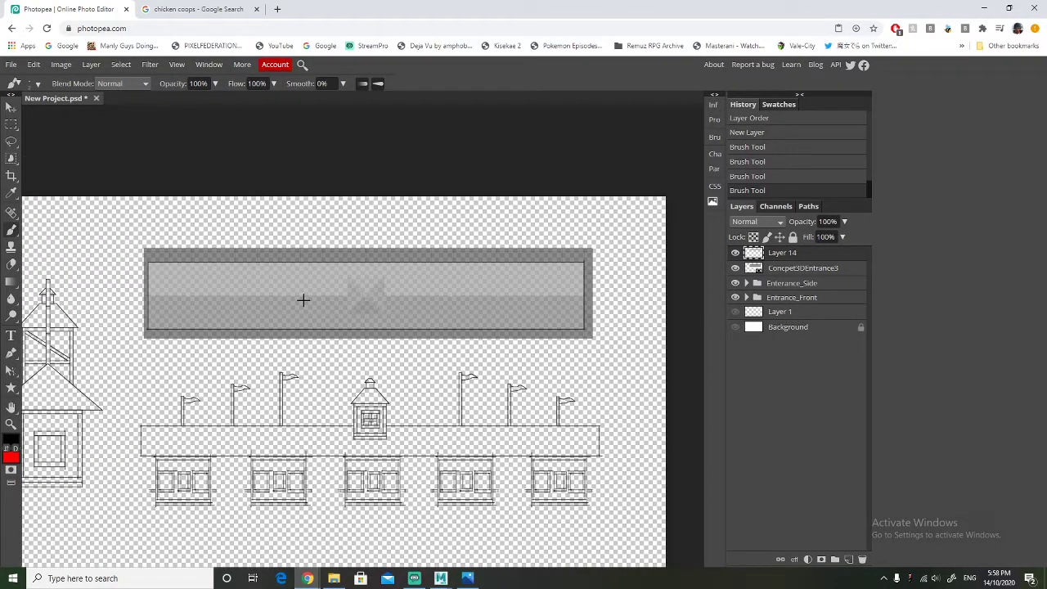
# Add another new layer and brush a square outline around the central tower roof in the top-view reference
pyautogui.keyDown('alt'); pyautogui.scroll(3, 404, 303); pyautogui.keyUp('alt')
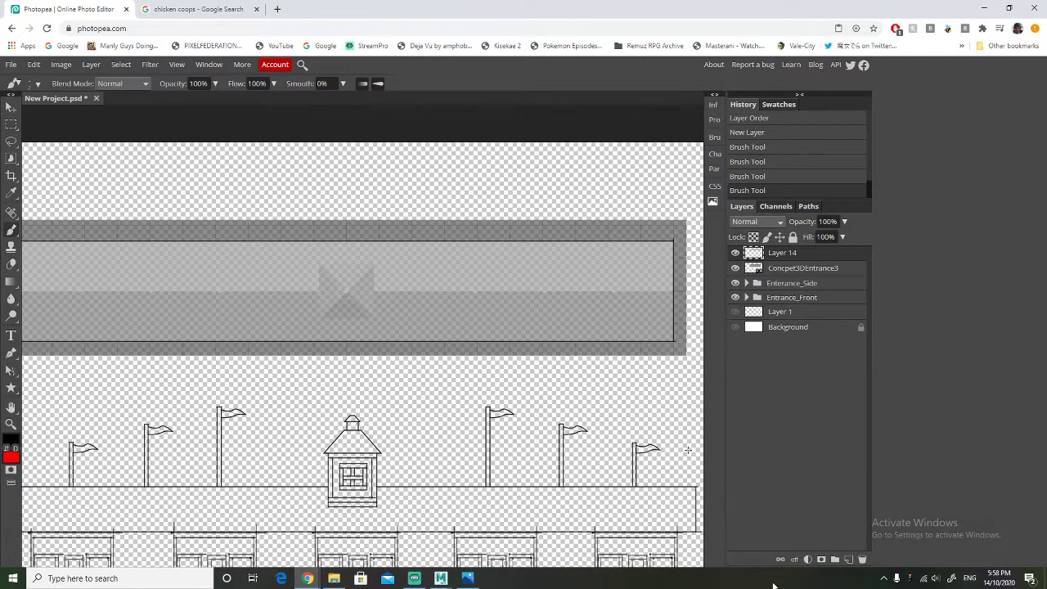
pyautogui.click(848, 559)
pyautogui.keyDown('alt'); pyautogui.scroll(3, 308, 253); pyautogui.keyUp('alt')
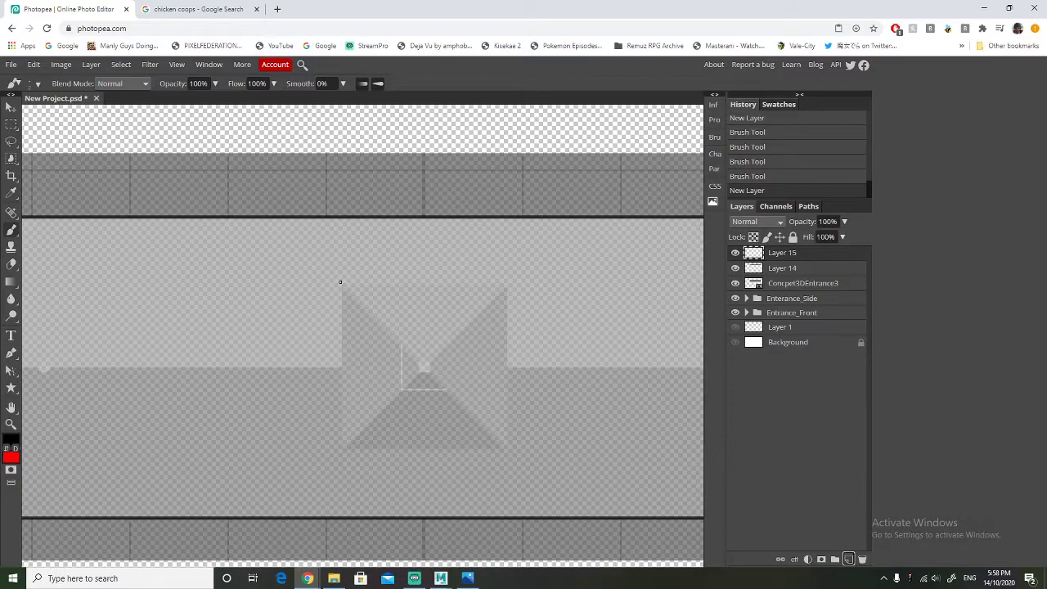
pyautogui.moveTo(341, 282)
pyautogui.keyDown('shift'); pyautogui.mouseDown()
pyautogui.moveTo(508, 282)
pyautogui.moveTo(506, 450)
pyautogui.moveTo(341, 450)
pyautogui.moveTo(342, 281)
pyautogui.mouseUp(); pyautogui.keyUp('shift')
pyautogui.hotkey('ctrl', 'z')
pyautogui.scroll(1, 443, 349)
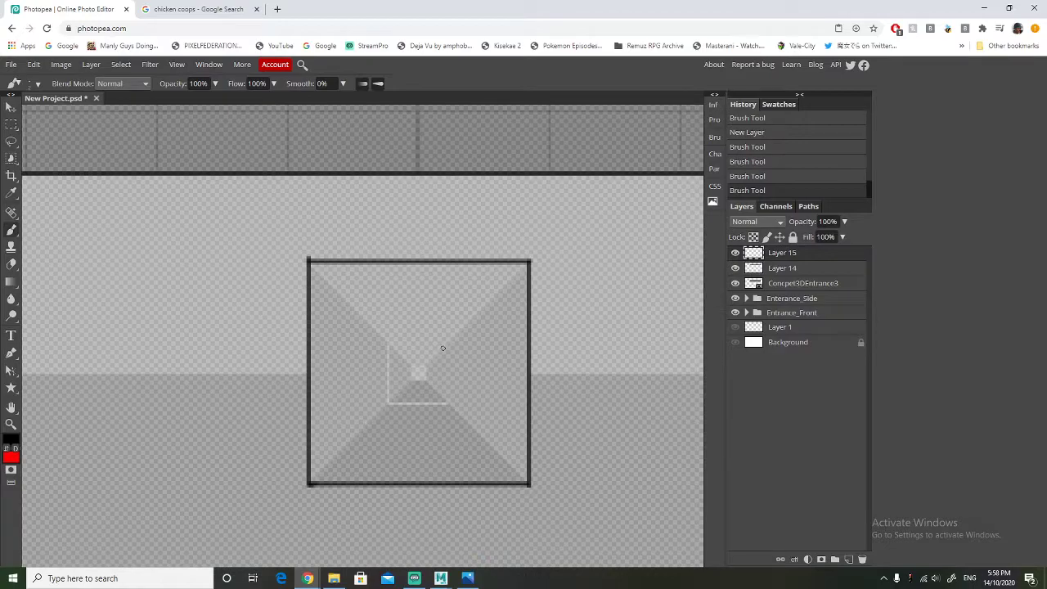
# Brush the four sides of the small square at the center of the tower roof along the pale edge
pyautogui.scroll(1, 443, 348)
pyautogui.keyDown('shift'); pyautogui.click(373, 342); pyautogui.keyUp('shift')
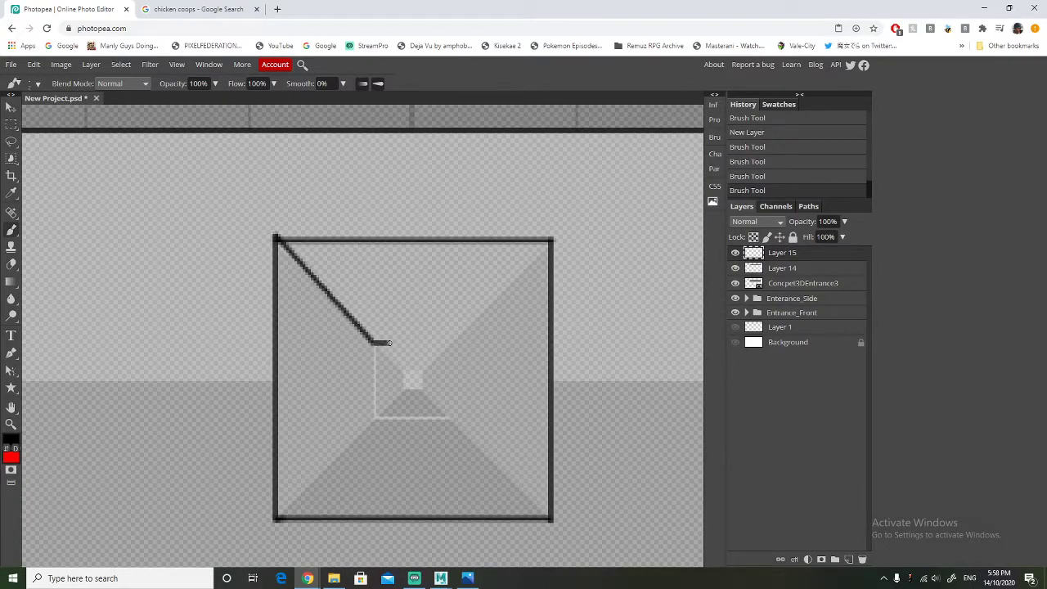
pyautogui.hotkey('ctrl', 'z')
pyautogui.moveTo(374, 343)
pyautogui.keyDown('shift'); pyautogui.mouseDown()
pyautogui.moveTo(455, 343)
pyautogui.moveTo(451, 417)
pyautogui.moveTo(373, 416)
pyautogui.mouseUp(); pyautogui.keyUp('shift')
pyautogui.keyDown('shift'); pyautogui.click(449, 410); pyautogui.keyUp('shift')
pyautogui.hotkey('ctrl', 'z')
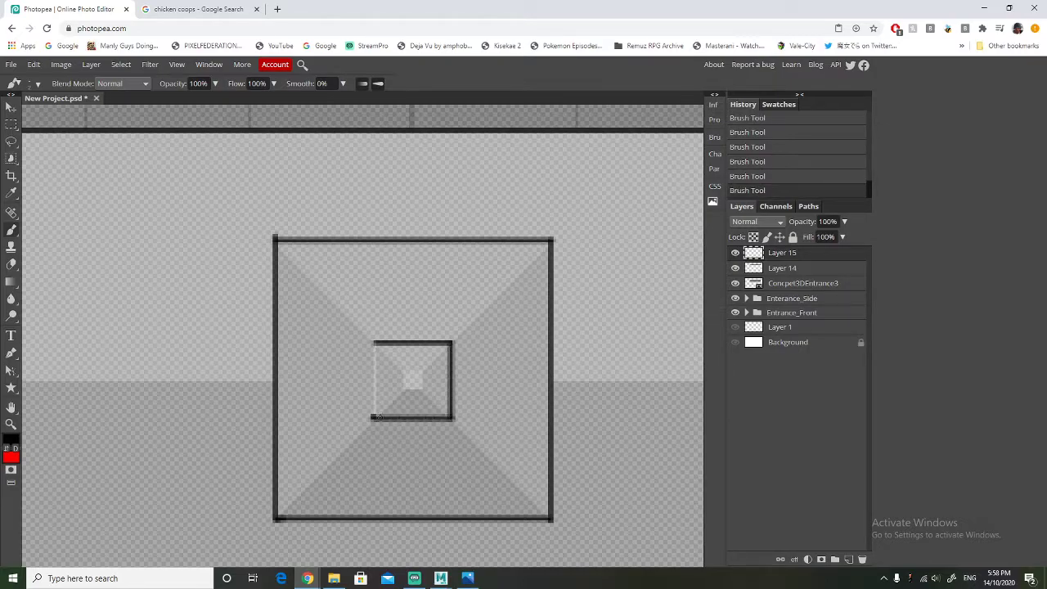
pyautogui.hotkey('ctrl', 'z')
pyautogui.keyDown('shift'); pyautogui.moveTo(372, 417); pyautogui.dragTo(373, 341); pyautogui.keyUp('shift')
# Brush two more nested squares inside the small one, the smallest around the light patch at the roof's center
pyautogui.moveTo(376, 346)
pyautogui.mouseDown()
pyautogui.moveTo(442, 352)
pyautogui.moveTo(438, 414)
pyautogui.mouseUp()
pyautogui.hotkey('ctrl', 'z')
pyautogui.hotkey('ctrl', 'z')
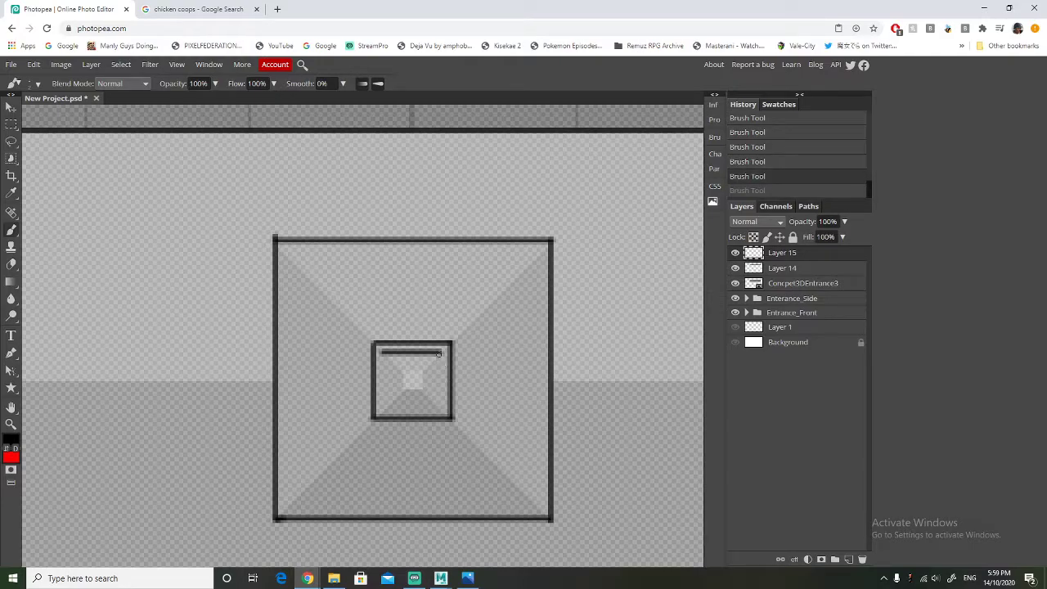
pyautogui.moveTo(439, 354); pyautogui.dragTo(438, 414)
pyautogui.hotkey('ctrl', 'z')
pyautogui.moveTo(439, 352)
pyautogui.mouseDown()
pyautogui.moveTo(438, 414)
pyautogui.moveTo(443, 351)
pyautogui.mouseUp()
pyautogui.hotkey('ctrl', 'z')
pyautogui.click(438, 409)
pyautogui.hotkey('ctrl', 'z')
pyautogui.moveTo(441, 407); pyautogui.dragTo(384, 408)
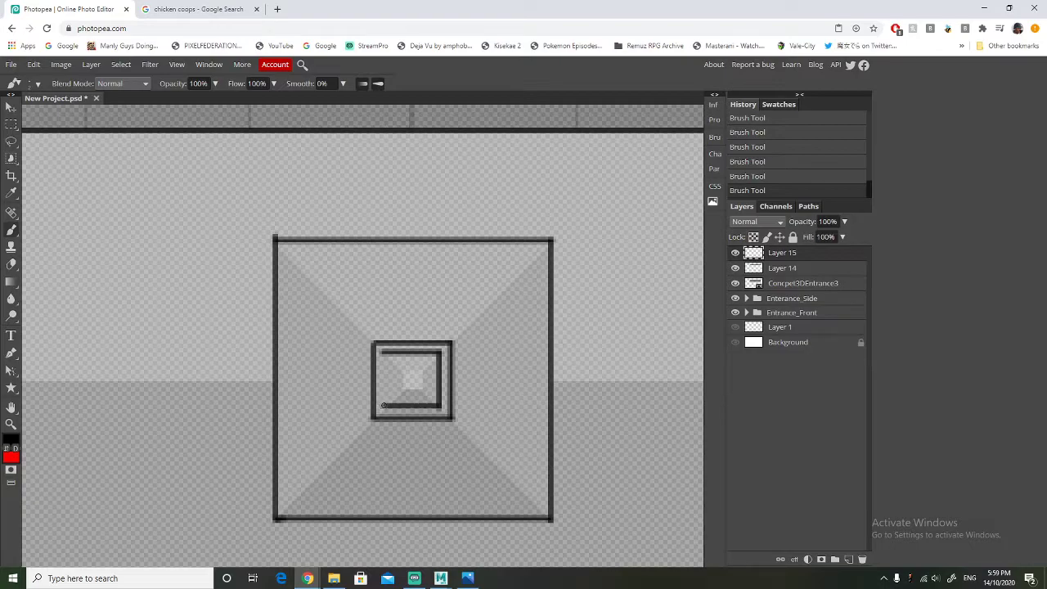
pyautogui.hotkey('ctrl', 'z')
pyautogui.moveTo(383, 408)
pyautogui.mouseDown()
pyautogui.moveTo(383, 349)
pyautogui.moveTo(424, 369)
pyautogui.moveTo(422, 386)
pyautogui.moveTo(401, 387)
pyautogui.moveTo(401, 373)
pyautogui.mouseUp()
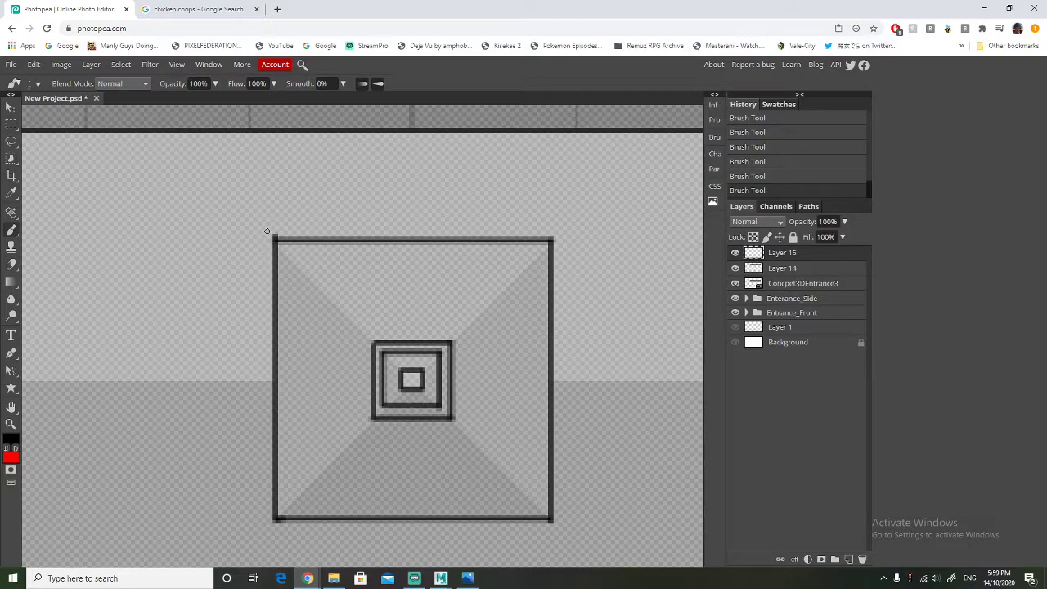
# Draw a straight Pen line from the tower roof's upper-left outer corner to the matching corner of the small central square
pyautogui.click(11, 354)
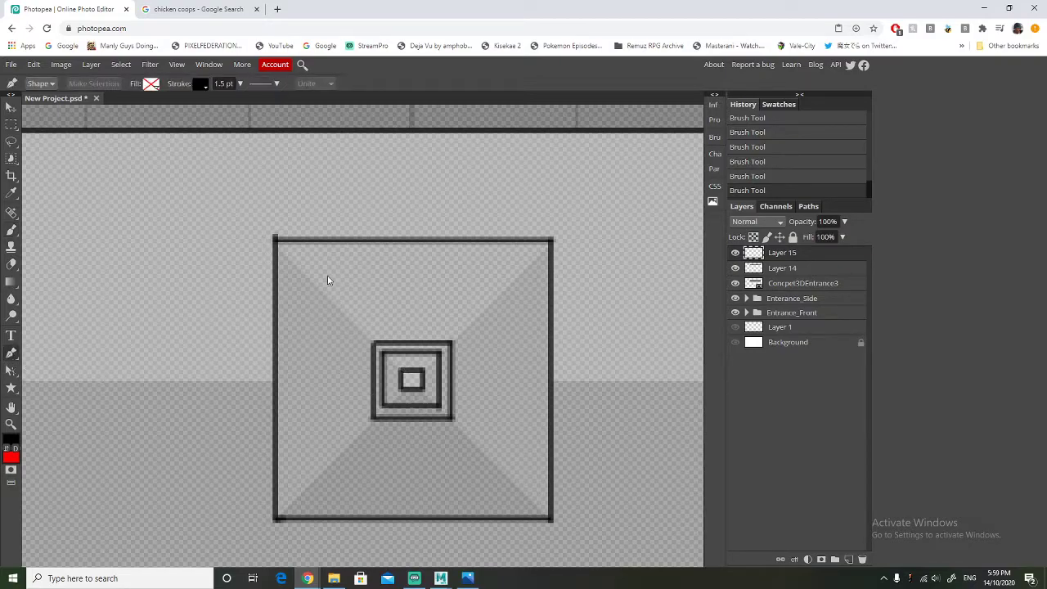
pyautogui.click(276, 240)
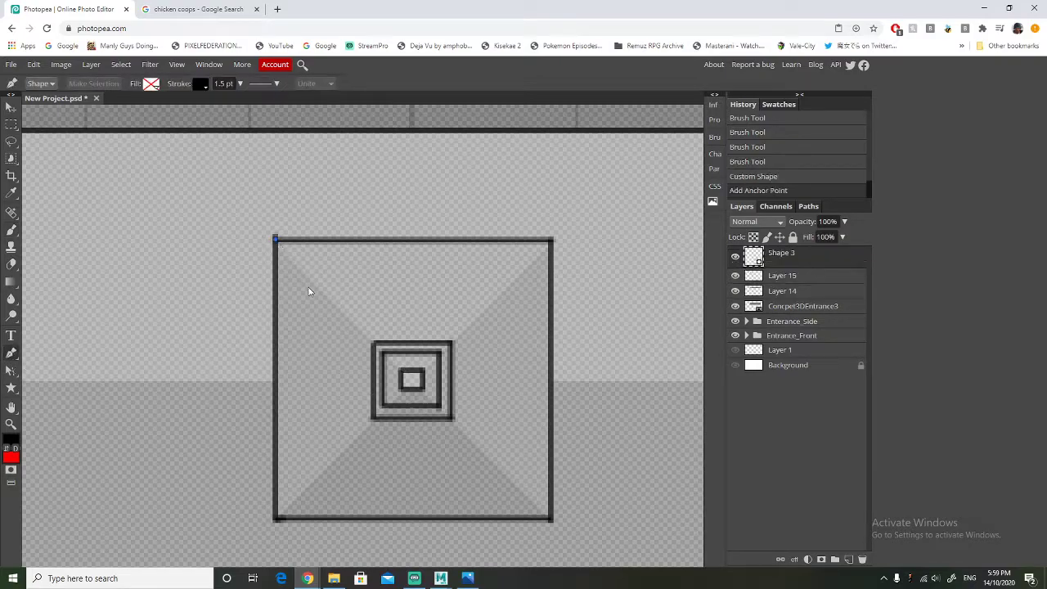
pyautogui.click(373, 341)
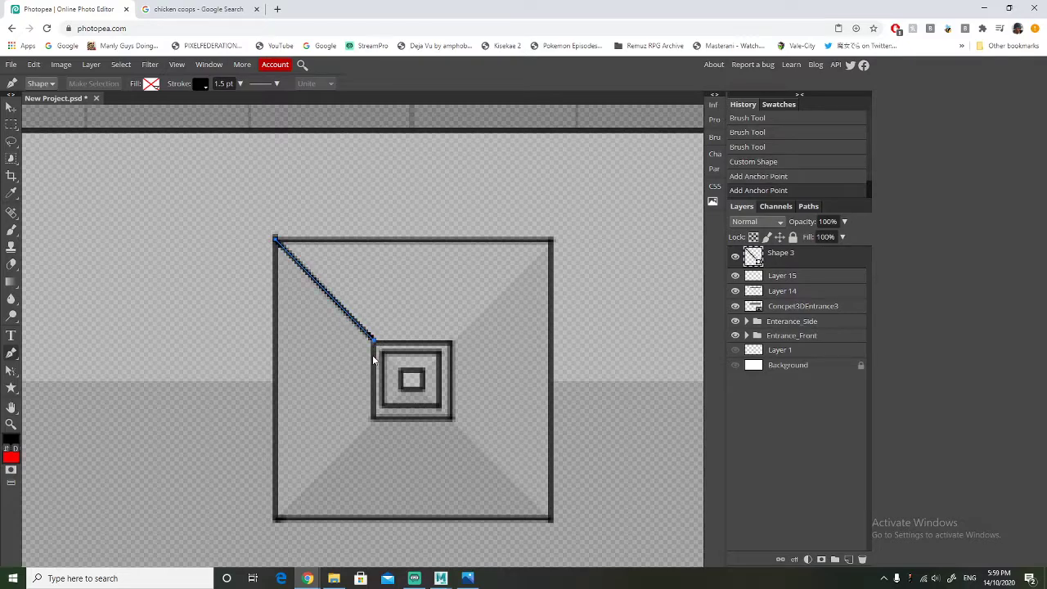
# Duplicate the diagonal line and move the copy between the lower-right corners of the central square and the tower roof outline
pyautogui.click(12, 107)
pyautogui.keyDown('alt'); pyautogui.moveTo(803, 263); pyautogui.dragTo(799, 249); pyautogui.keyUp('alt')
pyautogui.moveTo(351, 296); pyautogui.dragTo(511, 477)
# Try to merge the two diagonal line layers and transform them as one shape
pyautogui.click(810, 284)
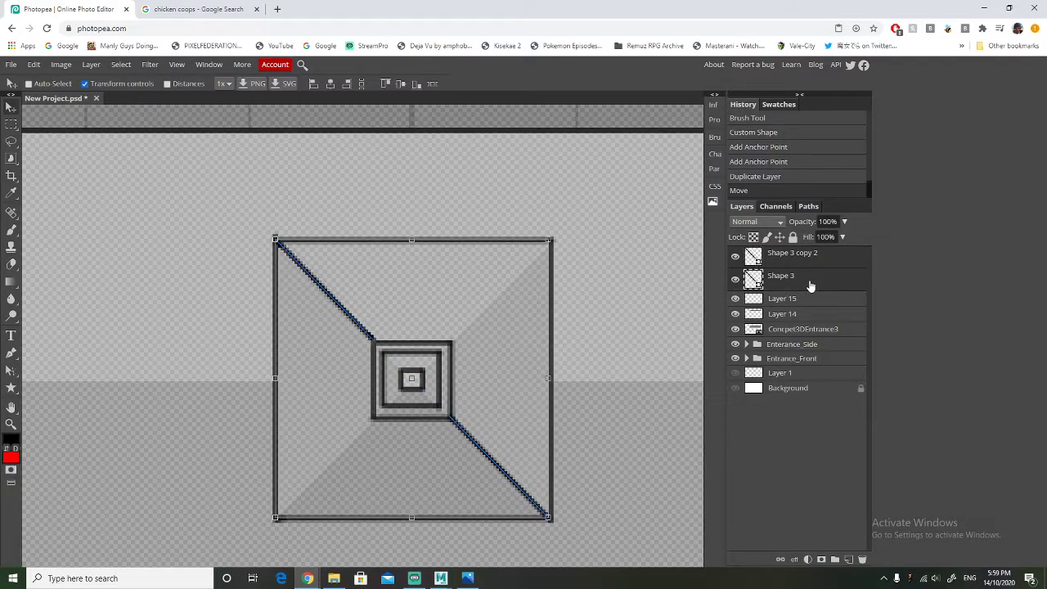
pyautogui.rightClick(803, 253)
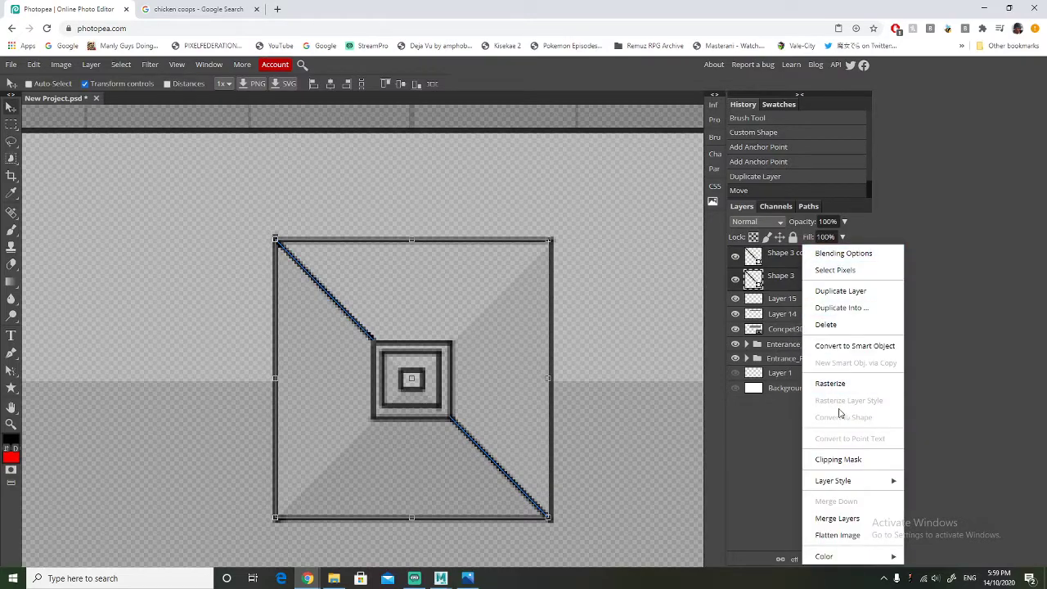
pyautogui.click(847, 519)
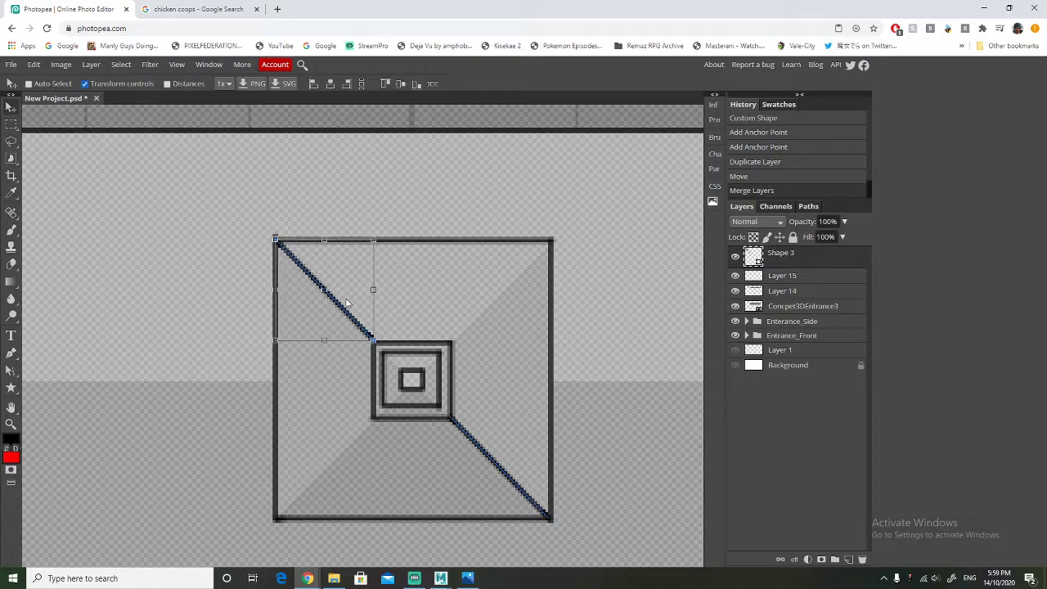
pyautogui.hotkey('ctrl', 't')
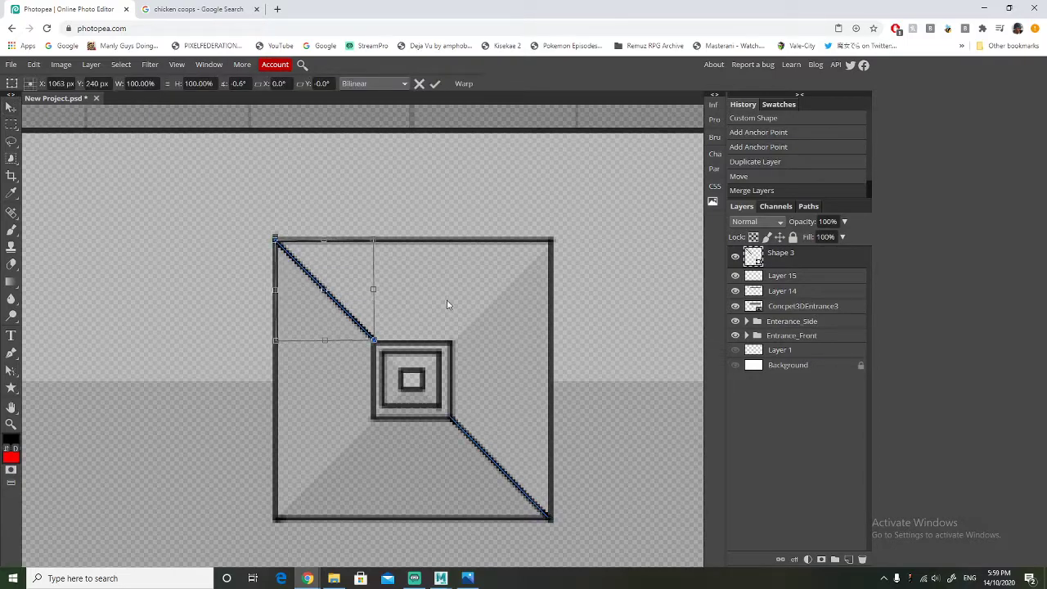
pyautogui.press('Escape')
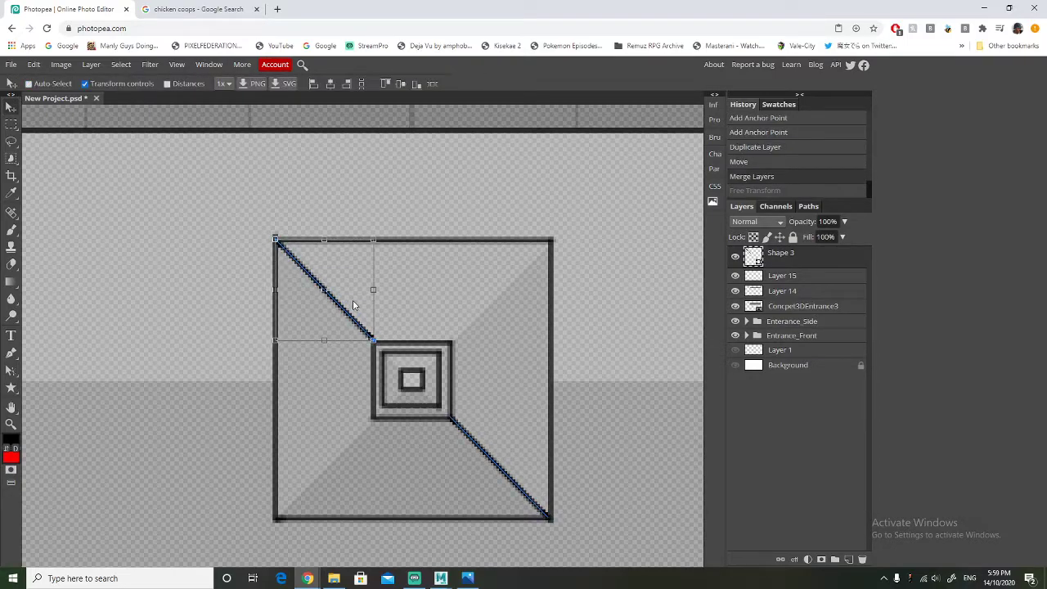
pyautogui.moveTo(363, 243)
pyautogui.mouseDown()
pyautogui.moveTo(365, 211)
pyautogui.moveTo(363, 227)
pyautogui.mouseUp()
pyautogui.press('Escape')
pyautogui.click(11, 125)
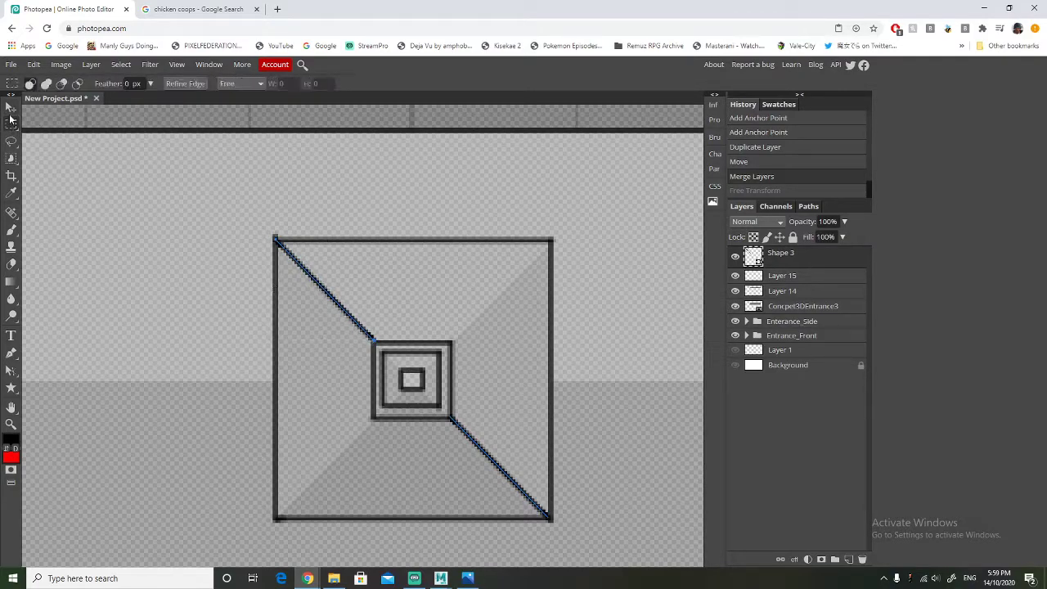
pyautogui.click(9, 108)
pyautogui.click(785, 278)
pyautogui.click(827, 262)
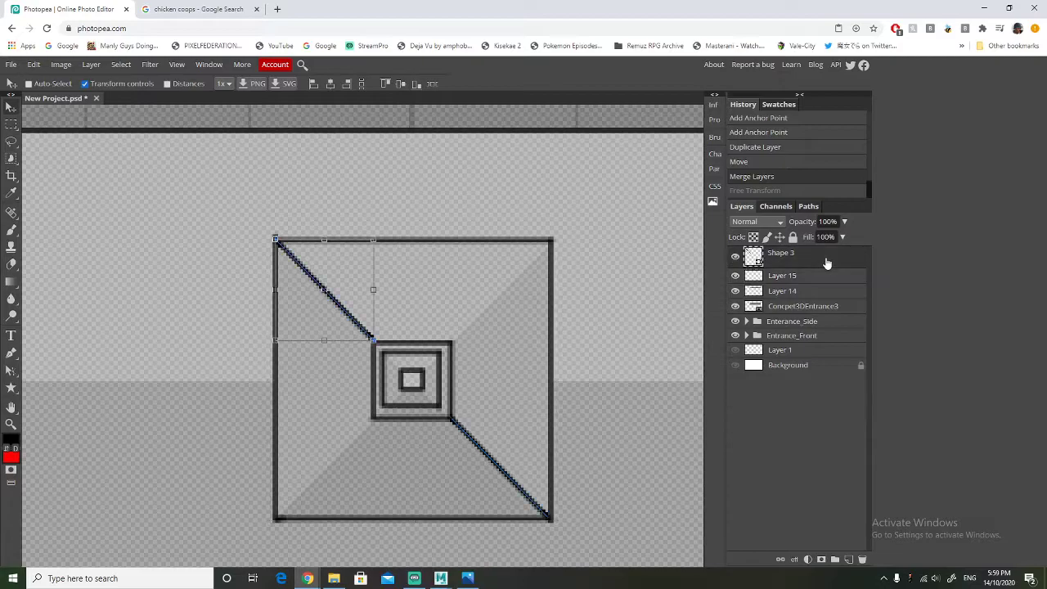
pyautogui.hotkey('ctrl', 'z')
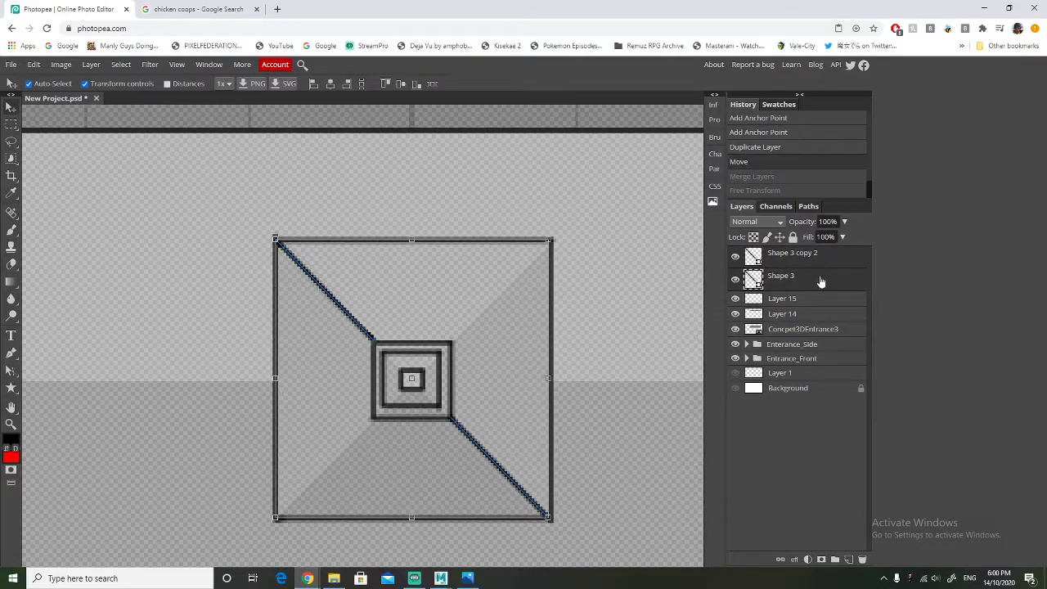
pyautogui.click(816, 278)
pyautogui.moveTo(327, 288); pyautogui.dragTo(473, 288)
pyautogui.hotkey('ctrl', 'z')
# Duplicate both diagonal lines, rotate the copies 90° and fit them to the two remaining corners of the tower roof
pyautogui.click(817, 262)
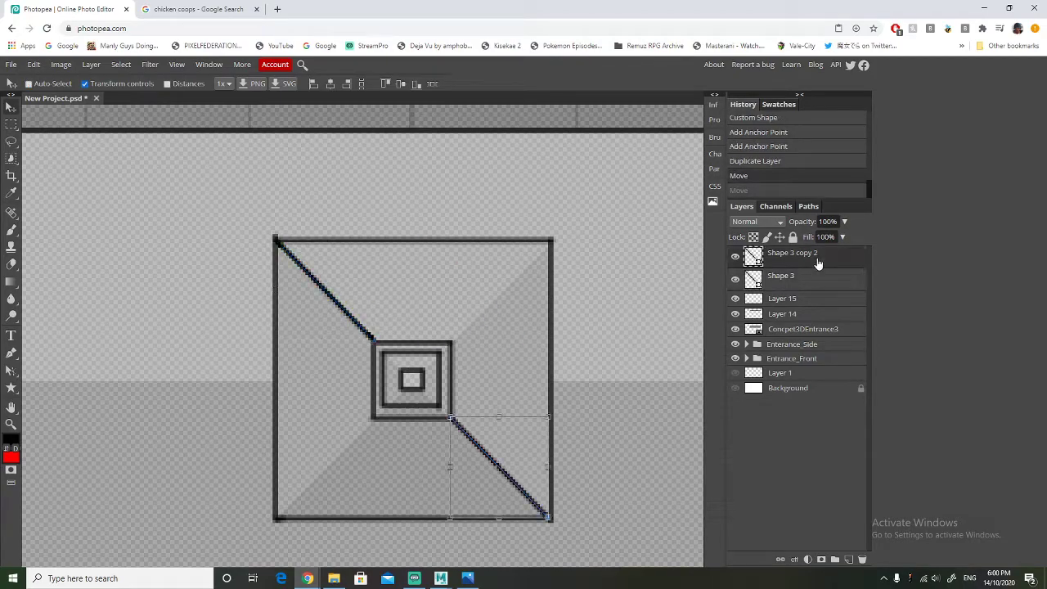
pyautogui.keyDown('shift'); pyautogui.click(810, 282); pyautogui.keyUp('shift')
pyautogui.moveTo(809, 266); pyautogui.dragTo(807, 256)
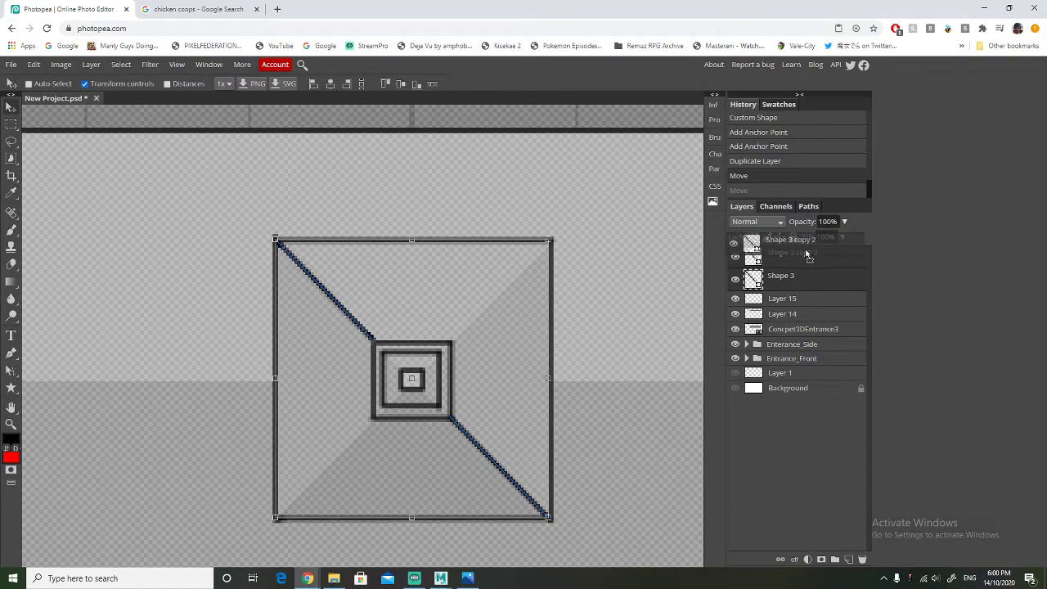
pyautogui.hotkey('ctrl', 'j')
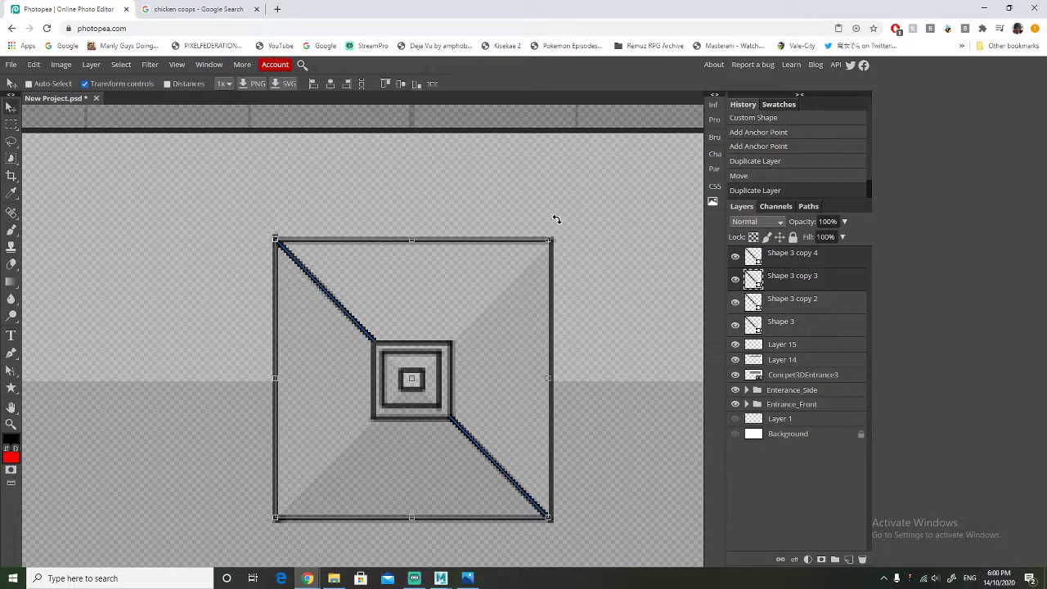
pyautogui.hotkey('ctrl', 't')
pyautogui.moveTo(554, 218); pyautogui.dragTo(648, 531)
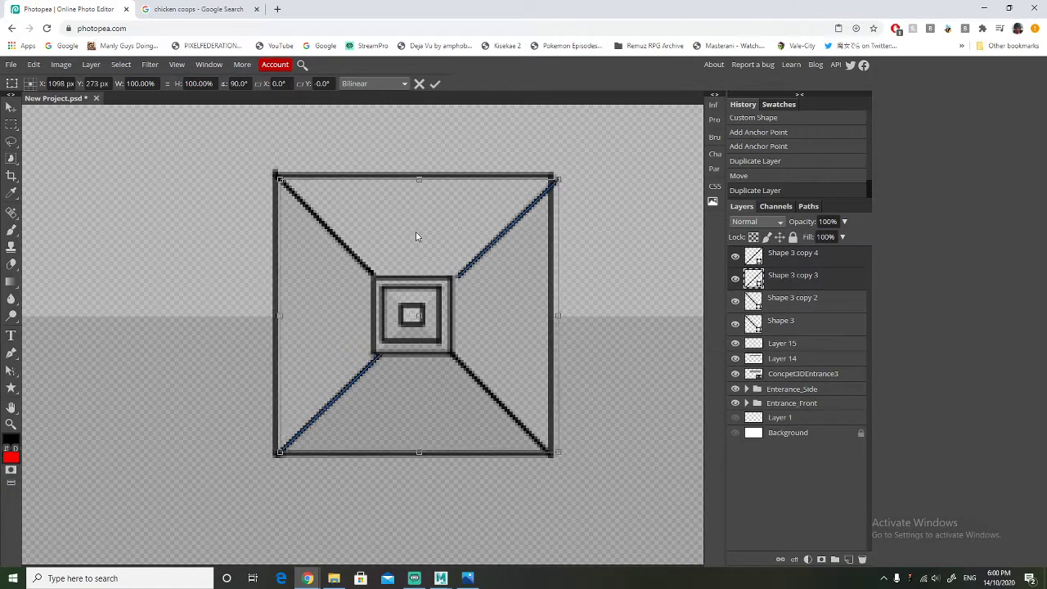
pyautogui.moveTo(408, 229); pyautogui.dragTo(408, 228)
pyautogui.moveTo(275, 451); pyautogui.dragTo(274, 452)
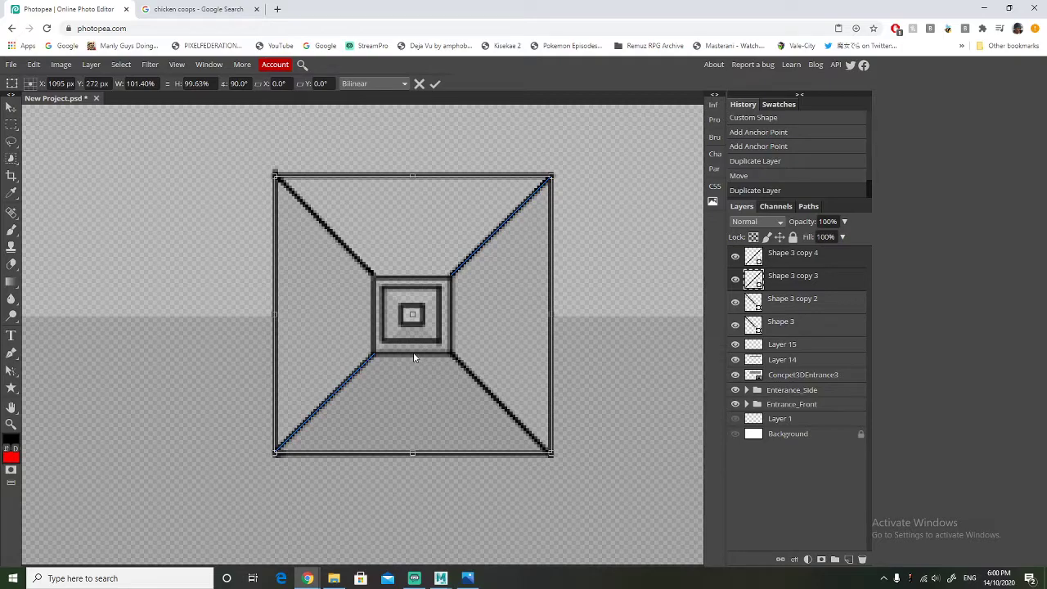
# Duplicate all four diagonals and shrink the copies to about 21% so they join the corners of the two innermost squares
pyautogui.click(808, 327)
pyautogui.keyDown('shift'); pyautogui.click(801, 262); pyautogui.keyUp('shift')
pyautogui.moveTo(802, 262); pyautogui.dragTo(799, 249)
pyautogui.moveTo(554, 175); pyautogui.dragTo(504, 238)
pyautogui.hotkey('ctrl', 'z')
pyautogui.moveTo(554, 174); pyautogui.dragTo(440, 290)
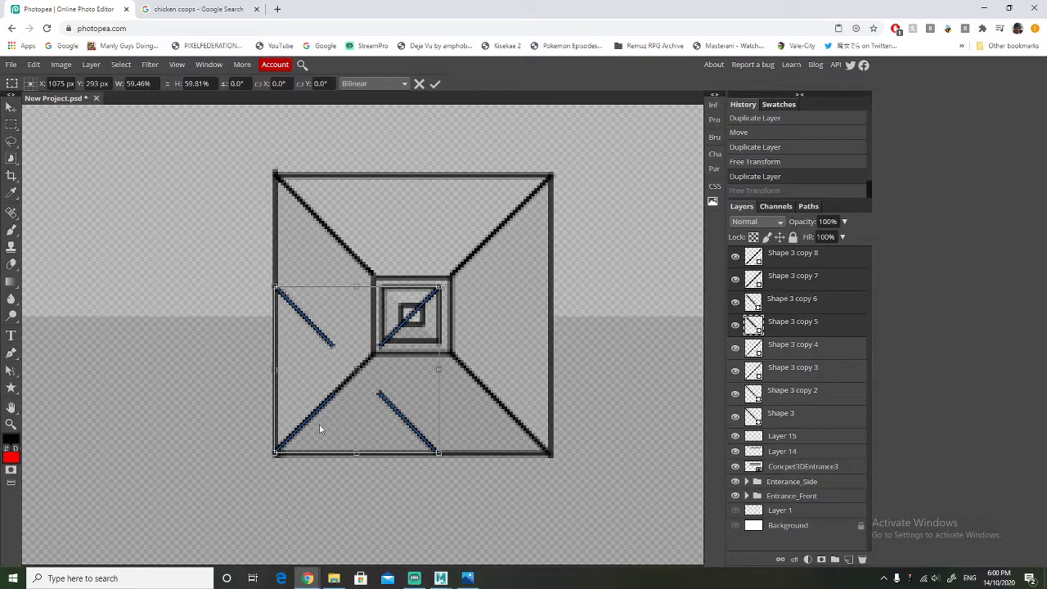
pyautogui.moveTo(274, 452); pyautogui.dragTo(381, 343)
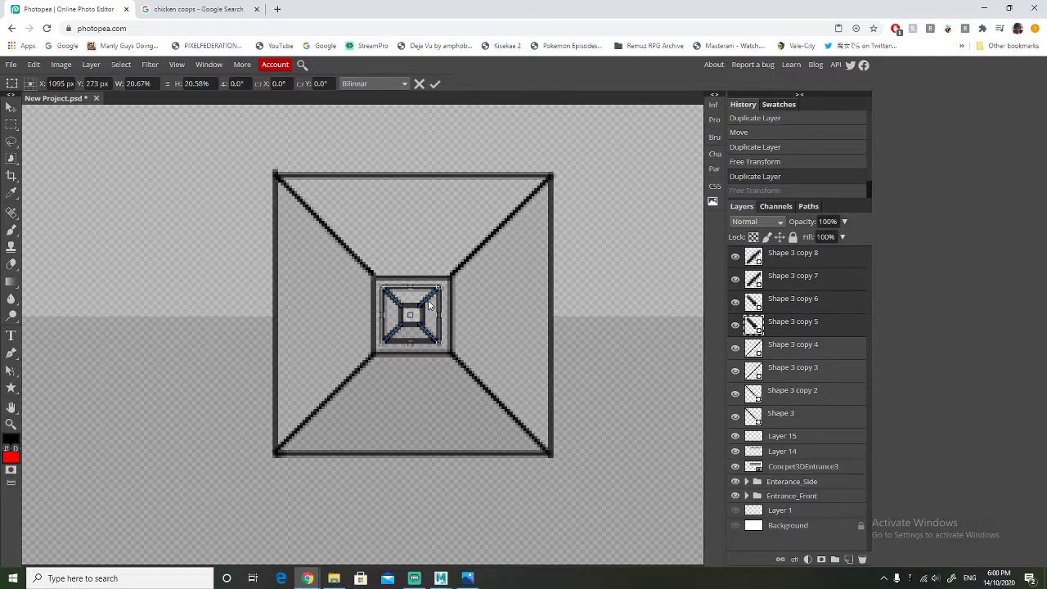
pyautogui.click(12, 125)
pyautogui.click(126, 276)
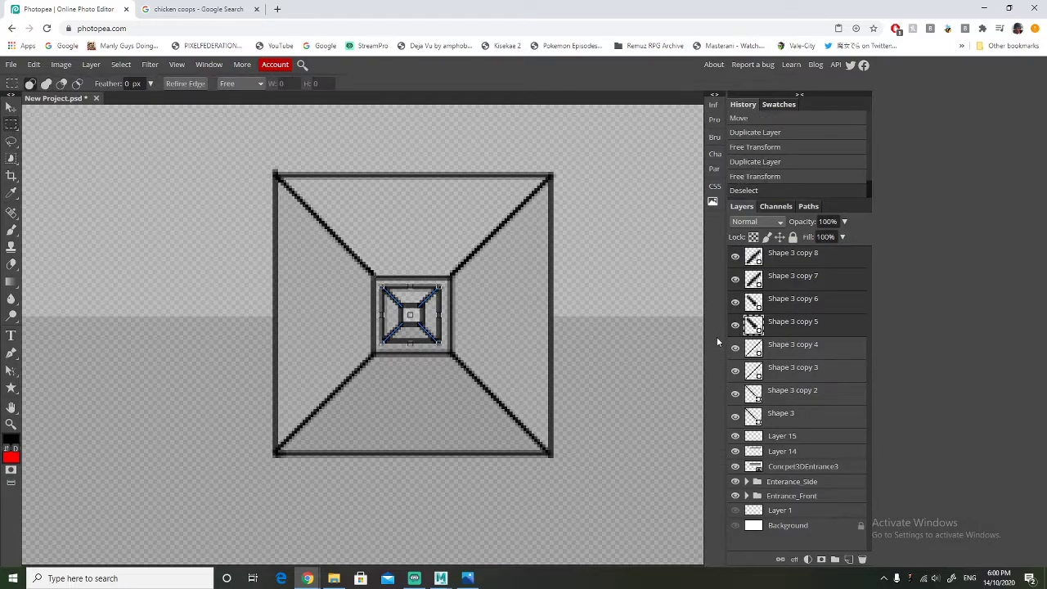
pyautogui.keyDown('shift'); pyautogui.click(794, 415); pyautogui.keyUp('shift')
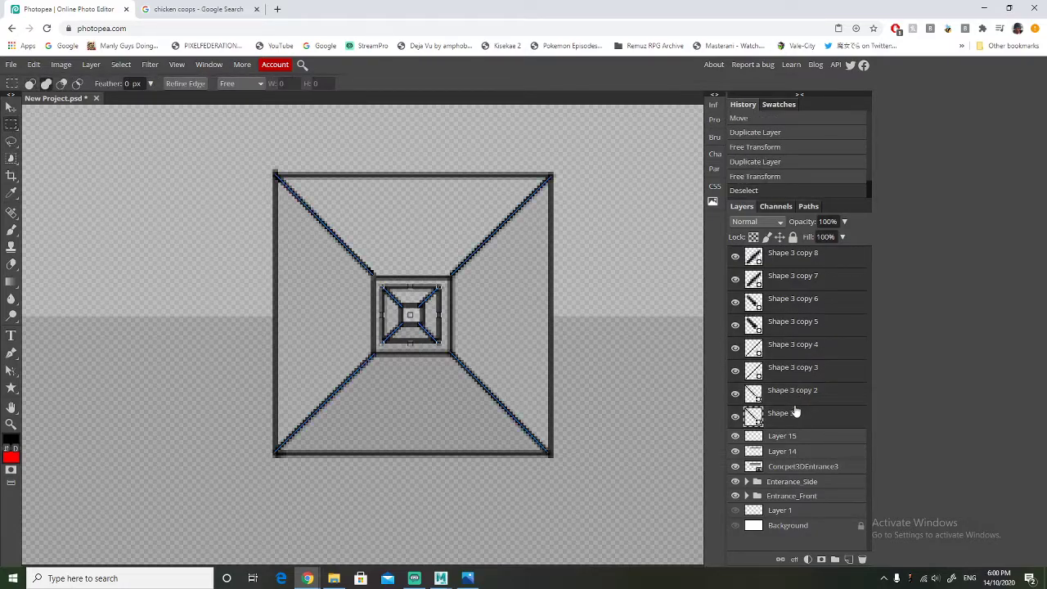
pyautogui.rightClick(795, 268)
pyautogui.click(409, 366)
pyautogui.scroll(-5, 336, 325)
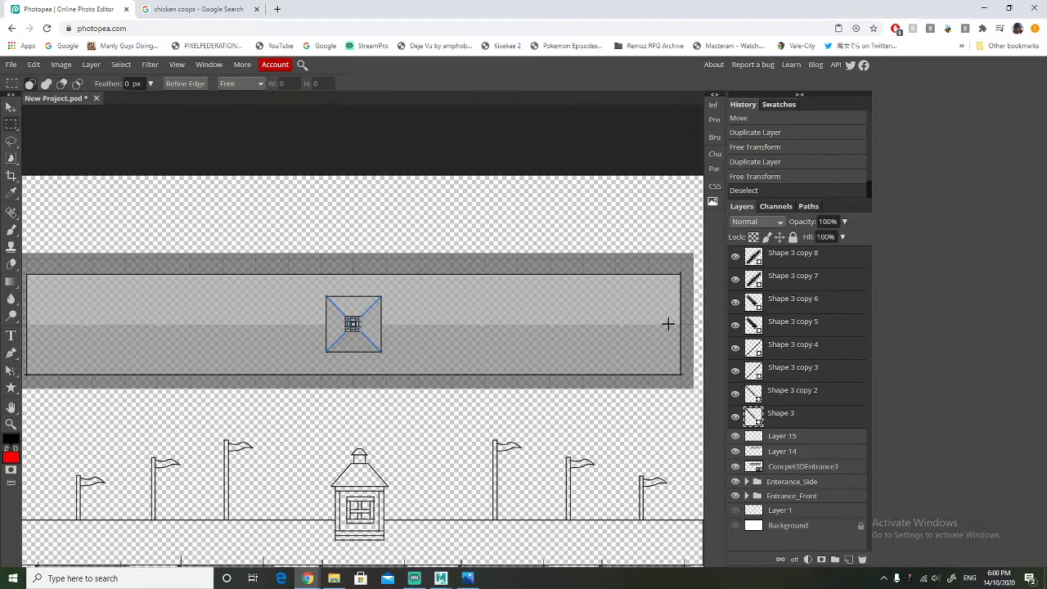
# Select Layer 15 and toggle its visibility to check which tower roof lines it holds
pyautogui.click(797, 442)
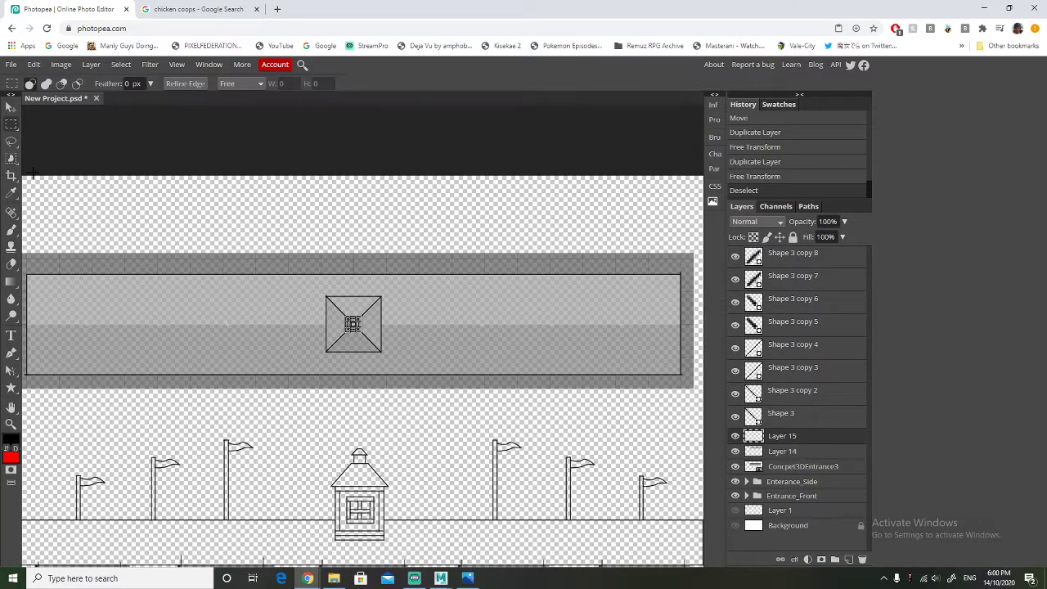
pyautogui.hotkey('ctrl', 'd')
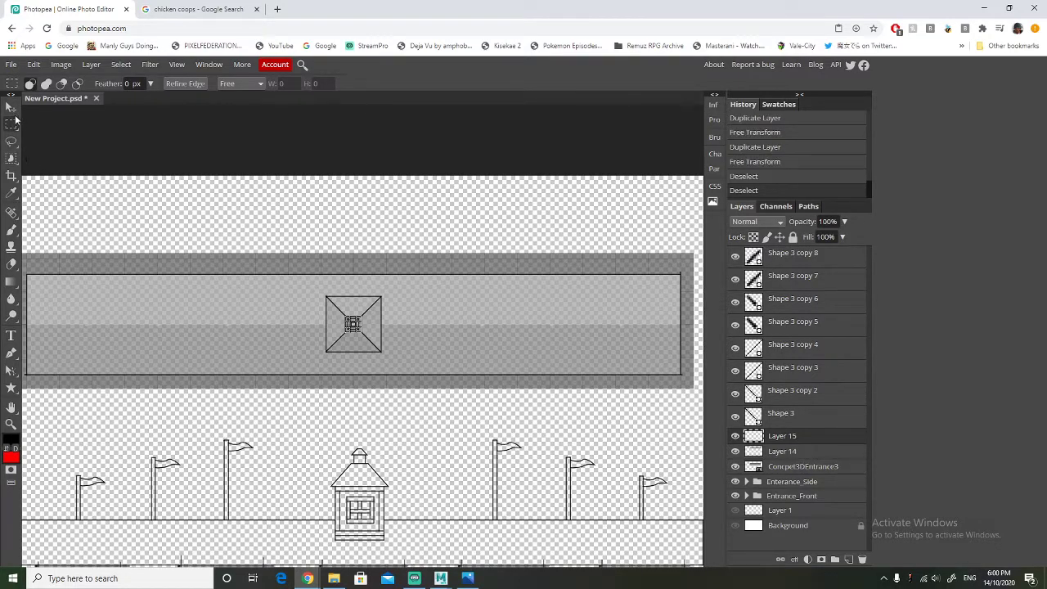
pyautogui.click(14, 107)
pyautogui.click(202, 252)
pyautogui.hotkey('ctrl', 'z')
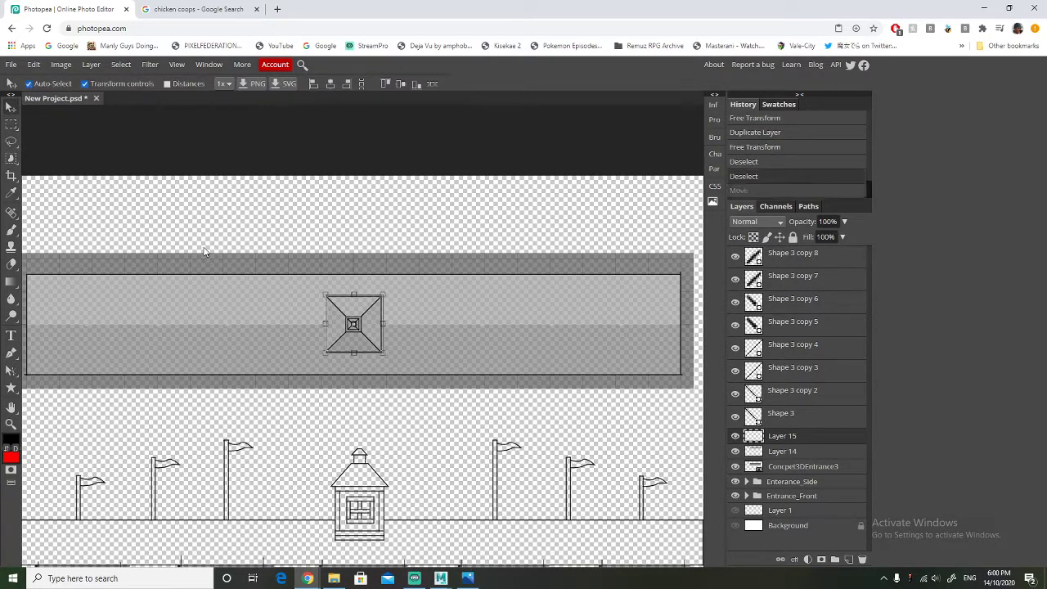
pyautogui.click(10, 230)
pyautogui.keyDown('alt'); pyautogui.scroll(1, 237, 350); pyautogui.keyUp('alt')
pyautogui.keyDown('alt'); pyautogui.scroll(-1, 237, 349); pyautogui.keyUp('alt')
pyautogui.keyDown('ctrl'); pyautogui.scroll(1, 247, 352); pyautogui.keyUp('ctrl')
pyautogui.click(736, 438)
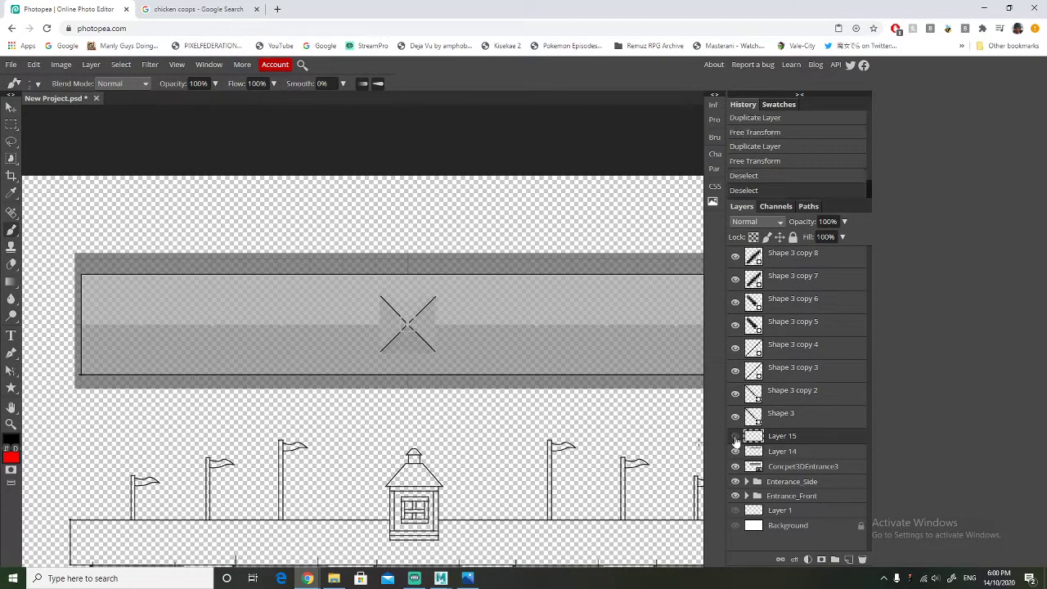
pyautogui.click(735, 438)
pyautogui.click(736, 439)
pyautogui.click(735, 439)
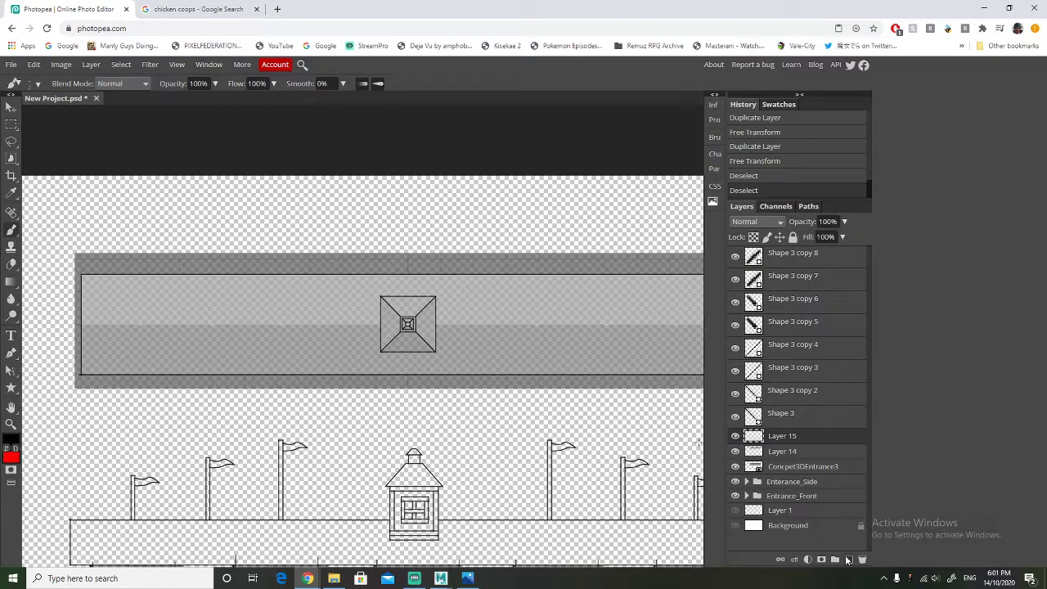
# Add a new layer above Layer 15 and try brushing a straight ridge line from the long roof's edge to the tower
pyautogui.click(848, 559)
pyautogui.keyDown('shift'); pyautogui.click(81, 324); pyautogui.keyUp('shift')
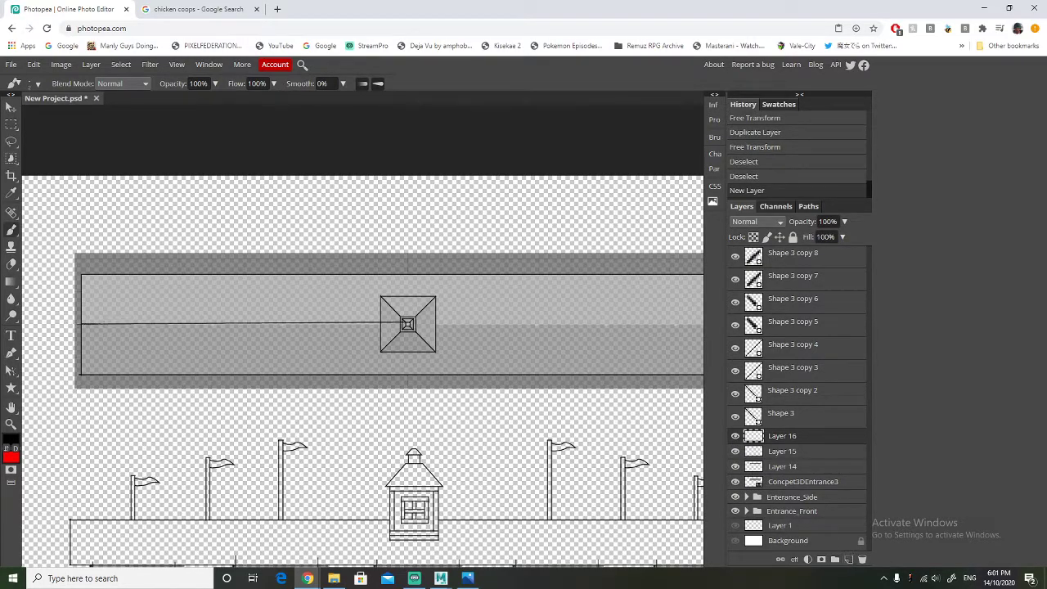
pyautogui.hotkey('ctrl', 'z')
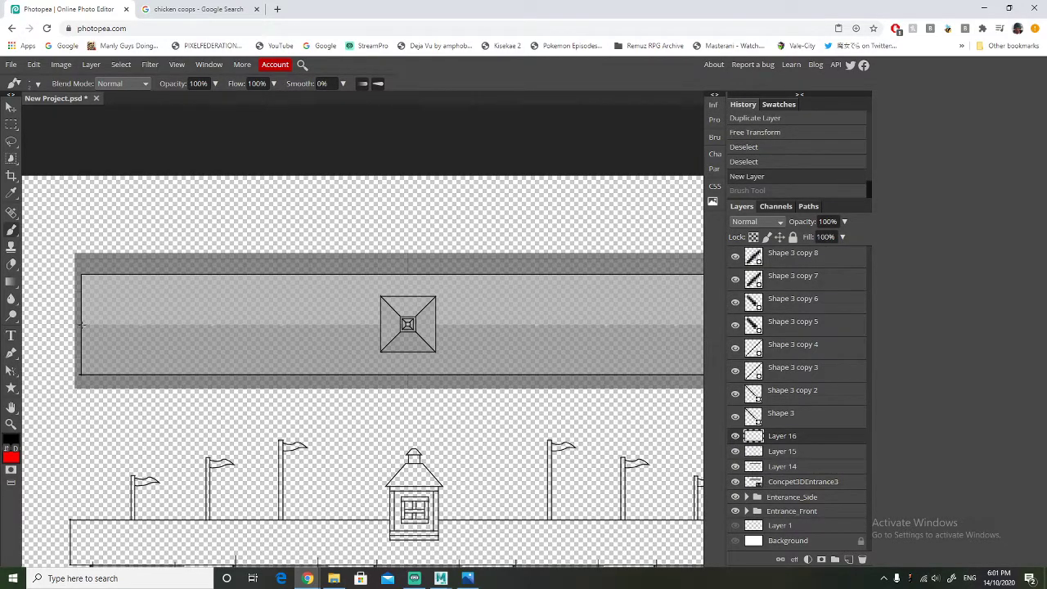
pyautogui.keyDown('shift'); pyautogui.moveTo(82, 324); pyautogui.dragTo(380, 333); pyautogui.keyUp('shift')
pyautogui.hotkey('ctrl', 'z')
# Draw a small Ellipse outline around a light dot on the long roof's ridge and center it on the dot
pyautogui.scroll(5, 146, 327)
pyautogui.scroll(2, 102, 322)
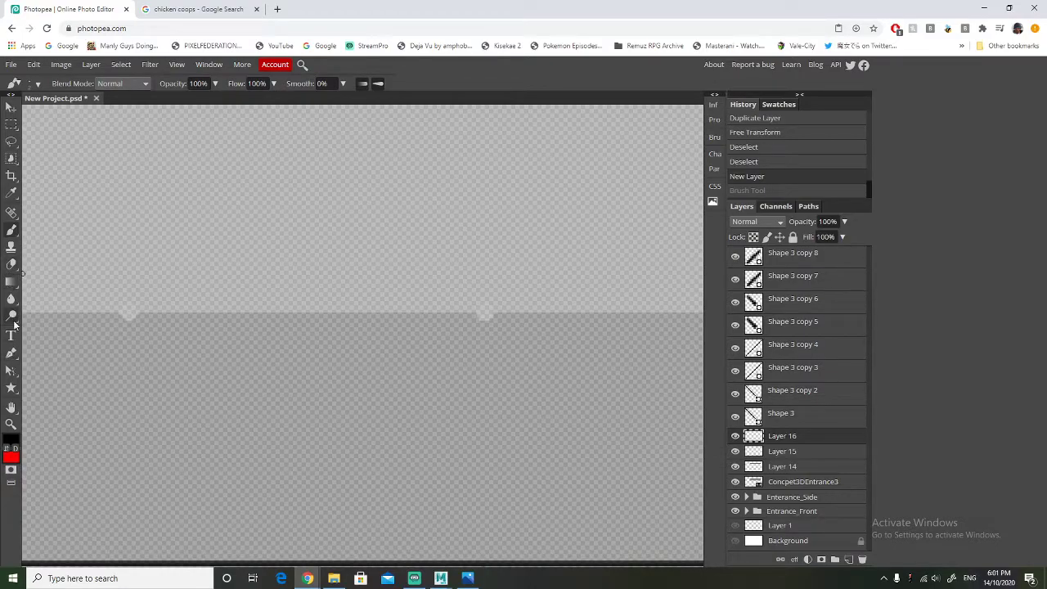
pyautogui.rightClick(11, 389)
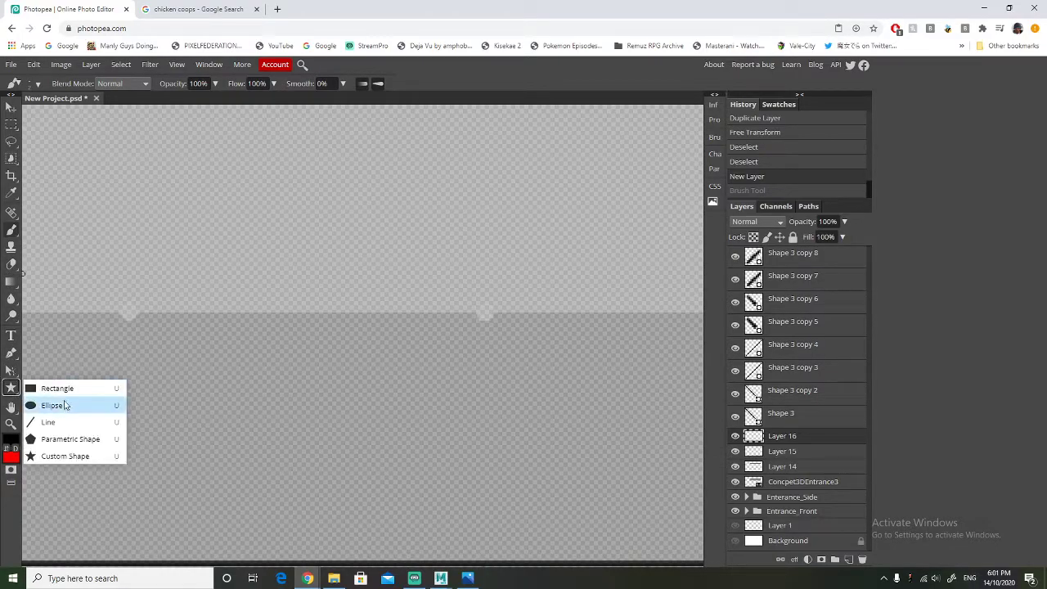
pyautogui.click(65, 405)
pyautogui.scroll(3, 89, 368)
pyautogui.scroll(-2, 89, 382)
pyautogui.keyDown('ctrl'); pyautogui.scroll(2, 88, 376); pyautogui.keyUp('ctrl')
pyautogui.keyDown('alt'); pyautogui.scroll(1, 225, 359); pyautogui.keyUp('alt')
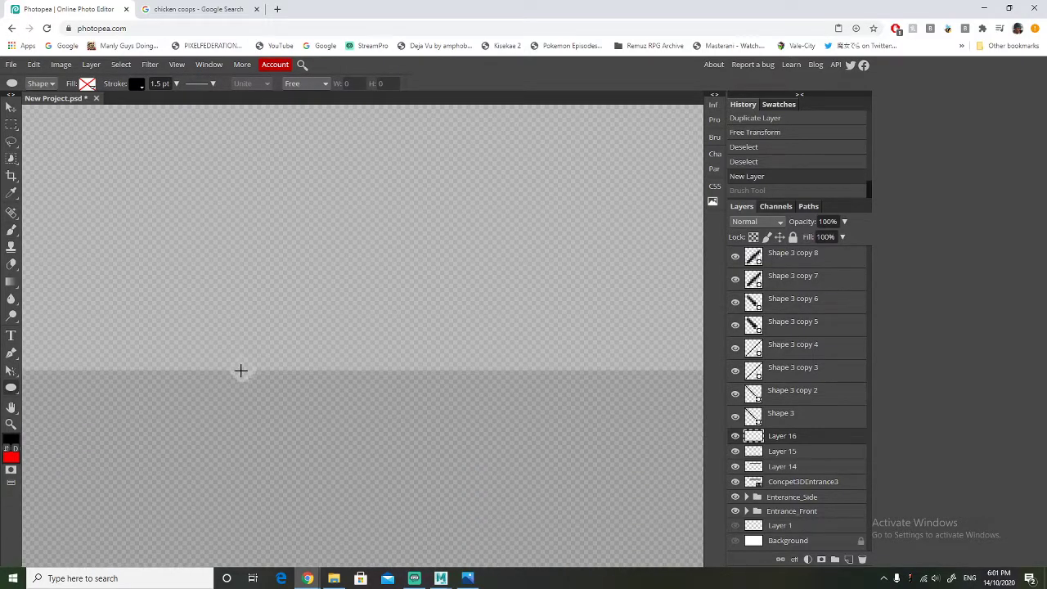
pyautogui.moveTo(241, 365); pyautogui.dragTo(256, 379)
pyautogui.click(11, 107)
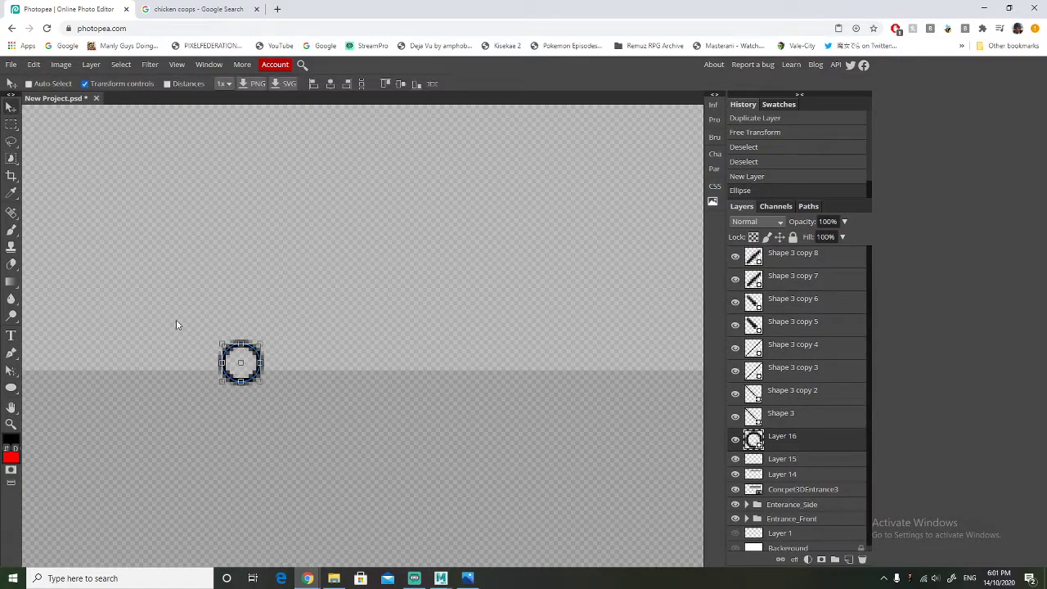
pyautogui.moveTo(251, 361); pyautogui.dragTo(251, 368)
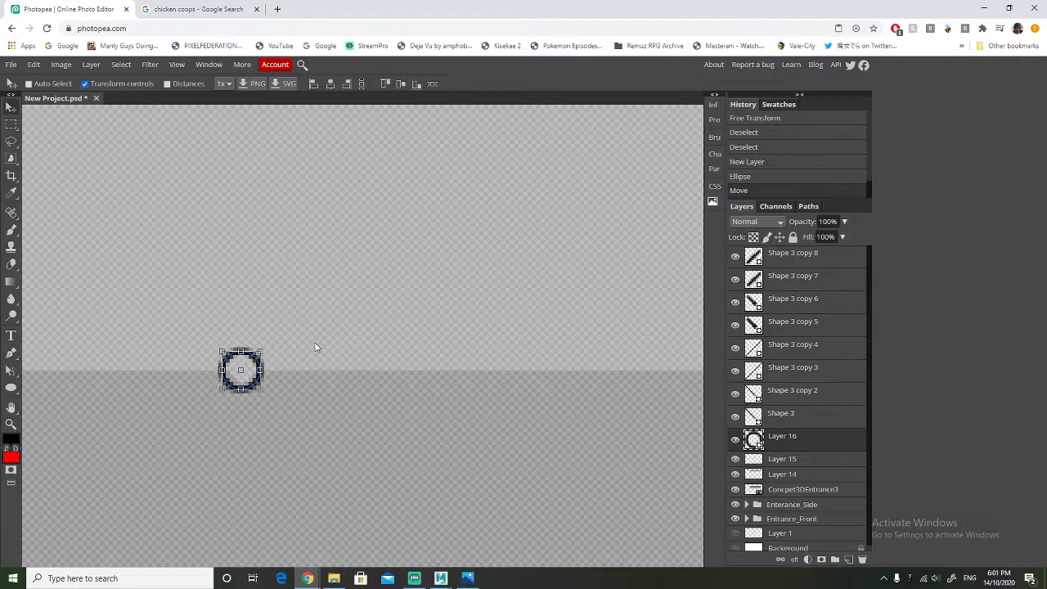
# Duplicate the small circle layer Layer 16 twice
pyautogui.scroll(-3, 316, 348)
pyautogui.keyDown('alt'); pyautogui.moveTo(800, 441); pyautogui.dragTo(806, 431); pyautogui.keyUp('alt')
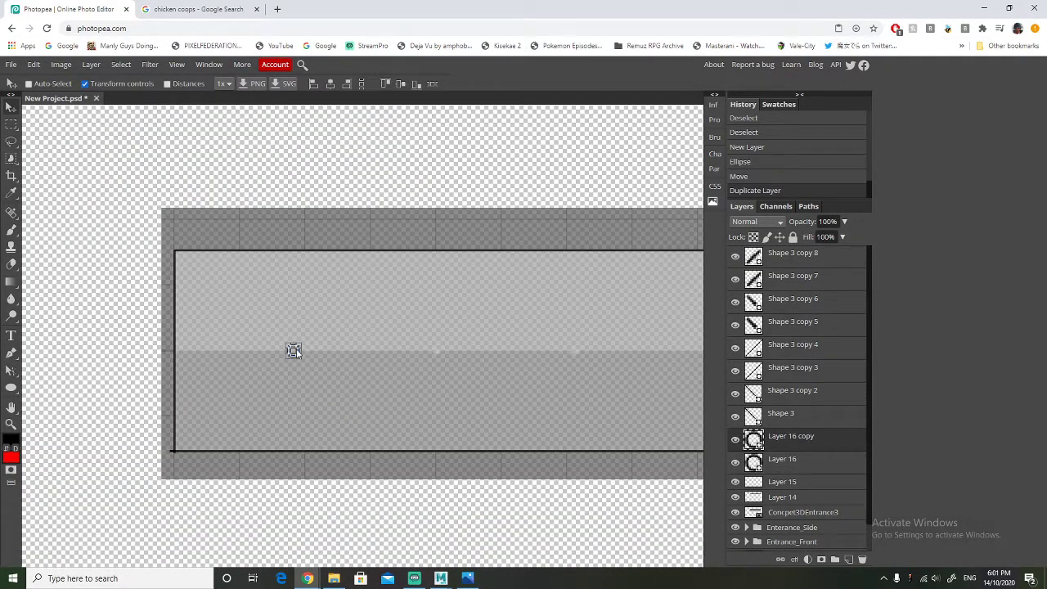
pyautogui.keyDown('alt'); pyautogui.moveTo(293, 350); pyautogui.dragTo(295, 350); pyautogui.keyUp('alt')
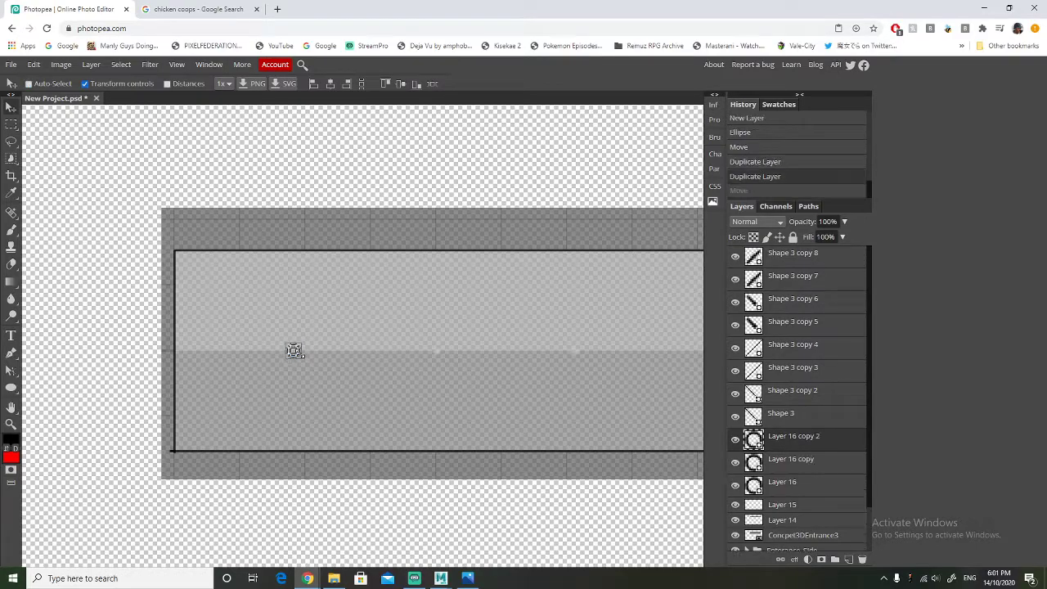
pyautogui.hotkey('ctrl', 't')
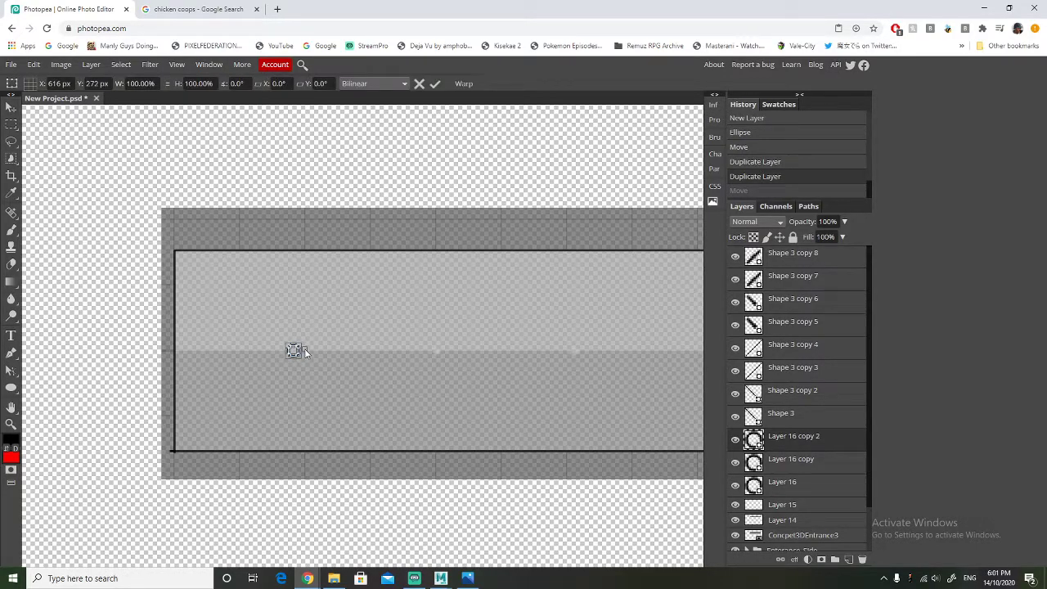
pyautogui.press('Return')
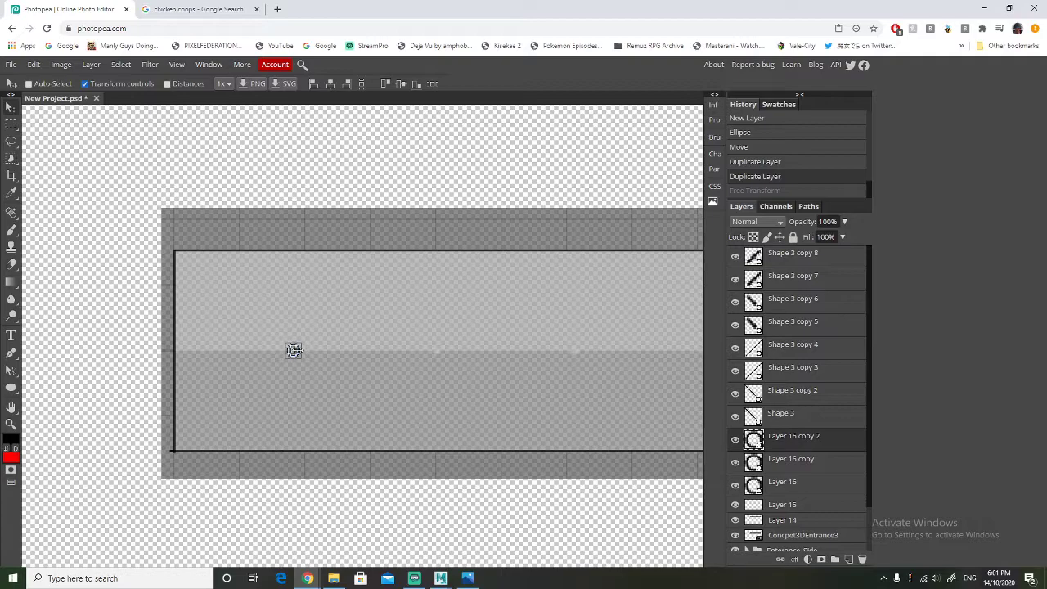
pyautogui.hotkey('ctrl', 't')
pyautogui.press('Escape')
# Move the circle Layer 16 copy 2 along the ridge onto the light dot nearest the tower roof
pyautogui.scroll(3, 323, 356)
pyautogui.moveTo(263, 338); pyautogui.dragTo(673, 342)
pyautogui.keyDown('alt'); pyautogui.scroll(-1, 593, 368); pyautogui.keyUp('alt')
pyautogui.keyDown('ctrl'); pyautogui.scroll(-3, 564, 410); pyautogui.keyUp('ctrl')
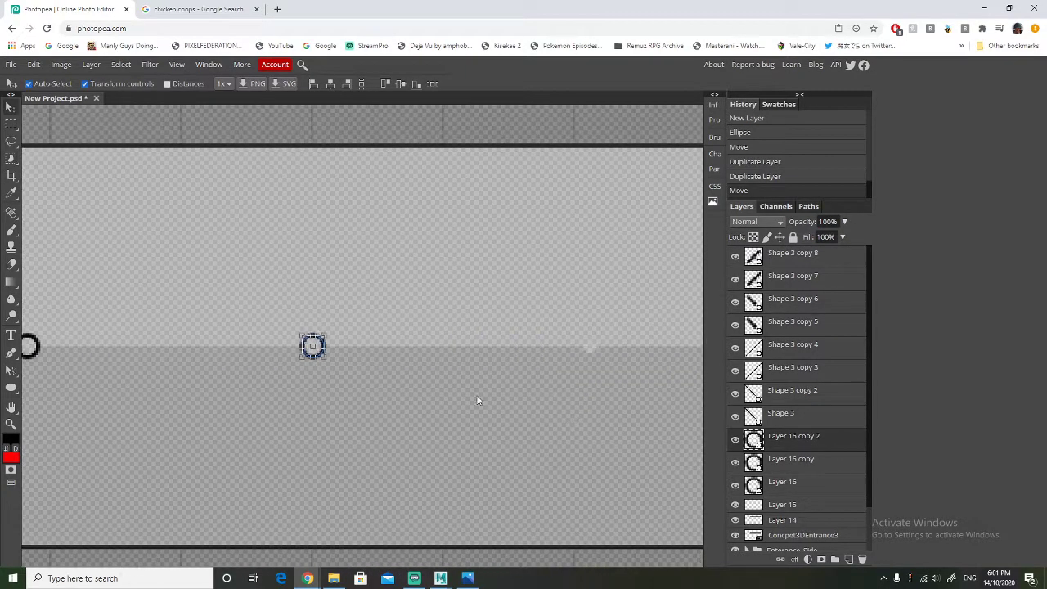
pyautogui.moveTo(318, 354); pyautogui.dragTo(595, 355)
pyautogui.keyDown('alt'); pyautogui.scroll(1, 335, 384); pyautogui.keyUp('alt')
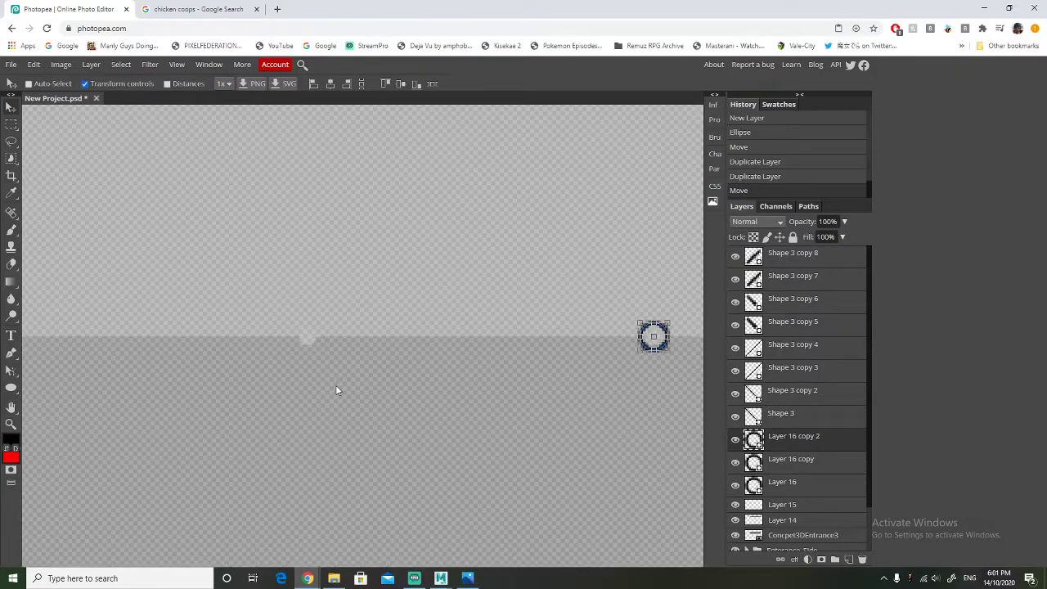
# Move the circle Layer 16 copy along the ridge onto the middle light dot
pyautogui.keyDown('alt'); pyautogui.scroll(-1, 336, 385); pyautogui.keyUp('alt')
pyautogui.click(814, 464)
pyautogui.keyDown('ctrl'); pyautogui.scroll(1, 358, 371); pyautogui.keyUp('ctrl')
pyautogui.keyDown('ctrl'); pyautogui.scroll(1, 359, 372); pyautogui.keyUp('ctrl')
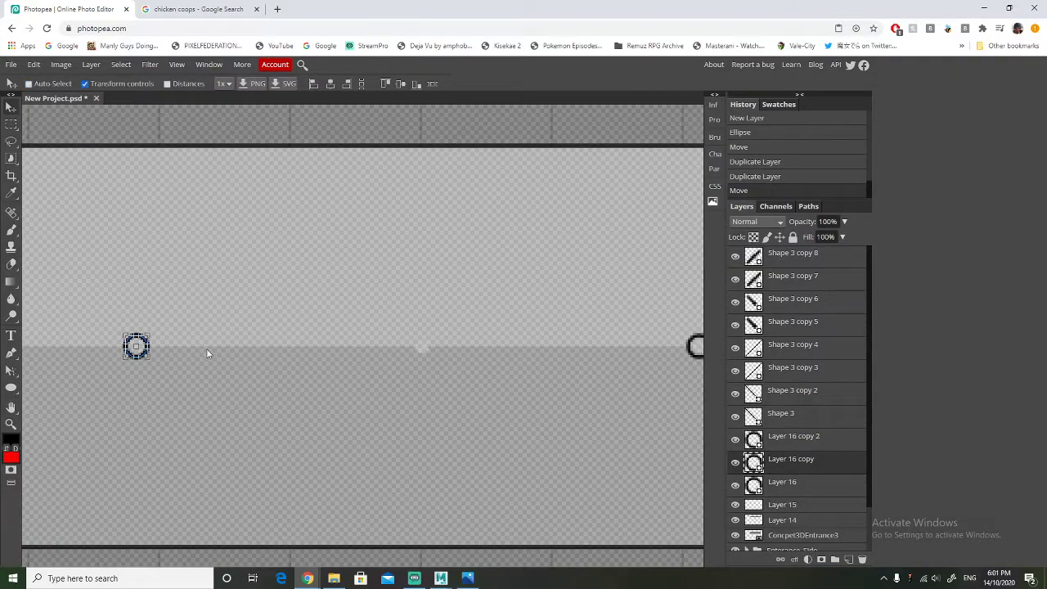
pyautogui.moveTo(143, 347); pyautogui.dragTo(432, 348)
pyautogui.keyDown('alt'); pyautogui.scroll(-1, 451, 402); pyautogui.keyUp('alt')
pyautogui.keyDown('alt'); pyautogui.scroll(-1, 602, 416); pyautogui.keyUp('alt')
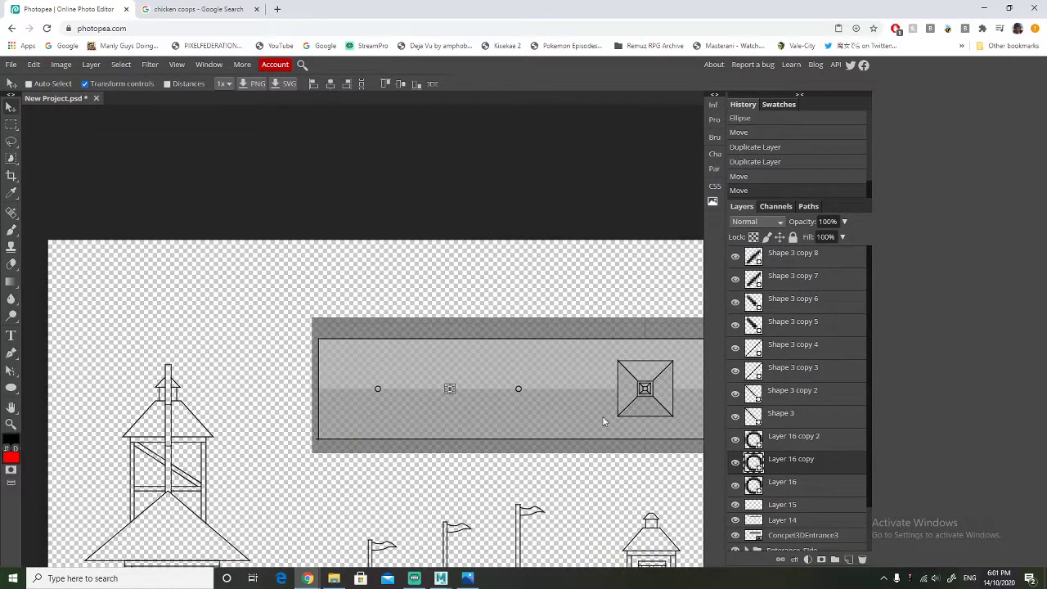
# Duplicate all three ridge circles together and align the copies with the light dots on the other side of the tower roof
pyautogui.click(798, 484)
pyautogui.keyDown('shift'); pyautogui.click(812, 446); pyautogui.keyUp('shift')
pyautogui.keyDown('alt'); pyautogui.scroll(-2, 475, 409); pyautogui.keyUp('alt')
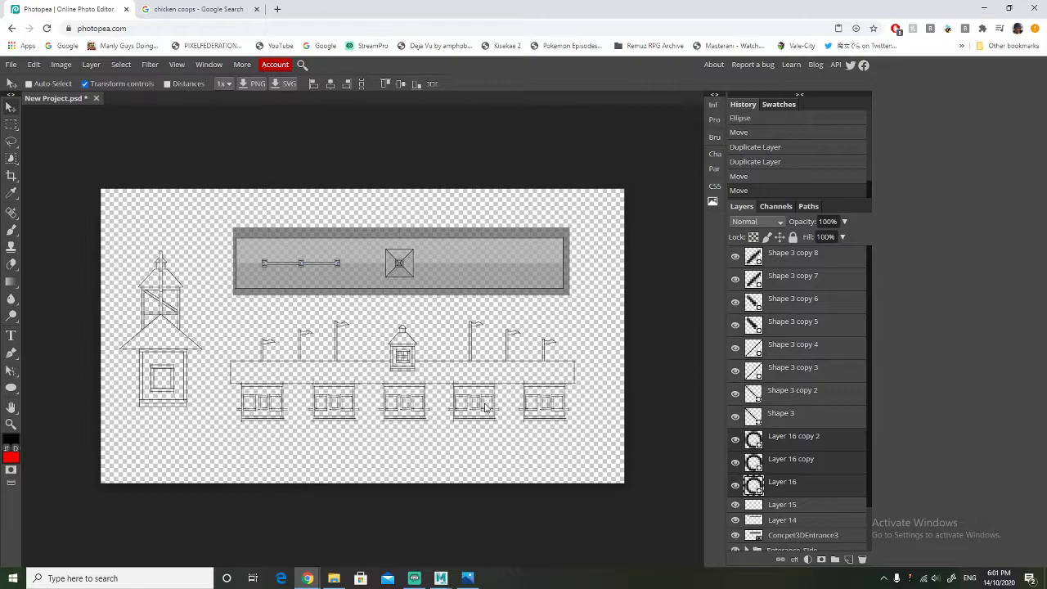
pyautogui.hotkey('ctrl', 'j')
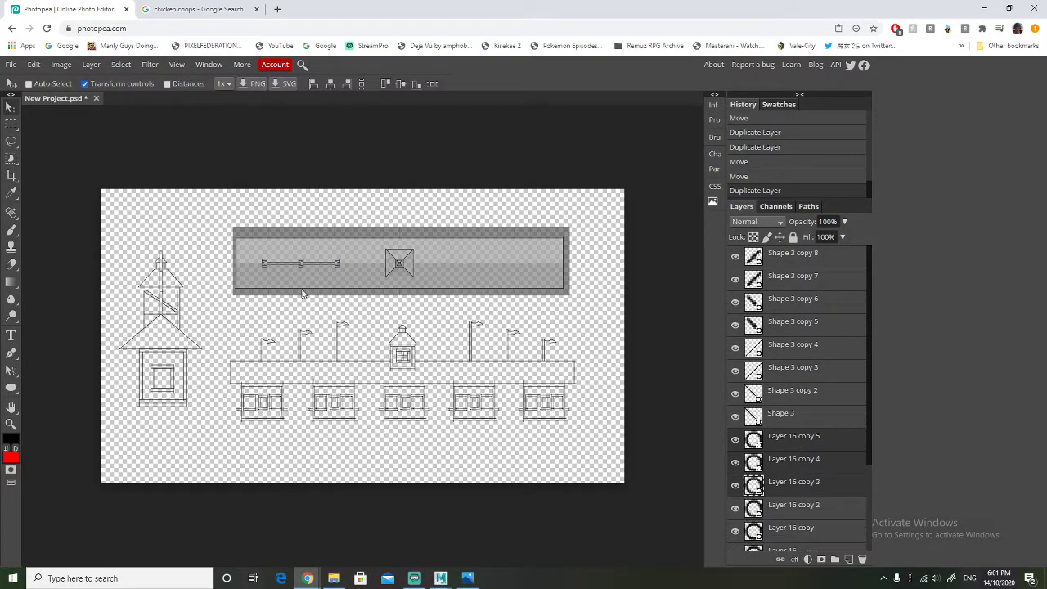
pyautogui.moveTo(320, 269); pyautogui.dragTo(519, 272)
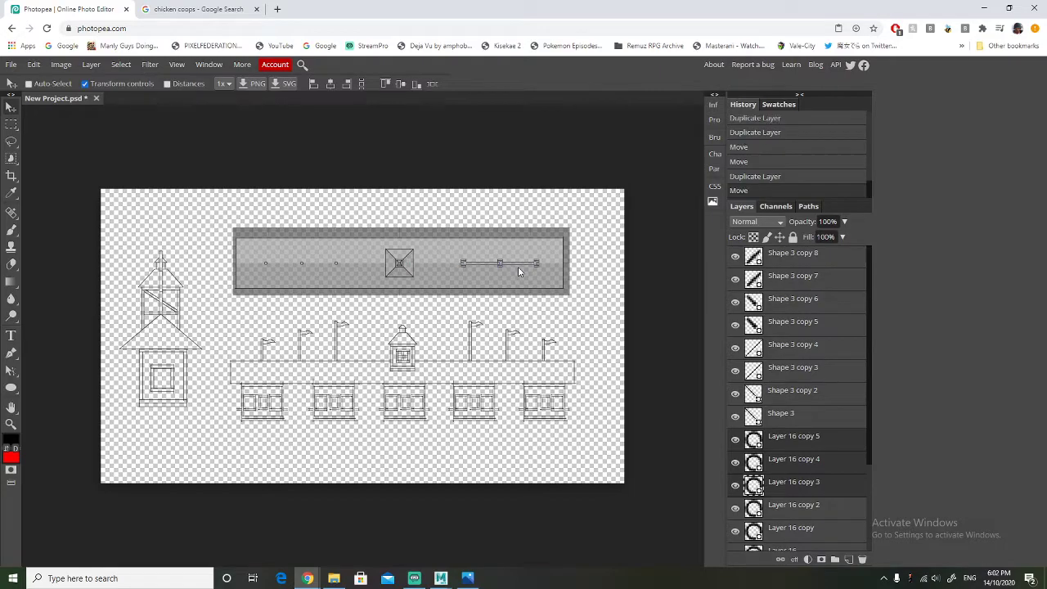
pyautogui.keyDown('alt'); pyautogui.scroll(5, 541, 248); pyautogui.keyUp('alt')
pyautogui.scroll(-1, 253, 434)
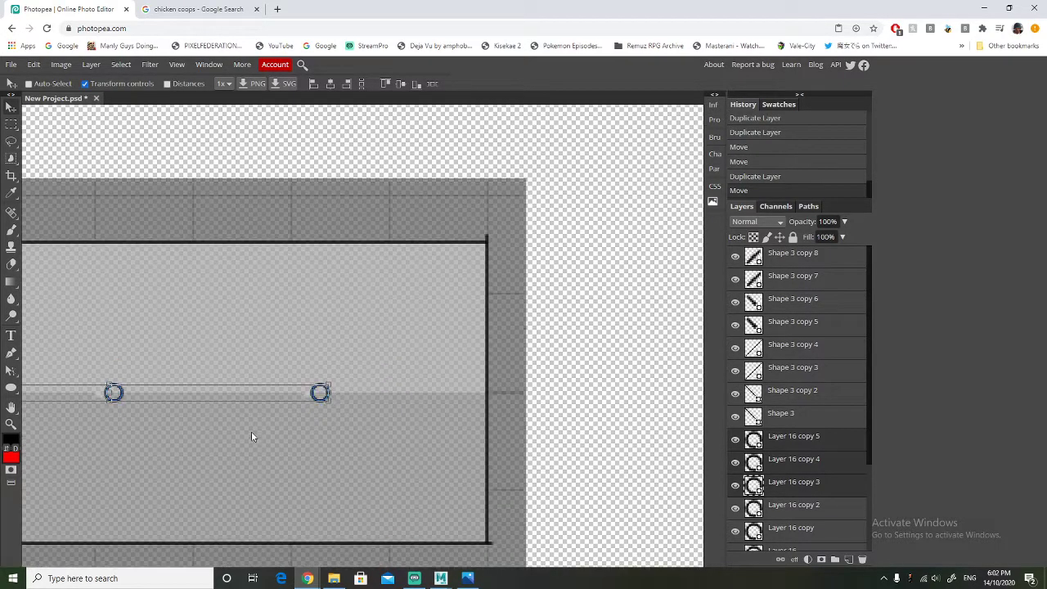
pyautogui.keyDown('alt'); pyautogui.scroll(2, 287, 436); pyautogui.keyUp('alt')
pyautogui.moveTo(287, 356); pyautogui.dragTo(263, 353)
pyautogui.keyDown('alt'); pyautogui.scroll(-6, 231, 415); pyautogui.keyUp('alt')
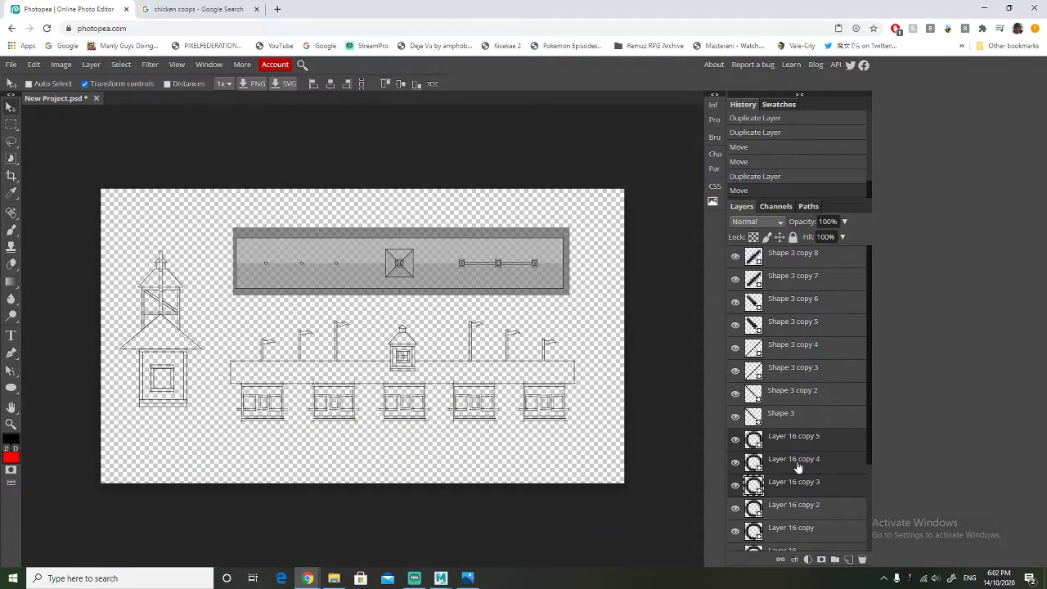
# Add a new layer directly above Layer 14 for brushing the long roof's ridge line
pyautogui.scroll(-3, 798, 466)
pyautogui.click(790, 456)
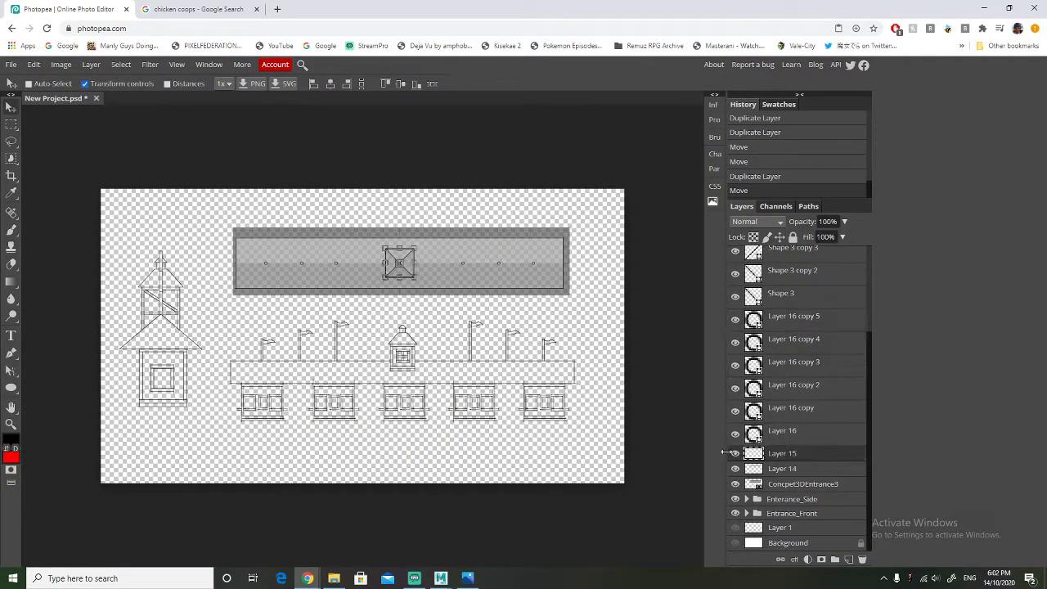
pyautogui.click(798, 470)
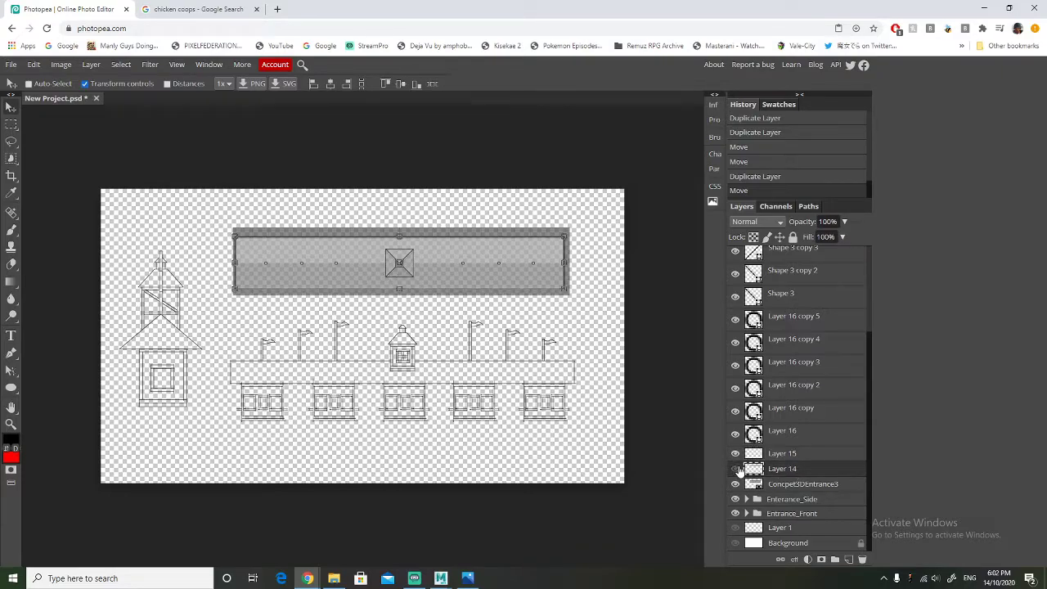
pyautogui.click(848, 559)
pyautogui.keyDown('alt'); pyautogui.scroll(2, 262, 278); pyautogui.keyUp('alt')
pyautogui.keyDown('alt'); pyautogui.scroll(3, 257, 274); pyautogui.keyUp('alt')
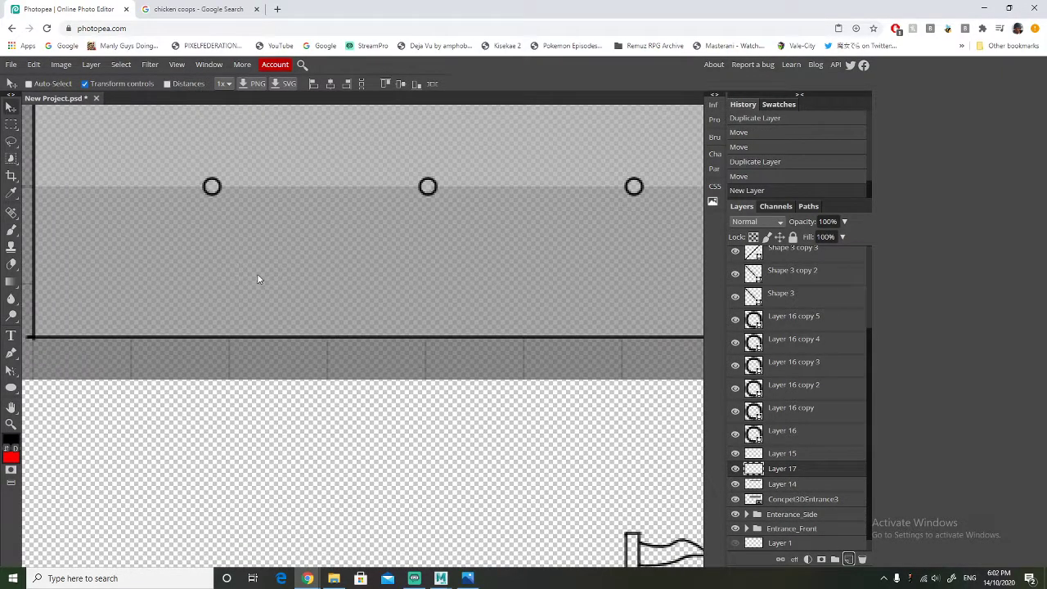
pyautogui.scroll(3, 257, 273)
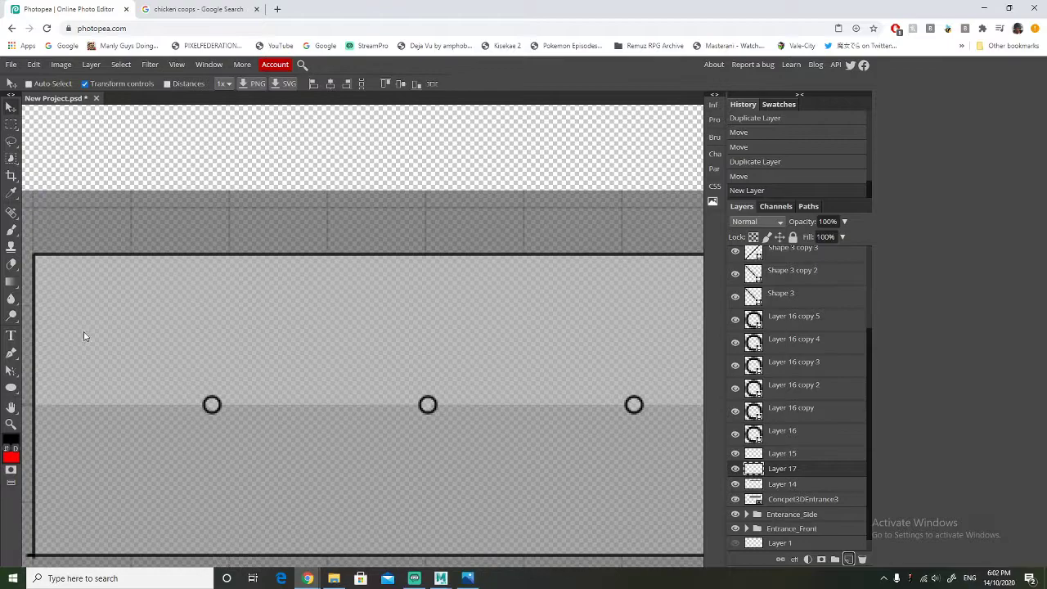
pyautogui.click(11, 230)
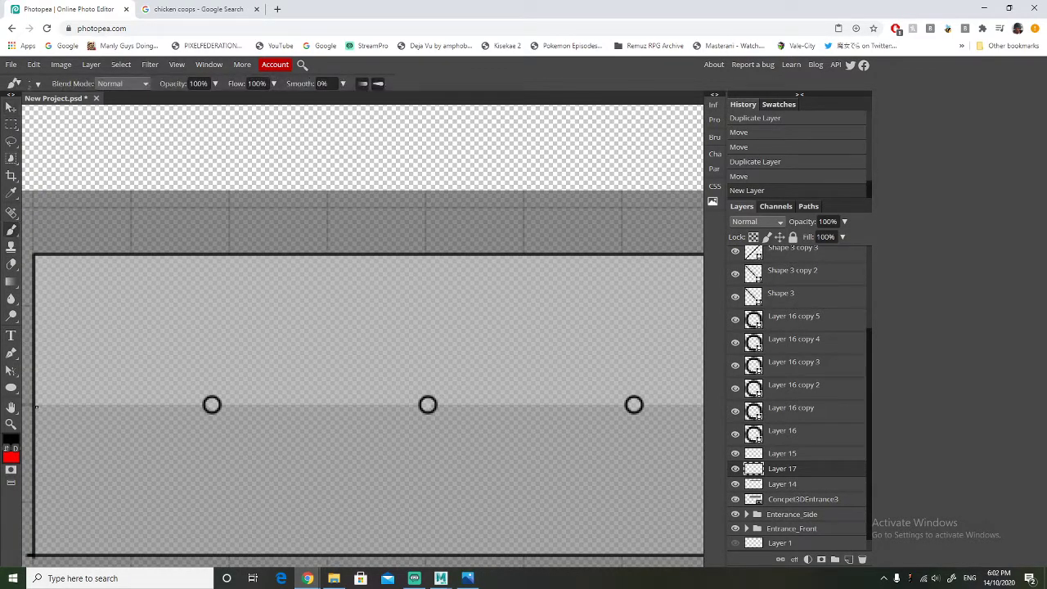
pyautogui.keyDown('shift'); pyautogui.moveTo(35, 405); pyautogui.dragTo(264, 405); pyautogui.keyUp('shift')
pyautogui.hotkey('ctrl', 'z')
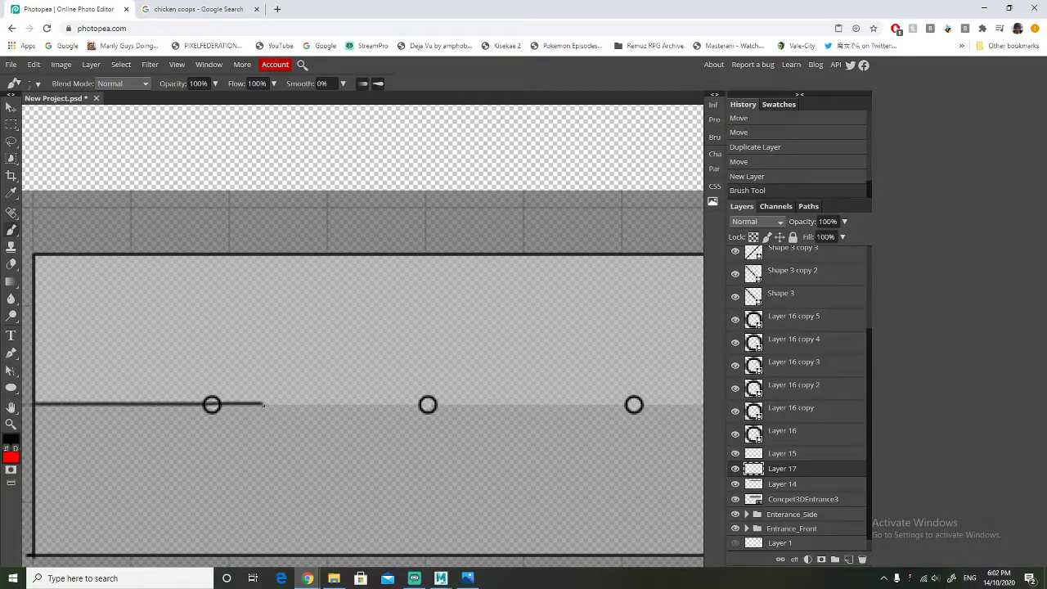
pyautogui.hotkey('ctrl', 'z')
pyautogui.keyDown('alt'); pyautogui.scroll(-4, 231, 404); pyautogui.keyUp('alt')
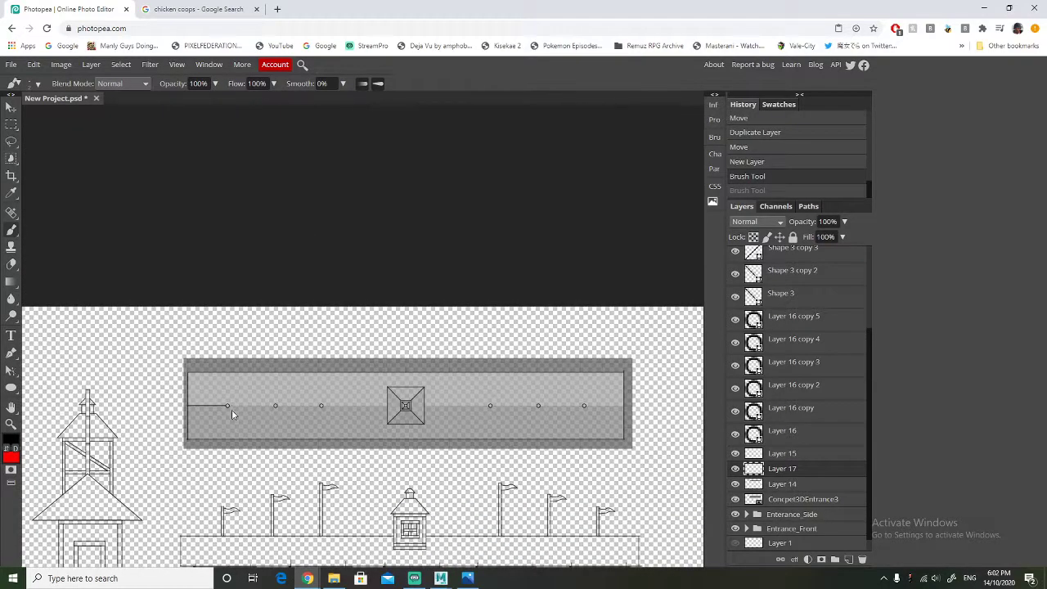
pyautogui.hotkey('ctrl', 'z')
pyautogui.moveTo(228, 406); pyautogui.dragTo(366, 404)
pyautogui.hotkey('ctrl', 'z')
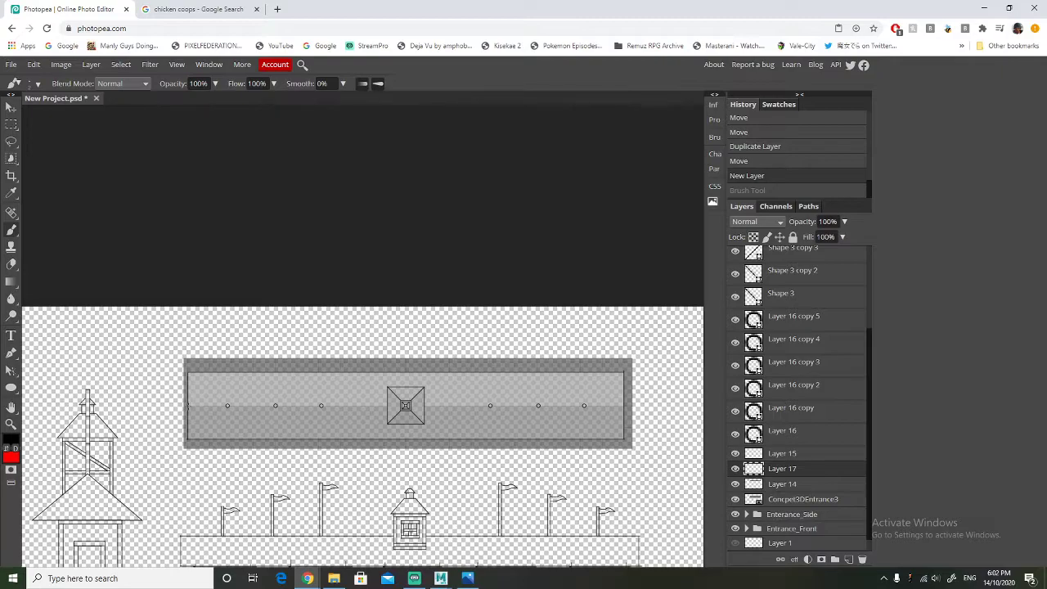
pyautogui.moveTo(189, 406); pyautogui.dragTo(365, 406)
pyautogui.hotkey('ctrl', 'z')
pyautogui.moveTo(188, 406); pyautogui.dragTo(624, 406)
pyautogui.keyDown('alt'); pyautogui.scroll(4, 520, 413); pyautogui.keyUp('alt')
pyautogui.keyDown('alt'); pyautogui.scroll(-3, 430, 414); pyautogui.keyUp('alt')
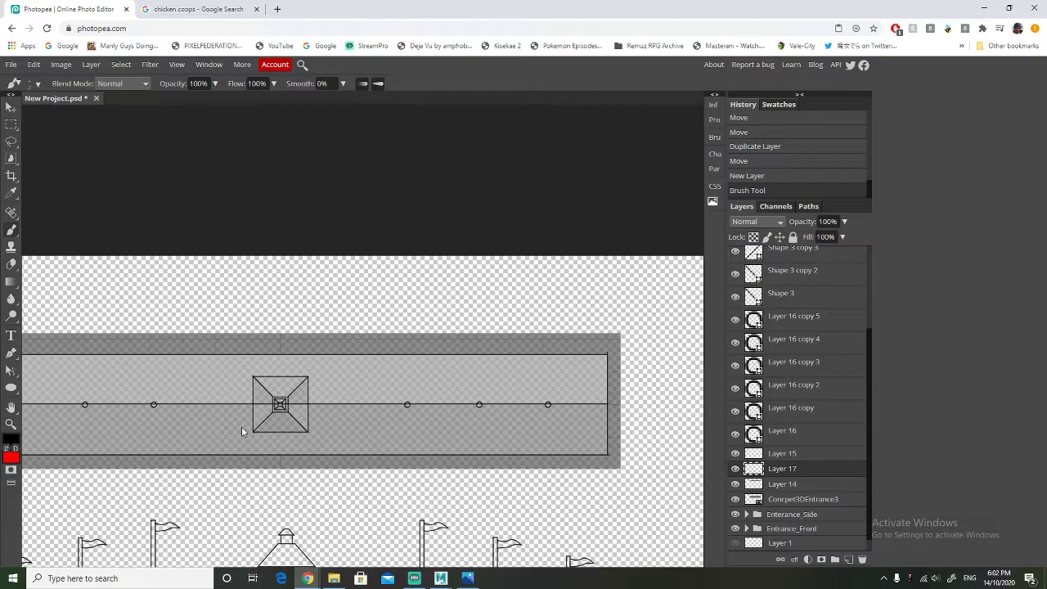
pyautogui.keyDown('ctrl'); pyautogui.scroll(2, 242, 430); pyautogui.keyUp('ctrl')
pyautogui.keyDown('alt'); pyautogui.scroll(1, 313, 422); pyautogui.keyUp('alt')
pyautogui.hotkey('ctrl', 'z')
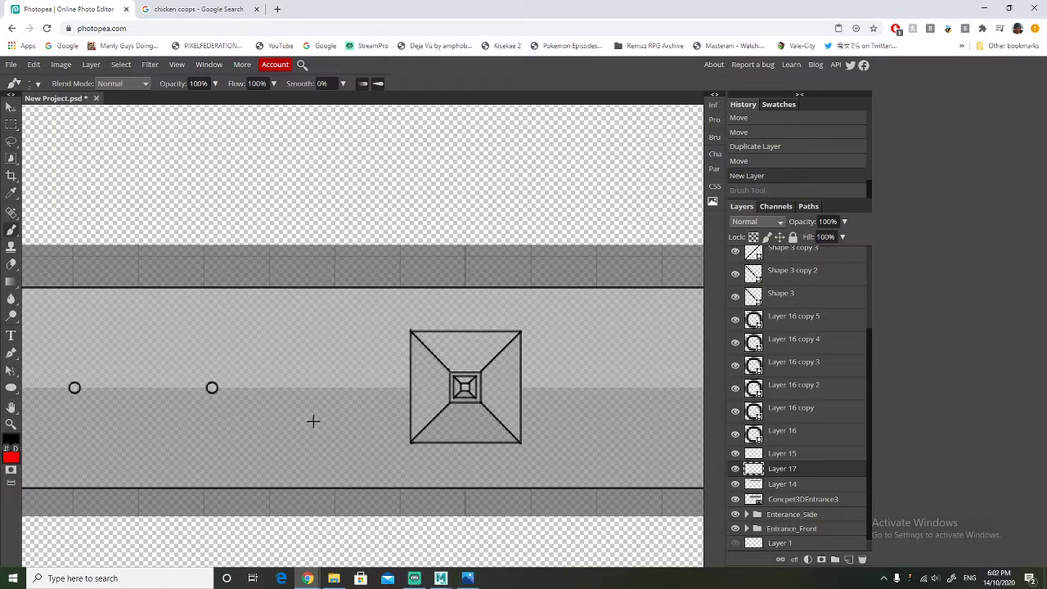
# Brush a straight horizontal ridge line on Layer 17 across the full length of the long roof, through all the circles
pyautogui.keyDown('alt'); pyautogui.scroll(-2, 313, 421); pyautogui.keyUp('alt')
pyautogui.keyDown('alt'); pyautogui.scroll(4, 67, 412); pyautogui.keyUp('alt')
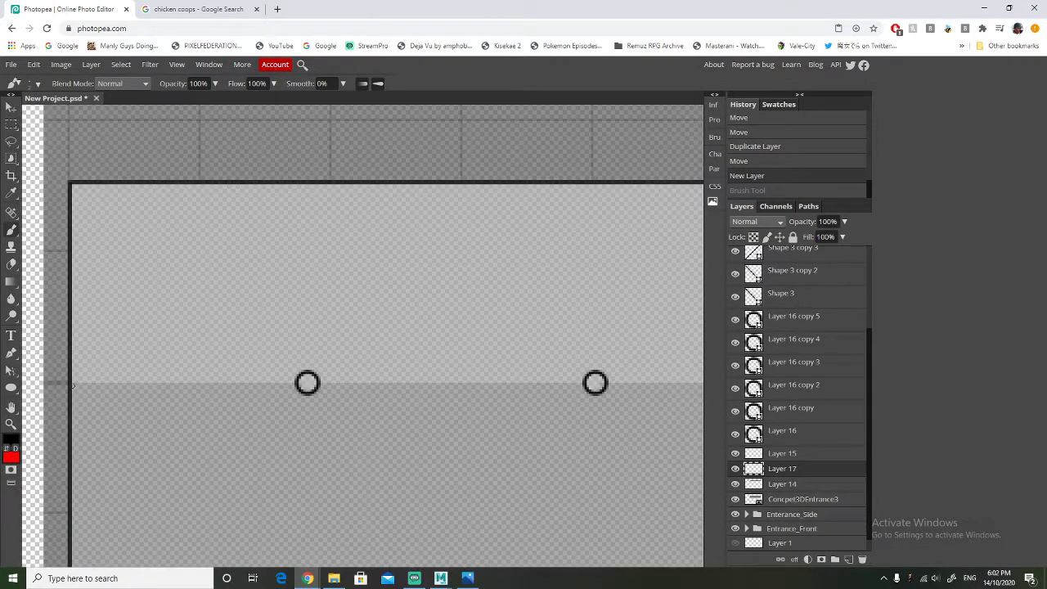
pyautogui.keyDown('shift'); pyautogui.moveTo(72, 384); pyautogui.dragTo(311, 385); pyautogui.keyUp('shift')
pyautogui.hotkey('ctrl', 'z')
pyautogui.moveTo(104, 384)
pyautogui.keyDown('shift'); pyautogui.mouseDown()
pyautogui.moveTo(746, 383)
pyautogui.moveTo(621, 384)
pyautogui.mouseUp(); pyautogui.keyUp('shift')
pyautogui.keyDown('shift'); pyautogui.moveTo(746, 383); pyautogui.dragTo(747, 384); pyautogui.keyUp('shift')
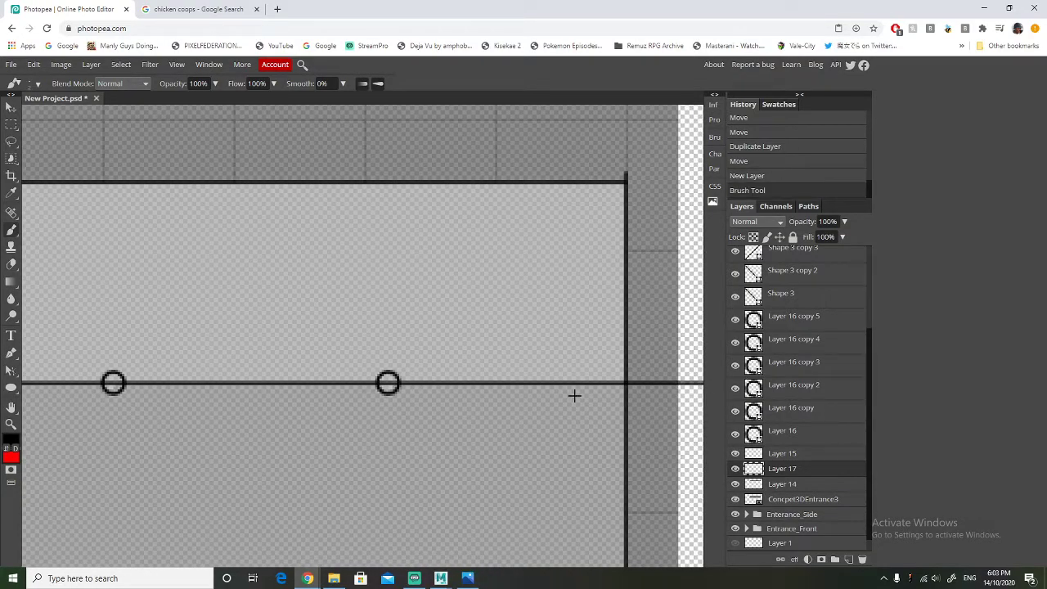
# Erase the part of the ridge line that overshoots the end of the long roof
pyautogui.keyDown('alt'); pyautogui.scroll(-2, 574, 396); pyautogui.keyUp('alt')
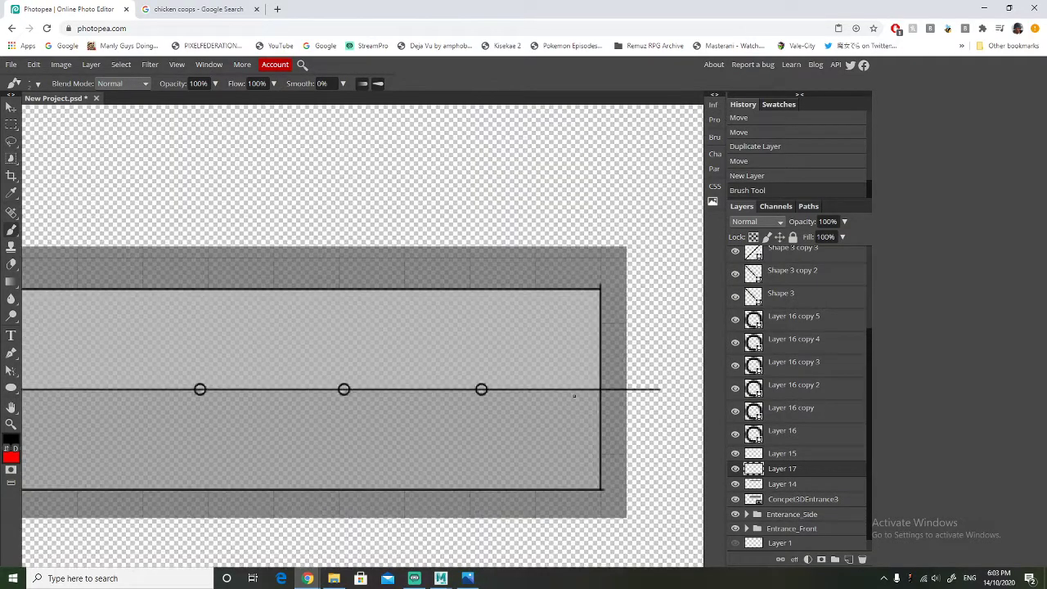
pyautogui.click(12, 263)
pyautogui.moveTo(656, 389); pyautogui.dragTo(610, 391)
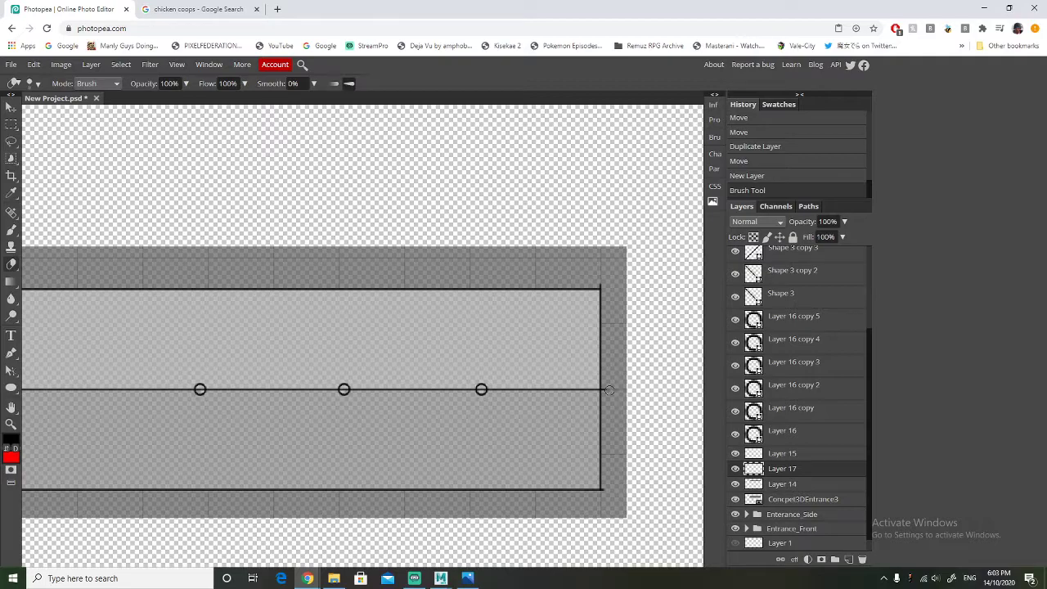
# Erase the ridge line inside the three circles between the trimmed roof end and the tower
pyautogui.keyDown('alt'); pyautogui.scroll(2, 493, 398); pyautogui.keyUp('alt')
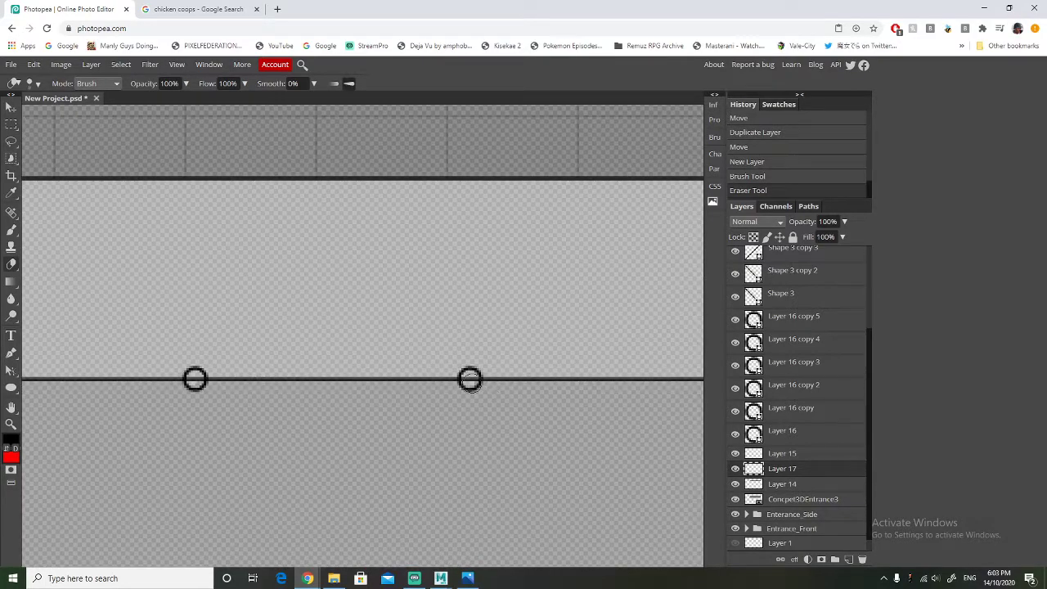
pyautogui.click(470, 379)
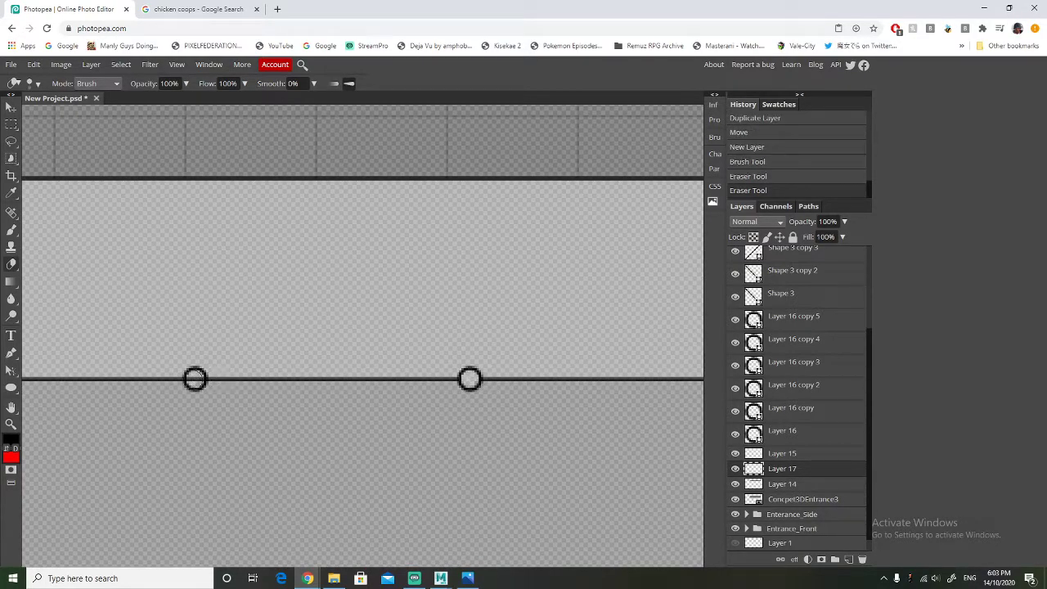
pyautogui.click(195, 379)
pyautogui.keyDown('ctrl'); pyautogui.scroll(6, 269, 386); pyautogui.keyUp('ctrl')
pyautogui.click(234, 379)
pyautogui.keyDown('ctrl'); pyautogui.scroll(6, 234, 379); pyautogui.keyUp('ctrl')
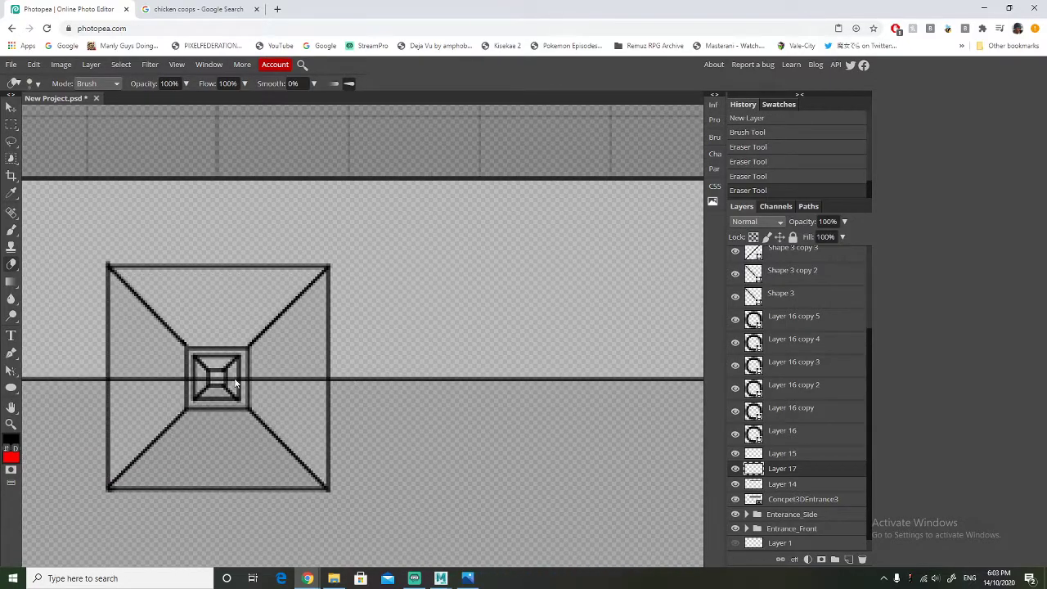
# Erase the ridge line across the square tower roof and inside the three circles on its far side
pyautogui.moveTo(318, 378); pyautogui.dragTo(108, 380)
pyautogui.keyDown('ctrl'); pyautogui.scroll(8, 91, 379); pyautogui.keyUp('ctrl')
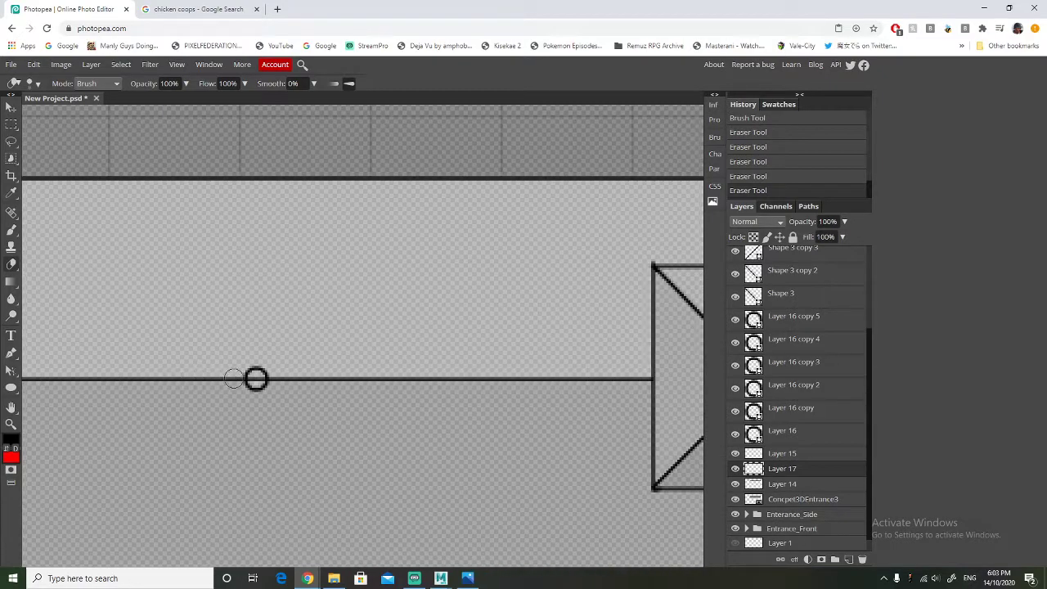
pyautogui.keyDown('ctrl'); pyautogui.scroll(5, 91, 378); pyautogui.keyUp('ctrl')
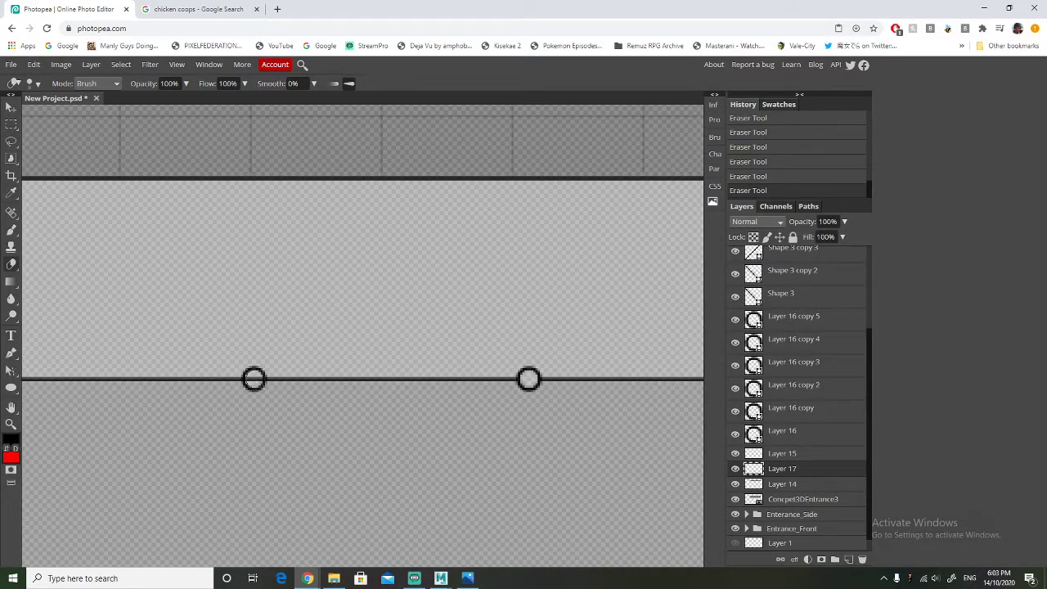
pyautogui.keyDown('ctrl'); pyautogui.scroll(3, 270, 378); pyautogui.keyUp('ctrl')
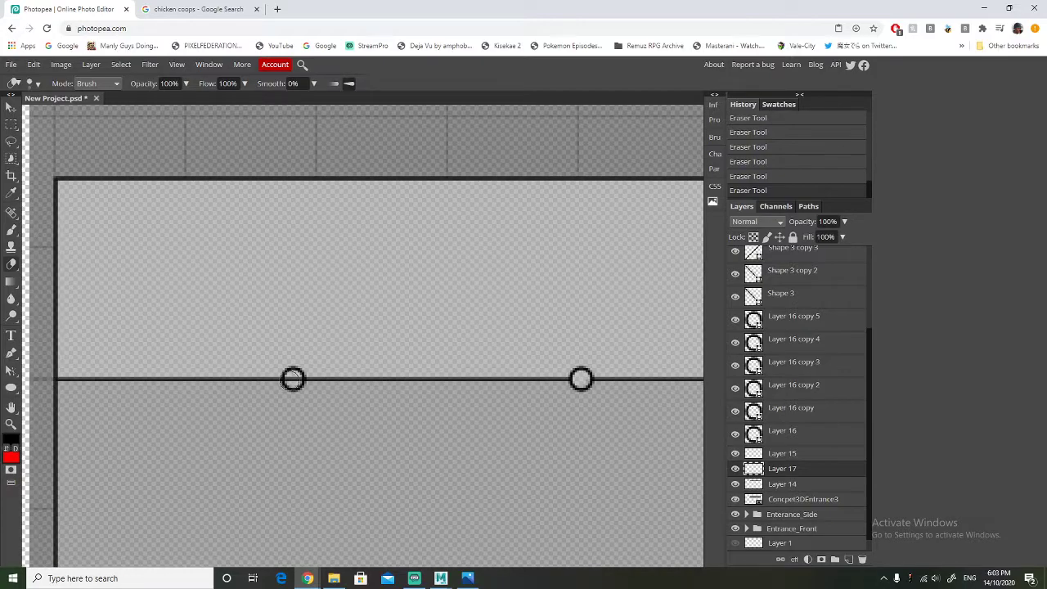
pyautogui.hotkey('ctrl', '0')
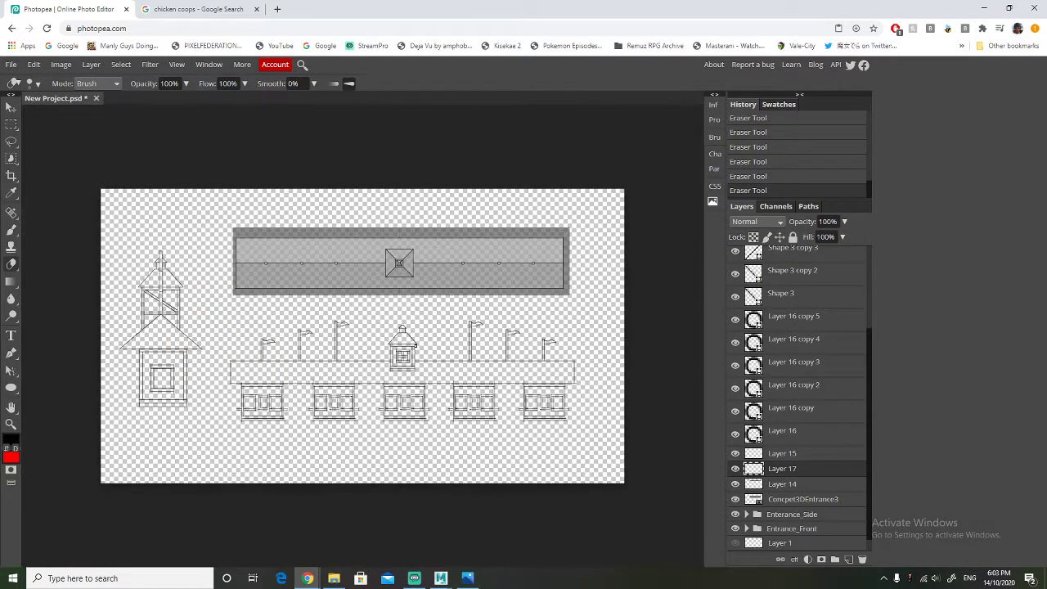
pyautogui.scroll(-1, 806, 482)
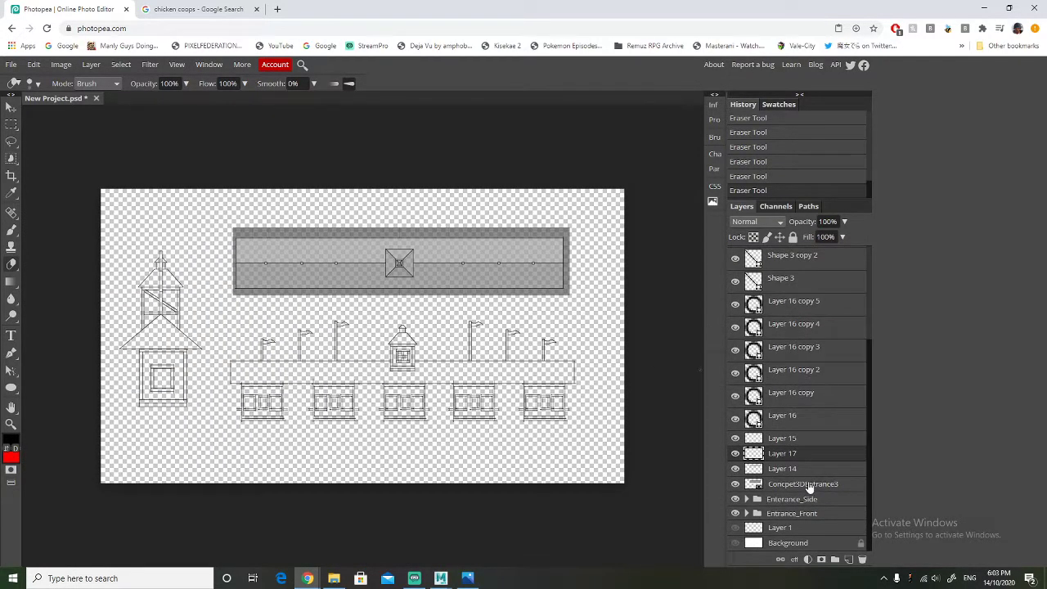
# Group the top-view layers from Concpet3DEntrance3 up to Shape 3 copy 8 and name the group Enterance_Top
pyautogui.scroll(5, 807, 442)
pyautogui.keyDown('shift'); pyautogui.click(823, 346); pyautogui.keyUp('shift')
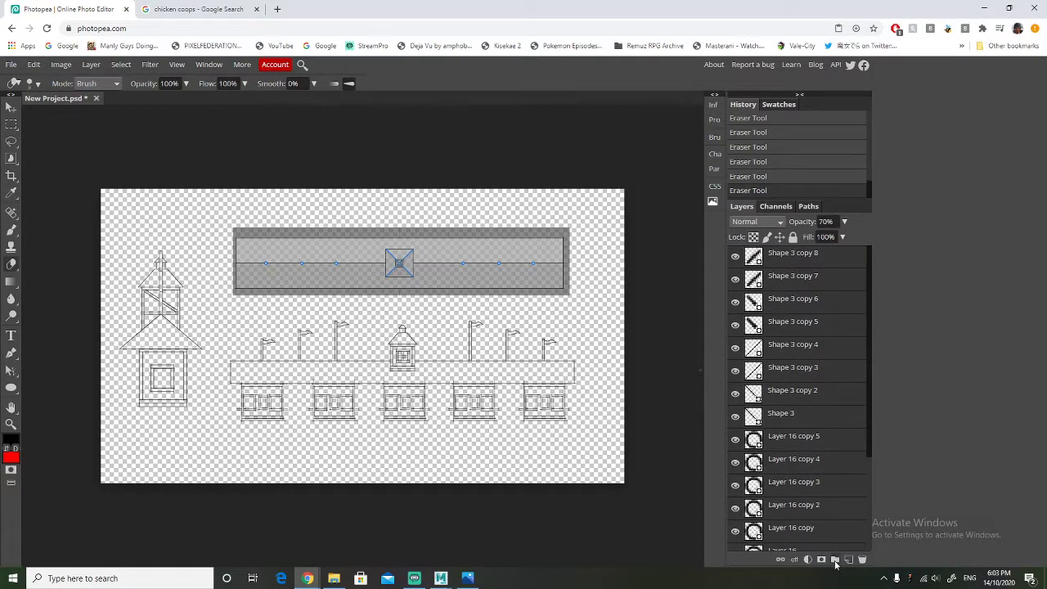
pyautogui.click(835, 560)
pyautogui.doubleClick(782, 253)
pyautogui.write('E')
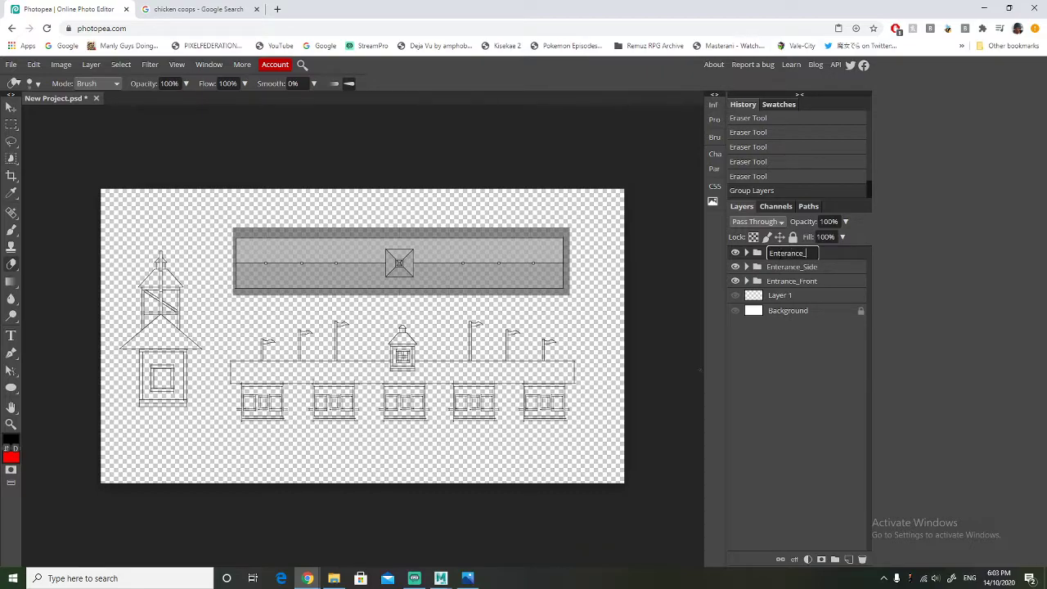
pyautogui.write('nterance_Top')
pyautogui.press('Return')
# Rename the front-view layer group as Enterance_Front
pyautogui.doubleClick(800, 282)
pyautogui.click(782, 281)
pyautogui.write('e')
pyautogui.press('Return')
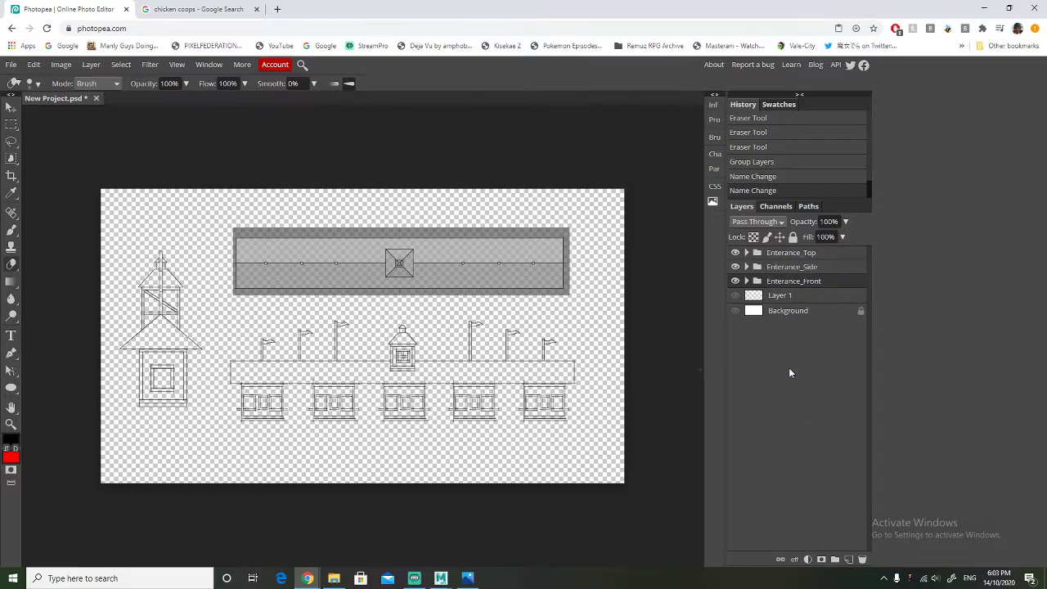
# Hide the Concpet3DEntrance3 reference layer inside the Enterance_Top group and collapse the group again
pyautogui.click(745, 253)
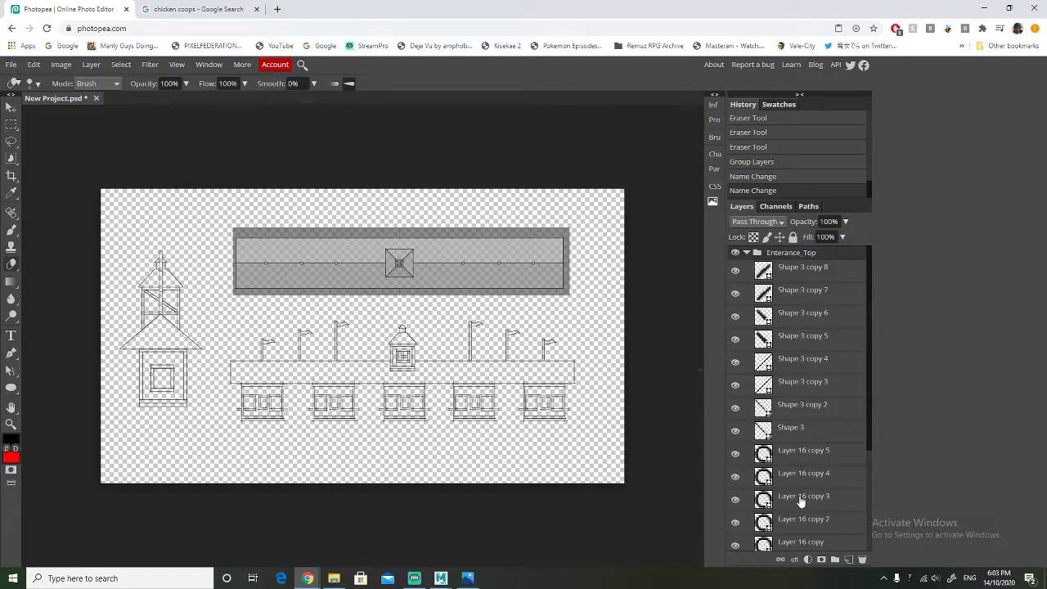
pyautogui.scroll(-5, 753, 491)
pyautogui.click(735, 484)
pyautogui.scroll(5, 760, 368)
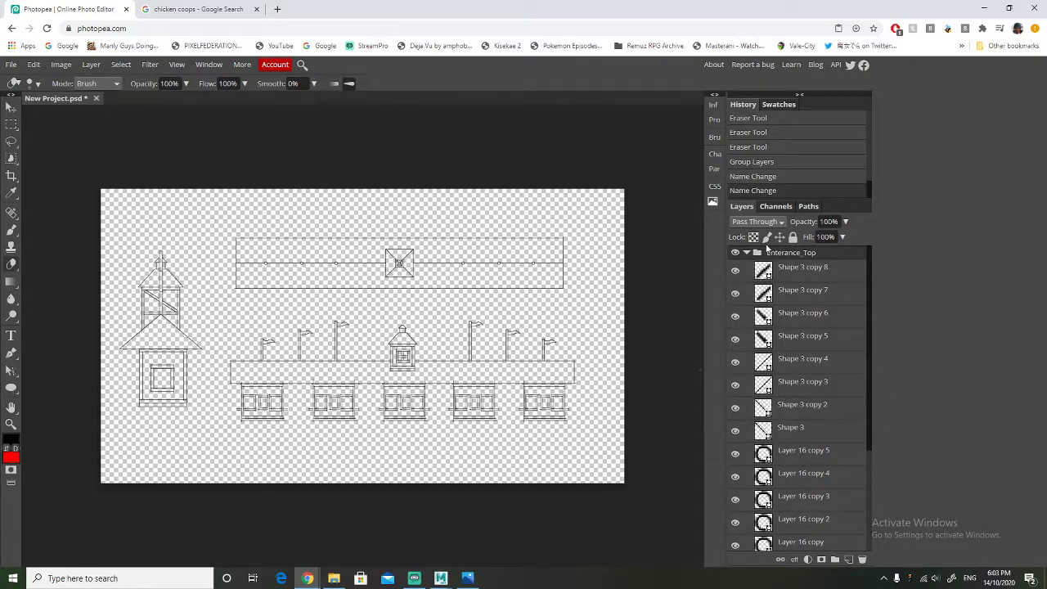
pyautogui.click(746, 254)
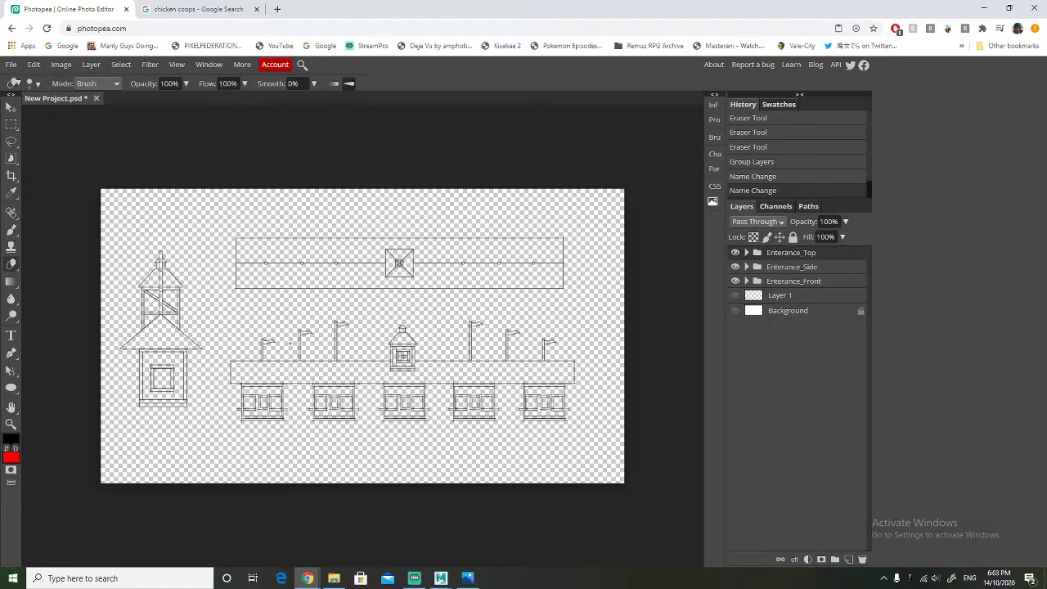
pyautogui.scroll(2, 289, 343)
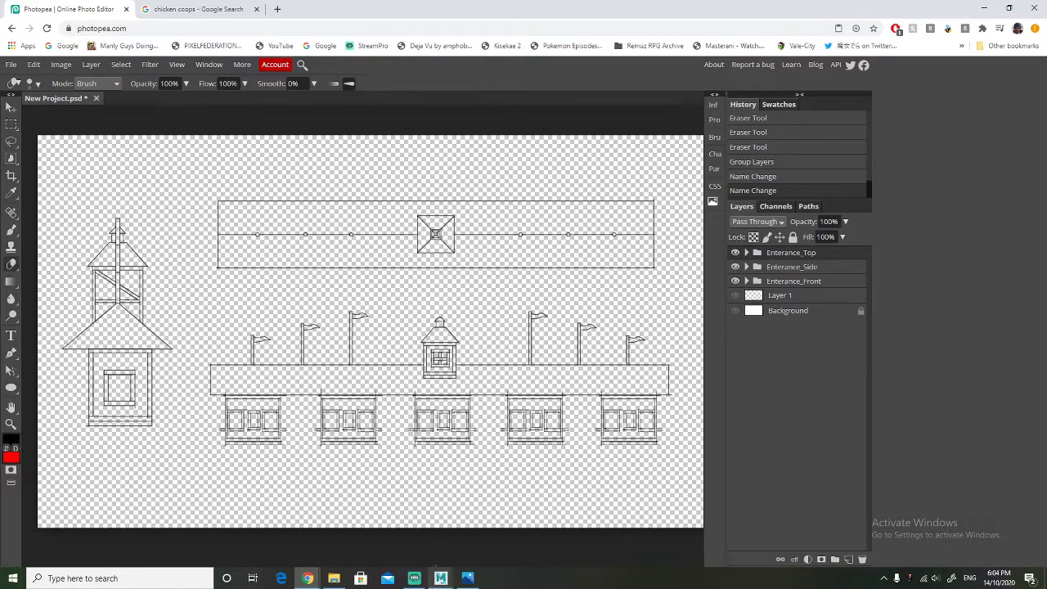
# Switch to Maya and save the entrance blockout scene, accepting the student version notice
pyautogui.moveTo(441, 579)
pyautogui.click(475, 535)
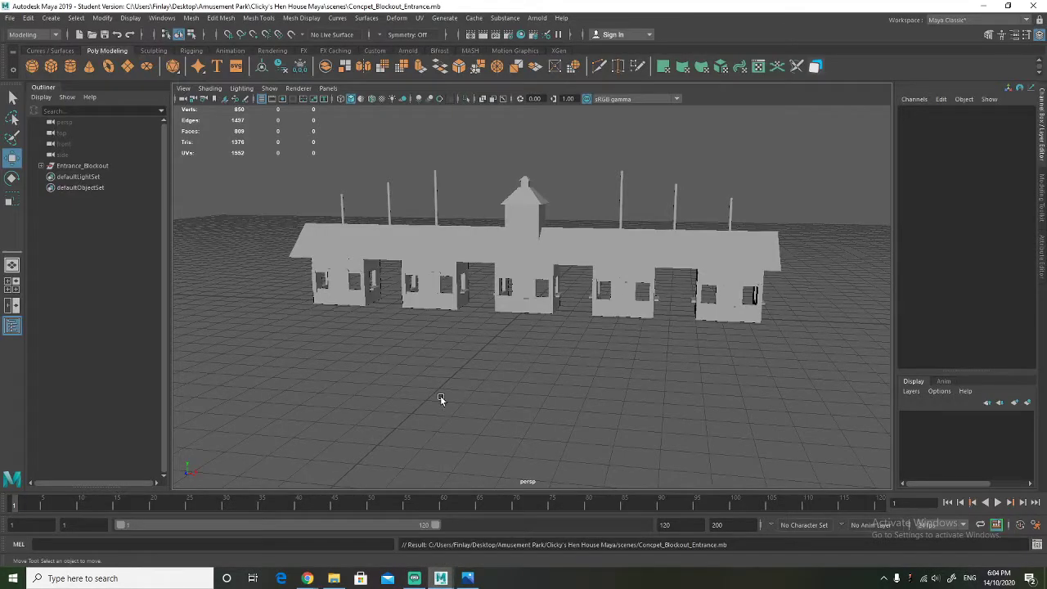
pyautogui.keyDown('alt'); pyautogui.moveTo(423, 376); pyautogui.dragTo(531, 362); pyautogui.keyUp('alt')
pyautogui.press('q')
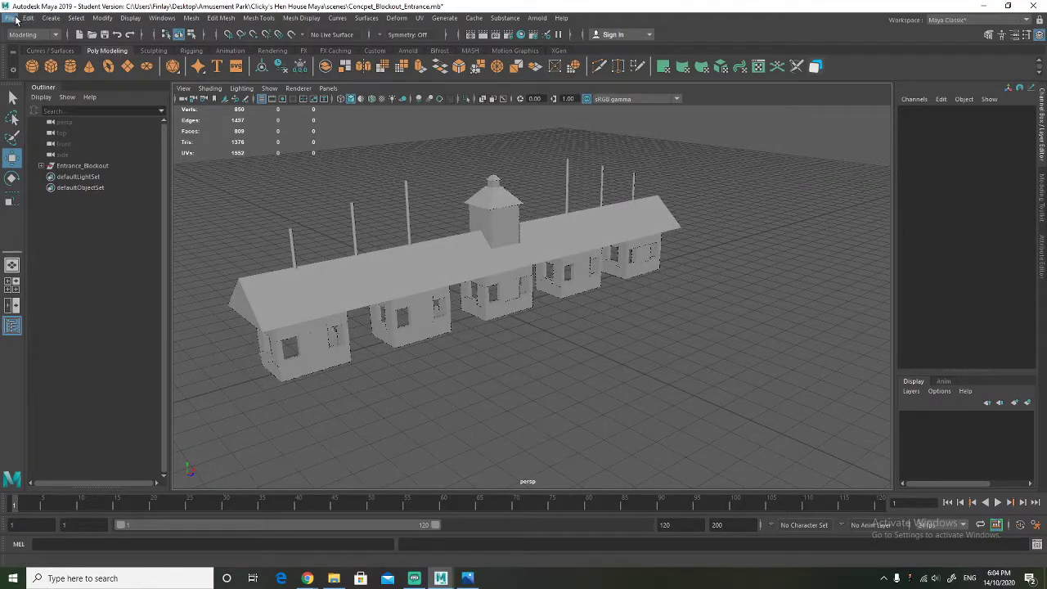
pyautogui.click(9, 17)
pyautogui.click(33, 62)
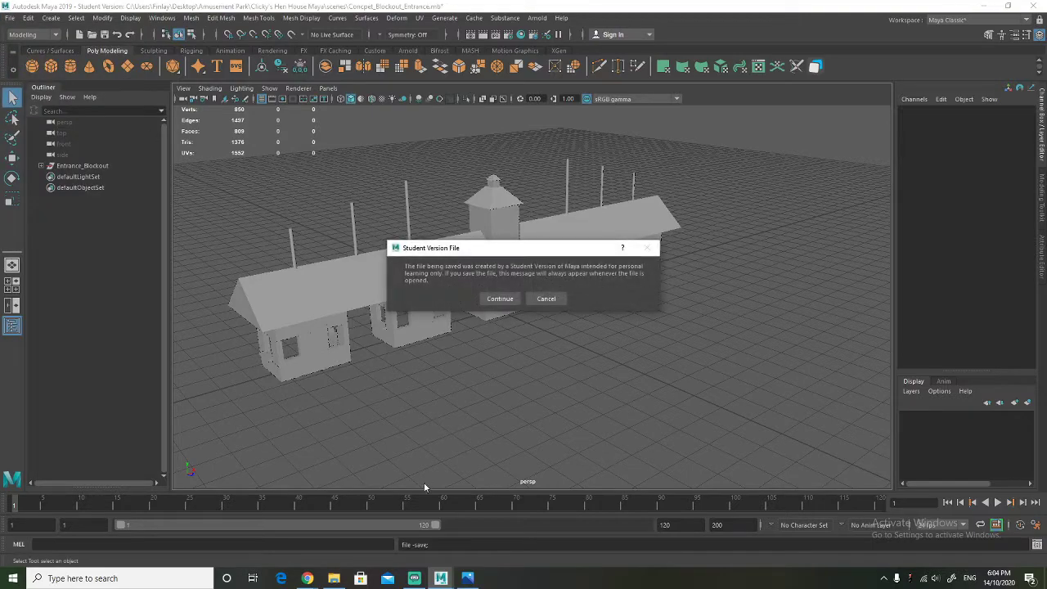
pyautogui.click(500, 298)
pyautogui.press('w')
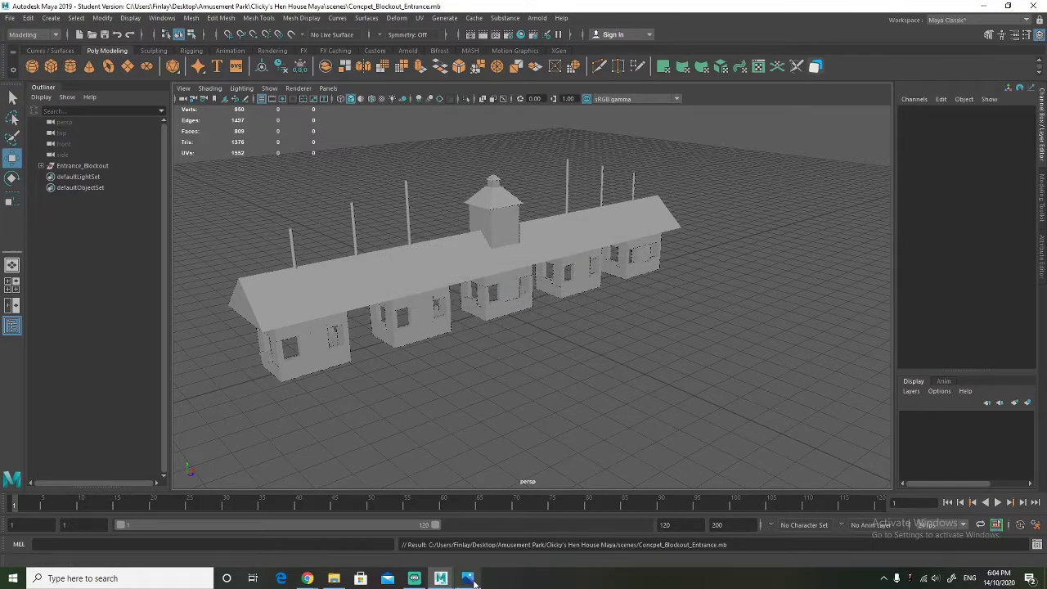
# Switch back to Photopea and look over the finished top, side and front line drawings
pyautogui.click(307, 579)
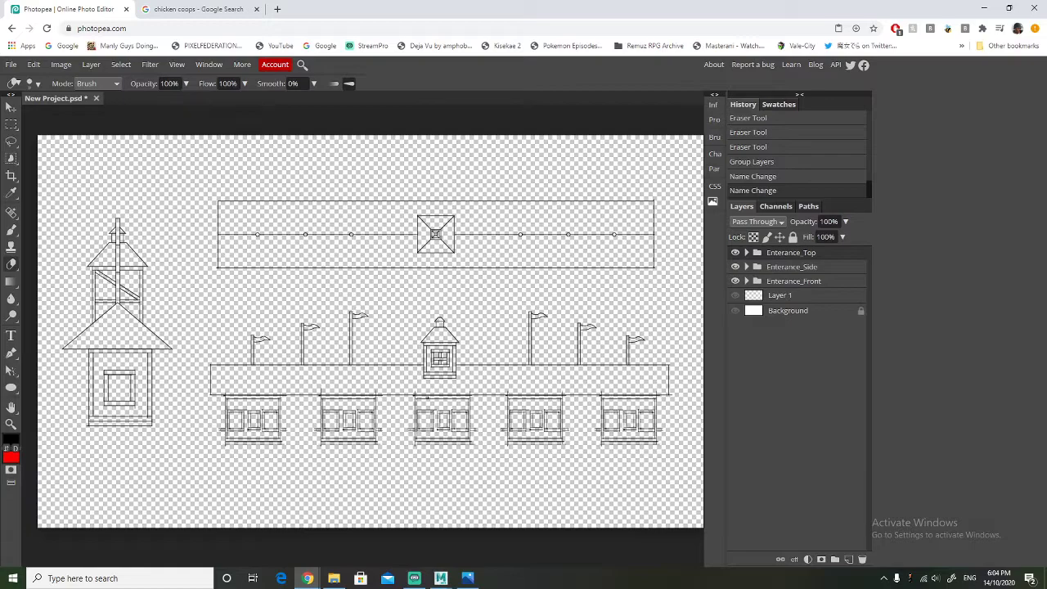
pyautogui.scroll(-1, 402, 323)
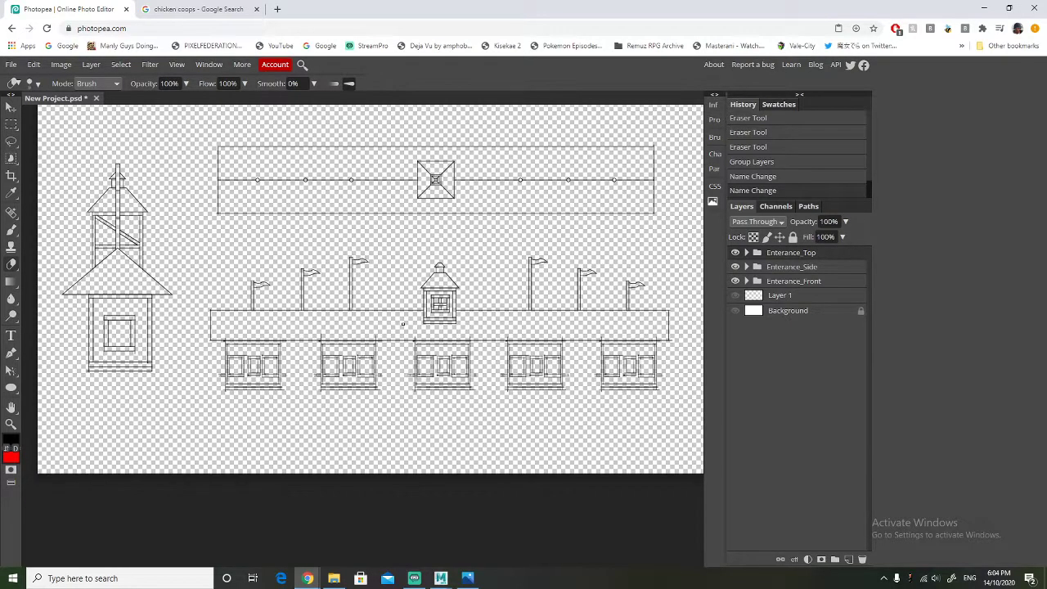
pyautogui.scroll(1, 402, 324)
pyautogui.keyDown('ctrl'); pyautogui.scroll(-1, 403, 325); pyautogui.keyUp('ctrl')
pyautogui.keyDown('ctrl'); pyautogui.scroll(1, 404, 325); pyautogui.keyUp('ctrl')
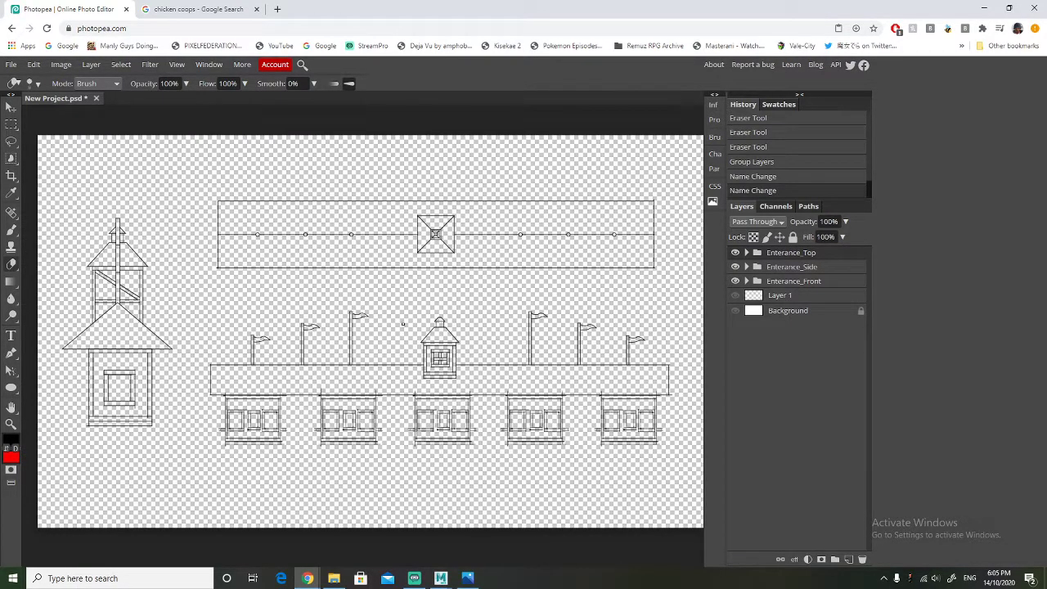